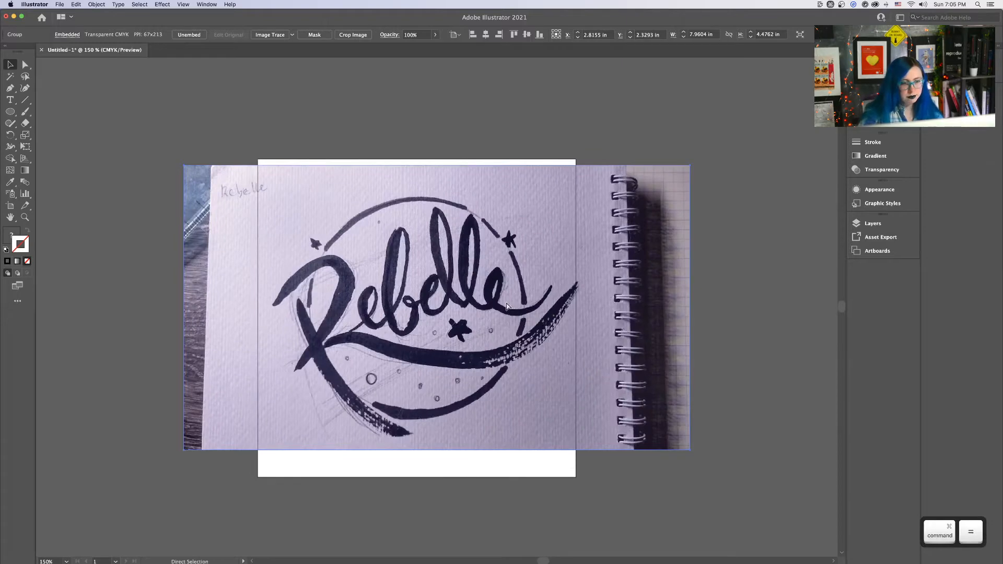
Duplicate the Rebelle sketch photo and place the copy alongside the original, to the left of the artboard
key(super+equal)
key(space)
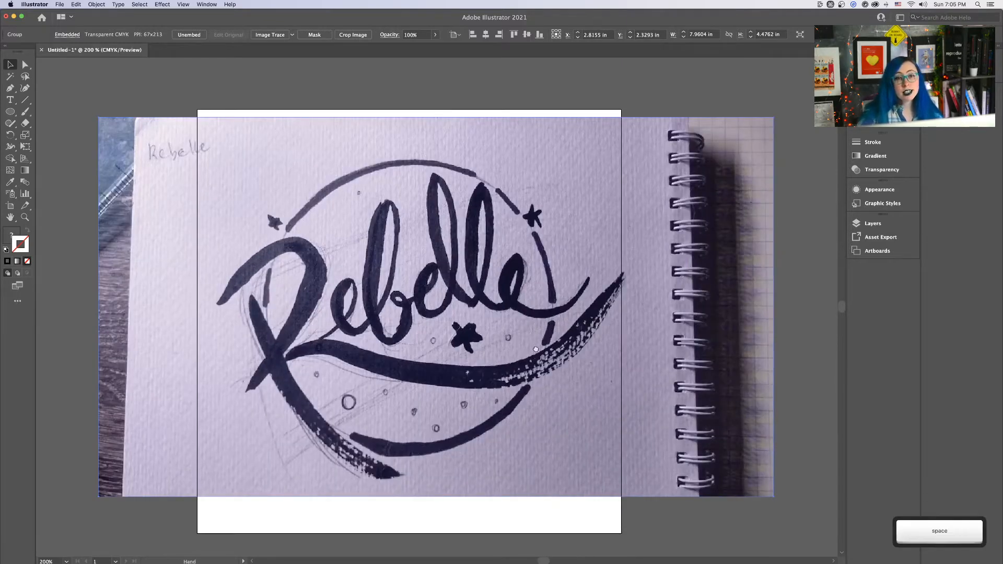
drag(535, 349, 598, 295)
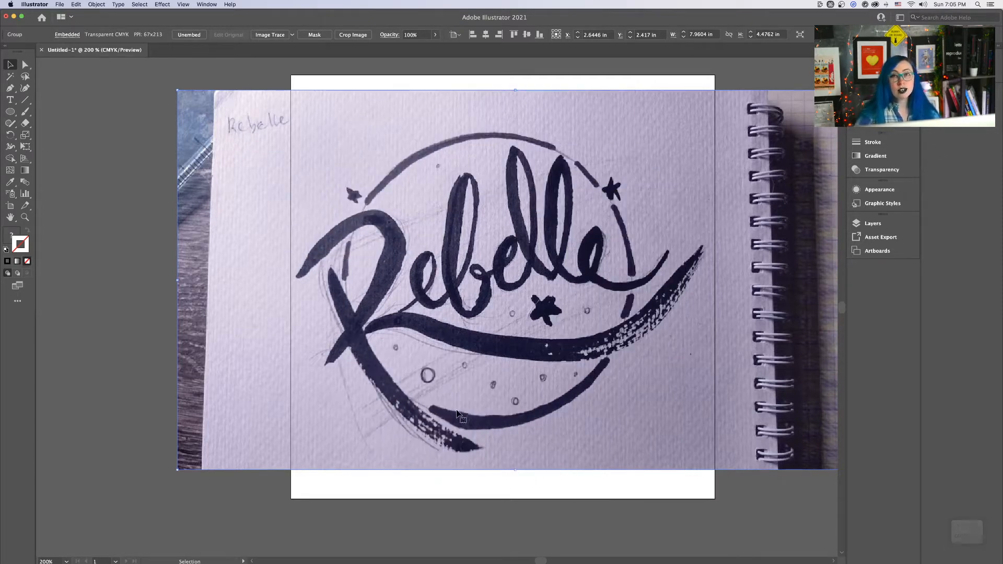
click(512, 505)
key(super+minus)
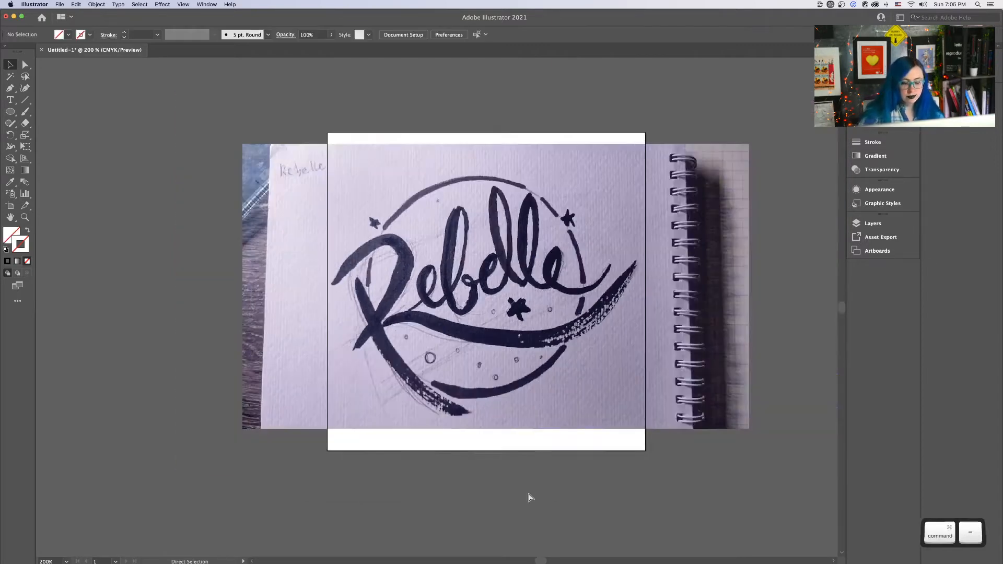
drag(479, 481, 609, 460)
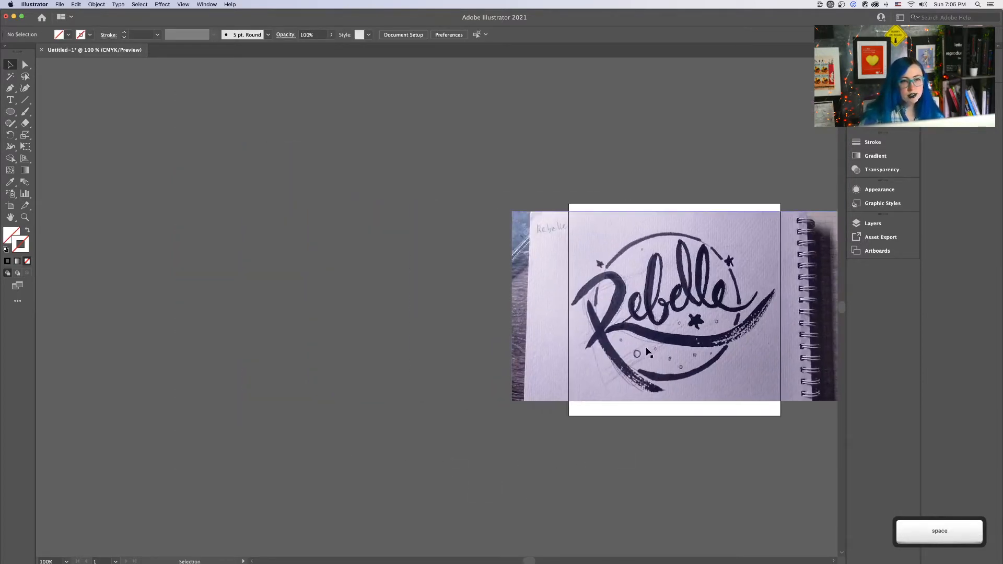
drag(695, 334, 343, 329)
Run Image Trace with the default preset on the Rebelle sketch photo that lies over the artboard
click(604, 252)
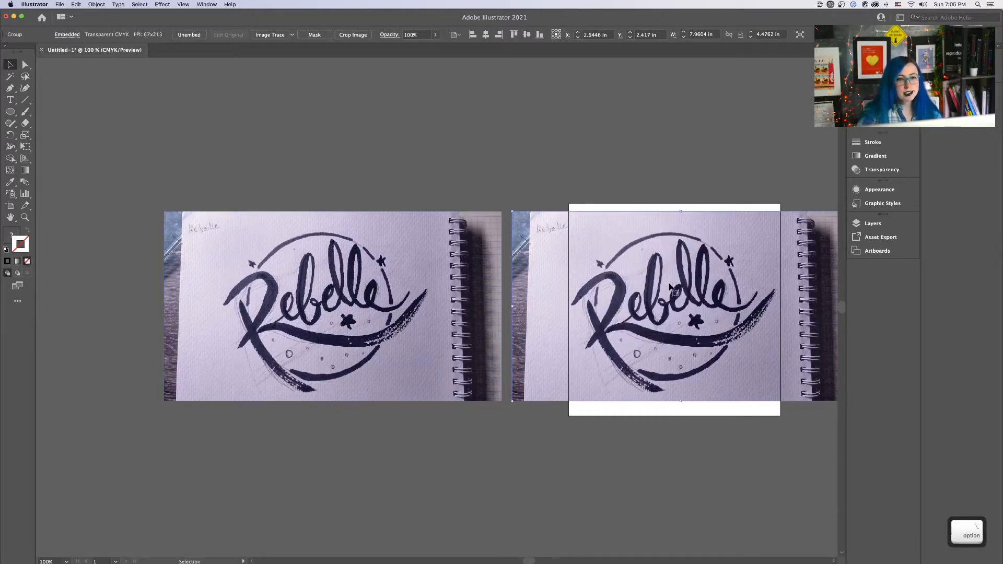
key(space)
drag(664, 282, 589, 283)
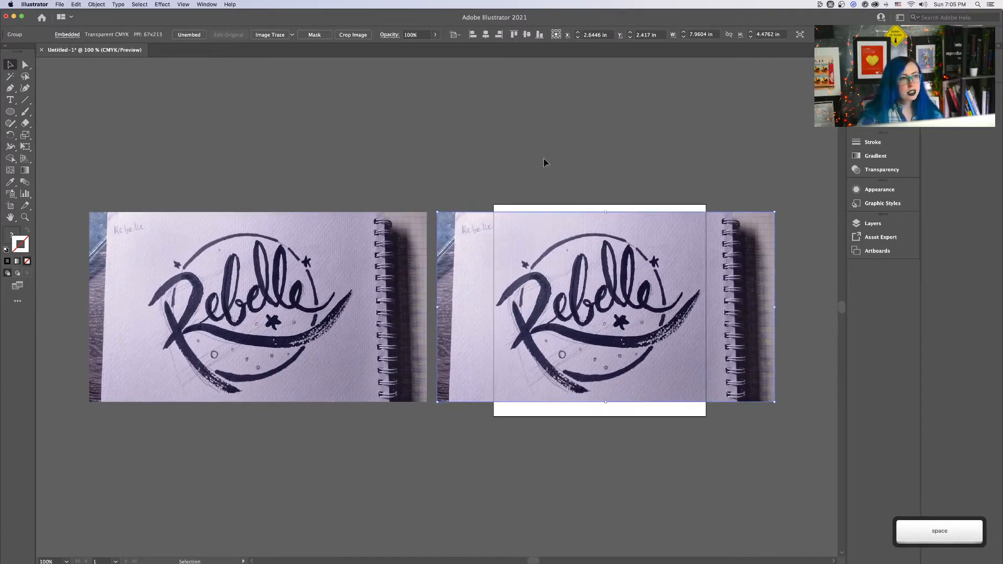
click(636, 156)
click(612, 244)
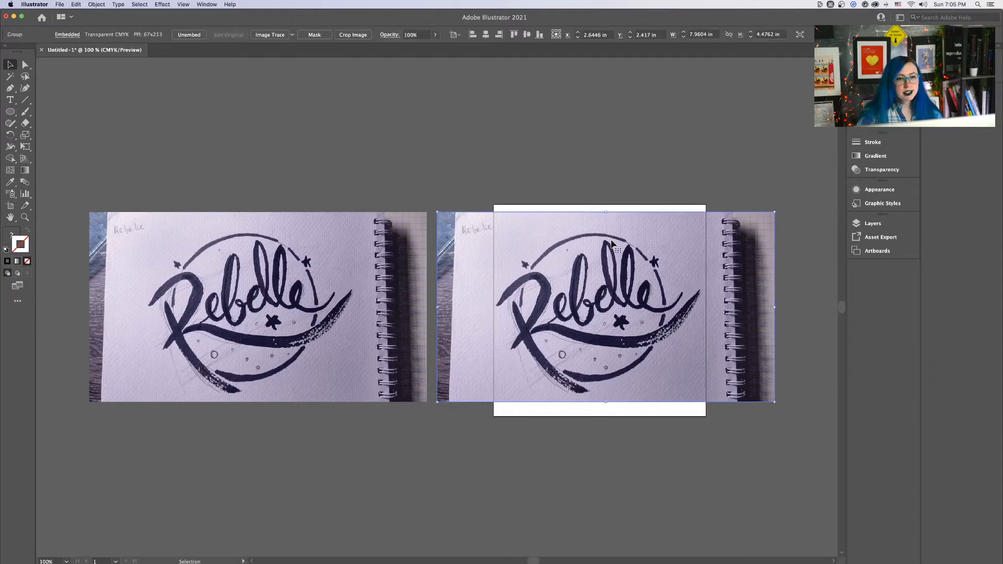
scroll(574, 211, up, 2)
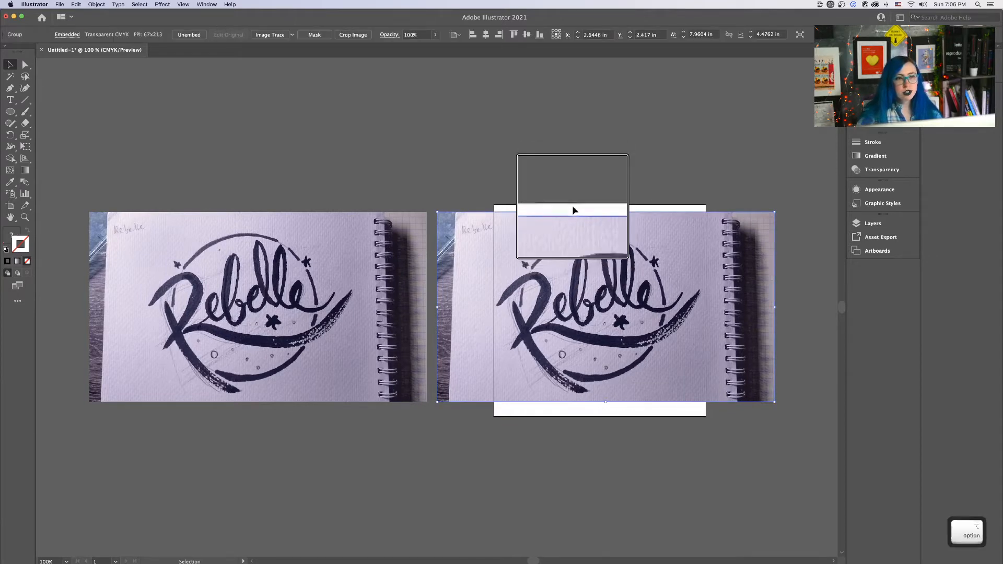
scroll(574, 210, down, 2)
scroll(276, 31, up, 2)
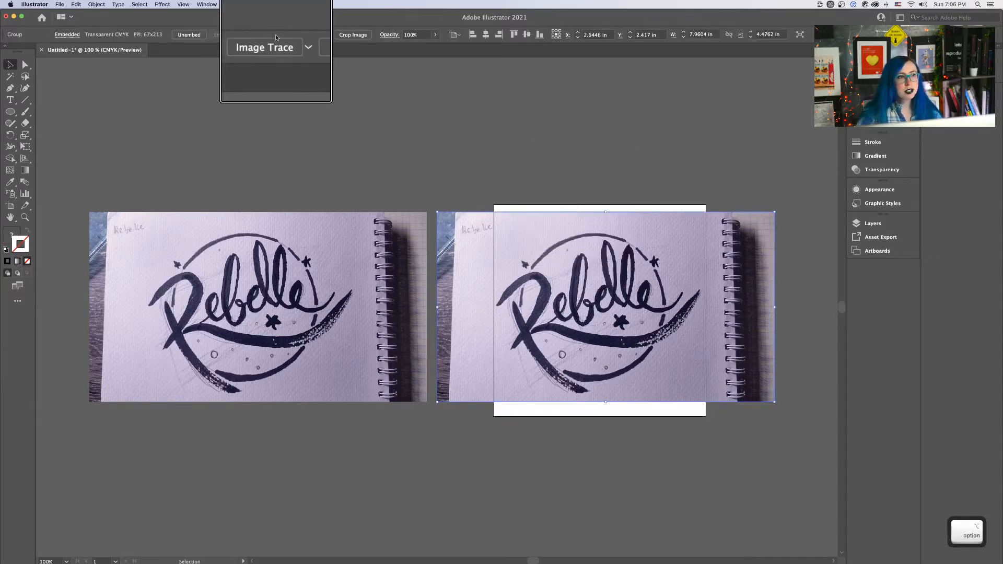
scroll(276, 37, down, 2)
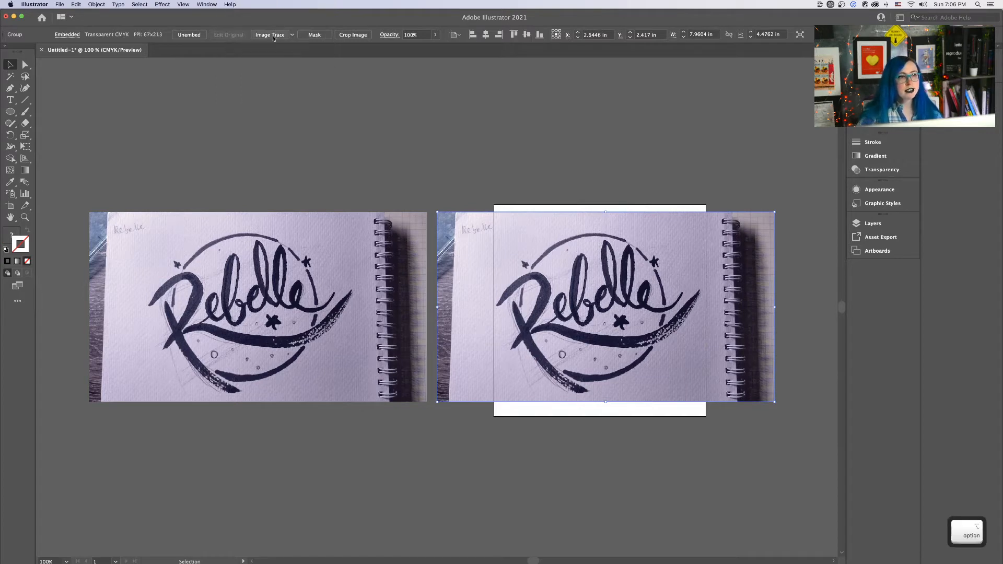
click(273, 35)
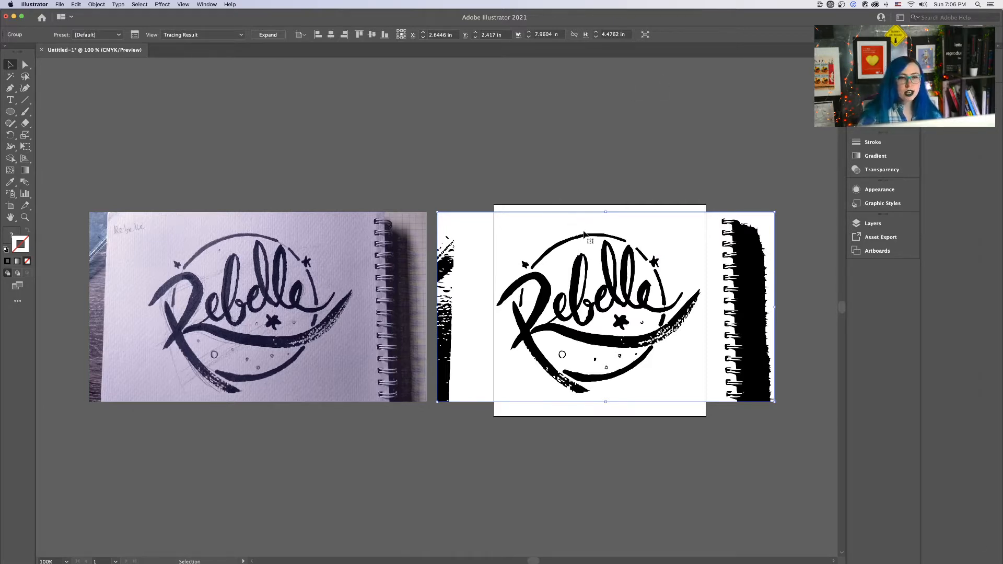
Examine the traced lettering up close, especially the dry-brush texture on the long swash and the leg of the R
key(ctrl)
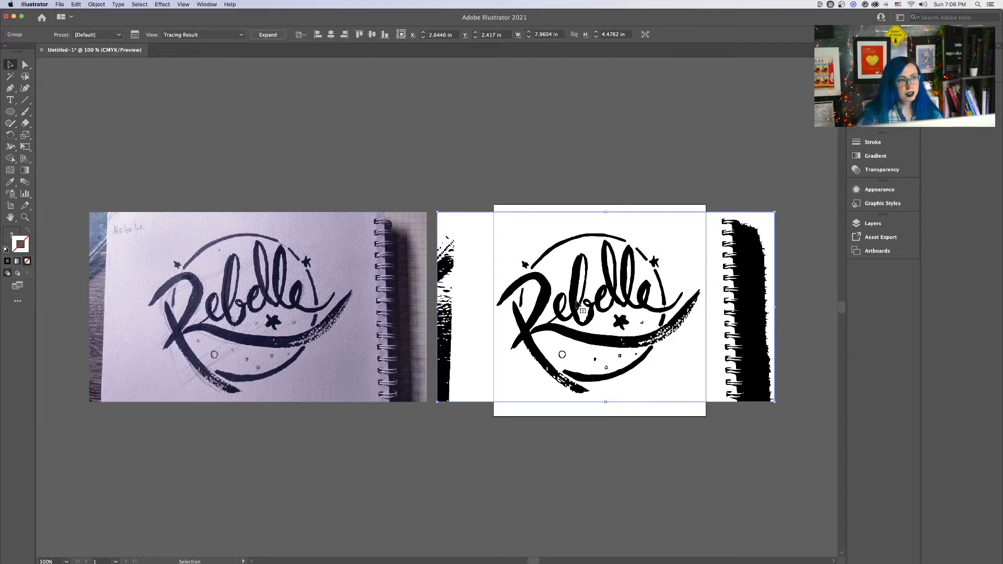
key(ctrl+plus)
key(ctrl+plus)
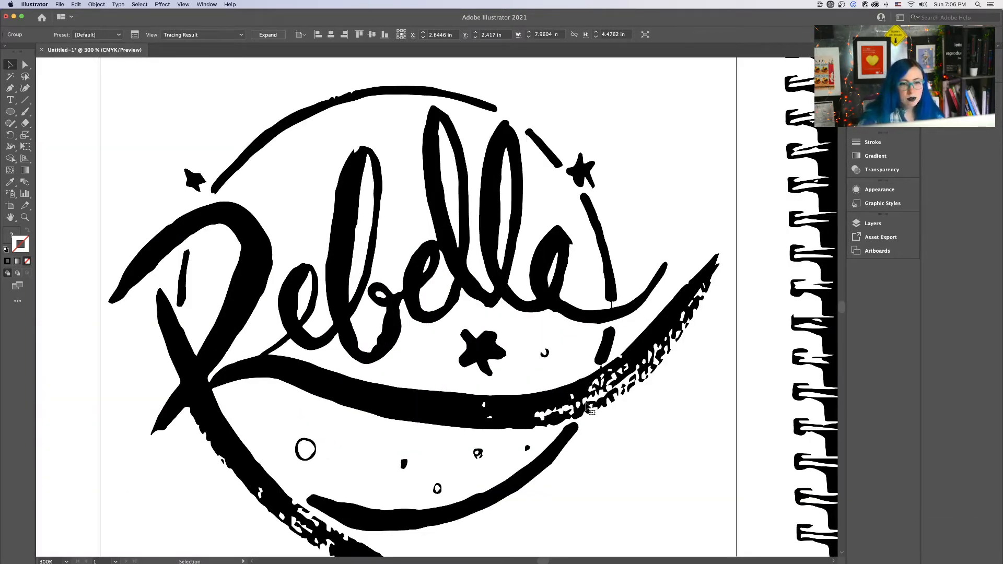
key(super+plus)
key(super+plus)
key(space)
drag(600, 398, 412, 189)
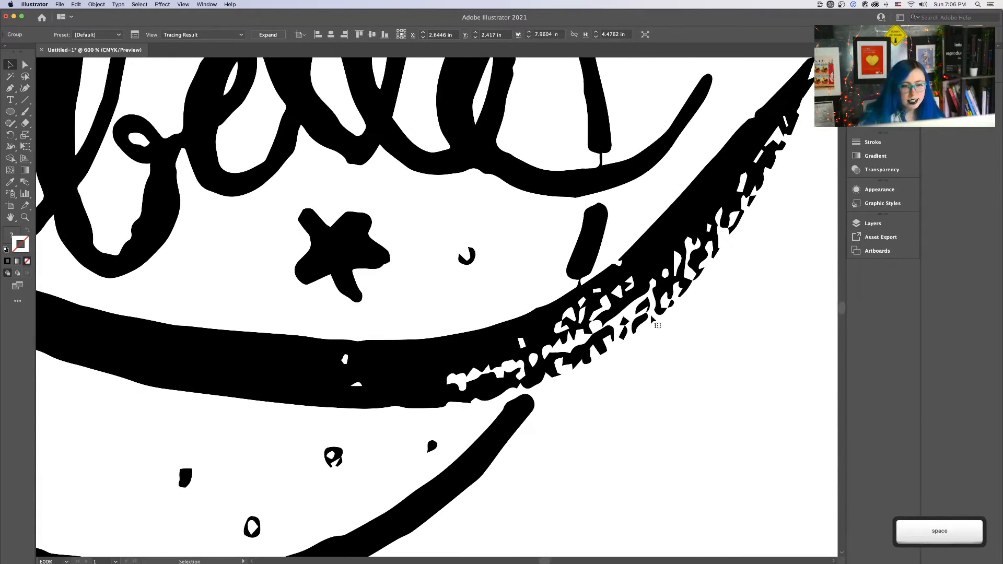
scroll(625, 343, up, 3)
scroll(617, 340, down, 3)
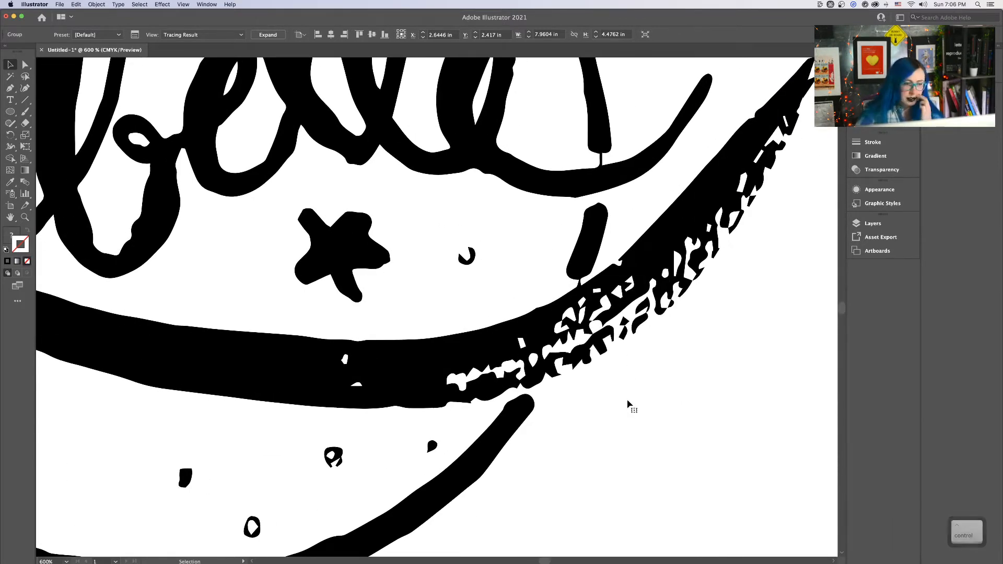
key(space)
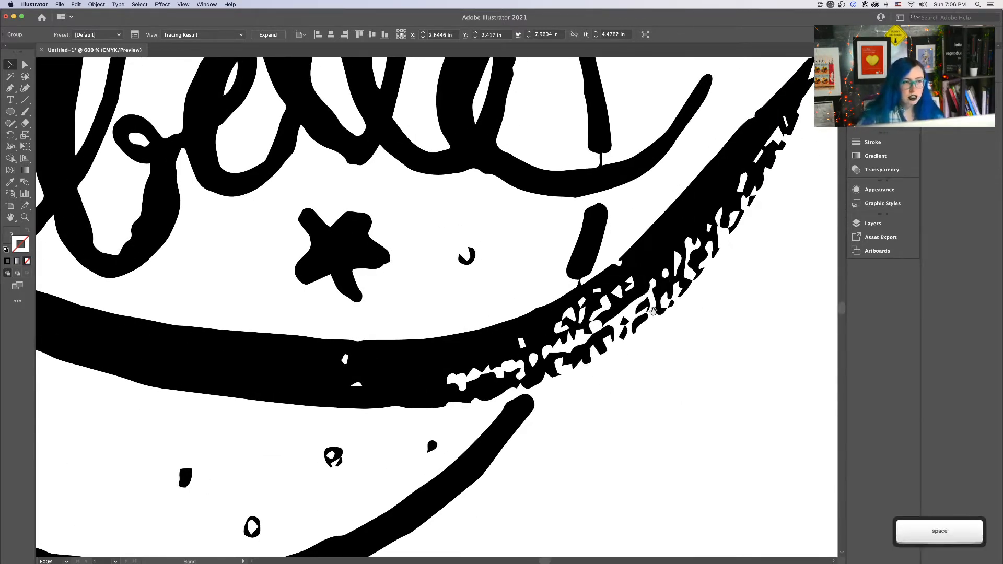
drag(522, 355, 449, 460)
mouse_move(349, 548)
mouse_down()
mouse_move(638, 454)
mouse_move(807, 334)
mouse_move(782, 233)
mouse_up()
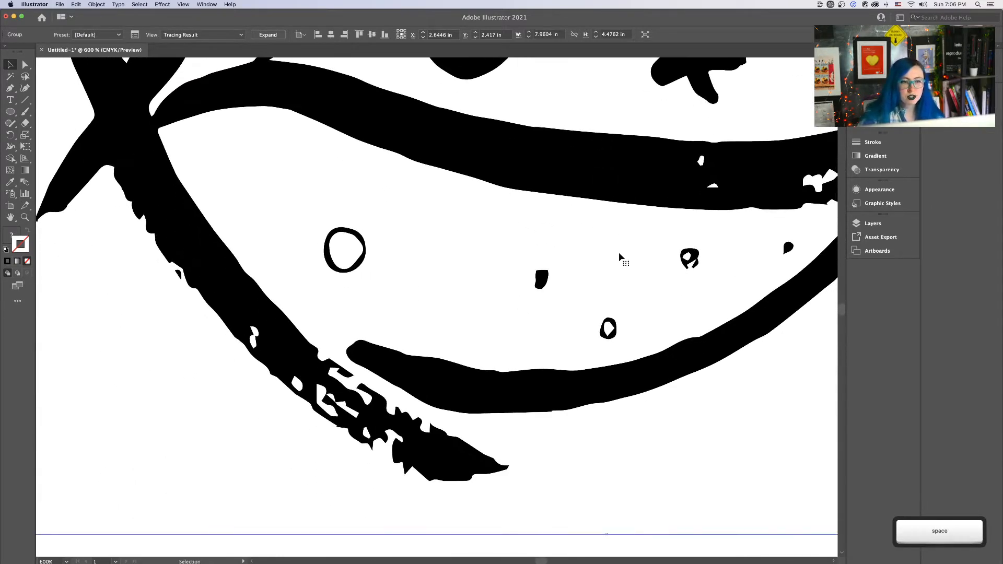
key(super+minus)
key(super+minus)
key(super+minus)
key(super+minus)
key(super+minus)
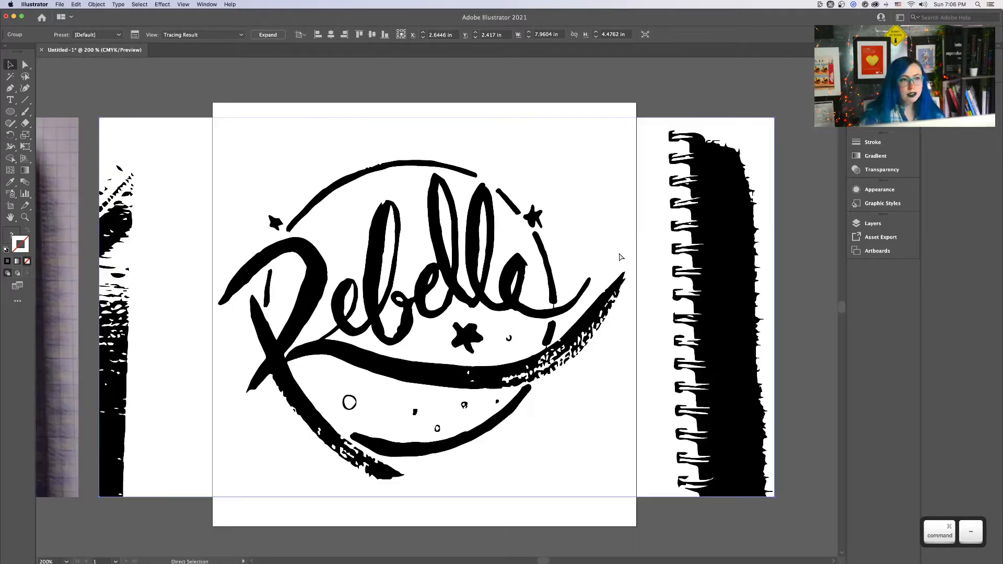
Compare the traced swash with the brush texture of the same stroke in the untraced sketch photo
mouse_move(52, 315)
mouse_down()
mouse_move(119, 329)
mouse_move(227, 327)
mouse_move(302, 298)
mouse_up()
key(super+plus)
key(super+plus)
key(super+plus)
key(super+plus)
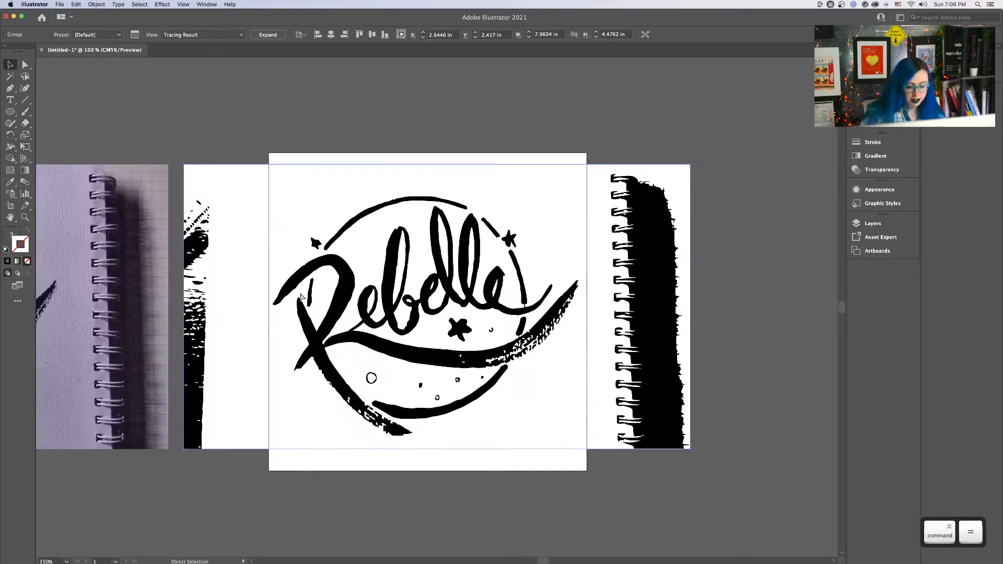
drag(152, 284, 692, 234)
drag(224, 301, 591, 251)
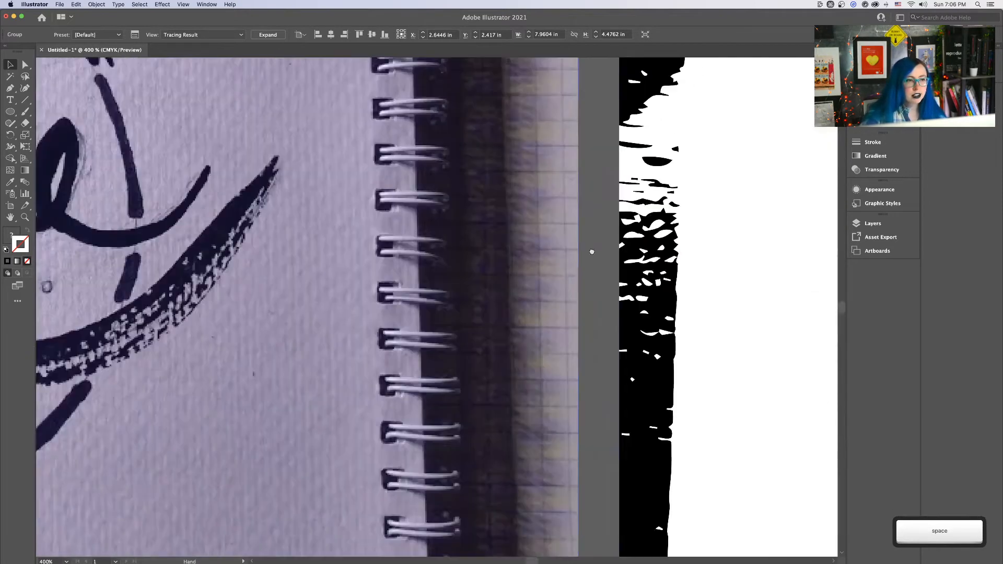
drag(237, 343, 547, 293)
scroll(469, 264, up, 3)
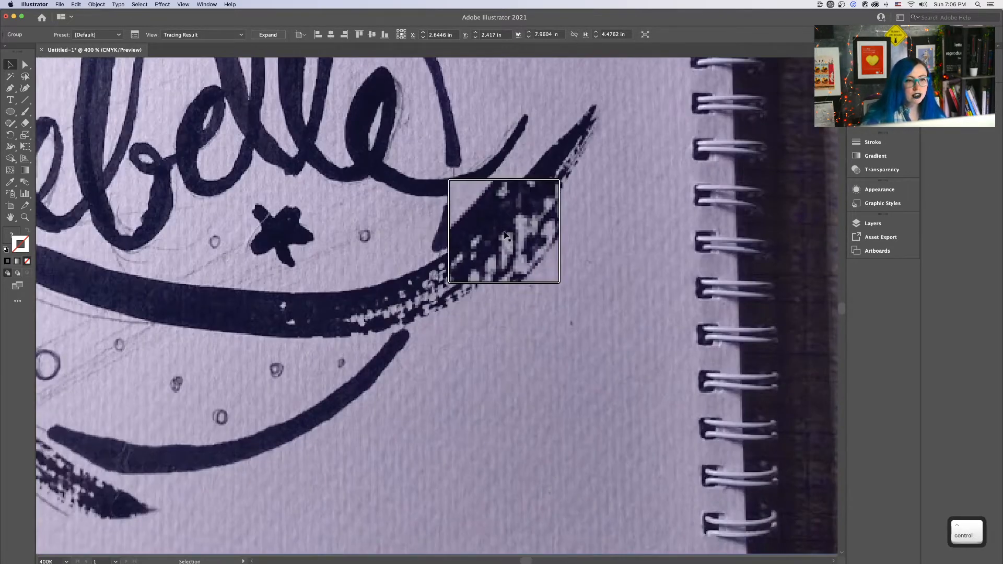
scroll(506, 237, down, 3)
key(super+minus)
key(super+minus)
key(super+minus)
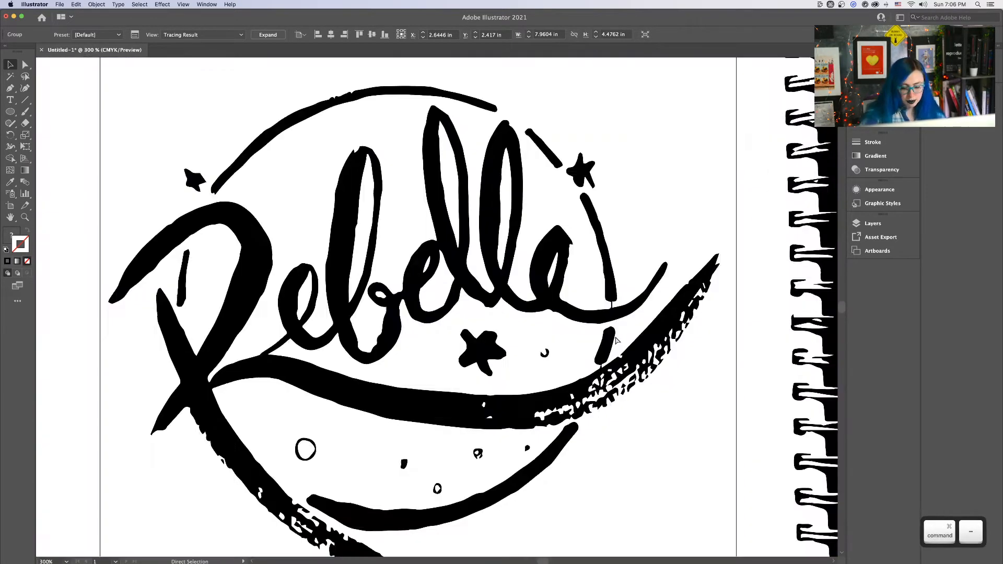
drag(527, 351, 684, 317)
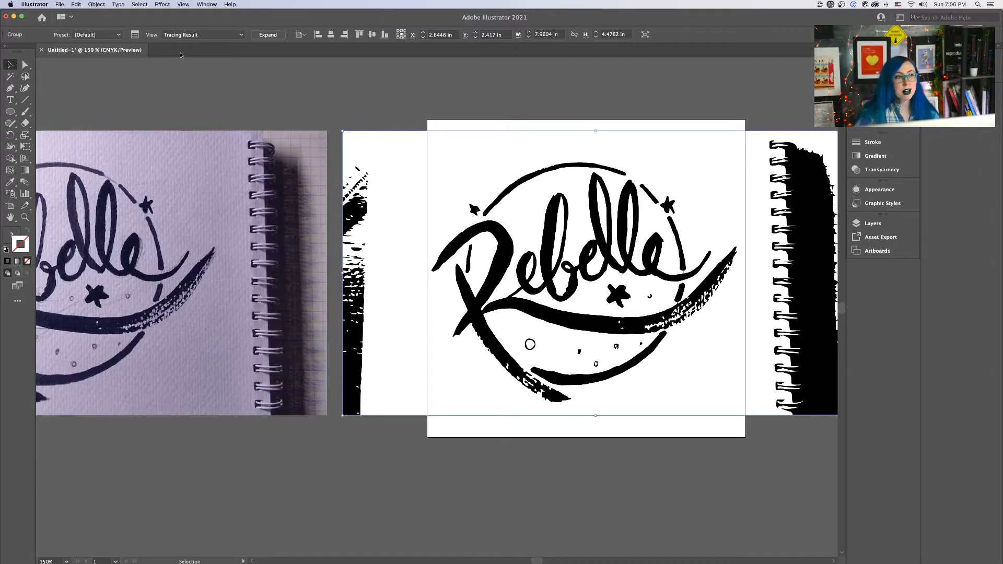
Open the detailed Image Trace settings for the traced Rebelle artwork
scroll(135, 36, up, 3)
key(ctrl+alt)
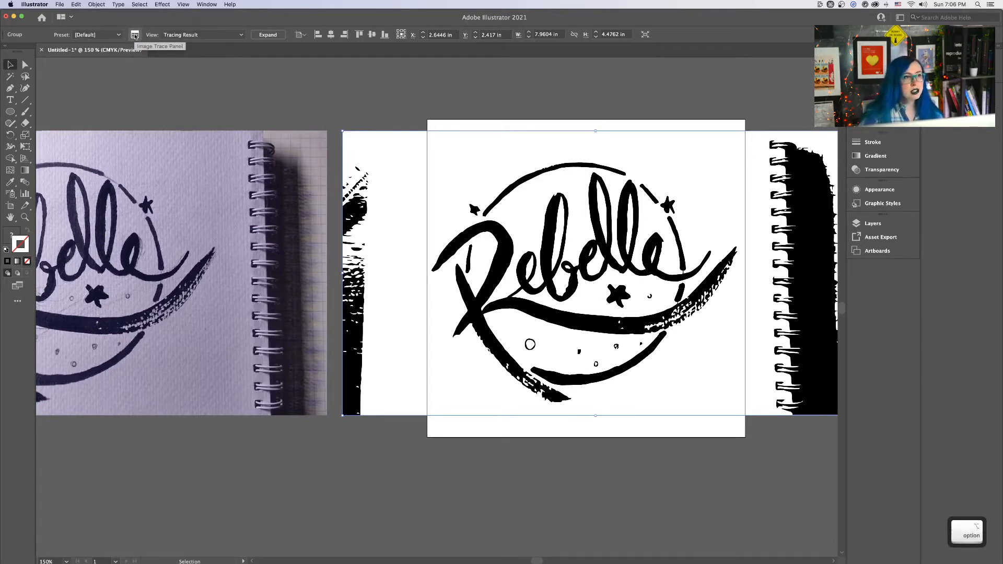
click(135, 35)
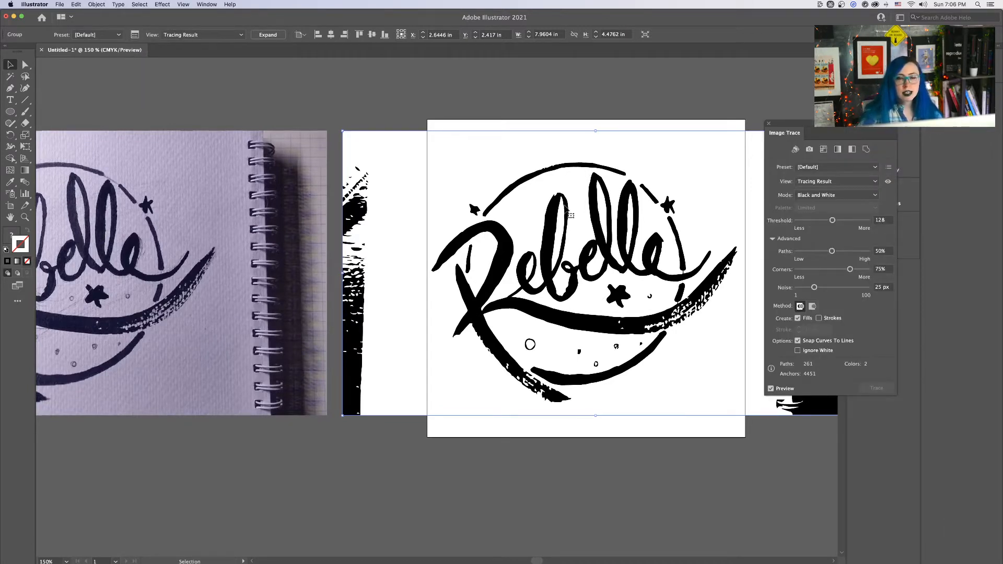
scroll(830, 199, up, 3)
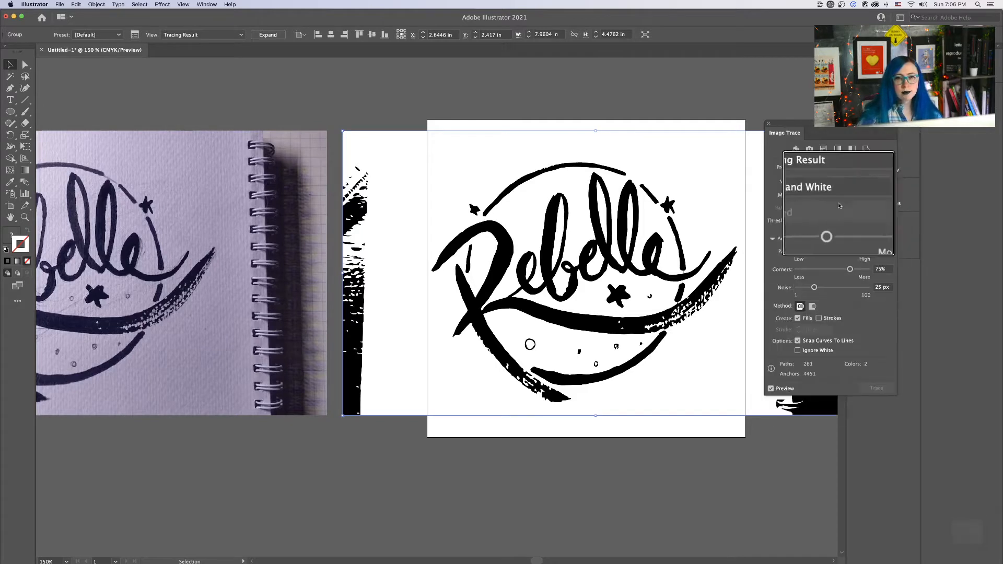
key(ctrl+alt)
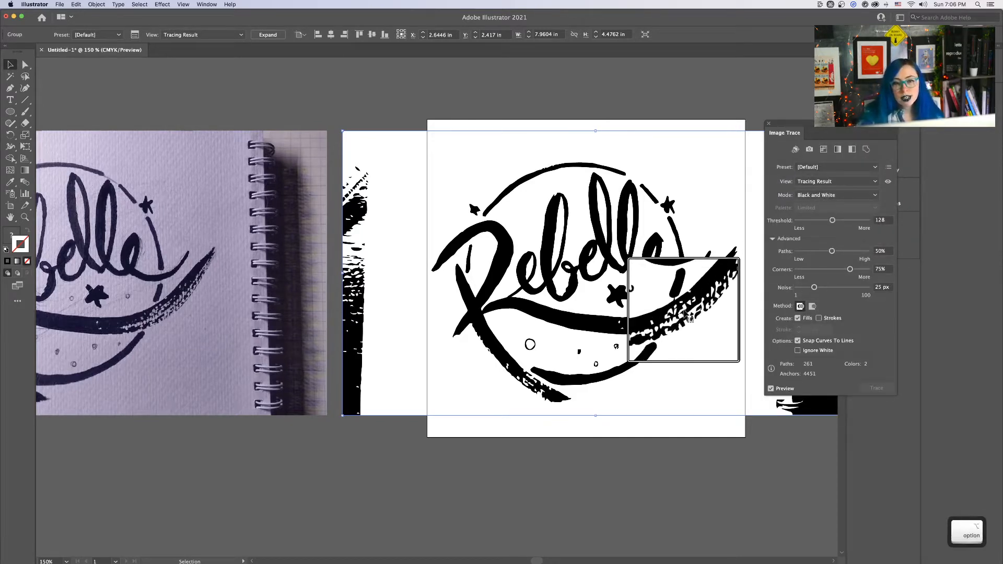
key(alt)
key(ctrl+alt)
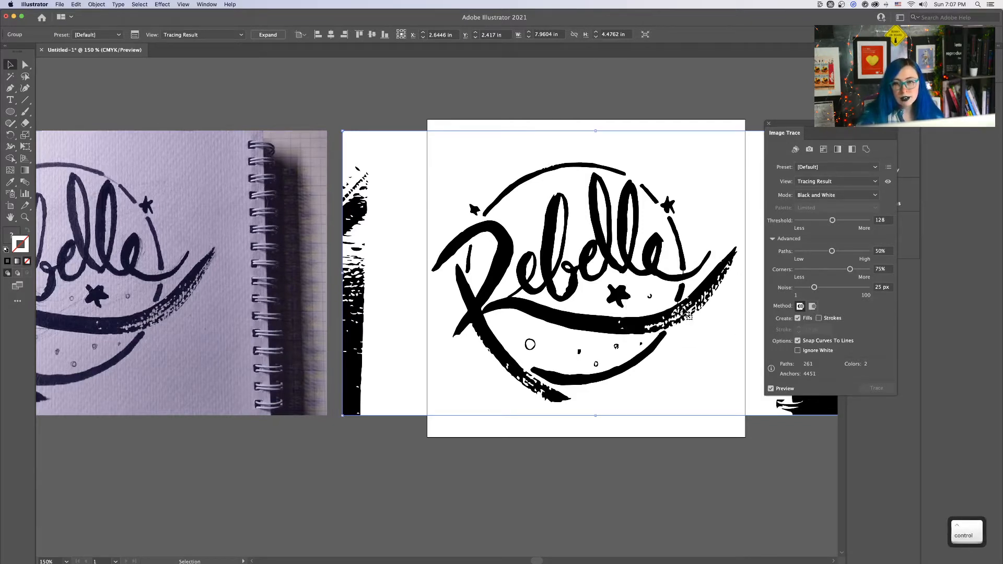
Raise the Paths value of the Rebelle trace to 78% and check the effect on the lettering and swash
click(832, 251)
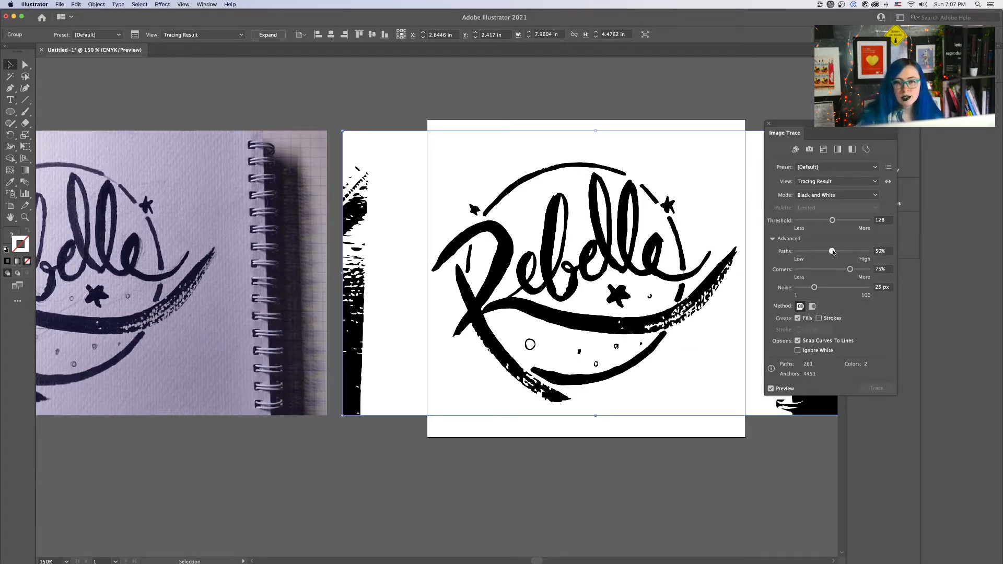
click(772, 239)
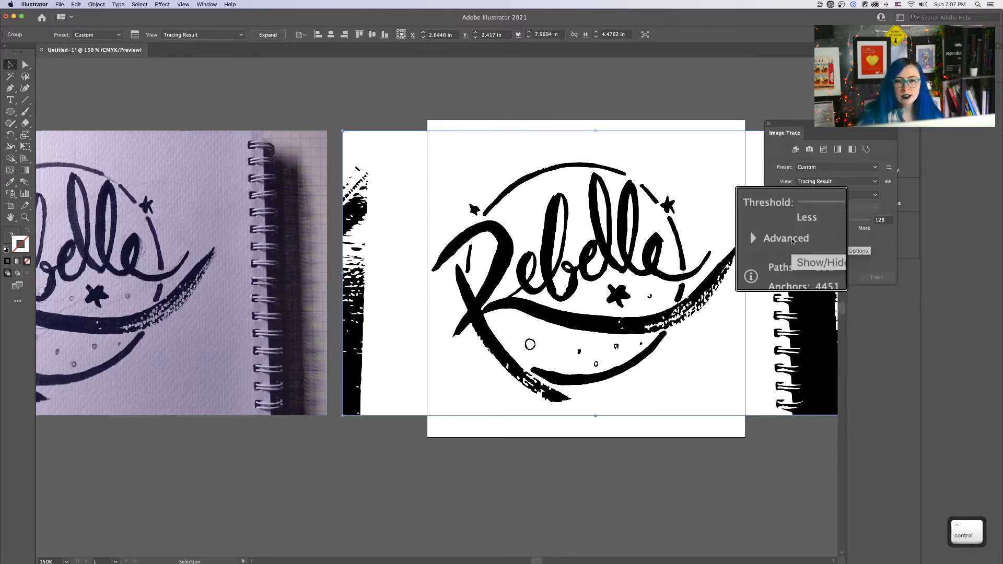
click(773, 239)
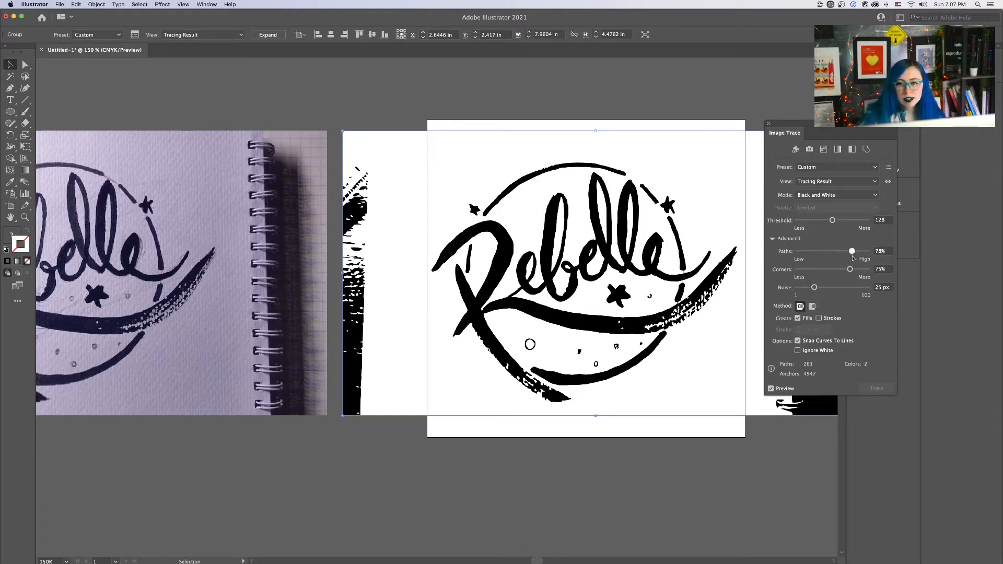
drag(853, 258, 852, 256)
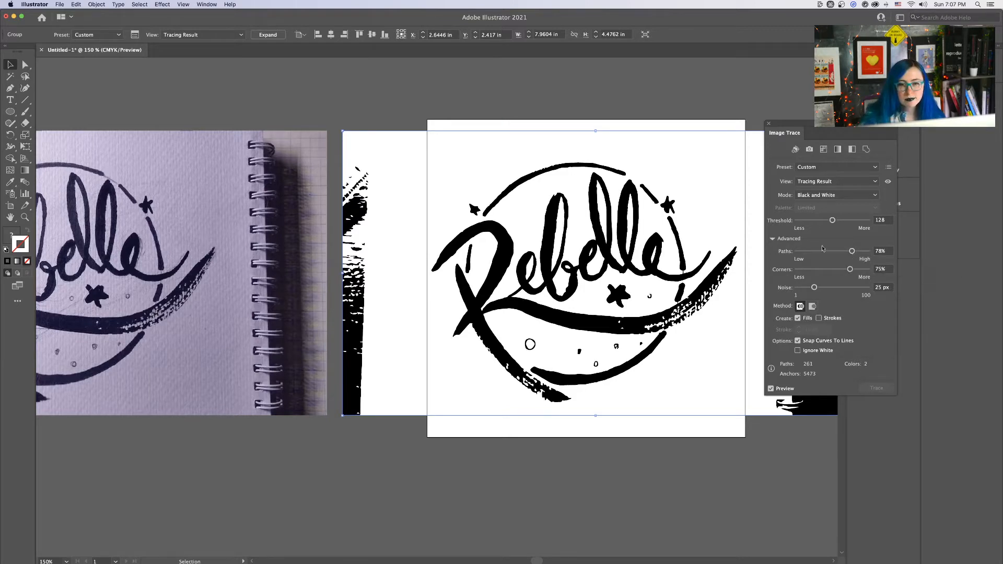
scroll(685, 309, up, 3)
scroll(681, 321, down, 3)
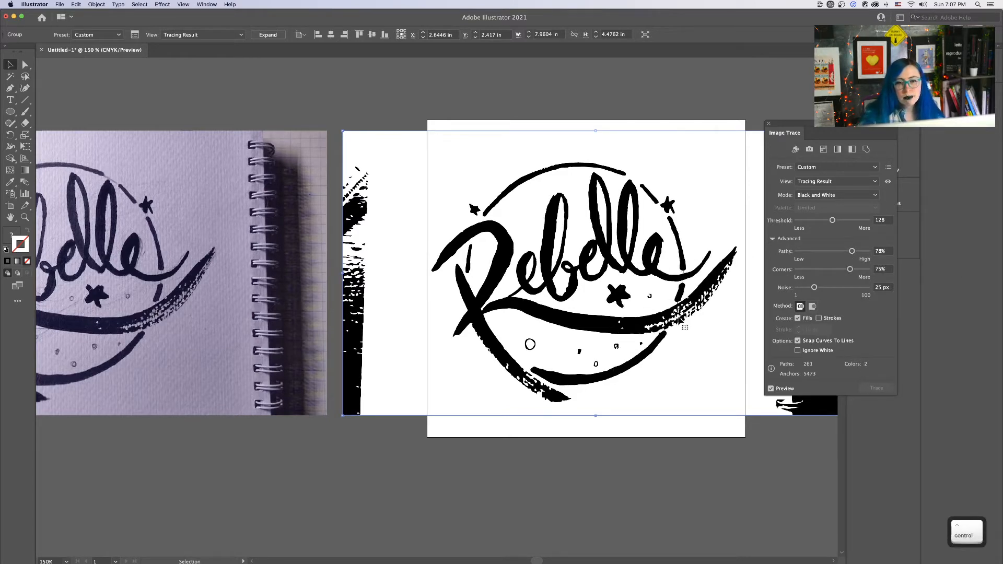
scroll(558, 205, up, 3)
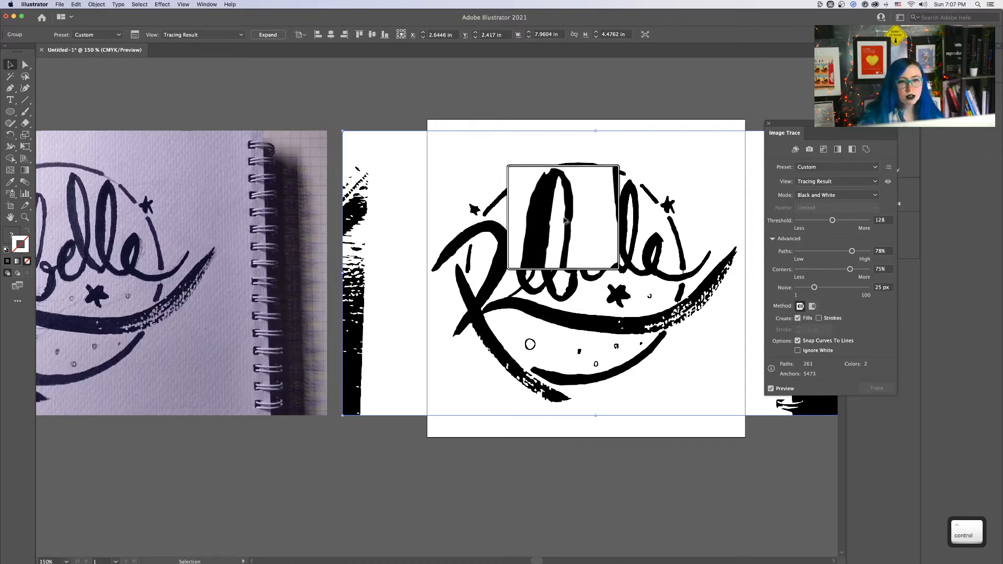
scroll(571, 218, down, 3)
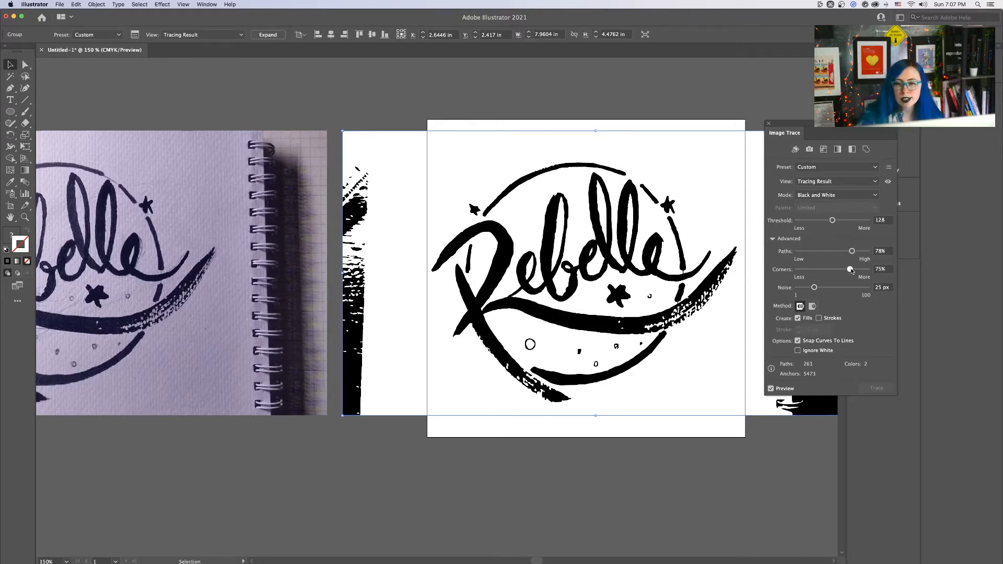
Set the Rebelle trace's Paths and Corners to 85% each and its Noise to 22 px
drag(851, 271, 857, 272)
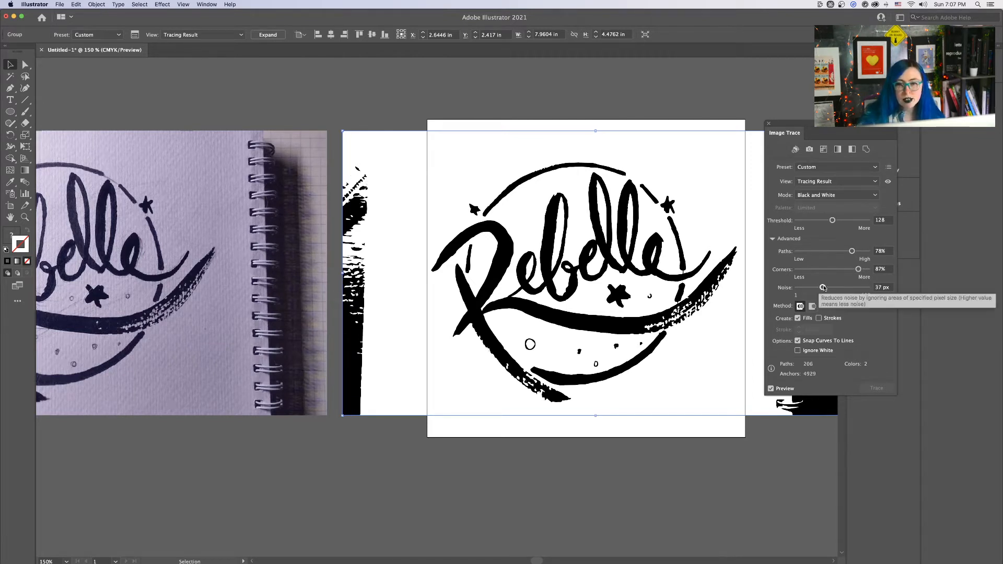
mouse_move(823, 288)
mouse_down()
mouse_move(835, 289)
mouse_move(813, 292)
mouse_up()
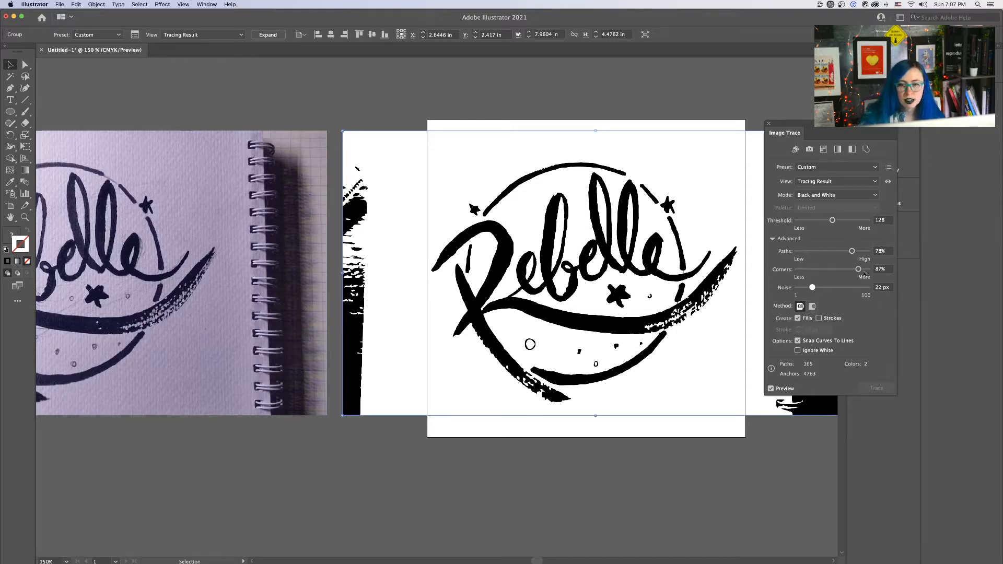
drag(860, 269, 858, 251)
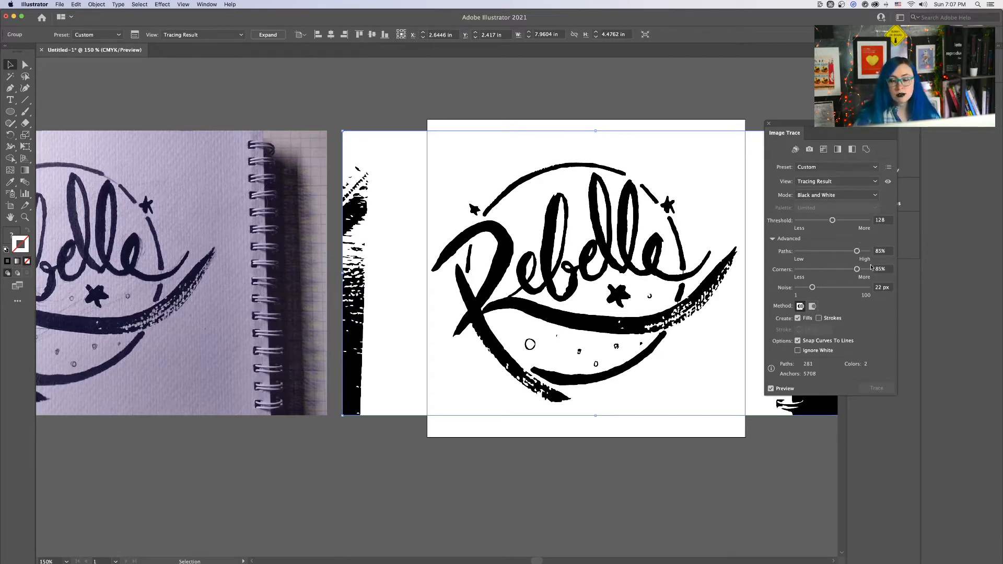
key(alt)
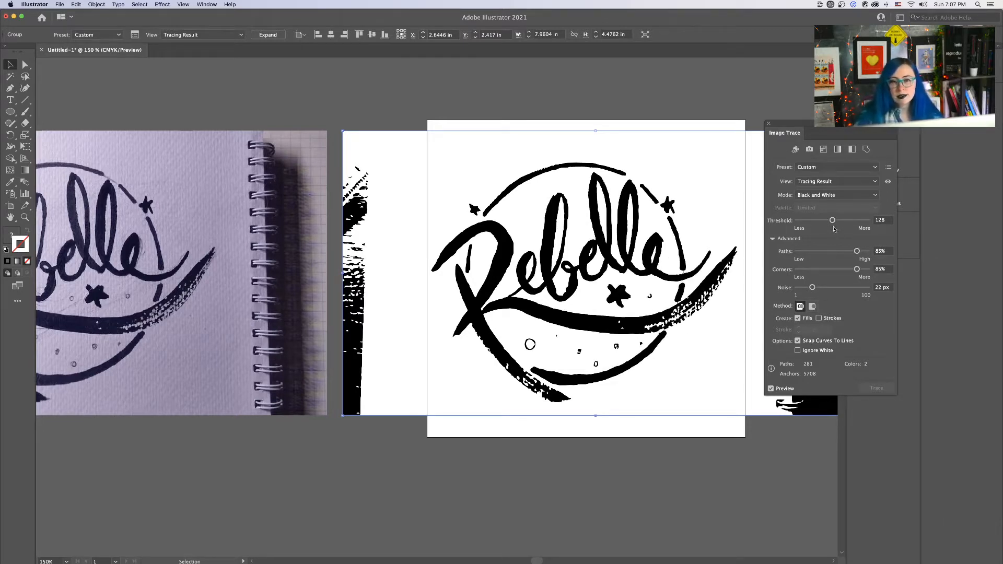
key(alt)
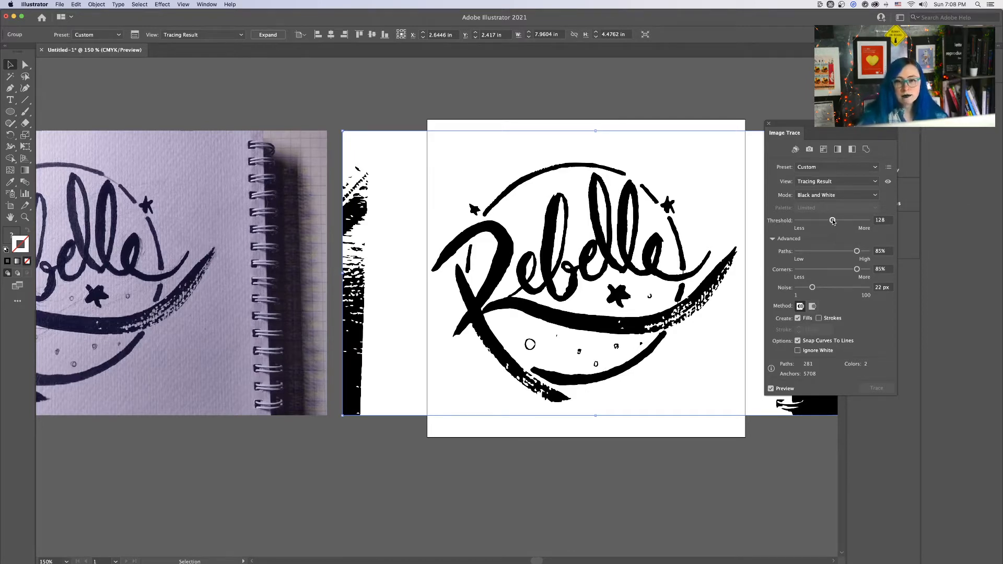
Test the trace at Threshold values of 228 and 37, settle on 125, and close the Image Trace settings
drag(834, 221, 861, 221)
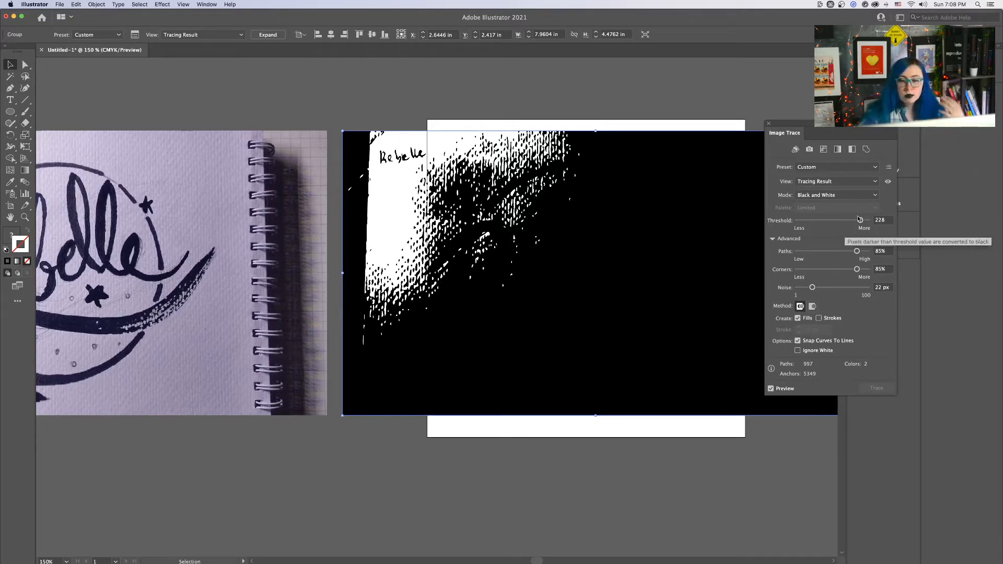
drag(860, 220, 807, 222)
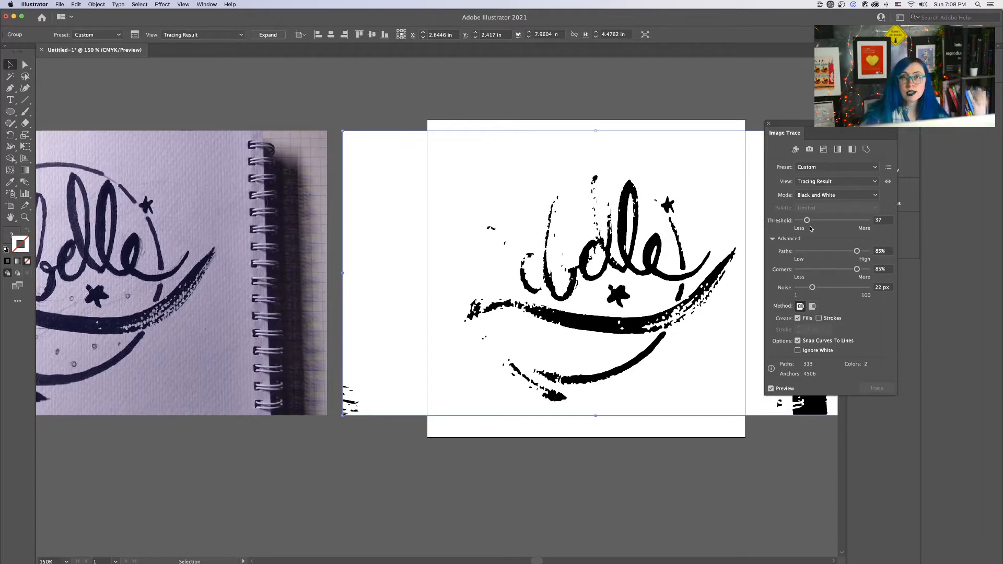
drag(808, 223, 825, 223)
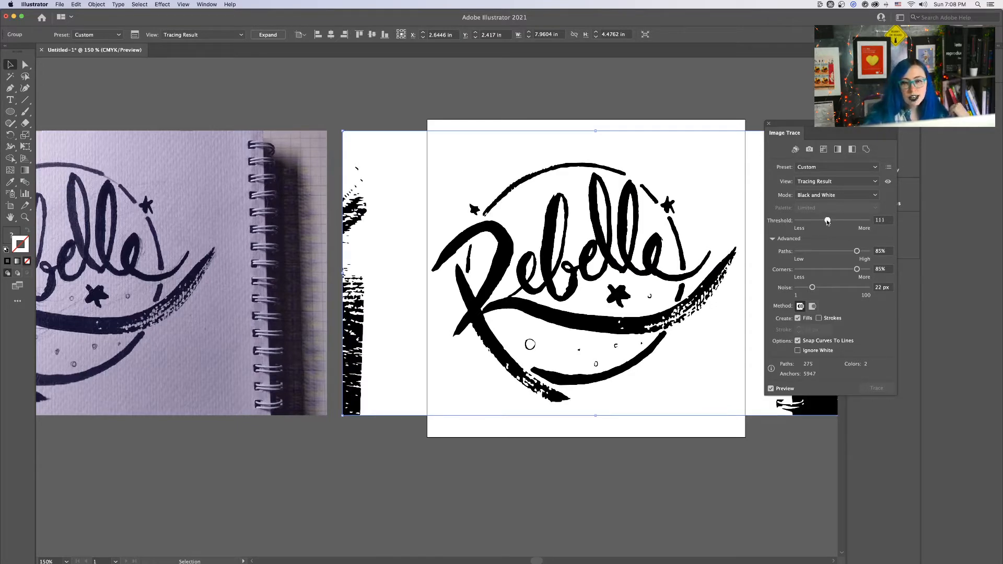
drag(828, 221, 832, 222)
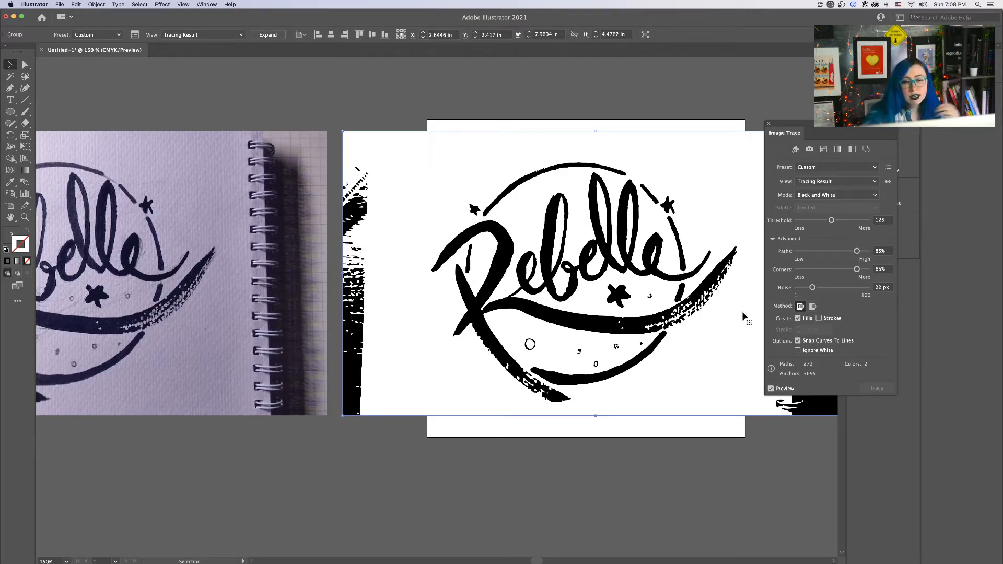
click(759, 468)
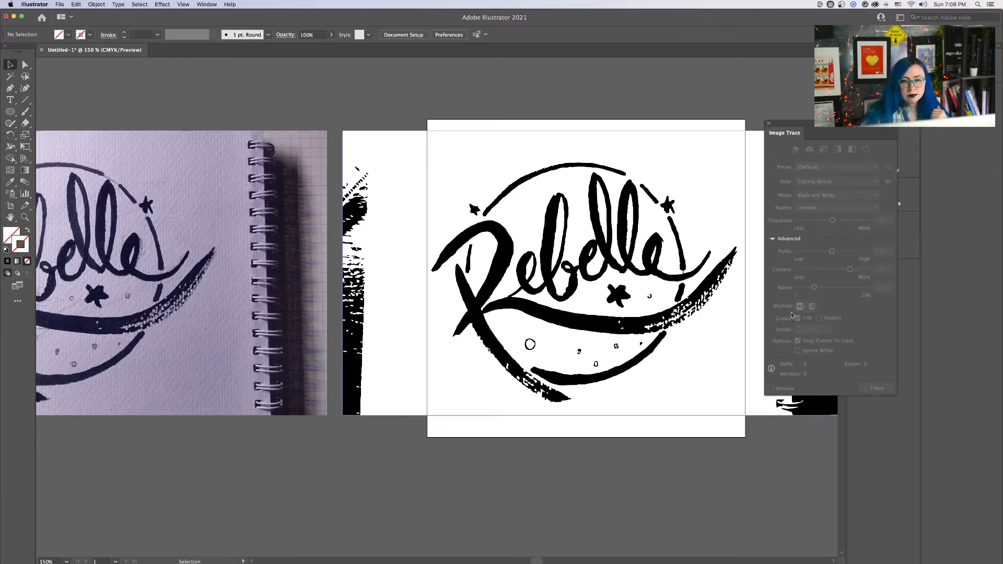
click(769, 125)
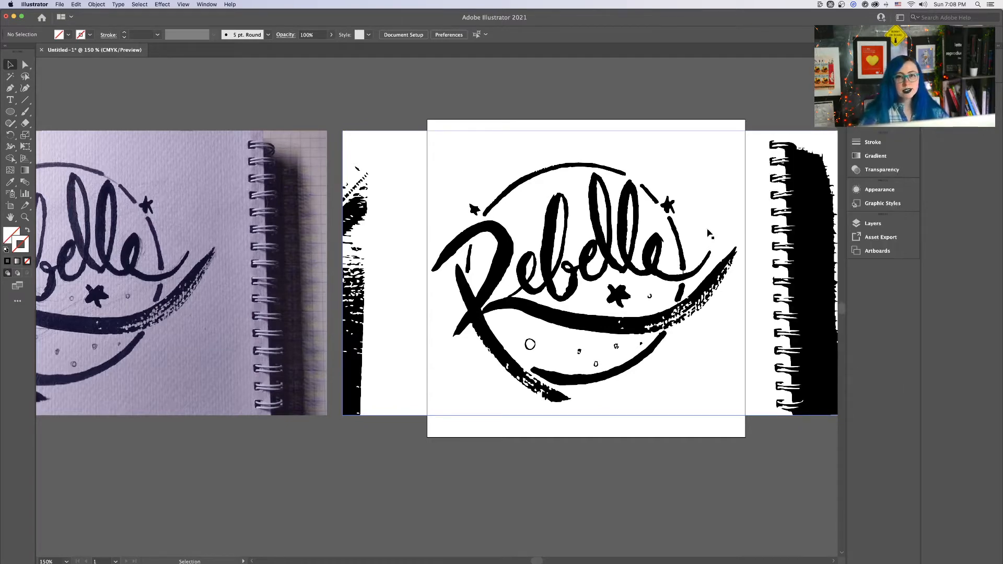
Move the traced artwork off beside the artboard and place the original sketch photo over the artboard
drag(688, 189, 677, 420)
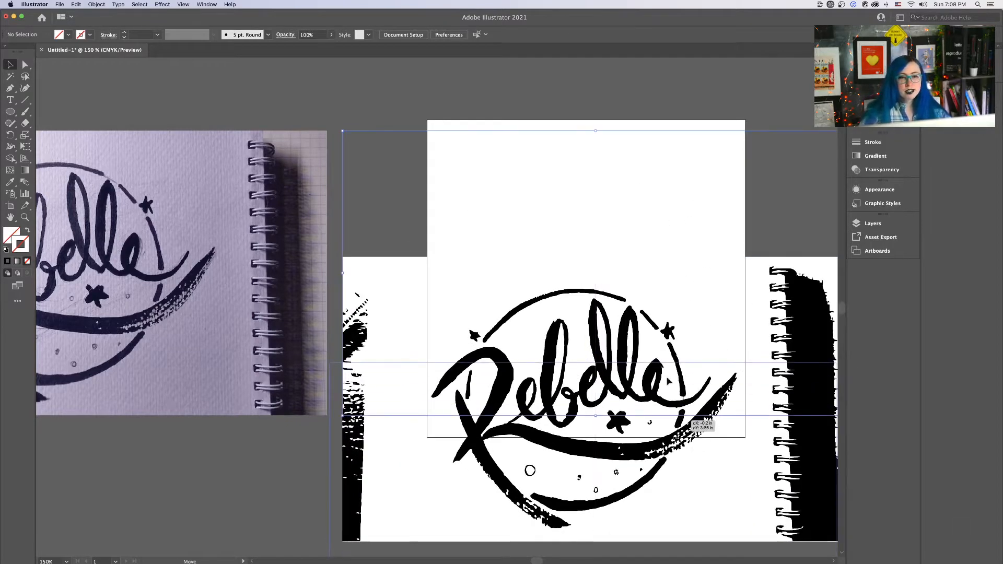
key(space)
drag(711, 270, 603, 233)
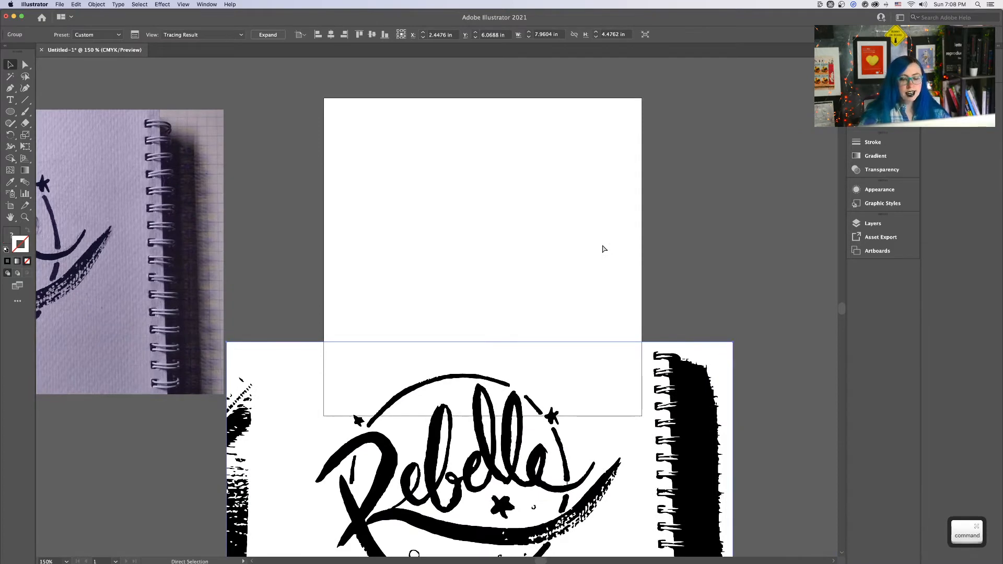
key(super+minus)
key(super+minus)
mouse_move(431, 309)
mouse_down()
mouse_move(633, 246)
mouse_move(672, 204)
mouse_up()
click(701, 345)
drag(189, 208, 421, 206)
Start a Pen tool outline at the tip of the R's upper stroke in the sketch photo
key(super+equal)
key(super+equal)
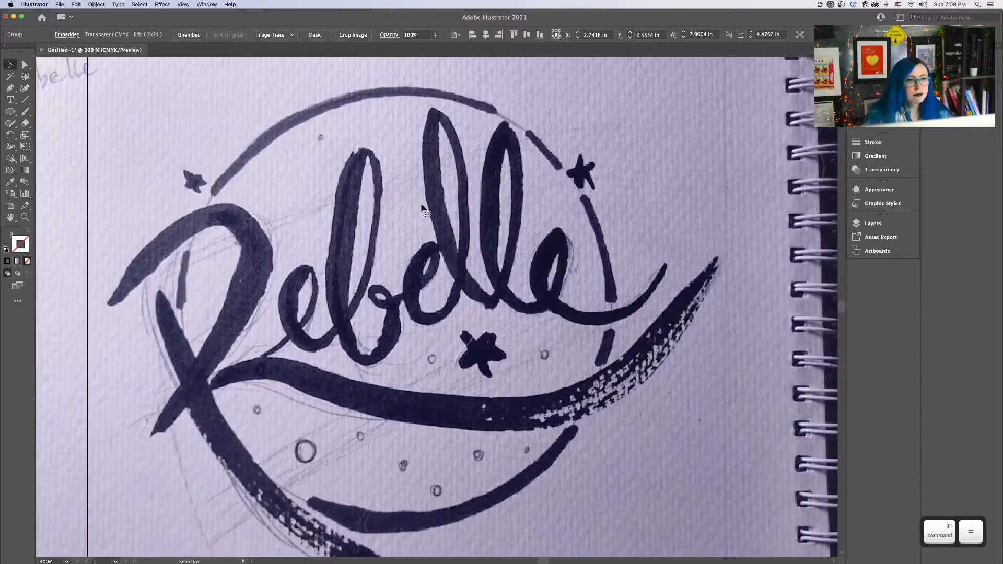
key(space)
drag(390, 267, 534, 214)
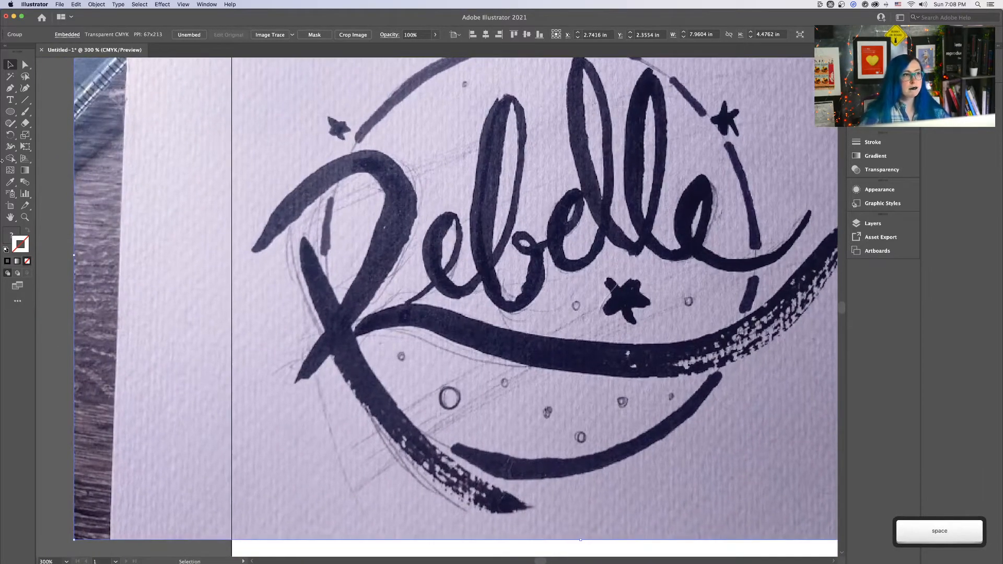
key(ctrl)
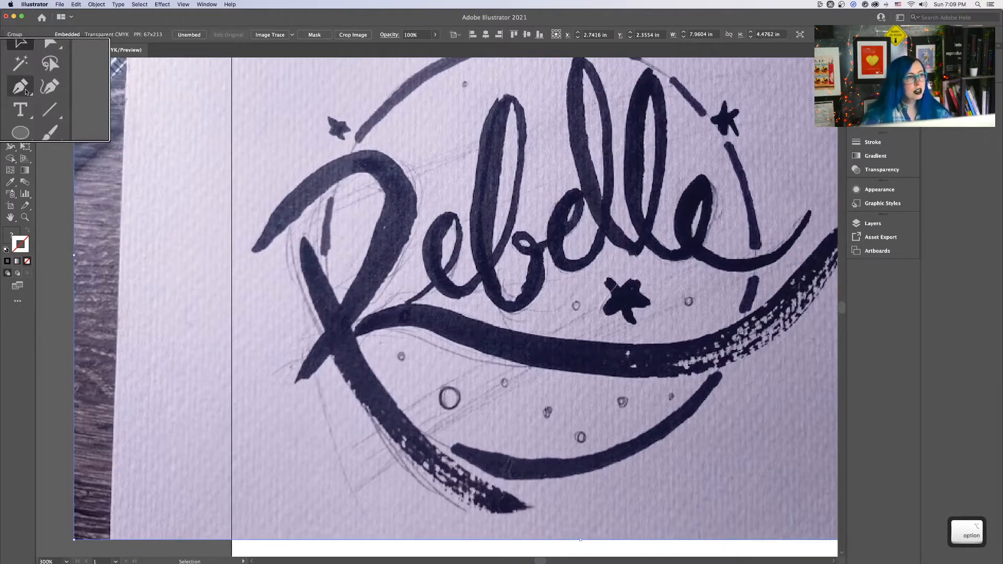
click(11, 90)
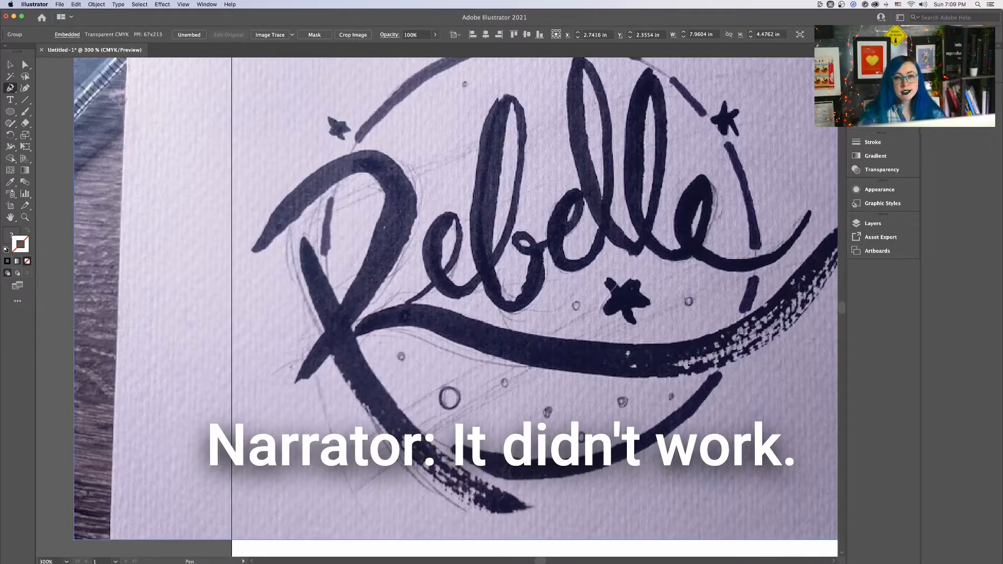
click(251, 253)
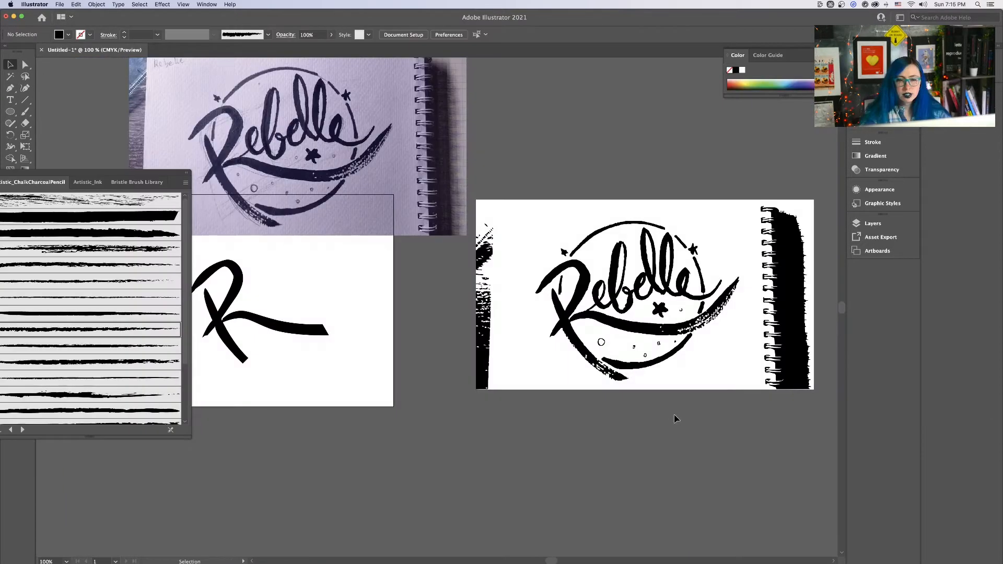
Select the expanded Rebelle artwork with the Direct Selection tool and examine its vector paths up close
key(super+equal)
key(super+equal)
key(space)
drag(655, 397, 336, 255)
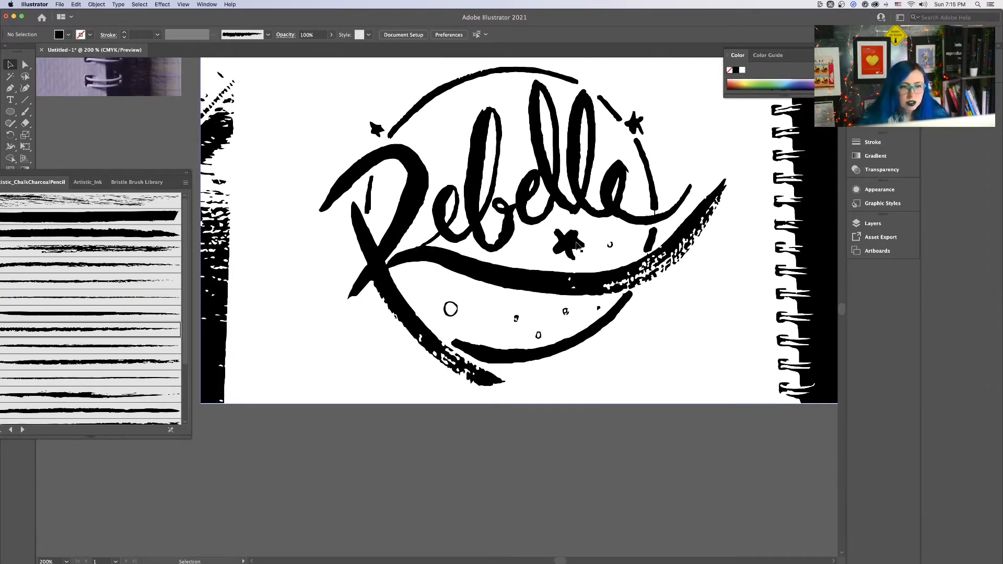
click(578, 244)
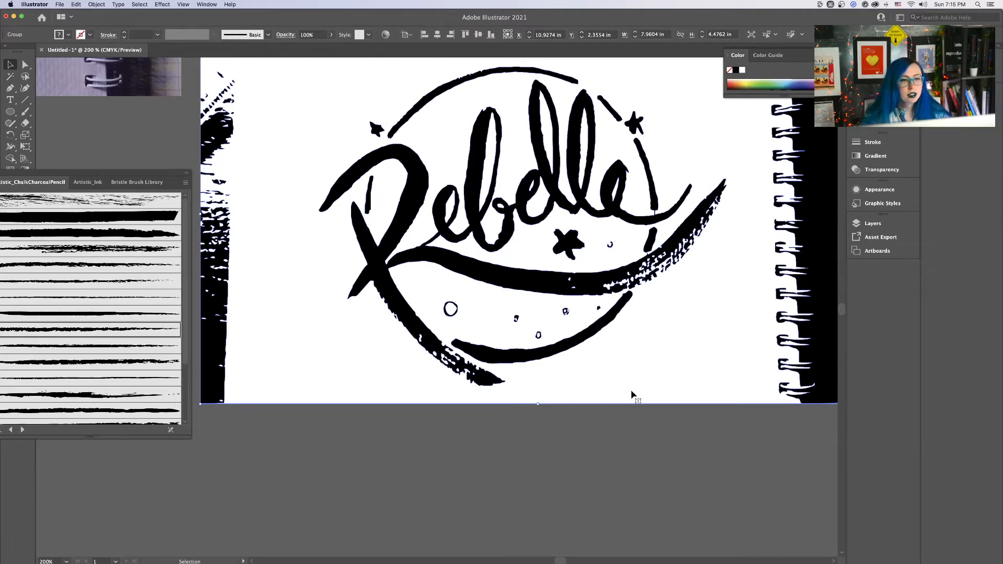
click(25, 63)
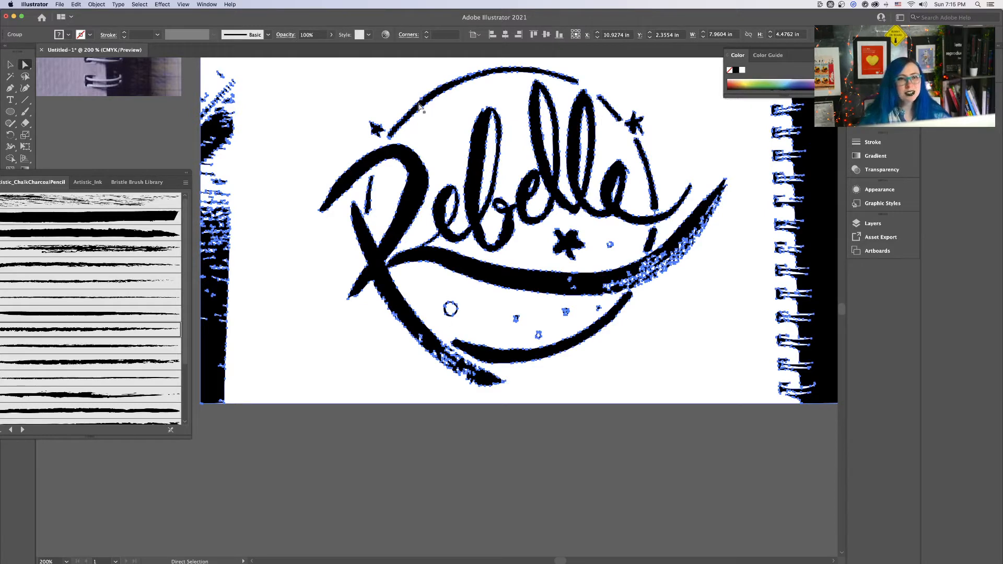
Undo the deletion of the whole vector artwork and delete only its large white background shape
key(super+1)
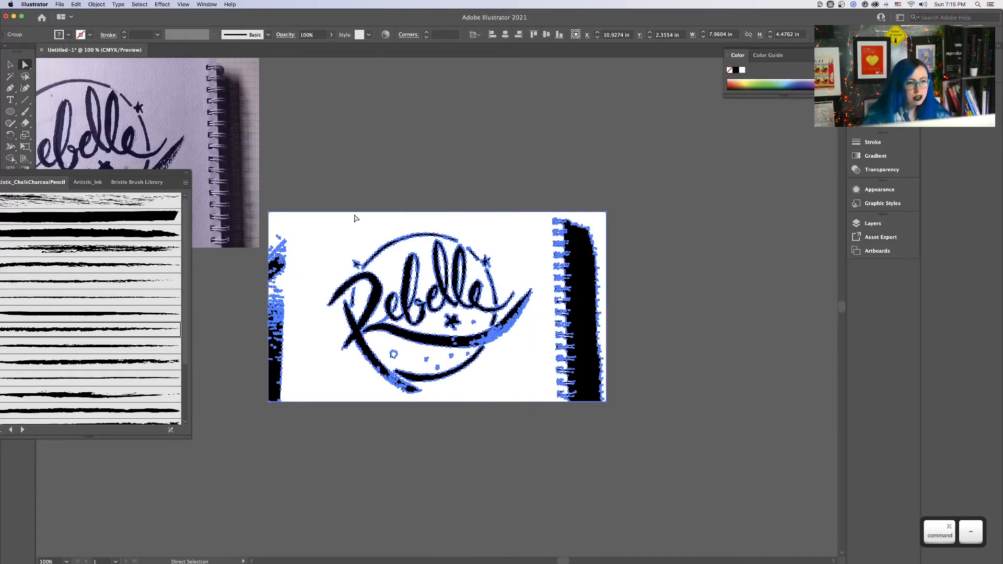
key(BackSpace)
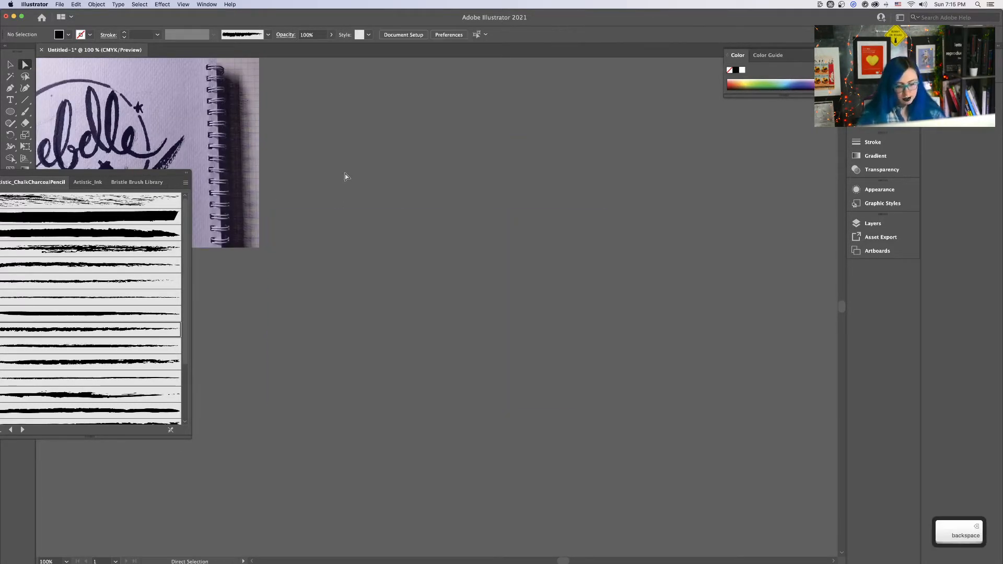
key(super+z)
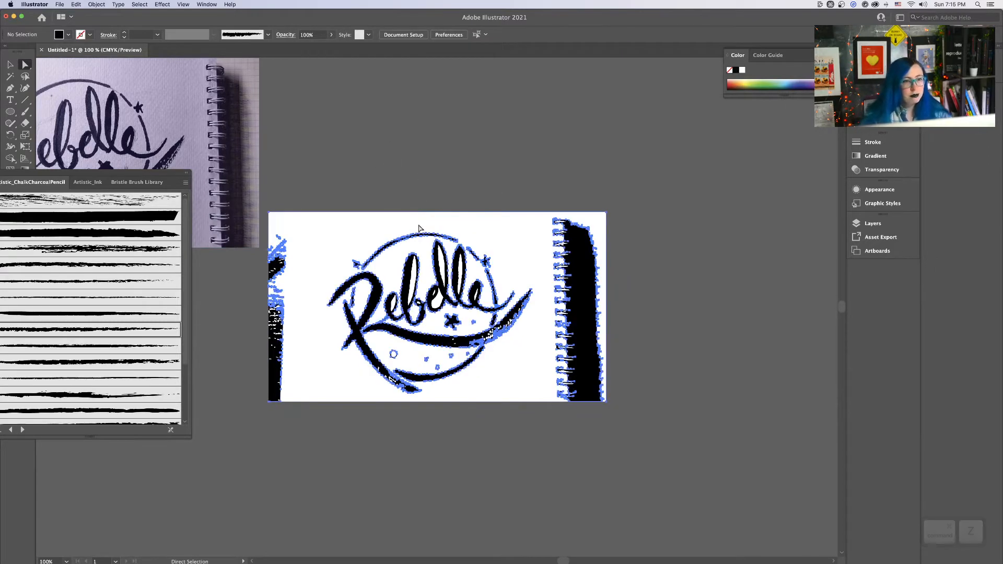
key(BackSpace)
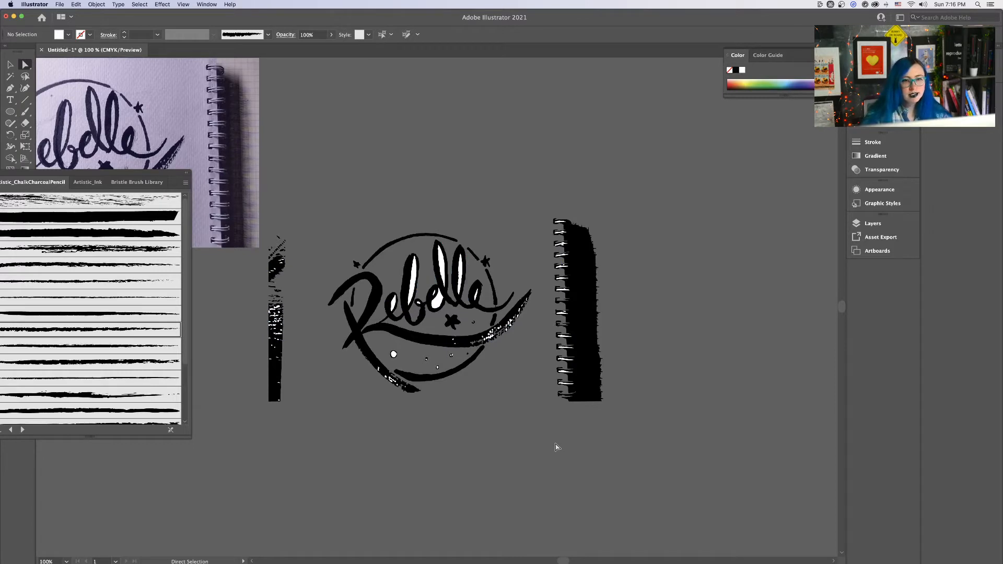
Delete the traced notebook binding and page-edge remnants on both sides of the lettering, along with the sketch photo
drag(547, 452, 613, 381)
key(BackSpace)
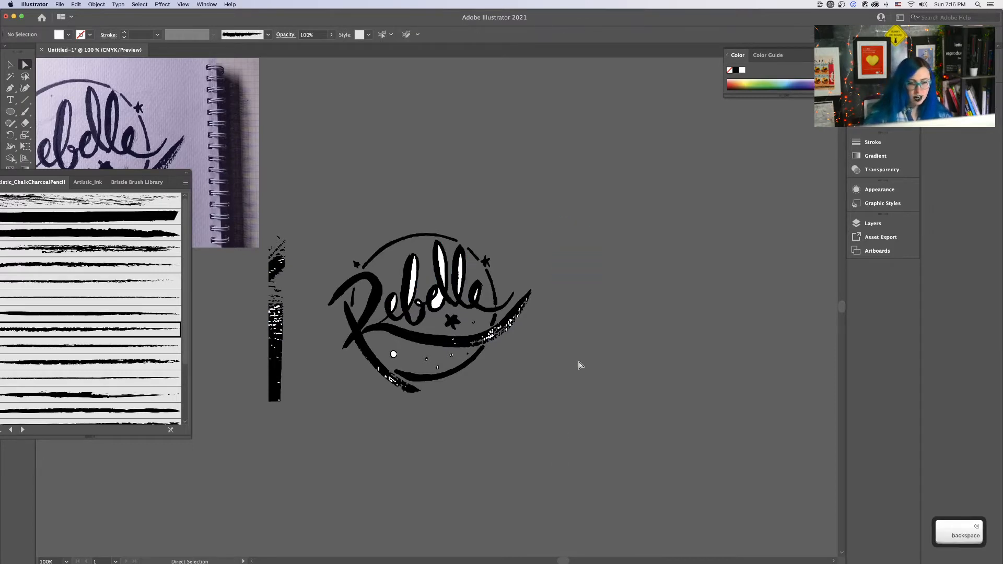
key(space)
drag(426, 380, 617, 360)
mouse_move(493, 189)
mouse_down()
mouse_move(425, 389)
mouse_move(429, 410)
mouse_up()
key(BackSpace)
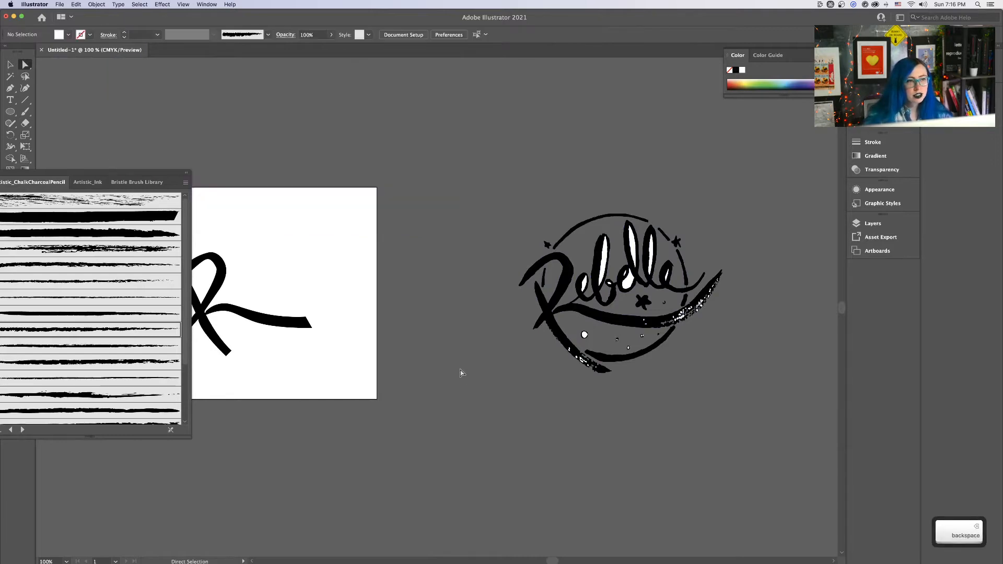
Close the floating brush library and delete the manually drawn R from the artboard
mouse_move(18, 175)
mouse_down()
mouse_move(209, 180)
mouse_move(399, 231)
mouse_up()
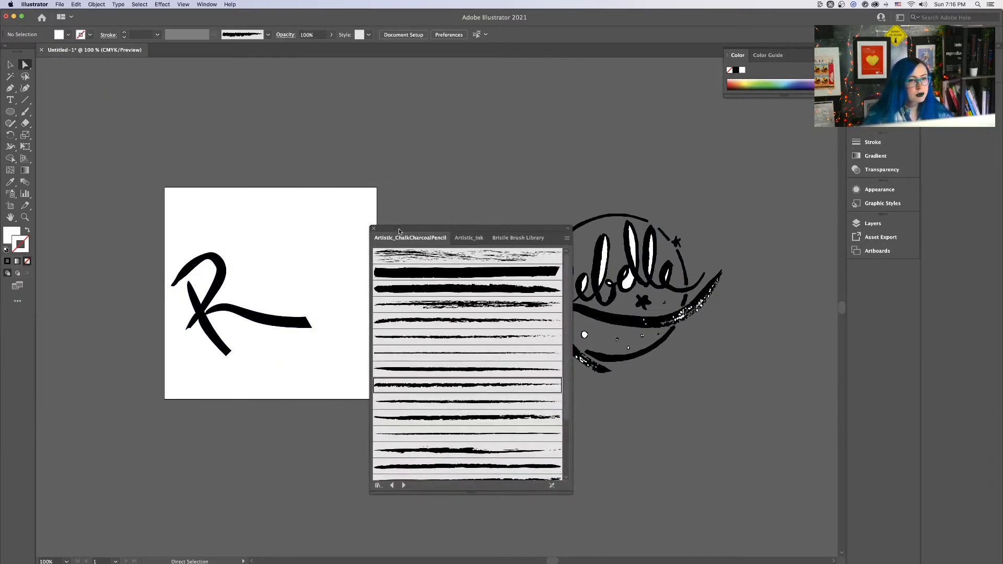
click(372, 229)
drag(366, 377, 365, 377)
key(BackSpace)
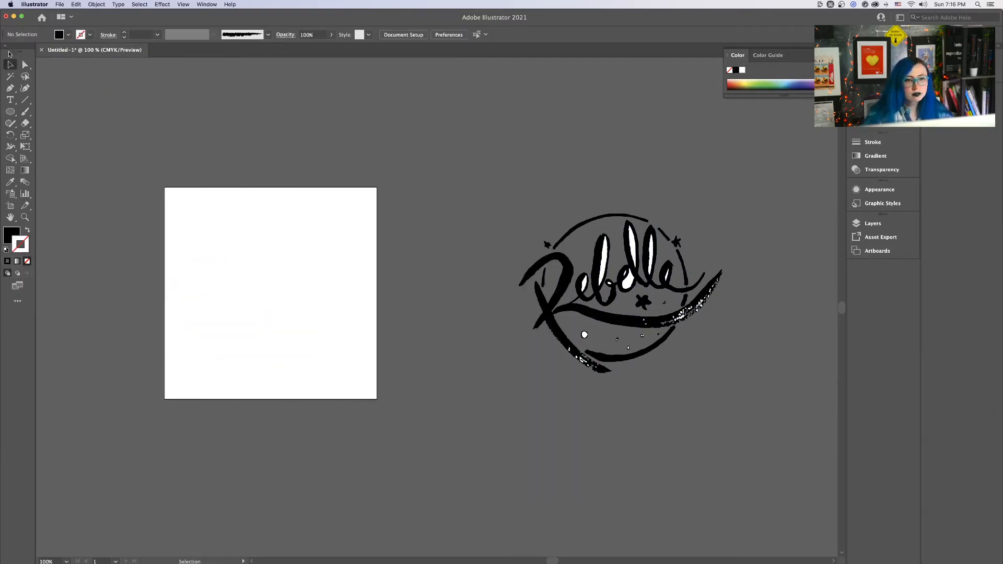
Delete the white fills inside the loops of the b and both l's in the Rebelle lettering
click(604, 259)
key(BackSpace)
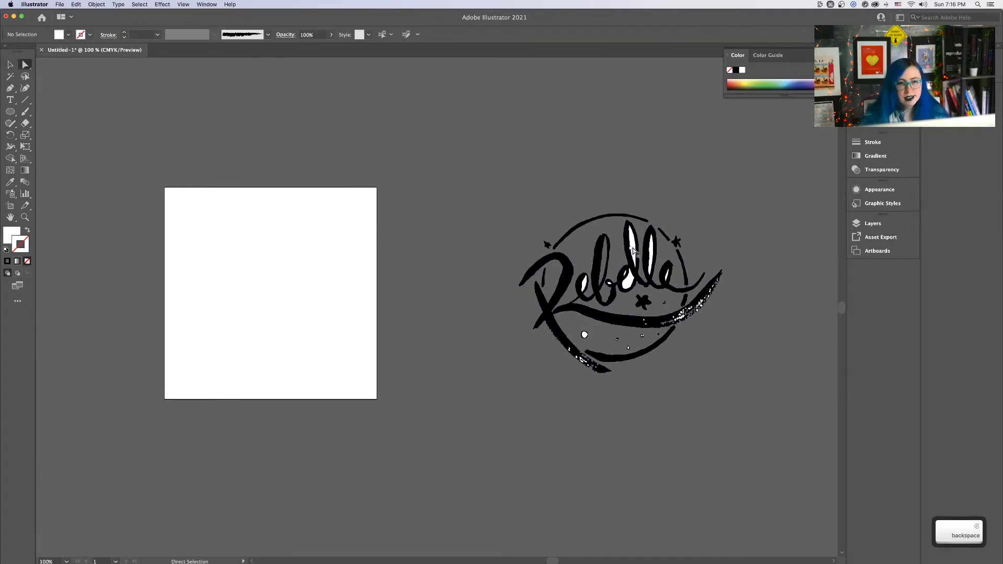
click(634, 245)
key(BackSpace)
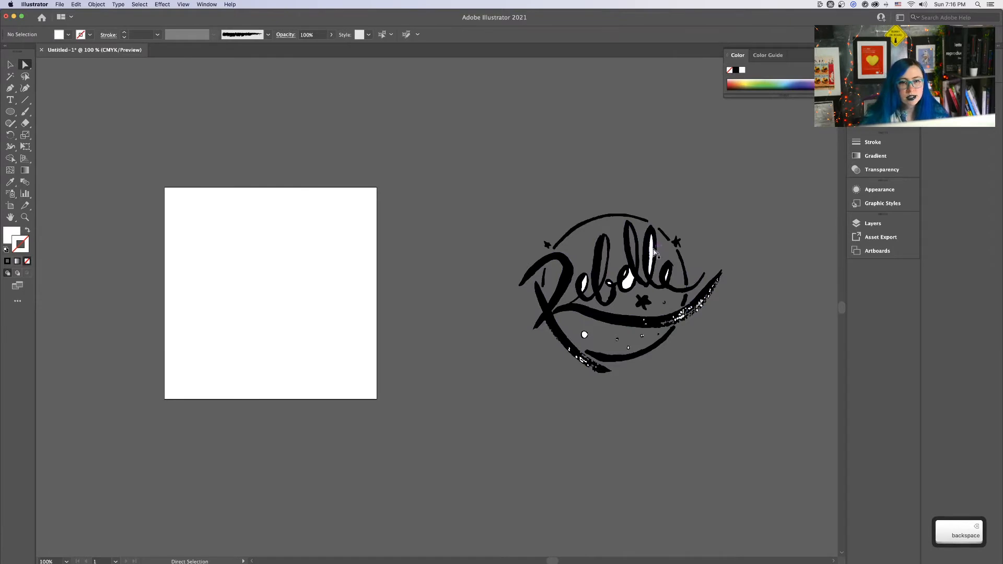
click(653, 251)
key(BackSpace)
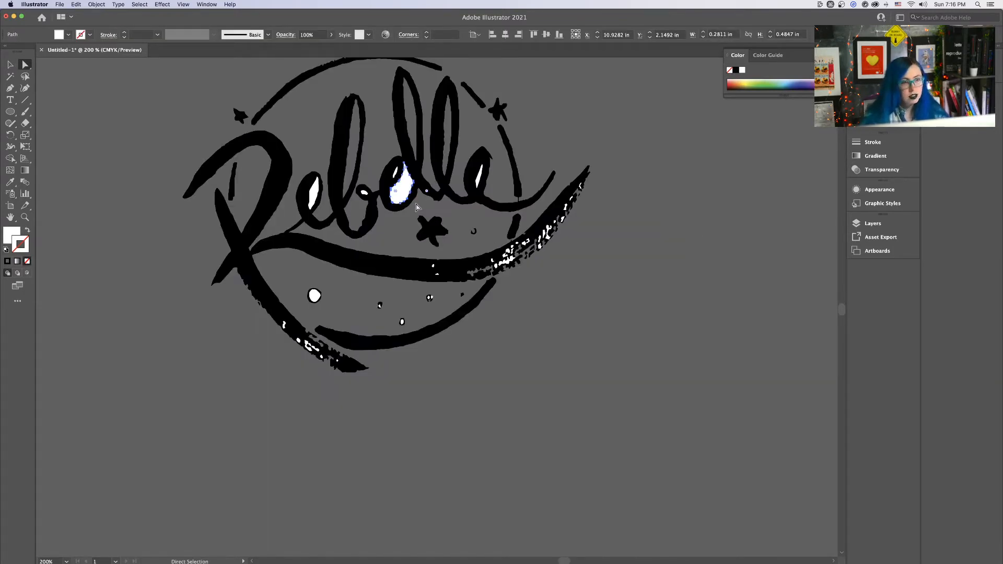
Select every shape with the same white fill color as the selected counter shape and delete them all
key(alt)
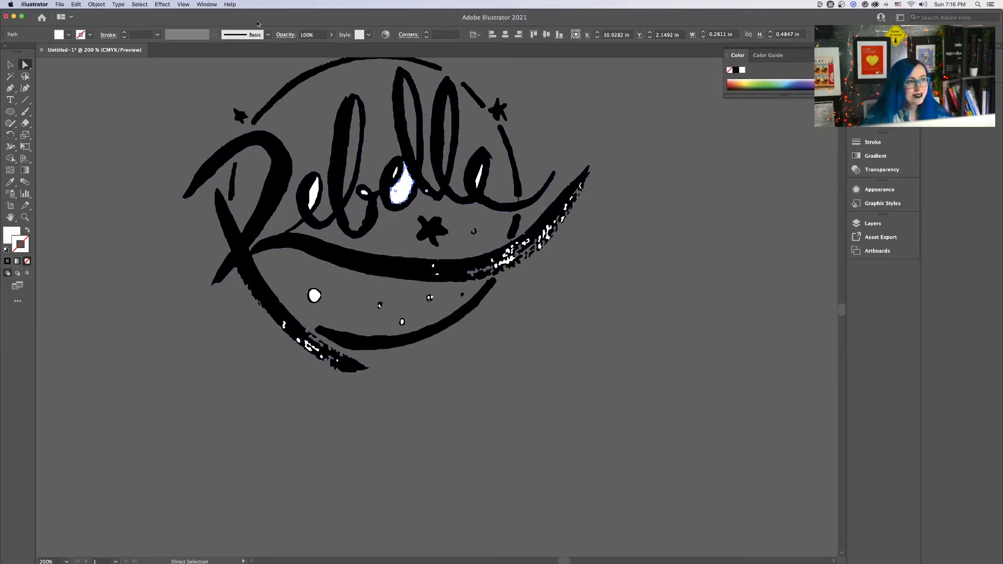
click(140, 5)
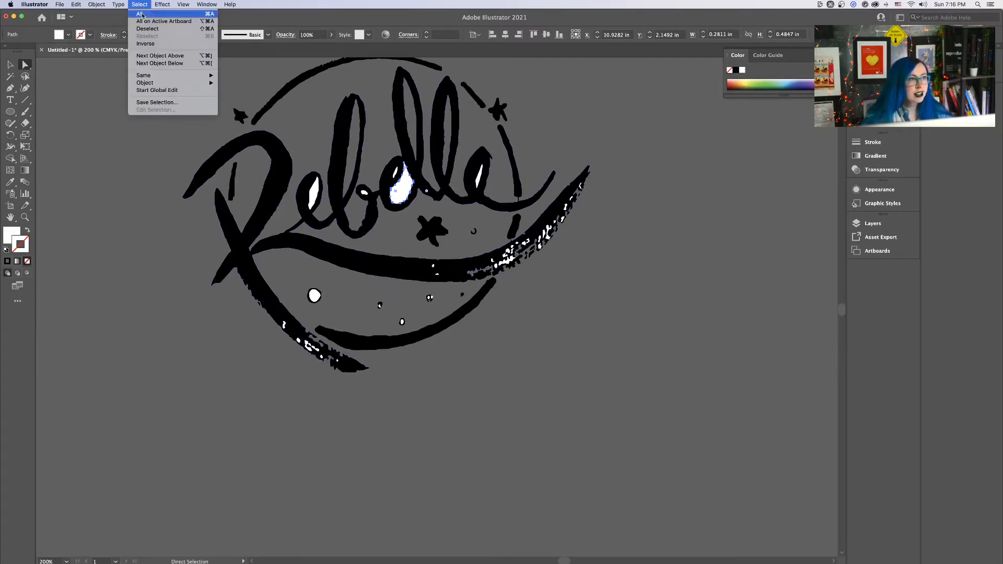
mouse_move(157, 76)
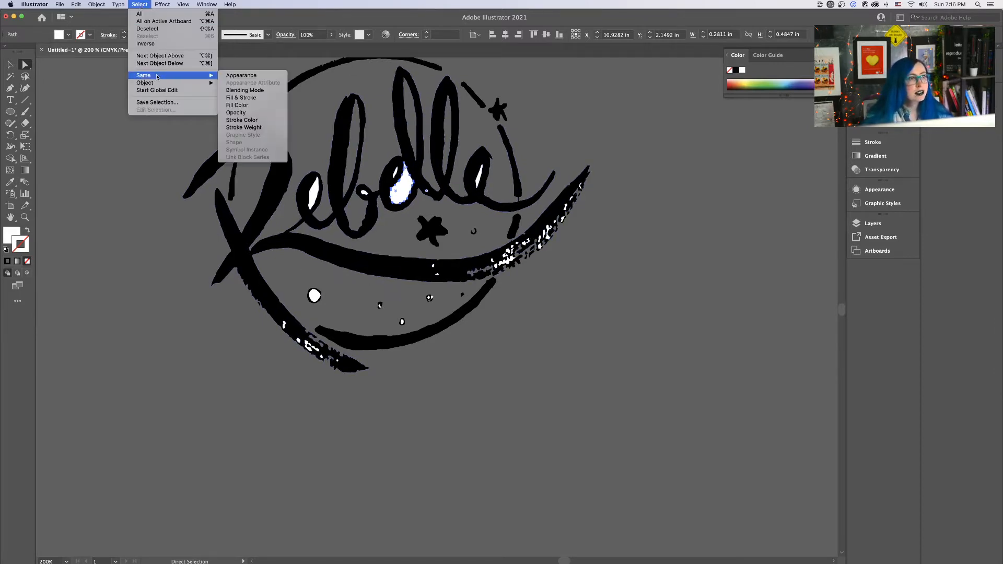
click(249, 107)
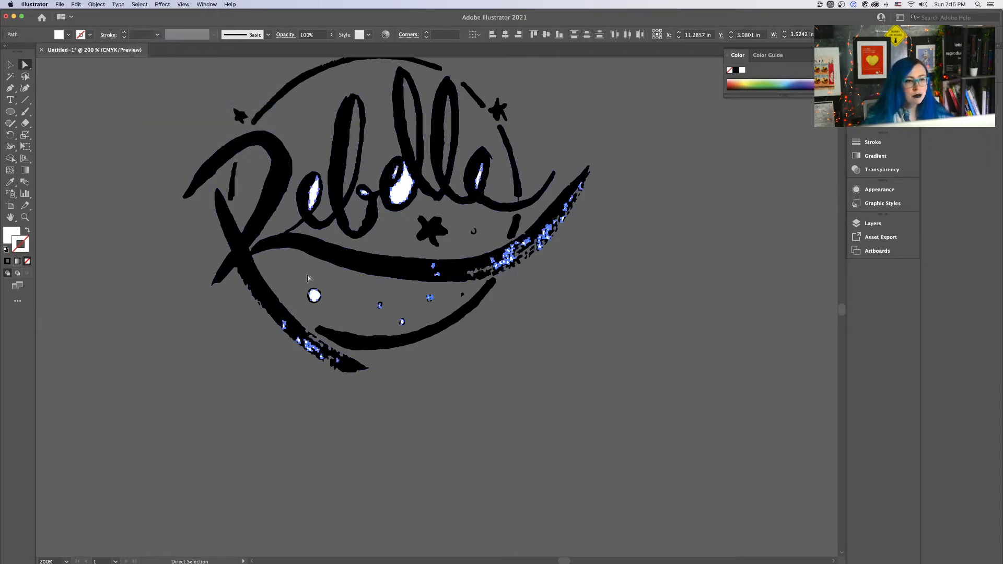
key(BackSpace)
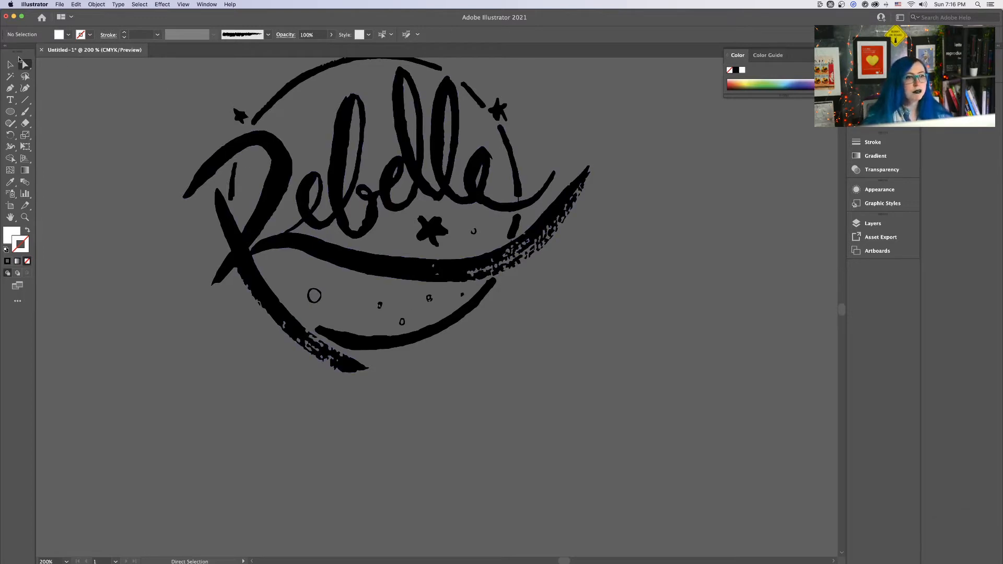
Move the whole cleaned lettering group onto the white artboard
click(9, 64)
key(super+minus)
key(super+minus)
key(super+minus)
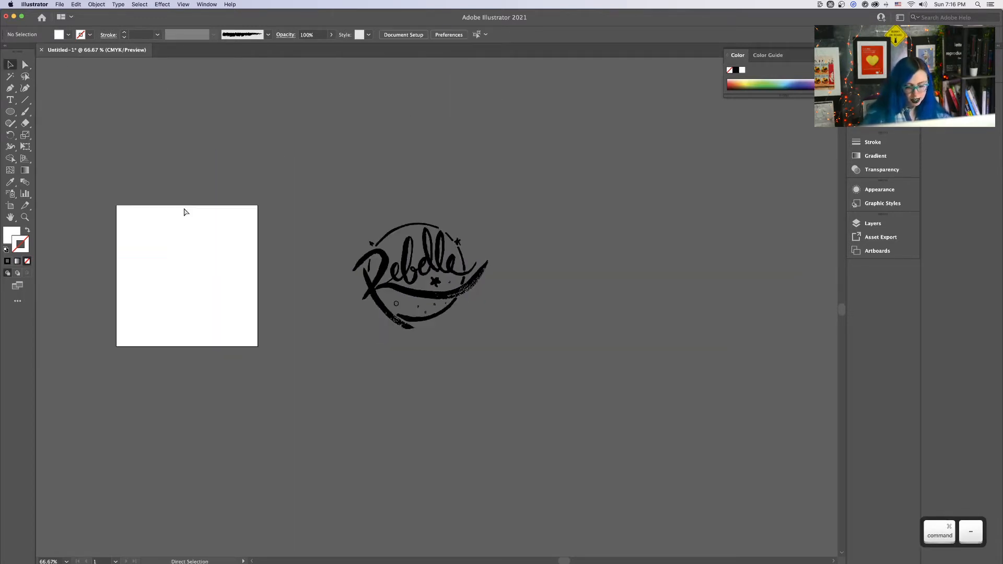
click(429, 244)
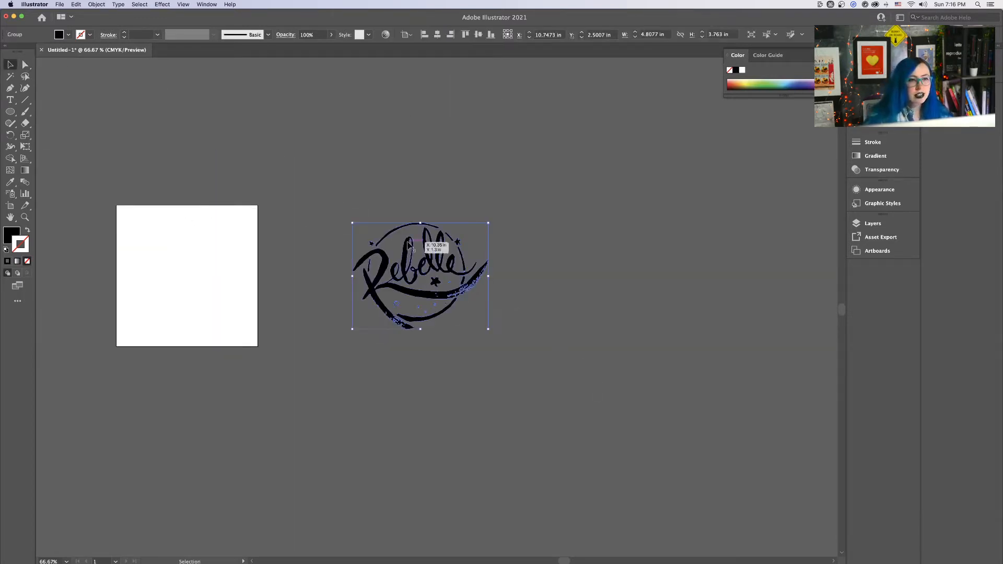
drag(427, 250, 196, 255)
click(381, 287)
key(space)
drag(262, 408, 484, 385)
key(super+plus)
key(super+plus)
key(super+plus)
key(space)
drag(434, 285, 538, 424)
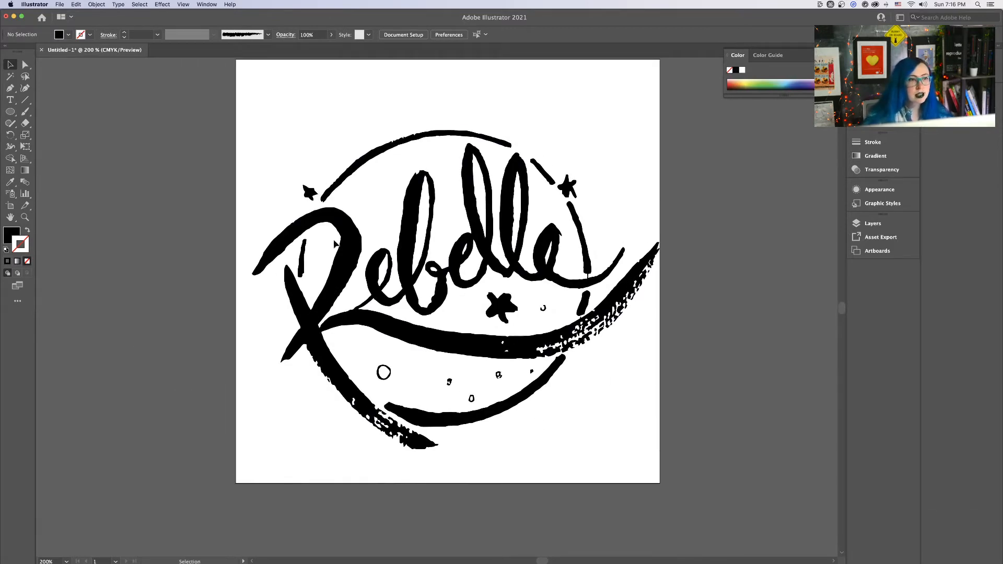
Try to trace the hand-drawn upper arc with a curved Pen tool path
key(alt)
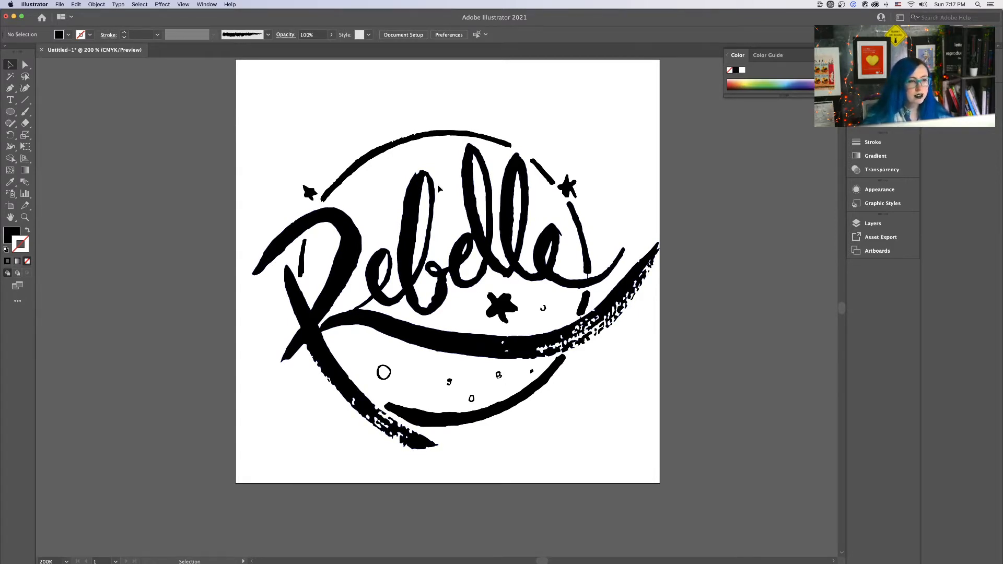
click(12, 231)
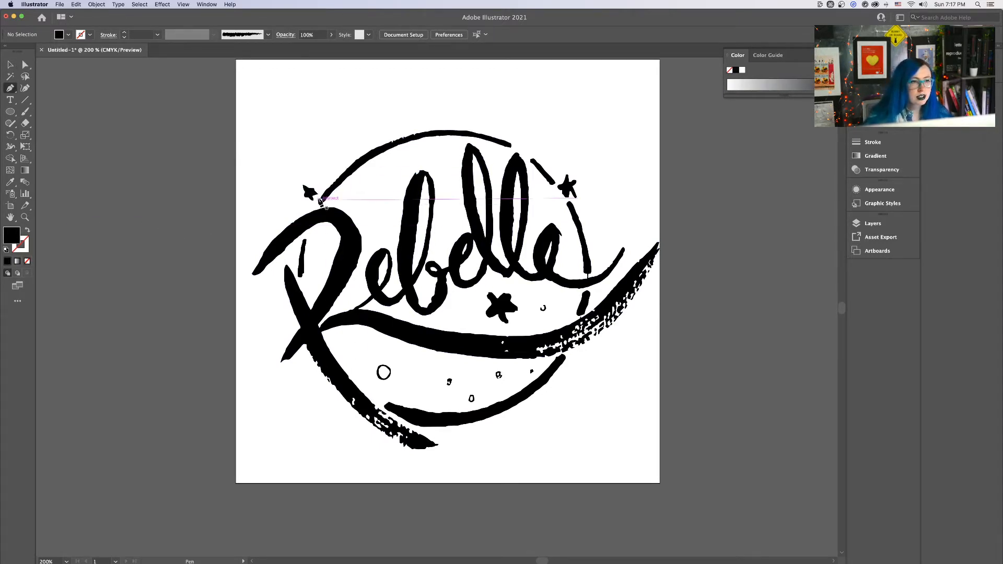
click(320, 200)
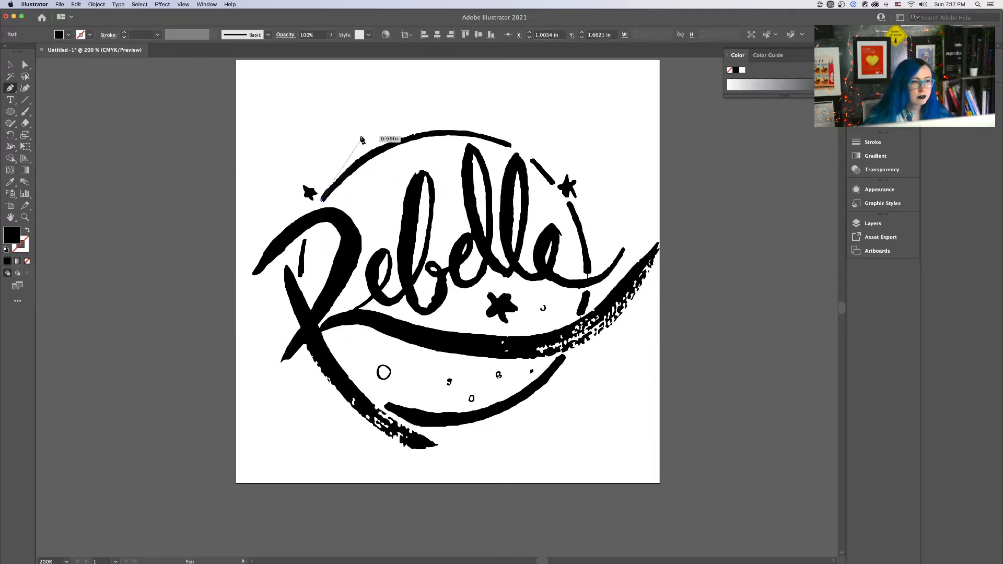
drag(419, 134, 500, 121)
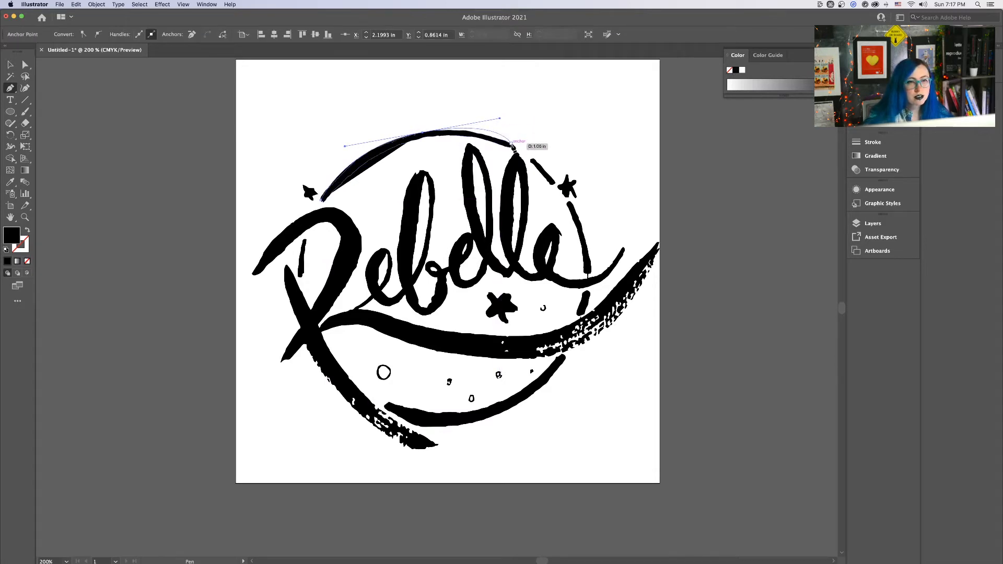
click(513, 146)
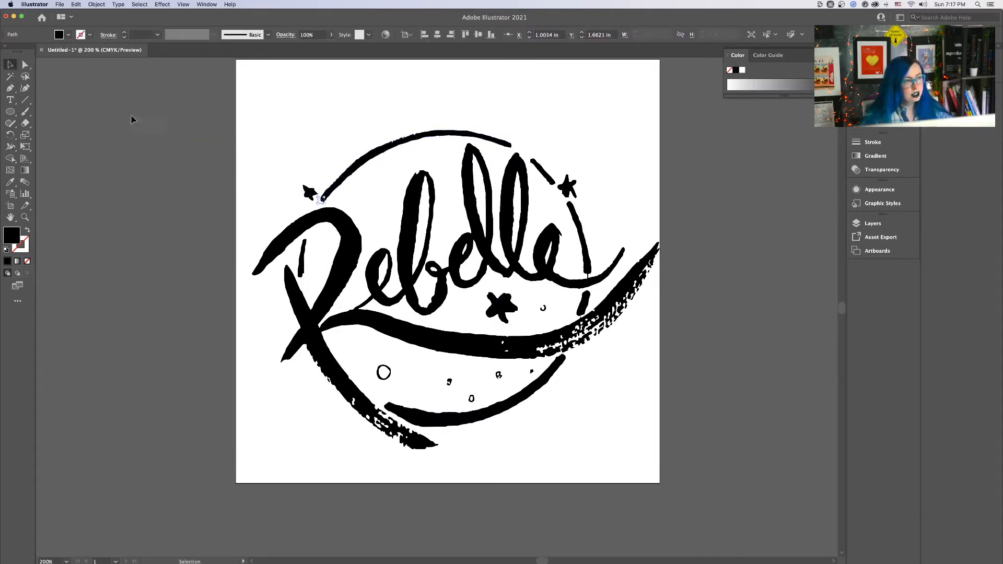
click(146, 127)
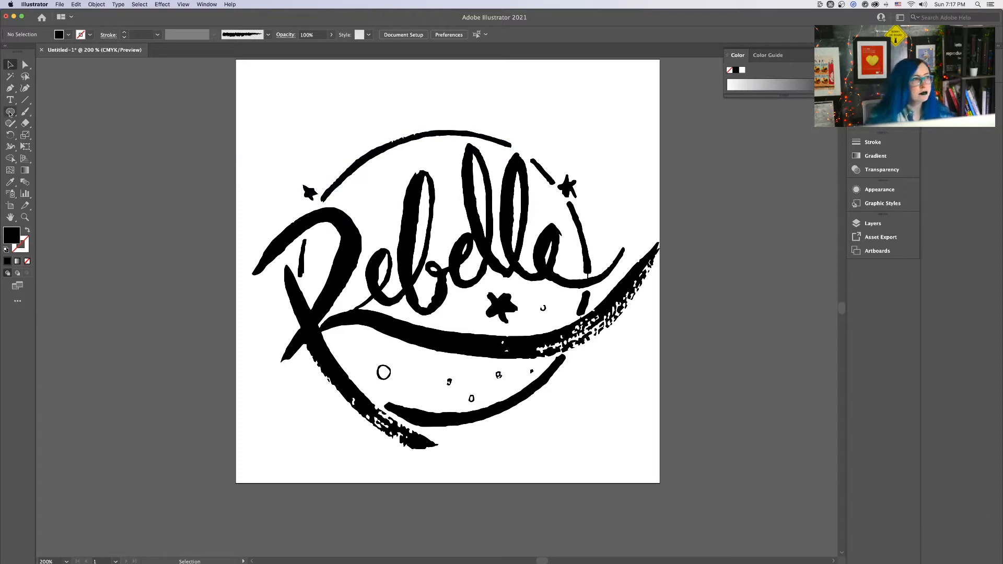
Draw a circle about 3.51 in across over the lettering and swap its fill and stroke to leave only a black outline
key(l)
drag(524, 148, 254, 438)
drag(406, 340, 489, 322)
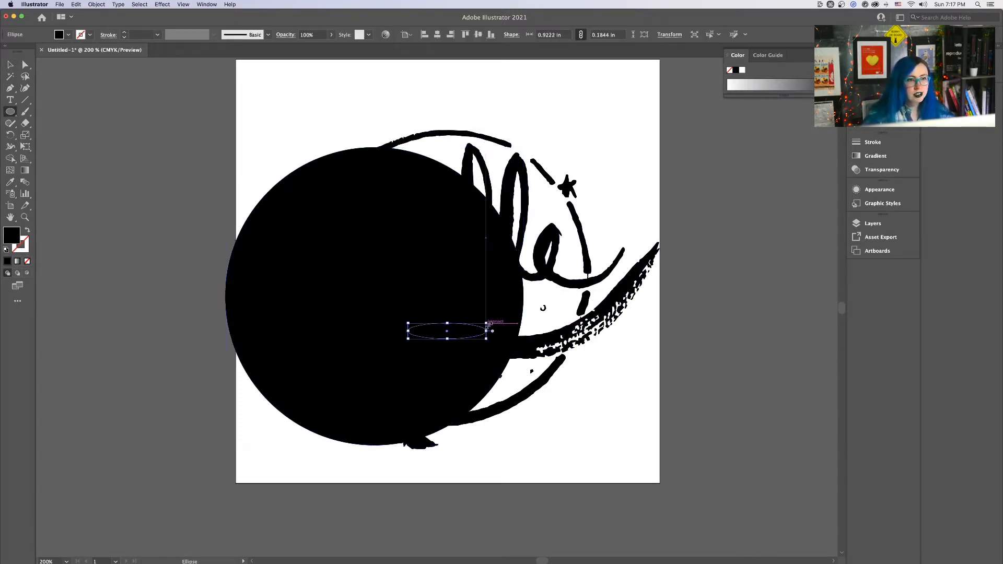
key(super+z)
click(11, 64)
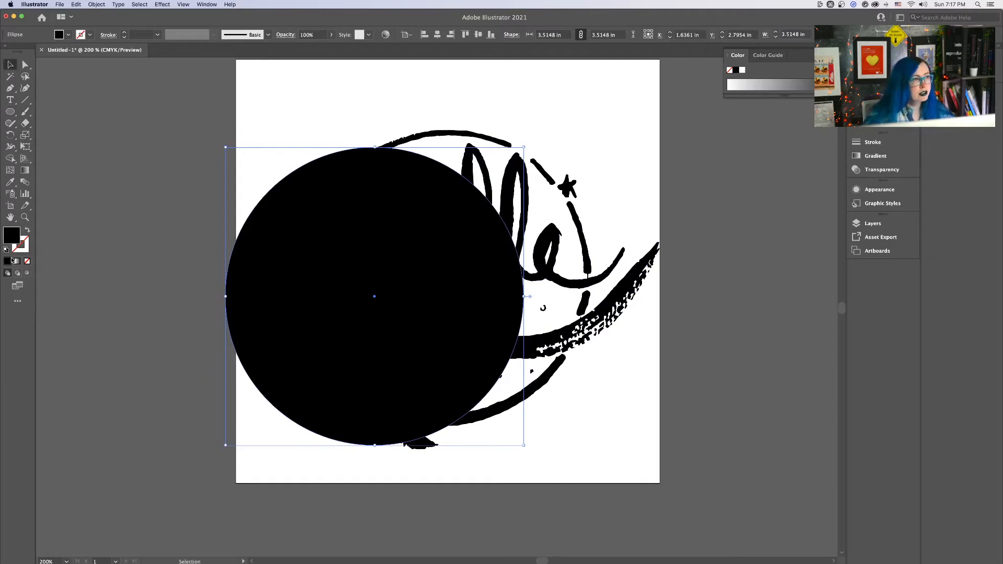
click(29, 229)
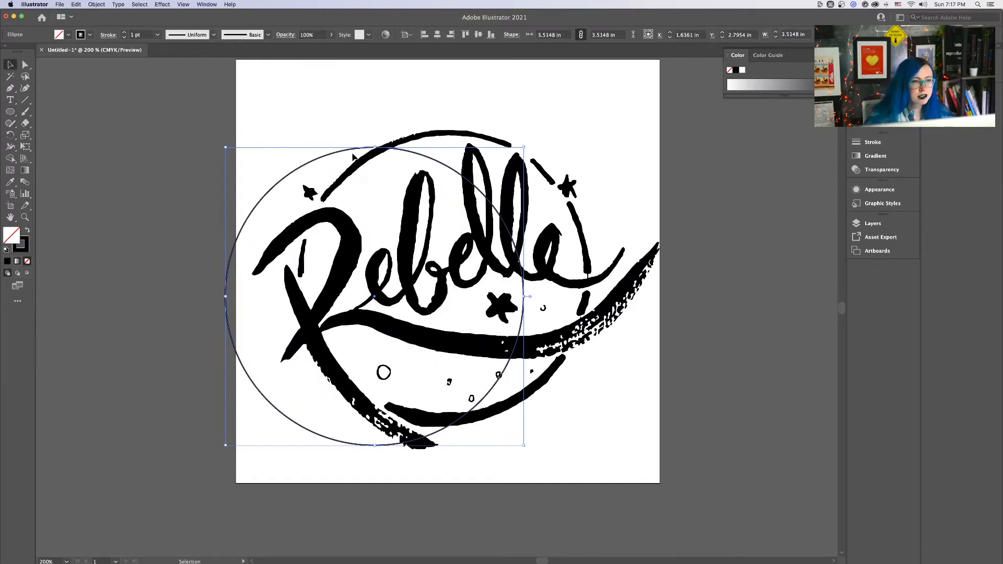
Scale the outlined circle down to about 3.39 in and align it with the hand-drawn circle arcs around the lettering
drag(349, 154, 424, 137)
drag(597, 426, 587, 417)
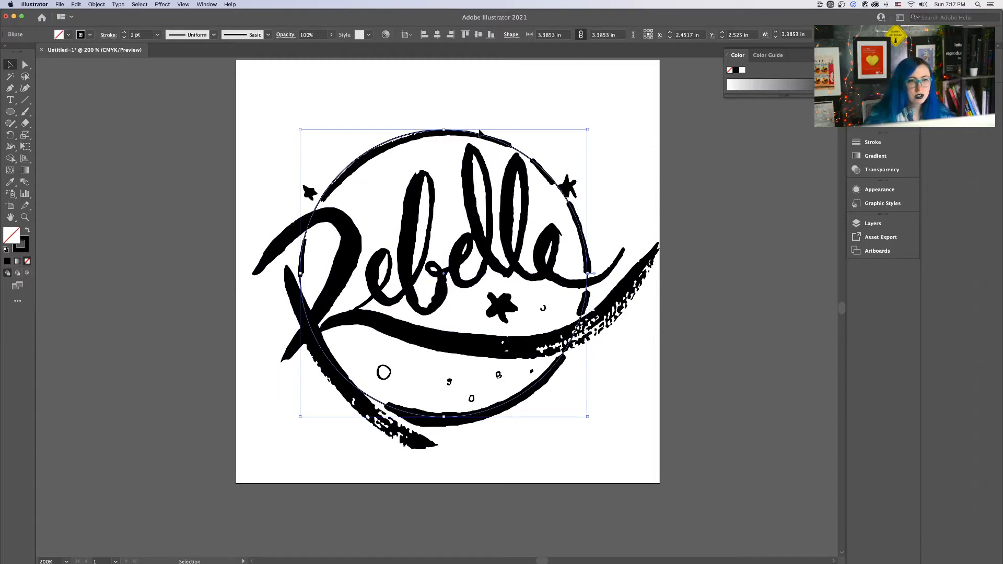
key(Down)
key(Down)
key(Down)
key(Down)
key(Right)
key(Right)
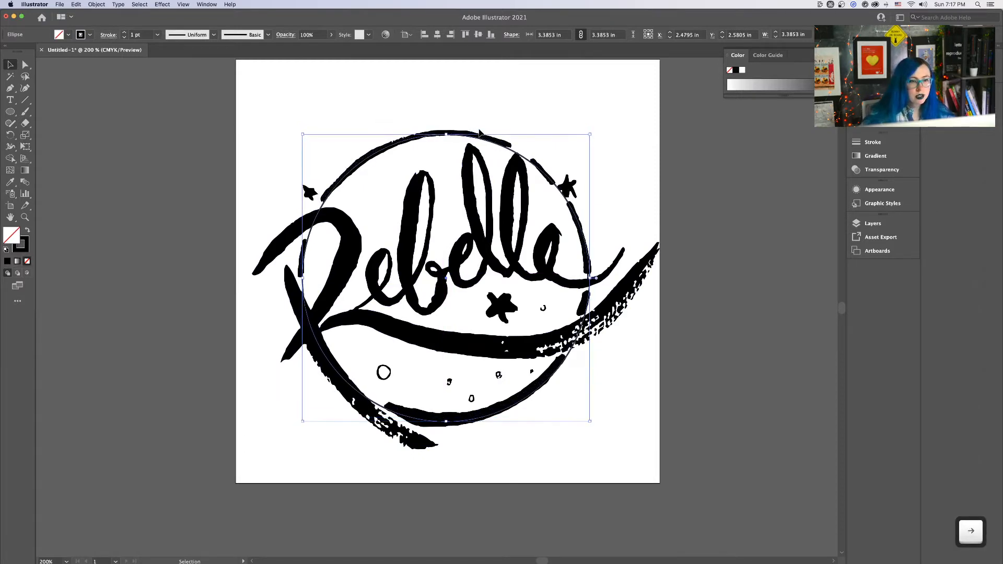
key(Up)
Narrow the circle to about 3.37 in wide and give it a 4 pt stroke with the symmetrical lens-shaped width profile
click(124, 33)
click(124, 33)
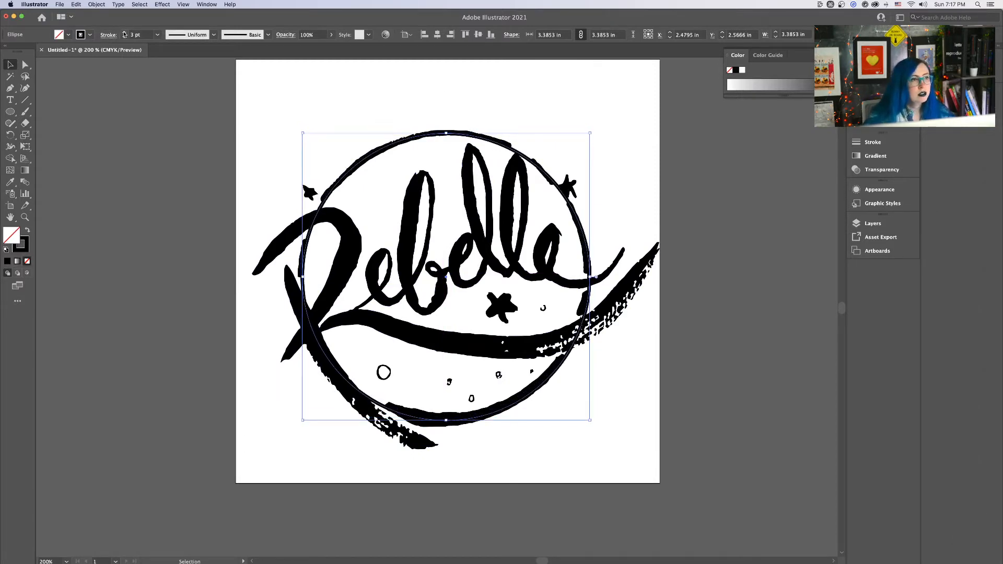
click(124, 32)
drag(592, 133, 588, 133)
key(Left)
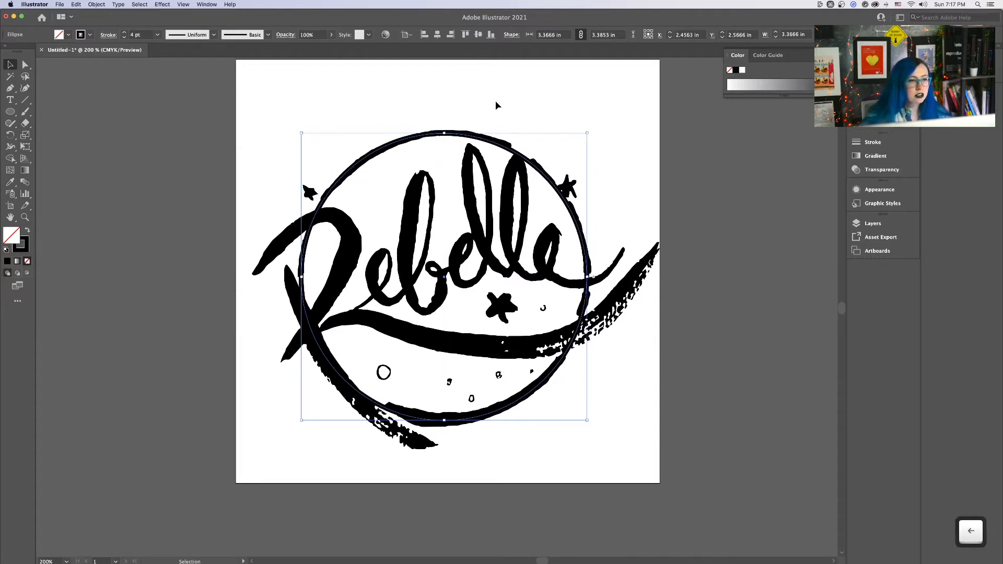
click(214, 35)
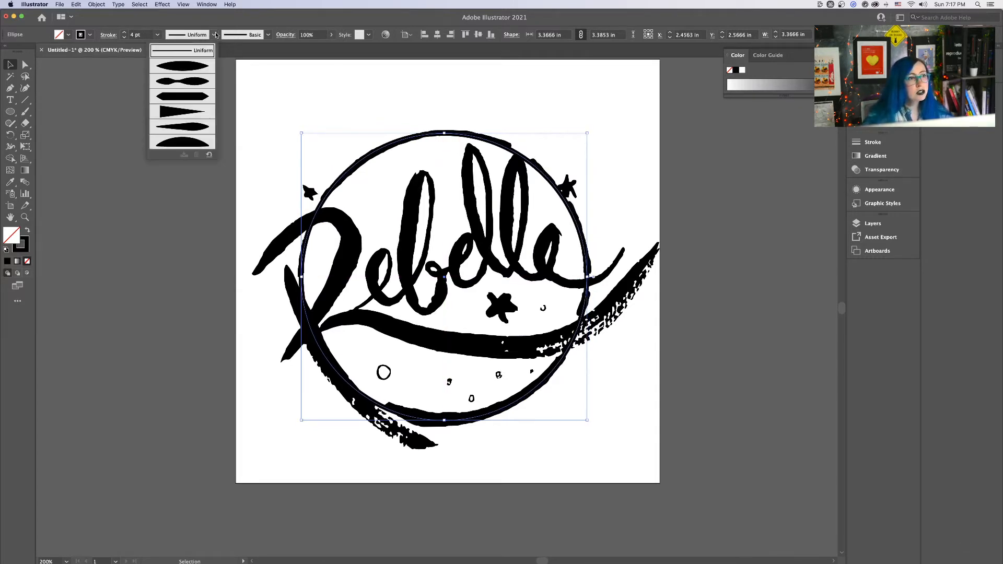
click(207, 67)
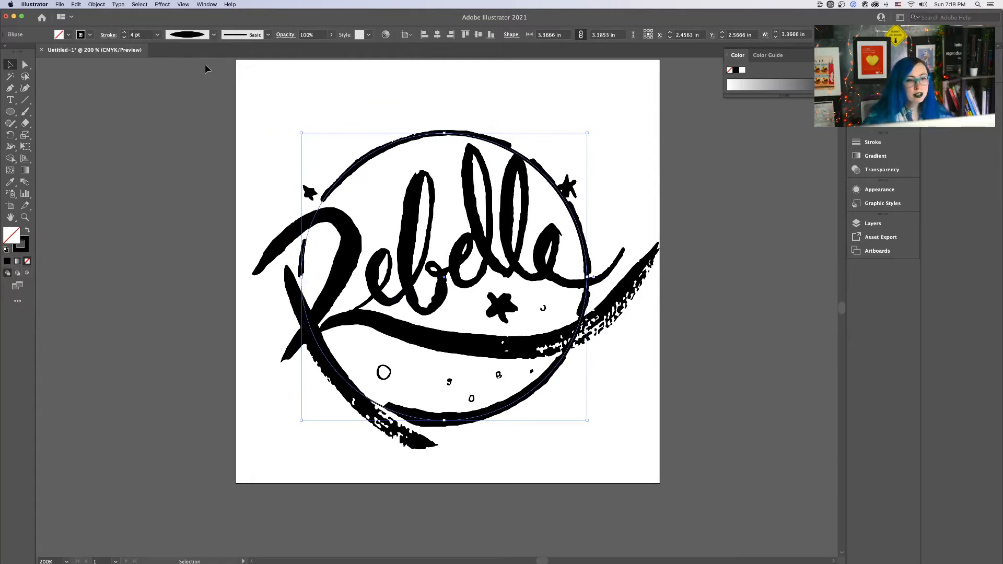
click(272, 248)
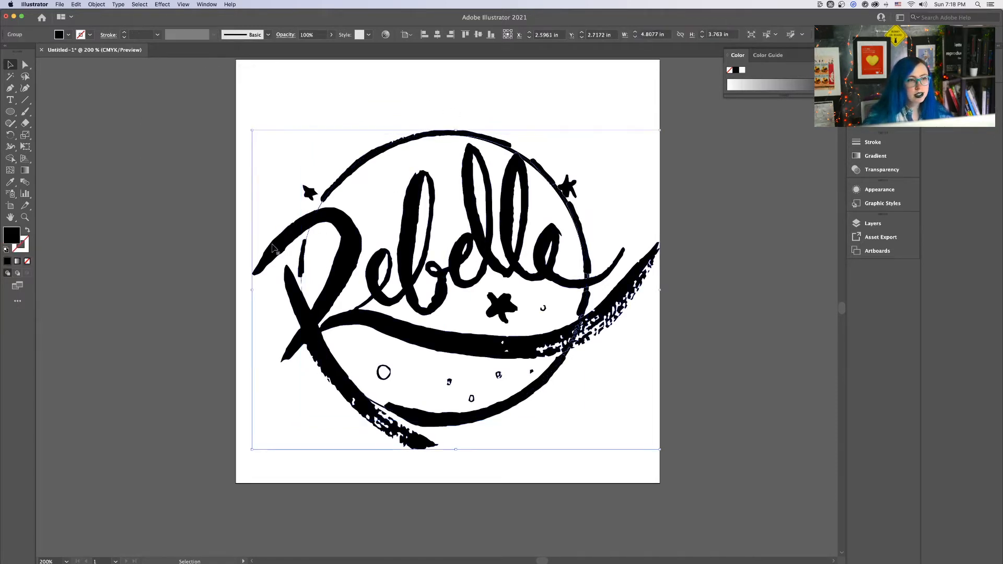
shift+click(588, 243)
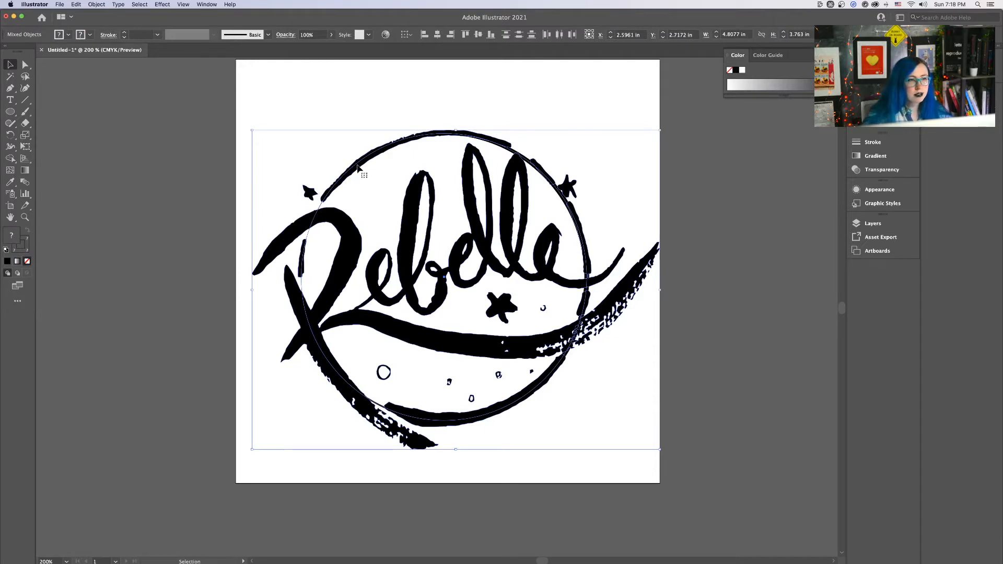
drag(358, 167, 363, 125)
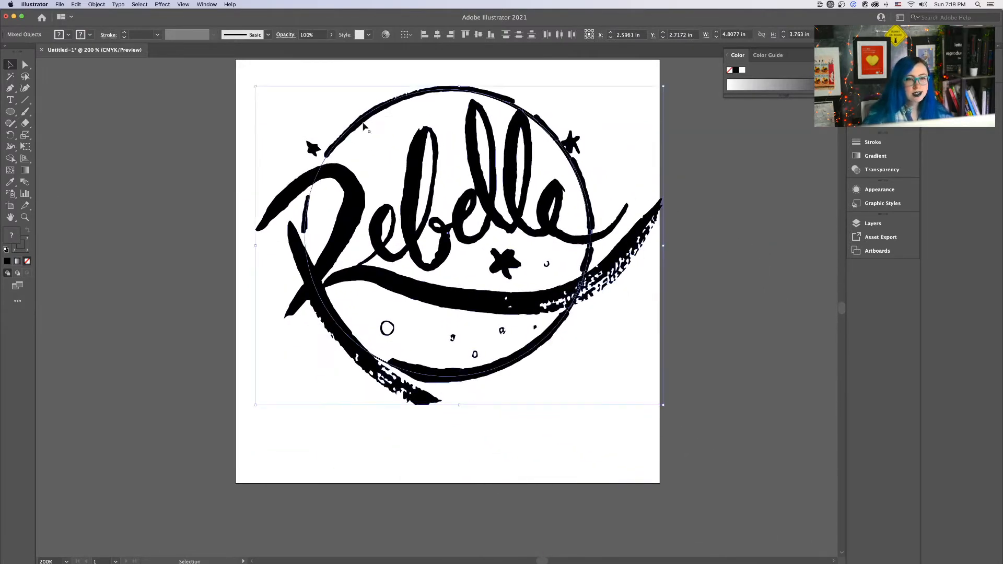
key(cmd+z)
Move the circle alone off the artboard onto the empty canvas beside the lettering
click(543, 173)
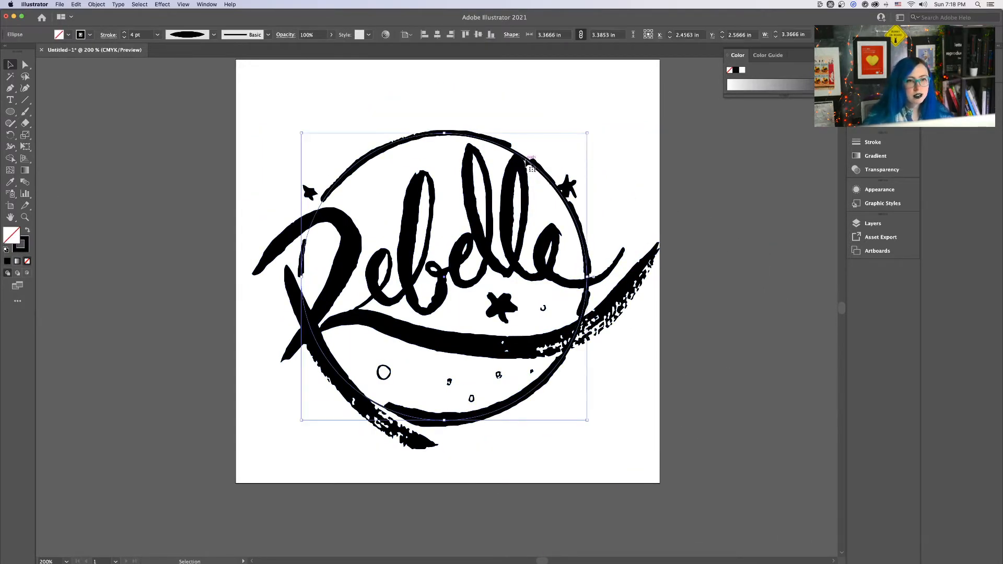
drag(529, 166, 788, 194)
key(space)
drag(563, 130, 177, 130)
drag(385, 143, 548, 160)
Try Width Profile 2 and the off-center tapered width profile on the circle's stroke
click(214, 34)
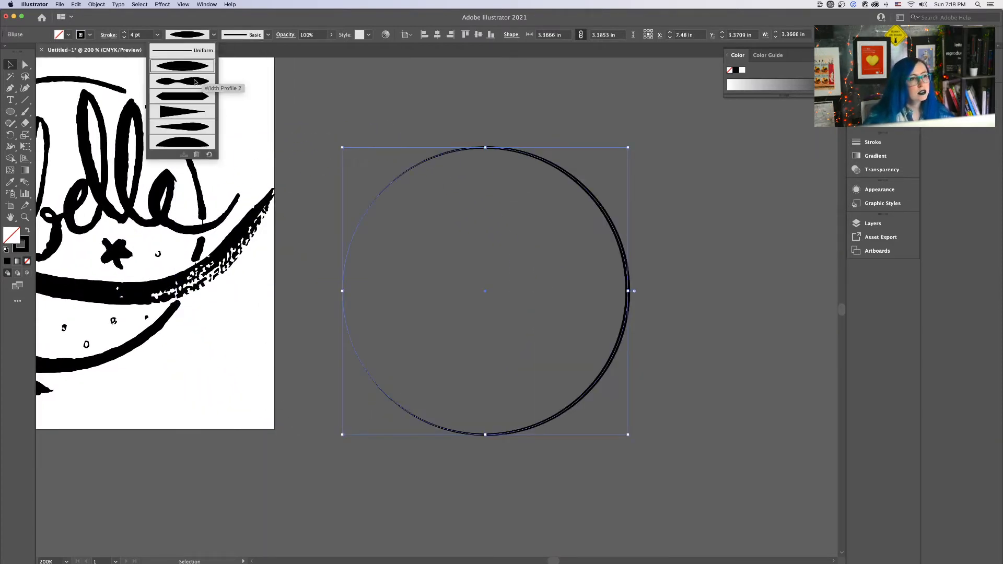
click(195, 81)
click(214, 35)
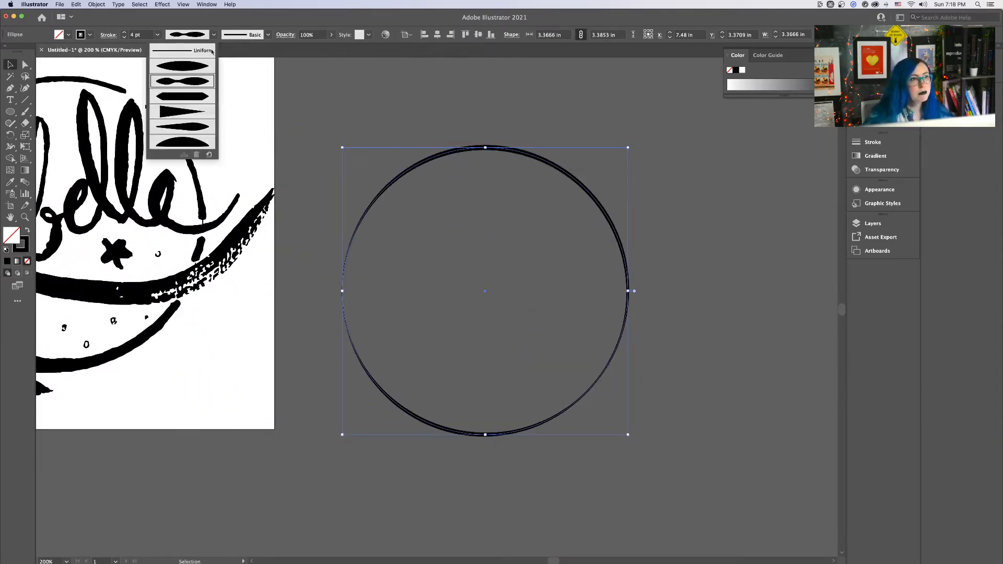
click(189, 128)
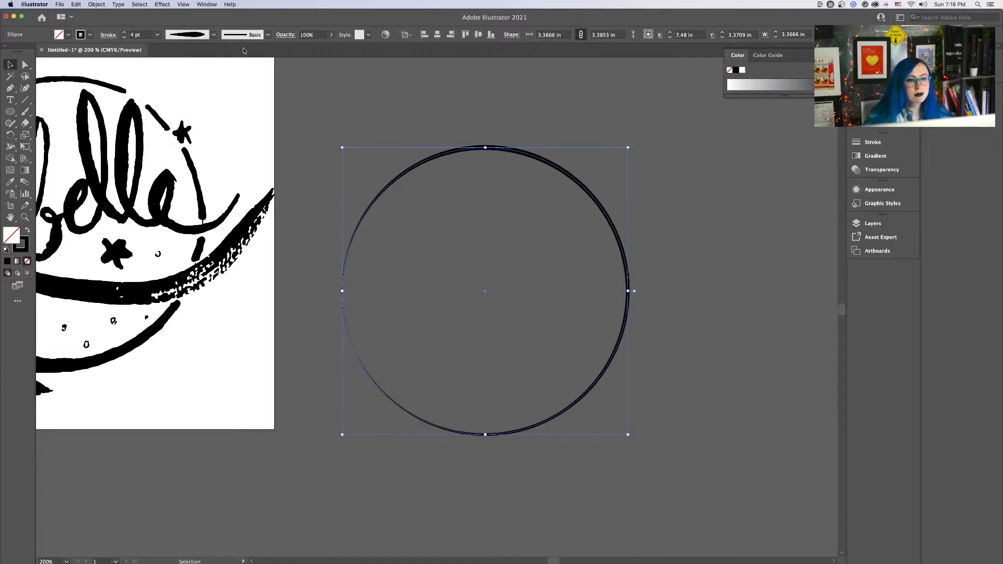
Increase the circle's stroke weight to 7 pt
click(124, 33)
click(123, 33)
click(124, 33)
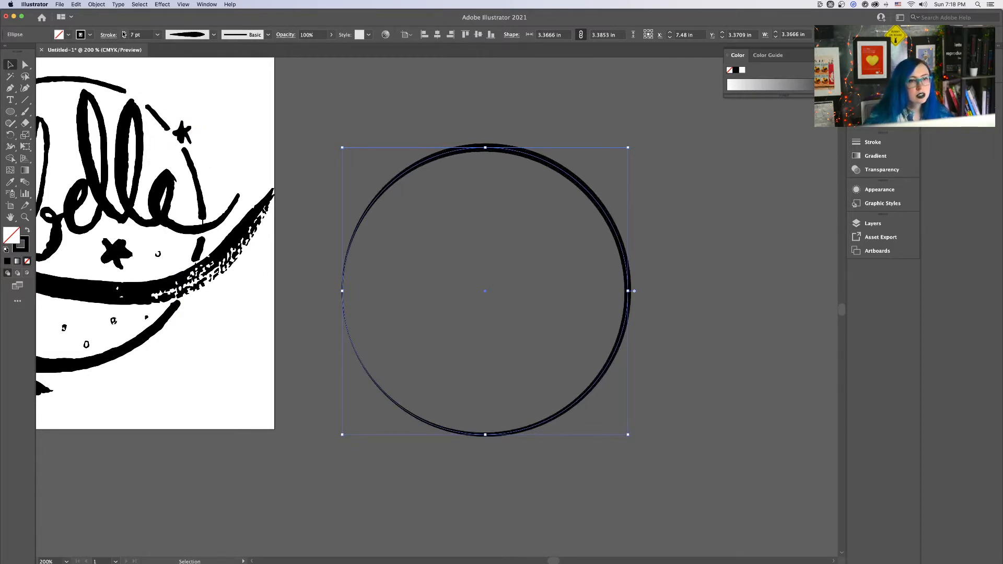
Apply the one-sided arched width profile to the circle and rotate it so its thickest part sits at the bottom
click(212, 35)
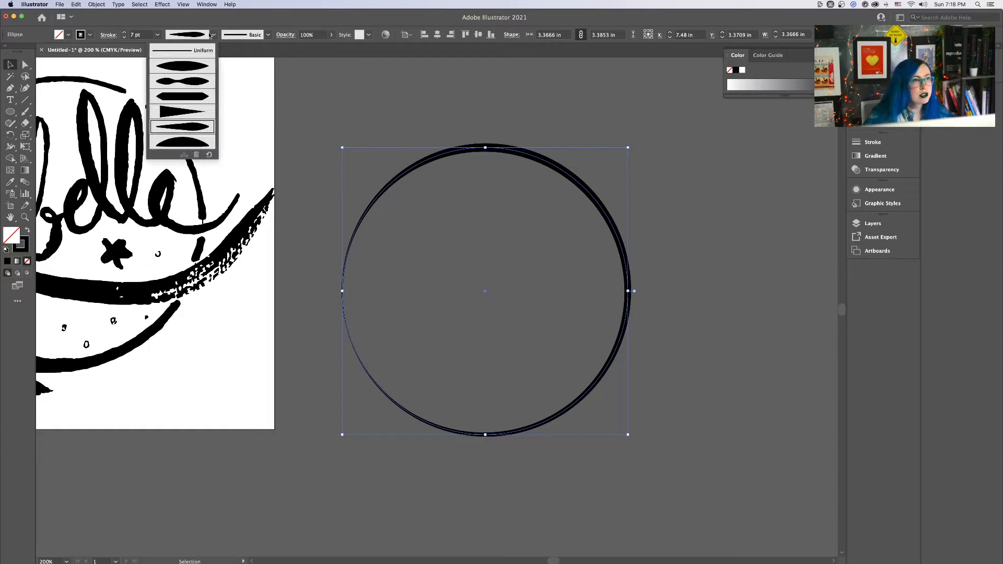
click(190, 82)
key(super+z)
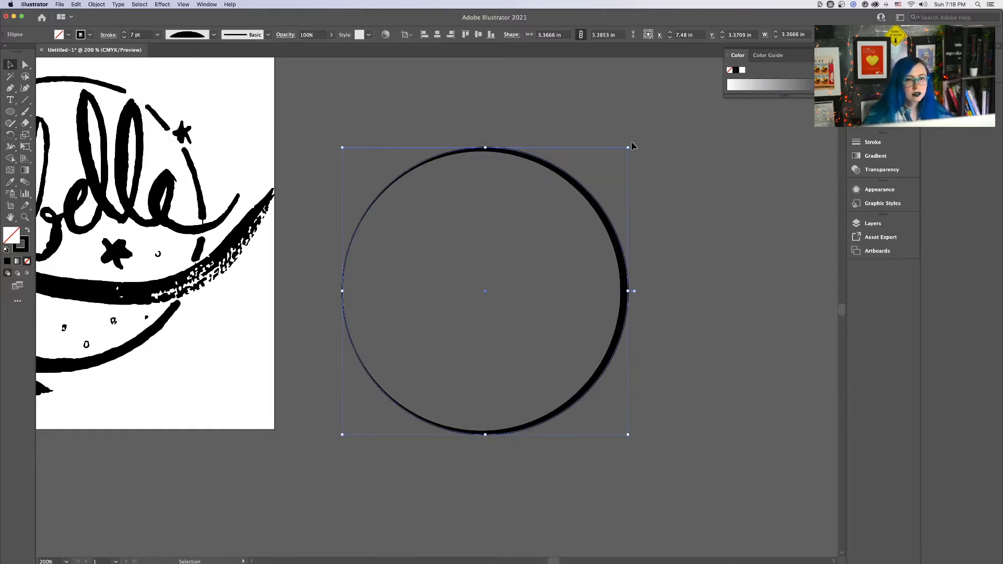
drag(630, 146, 616, 338)
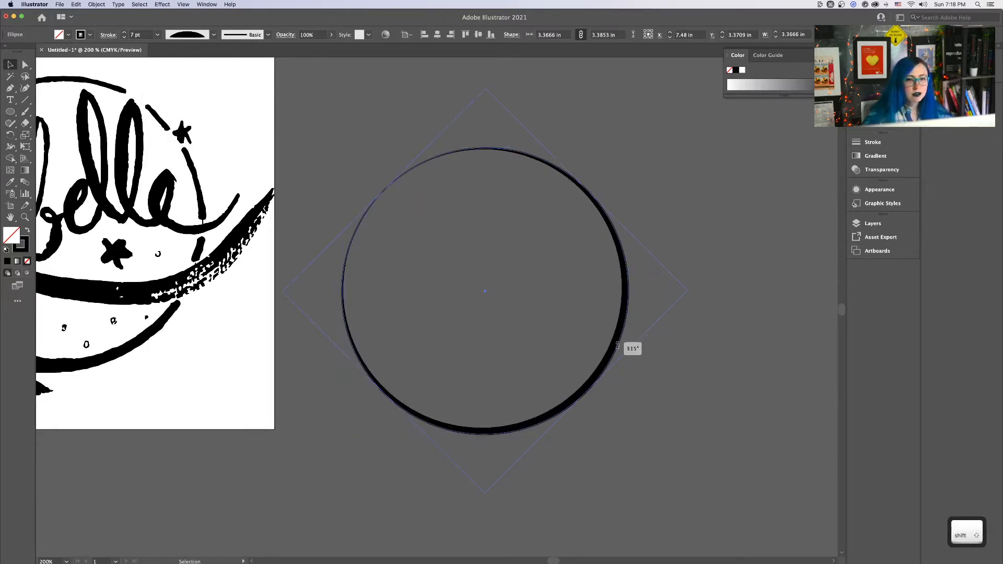
drag(617, 338, 596, 372)
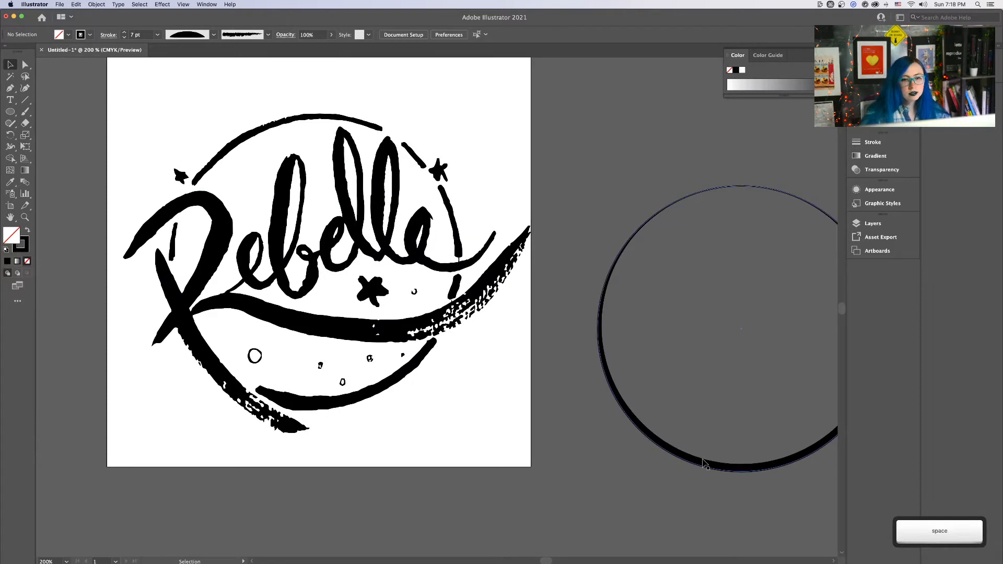
Move the loose circle up beside the artboard and delete the traced arcs above and beside the end of the lettering
drag(705, 463, 712, 375)
click(25, 64)
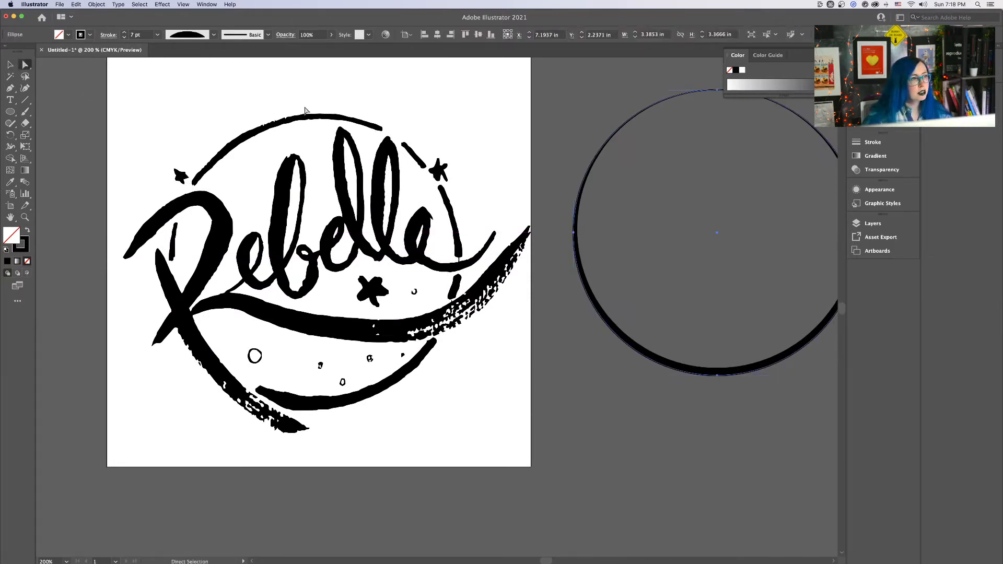
click(277, 122)
click(318, 116)
key(BackSpace)
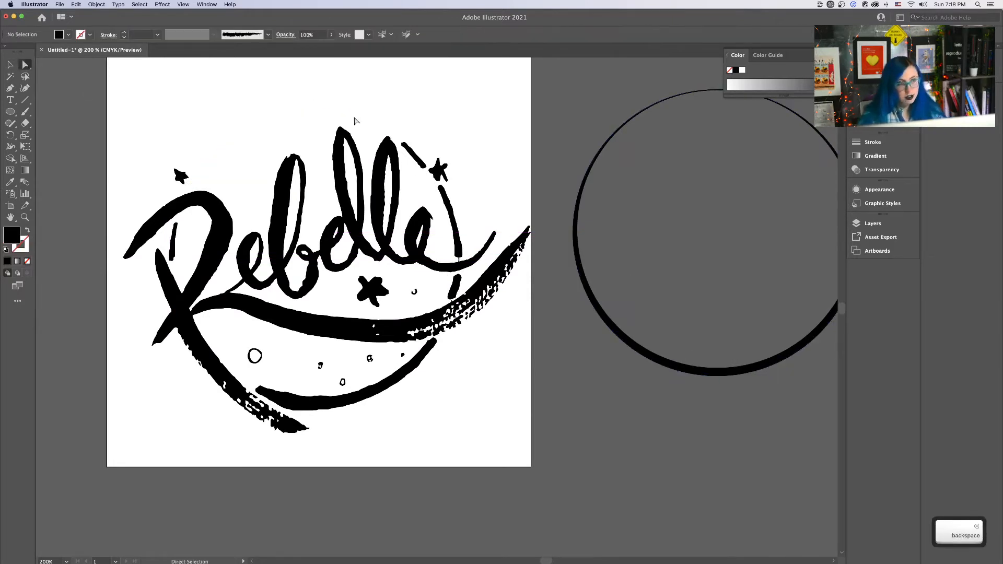
click(418, 157)
key(BackSpace)
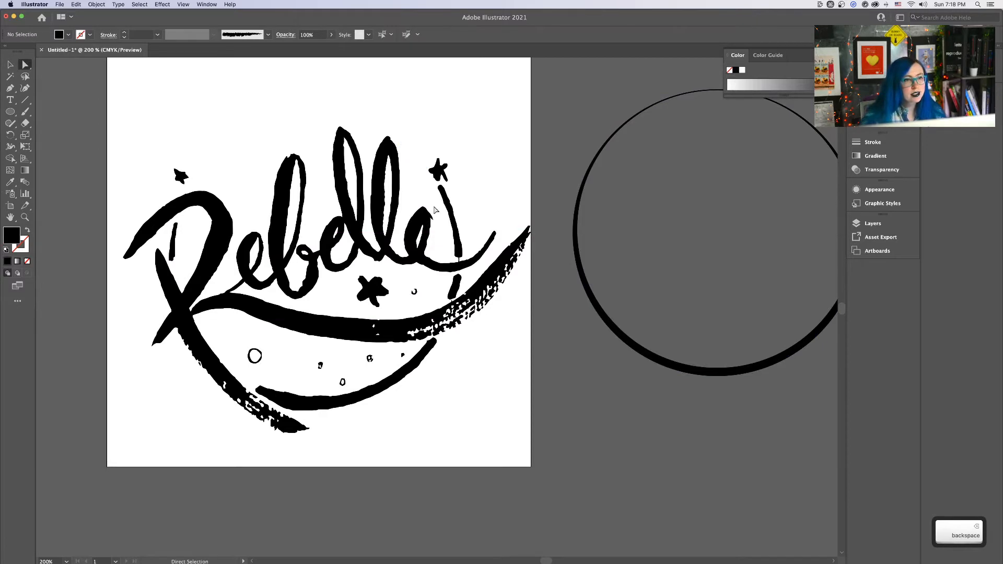
click(458, 214)
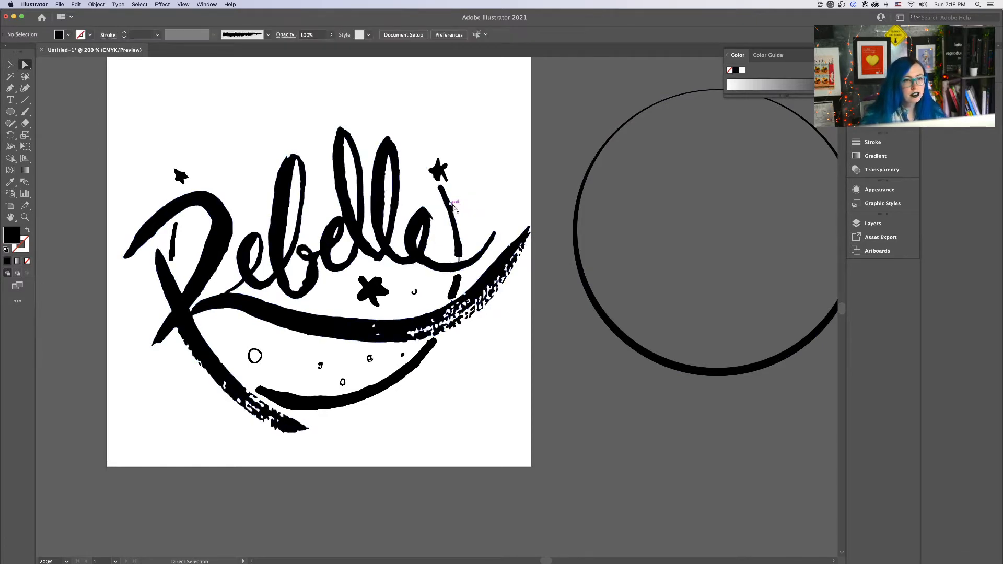
key(BackSpace)
key(BackSpace)
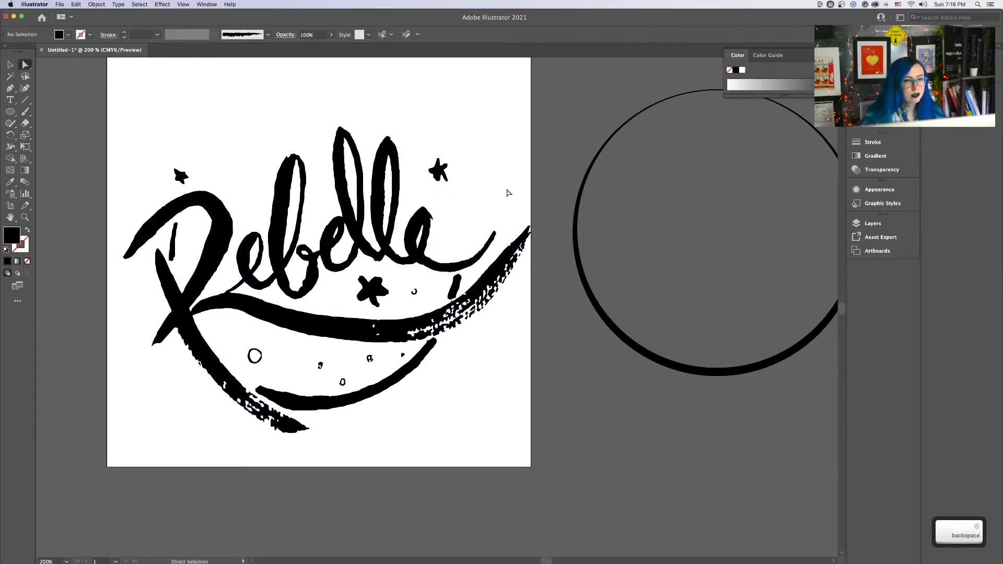
Delete the traced lower arc, the short circle fragment above the swash and the piece inside the R
click(366, 392)
key(BackSpace)
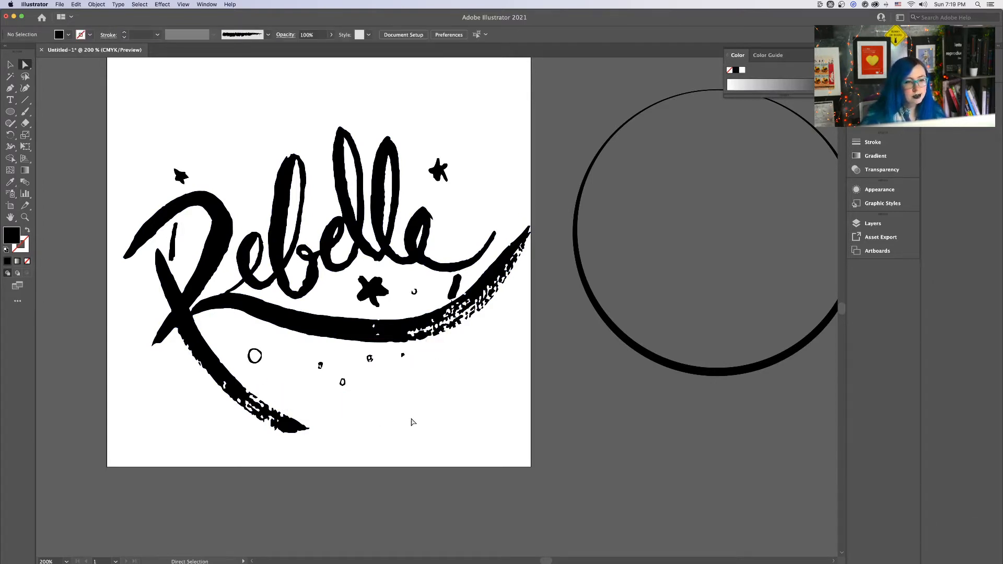
click(454, 288)
key(BackSpace)
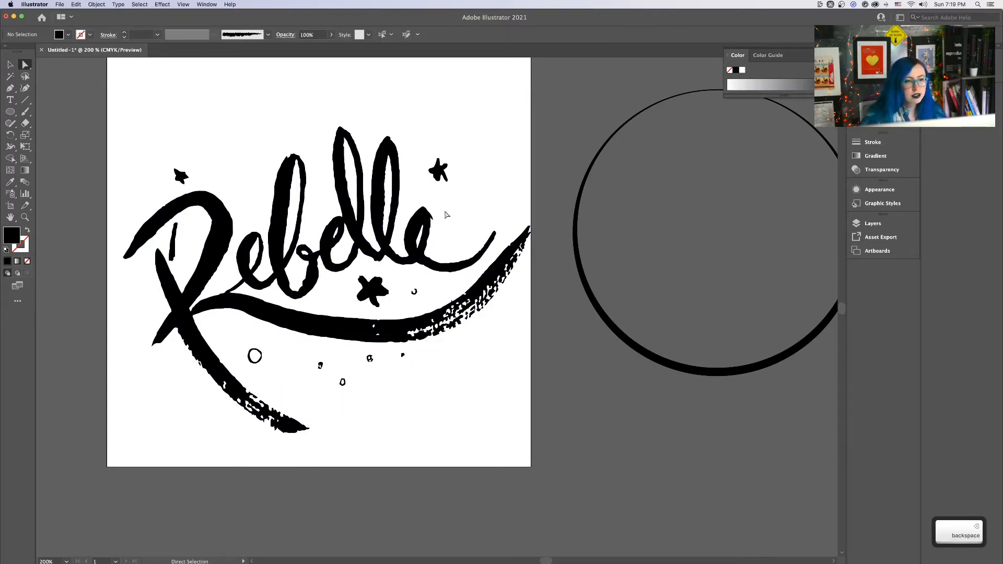
click(173, 237)
key(BackSpace)
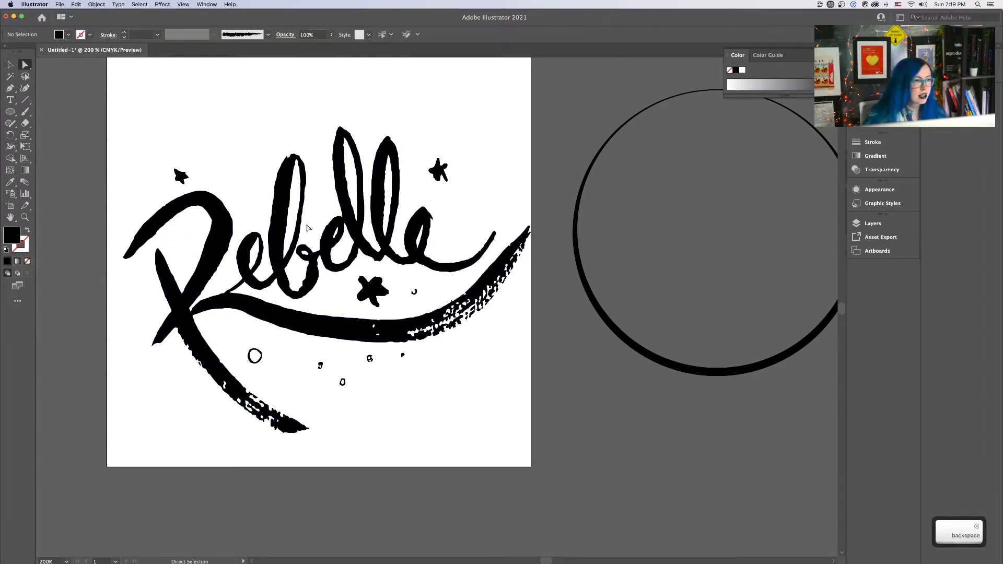
Place the new circle over the Rebelle lettering where the hand-drawn arcs used to be
key(v)
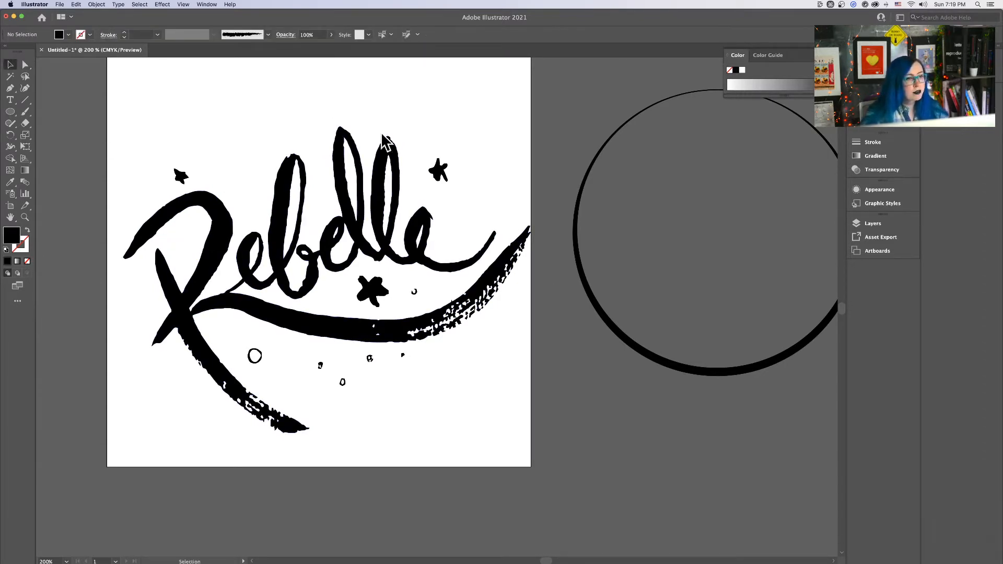
key(alt)
drag(627, 337, 263, 400)
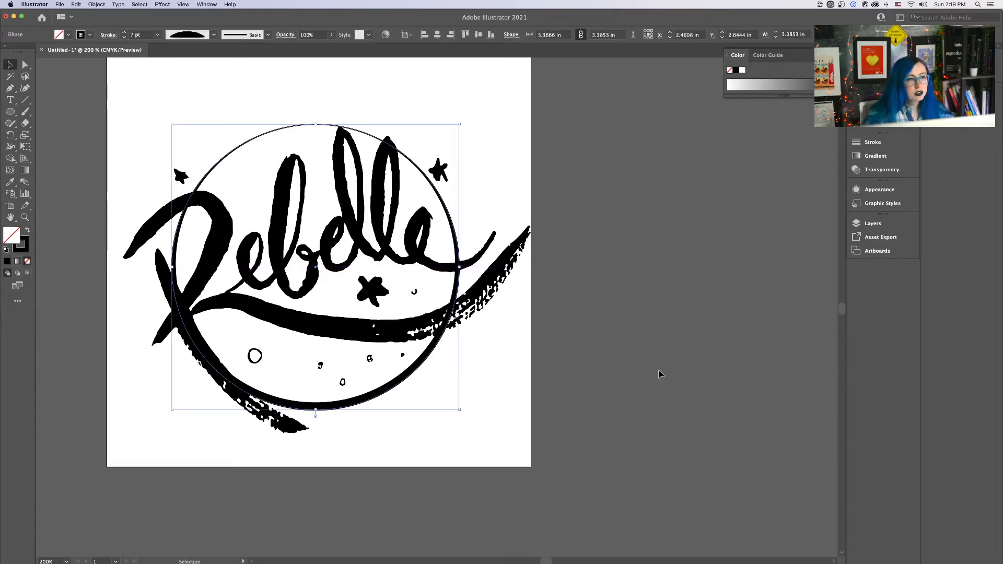
click(674, 355)
key(space)
drag(399, 354, 508, 320)
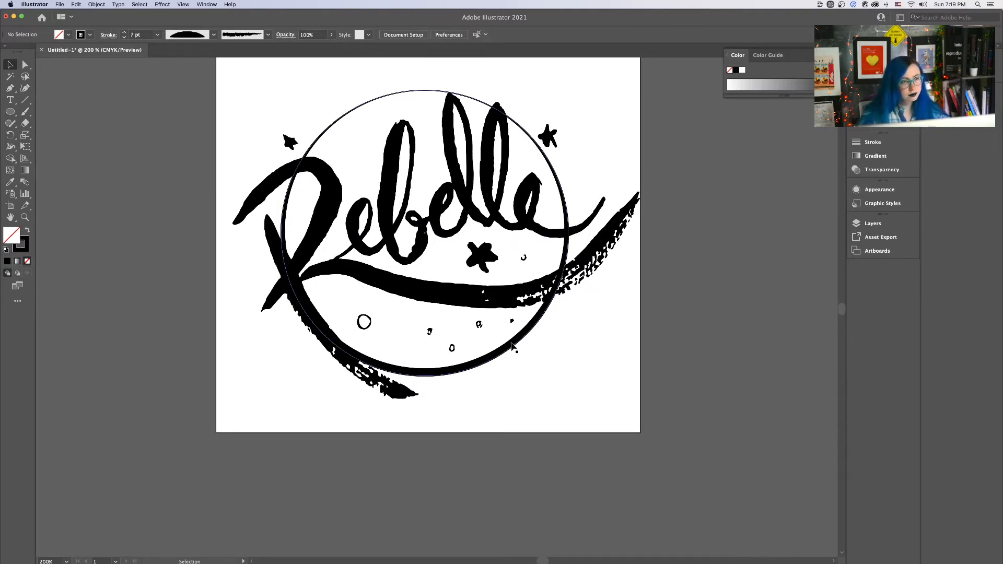
Try heavier stroke weights from 8 pt up on the circle and return it to 7 pt
click(513, 346)
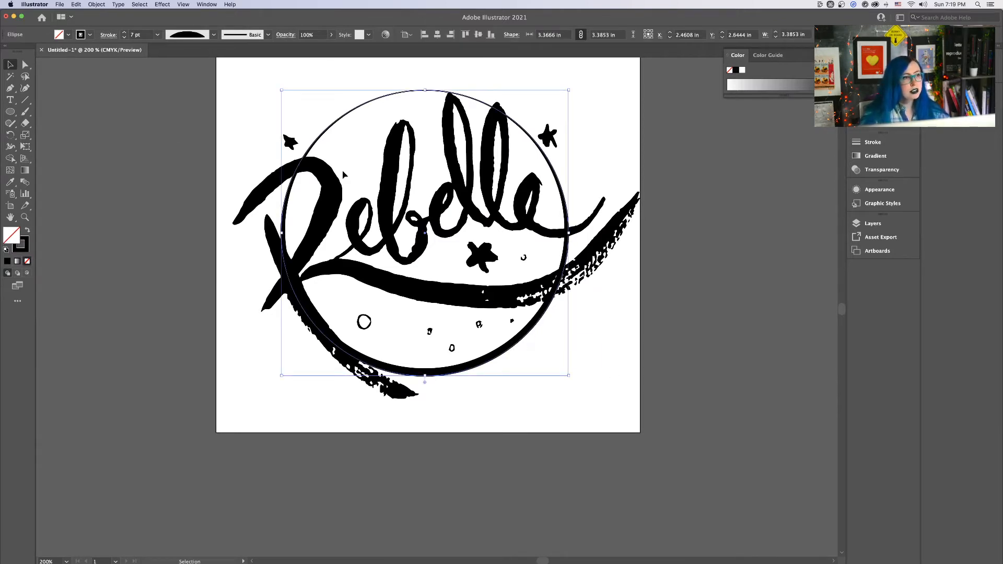
click(123, 35)
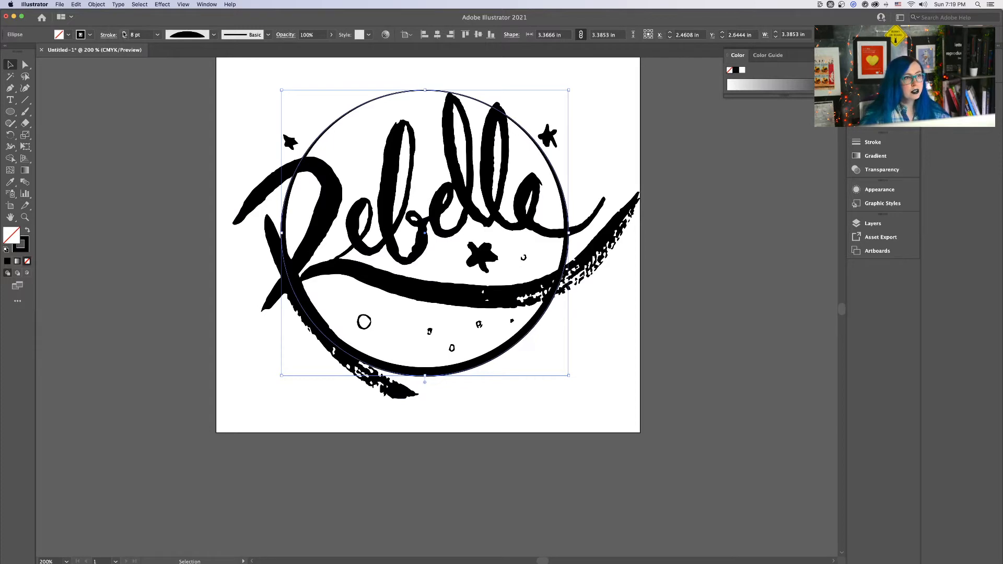
click(123, 34)
click(123, 35)
click(124, 37)
click(124, 37)
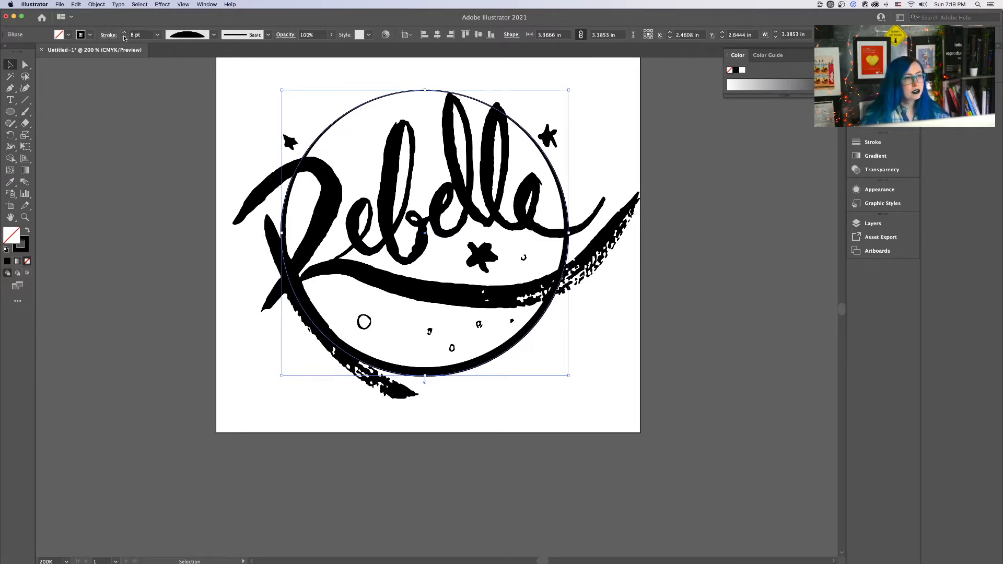
click(124, 37)
click(606, 337)
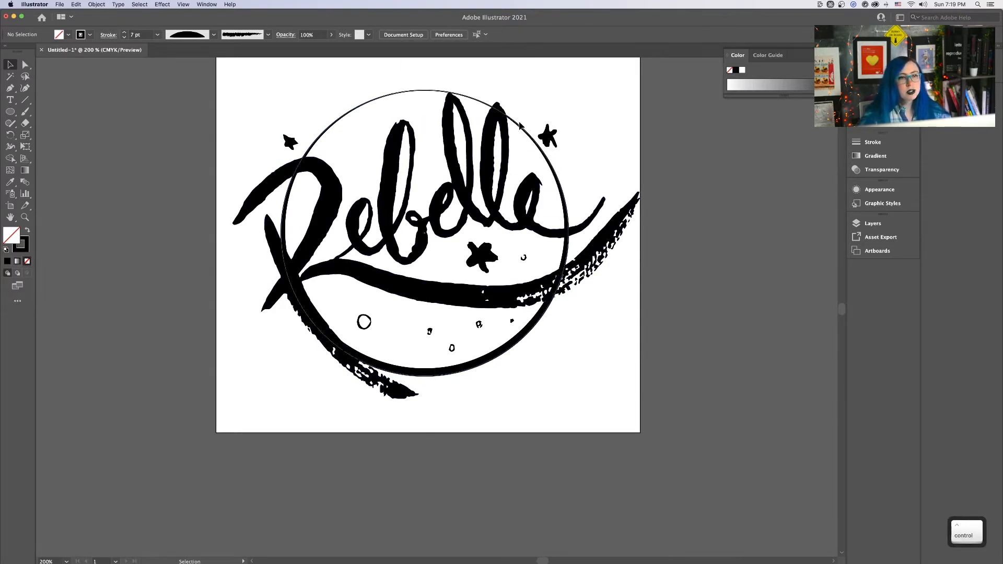
Select the circle and send it to the back, behind the lettering
click(514, 124)
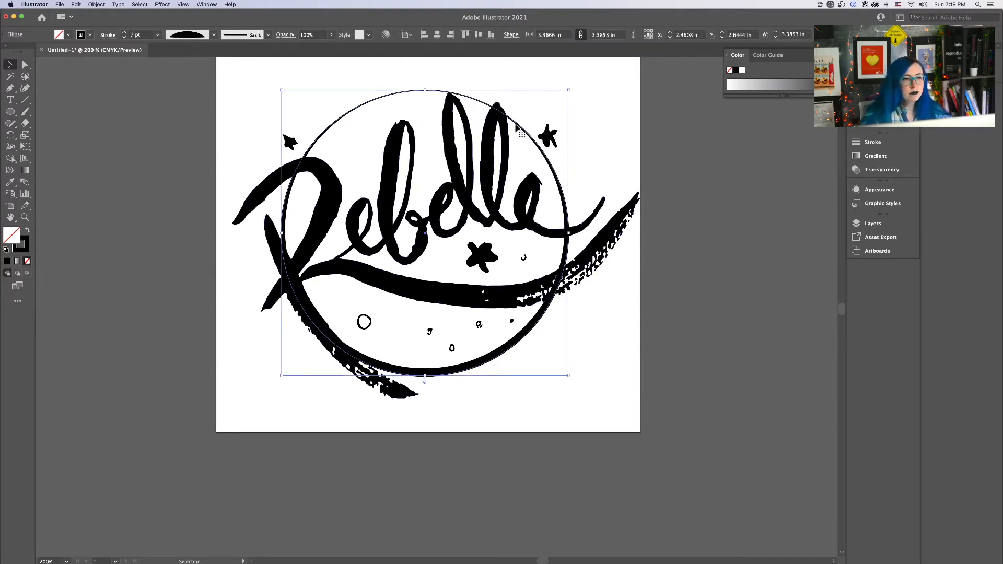
key(alt)
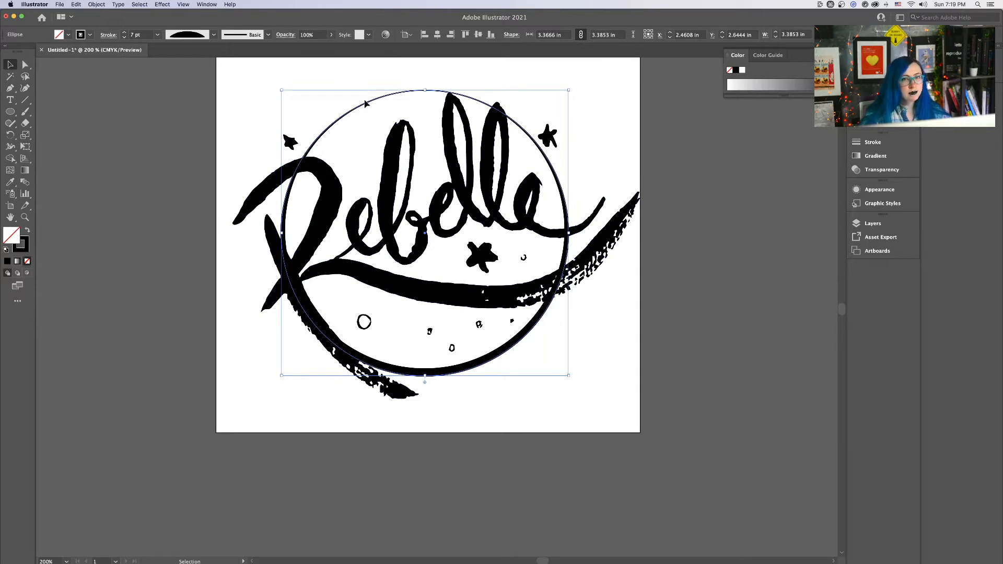
click(694, 168)
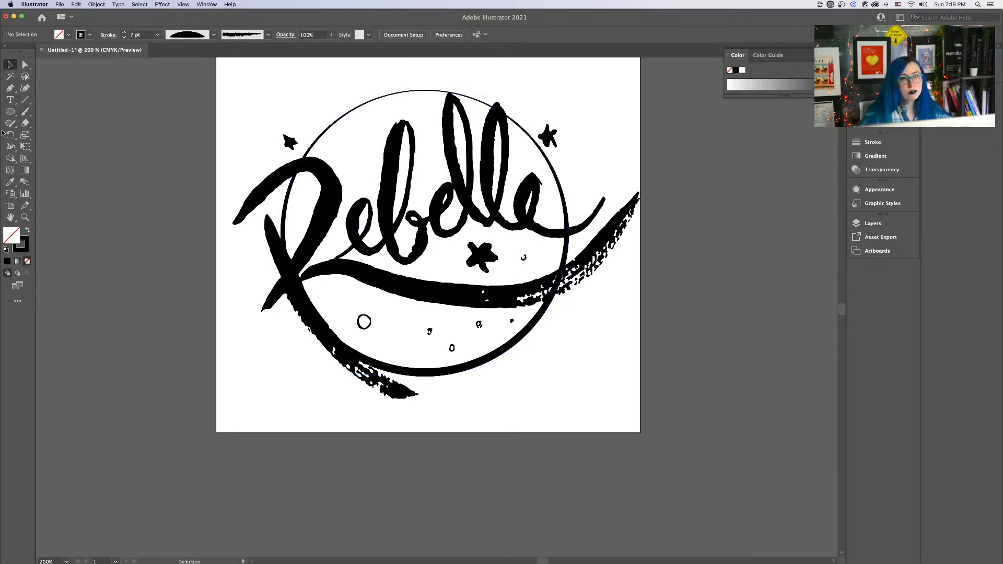
click(447, 133)
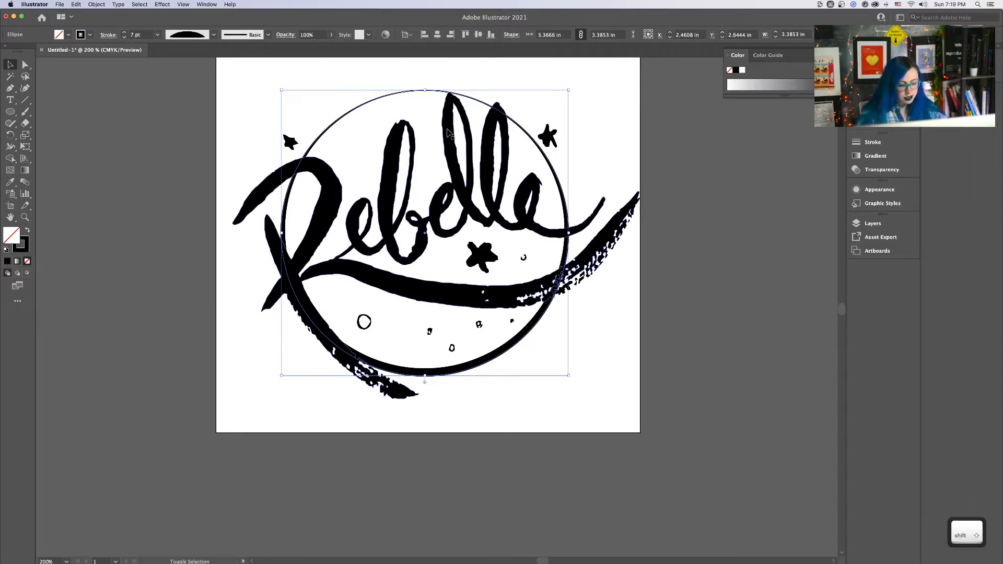
key(super+shift+[)
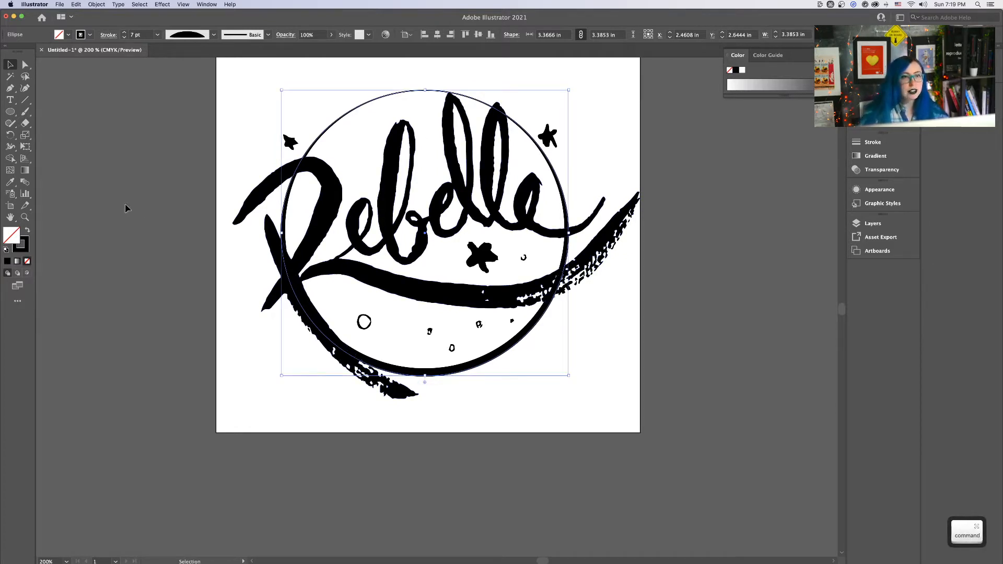
click(11, 112)
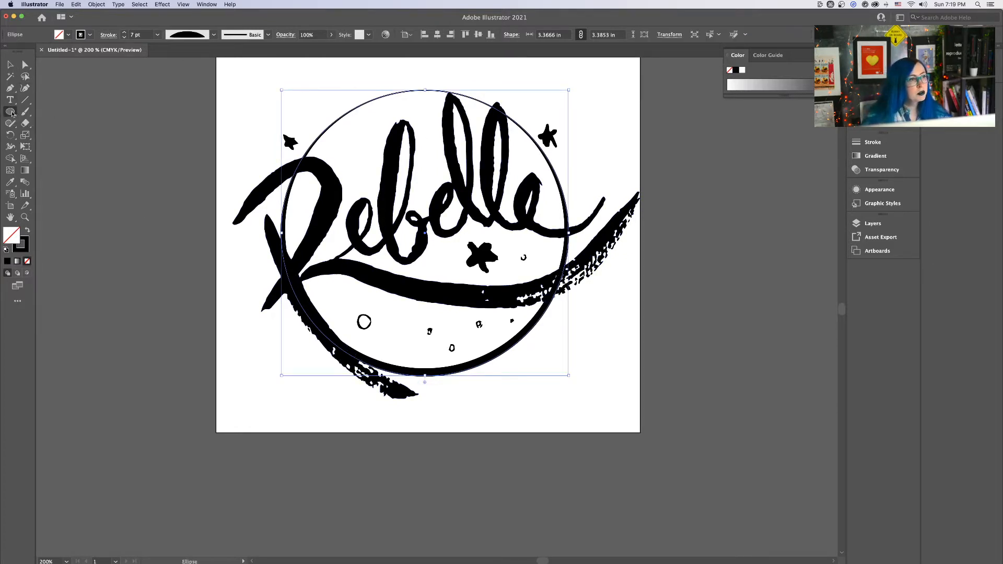
click(11, 114)
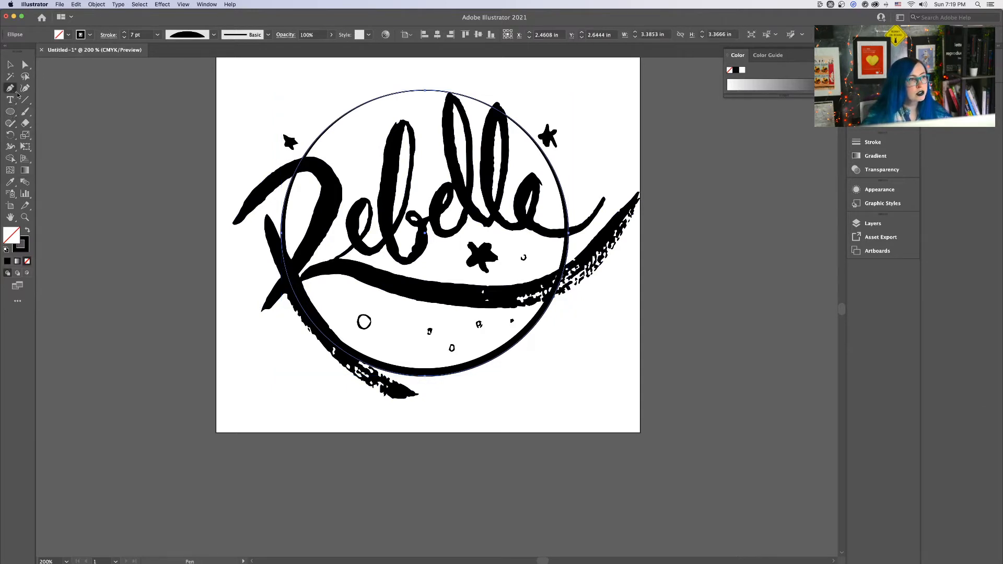
click(11, 90)
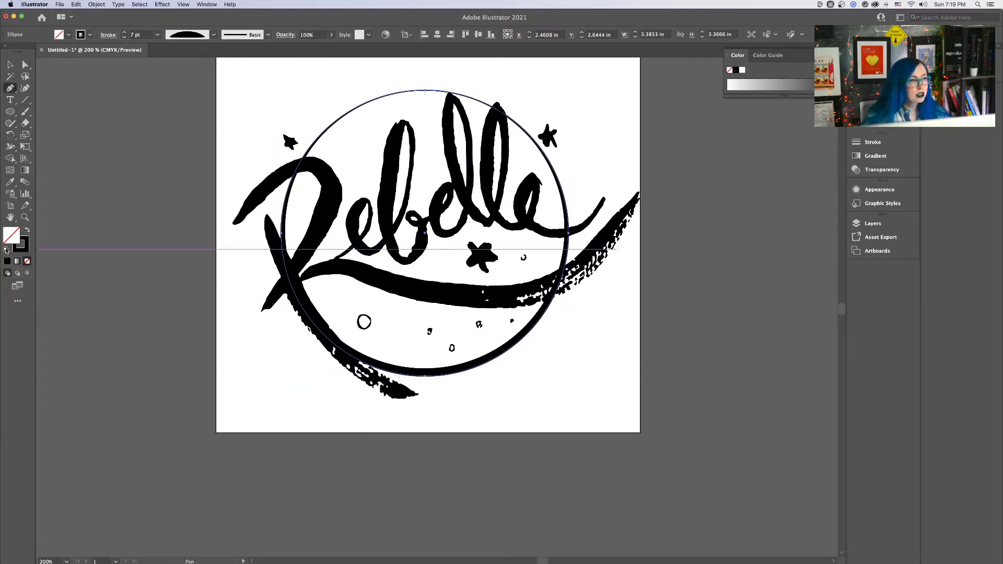
click(7, 250)
click(25, 250)
click(27, 262)
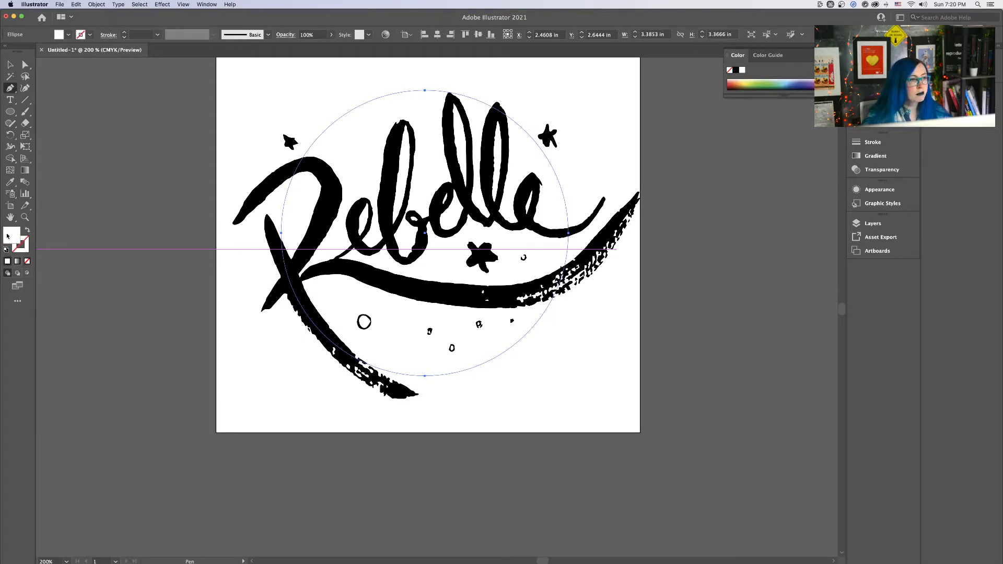
key(v)
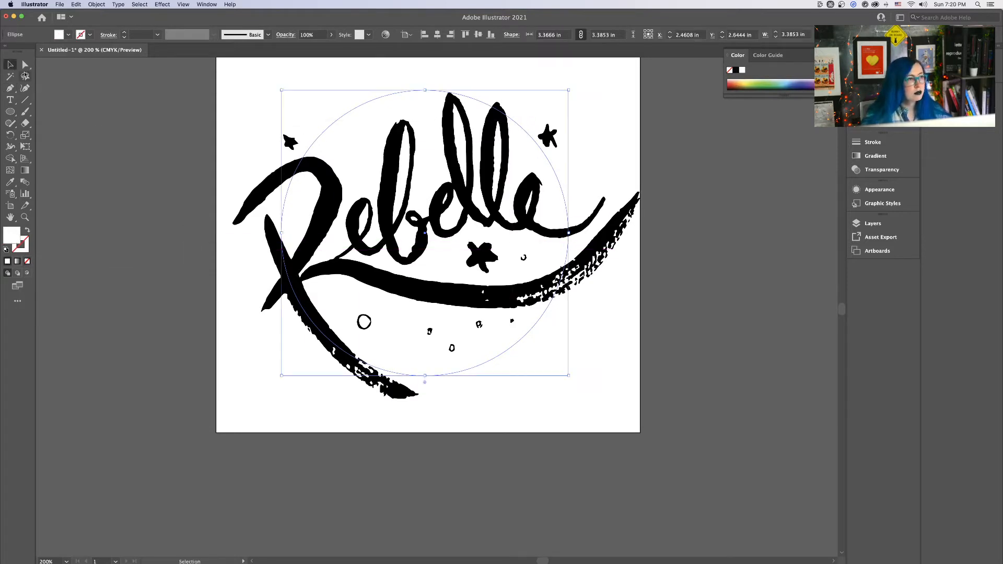
key(super+z)
key(super+z)
key(super+z)
key(super+z)
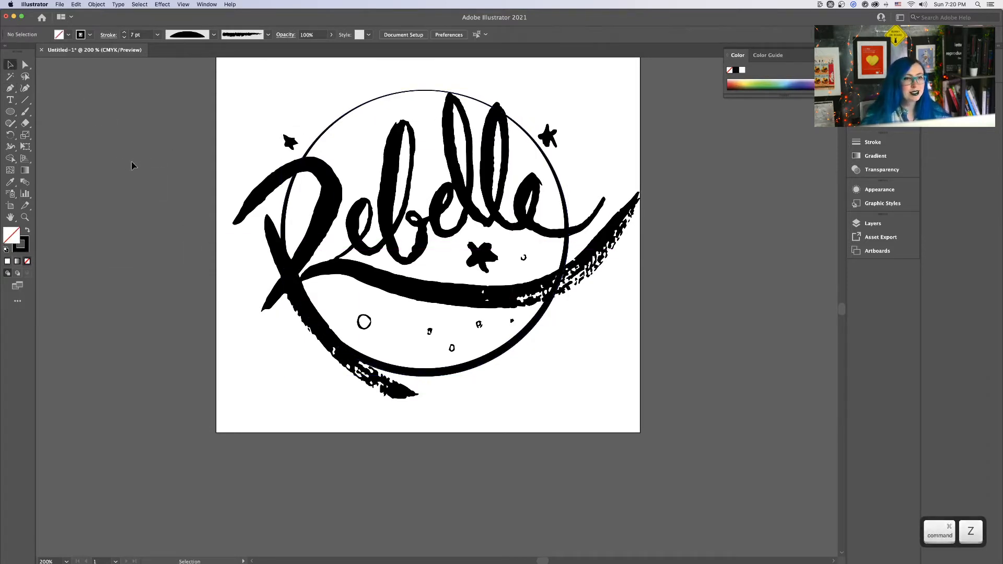
Draw a small closed Pen shape with white fill and no stroke over the circle line at the tip of the second l
click(10, 87)
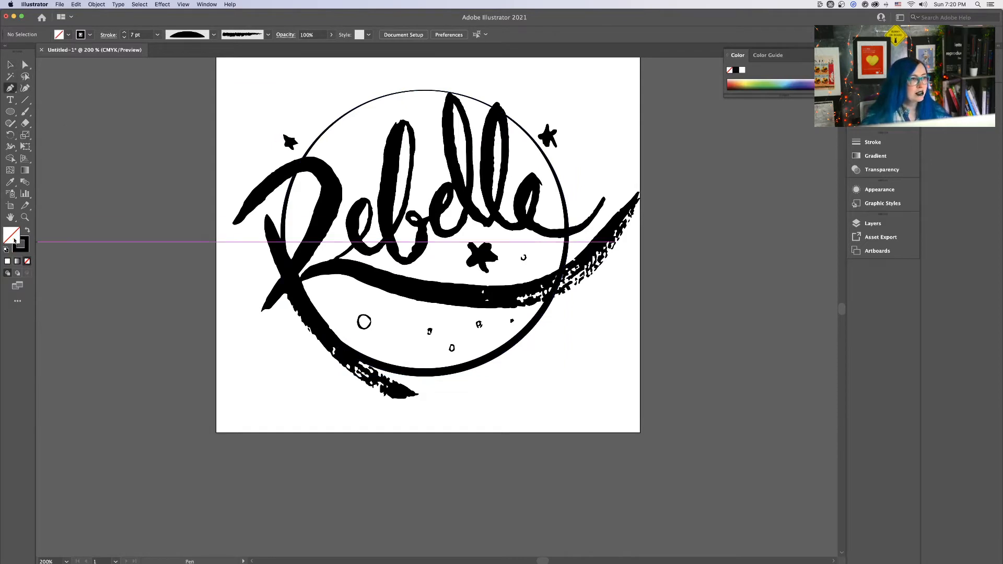
click(6, 249)
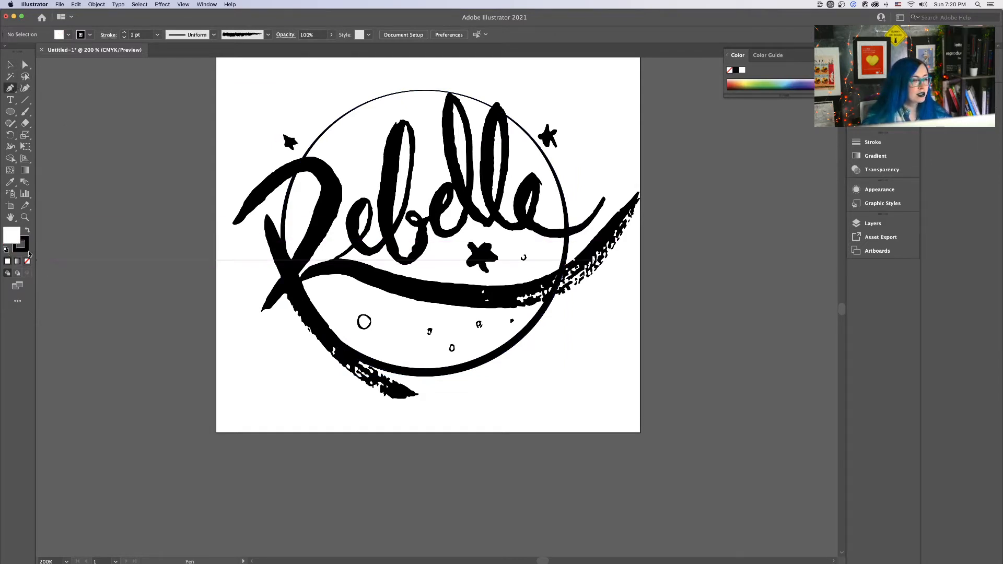
click(28, 262)
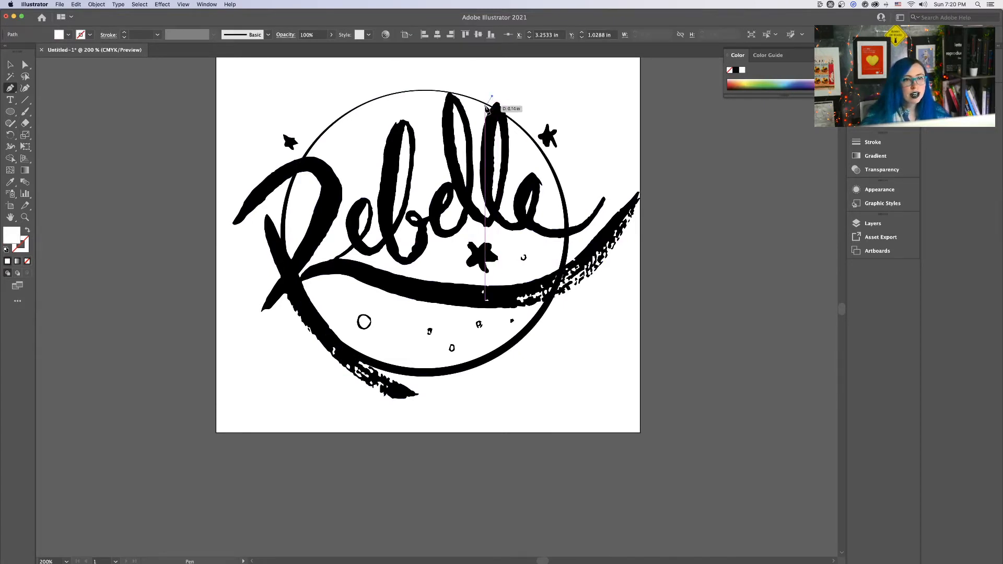
click(492, 97)
click(512, 127)
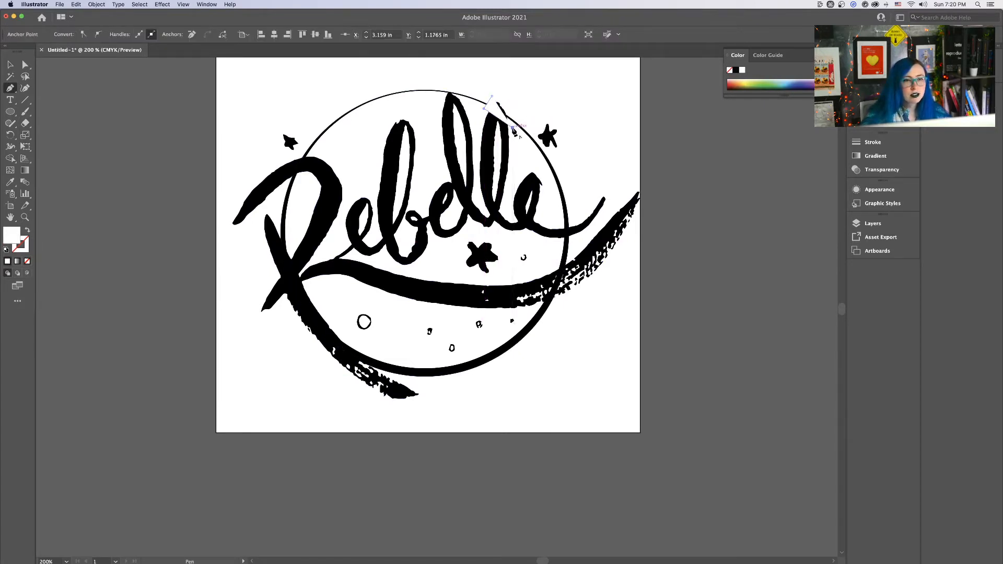
click(509, 109)
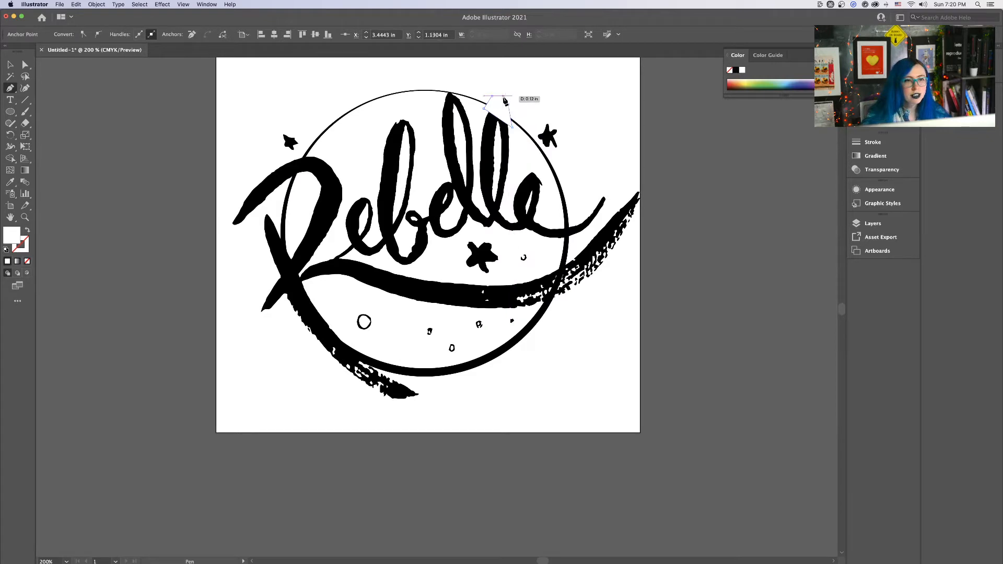
click(492, 97)
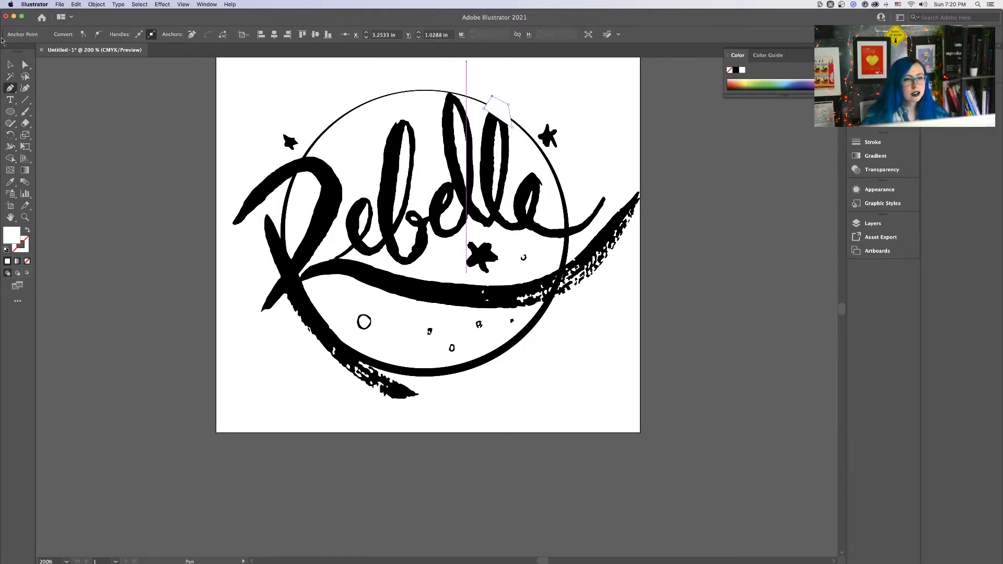
Arrange the white shape behind the lettering but above the circle so it masks the line around the second l
click(11, 63)
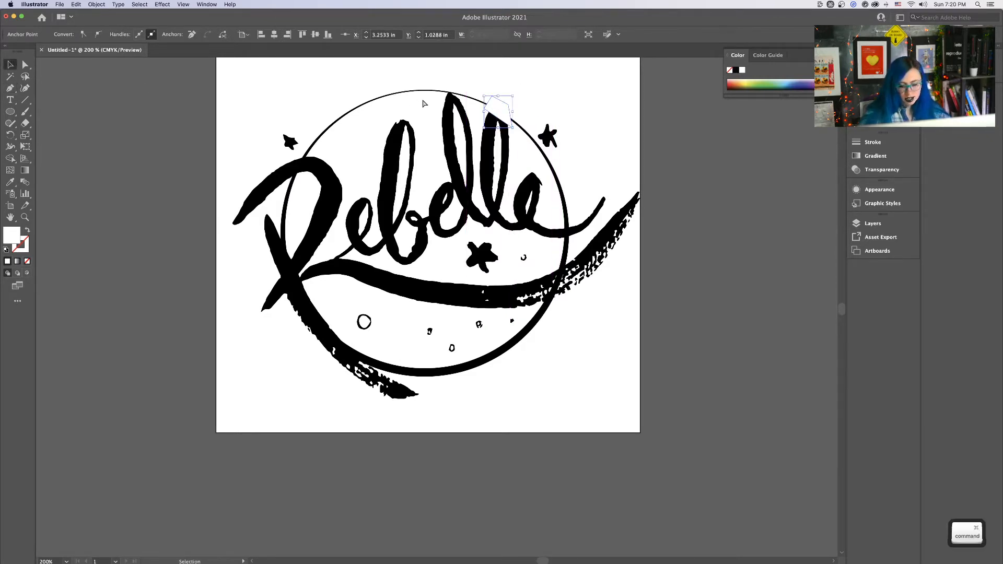
key(super+bracketright)
key(super+bracketright)
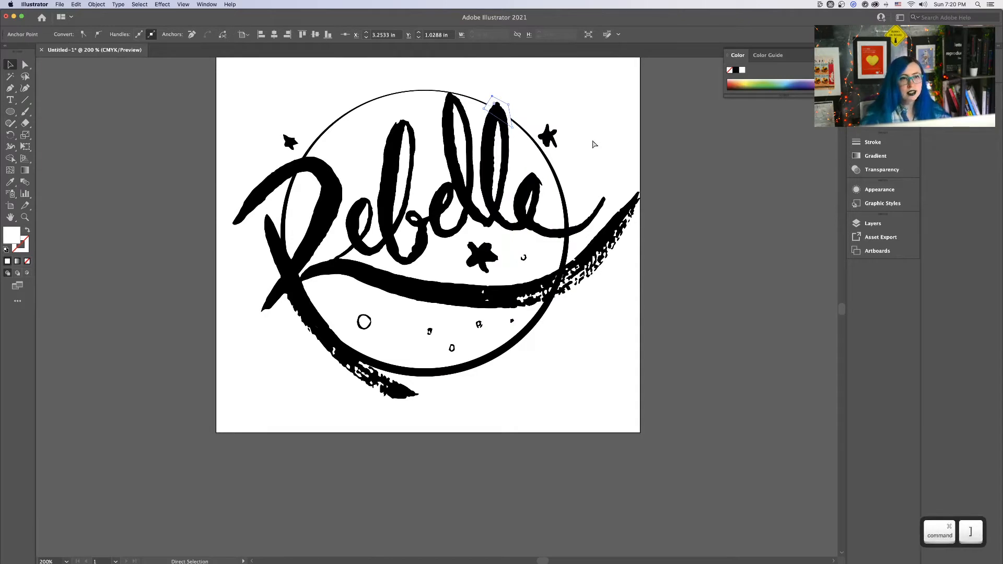
click(644, 162)
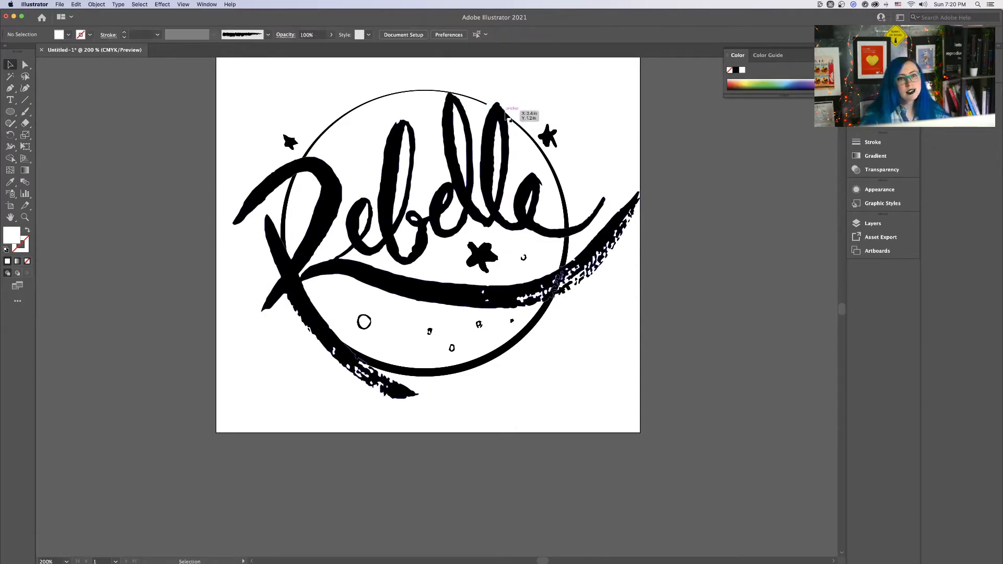
Draw closed white Pen shapes over the circle line where it crosses the top curve and the stem of the R
key(alt)
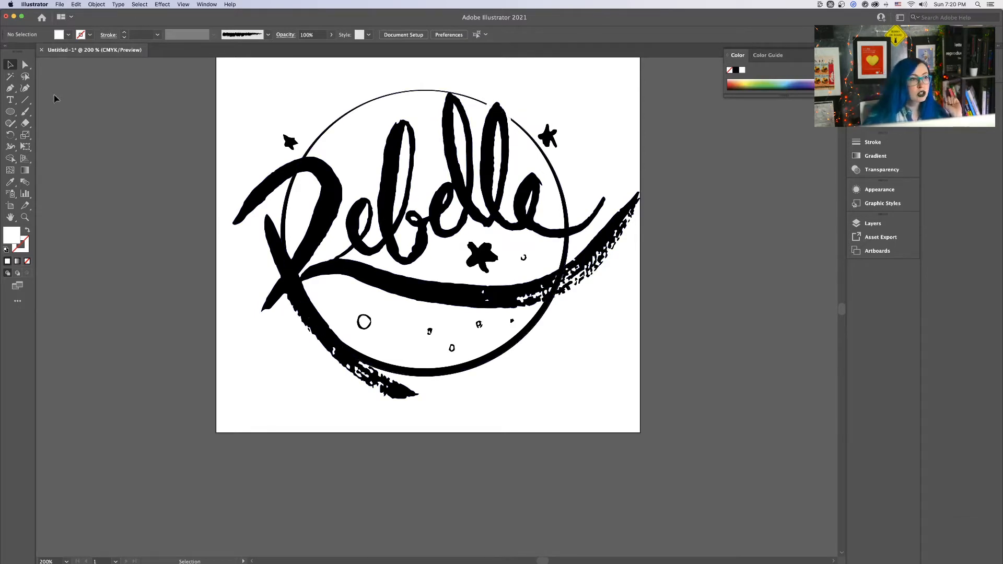
click(10, 88)
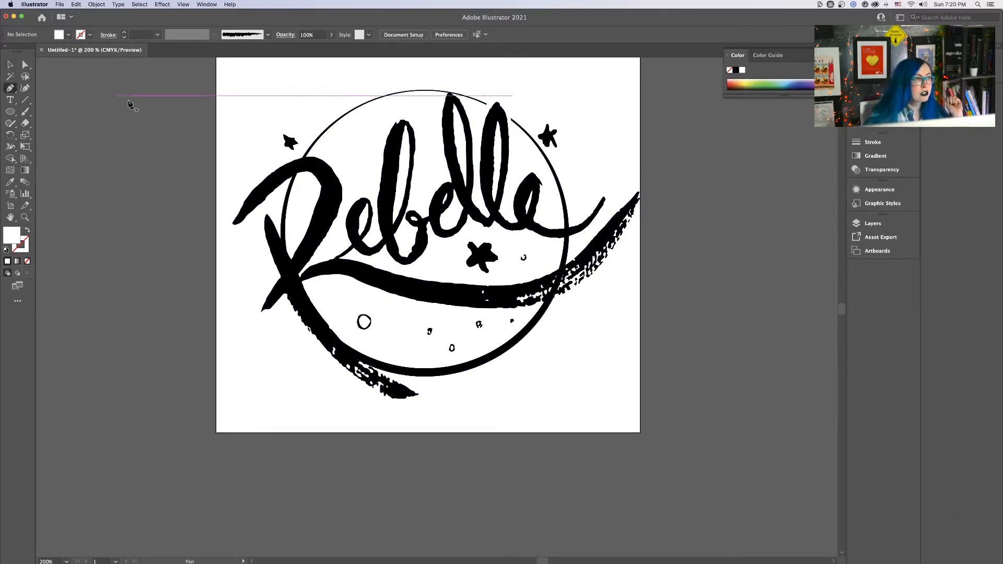
click(298, 155)
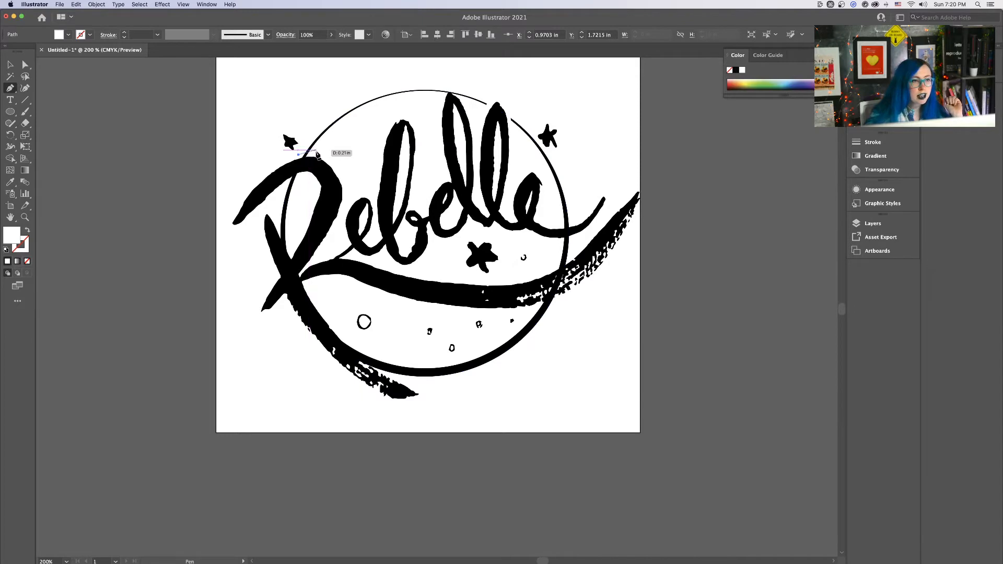
click(315, 149)
click(294, 175)
click(302, 181)
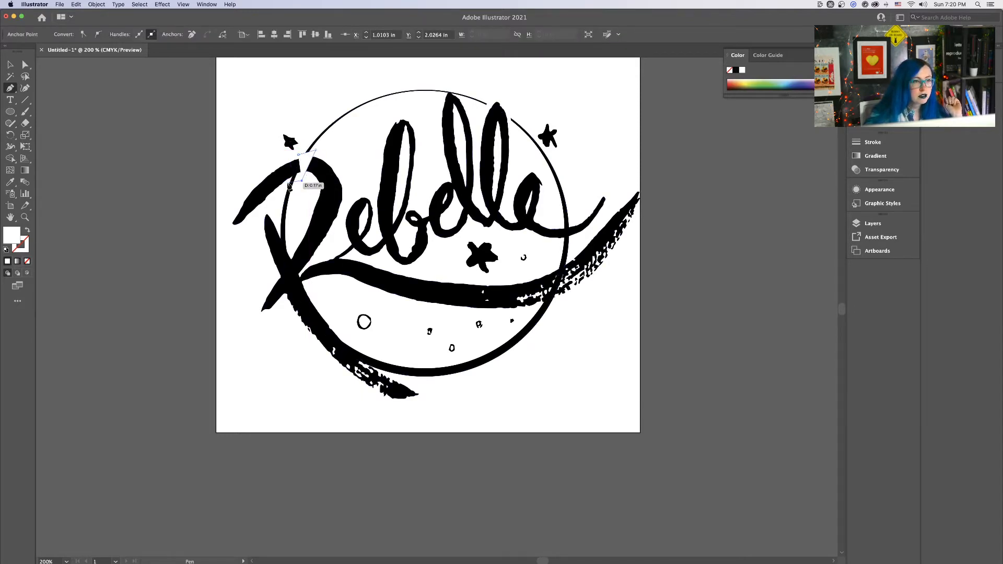
click(287, 180)
click(299, 155)
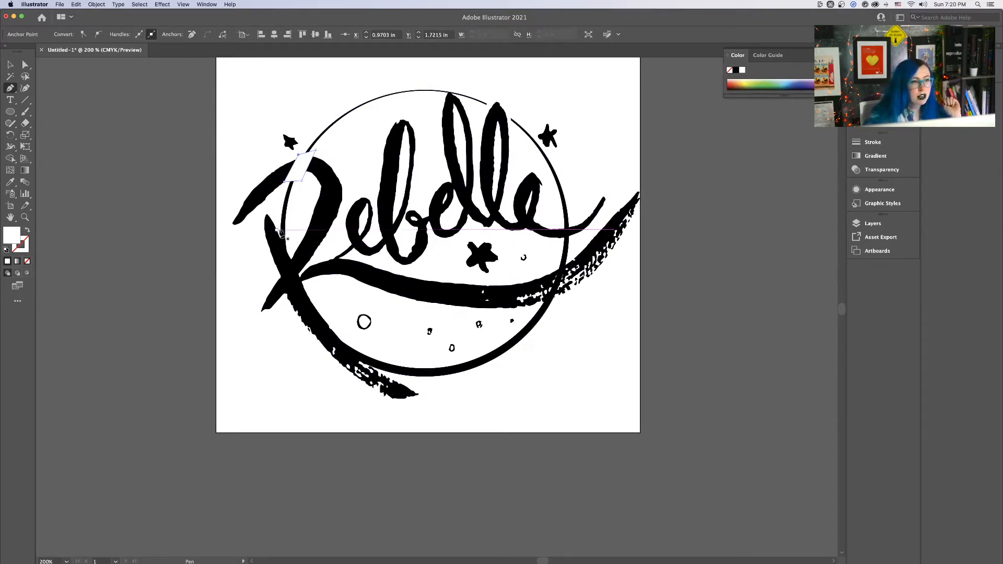
click(268, 273)
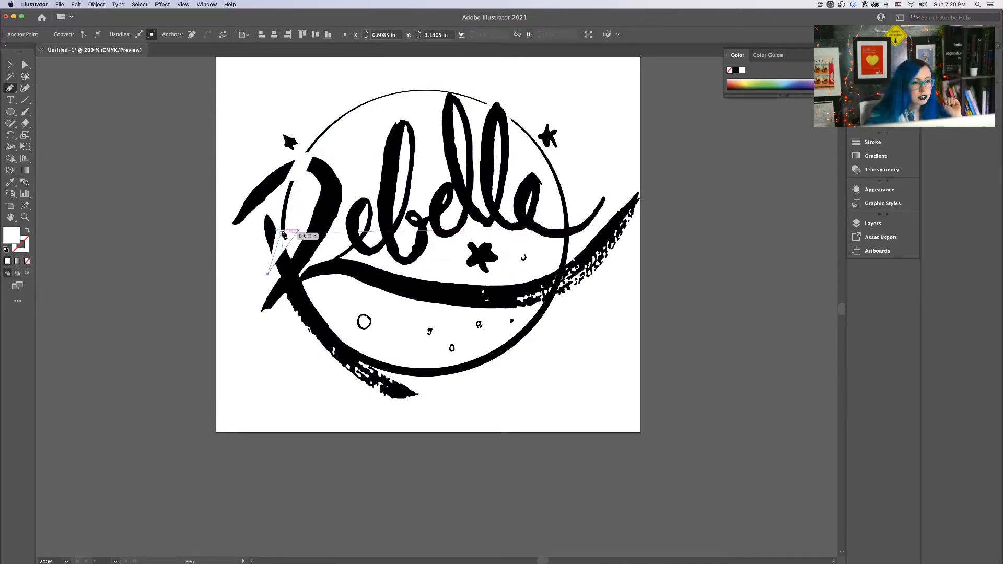
click(276, 230)
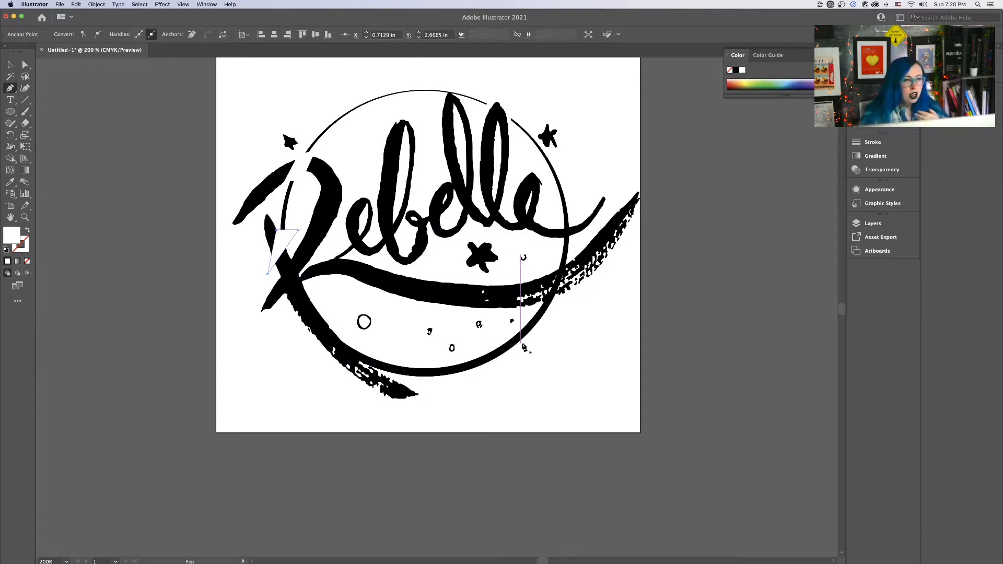
Draw a closed four-sided white Pen shape over the circle line where it meets the R's long leg
click(375, 346)
click(372, 387)
click(329, 385)
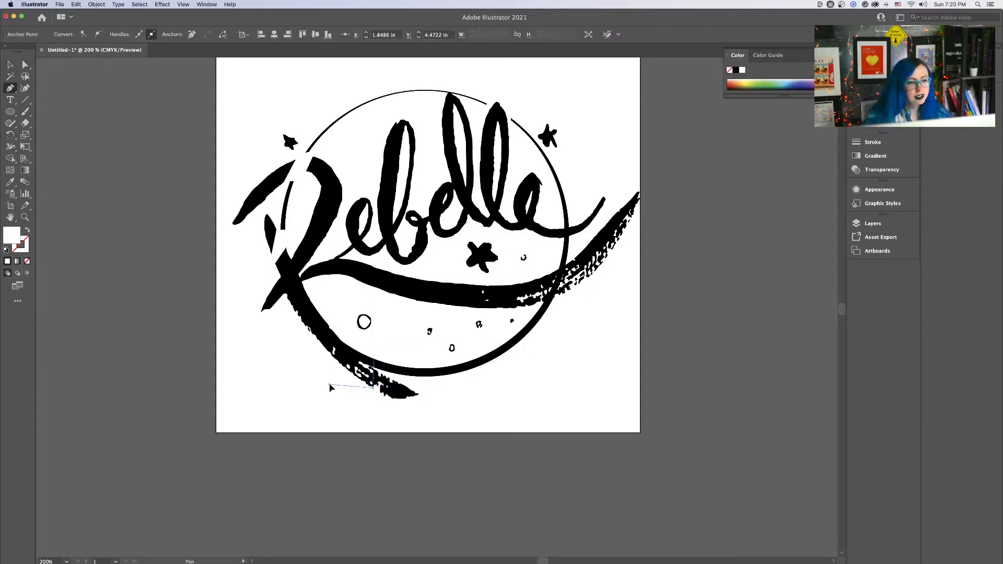
click(343, 333)
click(375, 345)
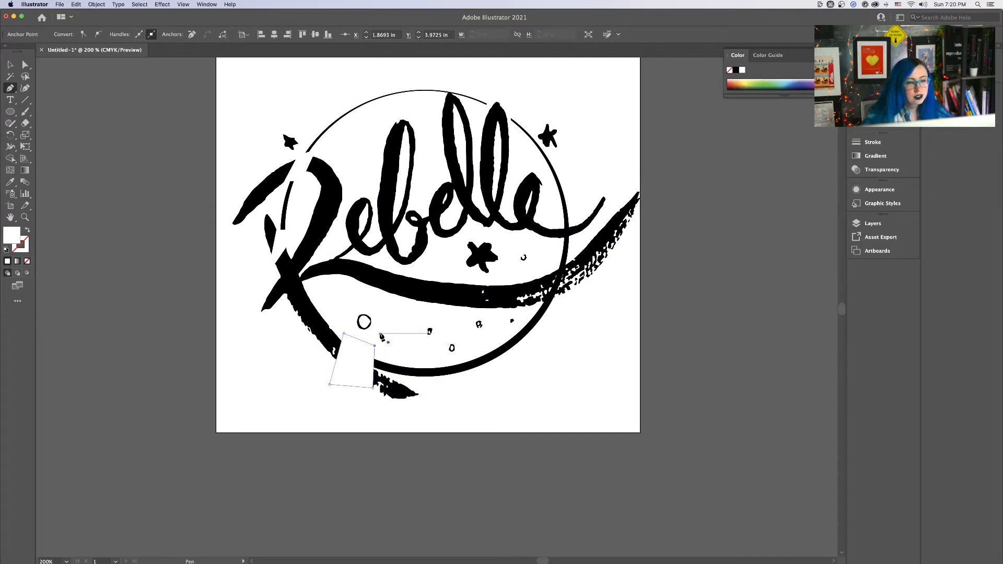
scroll(374, 361, up, 5)
scroll(371, 354, down, 5)
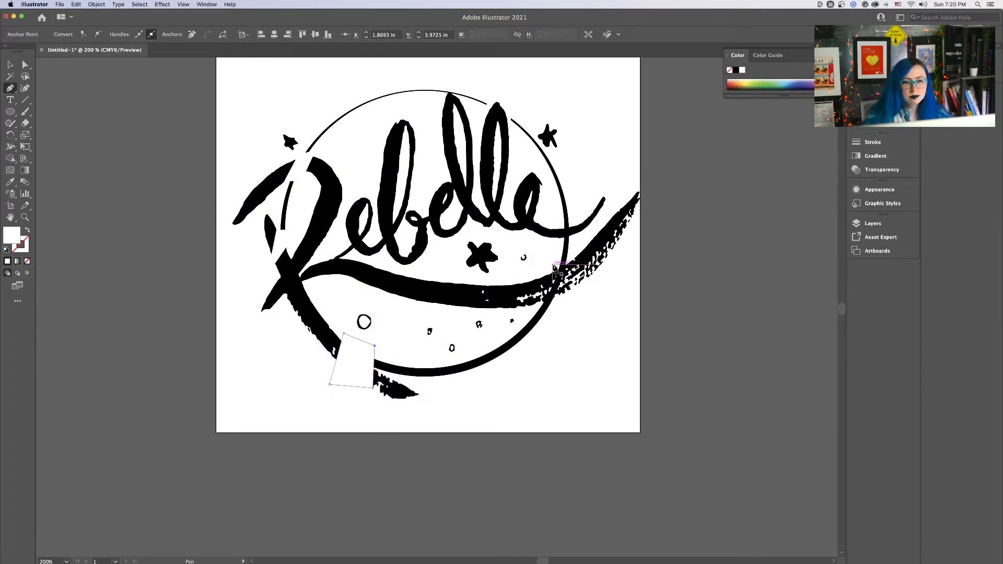
Draw closed white Pen shapes over the circle line where it crosses the long swash and the final e's tail
click(553, 264)
click(572, 255)
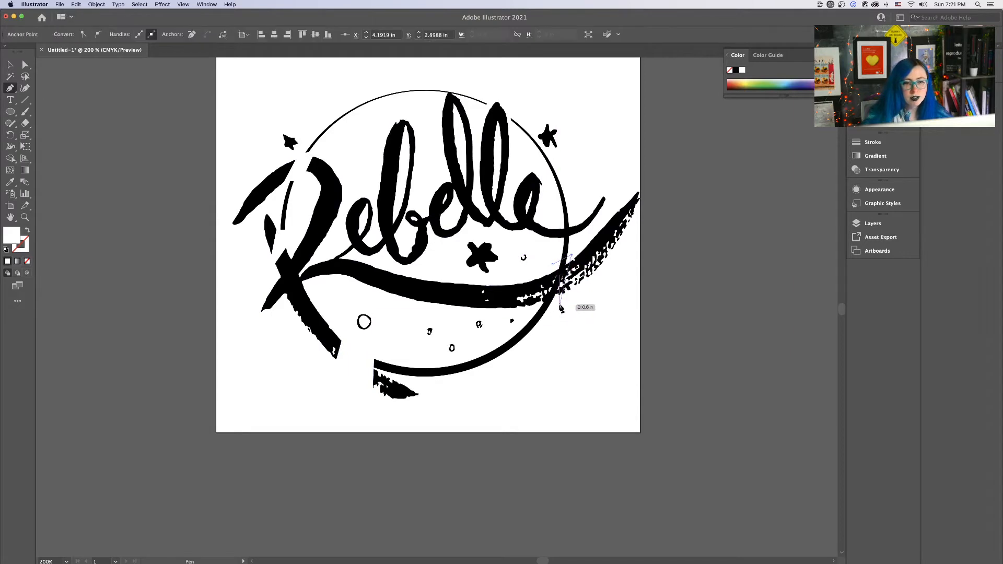
click(560, 304)
click(535, 310)
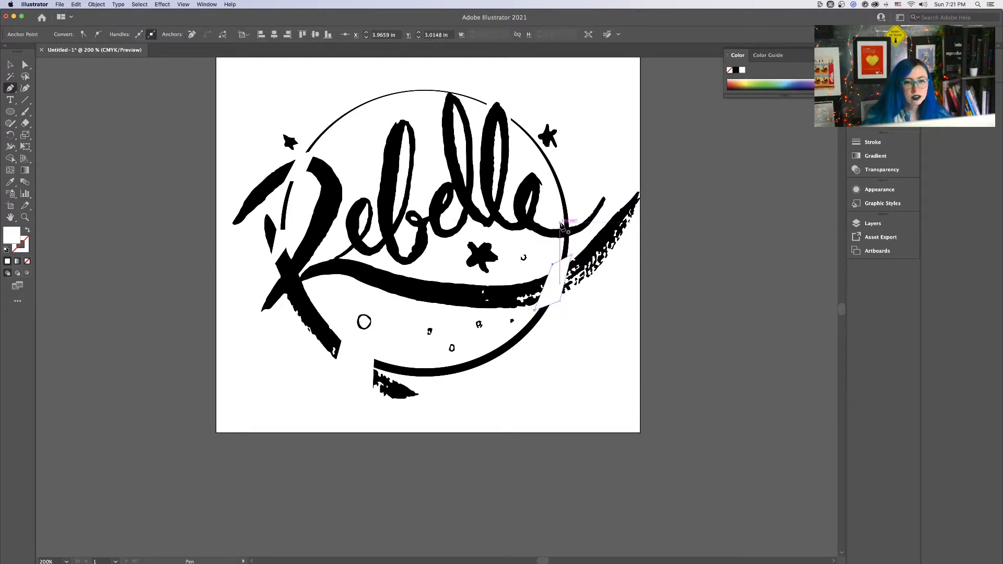
click(560, 222)
click(572, 222)
click(574, 242)
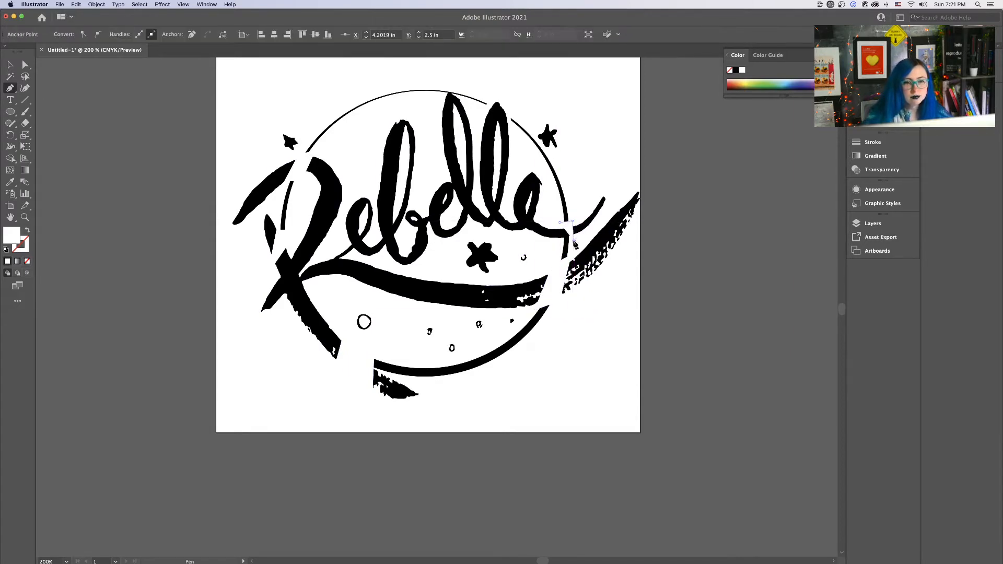
click(560, 243)
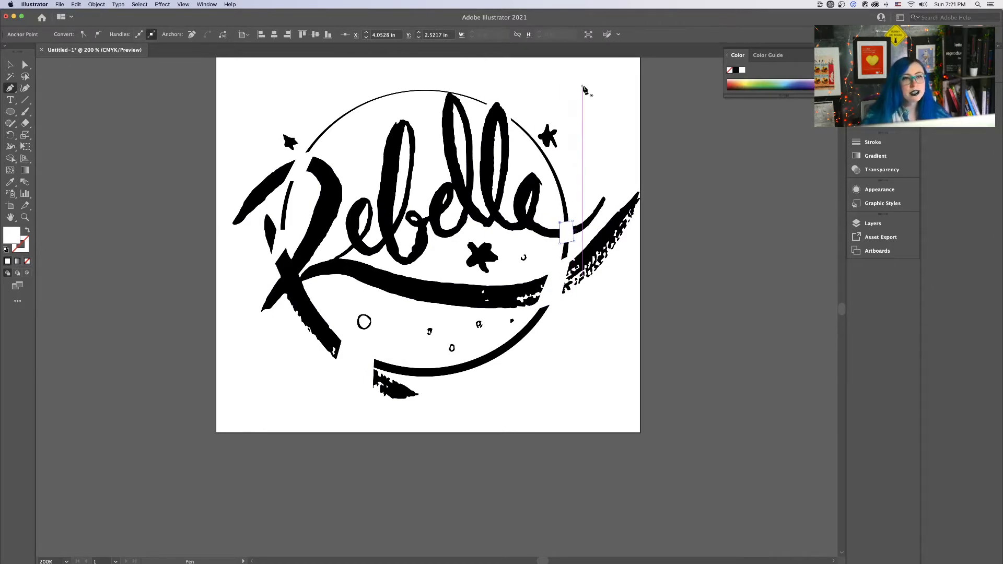
Bring the lettering group to the front, above the white masking shapes
click(9, 64)
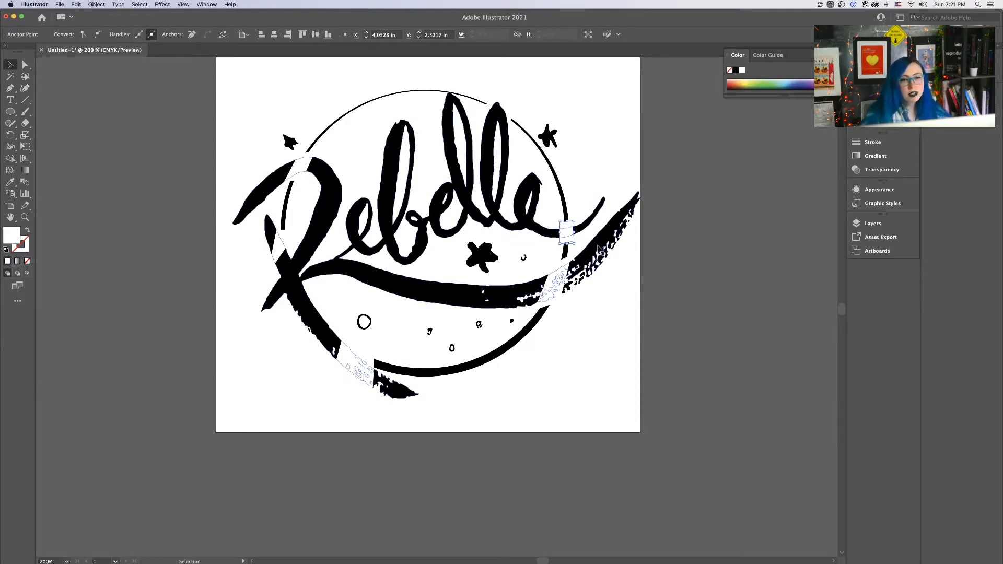
click(599, 247)
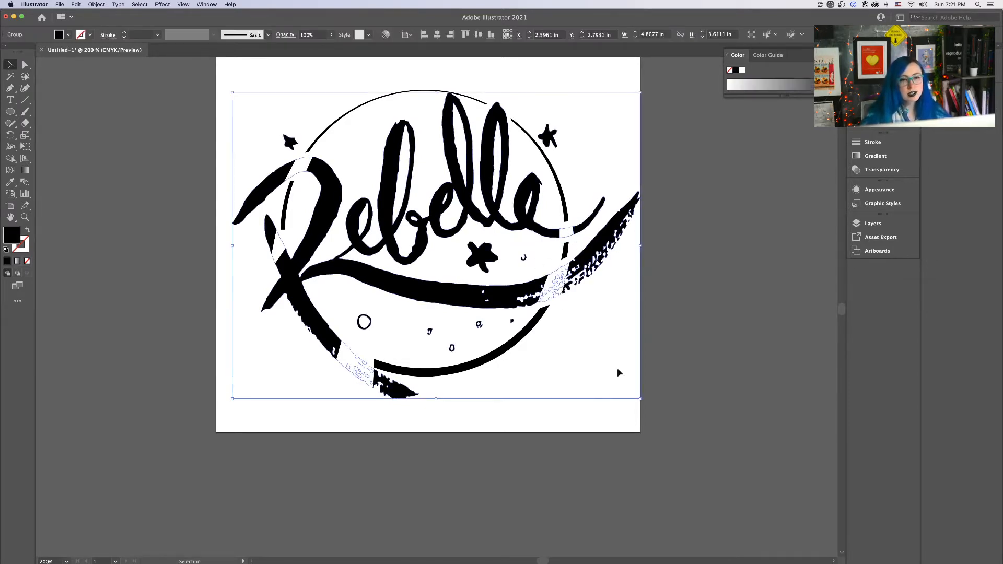
key(super+shift+bracketright)
click(604, 396)
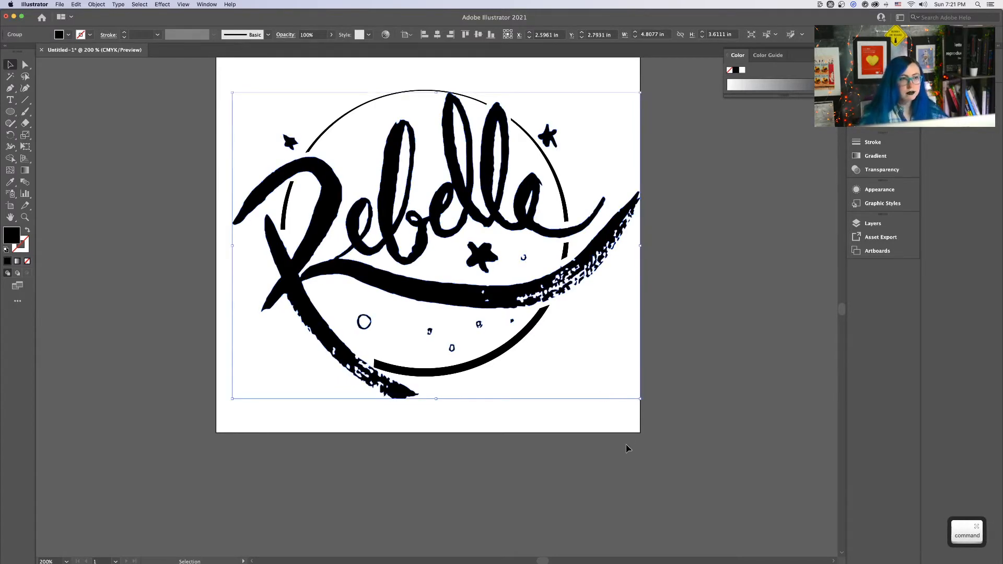
Reshape the white mask at the R's leg by moving its corner points so its inner edge follows the brush stroke
click(365, 362)
click(25, 64)
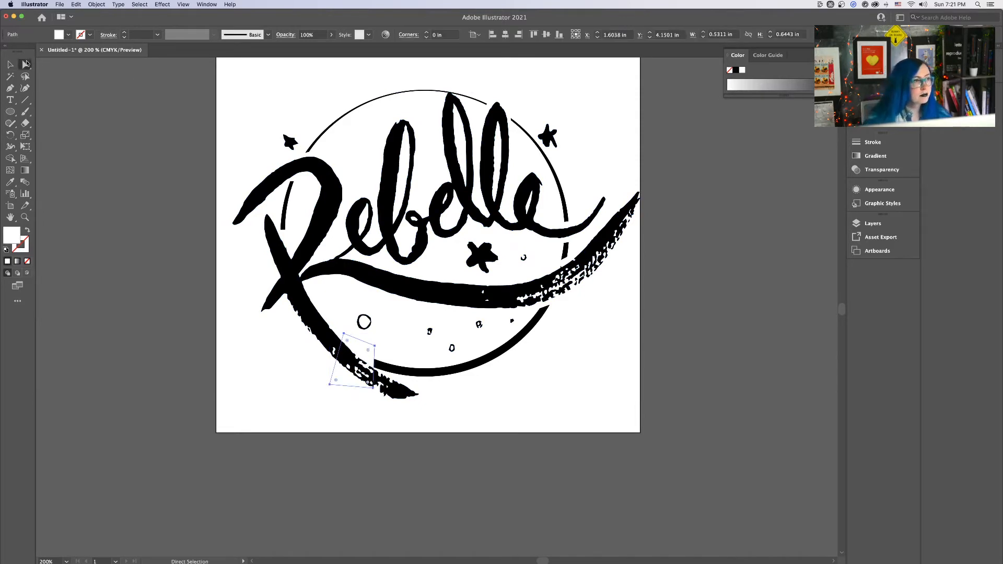
mouse_move(374, 347)
mouse_down()
mouse_move(377, 393)
mouse_move(396, 390)
mouse_move(366, 343)
mouse_move(364, 352)
mouse_up()
drag(394, 385, 397, 384)
click(634, 381)
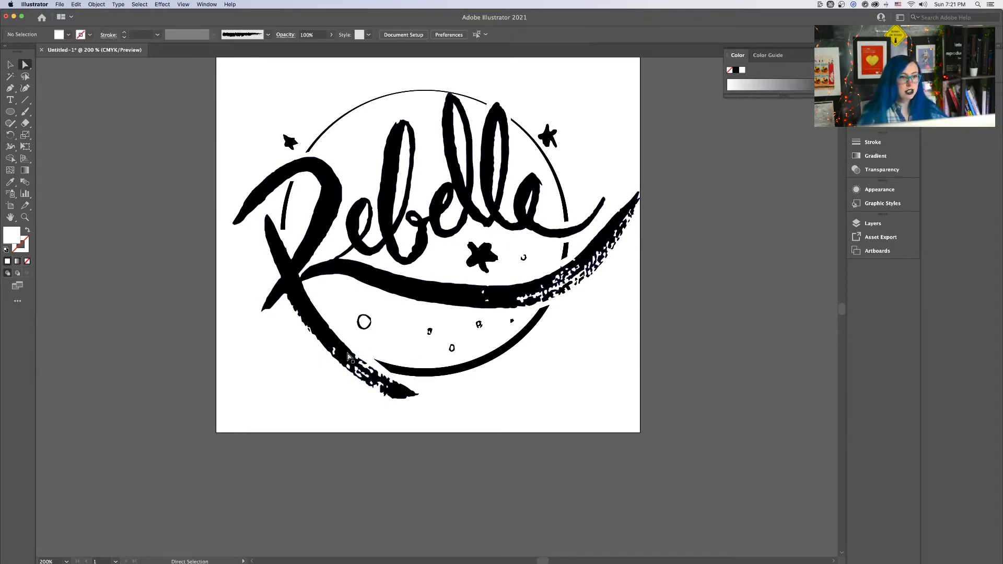
click(364, 354)
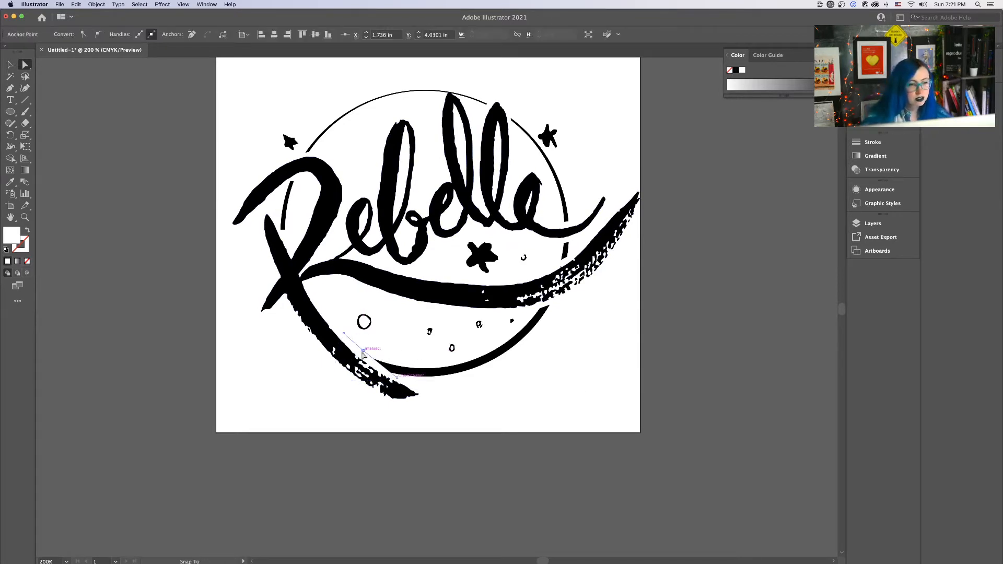
drag(364, 354, 357, 349)
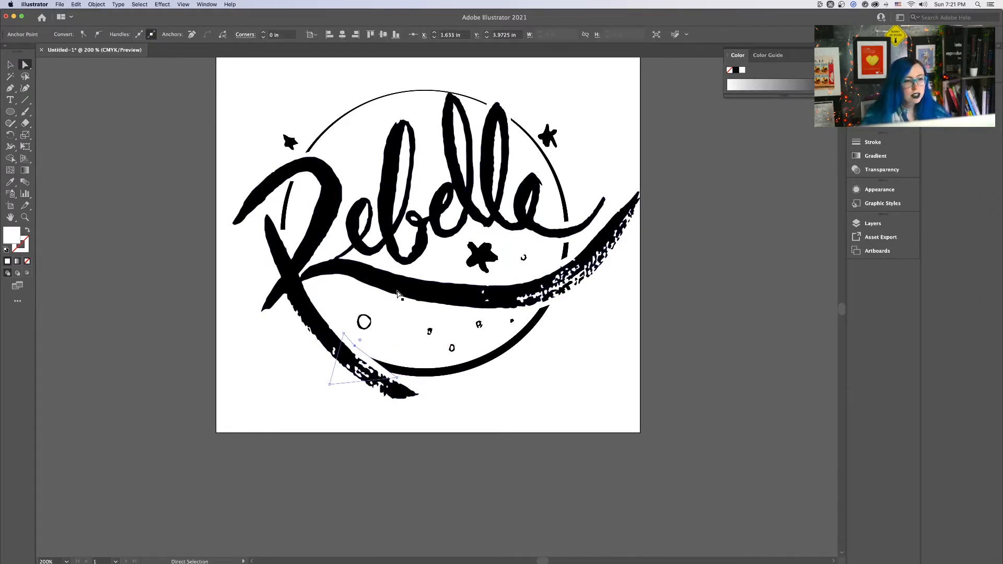
Add an anchor point on the inner edge of the R-leg mask and convert it to a smooth point
click(10, 87)
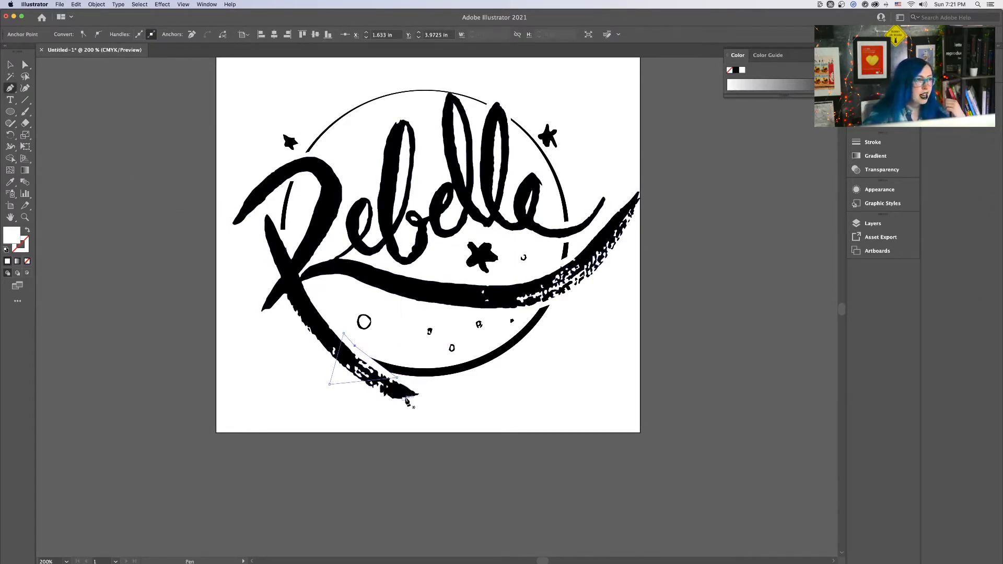
click(377, 362)
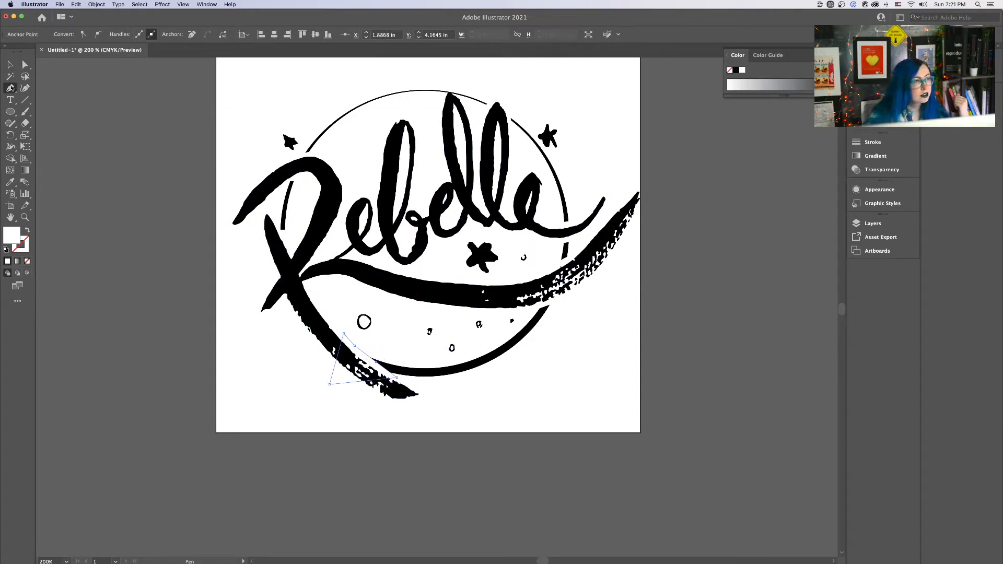
drag(10, 88, 57, 124)
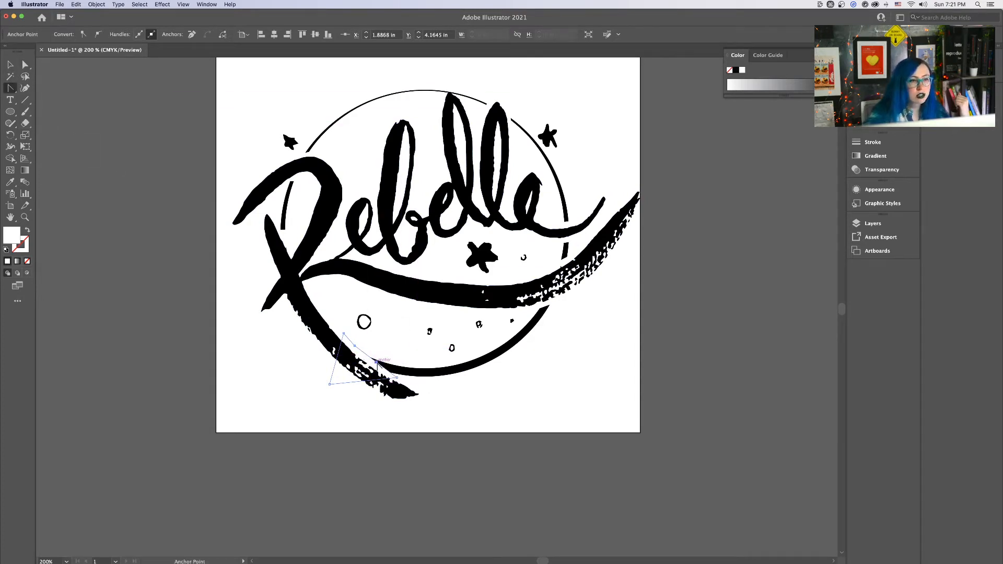
drag(377, 361, 387, 369)
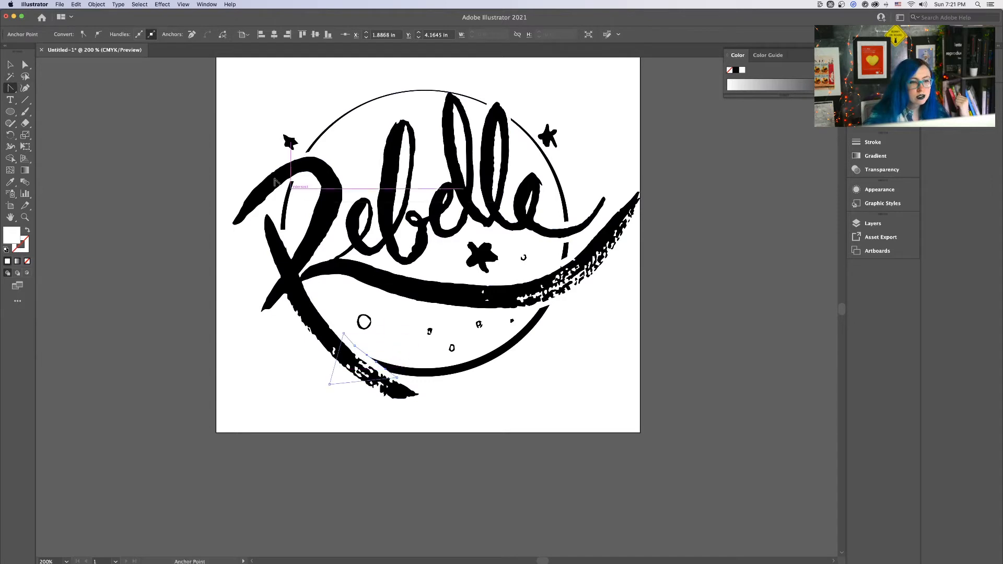
Refine the R-leg mask's anchor points and handles so the circle's end tapers in a smooth curve beside the brush stroke
key(super+equal)
key(super+equal)
key(super+equal)
key(super+equal)
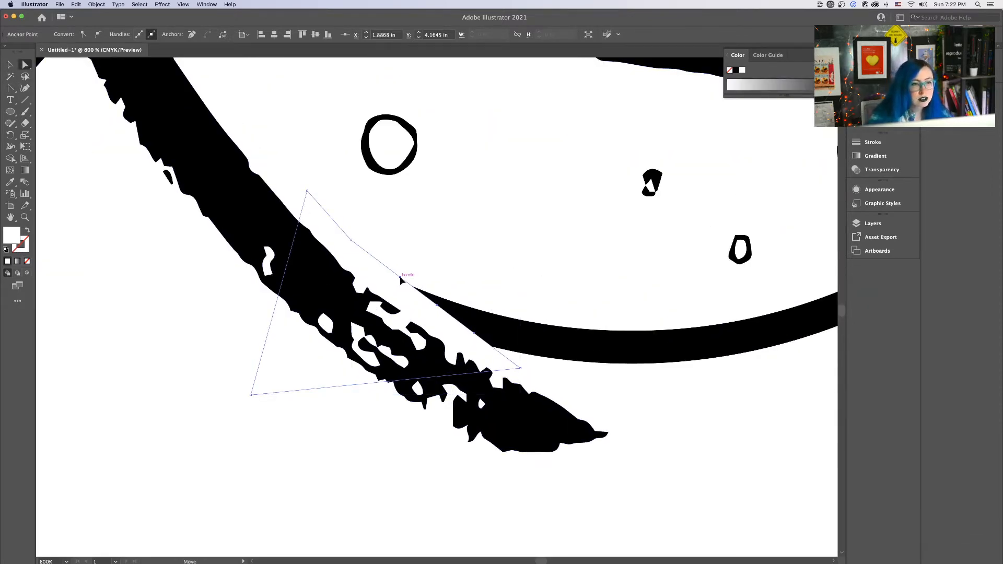
mouse_move(400, 280)
mouse_down()
mouse_move(408, 285)
mouse_move(400, 271)
mouse_up()
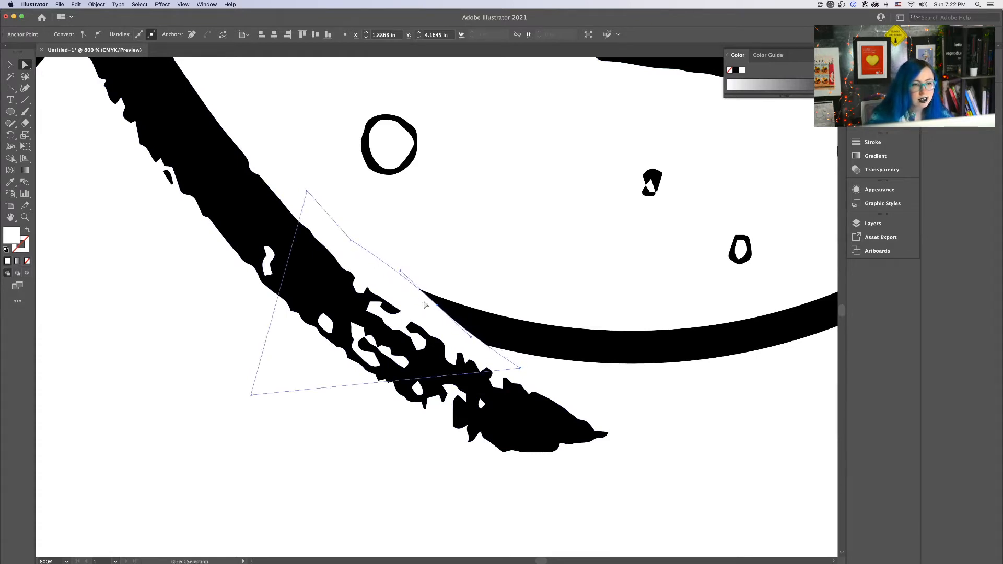
drag(441, 309, 429, 314)
drag(517, 366, 534, 362)
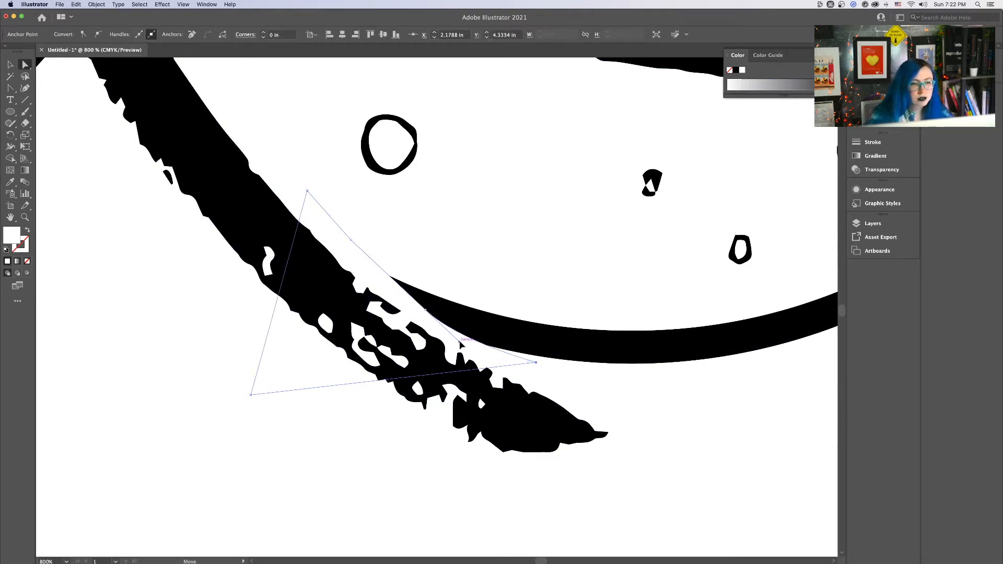
drag(460, 342, 468, 340)
click(646, 411)
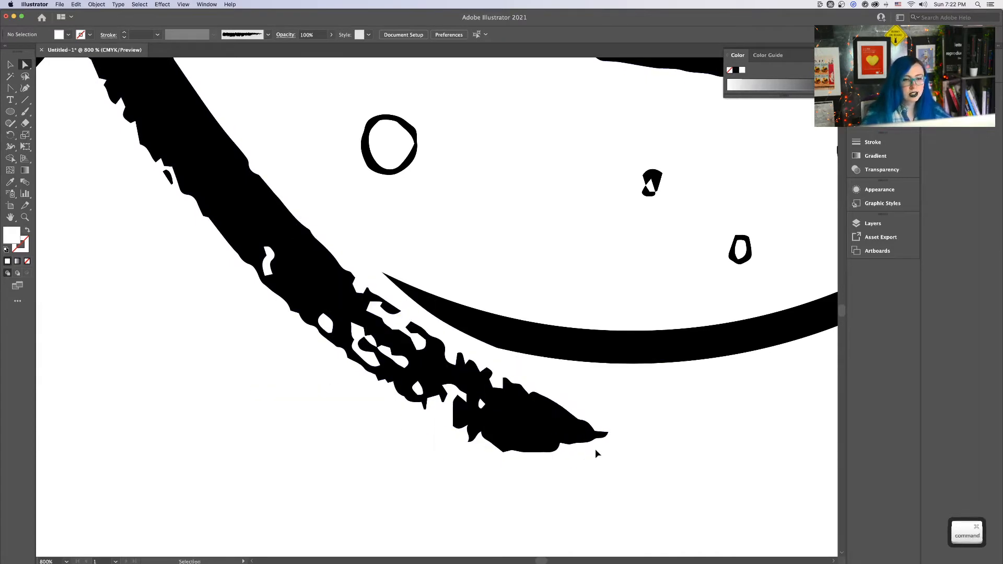
Examine the whole design and the circle's path where it runs behind the lettering and white masks
key(super+minus)
key(super+minus)
key(super+minus)
key(super+minus)
key(super+minus)
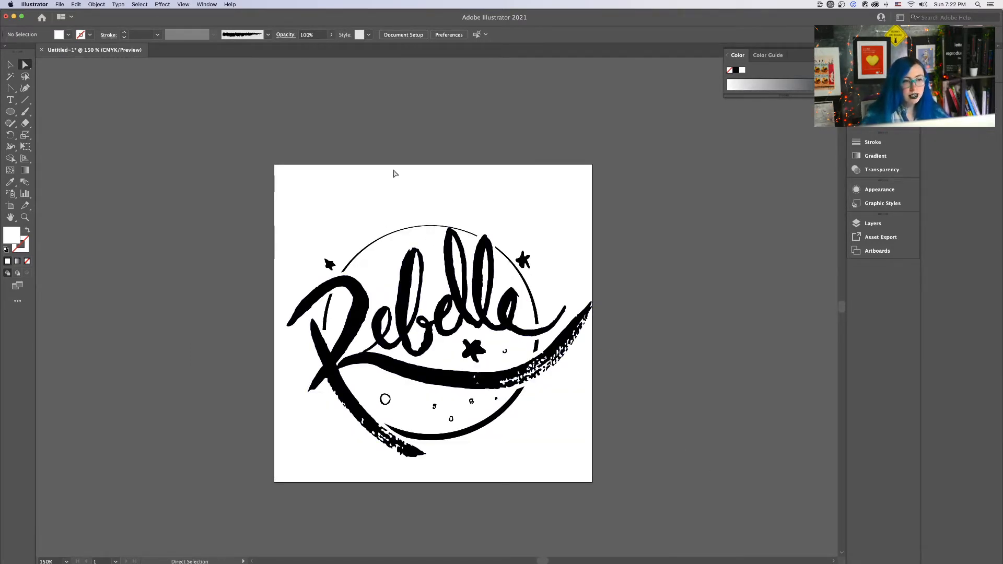
click(9, 64)
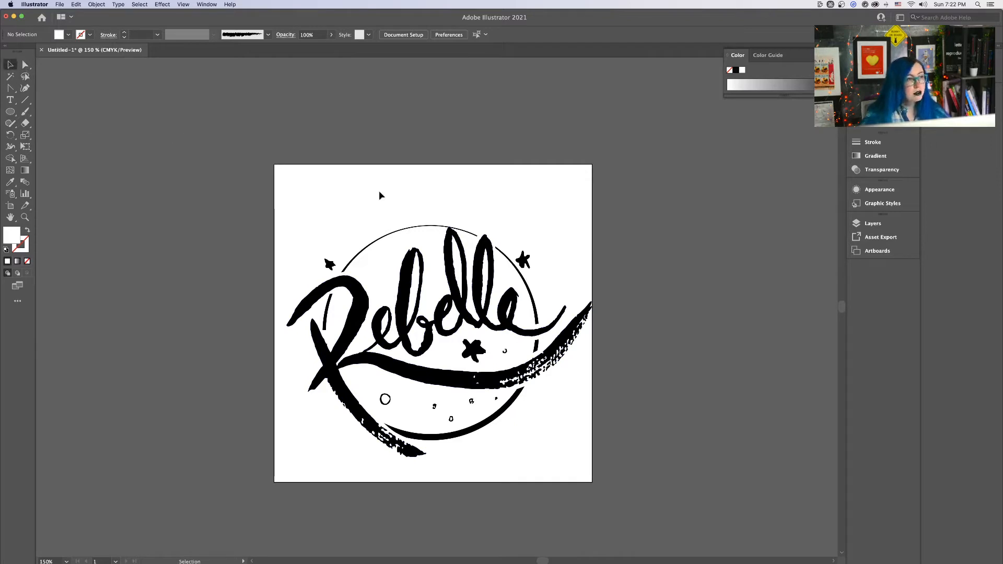
click(509, 259)
key(ctrl)
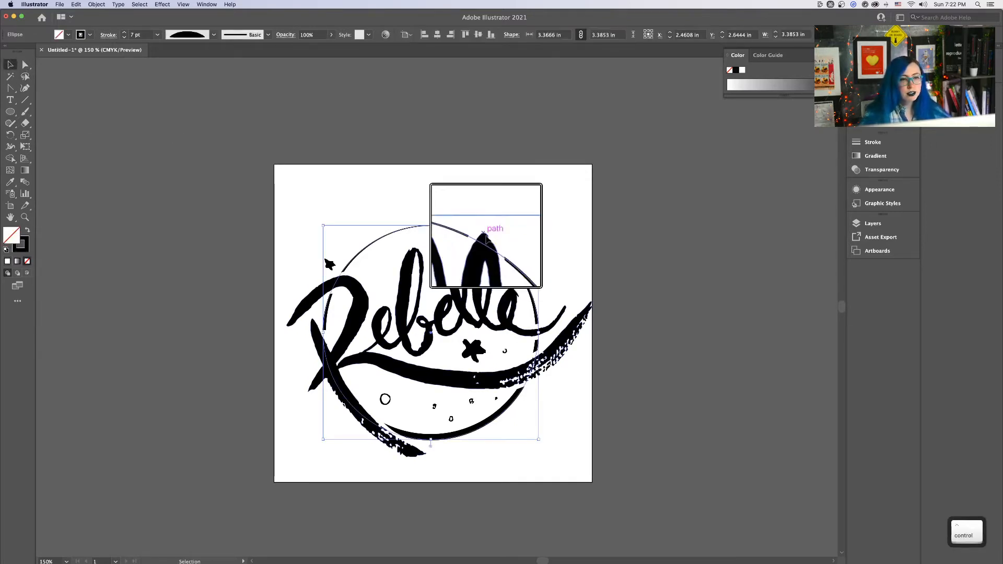
click(174, 112)
Draw a rectangle about 5.57 by 5.61 in around the whole artboard, enclosing the design
key(alt)
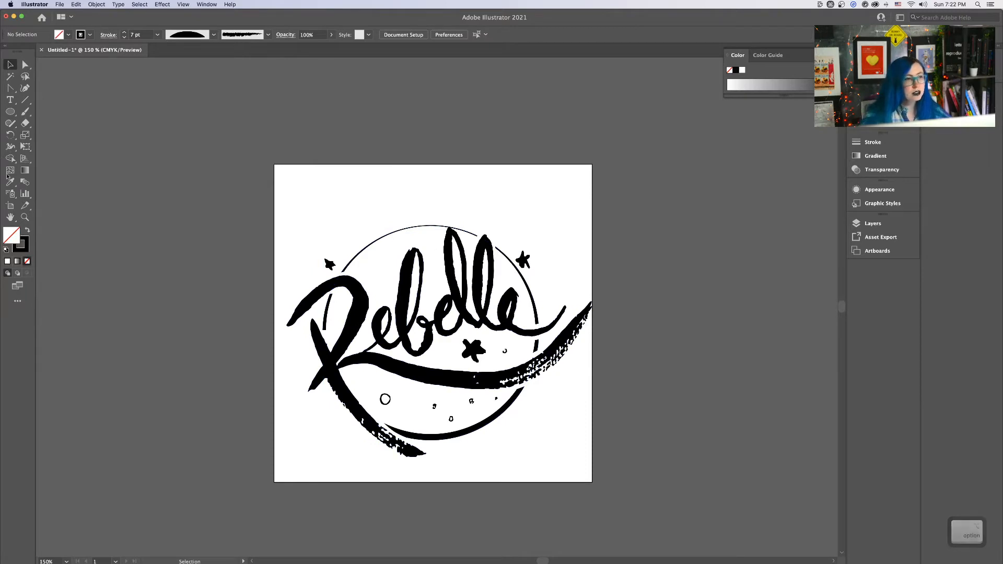
drag(9, 112, 53, 111)
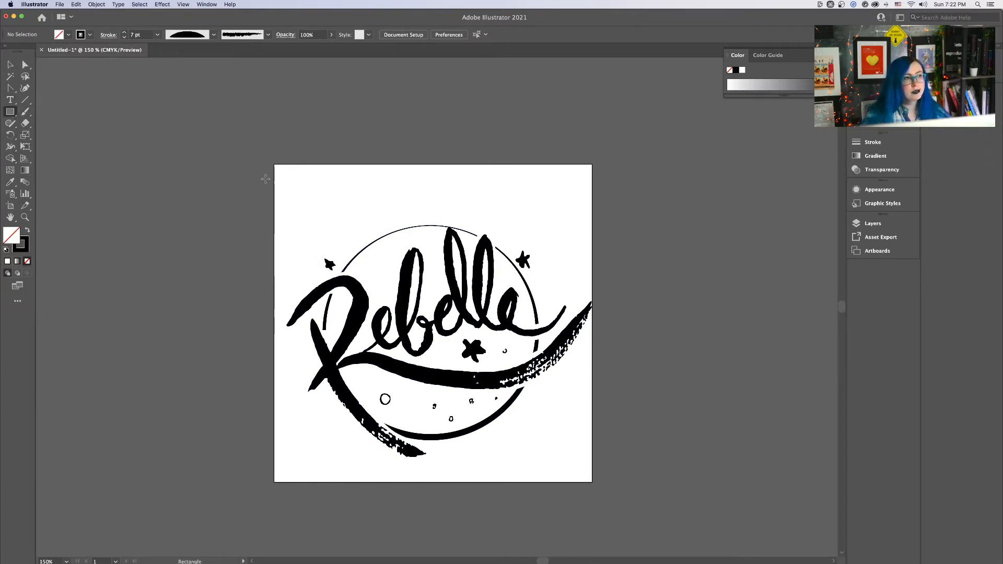
drag(266, 151, 620, 507)
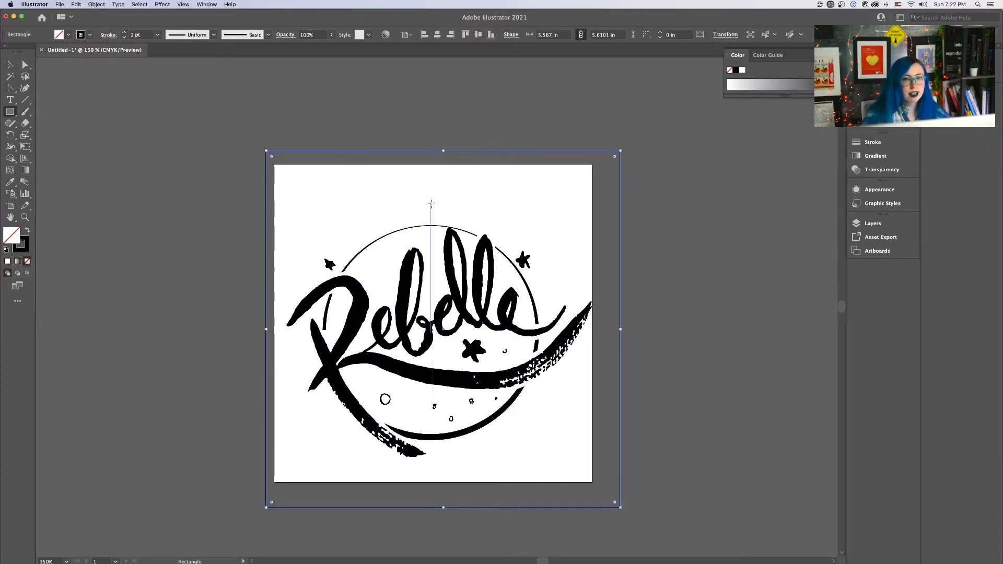
Fill the rectangle around the artboard with dark red and send it behind all the artwork
double_click(14, 241)
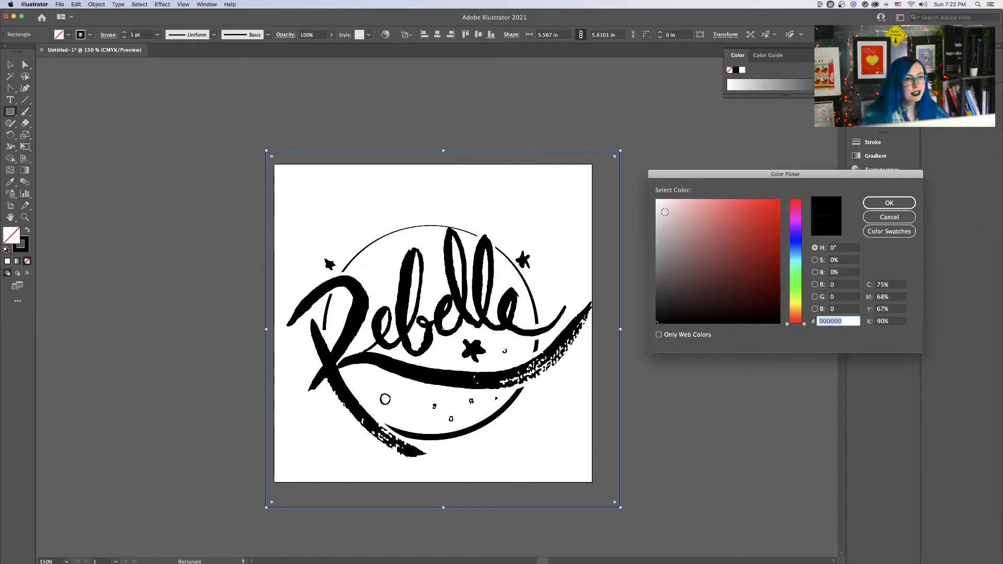
drag(745, 219, 749, 263)
click(894, 202)
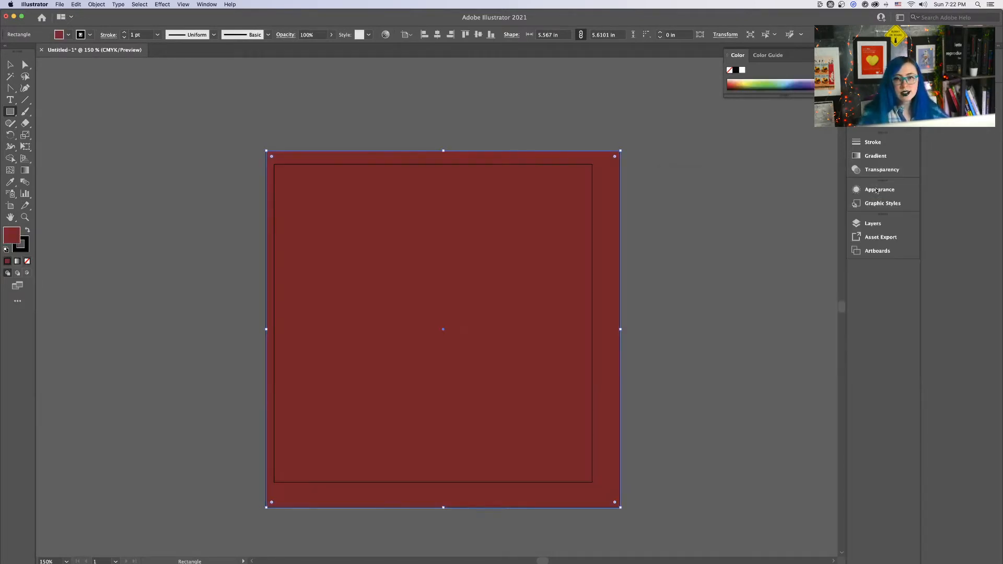
key(super+shift+bracketleft)
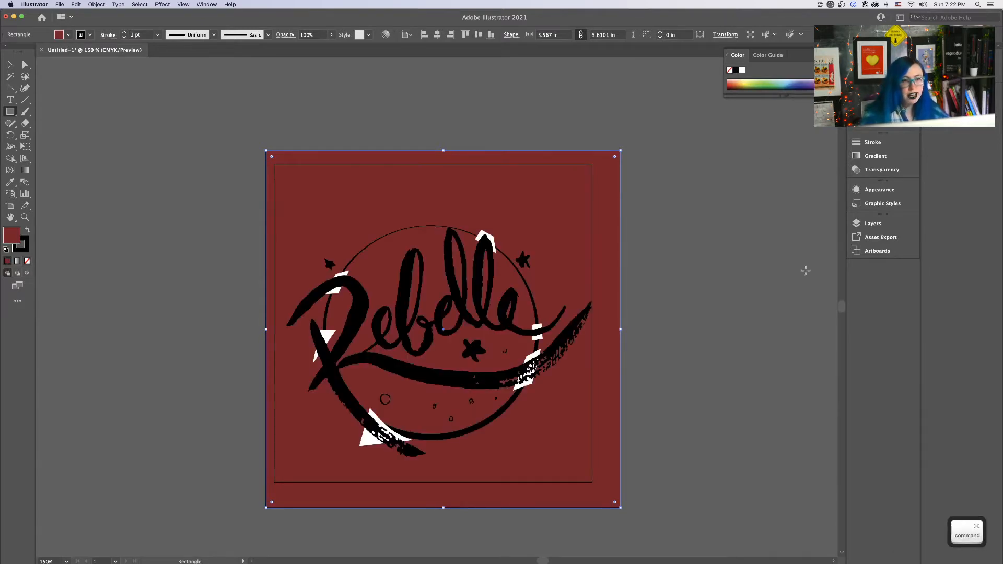
key(alt)
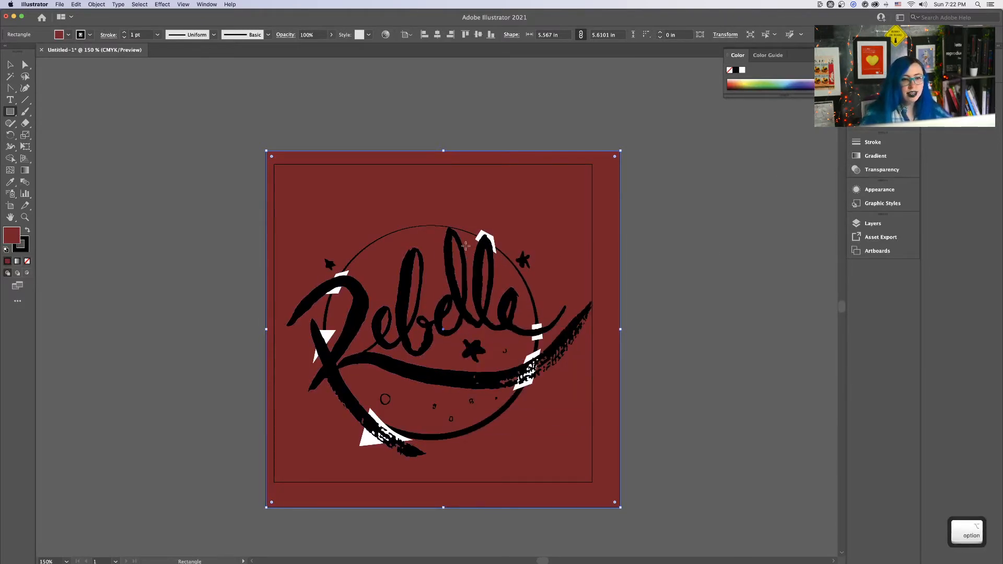
Expand the appearance of the variable-width circle behind the lettering into a filled shape
key(v)
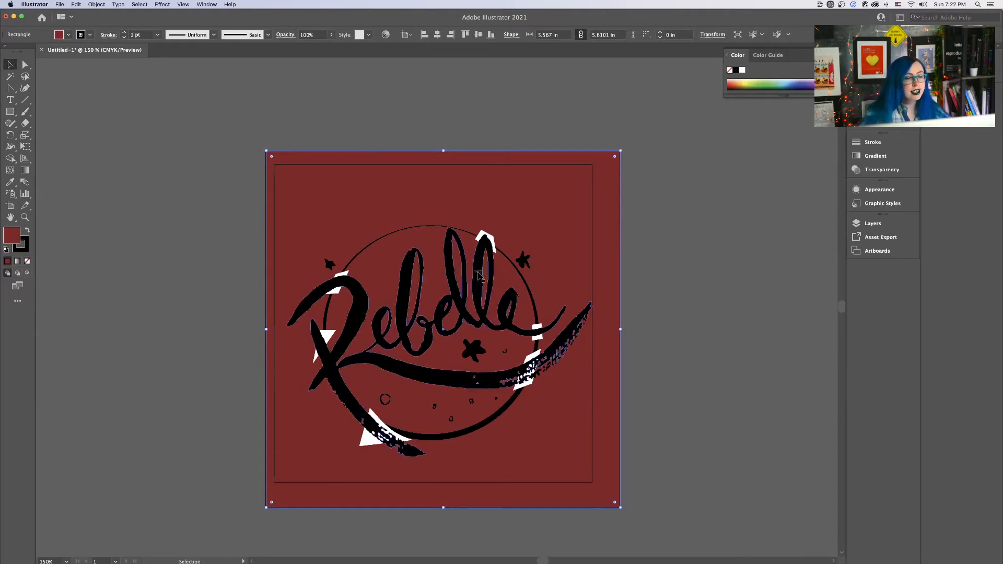
click(468, 229)
key(ctrl)
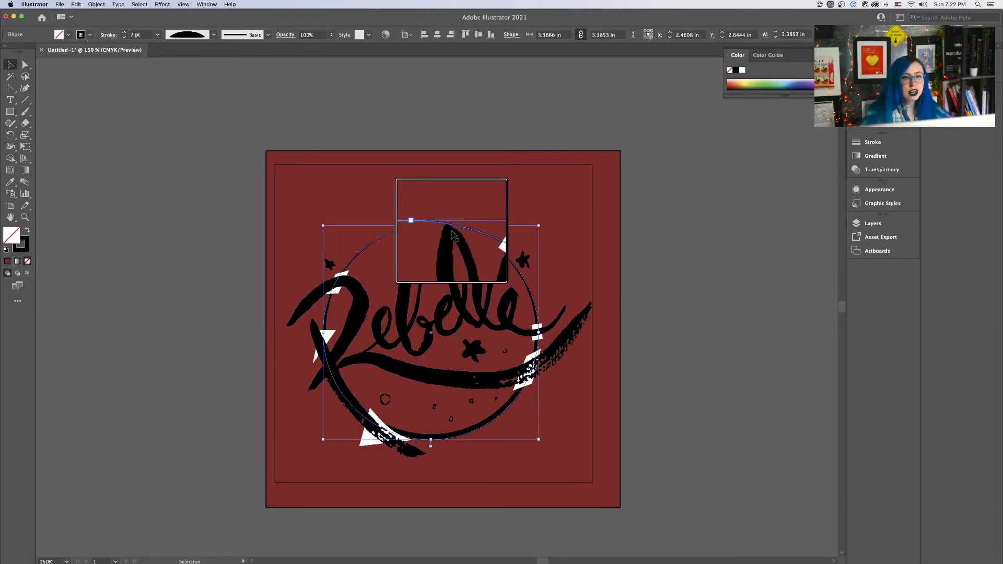
key(alt)
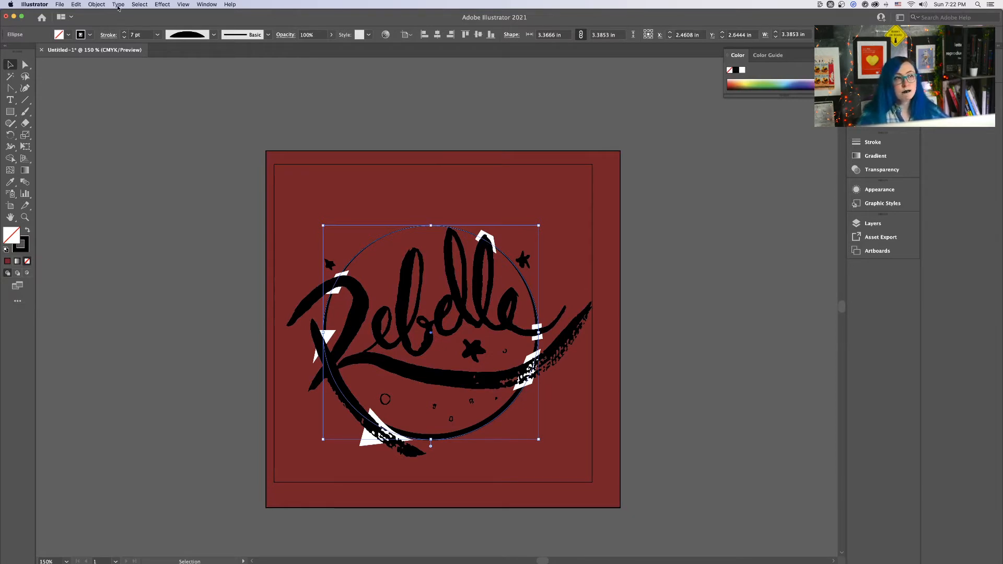
click(91, 5)
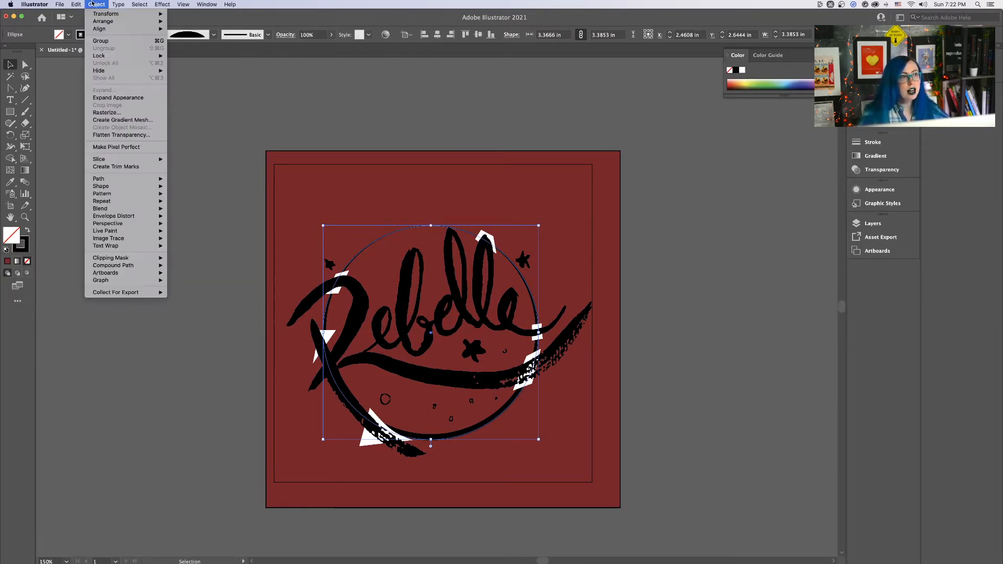
click(118, 97)
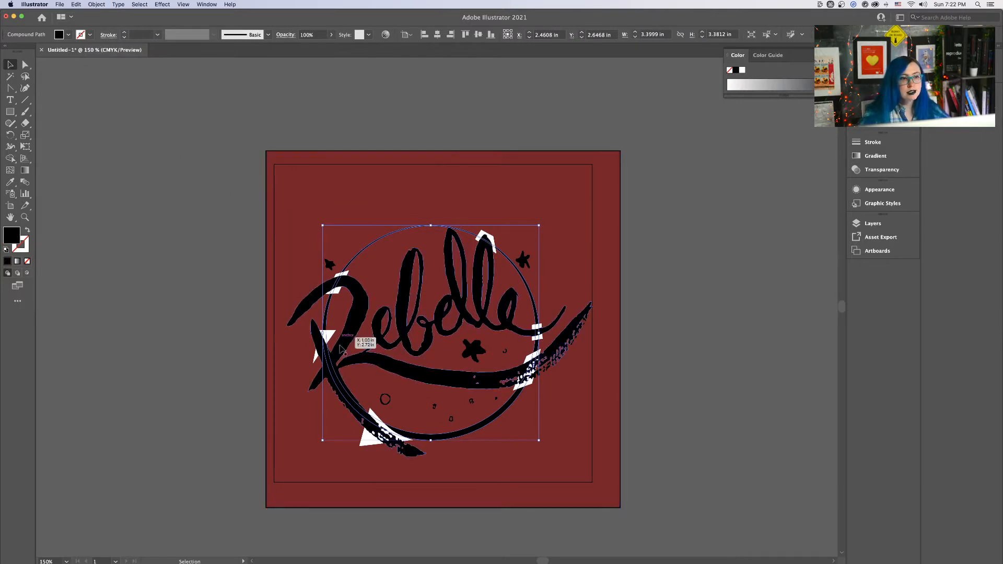
scroll(448, 432, up, 3)
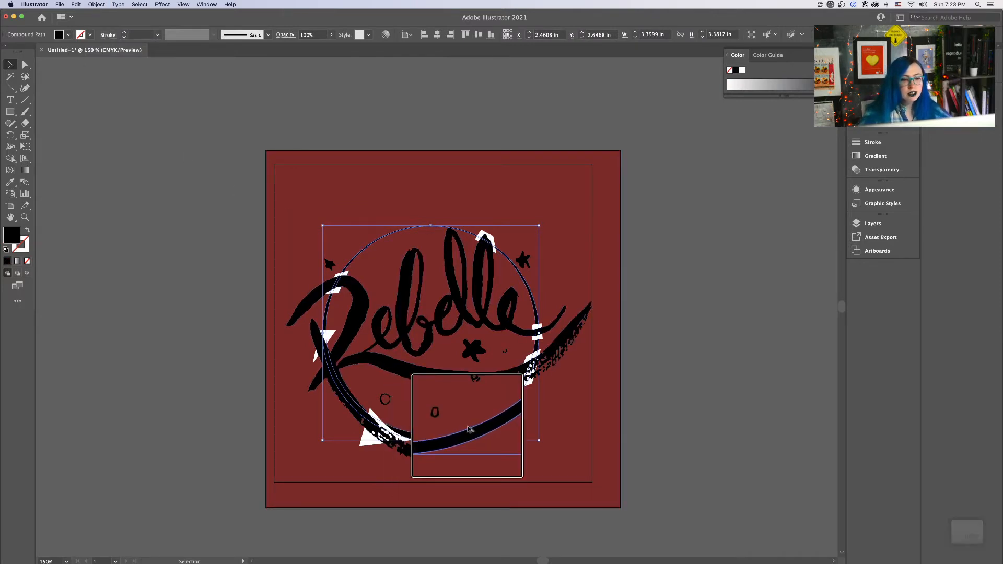
key(super)
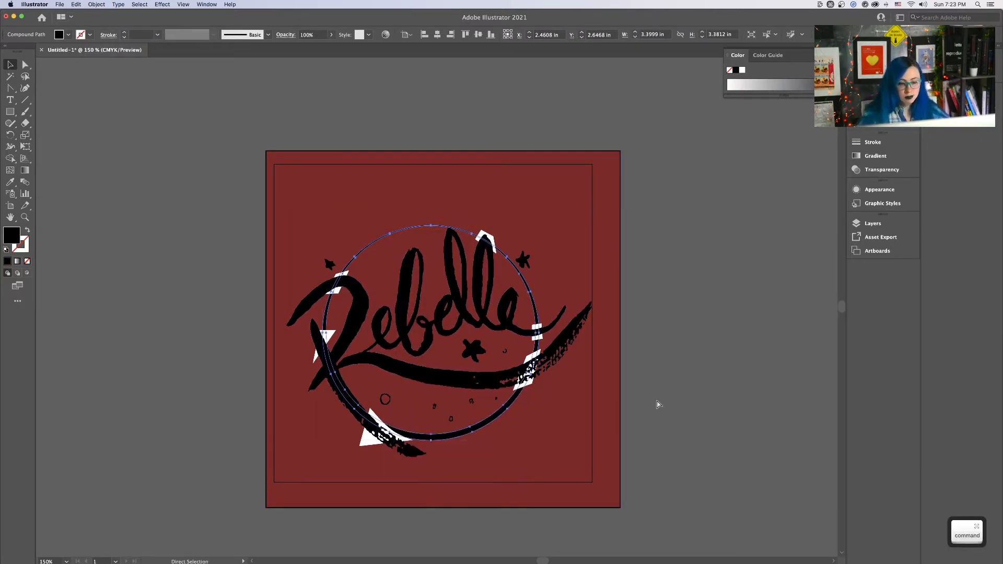
Subtract the white mask at the tip of the second l from the expanded circle with Pathfinder's Minus Front
key(super+equal)
key(super+equal)
drag(580, 199, 475, 293)
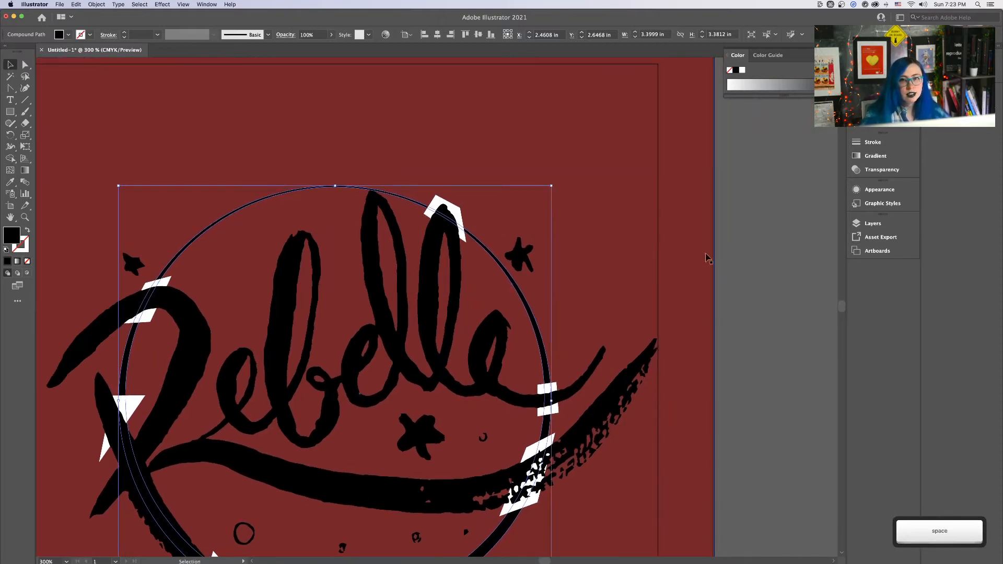
click(434, 206)
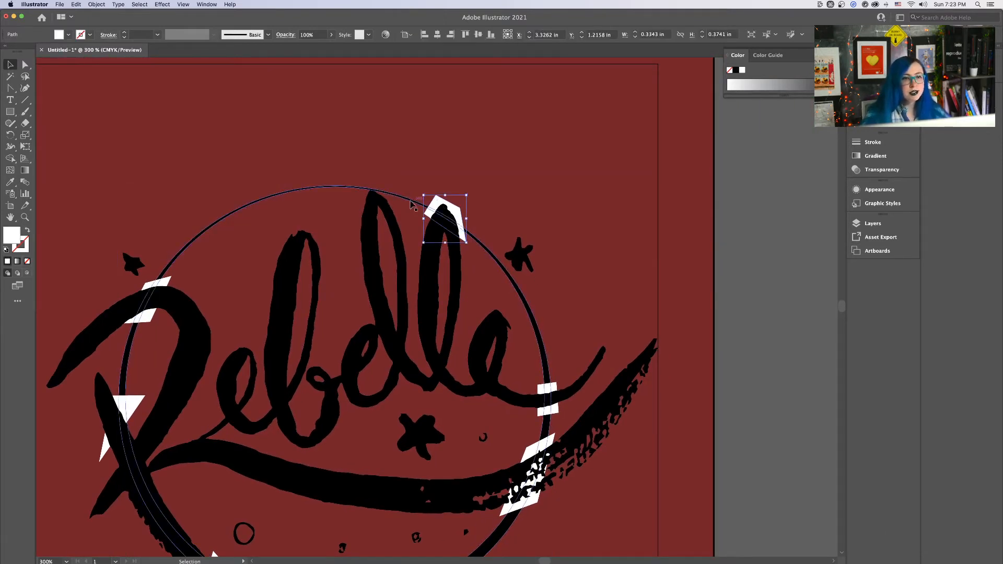
shift+click(405, 201)
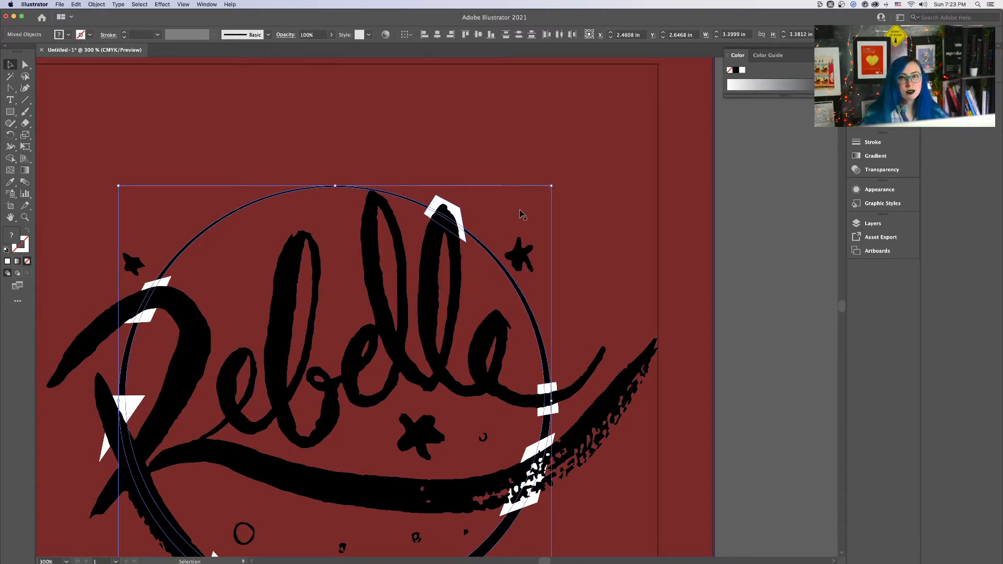
click(202, 3)
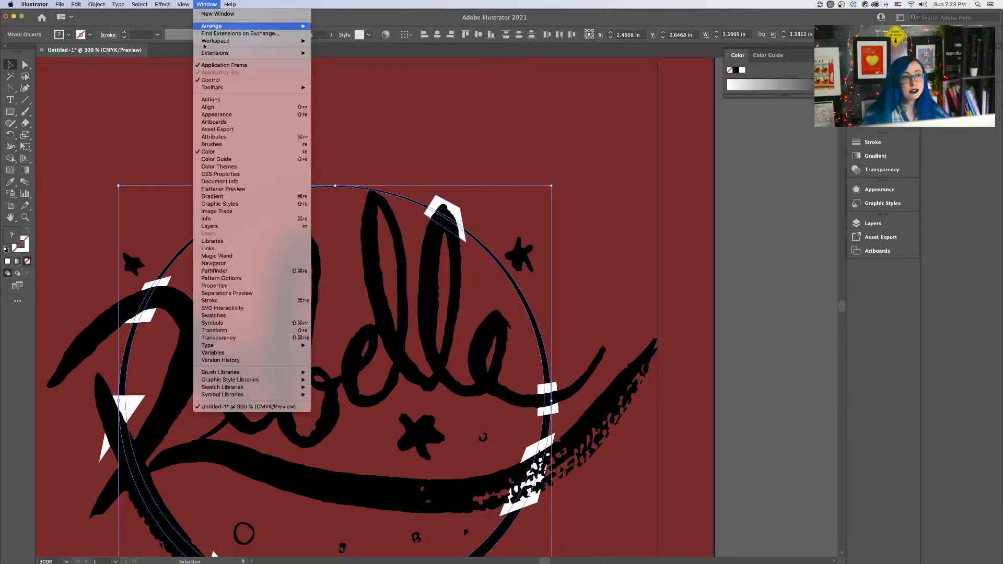
click(215, 271)
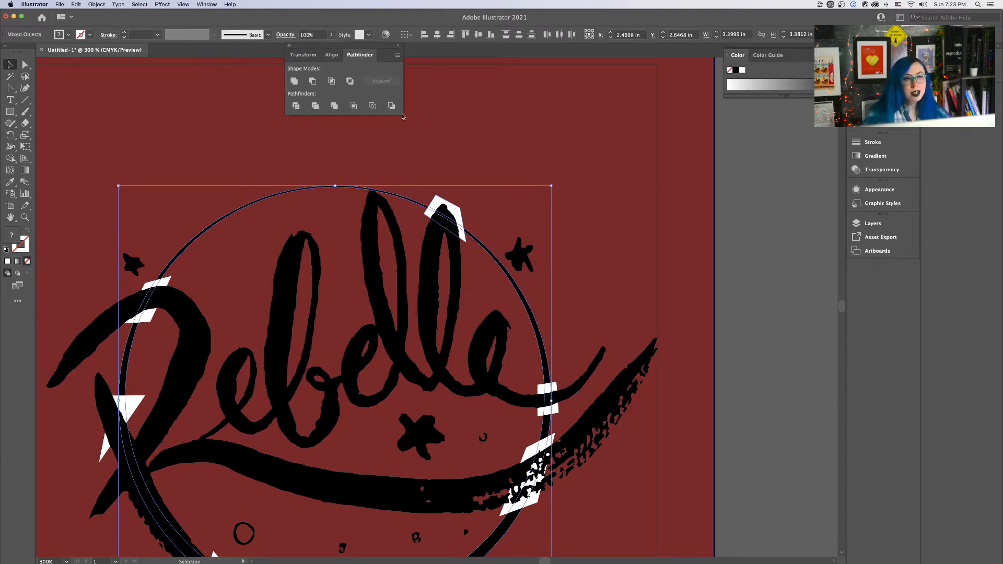
drag(379, 48, 762, 113)
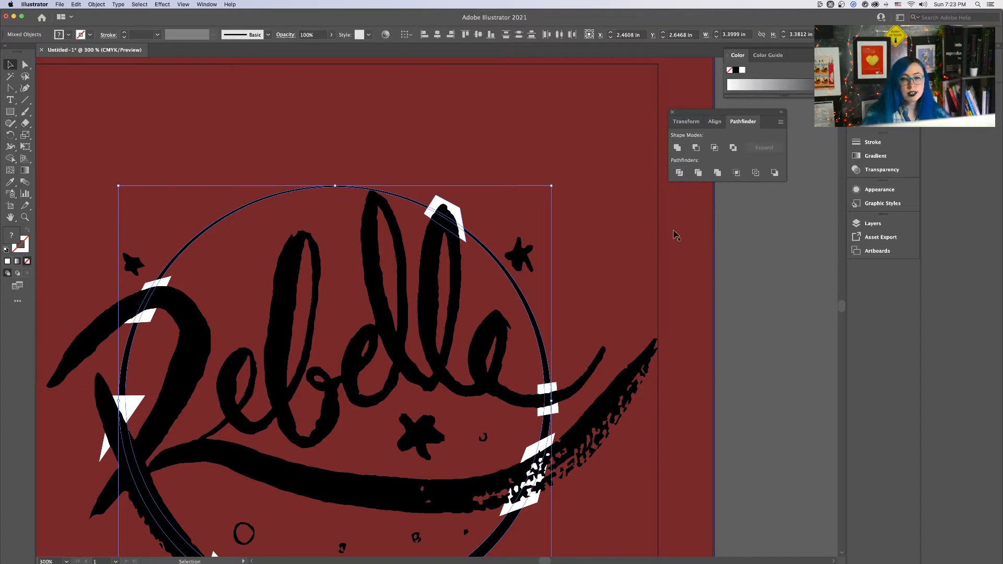
click(697, 147)
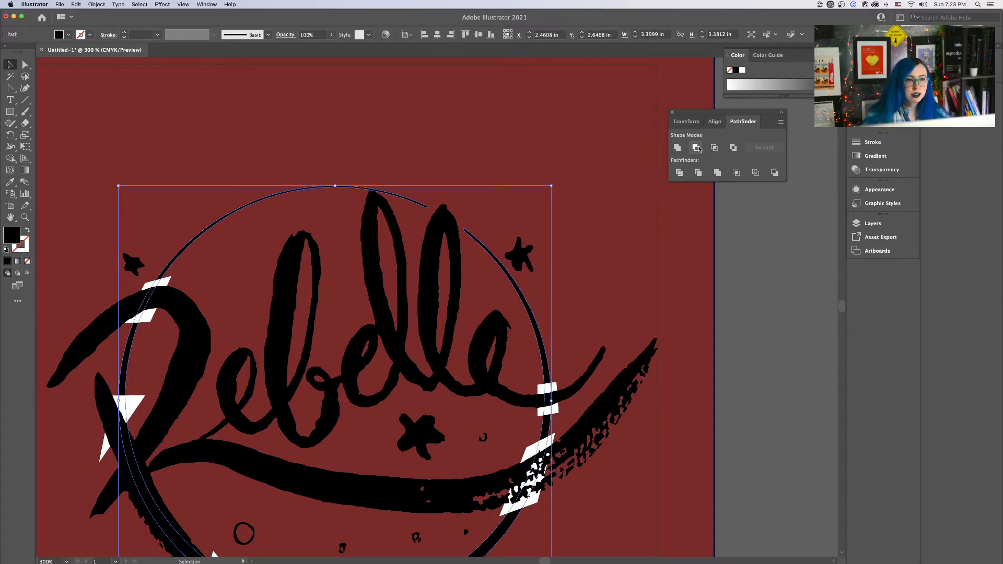
scroll(699, 149, up, 3)
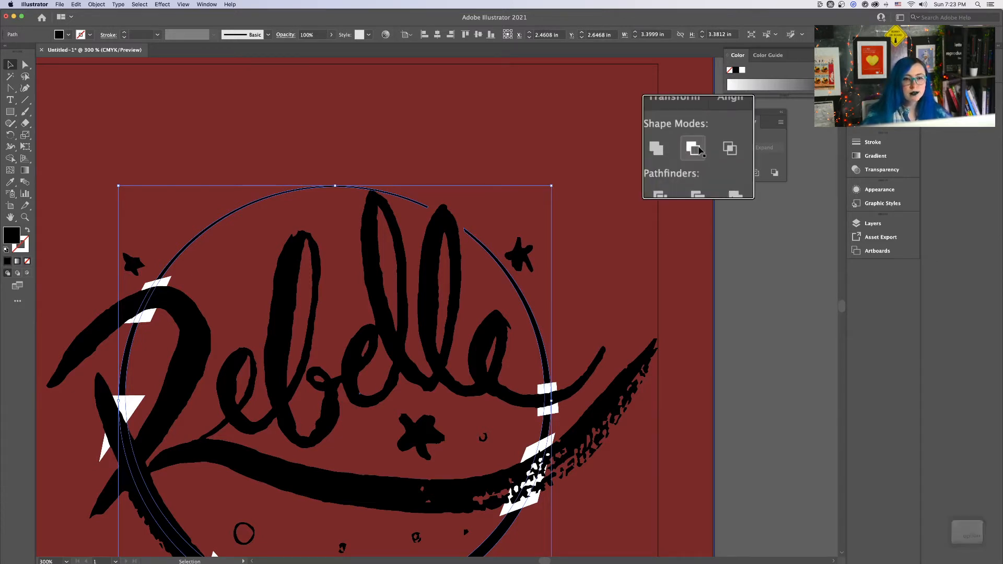
scroll(699, 149, down, 3)
scroll(452, 215, up, 3)
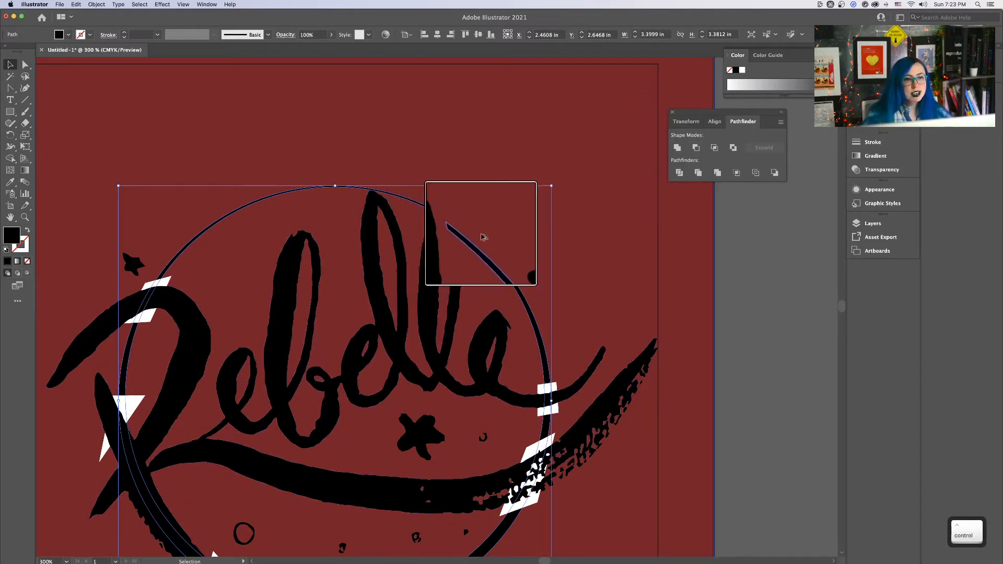
scroll(482, 238, down, 3)
click(786, 343)
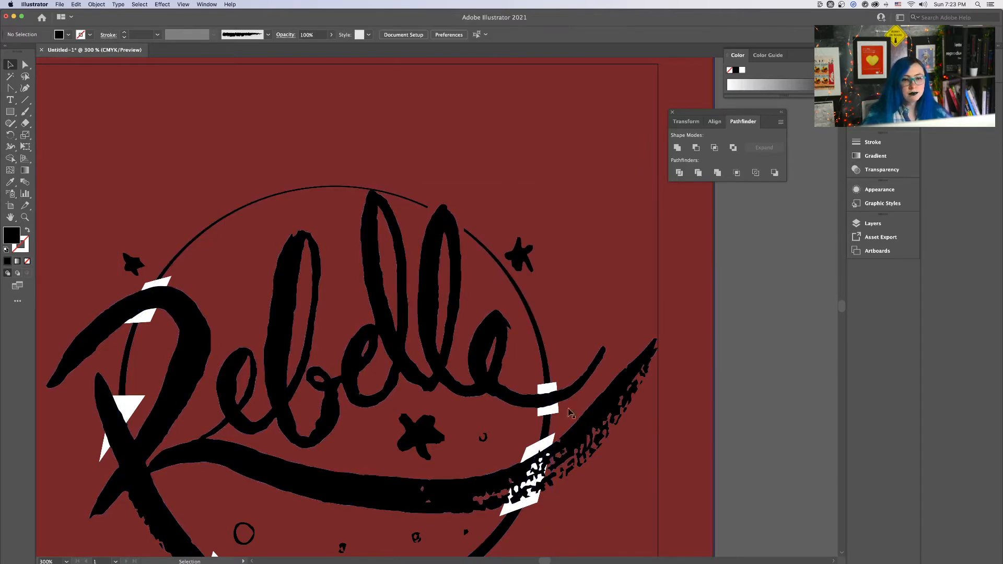
Cut the white mask around the final e's tail out of the circle with Minus Front
click(550, 389)
shift+click(544, 354)
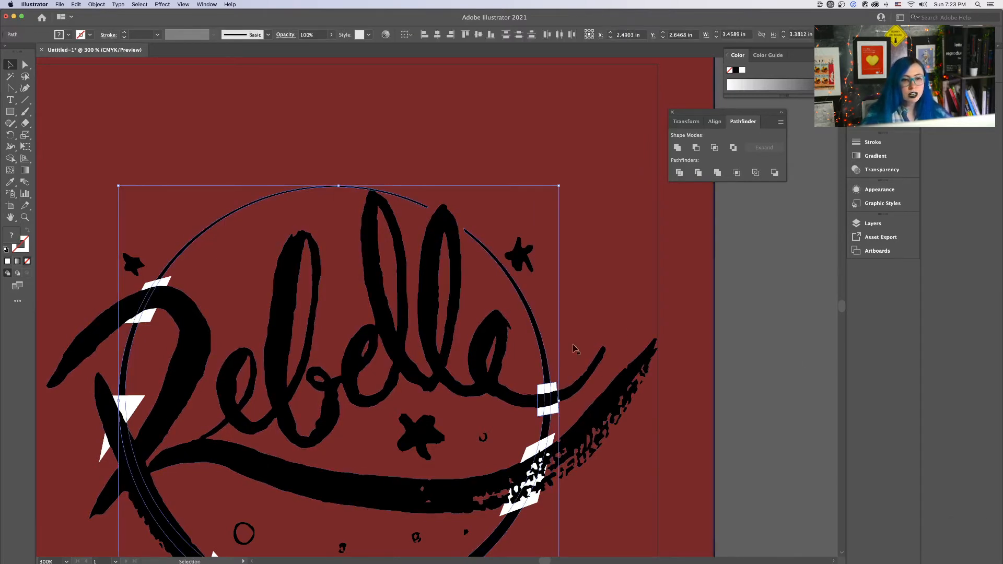
click(697, 149)
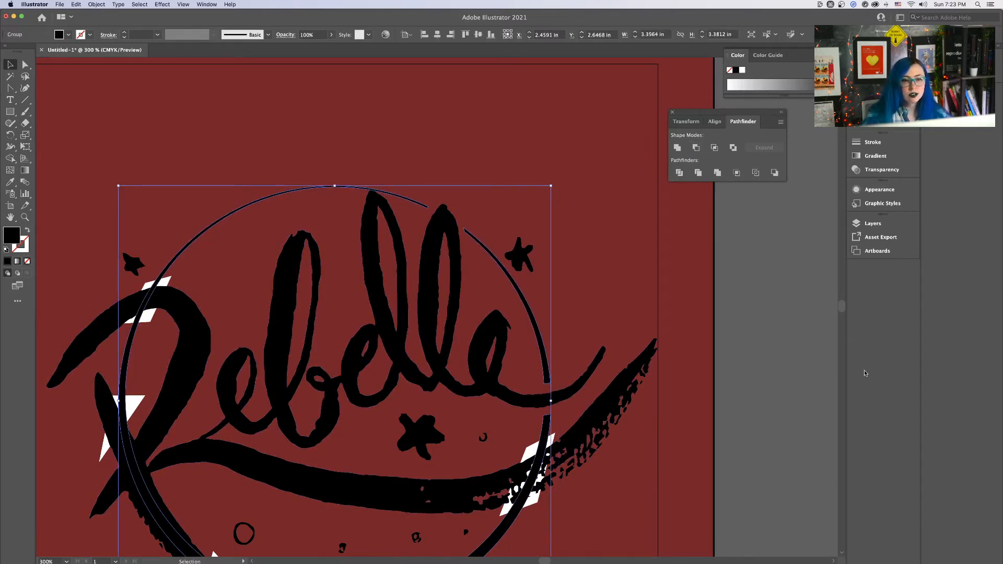
click(700, 291)
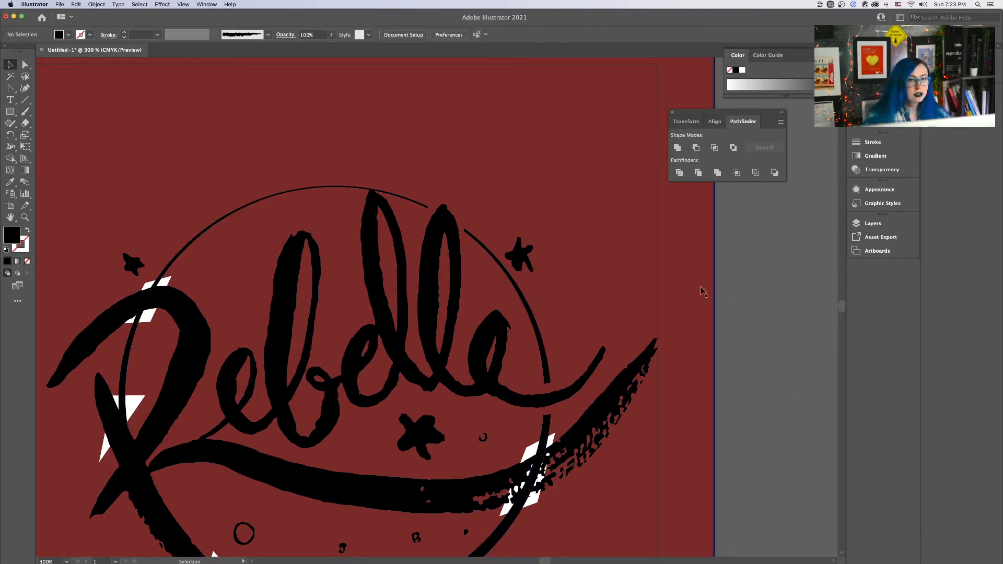
Try to subtract all the remaining white masks from the circle at once with Minus Front
key(space)
drag(575, 467, 617, 314)
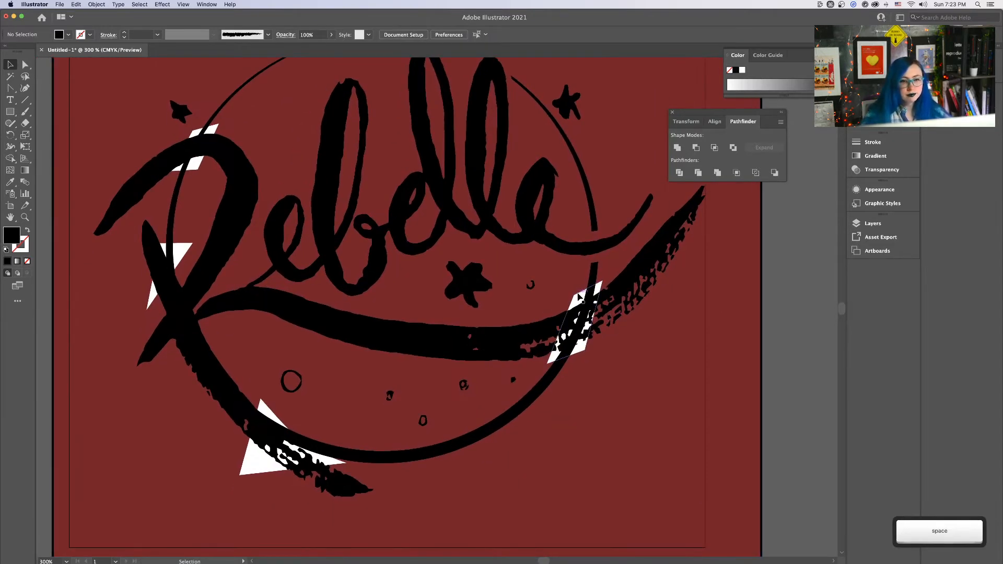
click(581, 296)
shift+click(253, 465)
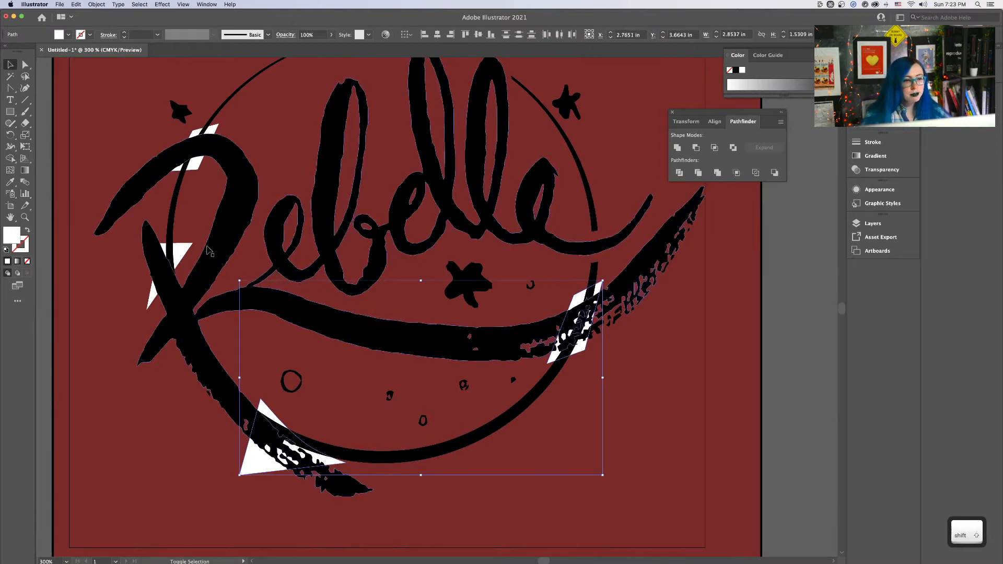
shift+click(187, 253)
shift+click(214, 114)
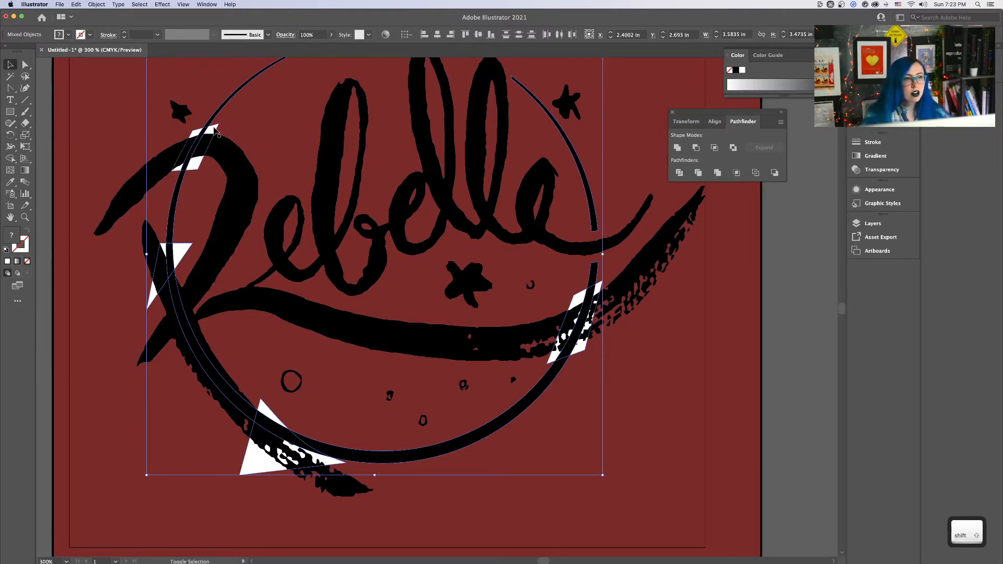
shift+click(214, 129)
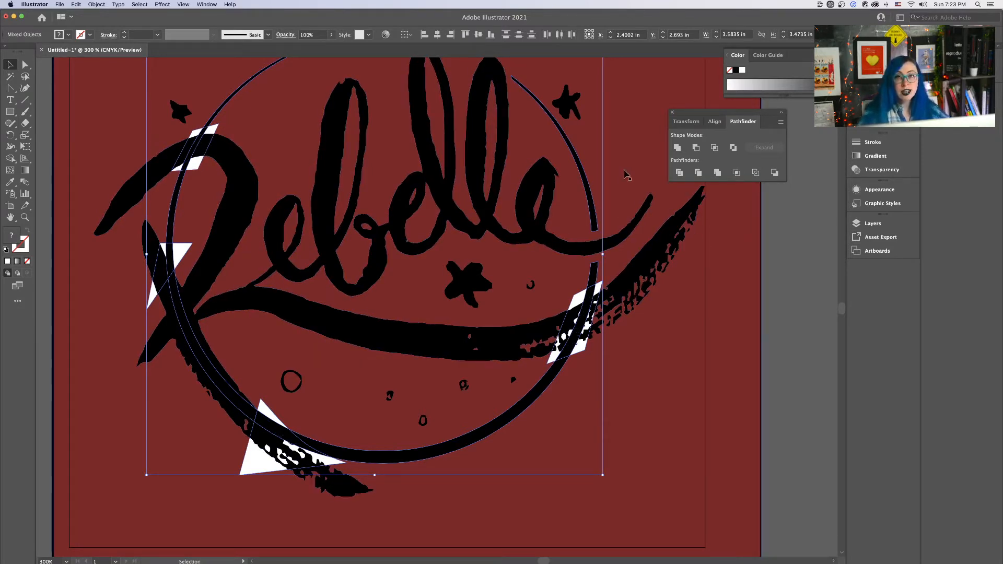
click(697, 149)
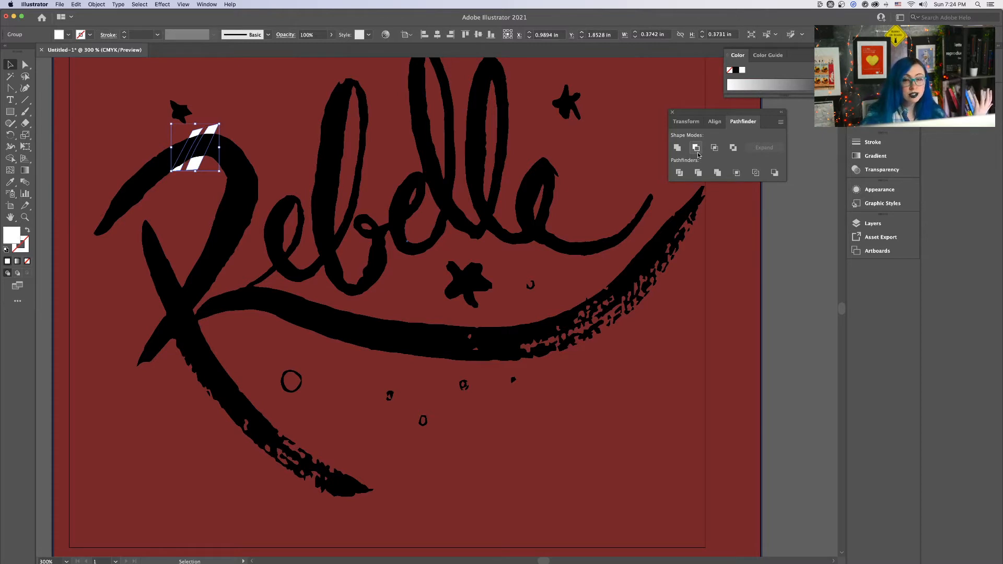
key(super+z)
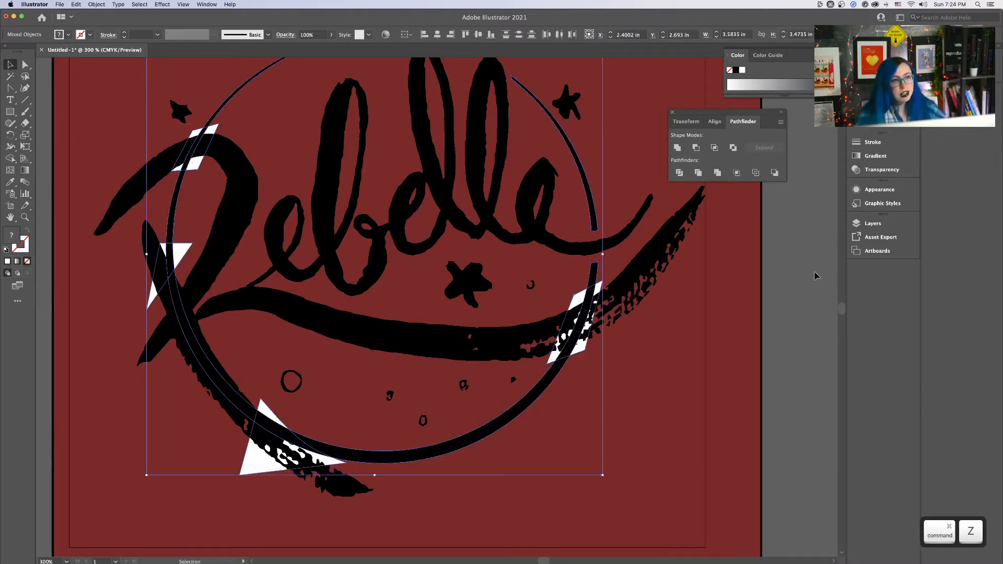
click(808, 297)
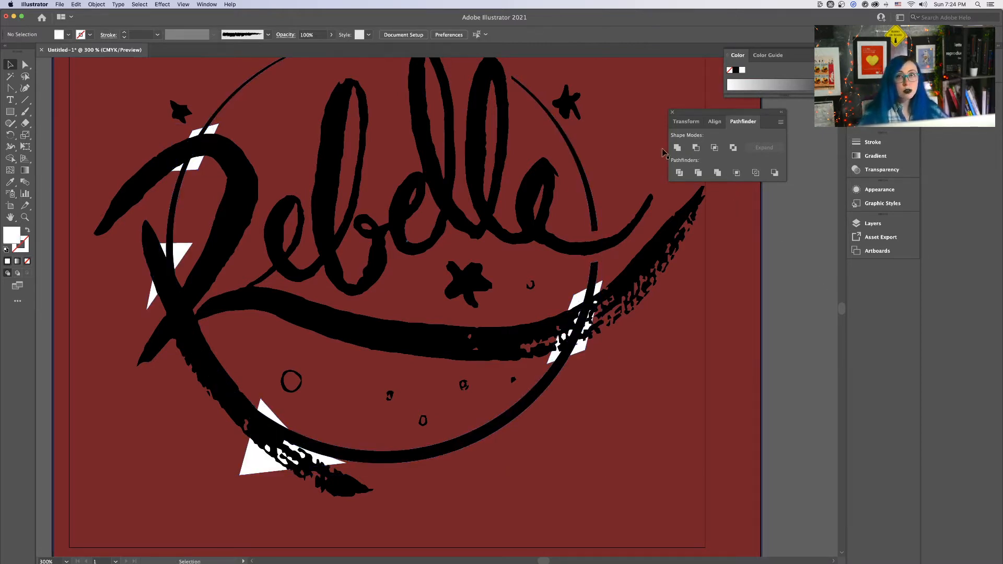
Try to subtract only the white mask at the dry-brush underline from the circle with Minus Front
click(588, 295)
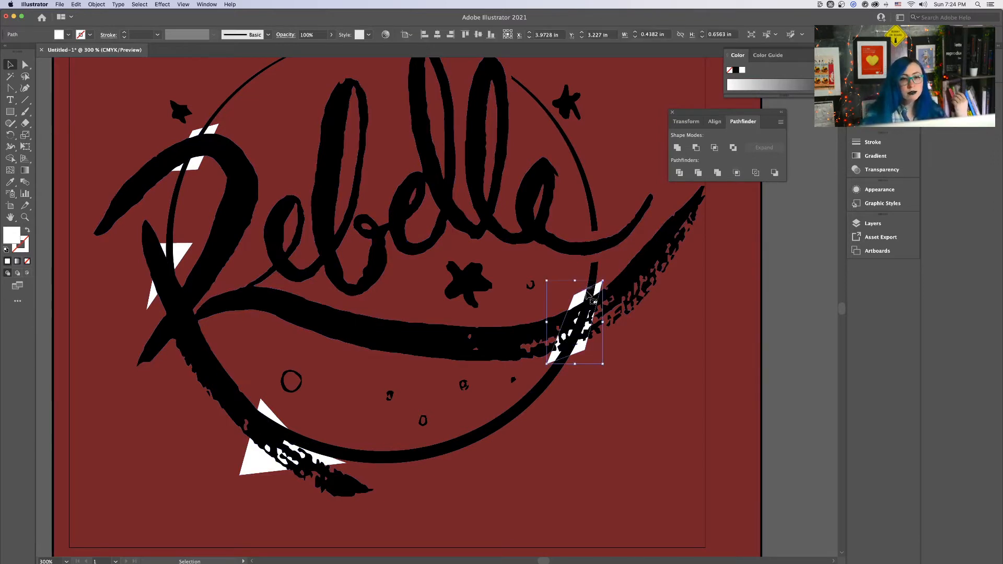
shift+click(596, 270)
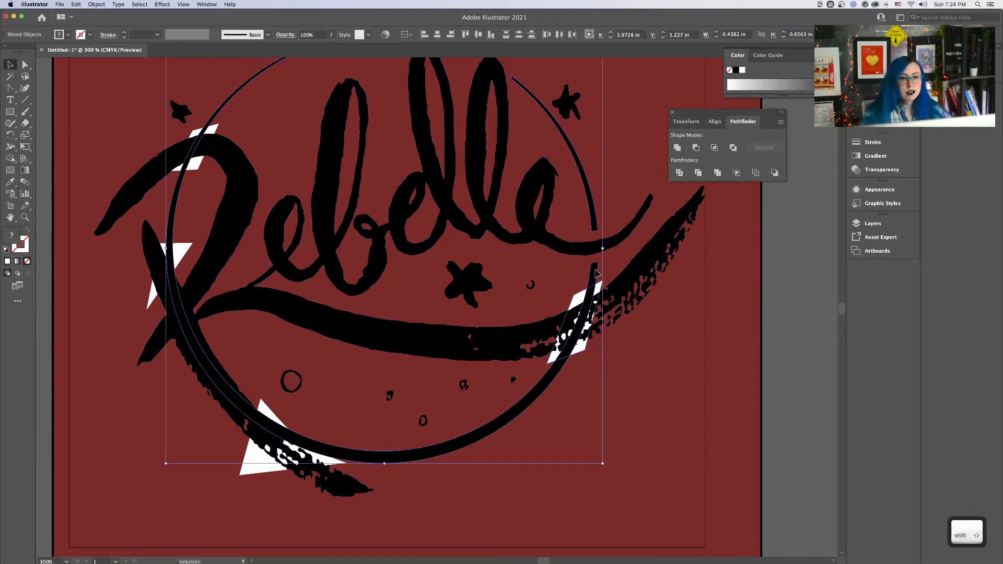
click(696, 148)
key(super+z)
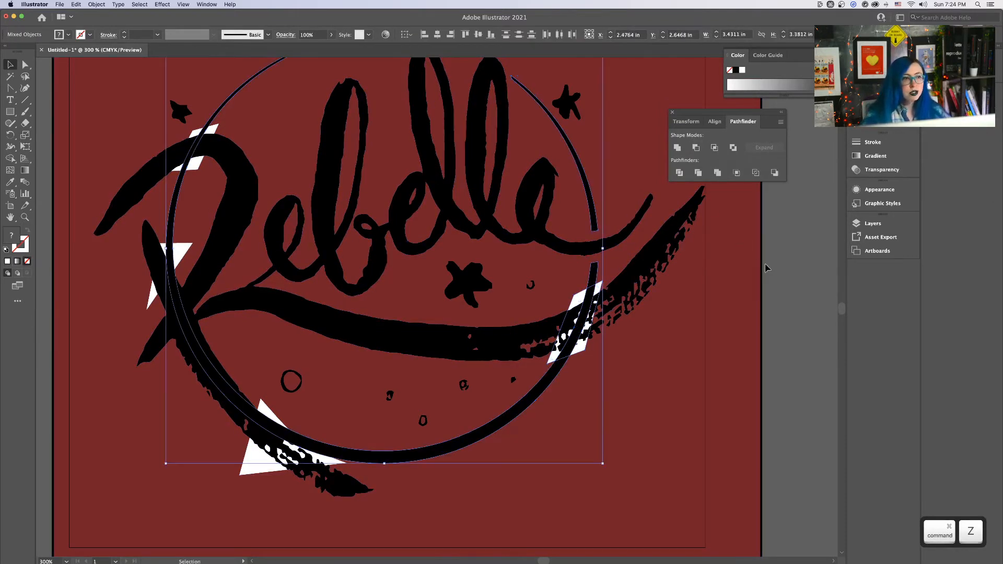
click(764, 267)
Select the four remaining white masks and bring them in front of the lettering and circle
click(589, 287)
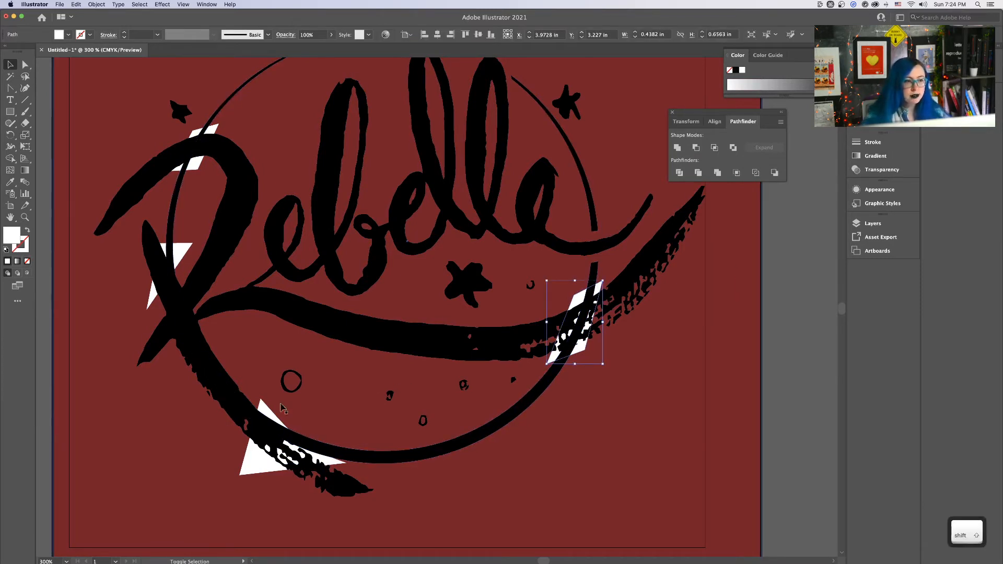
shift+click(269, 444)
shift+click(178, 245)
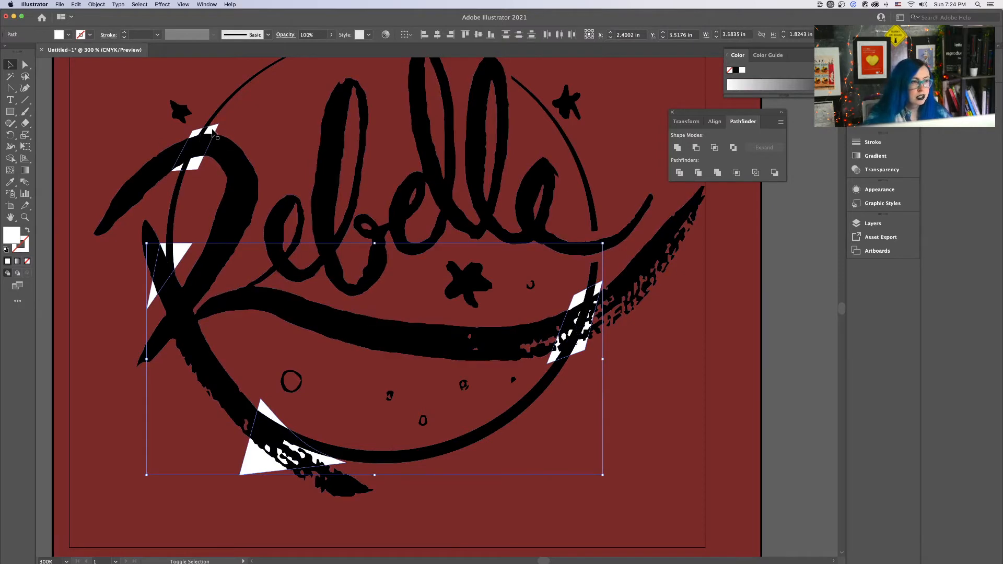
shift+click(194, 162)
key(super+shift+bracketright)
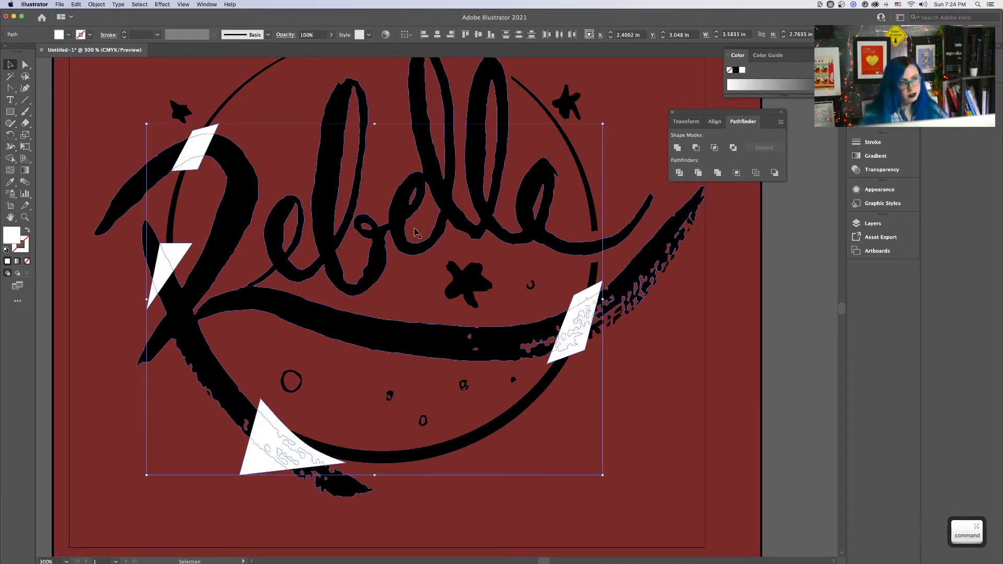
Try to subtract all four remaining white masks from the circle in one go with Minus Front
shift+click(529, 92)
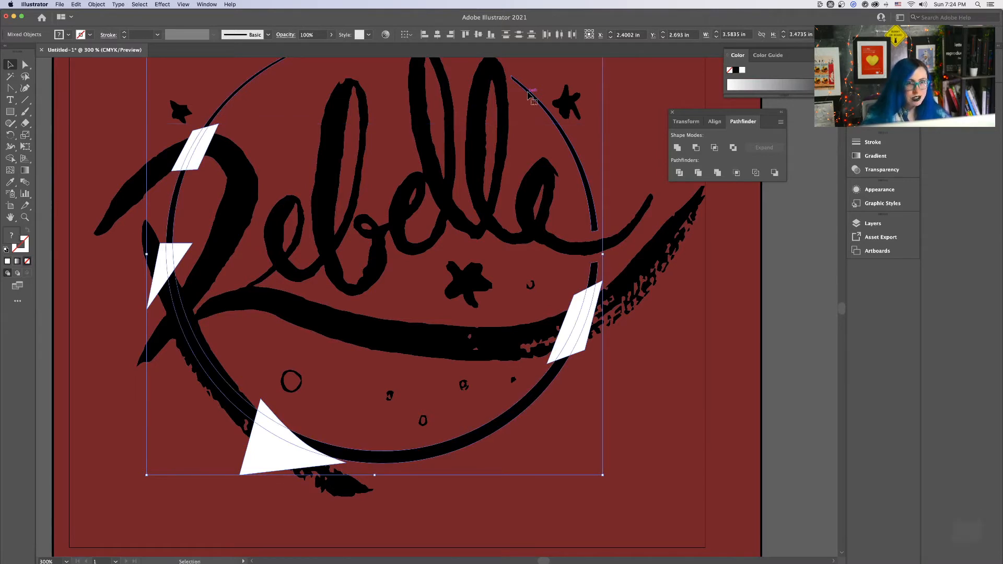
scroll(202, 140, up, 3)
scroll(211, 136, down, 3)
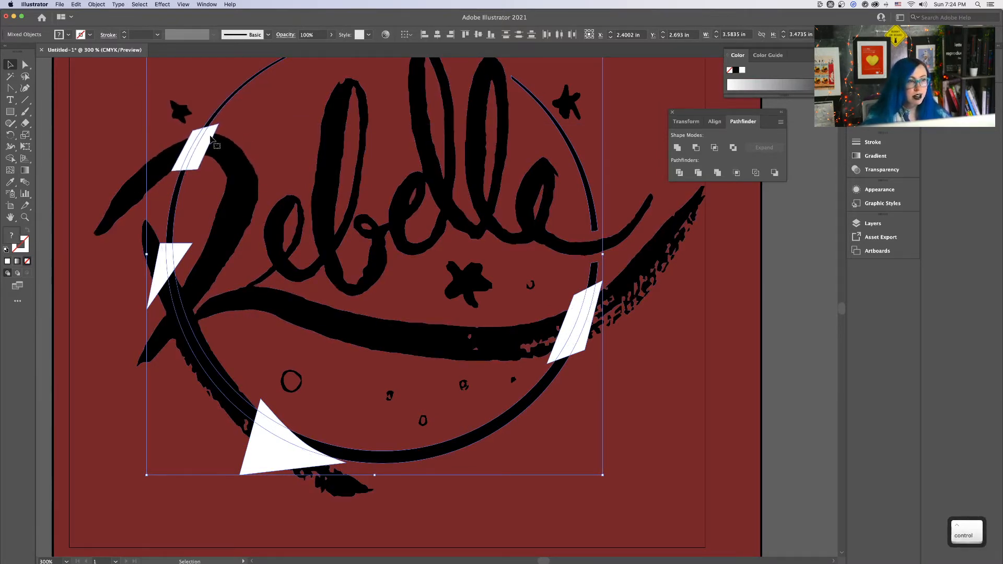
click(696, 149)
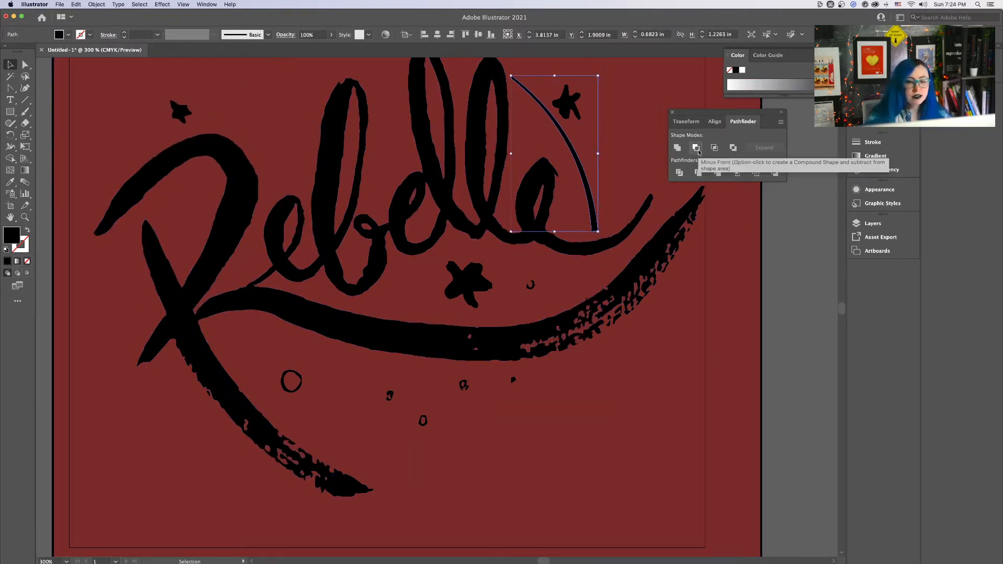
key(super+z)
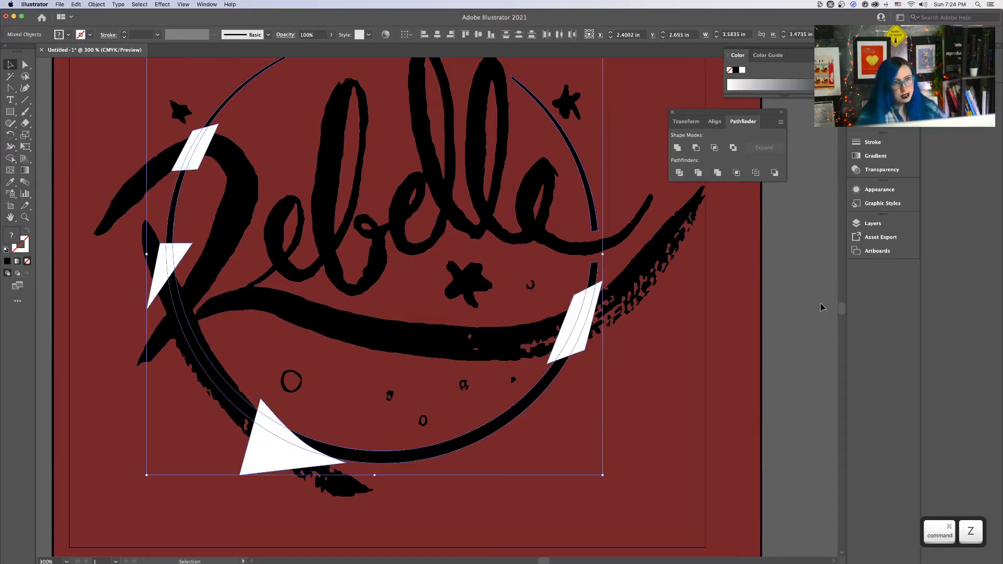
key(super+z)
Try to cut just the white mask at the dry-brush underline out of the still-grouped circle with Minus Front
click(580, 297)
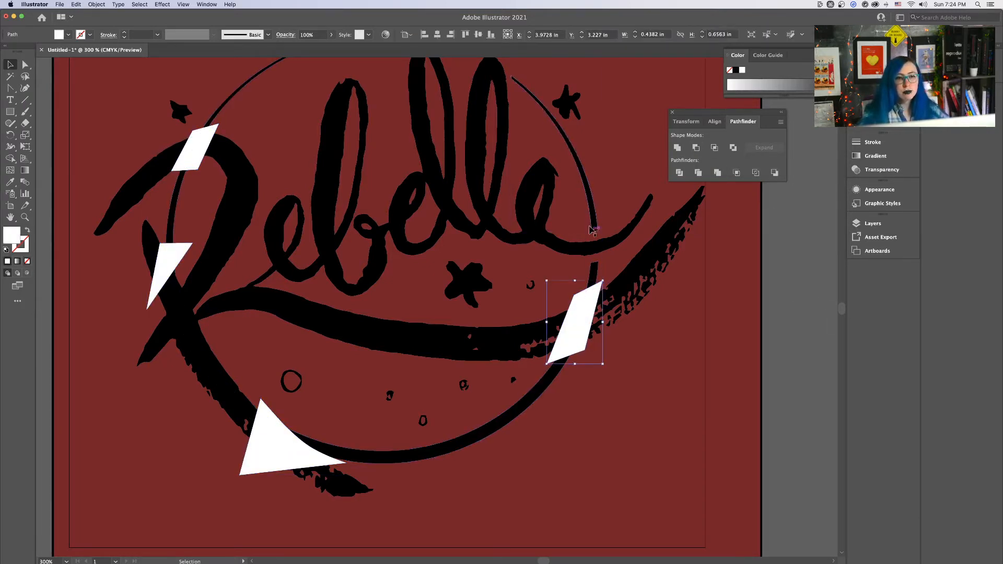
shift+click(591, 208)
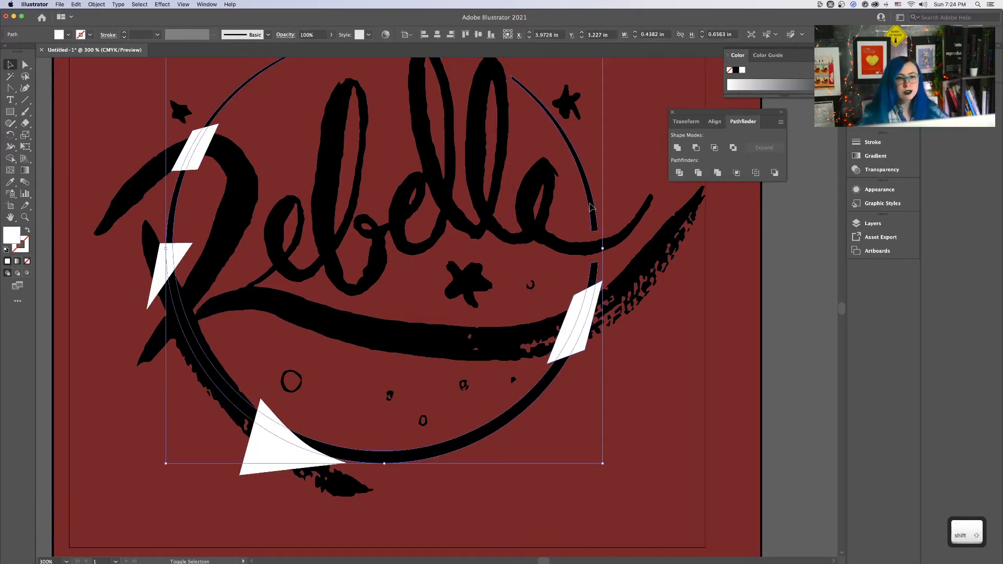
click(691, 177)
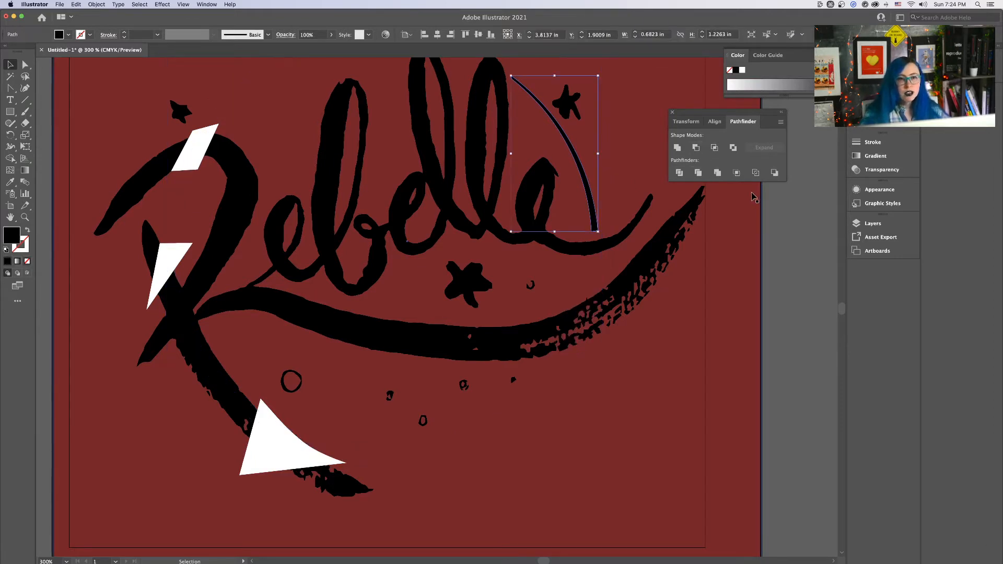
key(super+z)
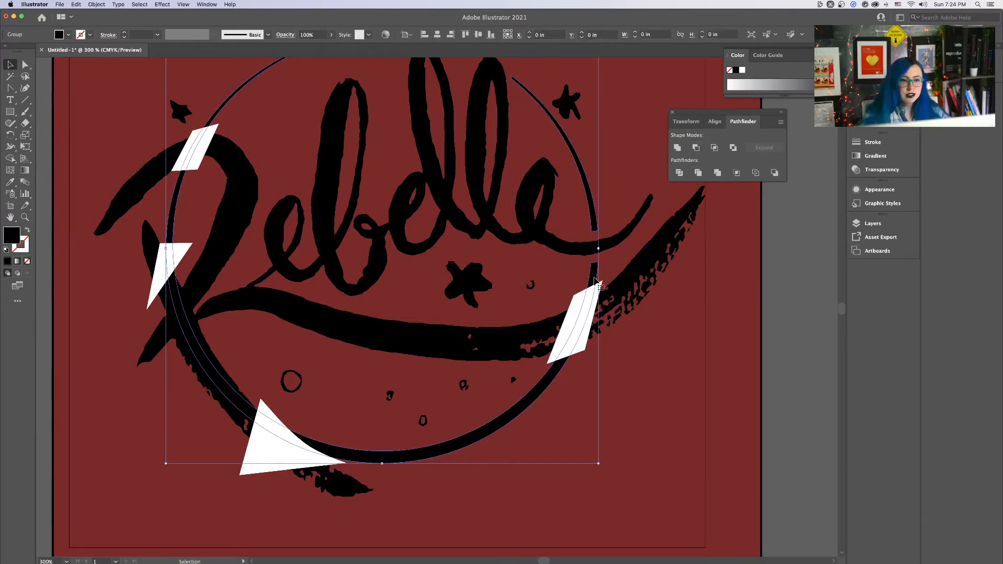
Ungroup the circle into its separate arc pieces
key(super+shift+g)
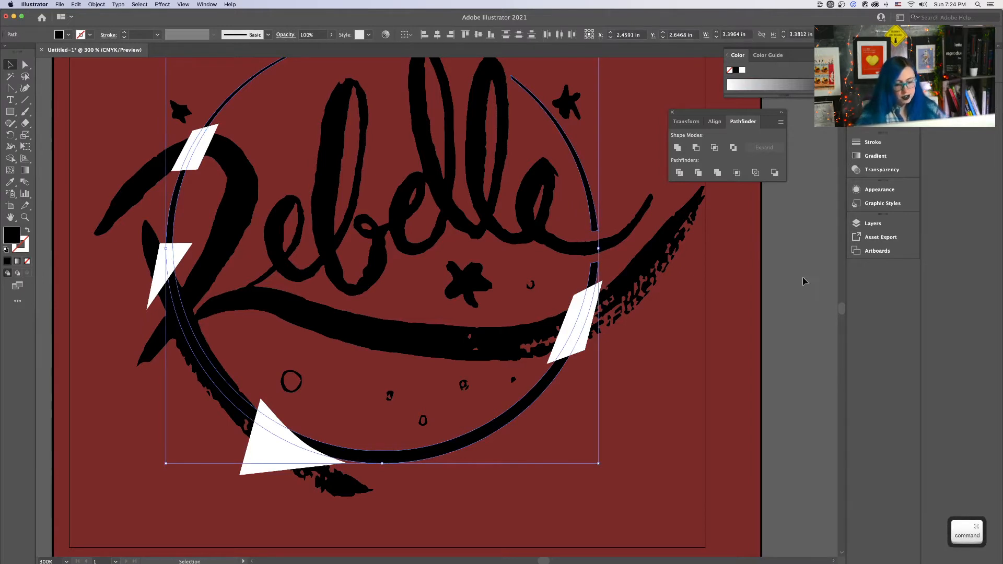
scroll(687, 285, up, 5)
scroll(698, 309, down, 5)
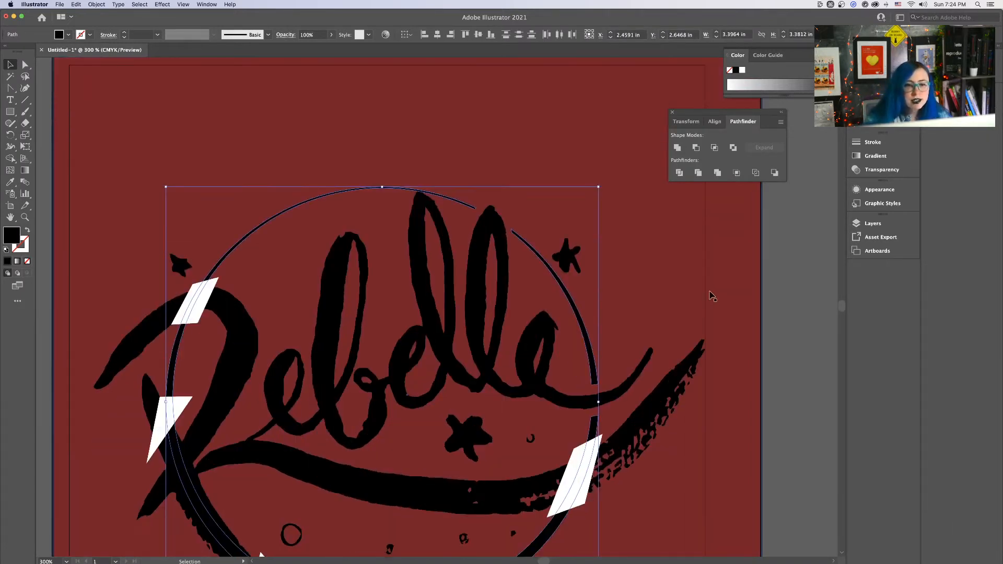
Subtract the white mask at the dry-brush underline from the large circle arc with Minus Front, and ungroup the result
click(611, 348)
click(596, 362)
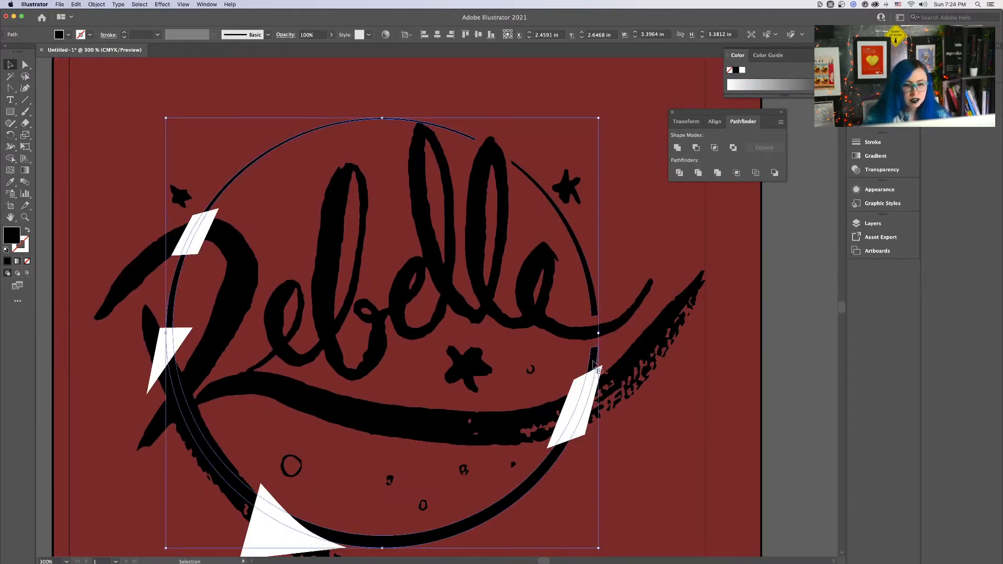
shift+click(579, 396)
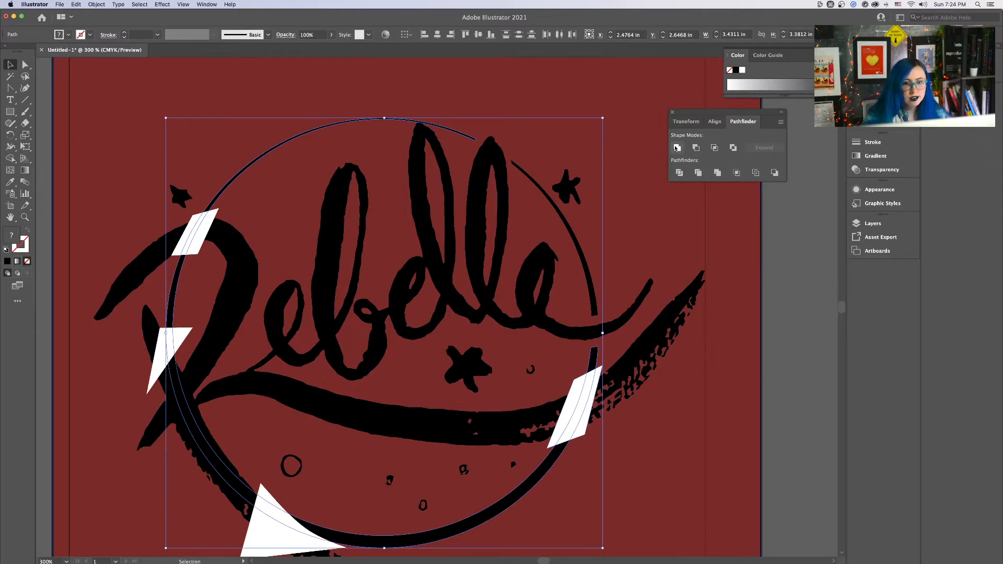
click(695, 148)
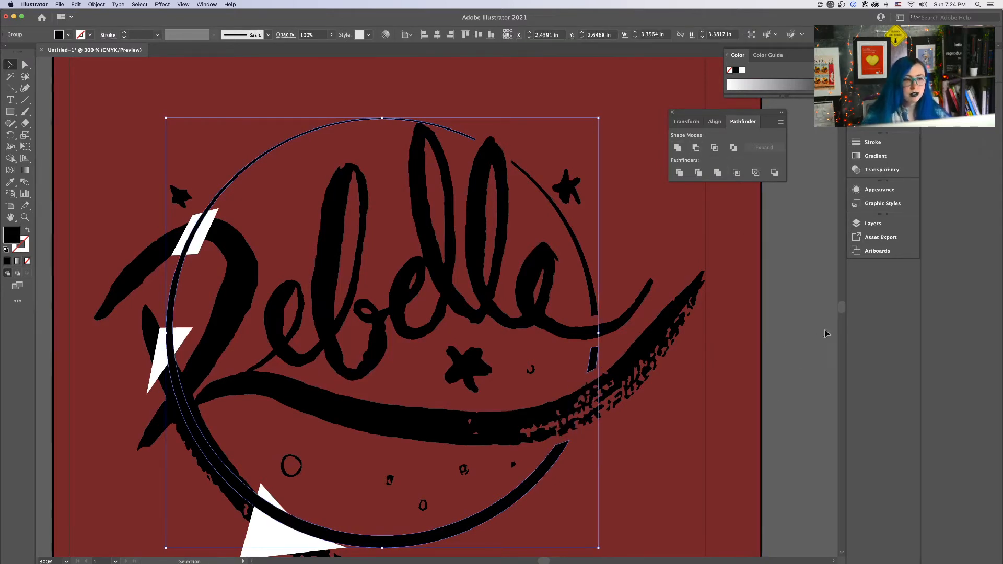
key(shift+super+g)
click(791, 344)
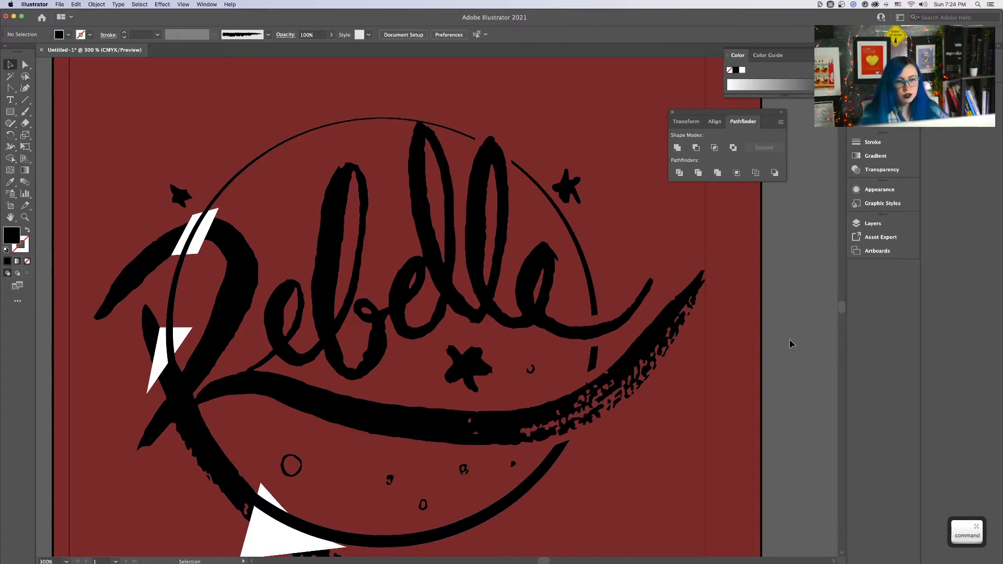
Bring the white mask at the end of the R's leg to the front and subtract it from the circle arc with Minus Front
scroll(791, 343, down, 2)
click(273, 499)
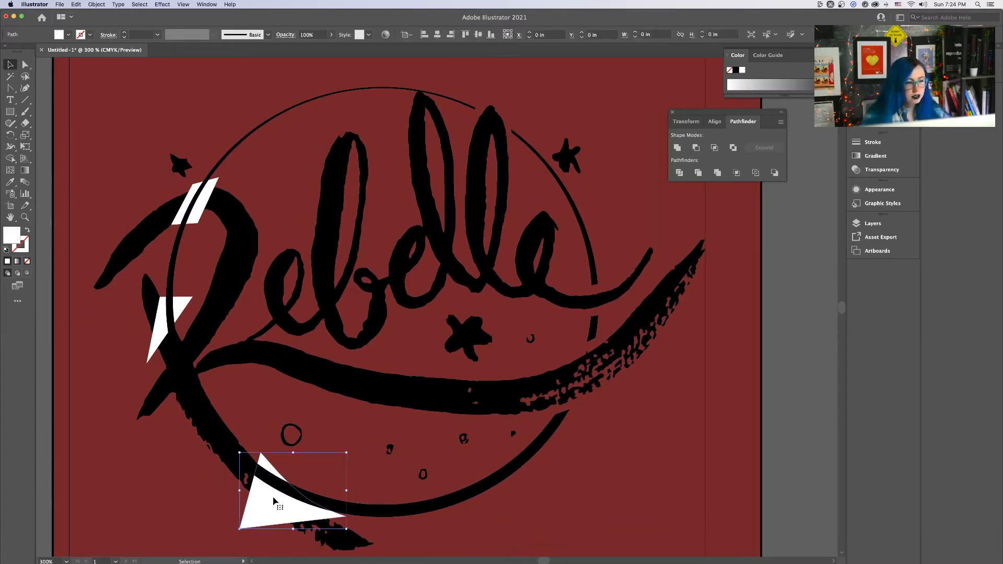
key(shift+super+bracketright)
shift+click(386, 508)
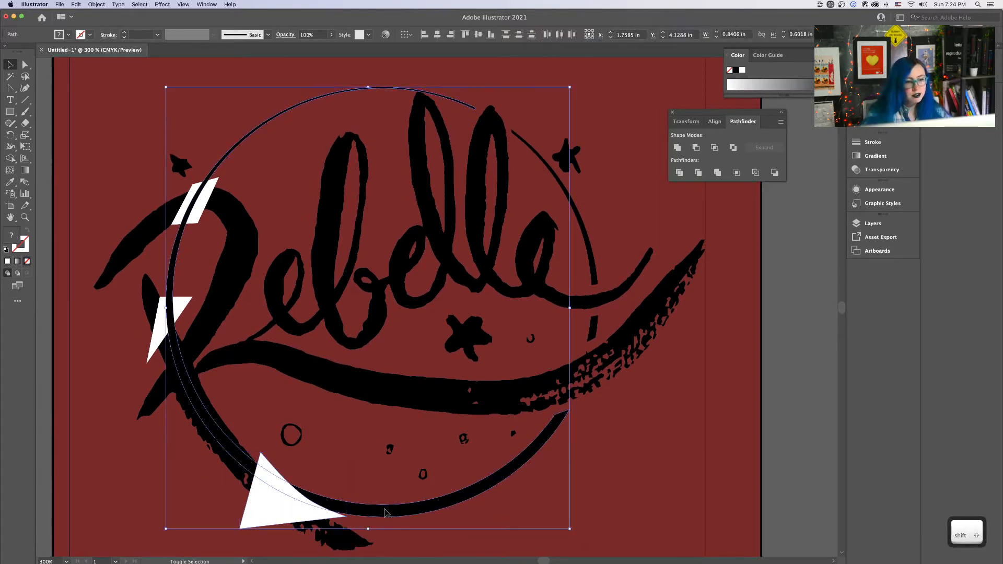
click(695, 148)
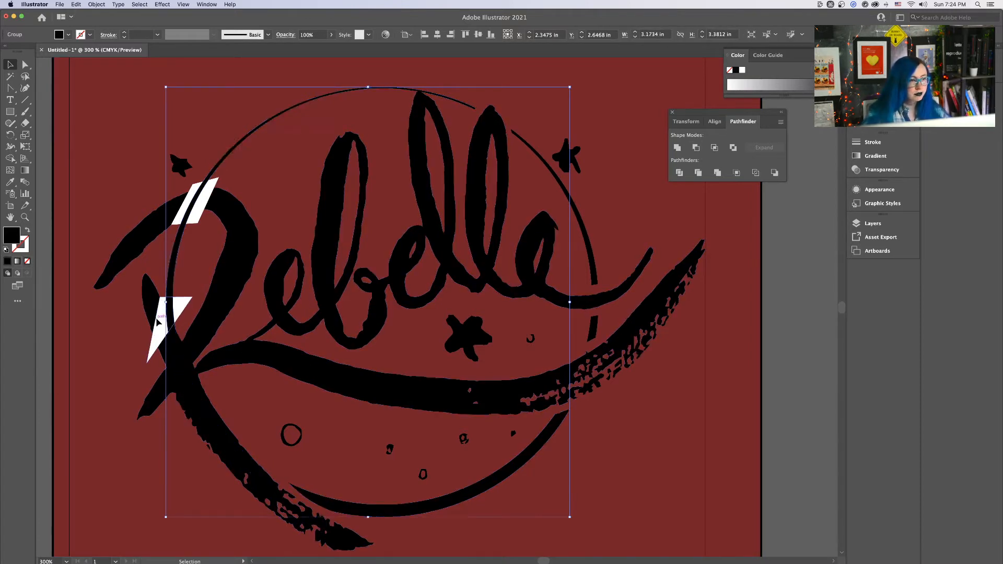
Bring the white mask at the R's stem to the front and ungroup the cut circle arcs
click(173, 316)
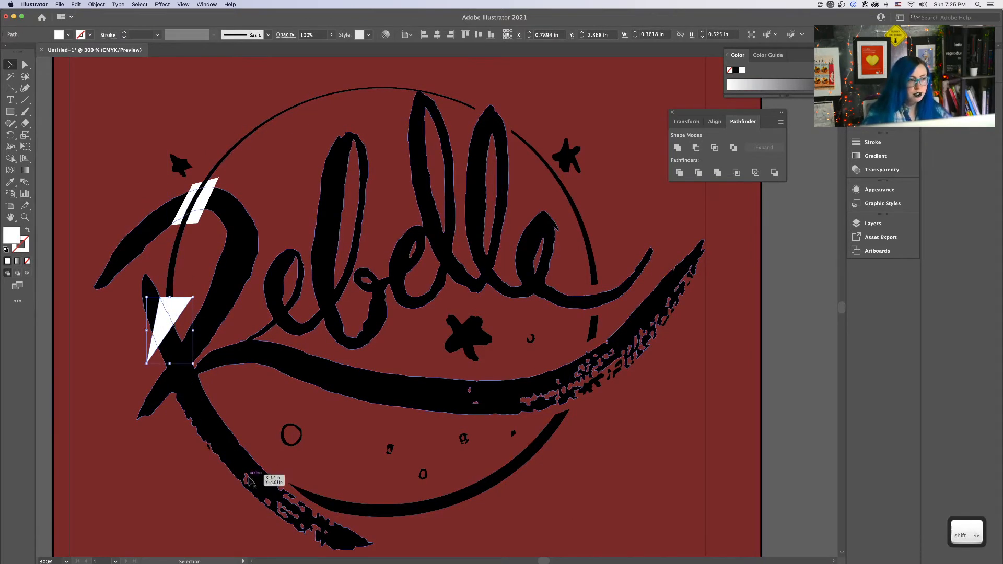
click(332, 516)
key(super+shift+g)
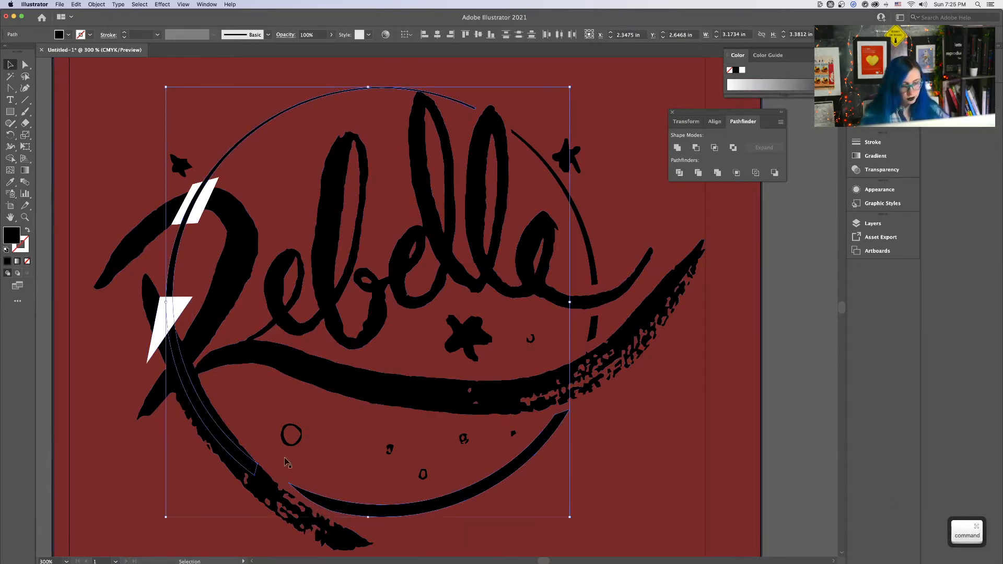
click(808, 313)
Subtract the white mask at the R's stem from the circle arc with Minus Front, and ungroup the result
shift+click(173, 305)
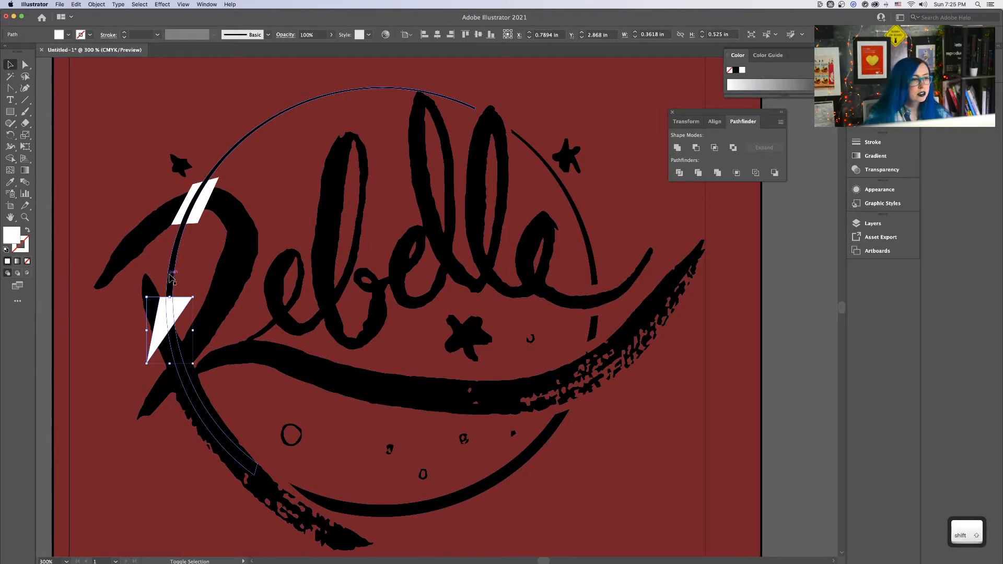
shift+click(171, 277)
click(697, 148)
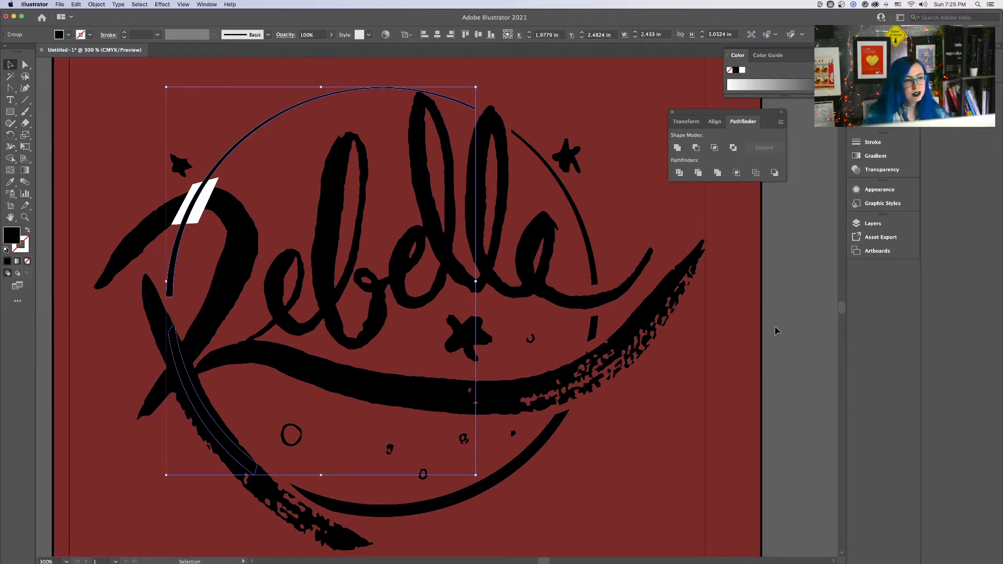
key(super+shift+g)
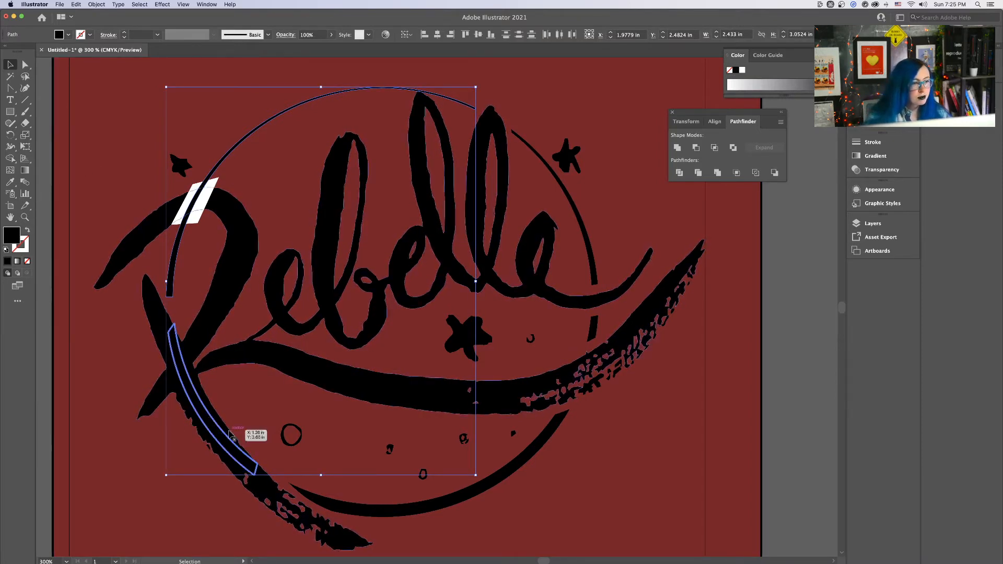
Undo the deletion of the whole upper arc and delete only the circle segment hidden behind the R's leg
key(super+z)
key(super+z)
key(super+z)
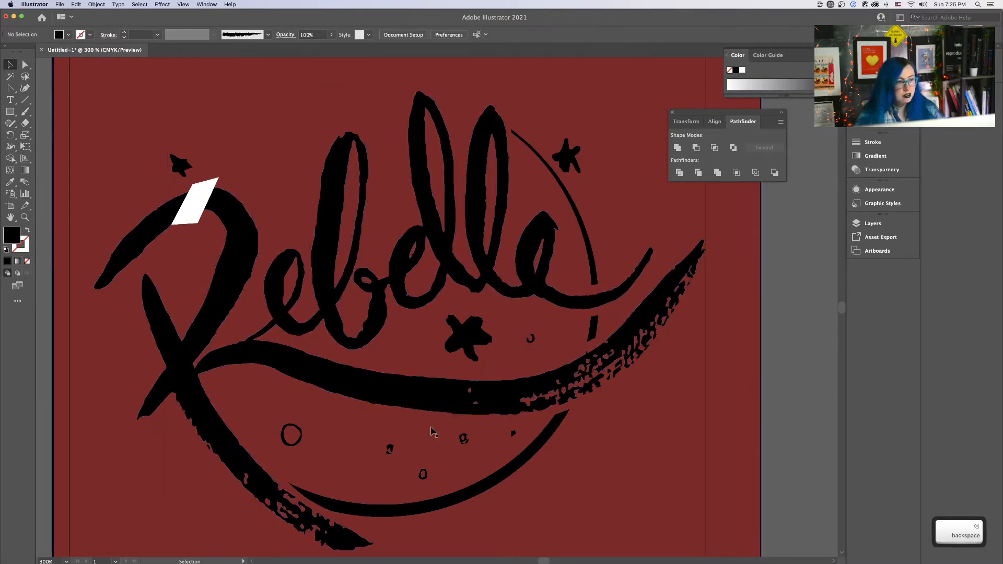
click(220, 434)
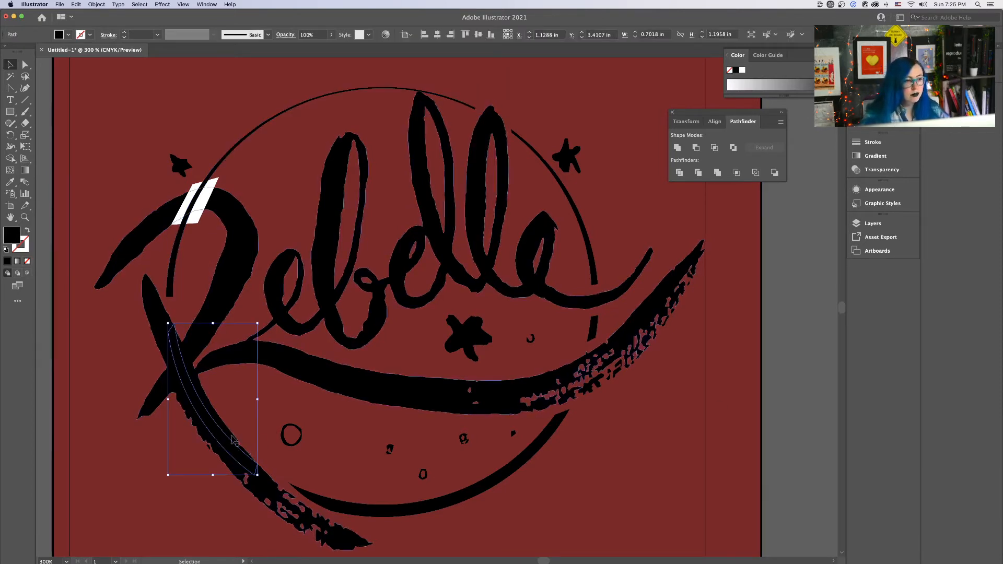
key(BackSpace)
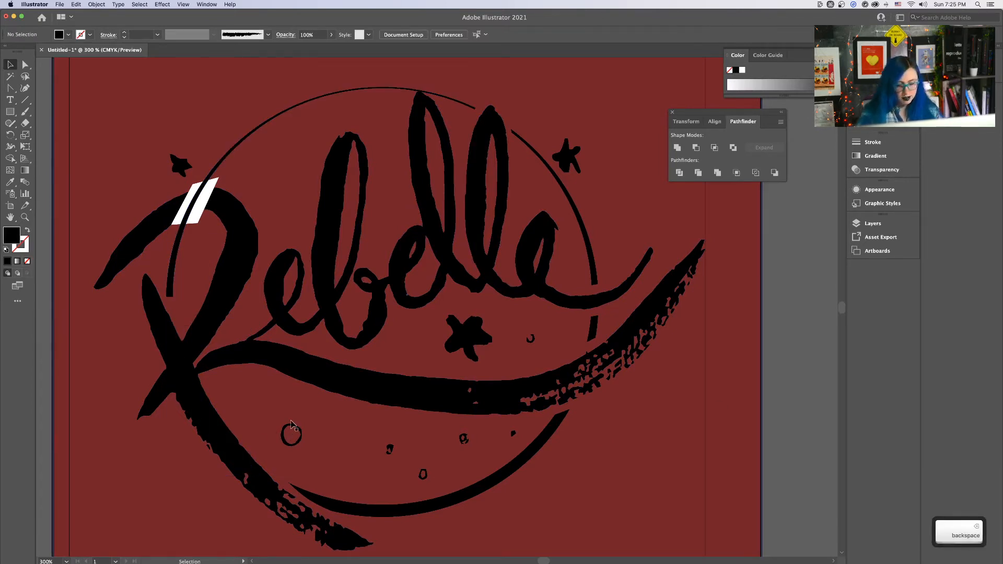
Cut the last white mask, across the top of the R, out of the upper circle arc with Minus Front
click(214, 193)
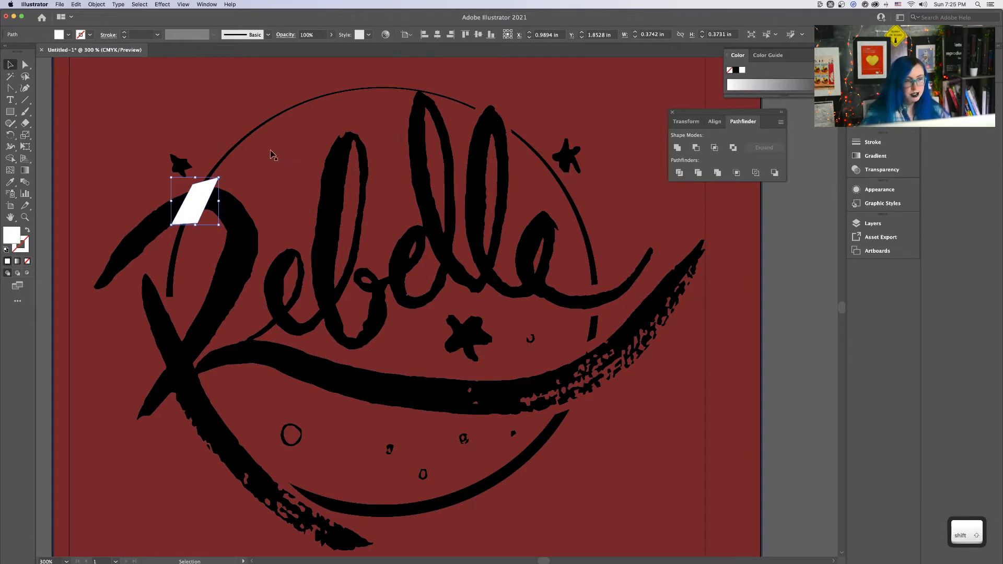
shift+click(261, 130)
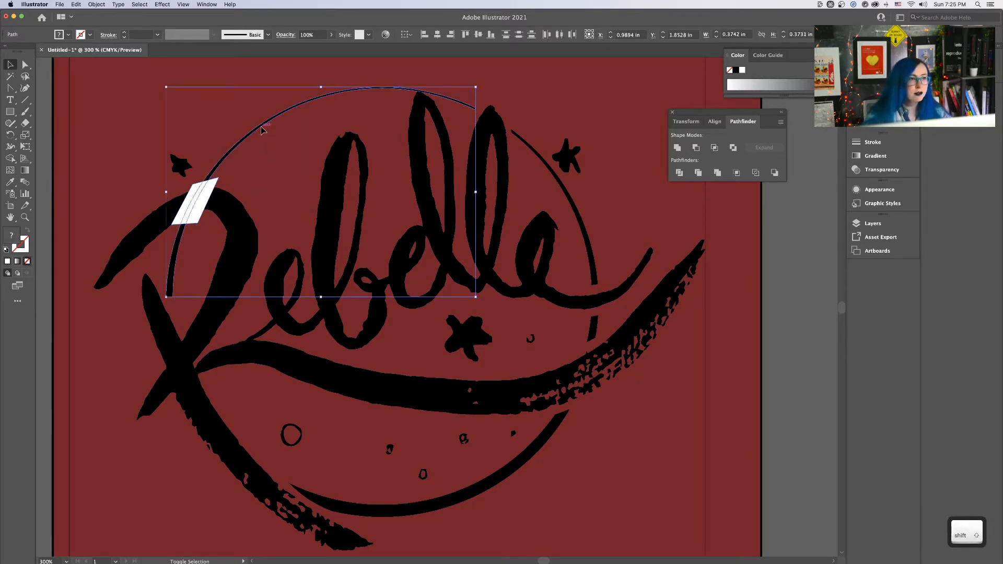
click(697, 149)
click(813, 309)
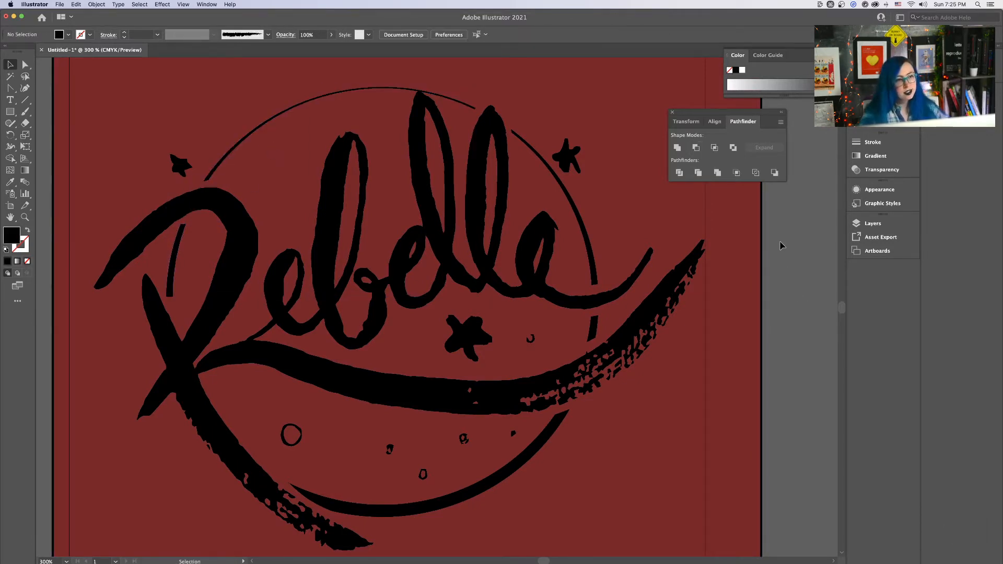
Delete the dark red background rectangle behind the artwork
click(677, 380)
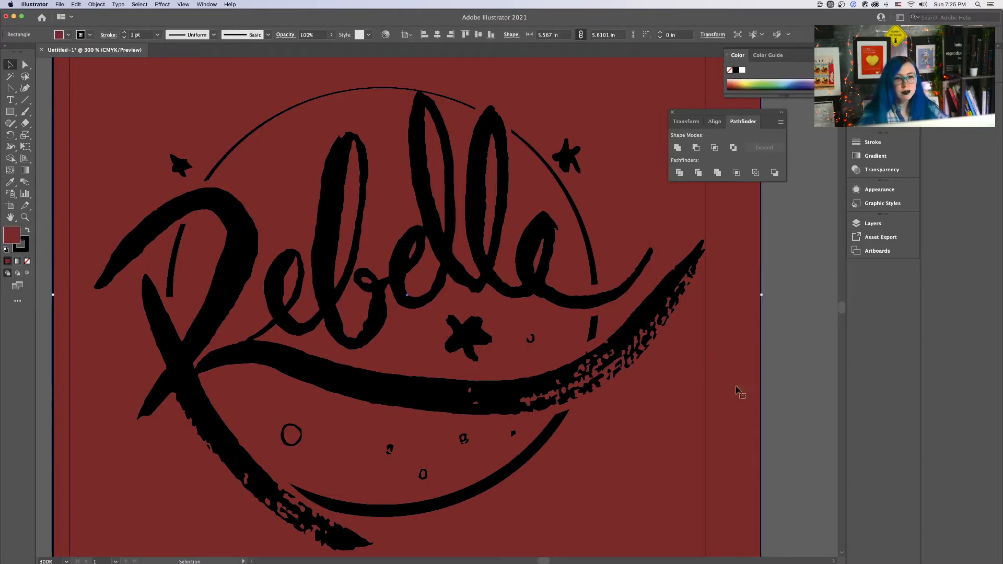
key(BackSpace)
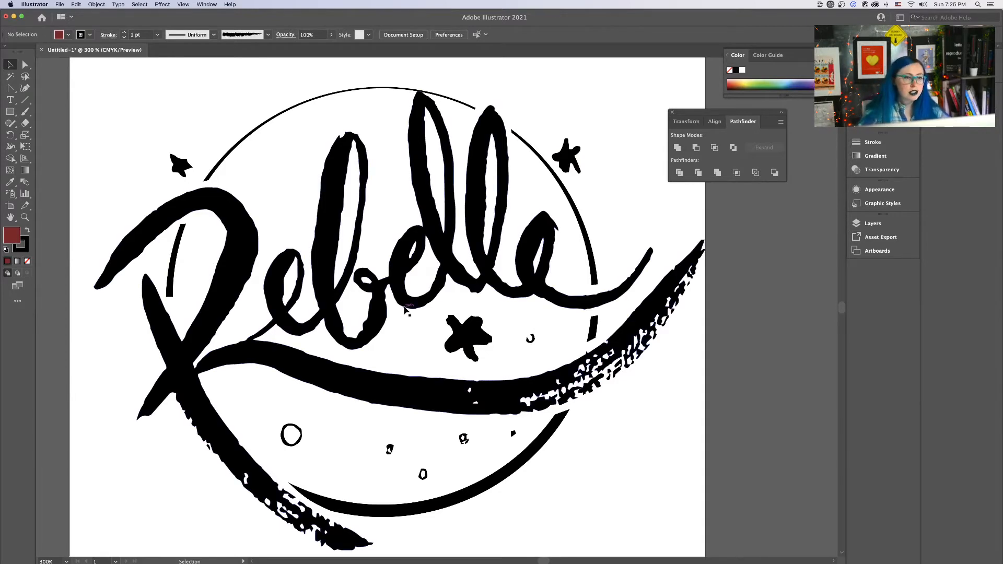
drag(546, 283, 512, 303)
drag(597, 383, 663, 359)
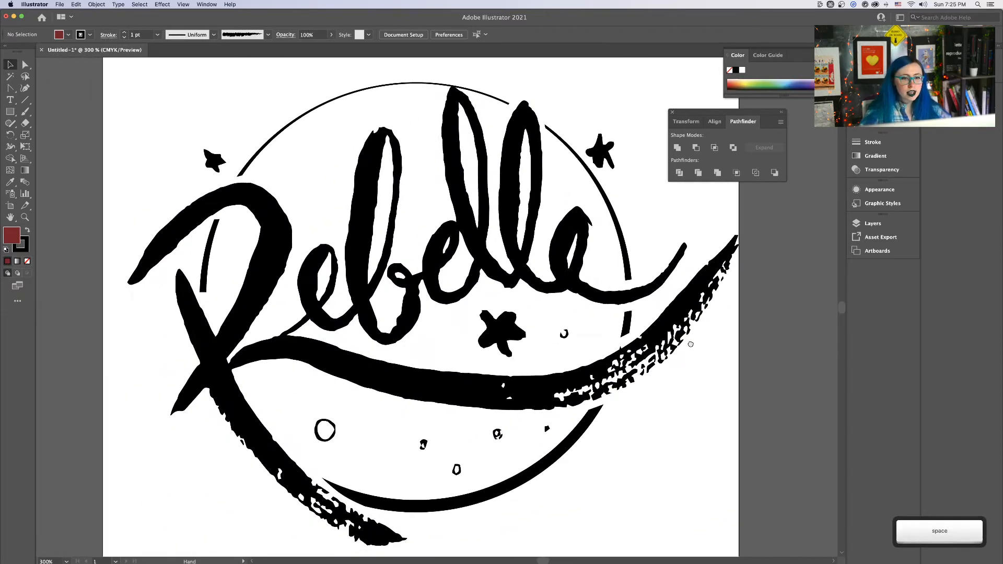
scroll(151, 244, up, 3)
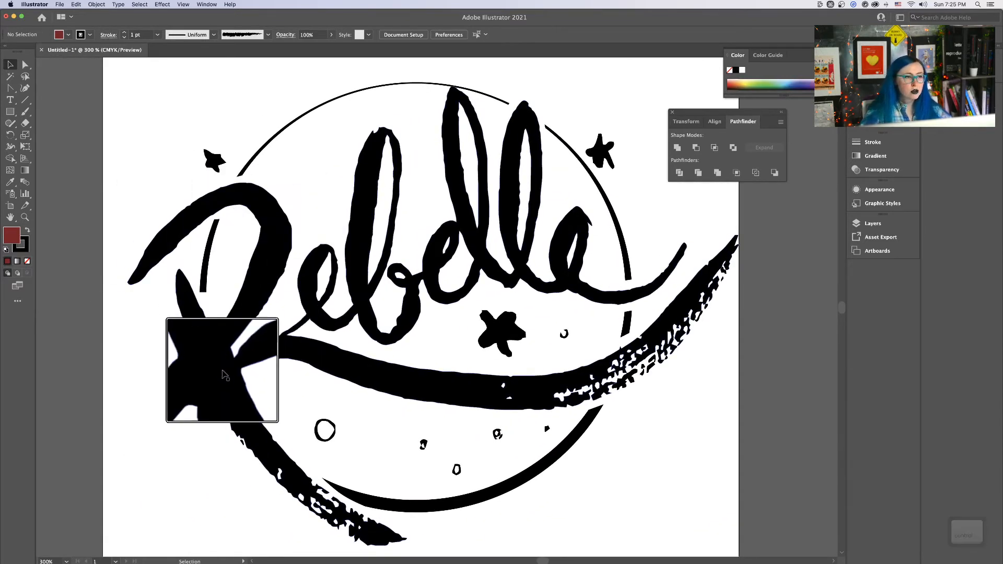
scroll(635, 252, down, 3)
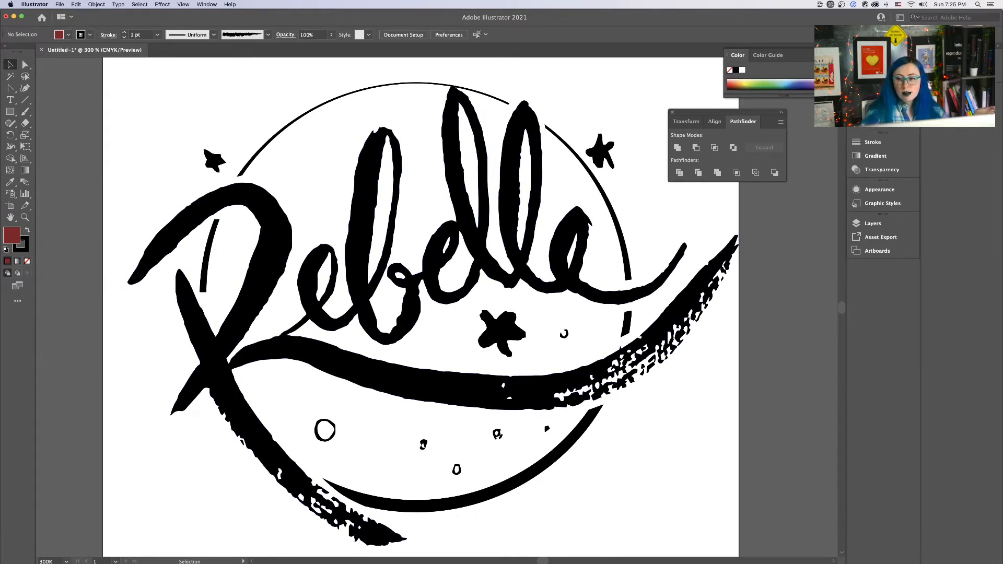
key(super+Tab)
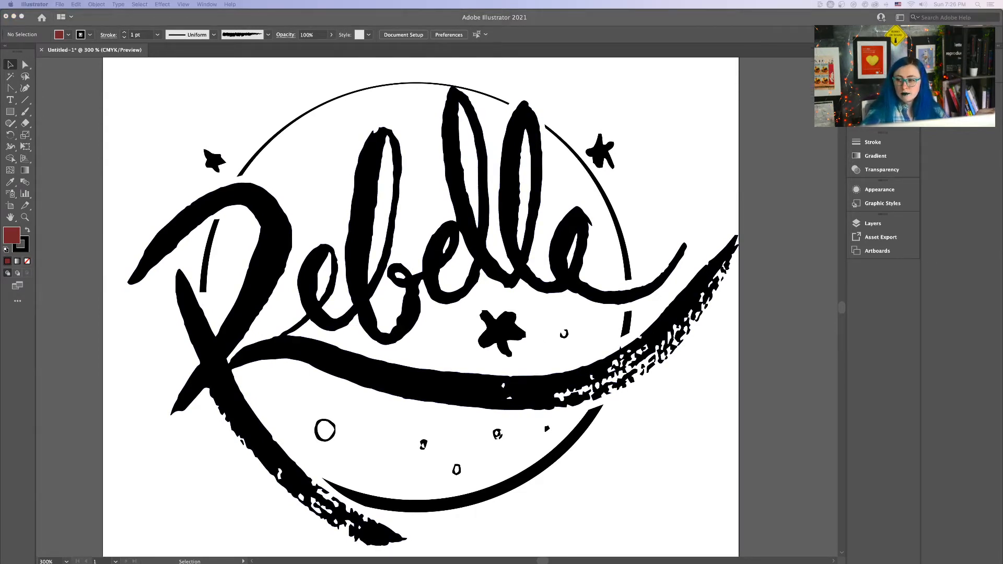
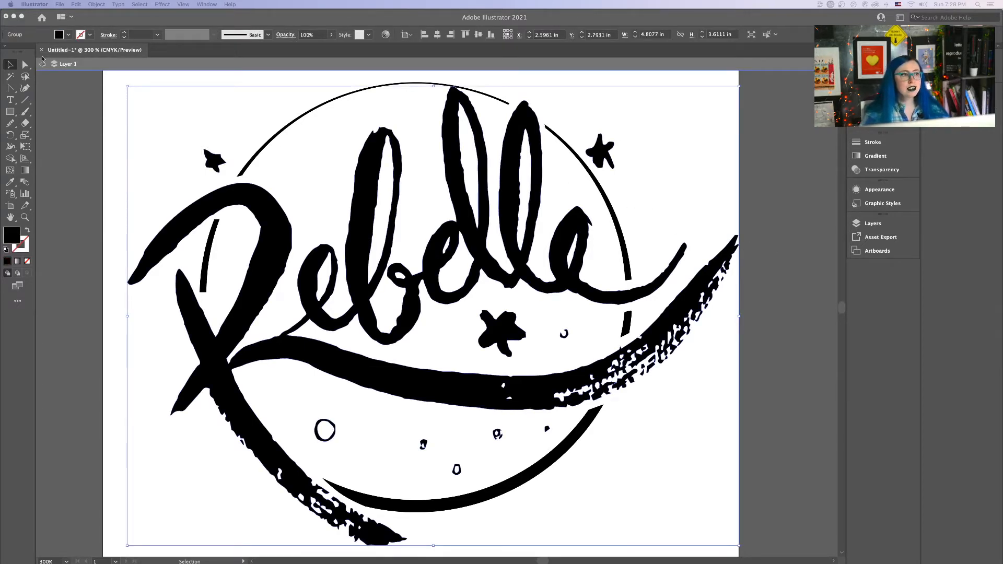
key(shift+super+F9)
click(43, 63)
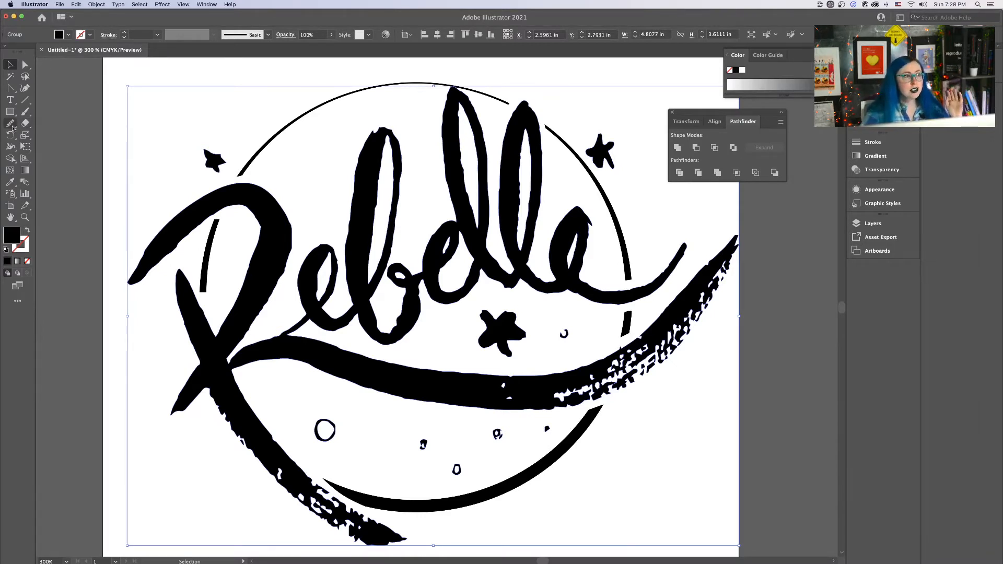
Switch to the Smooth tool and clear the current selection of the lettering group
click(11, 125)
click(34, 136)
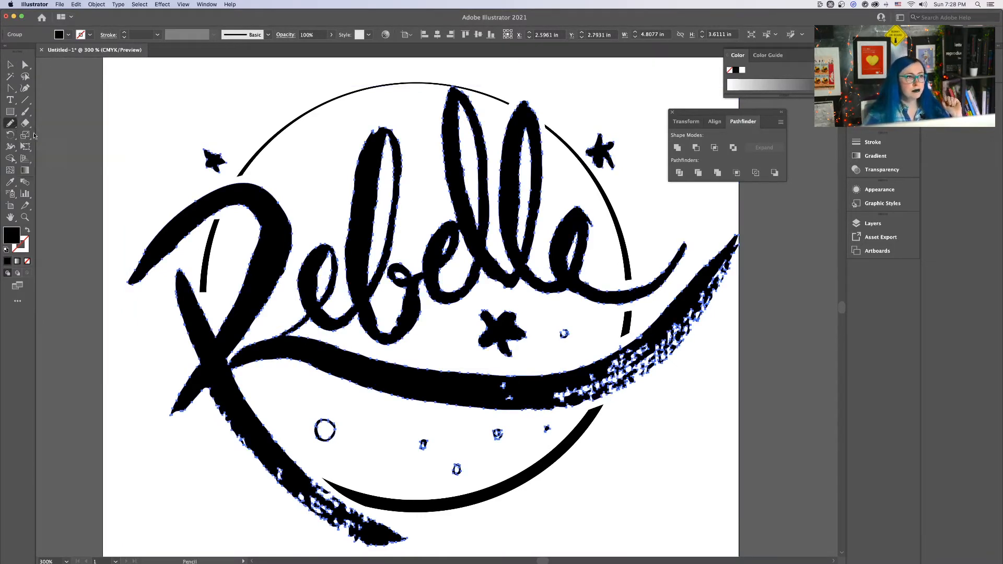
key(alt)
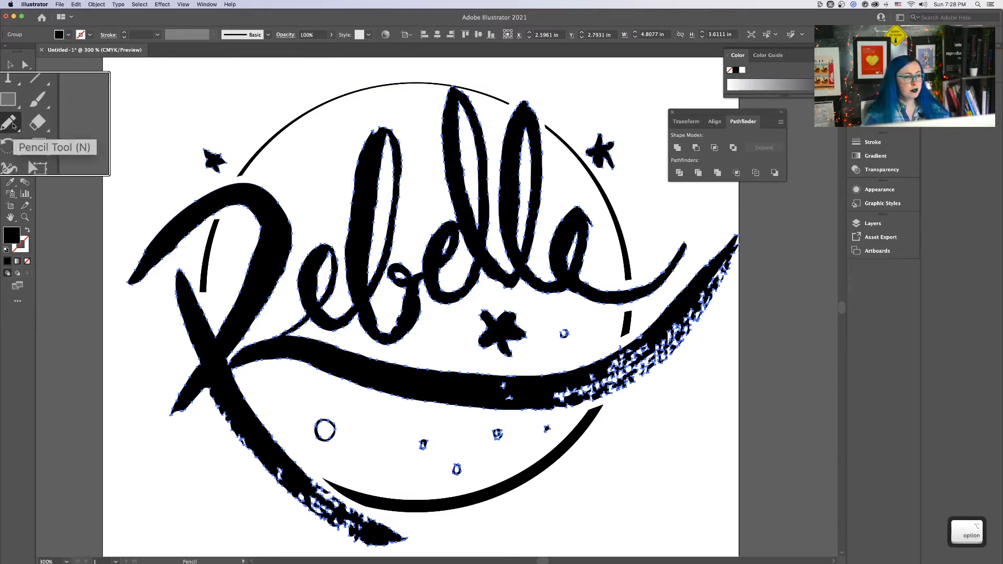
click(12, 125)
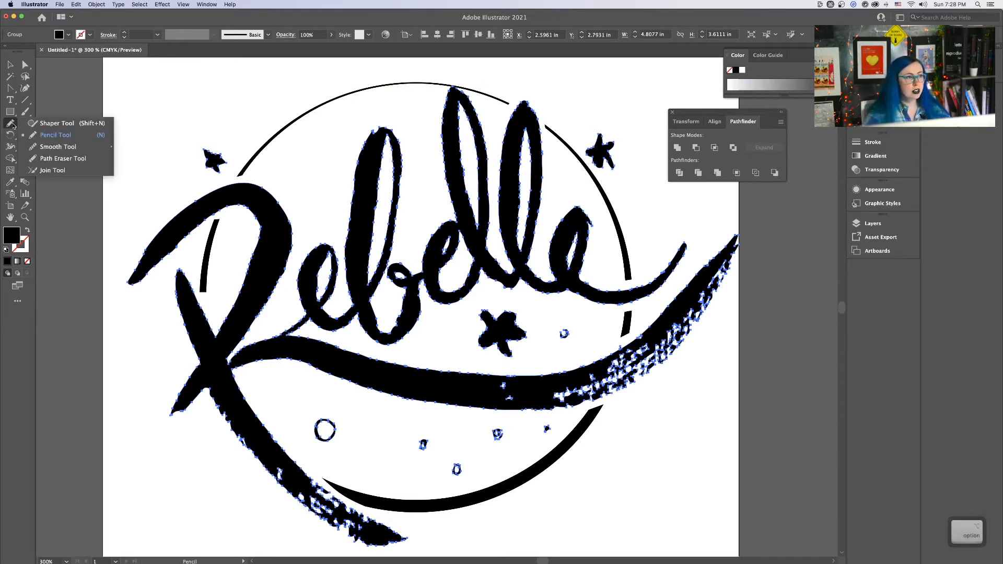
click(57, 146)
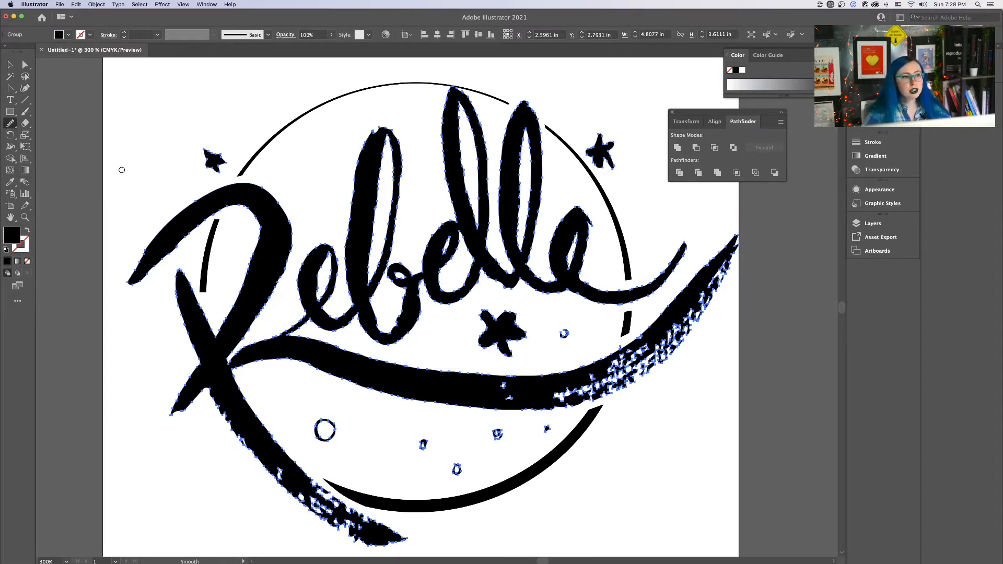
click(10, 64)
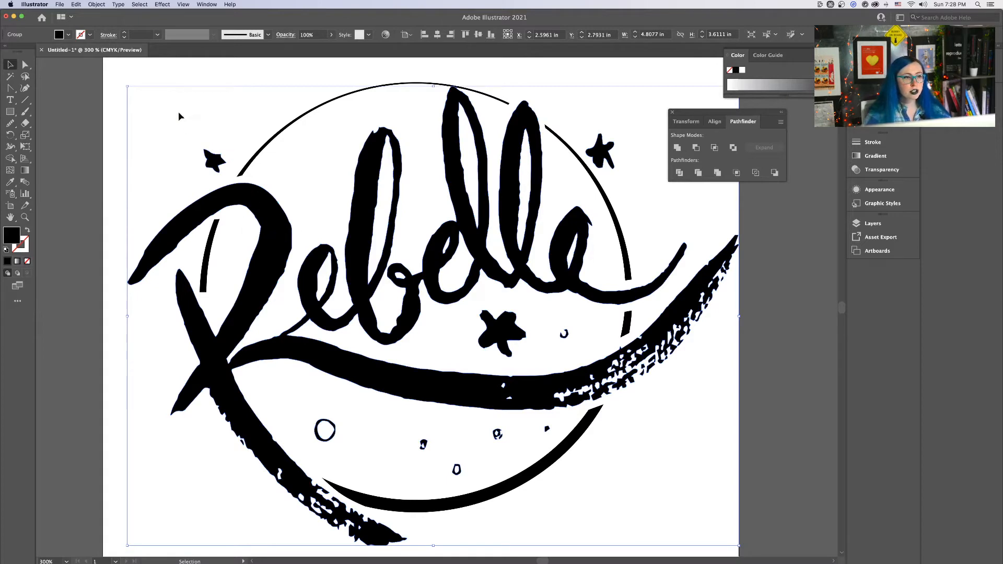
click(108, 80)
click(10, 123)
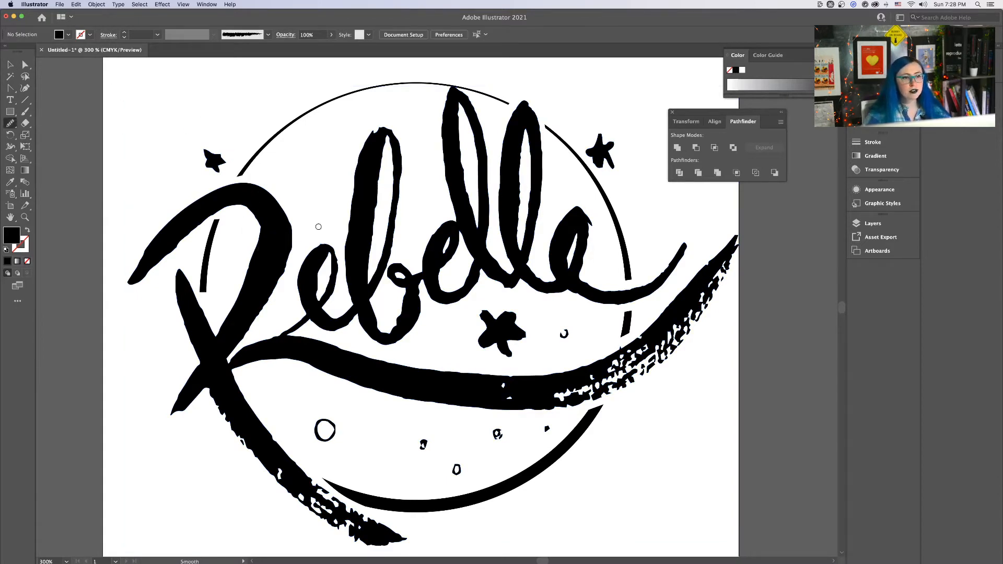
click(9, 64)
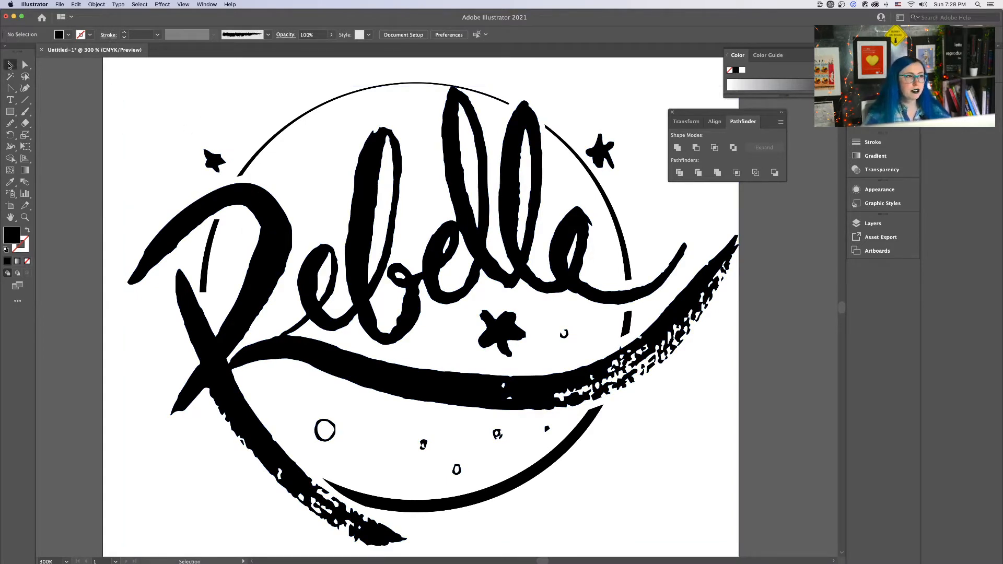
Select the Rebelle lettering group, reactivate the Smooth tool and convert the group to a compound path
click(236, 194)
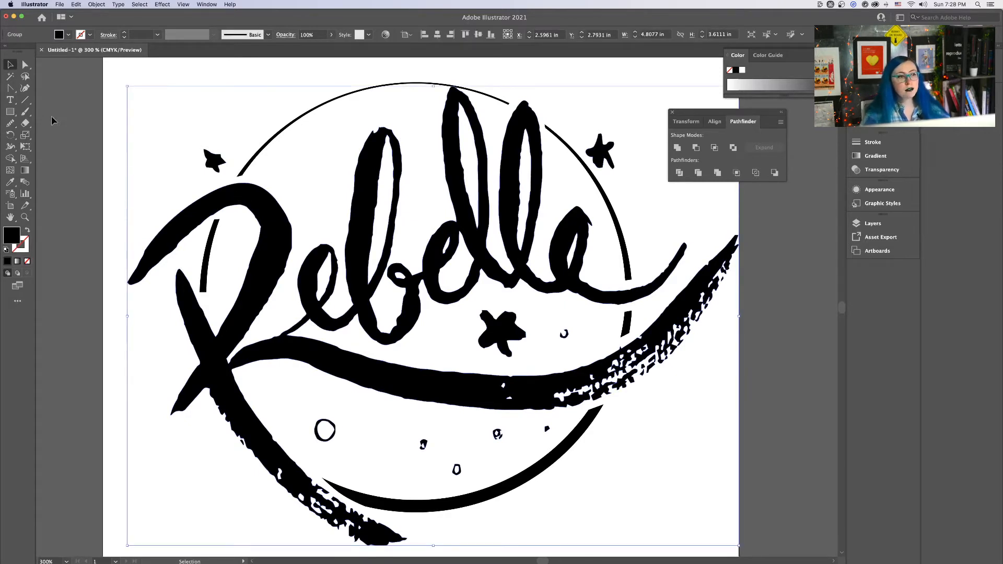
scroll(12, 124, up, 2)
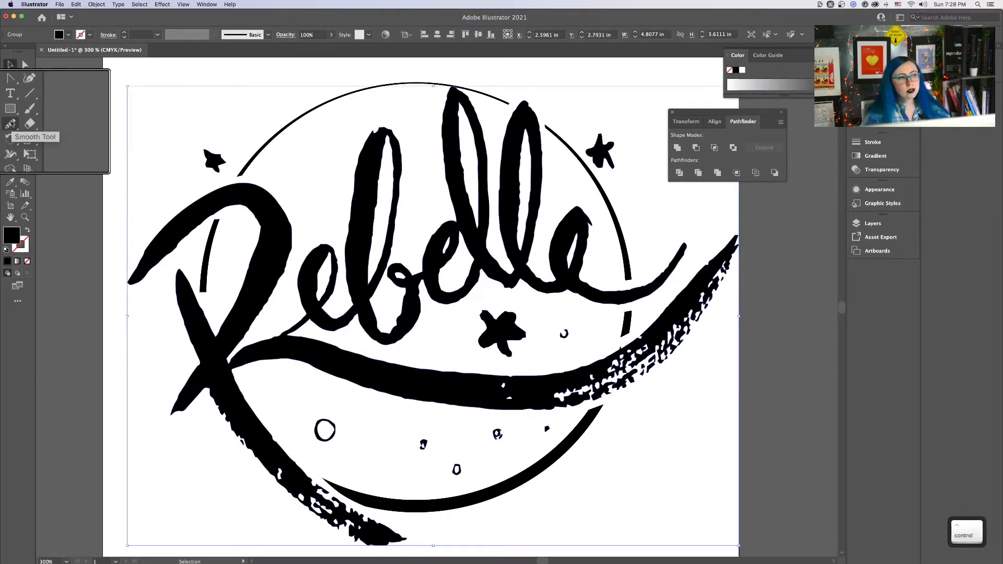
scroll(12, 124, down, 2)
click(11, 124)
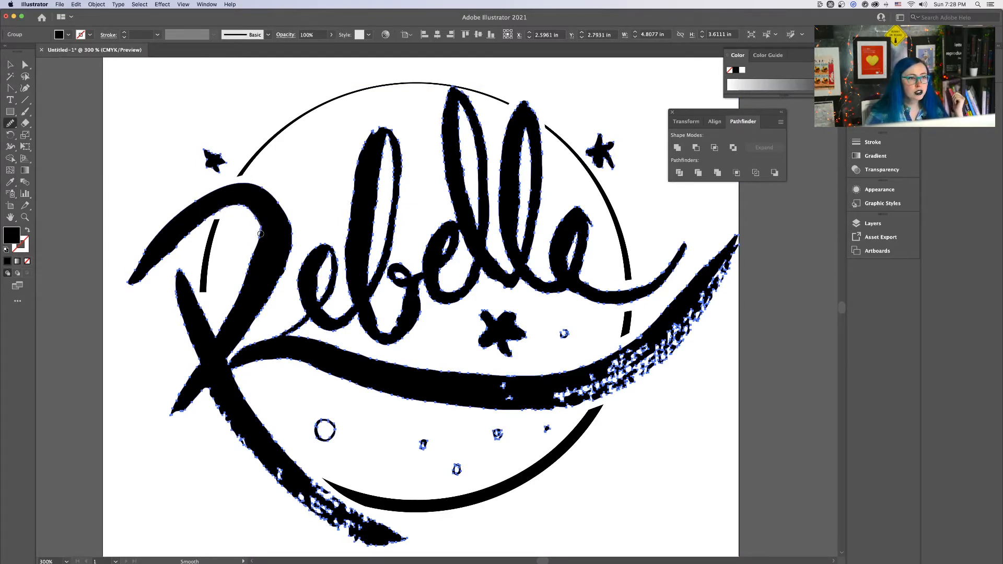
key(super+8)
Smooth the outer edge of the R's bowl and its diagonal down to the swash with the Smooth tool
key(super+plus)
key(super+plus)
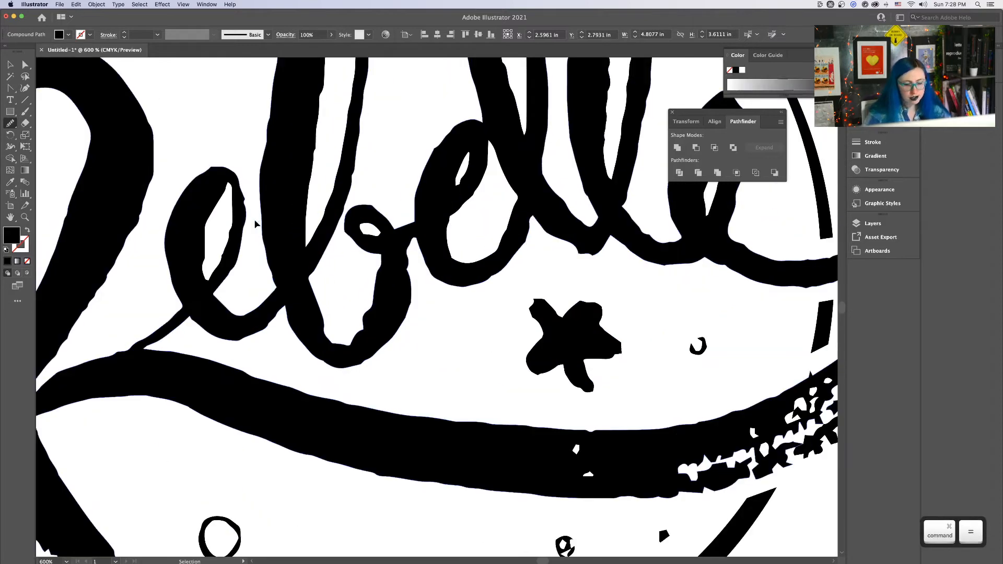
drag(181, 220, 526, 260)
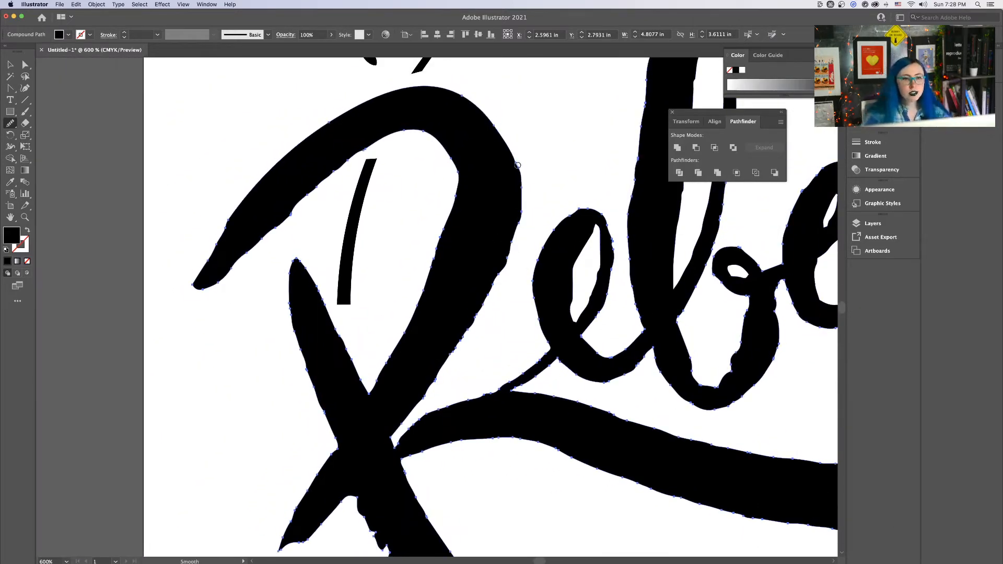
drag(516, 239, 494, 280)
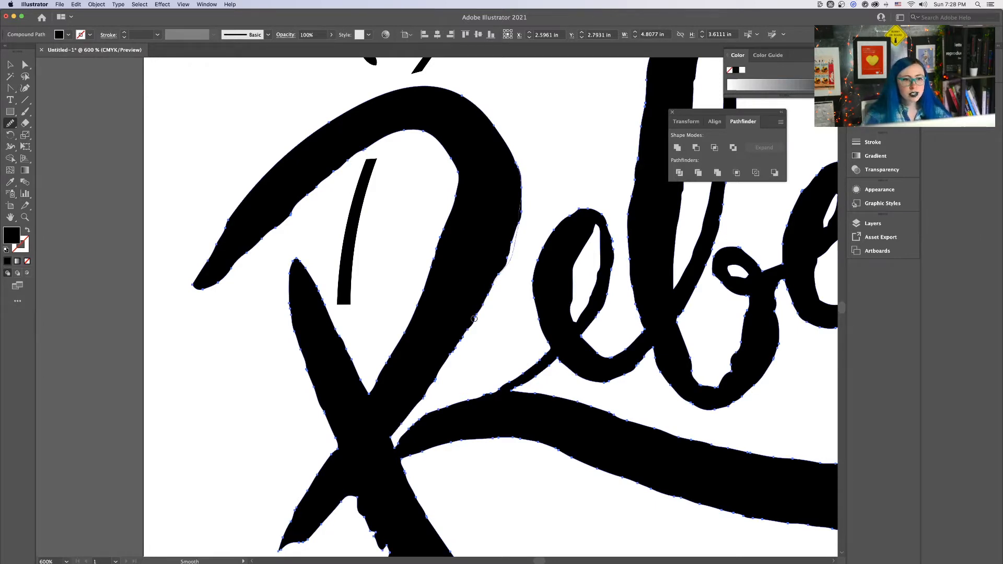
mouse_move(474, 318)
mouse_down()
mouse_move(463, 345)
mouse_move(470, 319)
mouse_up()
mouse_move(521, 164)
mouse_down()
mouse_move(501, 289)
mouse_move(522, 204)
mouse_move(497, 268)
mouse_move(530, 255)
mouse_move(521, 157)
mouse_up()
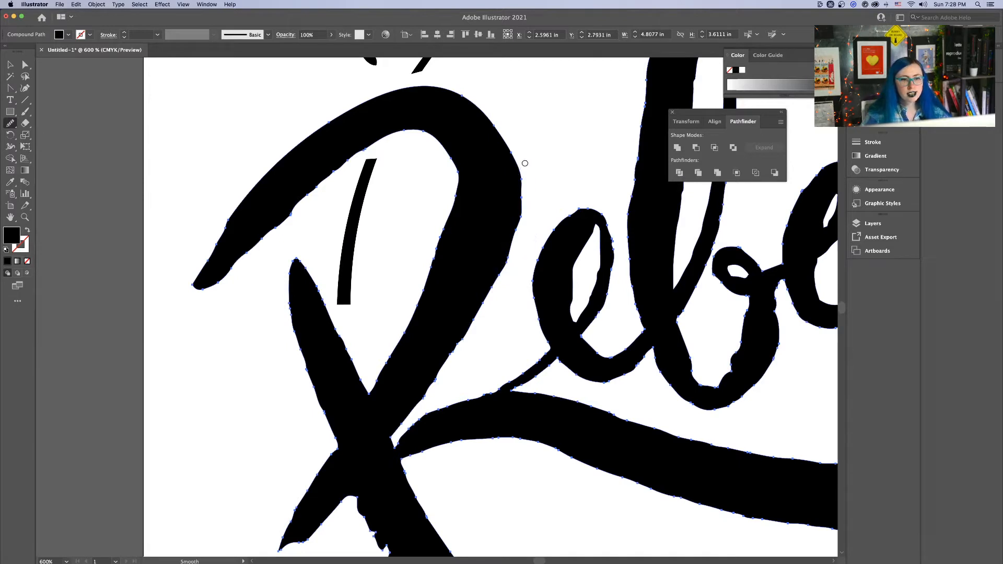
drag(513, 248, 488, 305)
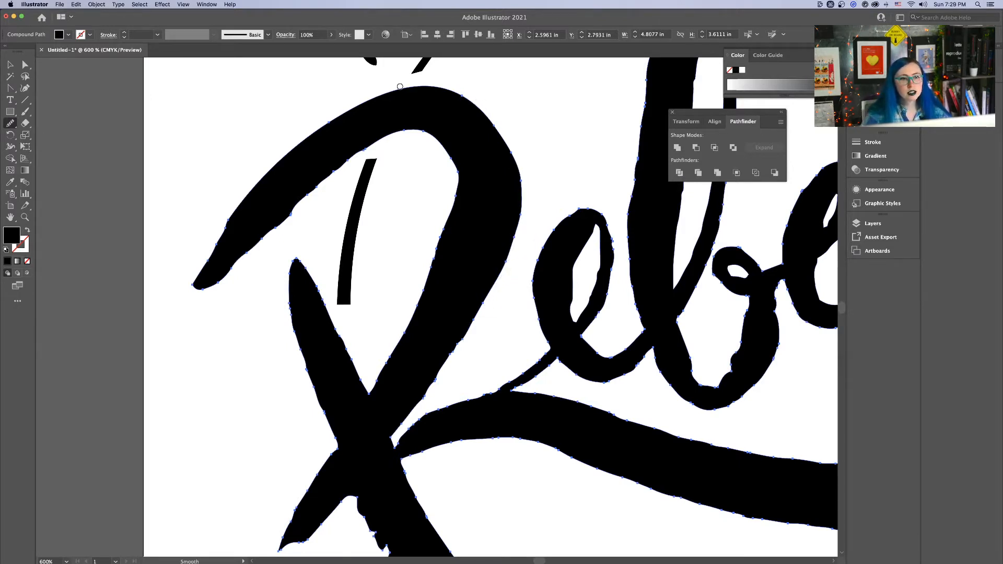
mouse_move(399, 89)
mouse_down()
mouse_move(461, 90)
mouse_move(514, 136)
mouse_up()
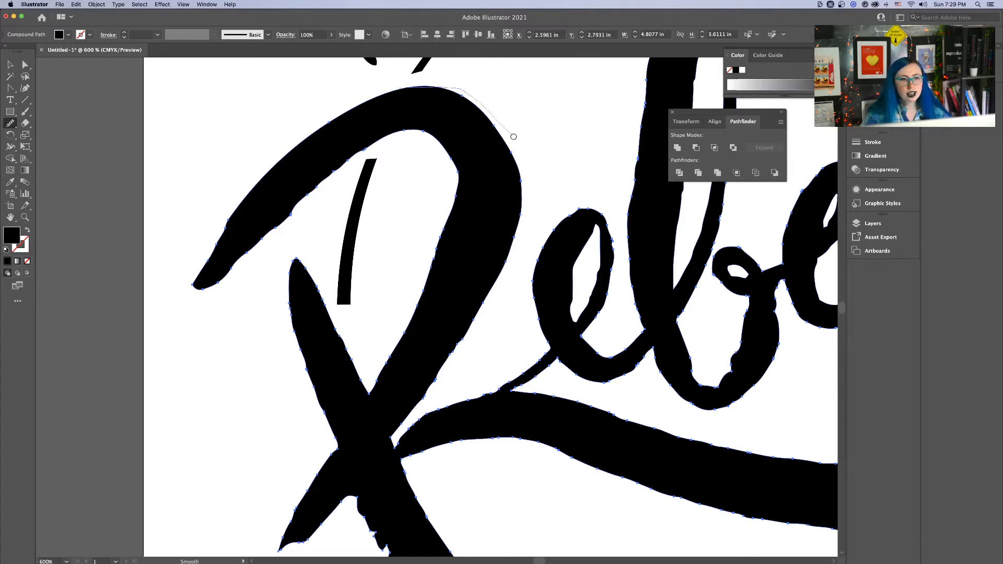
mouse_move(517, 222)
mouse_down()
mouse_move(491, 261)
mouse_move(481, 309)
mouse_up()
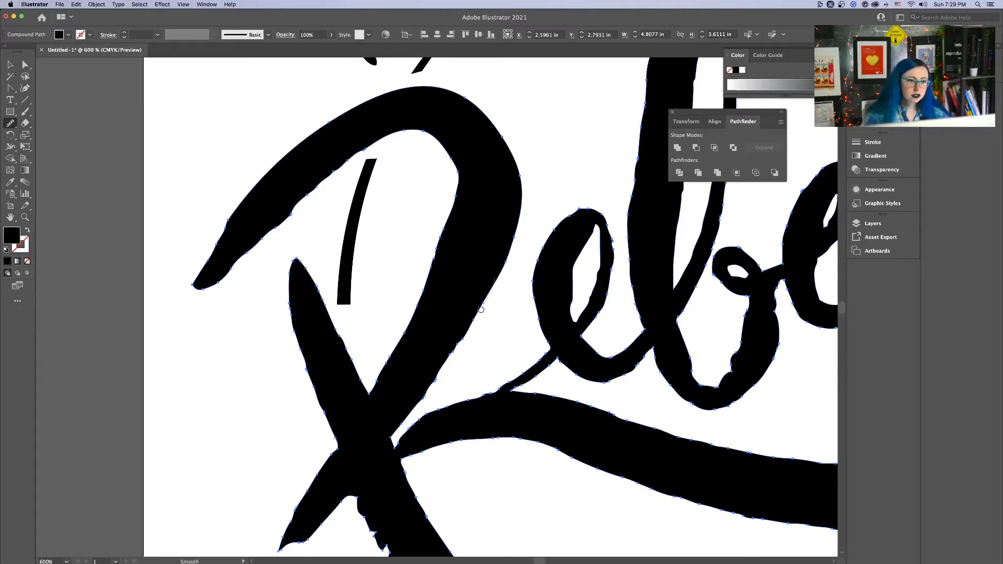
drag(392, 433, 387, 435)
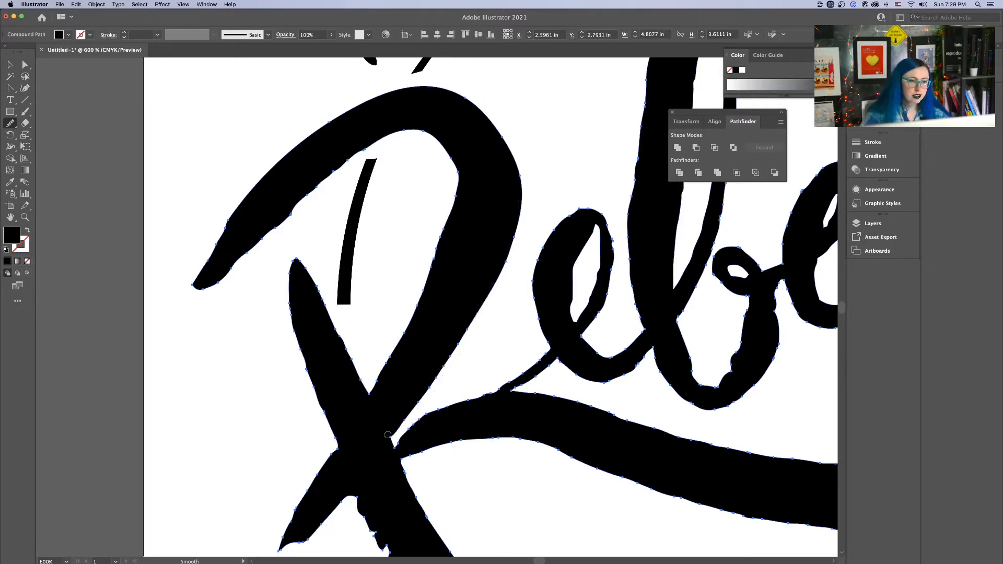
drag(448, 360, 406, 416)
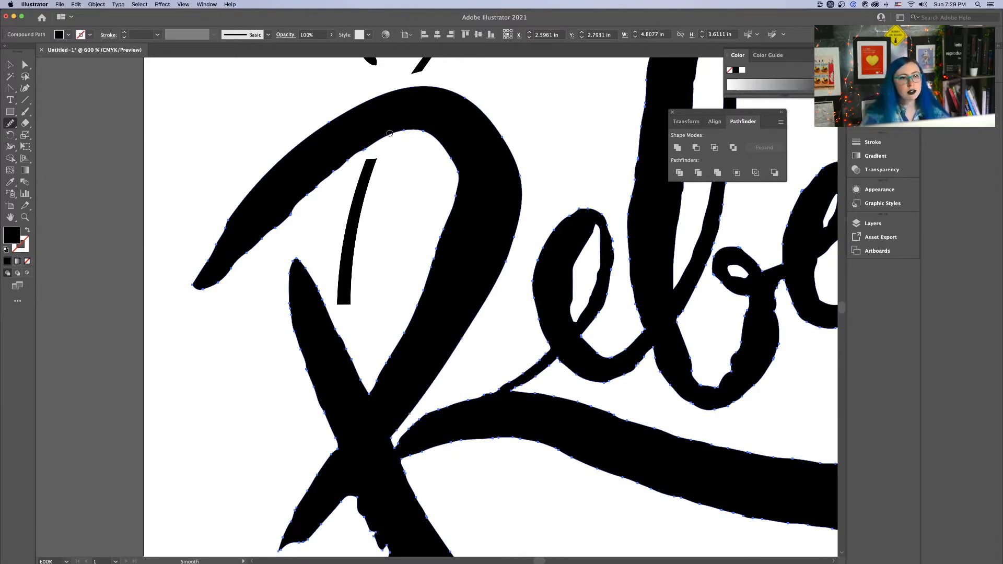
Smooth the inner edge of the R's bowl and select the uneven anchor points along it with Direct Selection
mouse_move(387, 135)
mouse_down()
mouse_move(414, 129)
mouse_move(461, 176)
mouse_move(465, 227)
mouse_up()
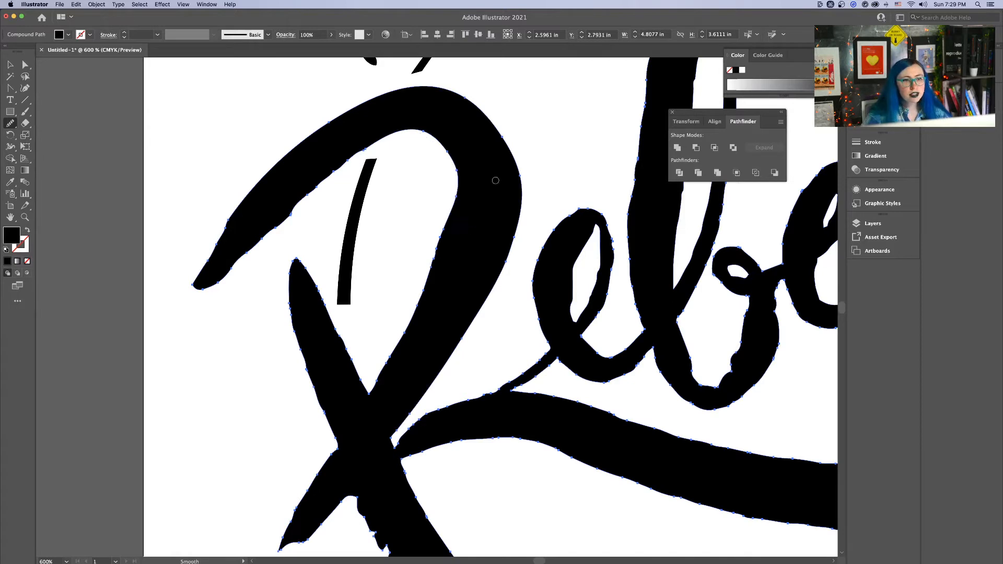
mouse_move(457, 189)
mouse_down()
mouse_move(428, 285)
mouse_move(380, 373)
mouse_up()
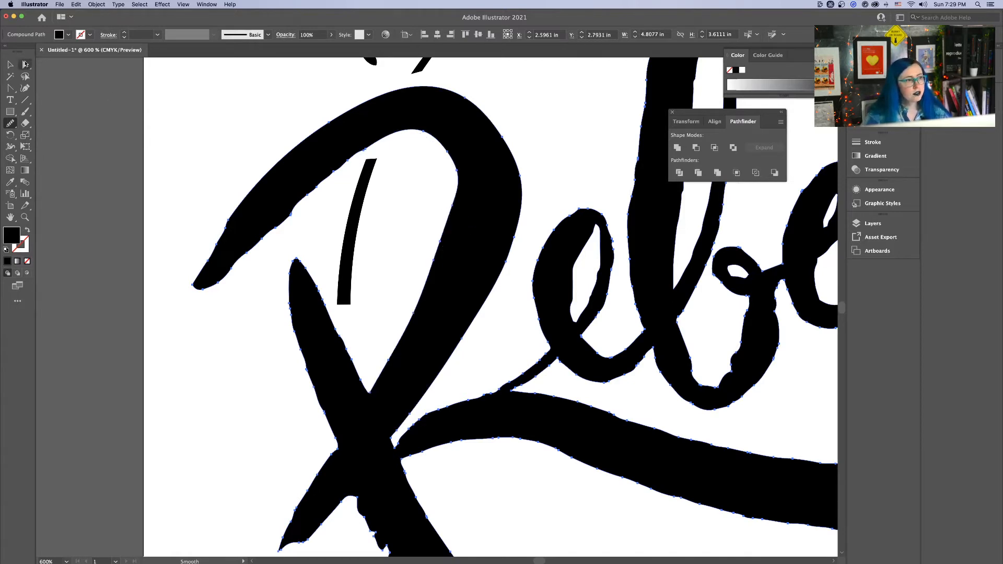
click(25, 65)
click(452, 206)
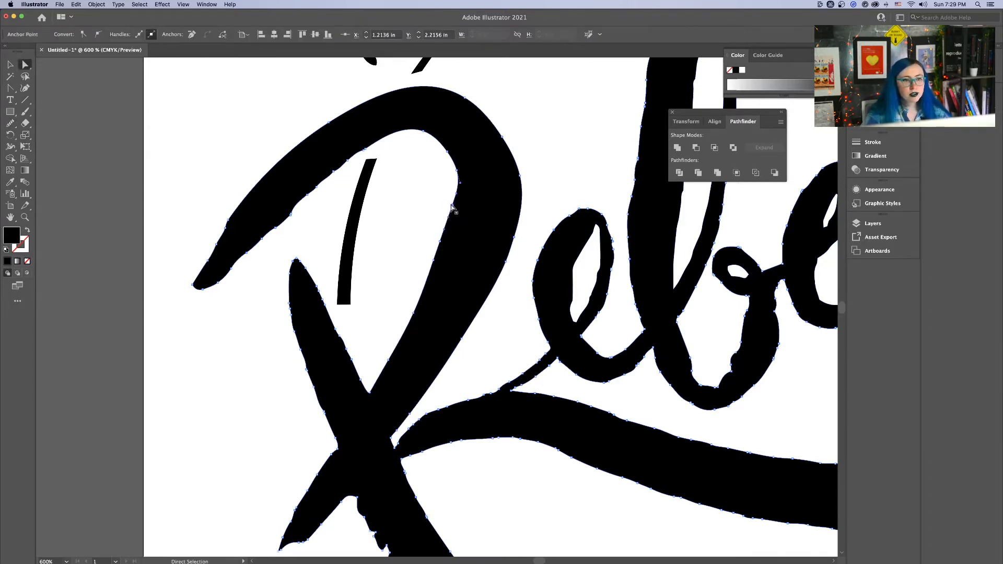
click(438, 255)
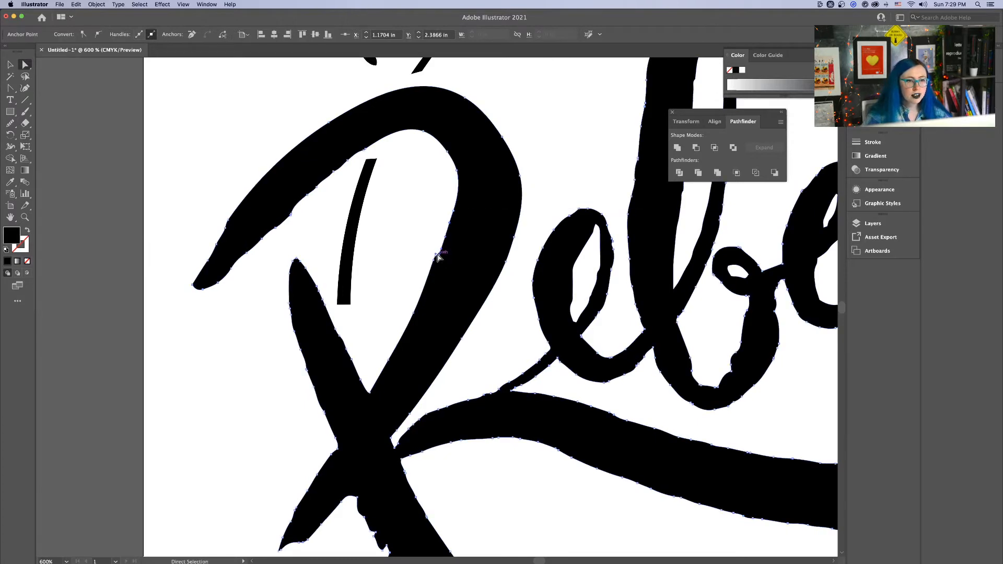
click(436, 264)
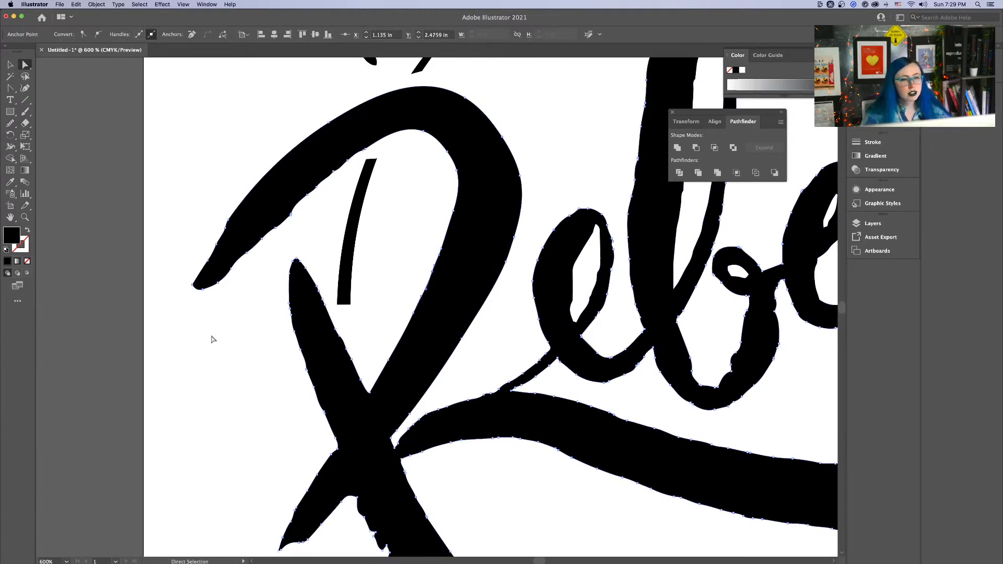
Remove surplus anchor points from the inner edge of the R's bowl with the Delete Anchor Point tool
click(10, 88)
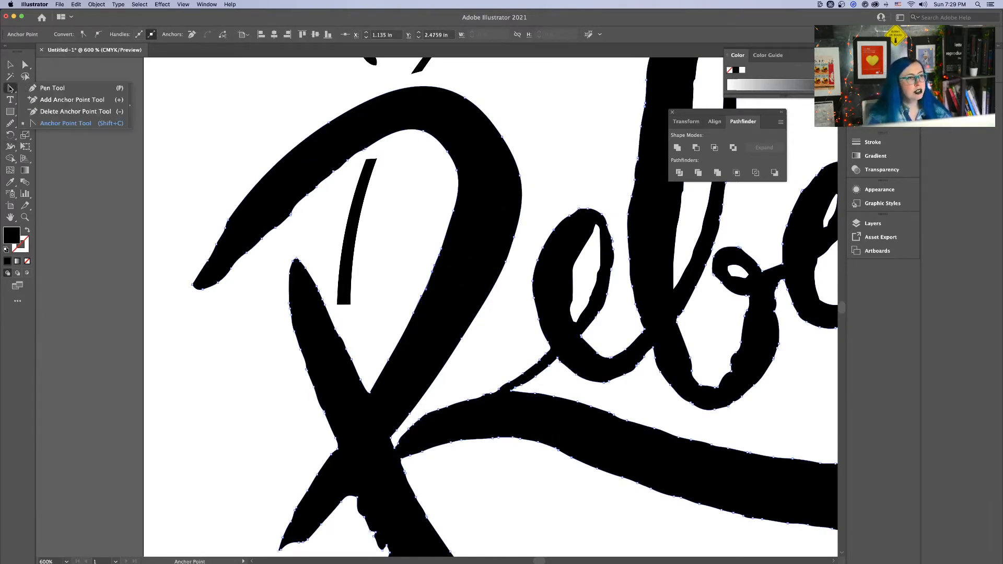
click(36, 109)
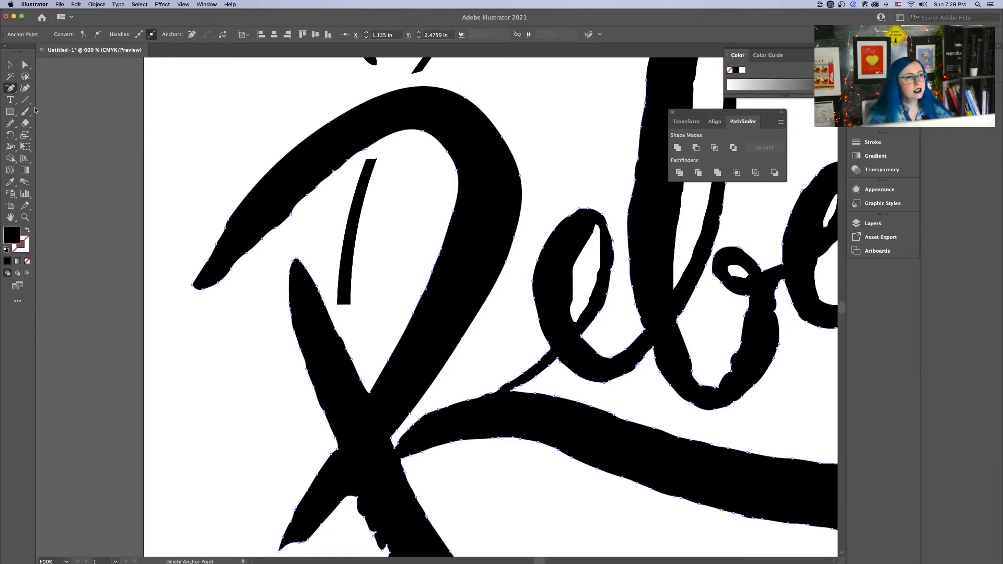
click(442, 253)
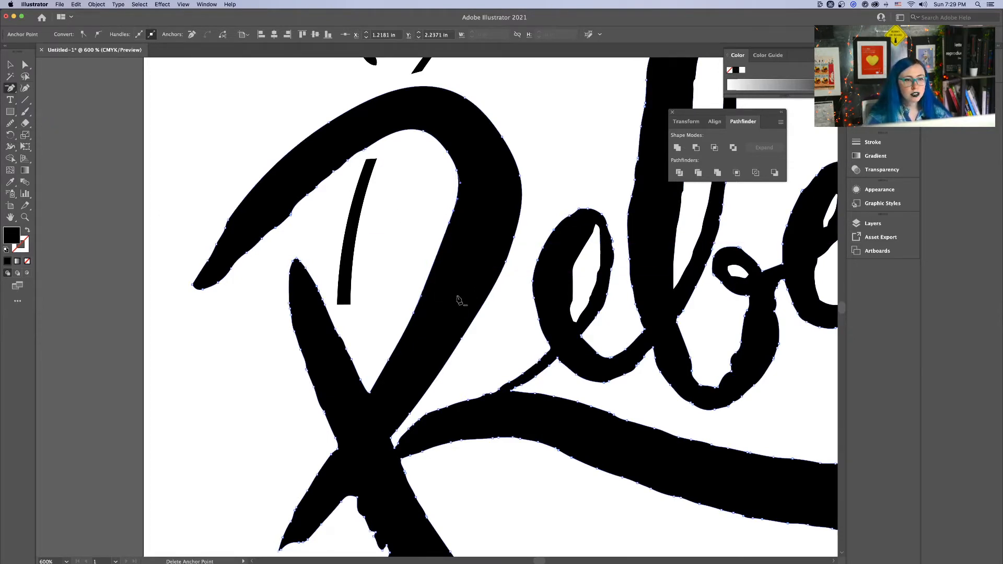
click(413, 313)
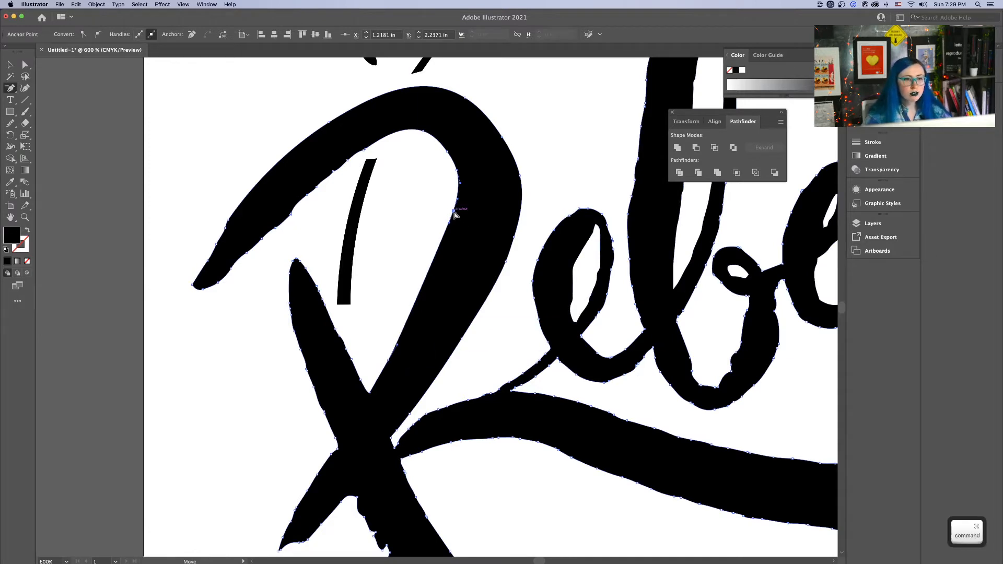
Refine the curve along the inner edge of the R's bowl by adjusting the remaining anchor points and handles
mouse_move(453, 212)
mouse_down()
mouse_move(436, 268)
mouse_move(461, 206)
mouse_up()
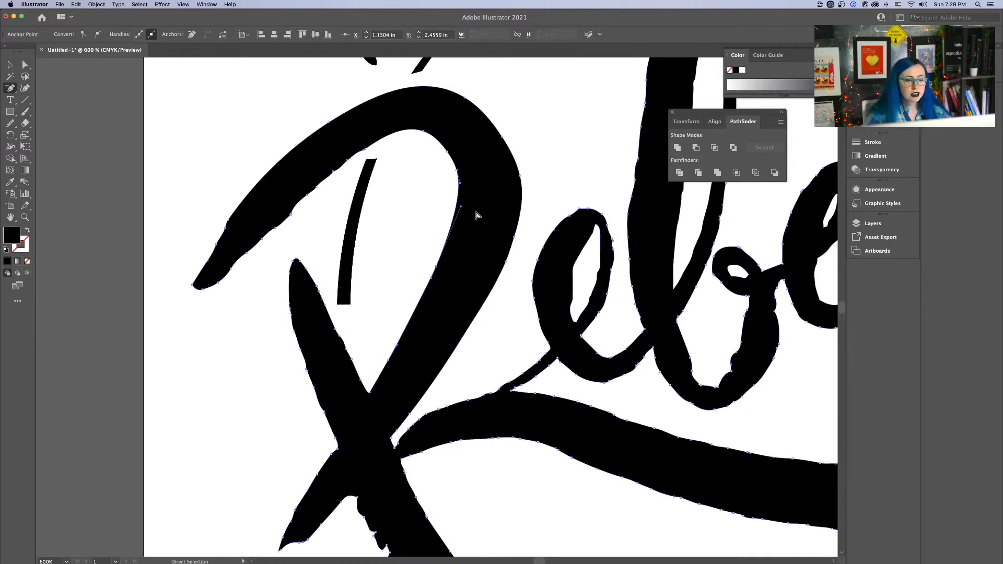
drag(430, 281, 416, 308)
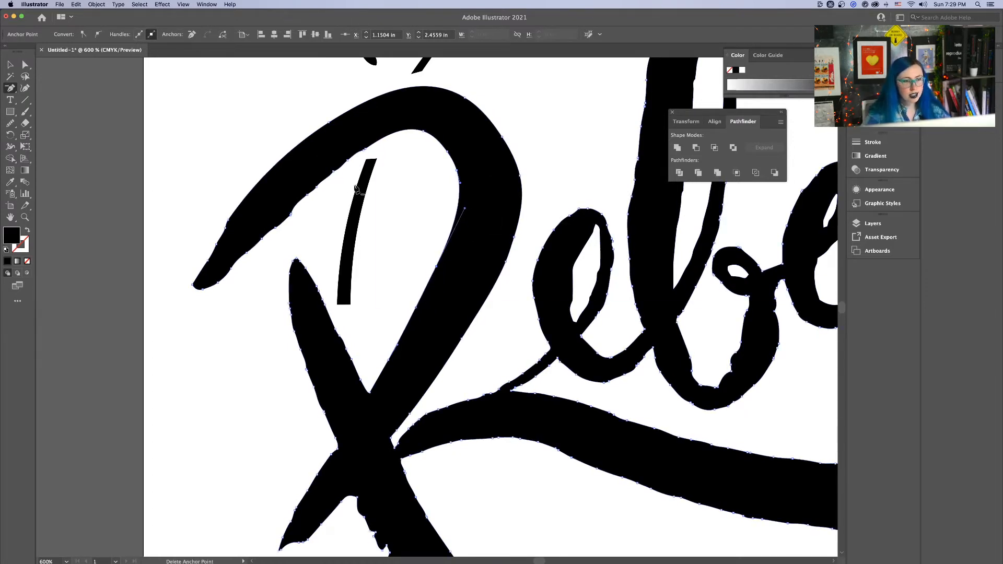
key(w)
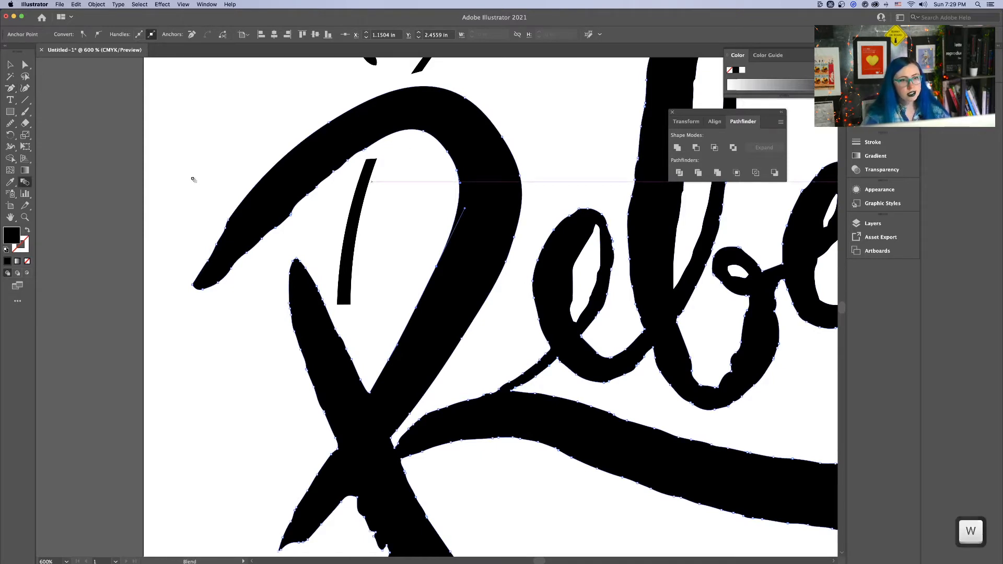
Deselect the lettering and compare the R's smoothed bowl with the outlines of the other letters
key(super+minus)
key(super+minus)
key(super+minus)
key(super+minus)
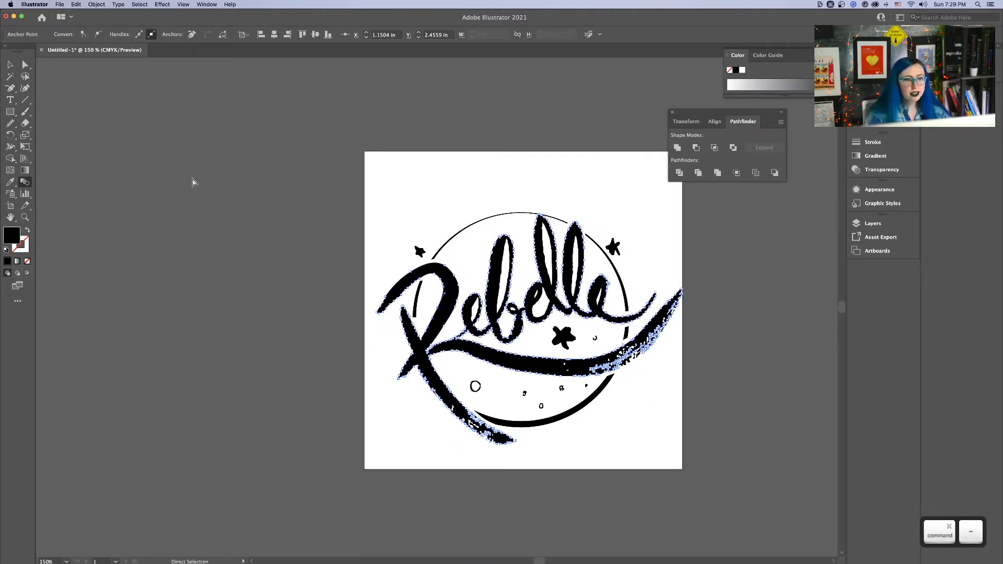
click(243, 218)
scroll(436, 290, up, 5)
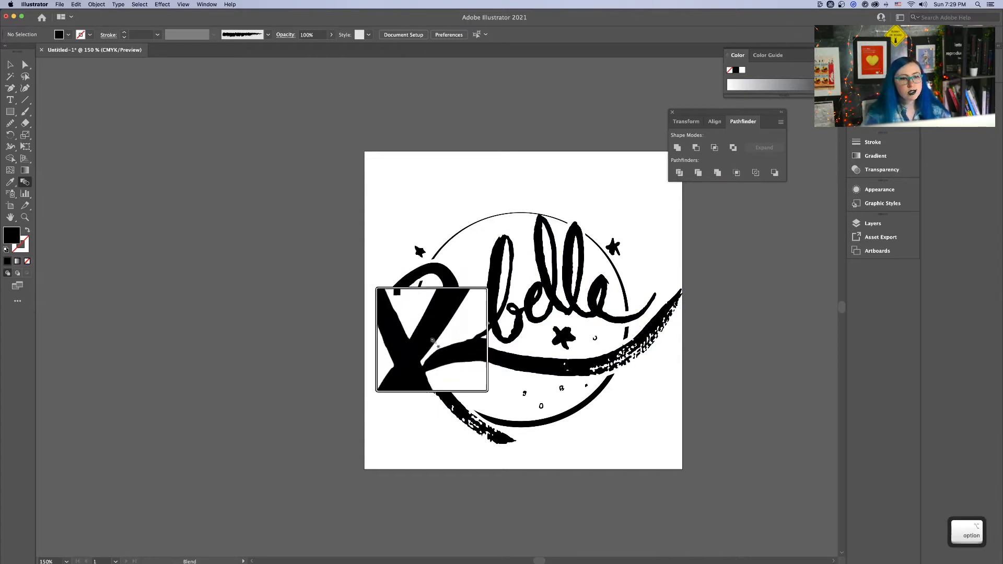
scroll(427, 296, down, 5)
scroll(441, 276, up, 5)
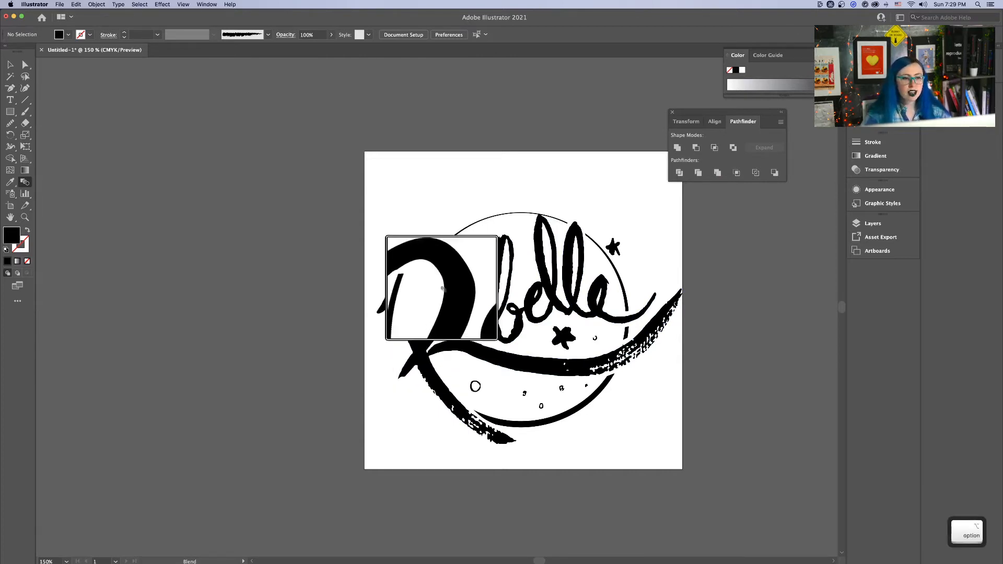
scroll(455, 278, down, 5)
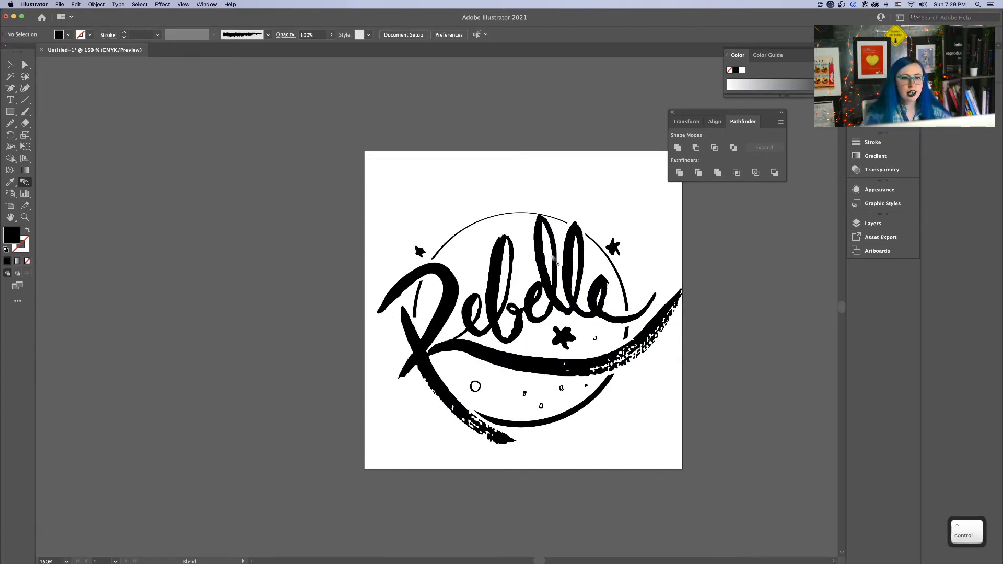
scroll(578, 242, up, 5)
scroll(563, 249, down, 5)
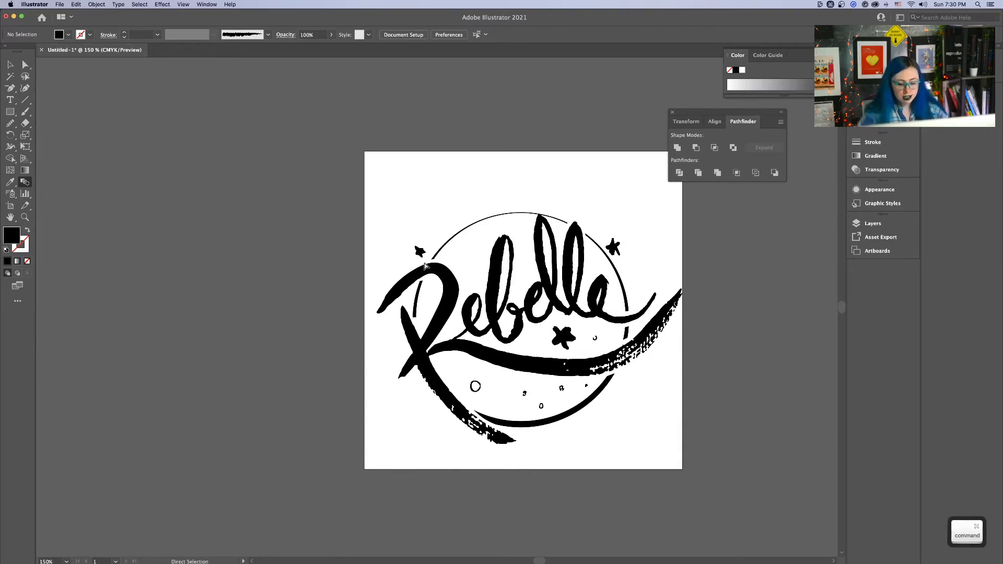
Smooth the outer edge of the second l with the Smooth tool
key(super+equal)
key(super+equal)
key(super+equal)
key(super+equal)
key(space)
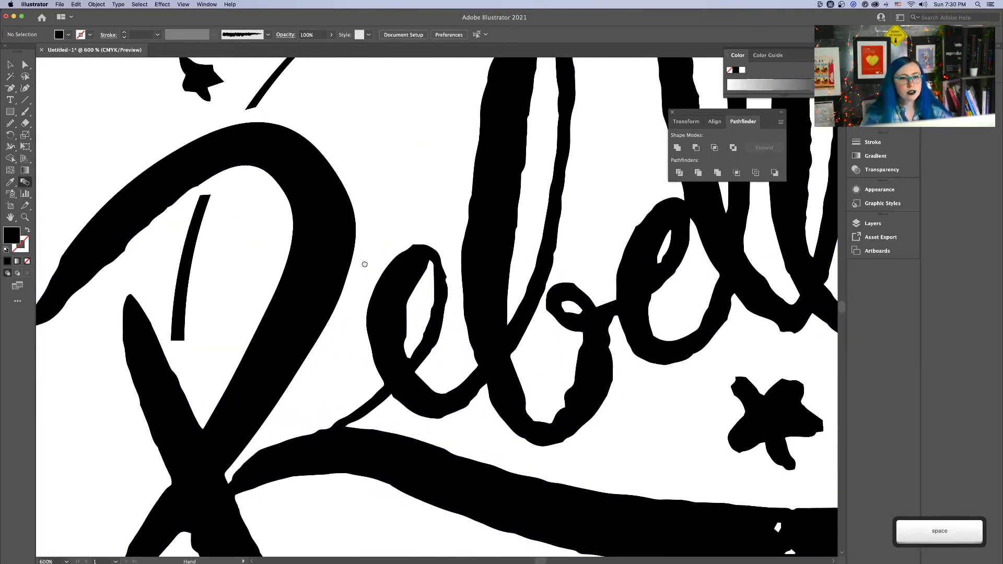
key(super+z)
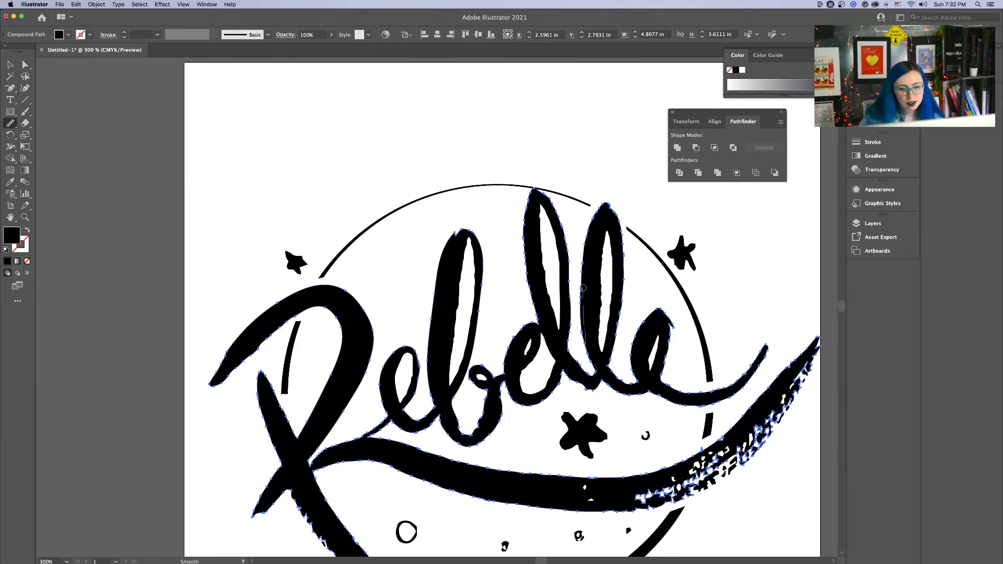
drag(582, 288, 582, 281)
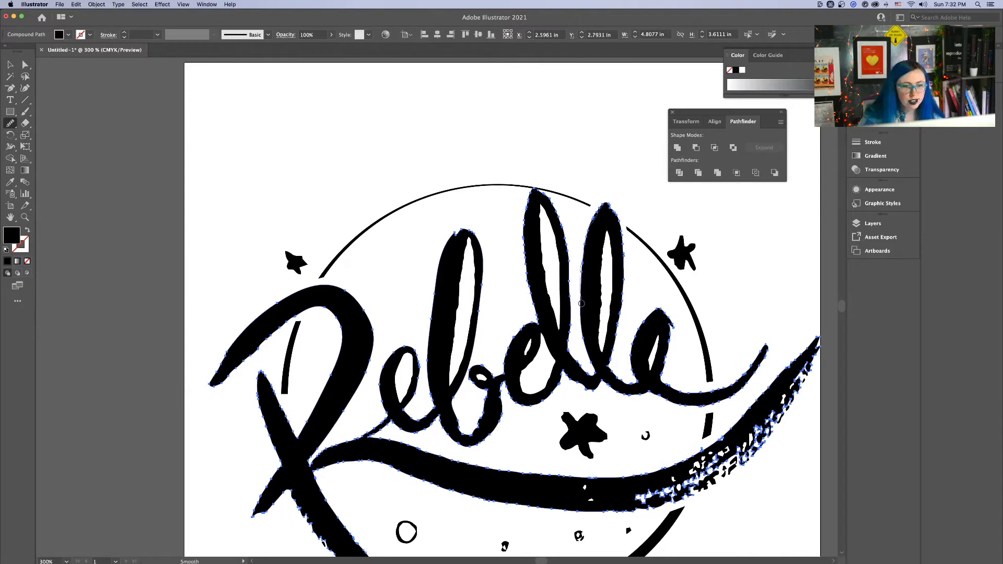
drag(581, 303, 582, 314)
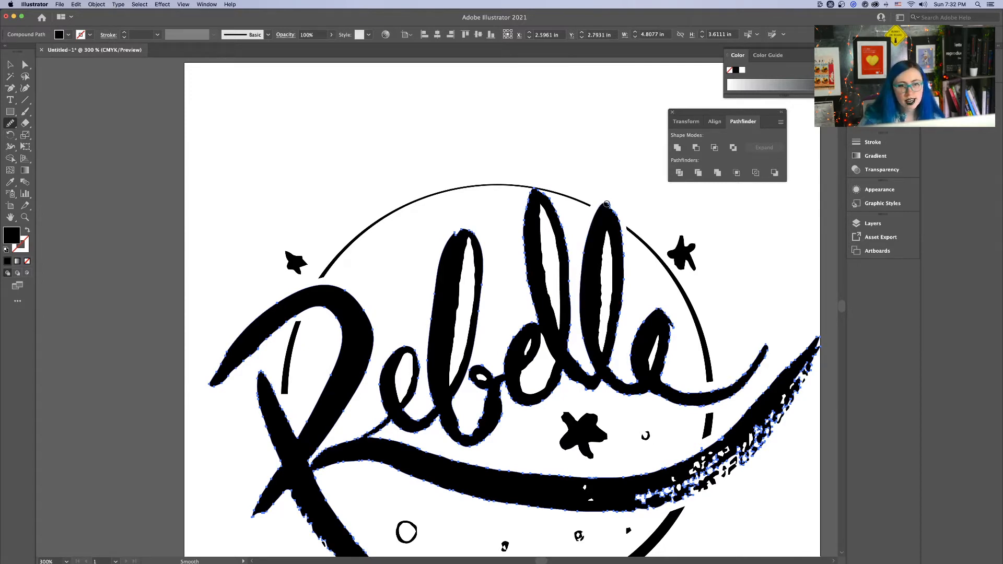
mouse_move(623, 257)
mouse_down()
mouse_move(616, 210)
mouse_move(569, 172)
mouse_up()
Select the inner counter of the first e and smooth both of its sides with the Smooth tool
key(space)
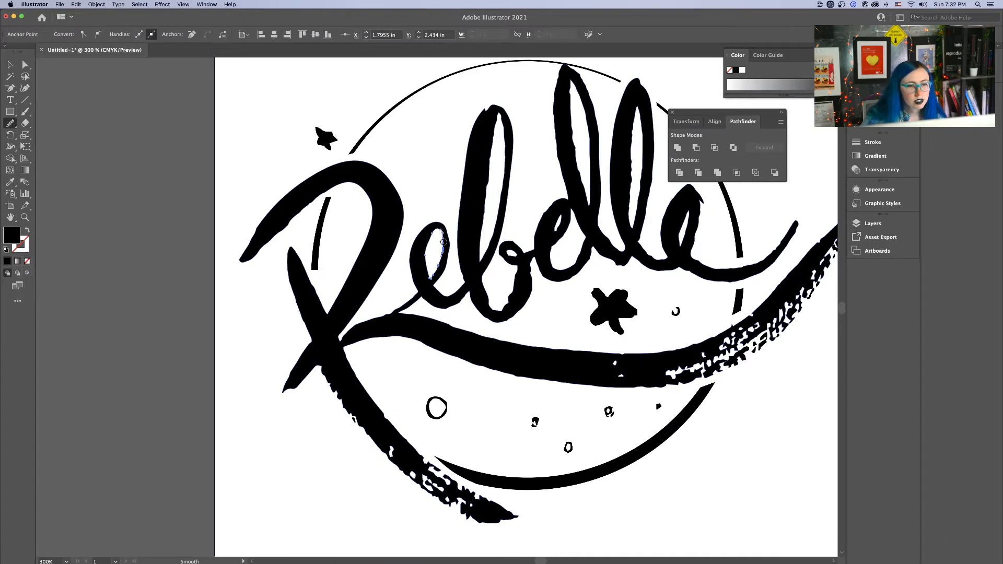
drag(433, 279, 434, 280)
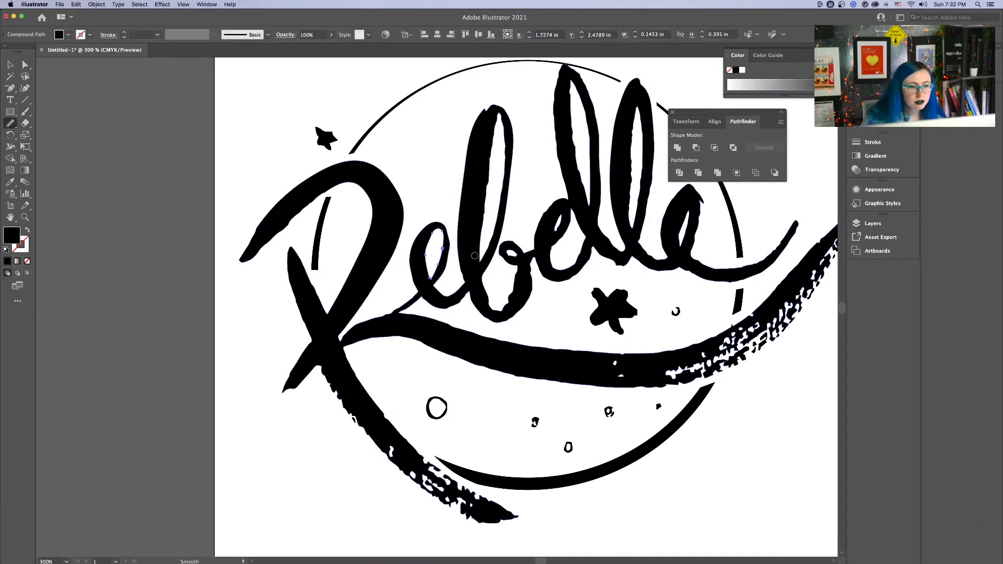
key(super+z)
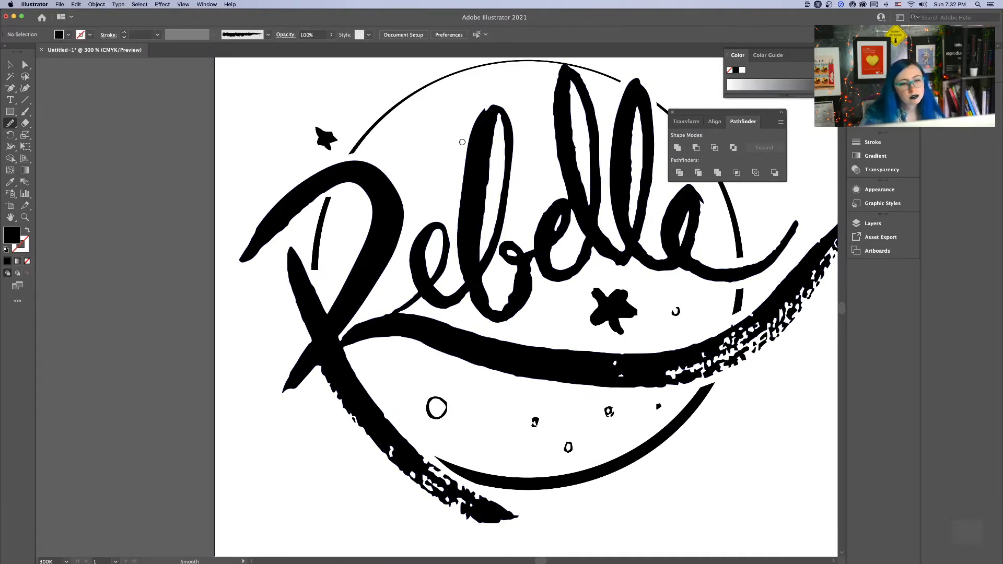
super+click(435, 228)
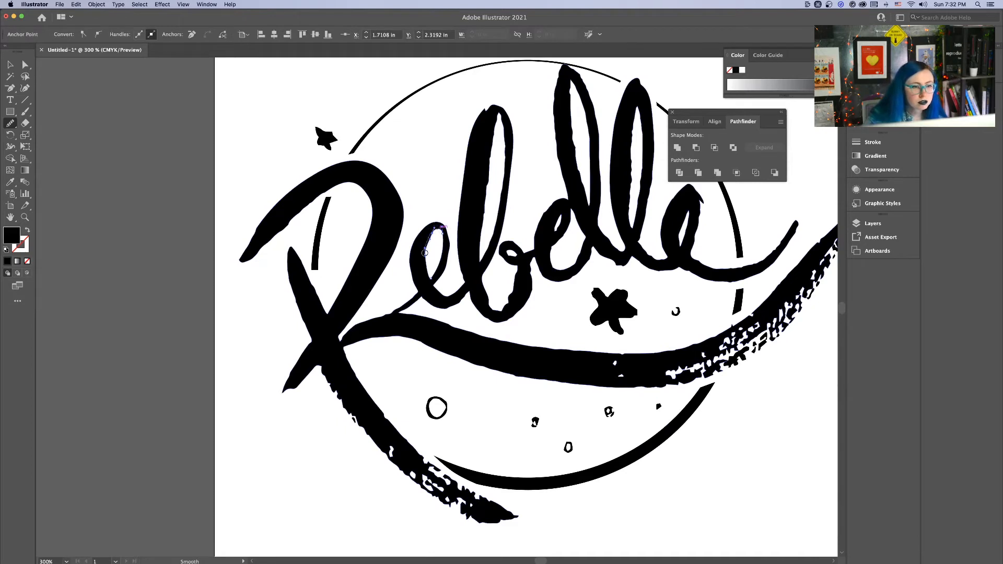
drag(424, 253, 425, 257)
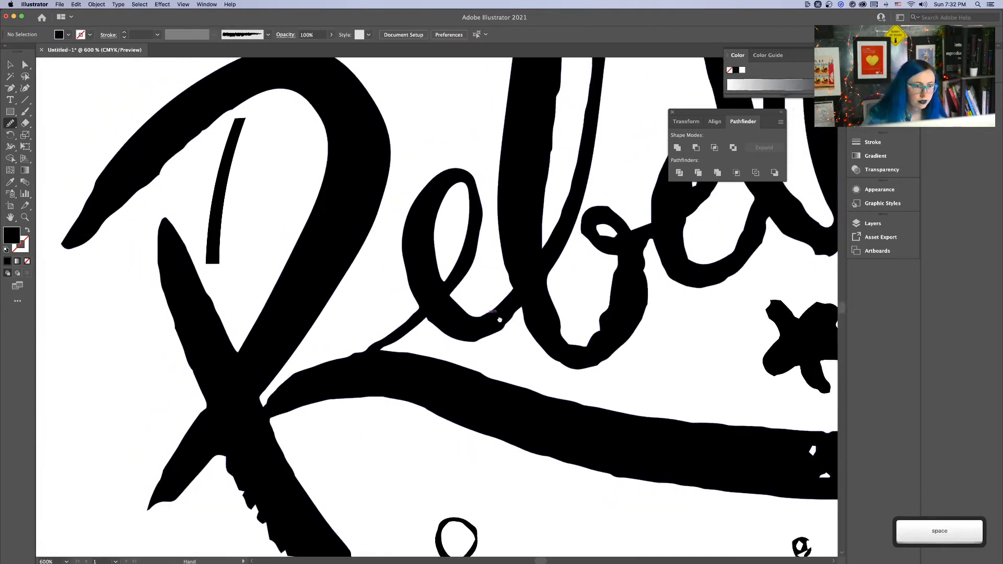
Smooth the thin connector into the first e and the swash's upper edge, deleting the stray anchor point near the circle's gap
drag(499, 320, 556, 312)
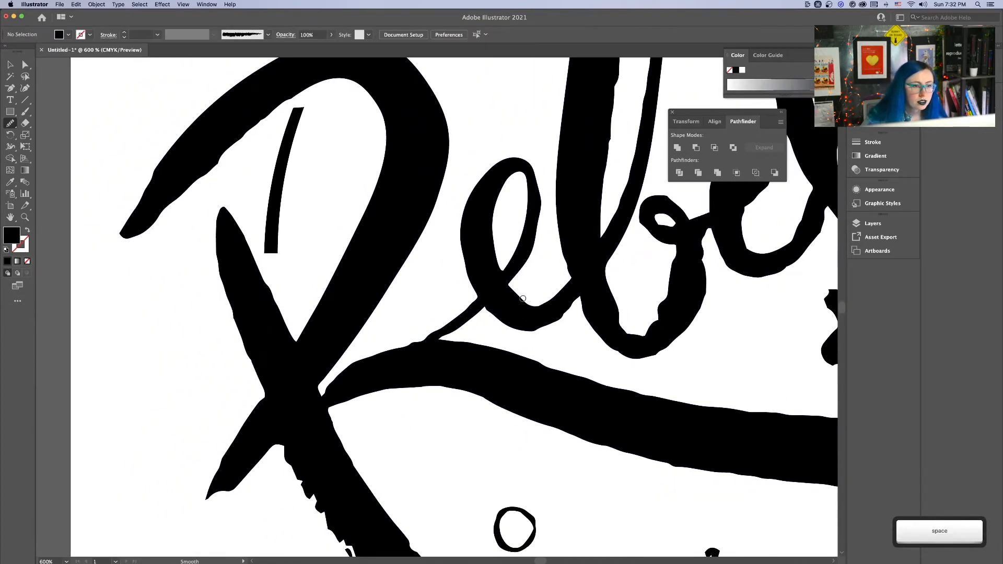
super+click(475, 300)
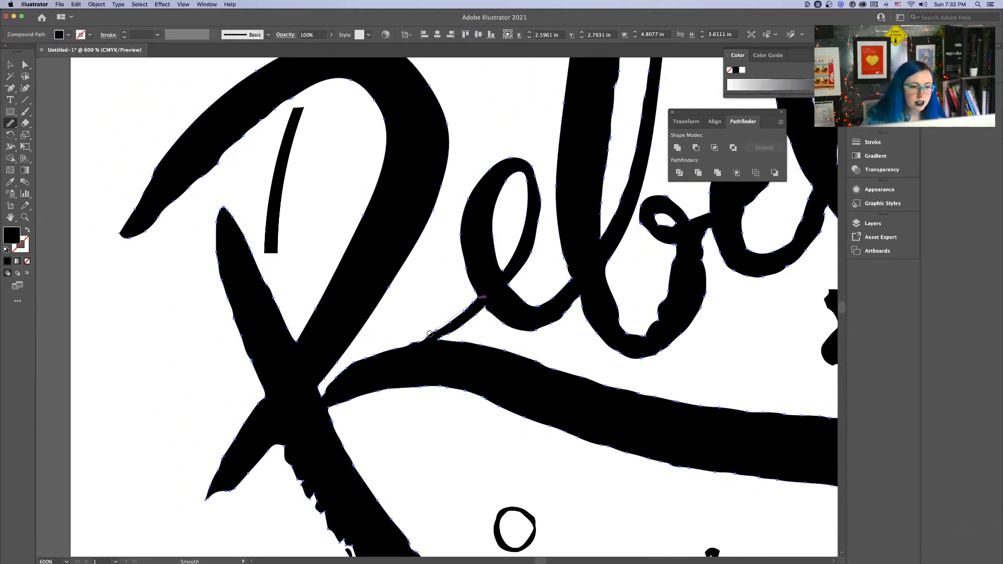
drag(401, 346, 444, 332)
key(super)
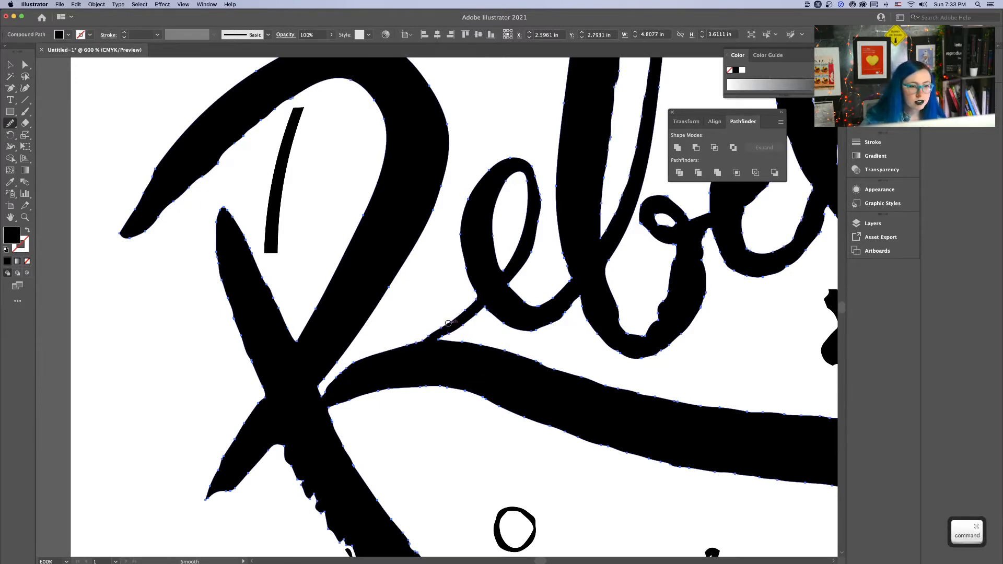
drag(404, 347, 398, 347)
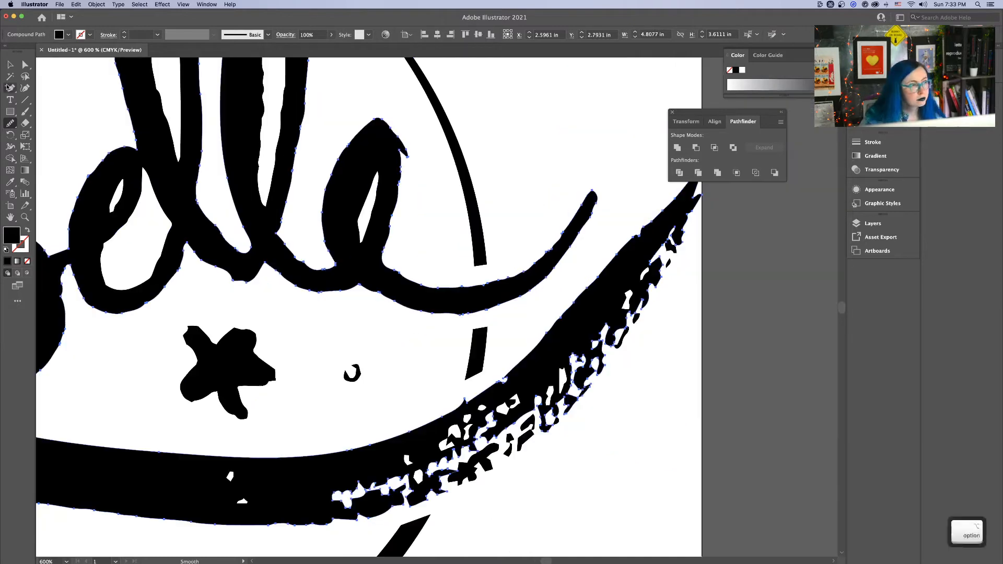
key(minus)
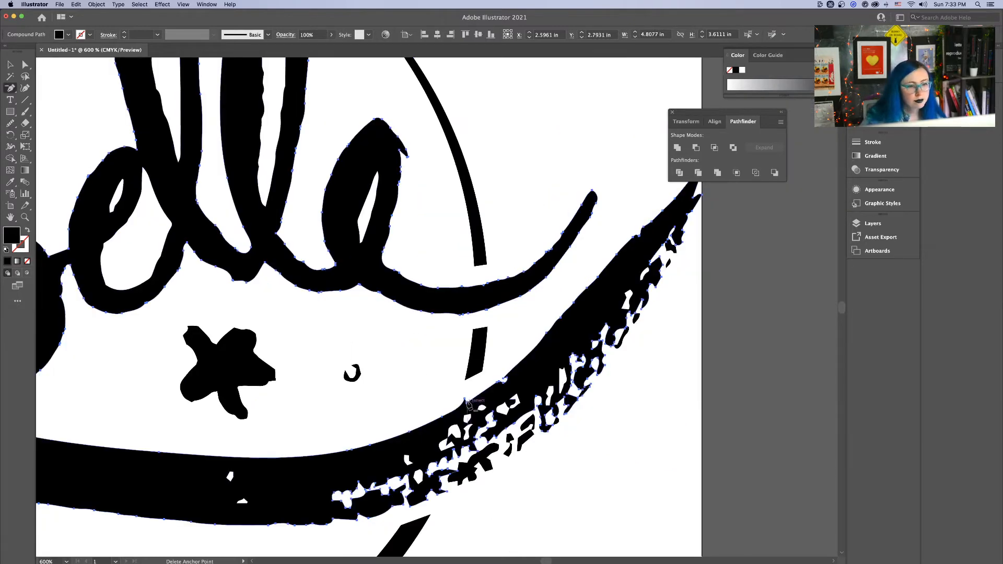
click(466, 402)
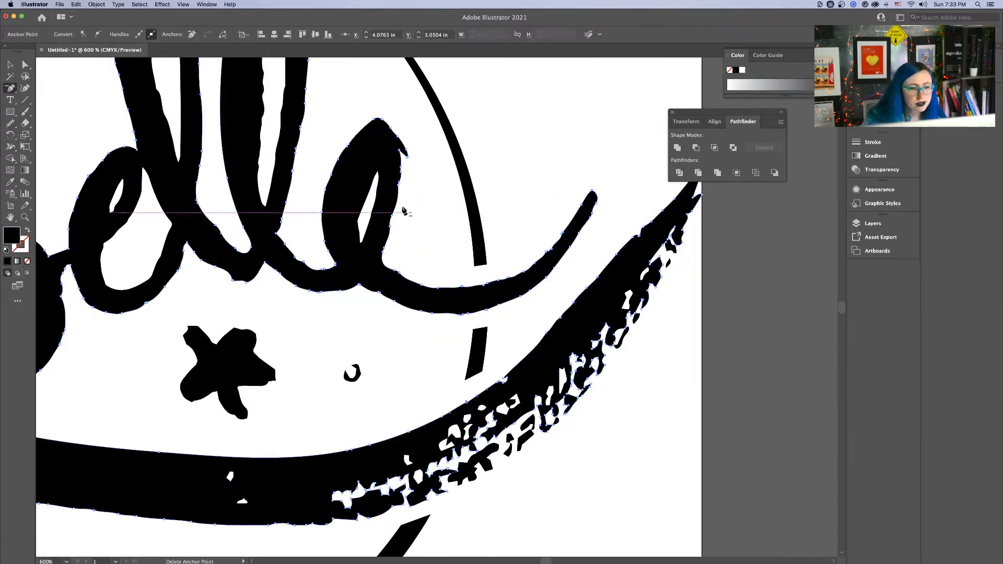
Smooth the middle of the swash's lower edge, up to where the dry-brush texture begins
click(11, 126)
key(space)
drag(534, 300, 513, 238)
drag(426, 397, 568, 281)
mouse_move(447, 349)
mouse_down()
mouse_move(517, 317)
mouse_move(686, 323)
mouse_move(478, 310)
mouse_up()
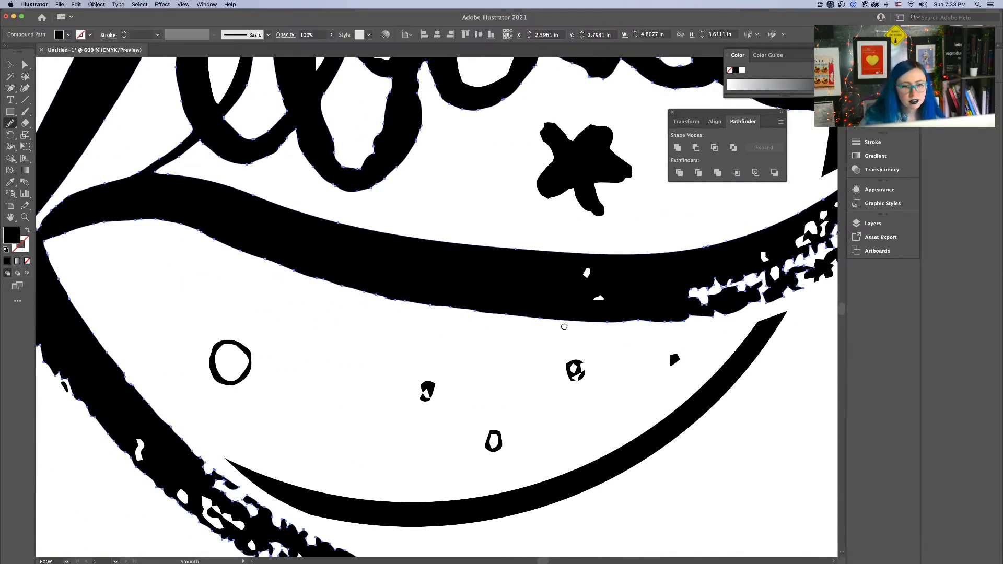
key(super+z)
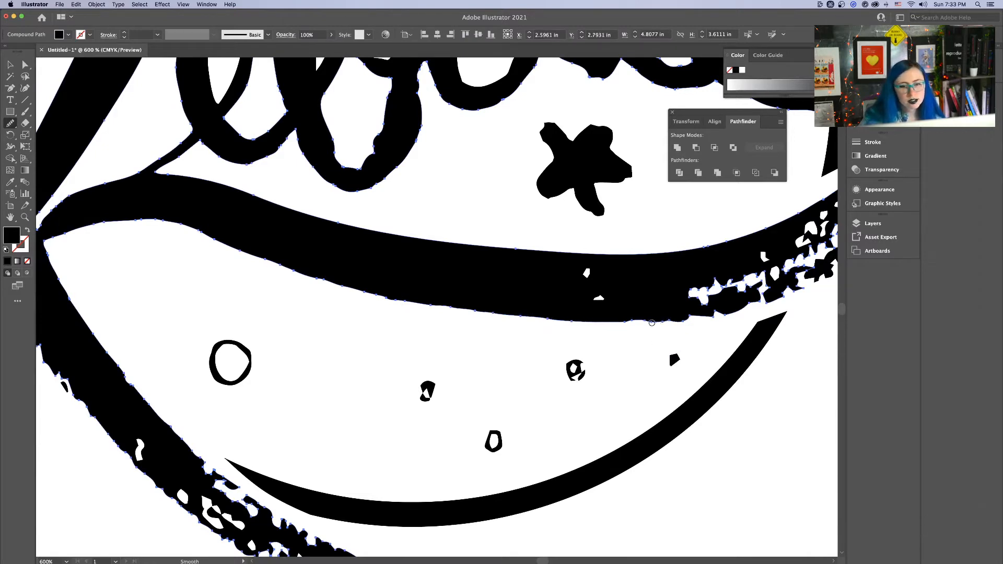
mouse_move(658, 322)
mouse_down()
mouse_move(483, 312)
mouse_move(511, 332)
mouse_move(677, 350)
mouse_move(594, 335)
mouse_up()
Smooth the remaining lower edge of the swash back to the R's leg, and deselect the lettering
key(space)
mouse_move(534, 322)
mouse_down()
mouse_move(466, 300)
mouse_move(661, 377)
mouse_up()
key(space)
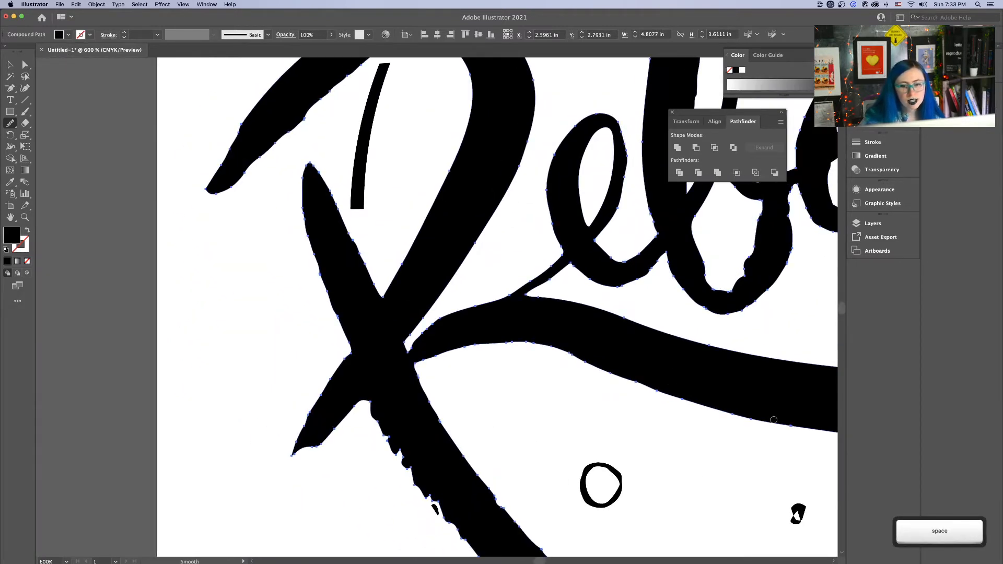
mouse_move(774, 420)
mouse_down()
mouse_move(675, 403)
mouse_move(586, 363)
mouse_up()
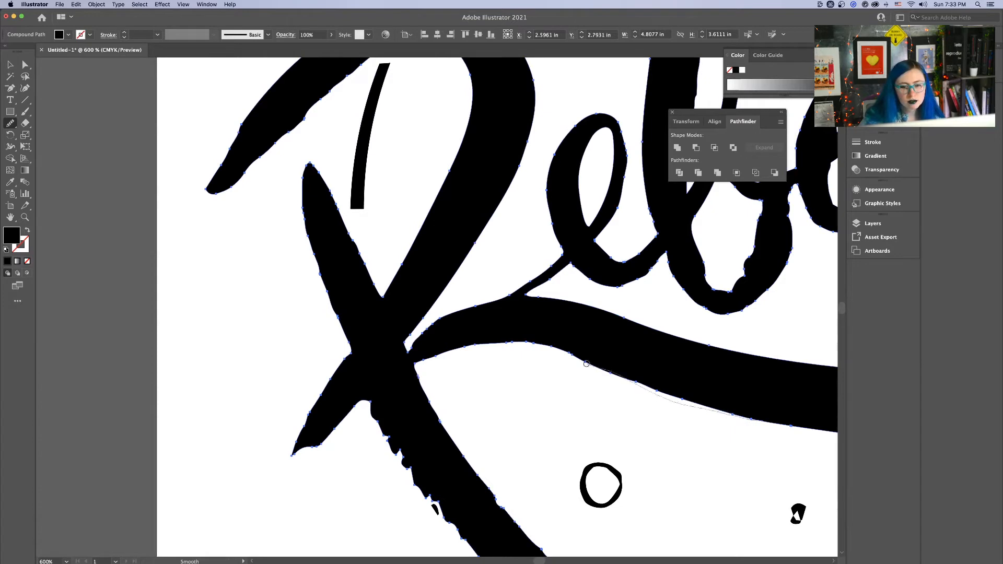
drag(509, 341, 584, 354)
key(space)
mouse_move(685, 379)
mouse_down()
mouse_move(613, 355)
mouse_move(527, 360)
mouse_move(487, 377)
mouse_up()
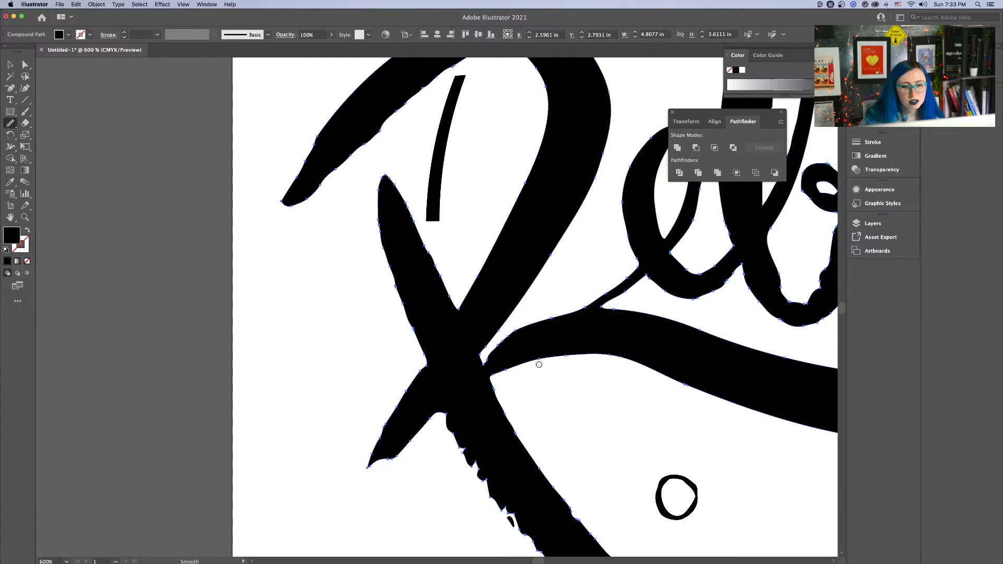
key(space)
drag(783, 473, 659, 399)
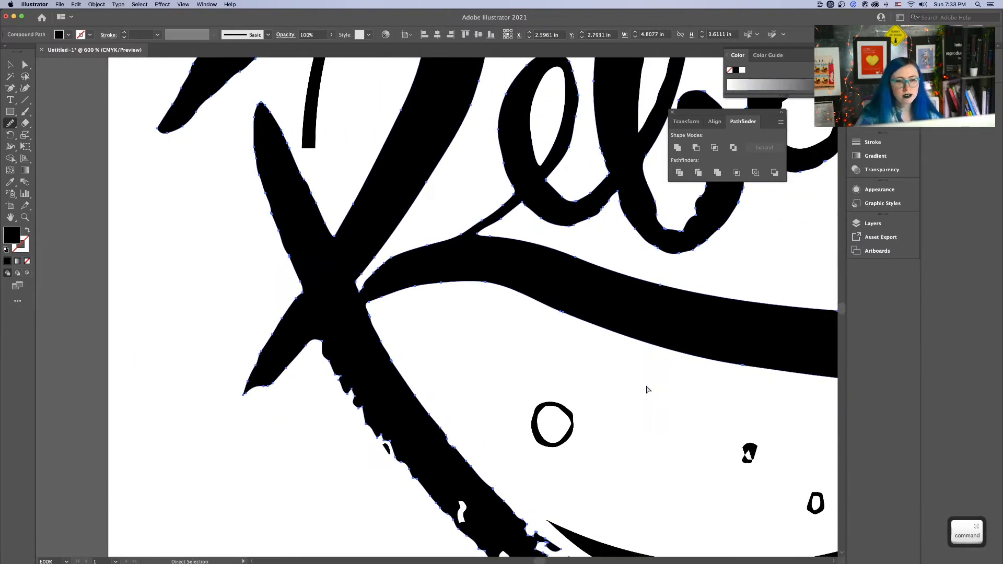
super+click(650, 391)
key(super+minus)
key(super+minus)
key(super+minus)
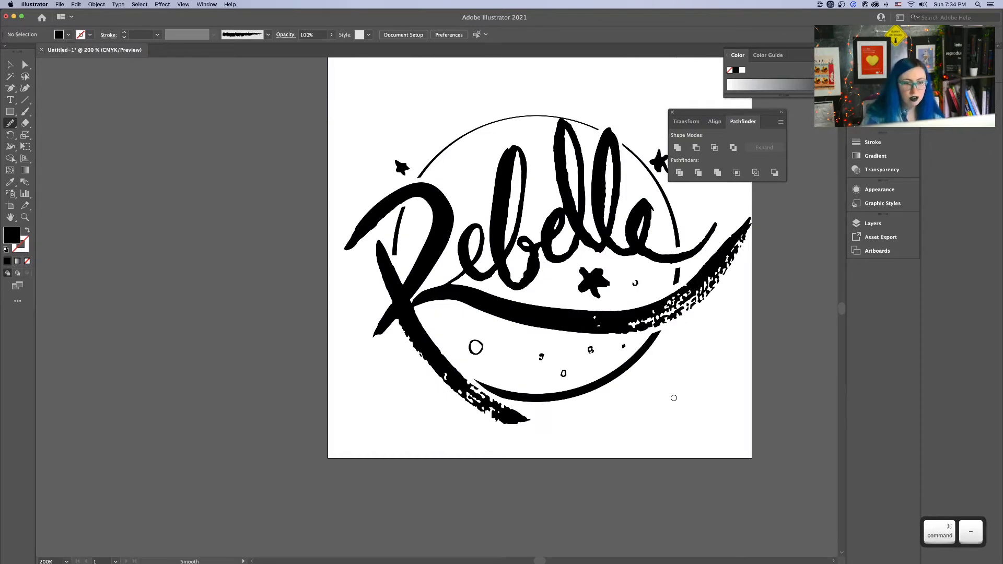
Select the lettering and smooth the right edge of the R's leg just below the swash
key(super+equal)
key(super+equal)
key(super+equal)
key(super+equal)
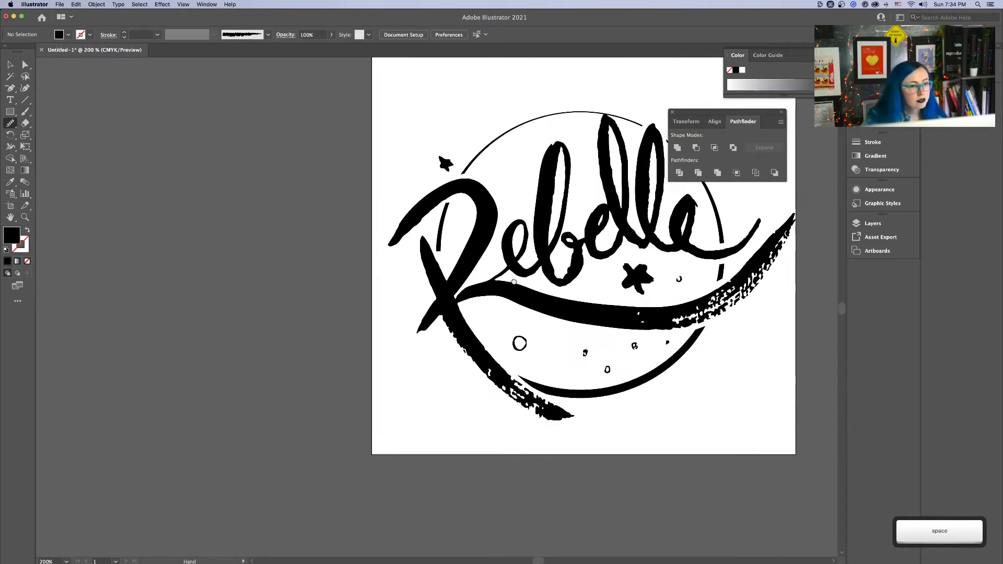
super+click(647, 318)
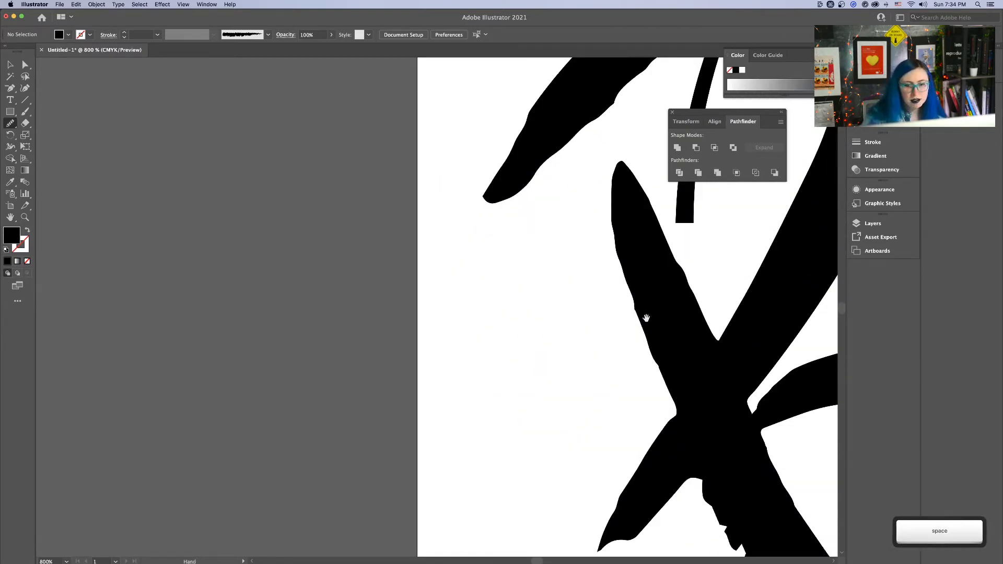
drag(646, 317, 277, 229)
drag(585, 527, 621, 361)
scroll(434, 346, up, 3)
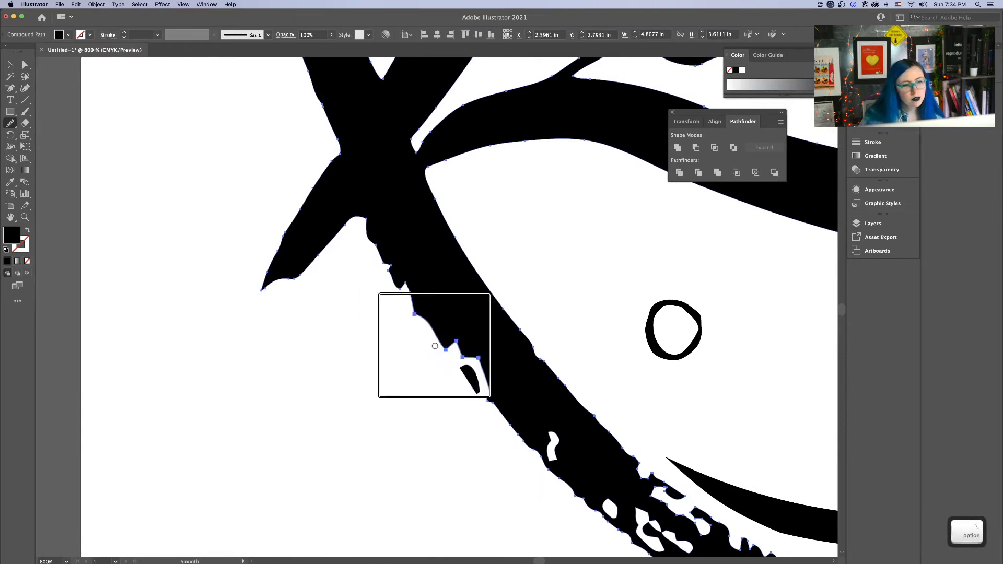
scroll(366, 175, down, 3)
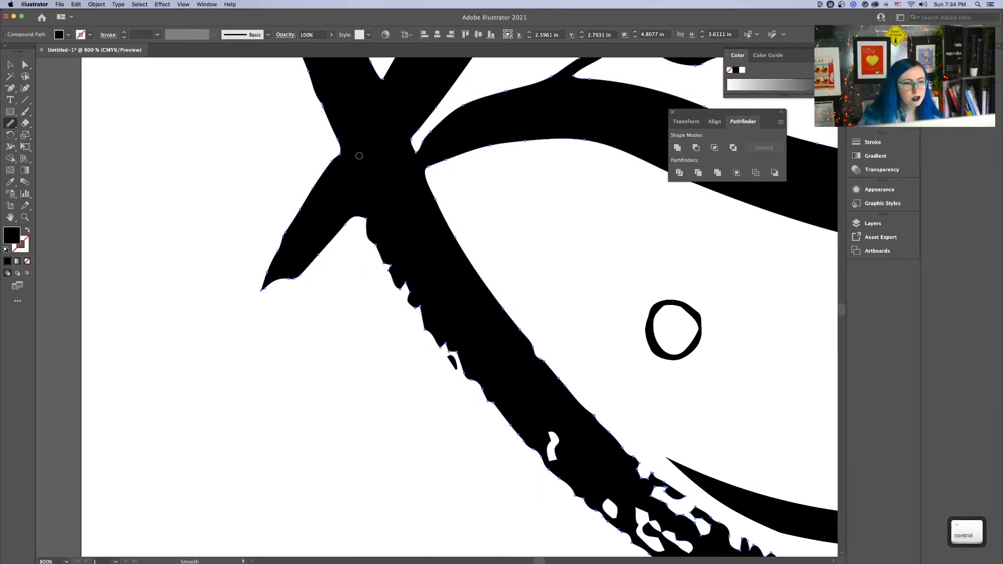
Smooth both edges of the R's stem from its pointed tip down to the crossing with the diagonal
scroll(359, 155, up, 8)
scroll(359, 156, left, 3)
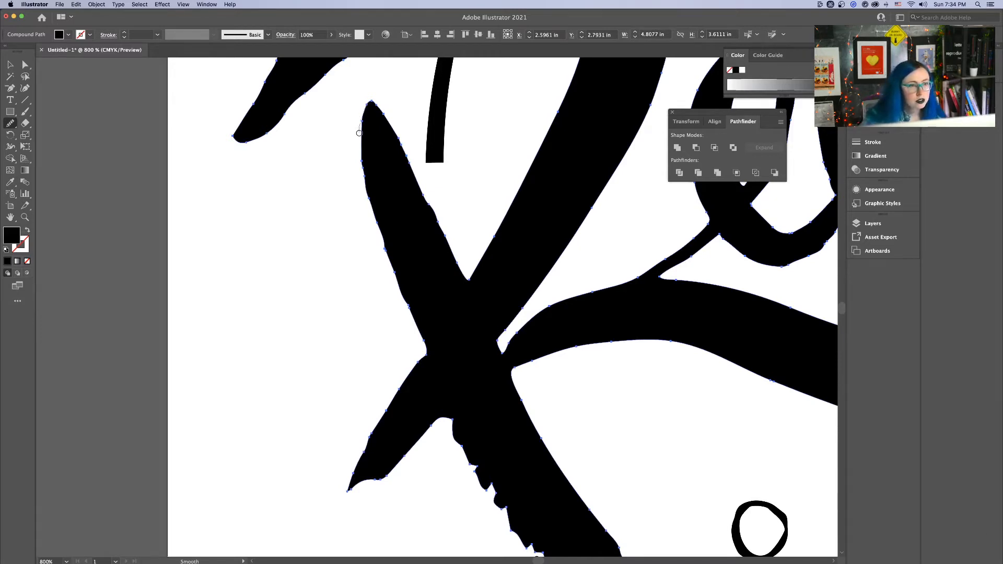
drag(362, 163, 371, 205)
drag(407, 305, 424, 344)
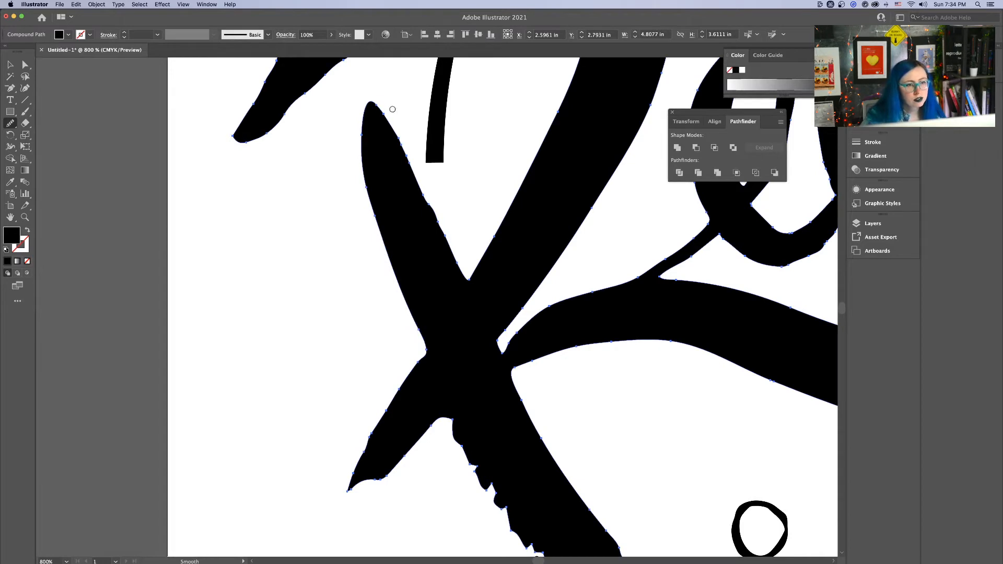
drag(393, 129, 473, 286)
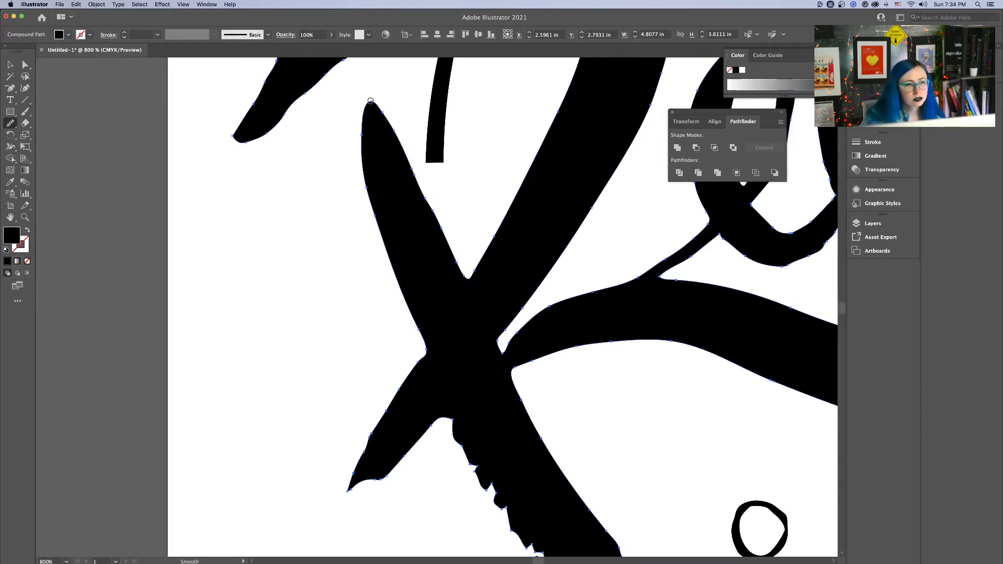
mouse_move(370, 100)
mouse_down()
mouse_move(405, 146)
mouse_move(471, 286)
mouse_up()
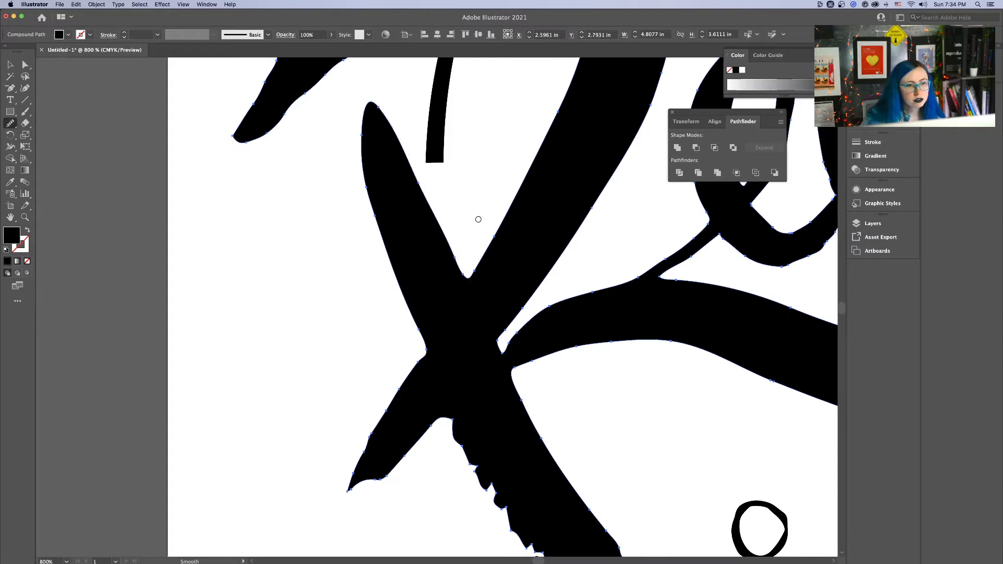
Smooth the rough notch at the lower-left tip of the R's diagonal stroke
scroll(409, 362, down, 5)
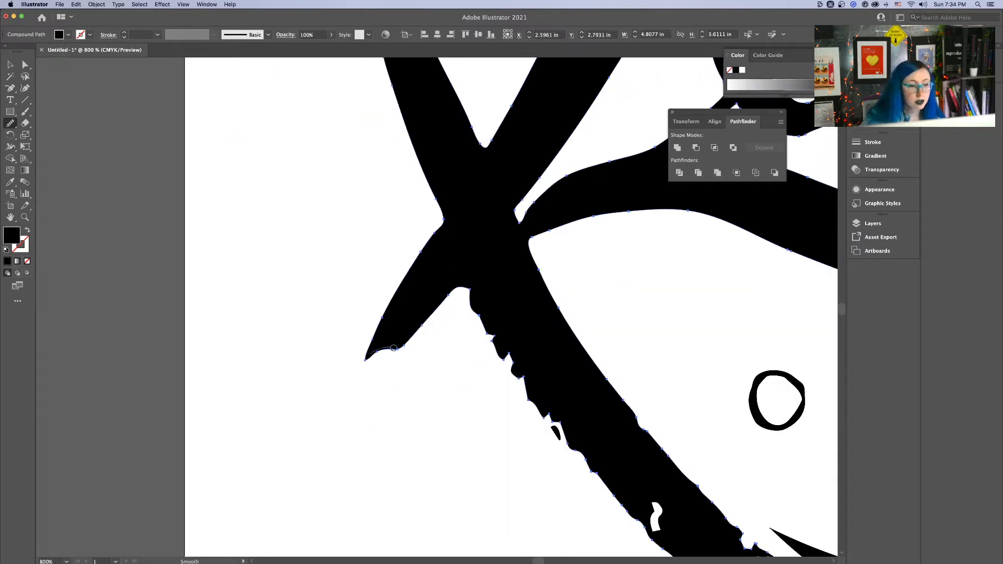
drag(404, 343, 410, 340)
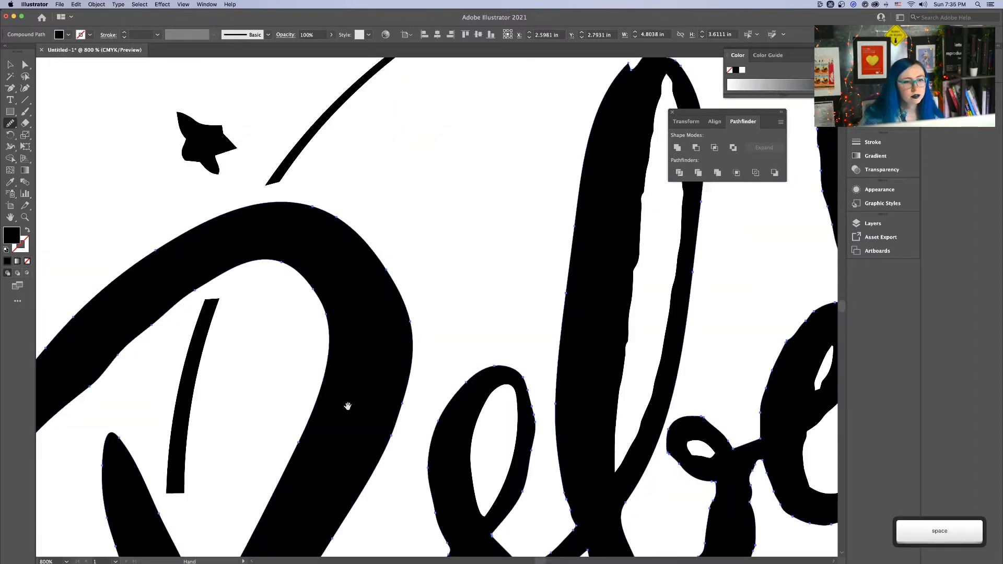
Smooth the outer right edge of the first e's loop
drag(347, 406, 244, 304)
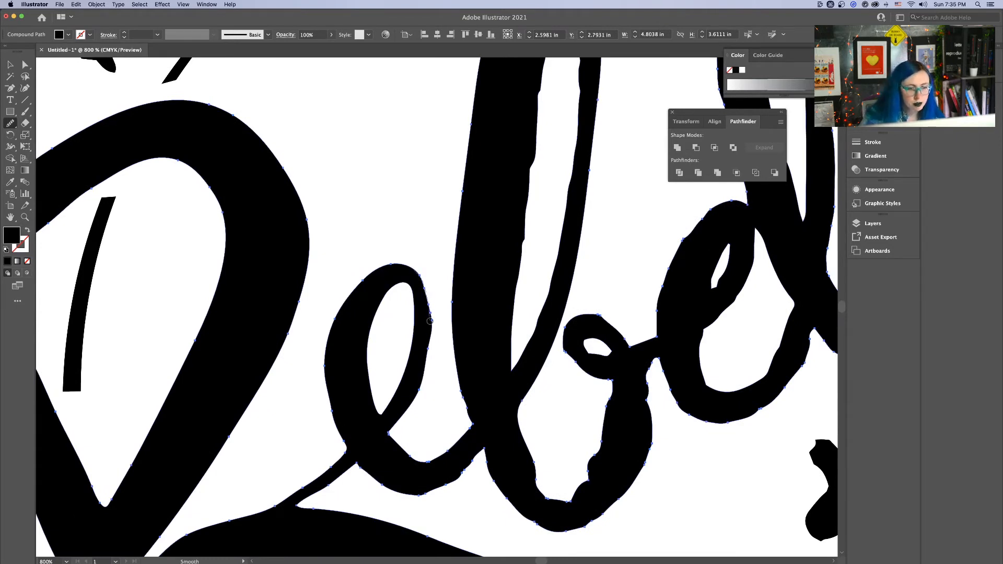
drag(429, 320, 431, 349)
key(alt)
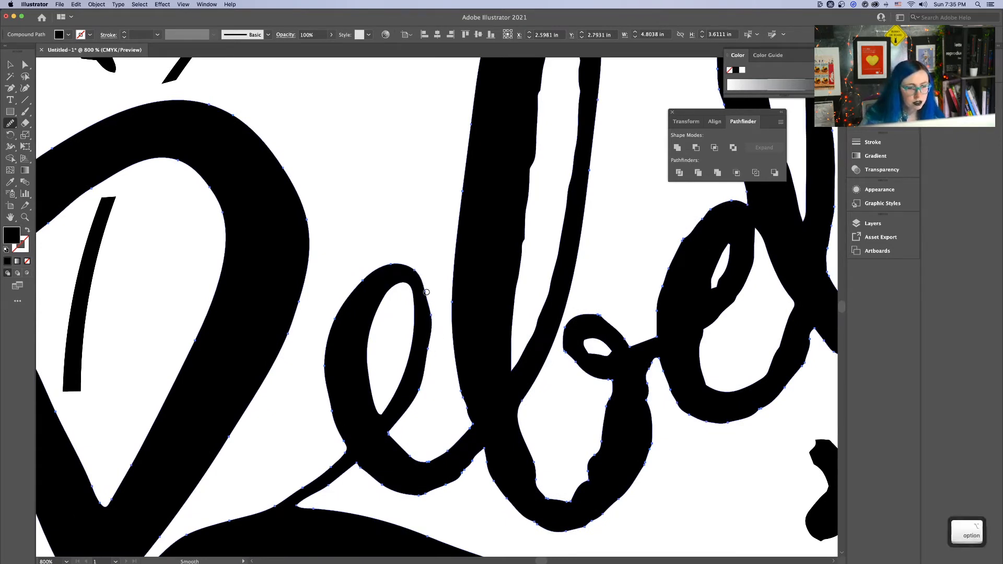
Reposition the upper-right anchor point and its neighbouring curve handle on the first e's loop to round the outer edge, and deselect
click(25, 66)
drag(425, 293, 429, 290)
key(super+z)
click(424, 292)
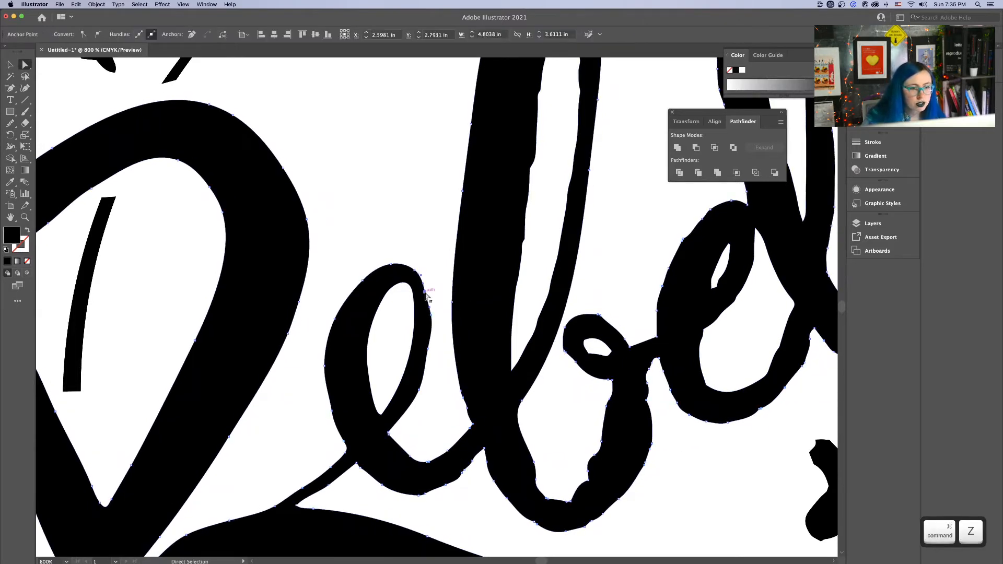
key(super+equal)
key(super+equal)
key(super+equal)
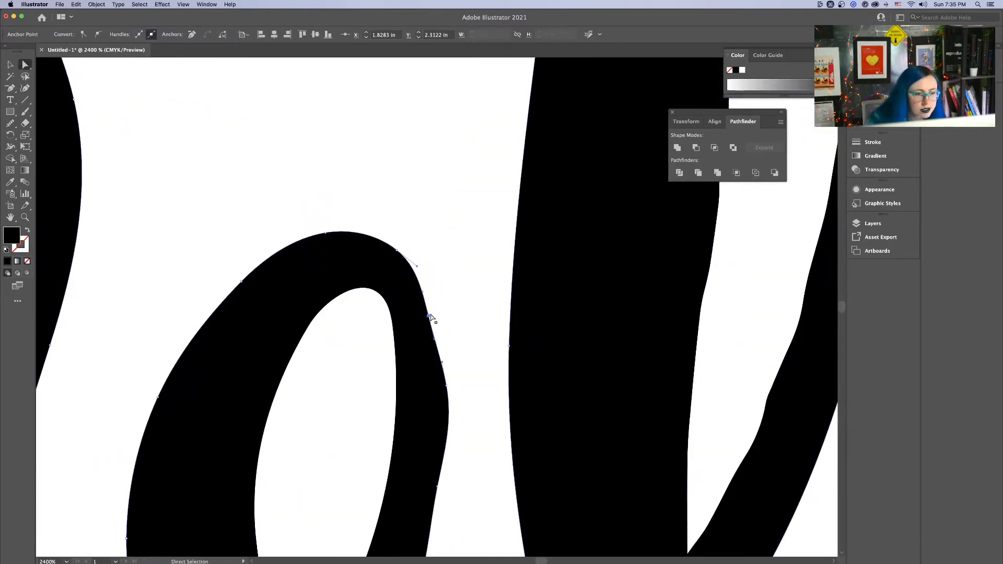
drag(429, 315, 434, 312)
drag(441, 362, 446, 353)
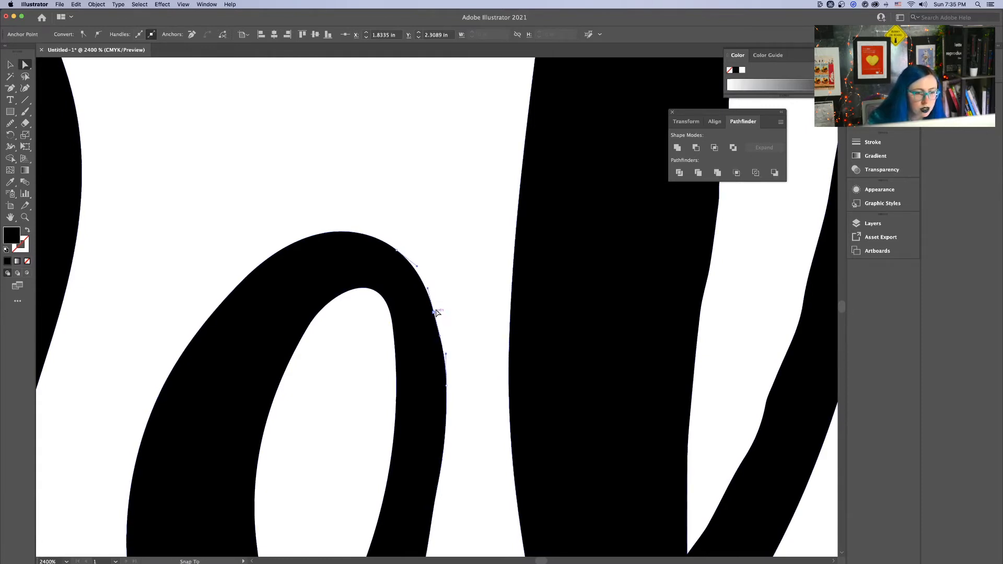
click(486, 298)
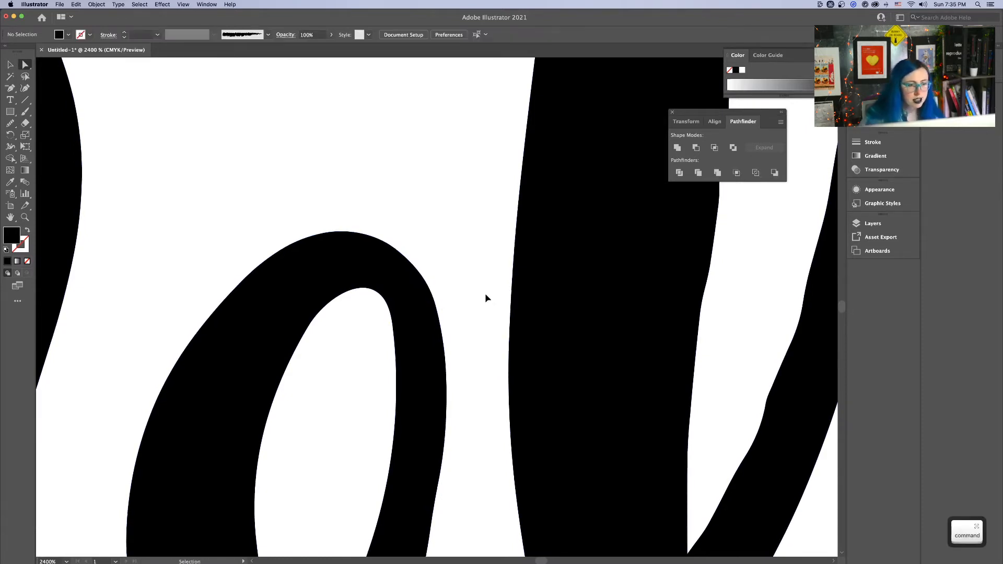
Adjust the anchor point on the lower right outer edge of the first e's loop to even out the curve
key(super+minus)
key(super+minus)
key(super+minus)
key(super+minus)
key(super+equal)
key(super+equal)
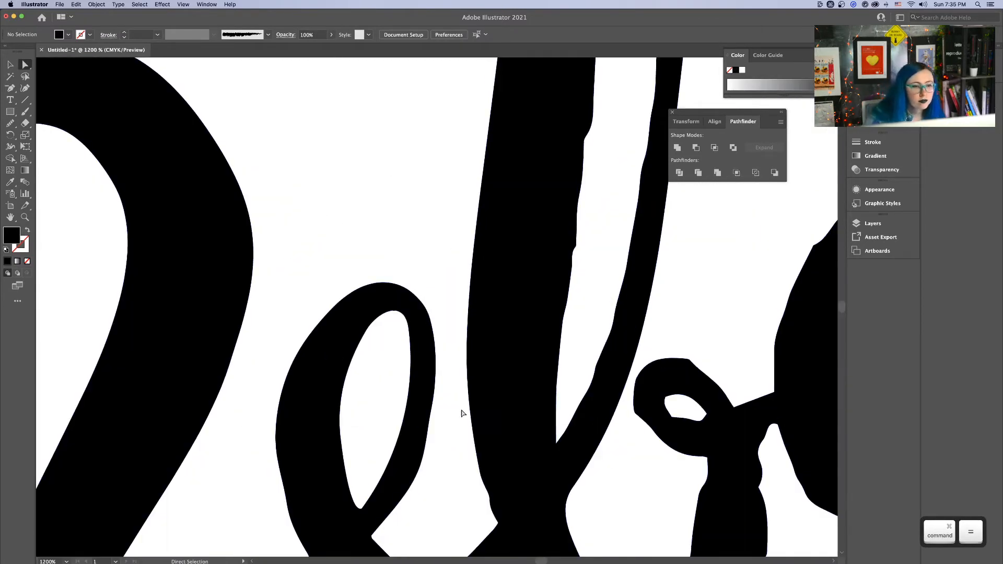
click(431, 412)
mouse_move(433, 412)
mouse_down()
mouse_move(443, 413)
mouse_move(434, 419)
mouse_up()
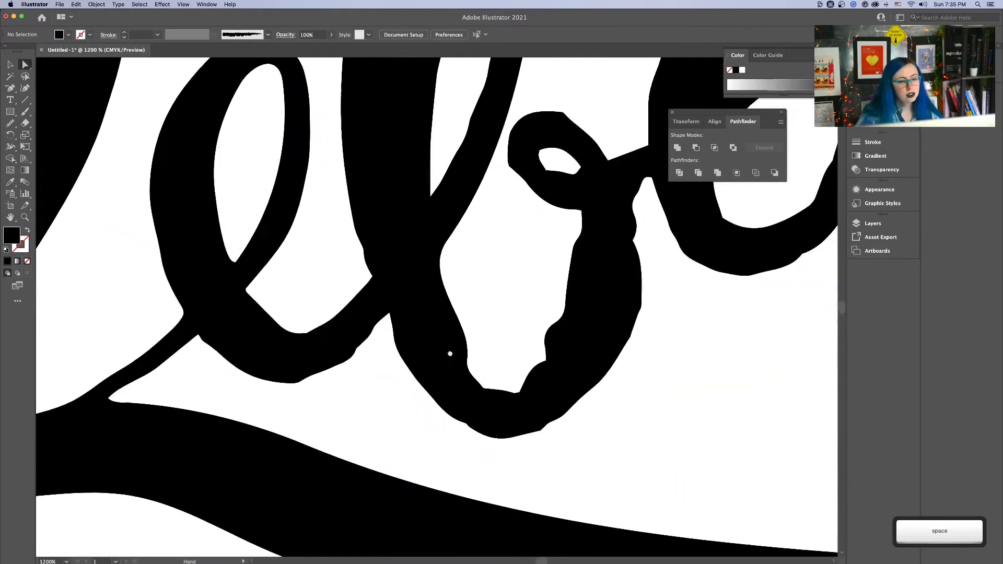
Select the lettering and smooth the first e's lower outer edge from its lowest point up to the b
drag(449, 352, 545, 364)
click(496, 281)
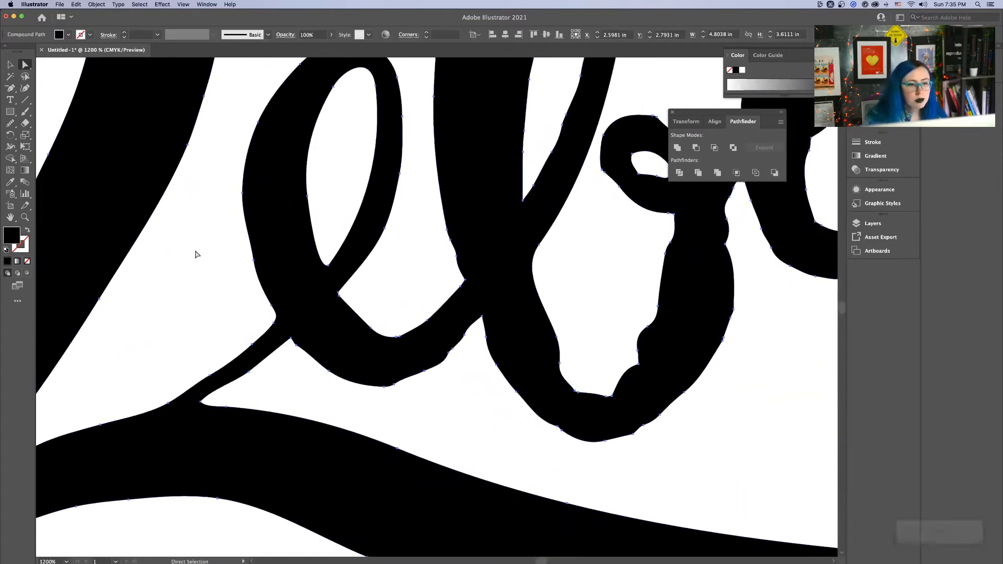
click(14, 124)
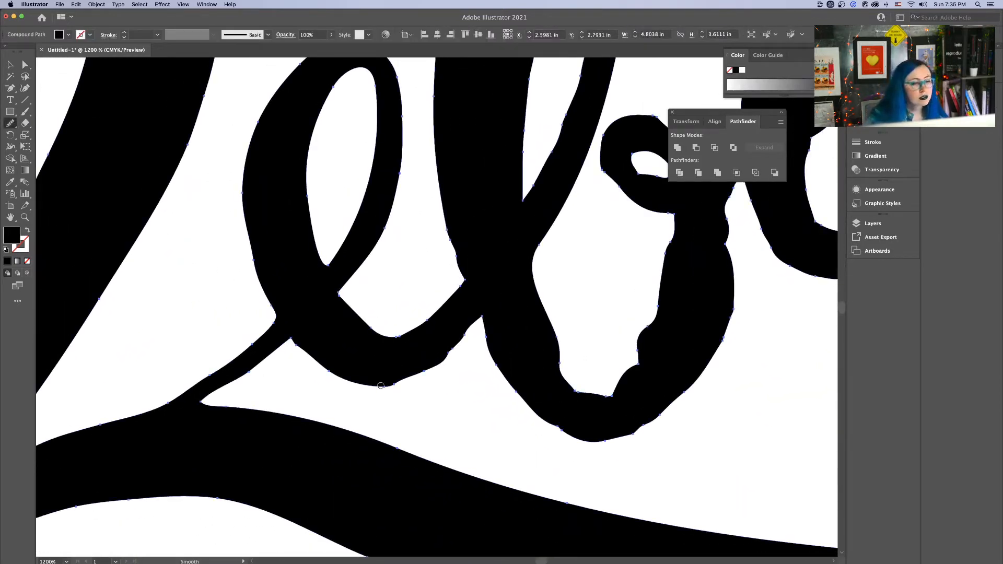
drag(380, 385, 481, 319)
Adjust the outer and inner curves at the base of the first e to round them, and deselect the lettering
click(25, 65)
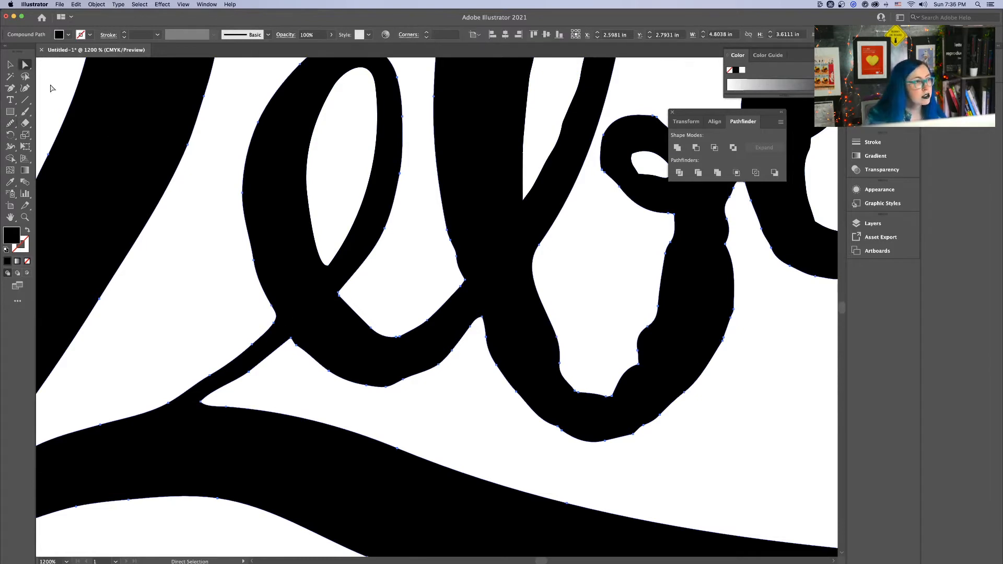
drag(402, 383, 411, 385)
click(409, 333)
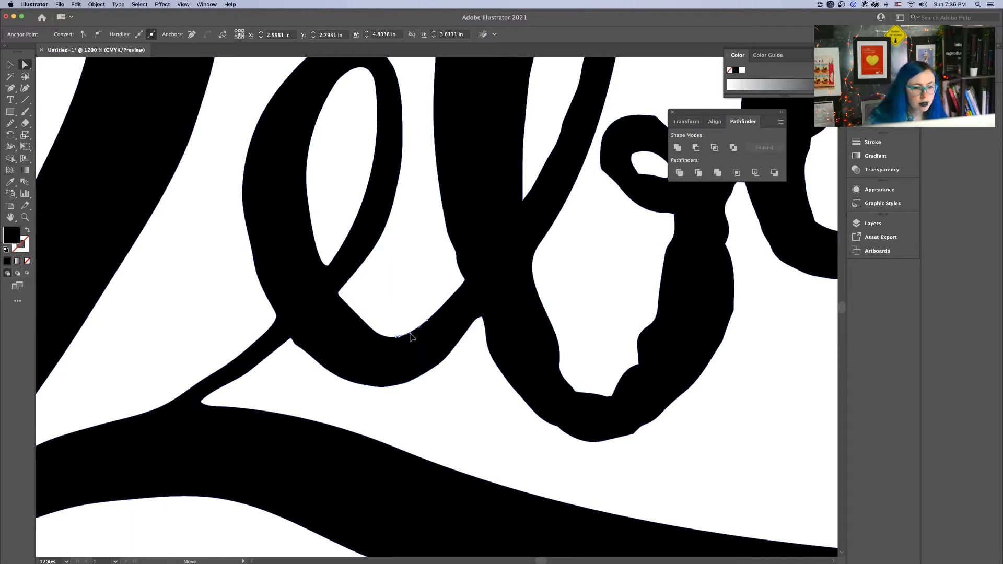
click(525, 410)
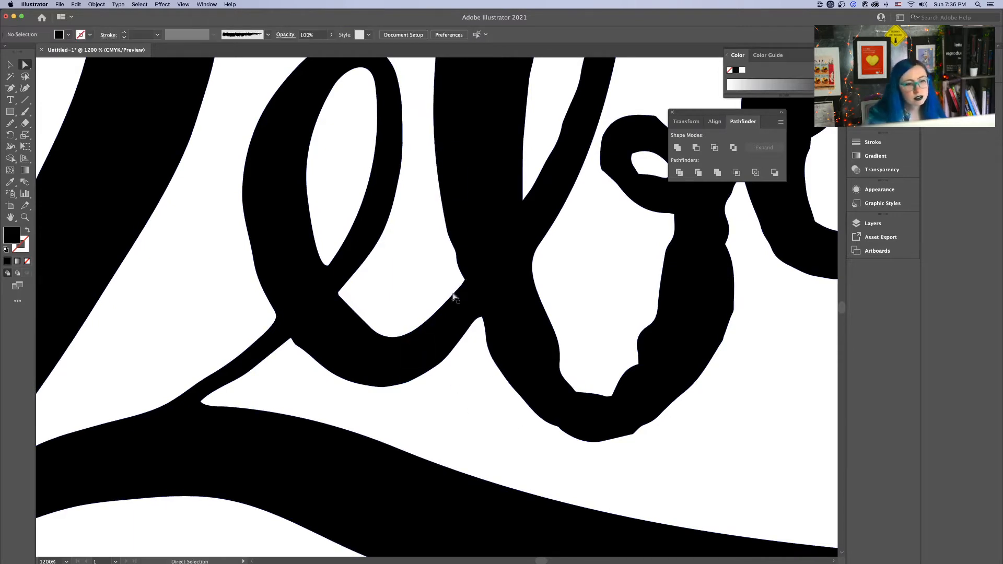
Refine the curve where the thin connecting stroke meets the first e's lower edge, and deselect the lettering
scroll(405, 369, up, 2)
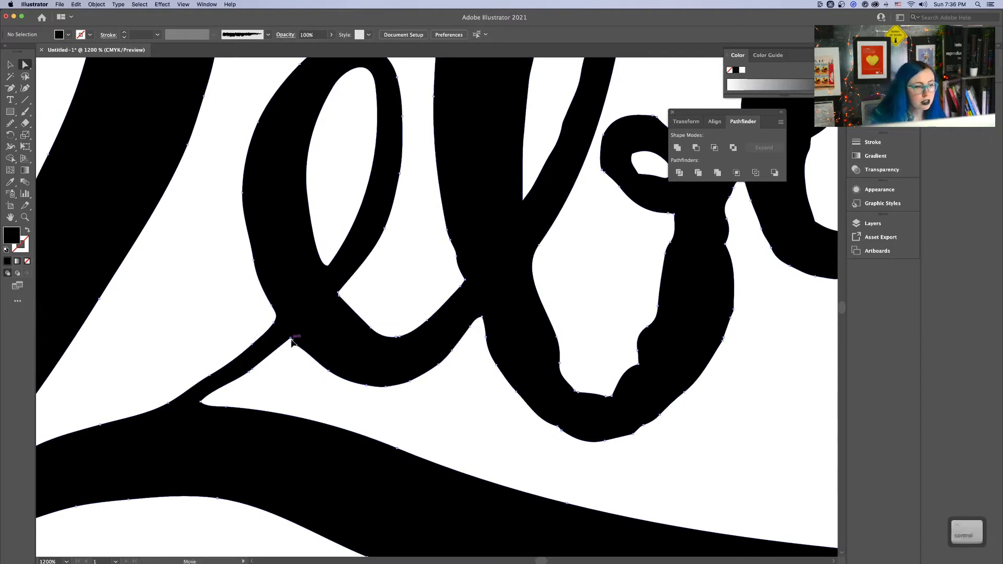
click(296, 347)
drag(295, 347, 294, 346)
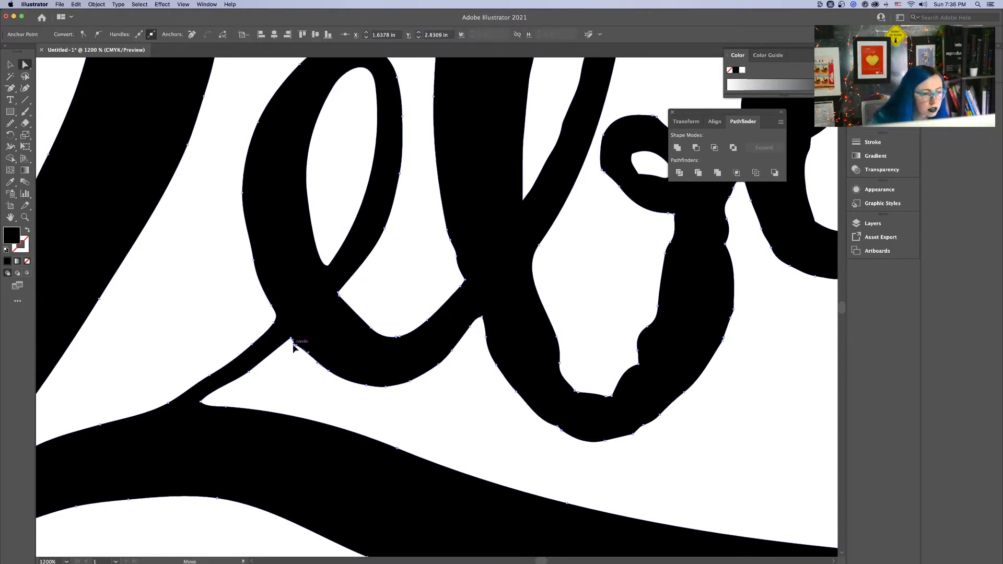
click(314, 383)
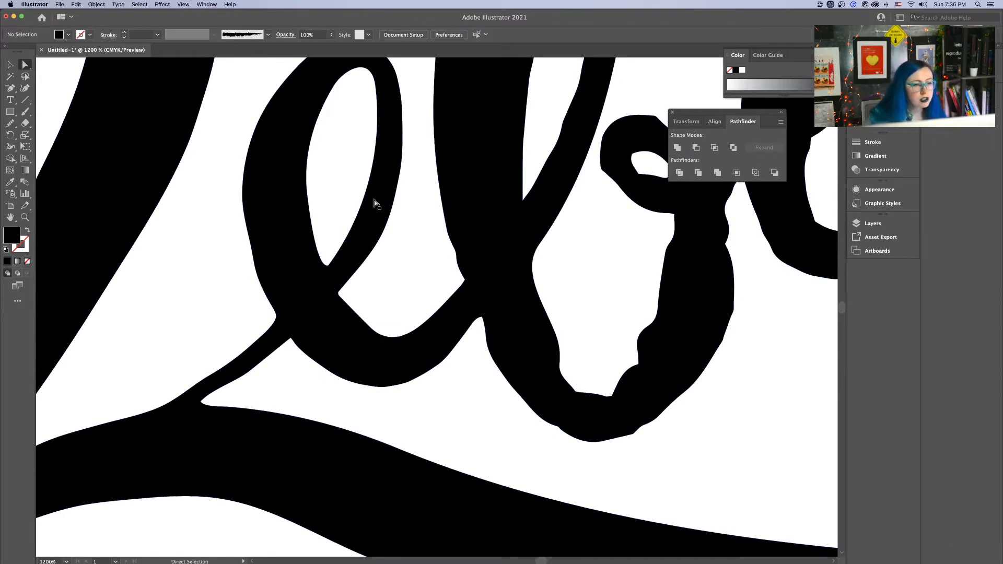
Draw a closed U-shaped path with the Pen tool over the b's bowl, giving it clean inner and outer curves
key(space)
drag(538, 357, 398, 418)
key(ctrl)
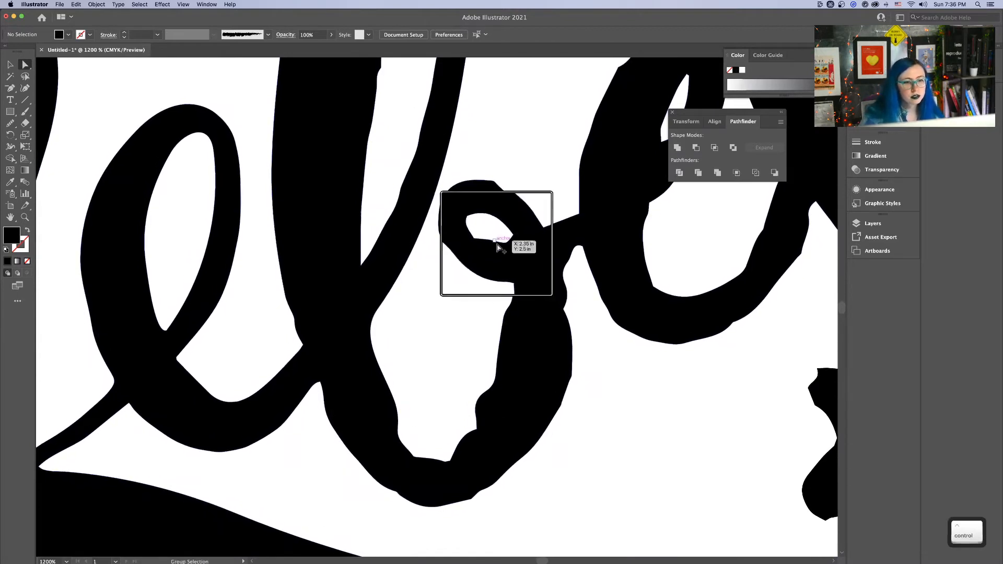
drag(10, 88, 63, 90)
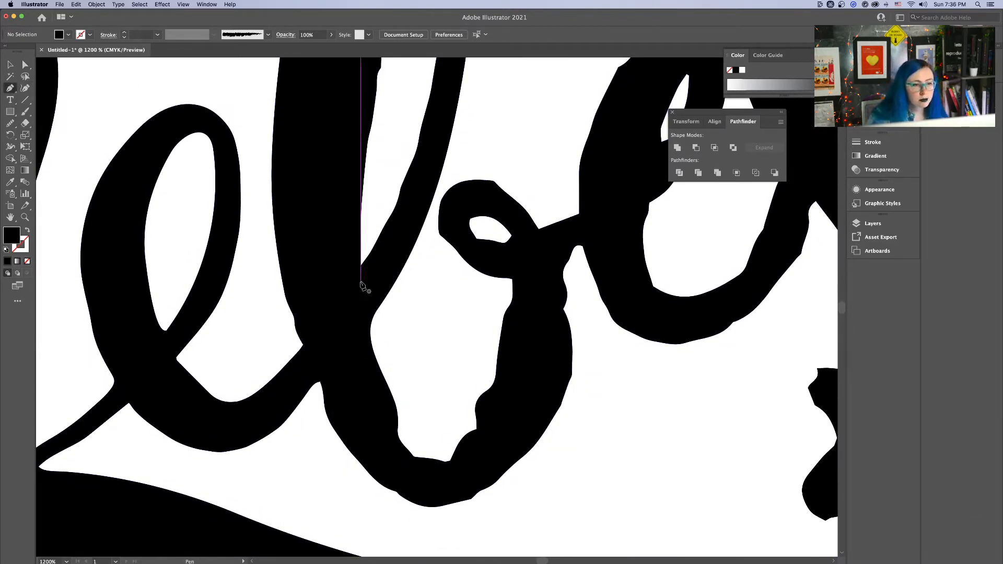
click(360, 282)
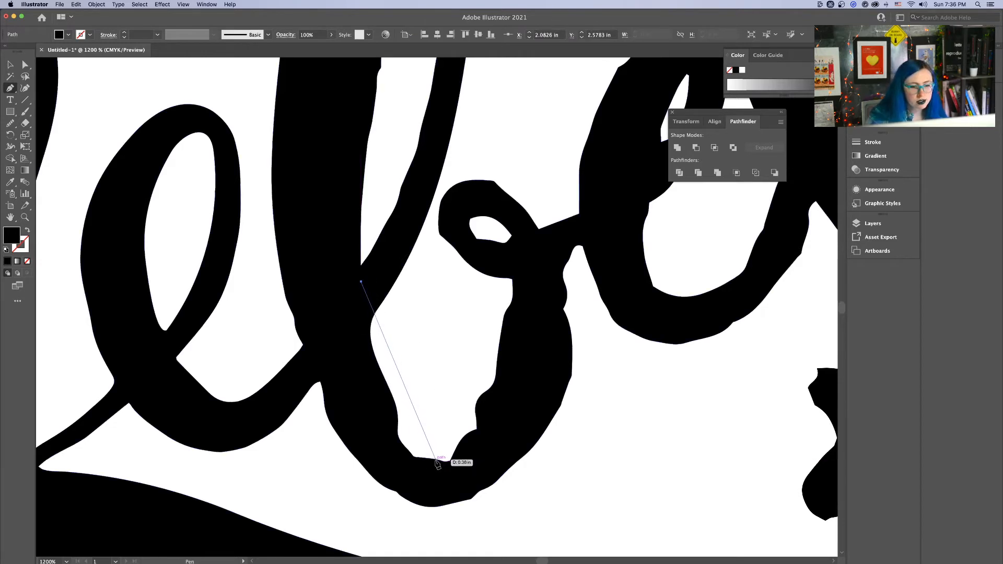
drag(436, 460, 501, 455)
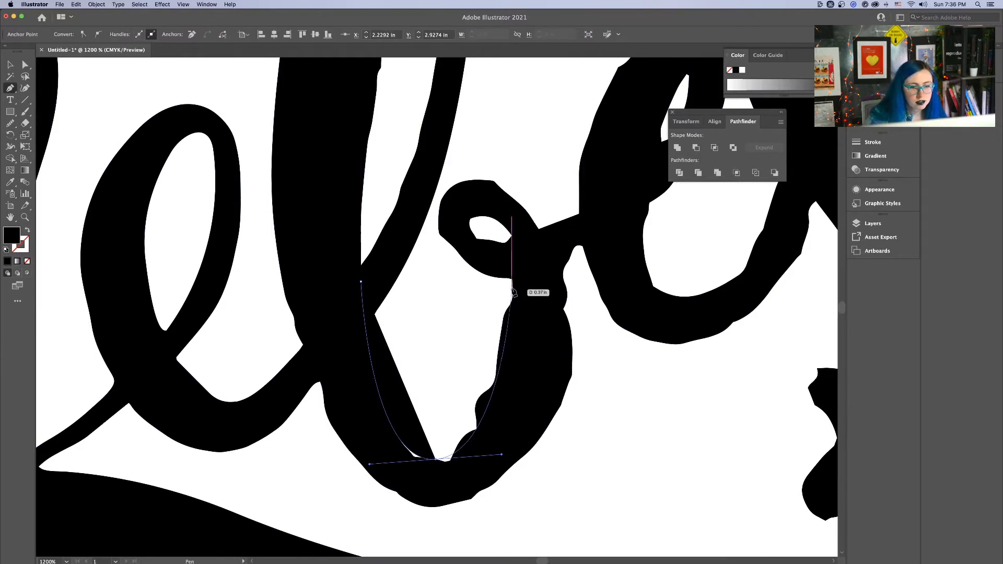
key(super+z)
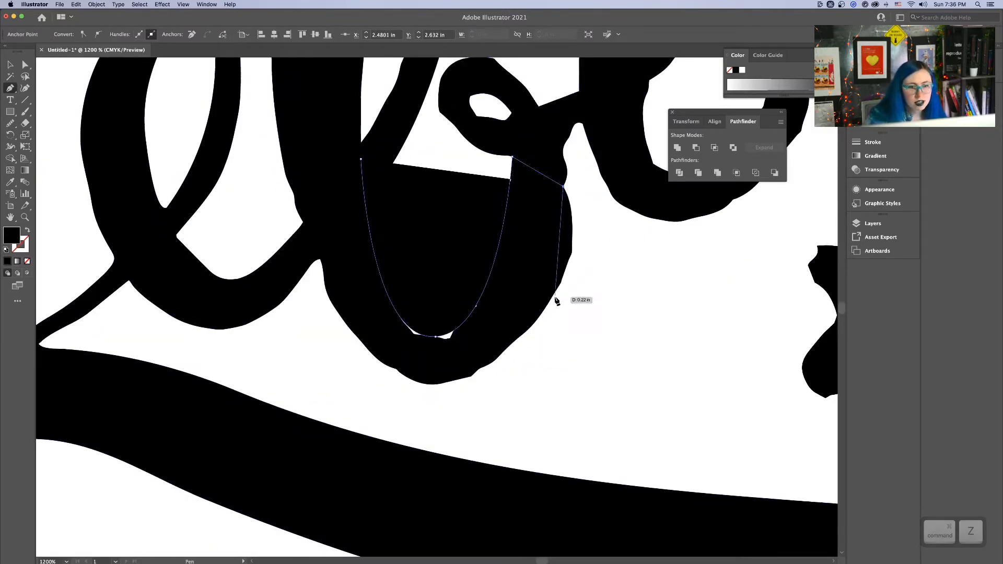
drag(544, 308, 520, 391)
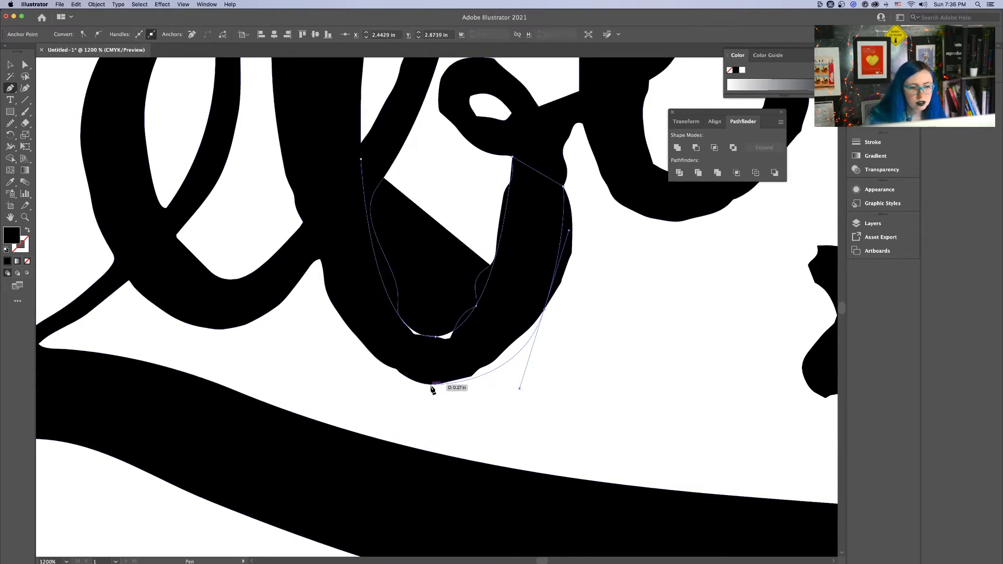
drag(431, 386, 402, 361)
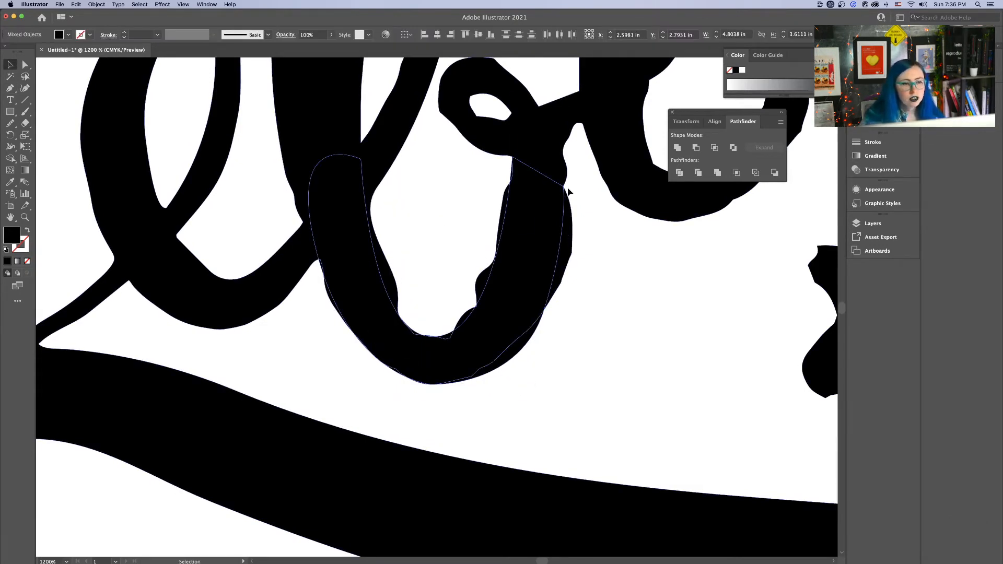
Try to intersect the drawn bowl shape with the lettering
click(714, 147)
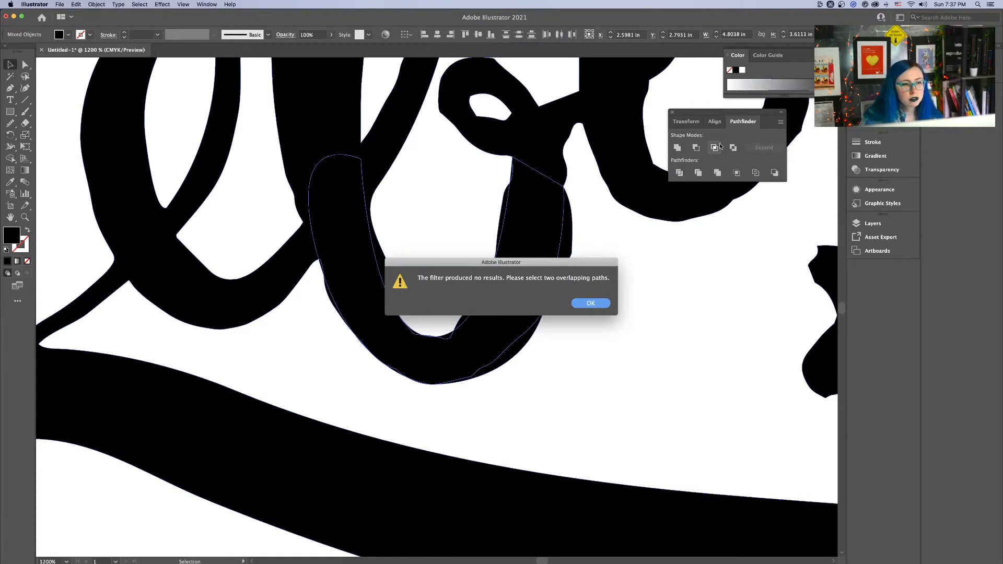
key(Return)
shift+click(570, 204)
shift+click(565, 251)
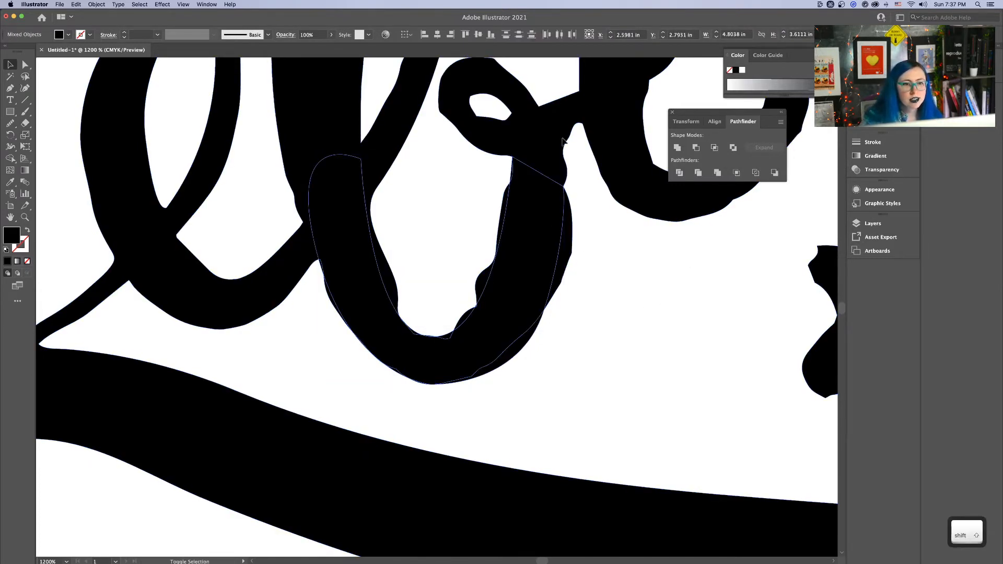
Divide the lettering with the drawn bowl shape, and delete the surplus sliver along the b's right outer edge
click(716, 149)
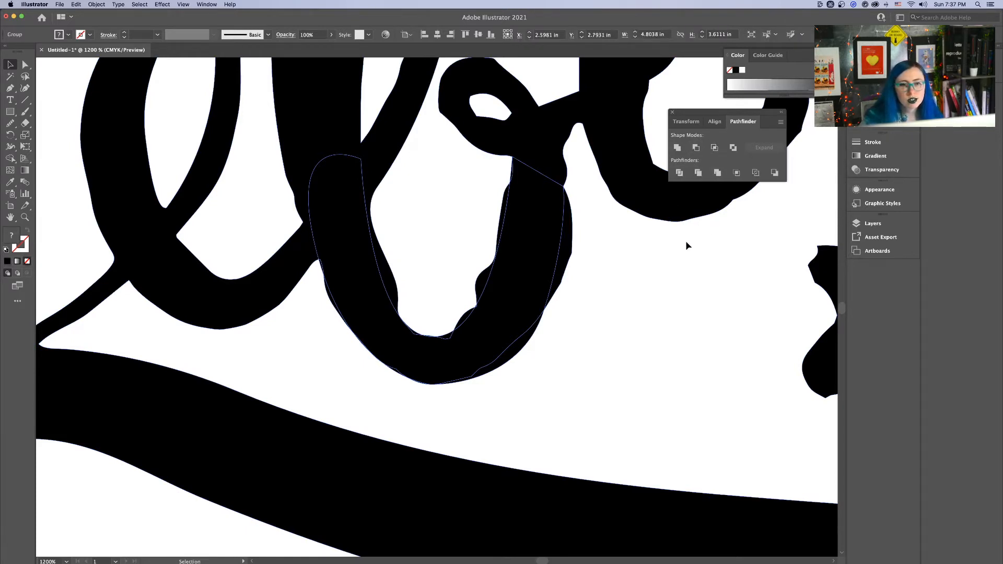
key(a)
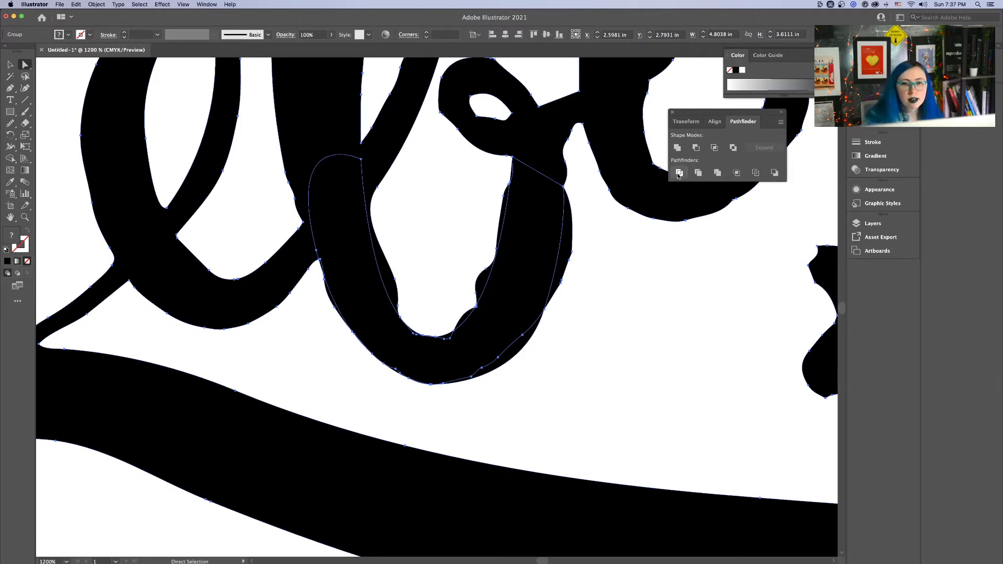
click(573, 241)
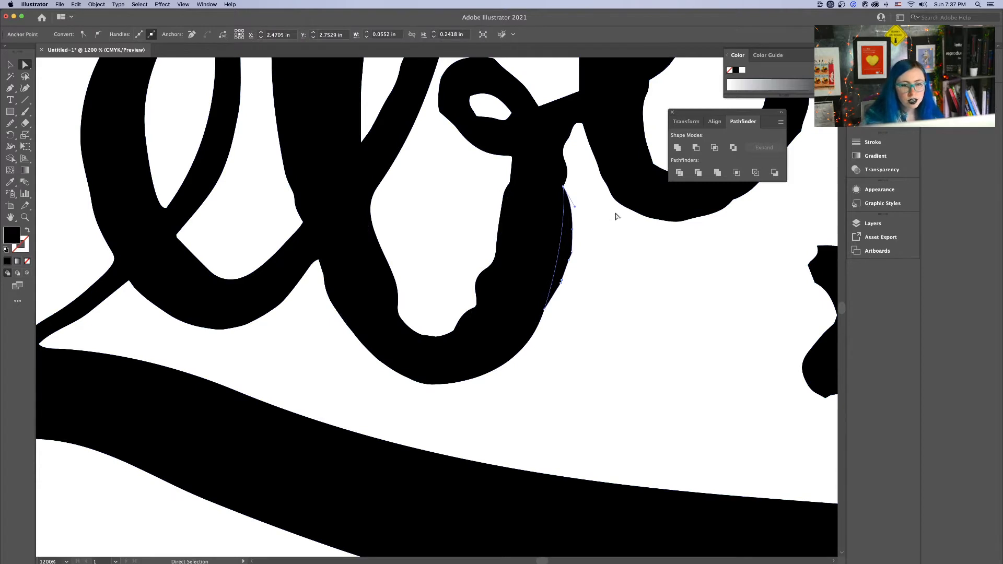
key(BackSpace)
Delete the surplus bumpy pieces along the right inner edge of the b's bowl
click(507, 189)
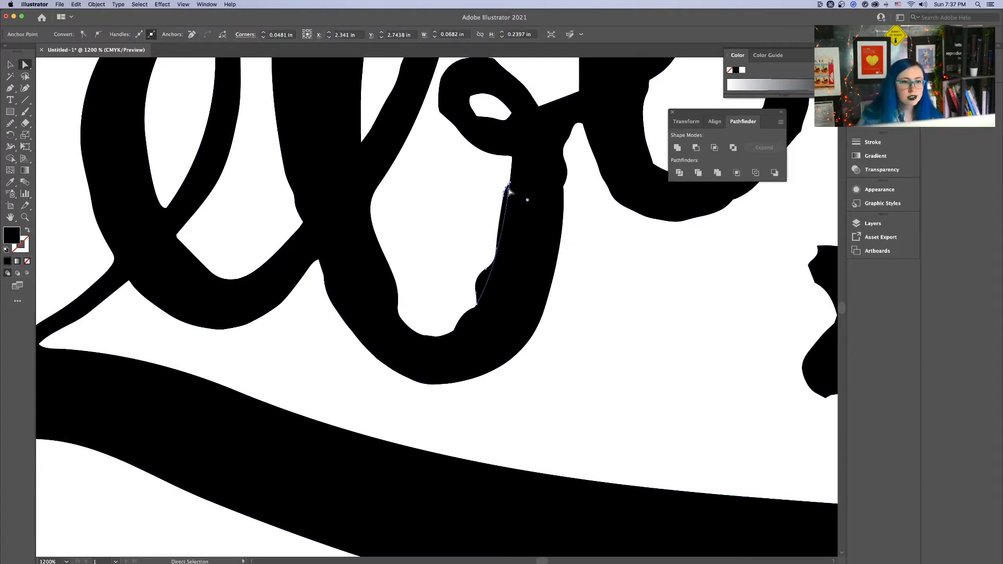
key(BackSpace)
key(BackSpace)
click(555, 156)
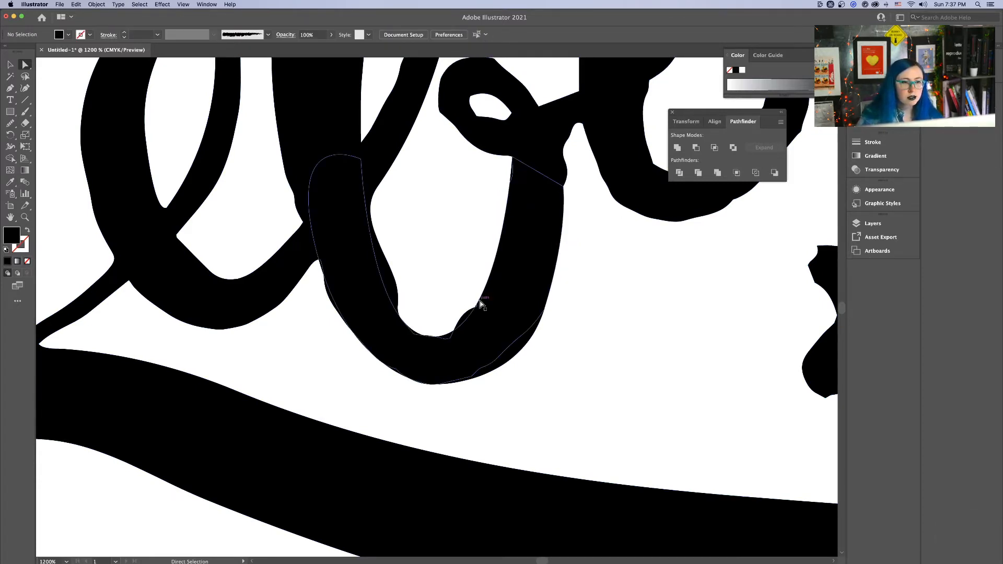
click(469, 313)
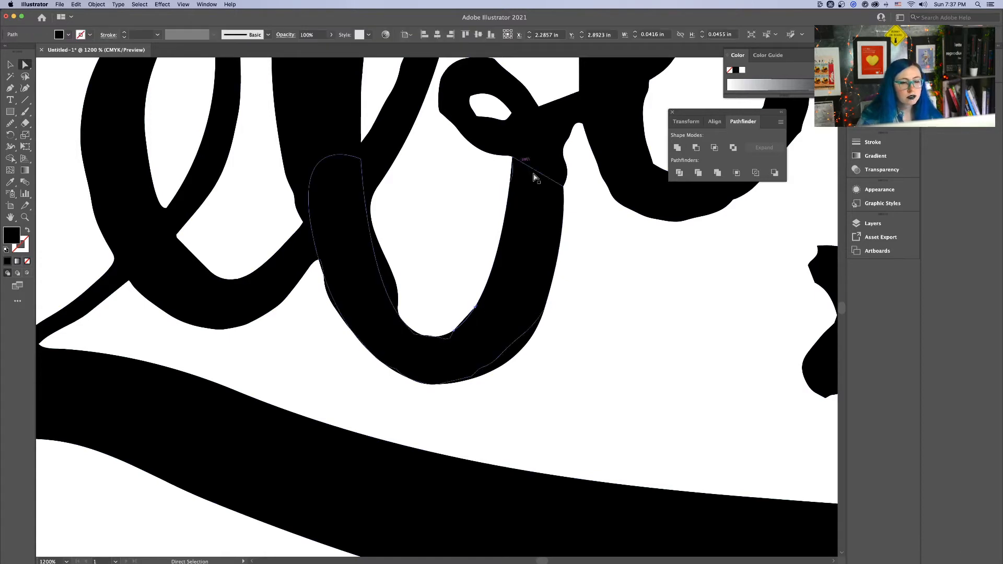
Move the bumpy anchor points on the b bowl's left inner edge into the stroke, leaving the clean drawn curve as the edge
key(space)
drag(586, 174, 611, 269)
key(super+minus)
key(super+minus)
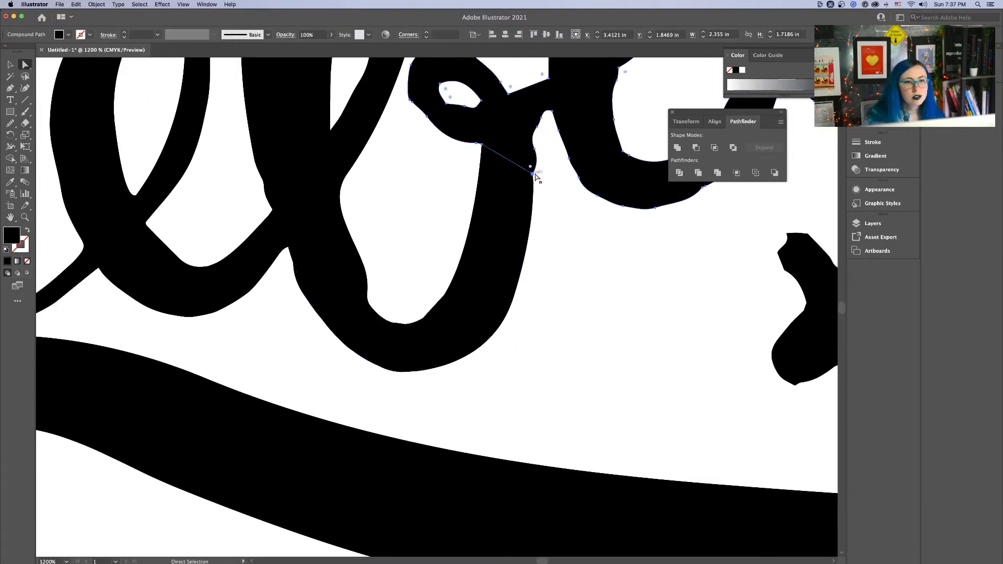
key(space)
drag(410, 302, 555, 280)
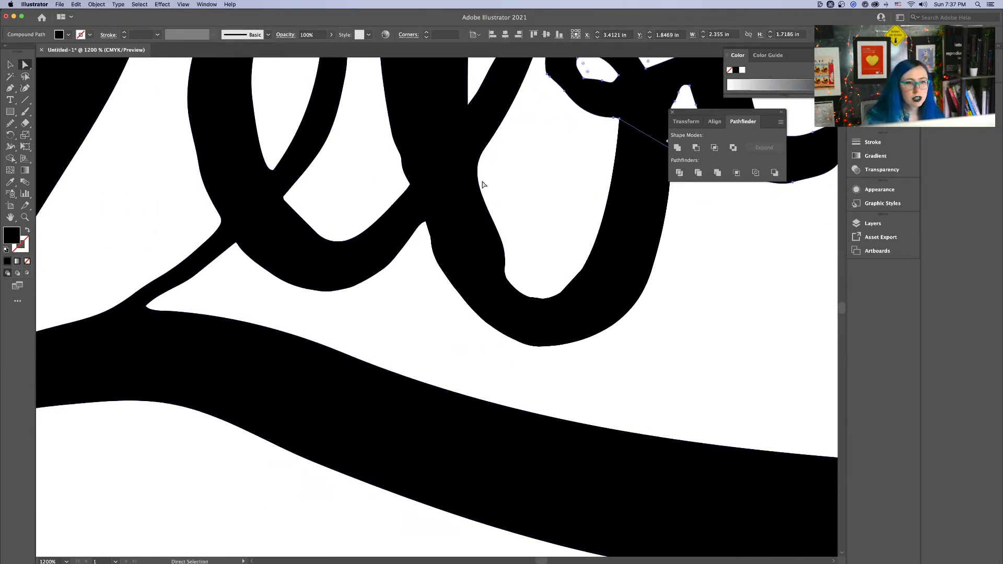
drag(477, 168, 472, 167)
key(space)
drag(547, 159, 481, 240)
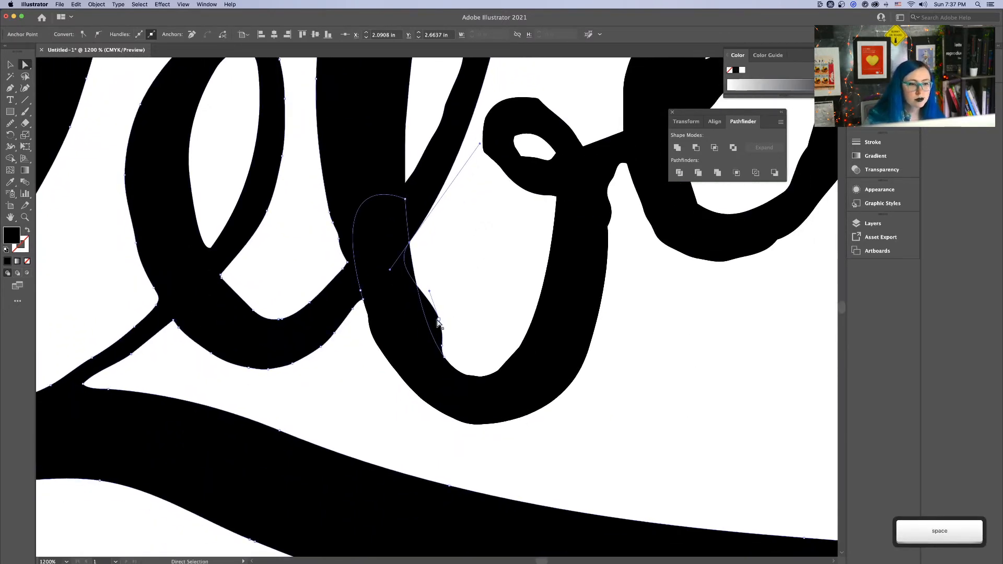
drag(438, 320, 417, 311)
click(483, 272)
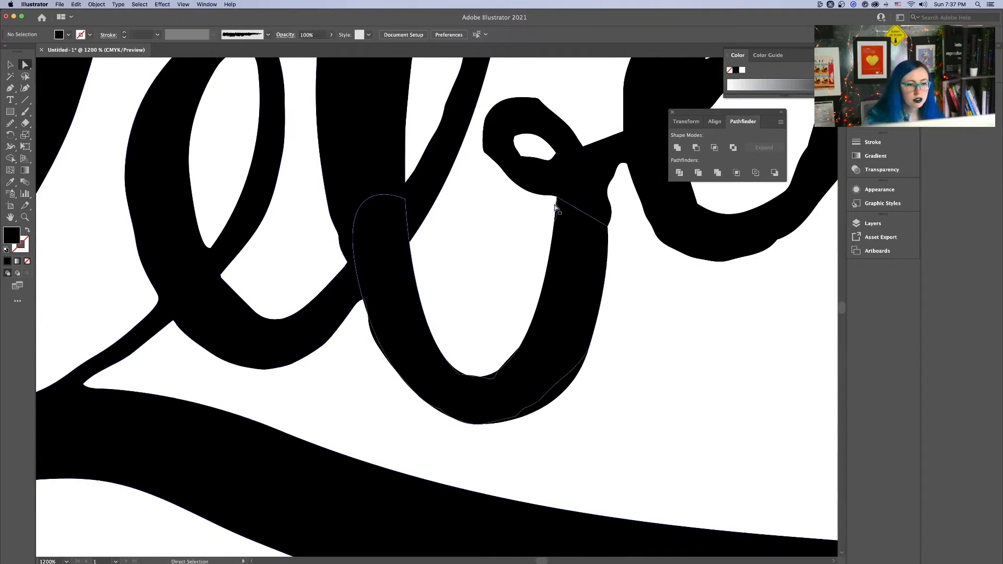
Delete the surplus sliver pieces along the b bowl's left outer edge, keeping the redrawn bowl itself
click(373, 338)
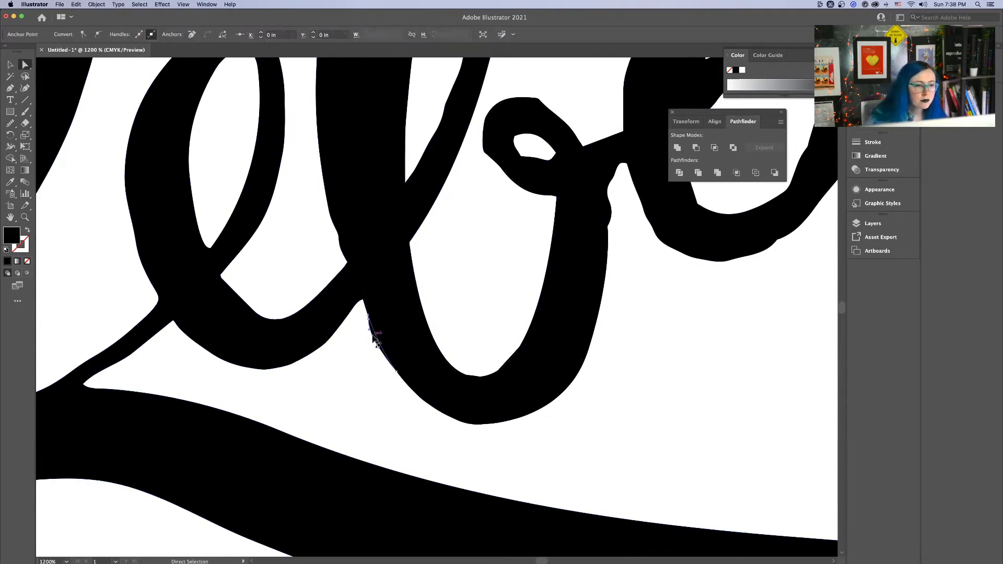
key(BackSpace)
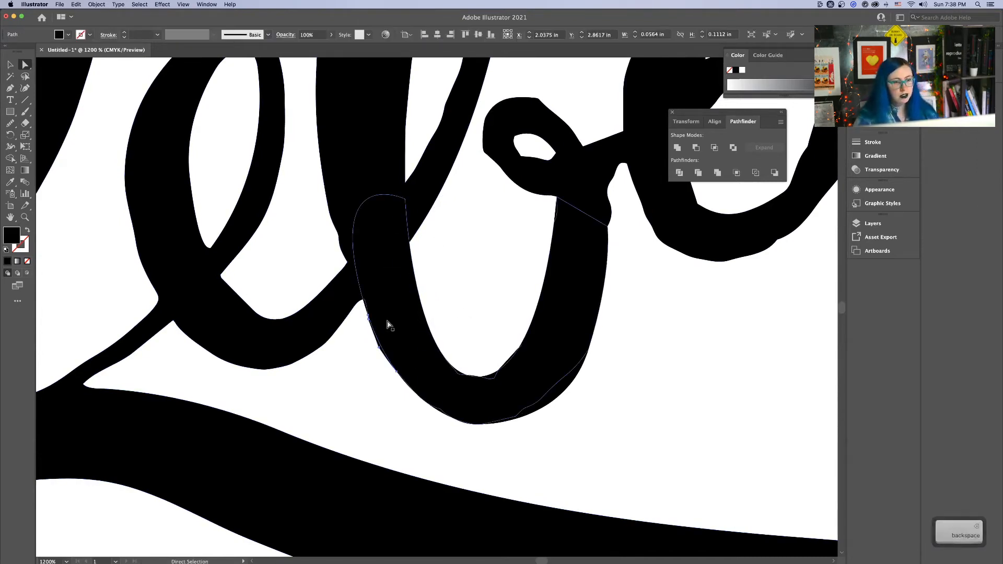
key(BackSpace)
click(367, 302)
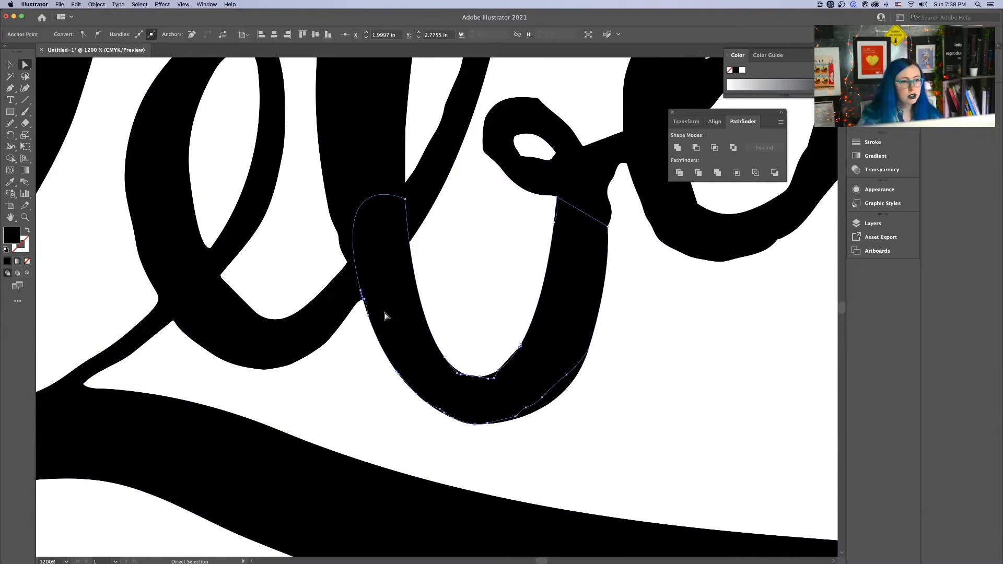
key(BackSpace)
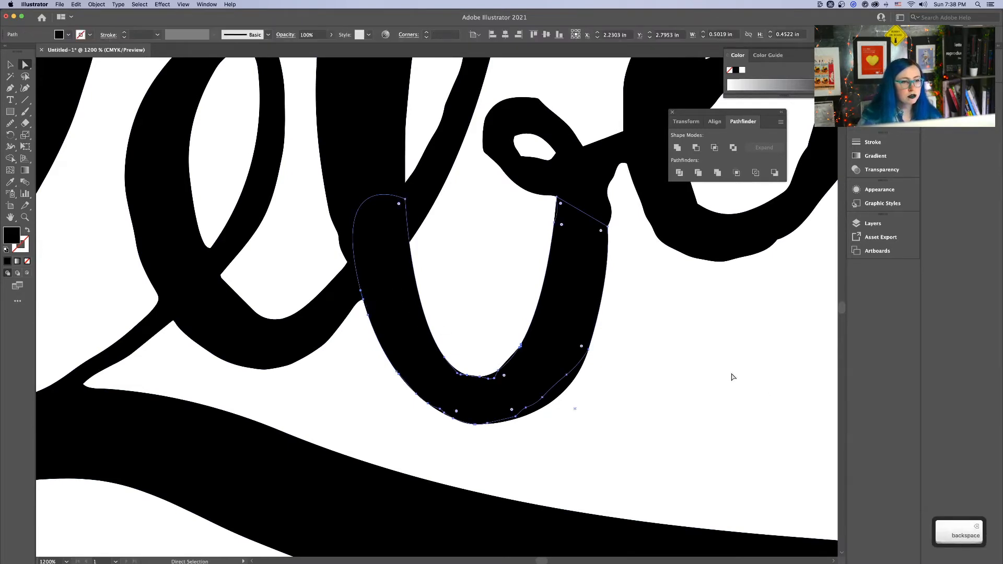
key(BackSpace)
key(super+z)
click(729, 382)
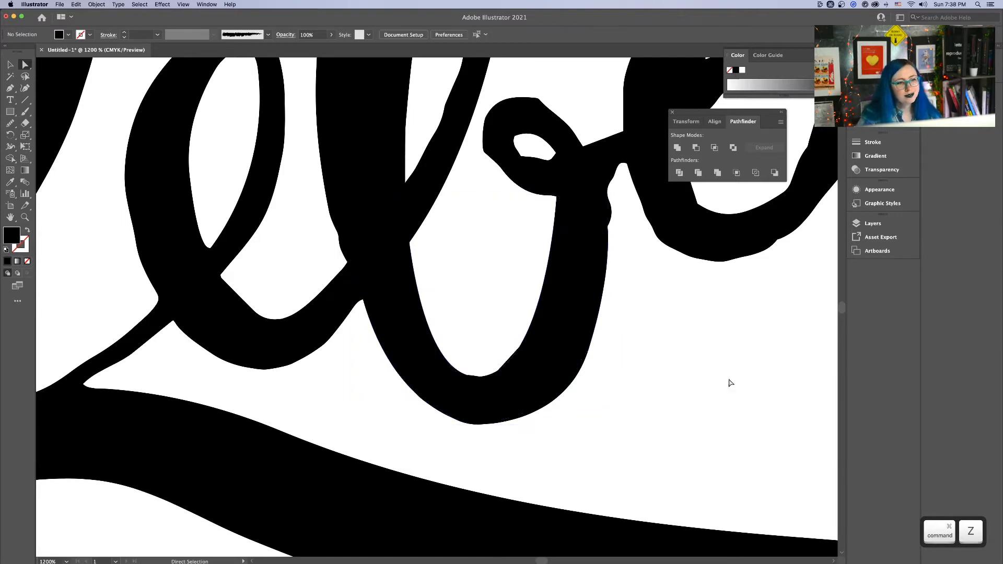
Examine the reworked b bowl within the whole lettering and up close
key(space)
drag(569, 225, 600, 260)
key(super+minus)
key(super+minus)
key(super+minus)
key(super+minus)
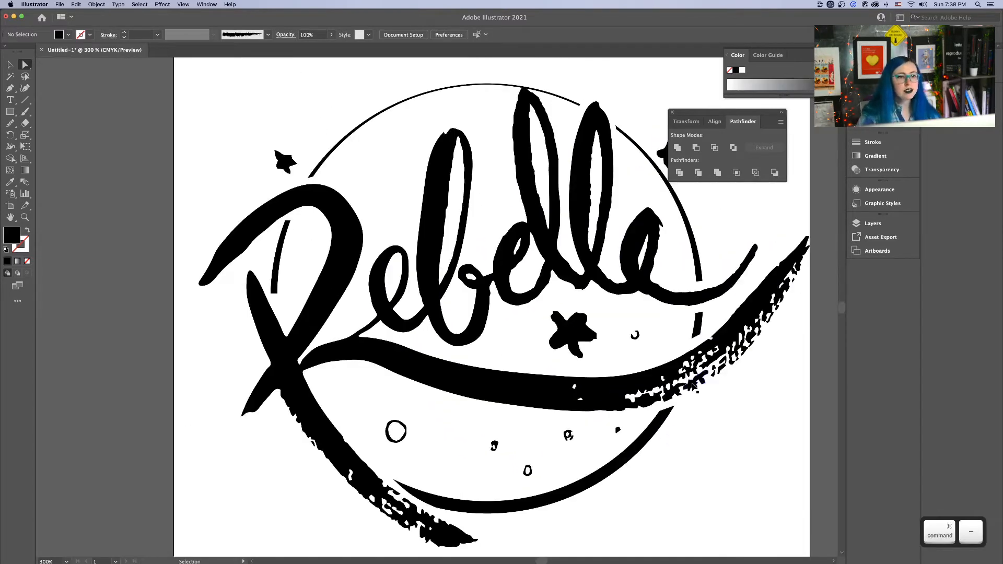
key(super+equal)
key(super+equal)
key(super+equal)
key(super+equal)
key(super+equal)
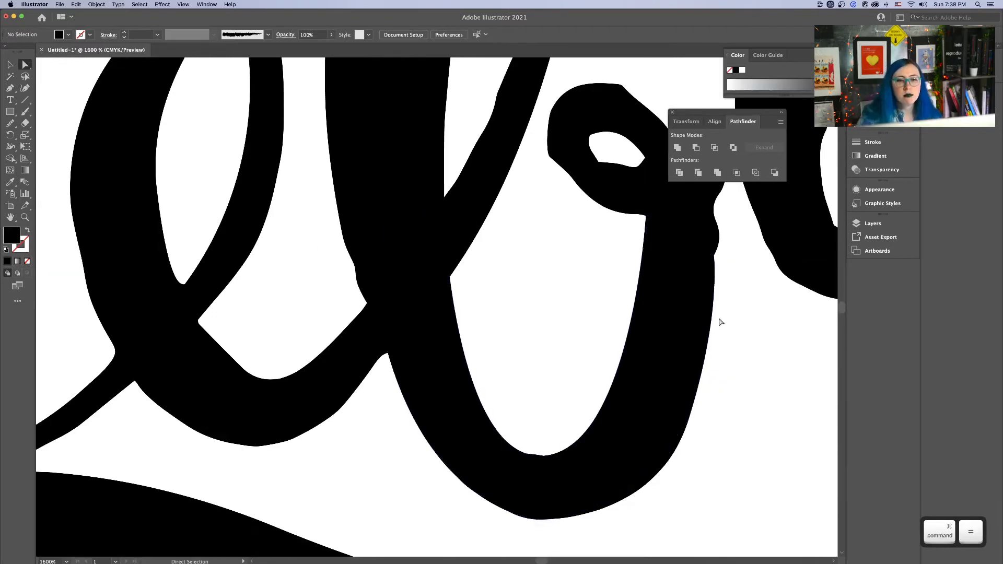
Smooth the lower left outer edge of the b's stem with the Smooth tool where it meets the first e
drag(717, 273, 813, 338)
drag(507, 411, 534, 504)
click(481, 428)
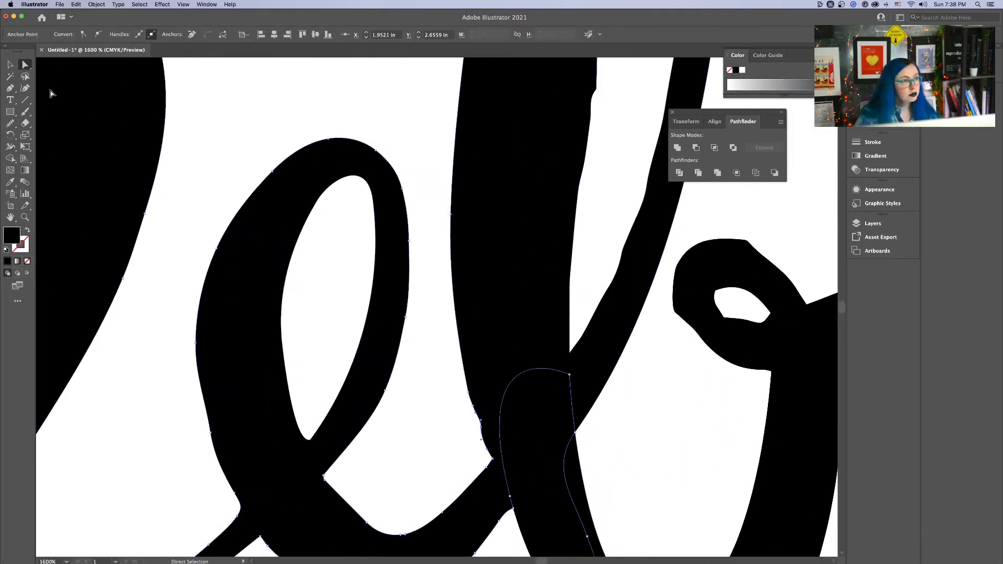
click(11, 125)
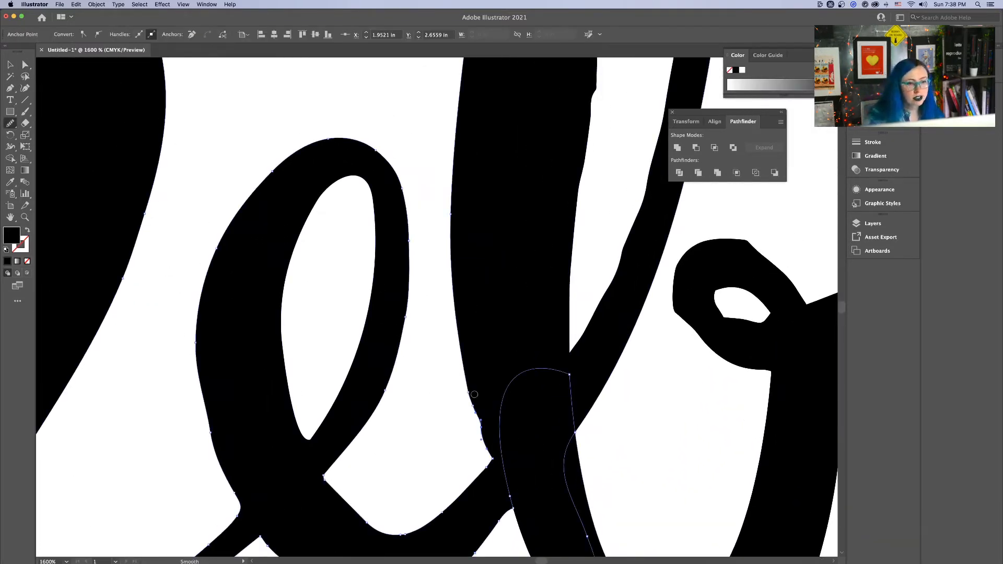
drag(493, 458, 473, 387)
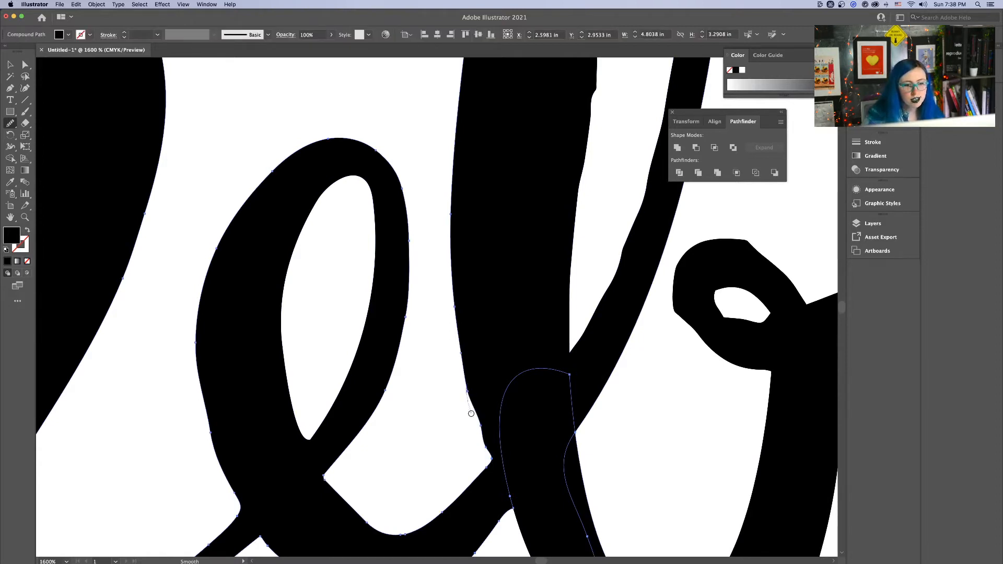
key(super+minus)
key(super+minus)
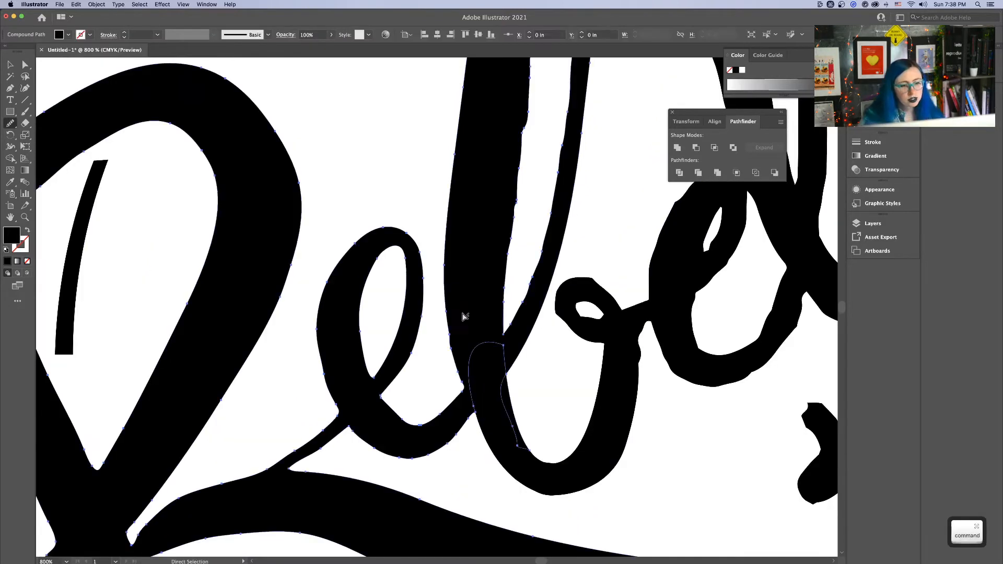
drag(452, 356, 455, 363)
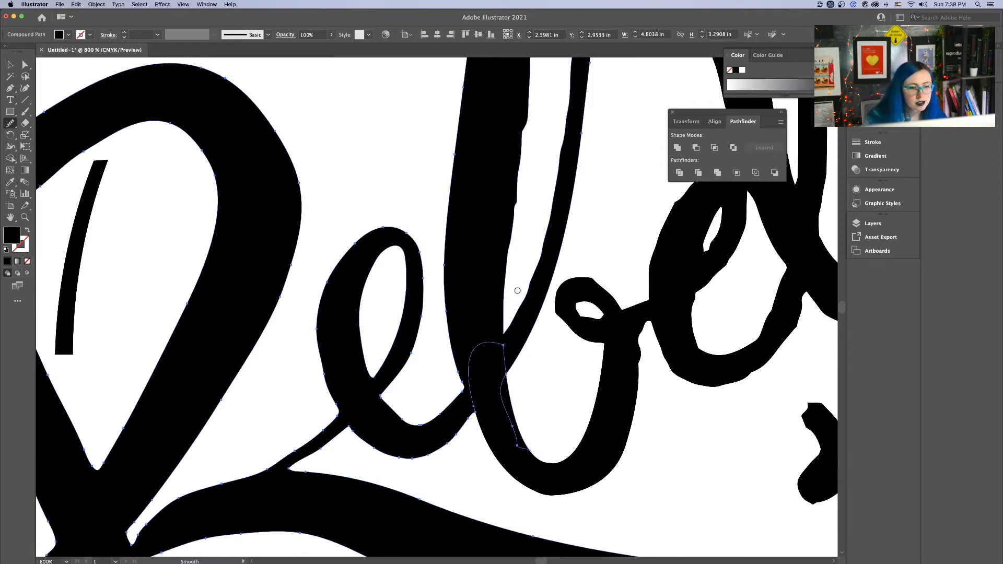
Remove the jagged spike on the outer outline at the top of the b's loop and reshape the dip into a smooth curve
key(space)
drag(517, 290, 496, 484)
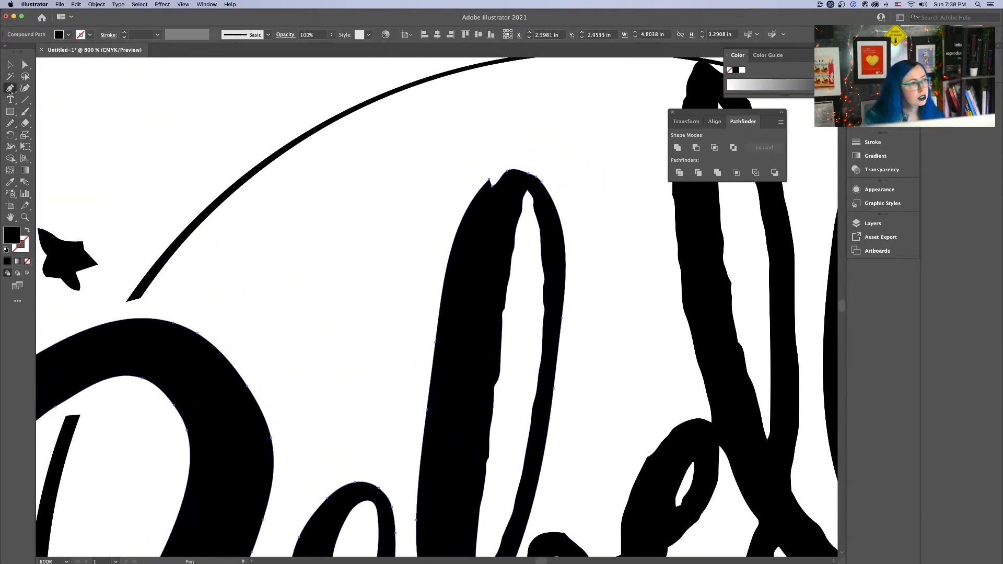
drag(10, 90, 62, 112)
click(494, 189)
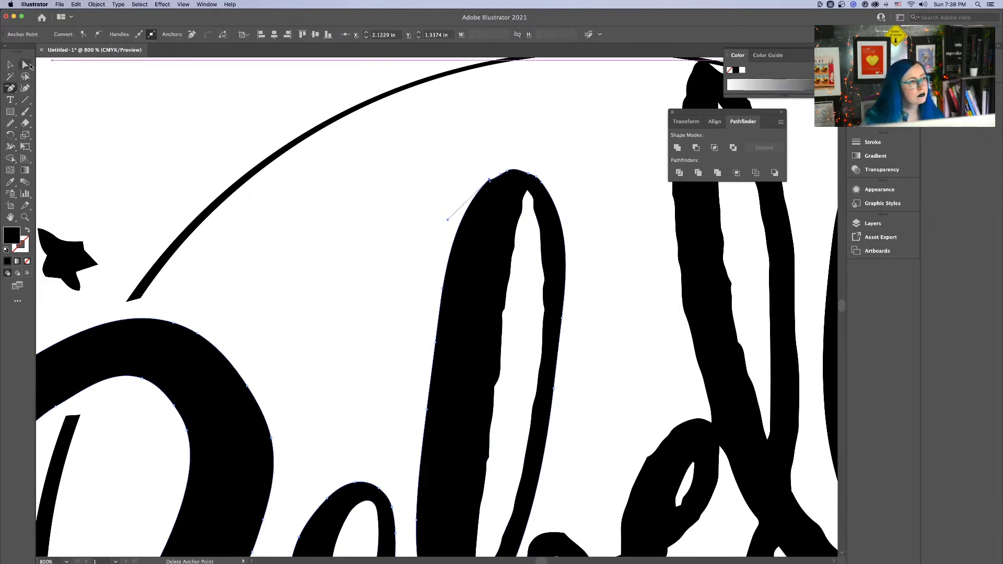
click(25, 64)
key(super+=)
key(super+=)
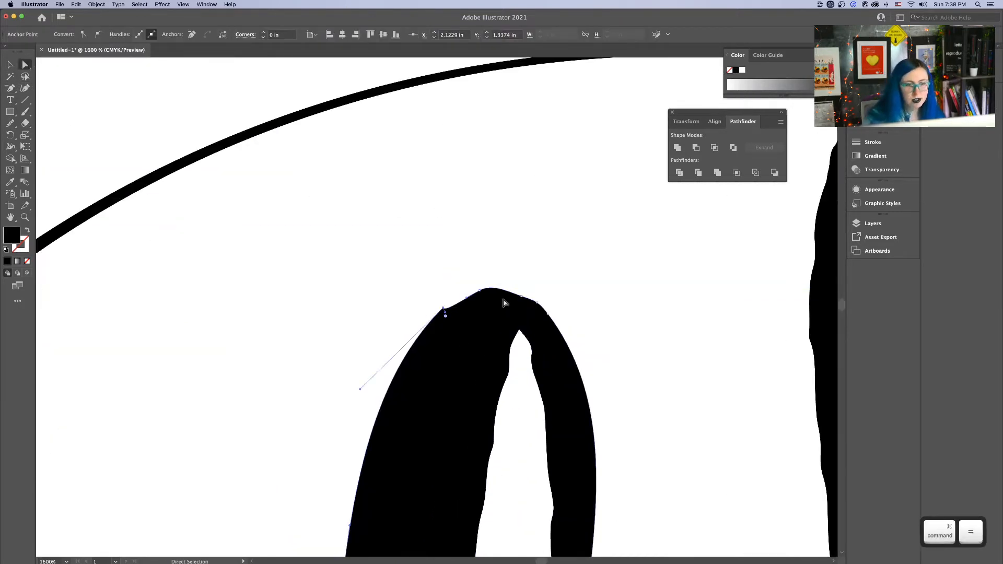
click(457, 298)
drag(469, 299, 468, 296)
click(526, 257)
Adjust the anchor points on the left outer edge of the b's stem just above its junction with the first e
key(space)
drag(623, 425, 513, 212)
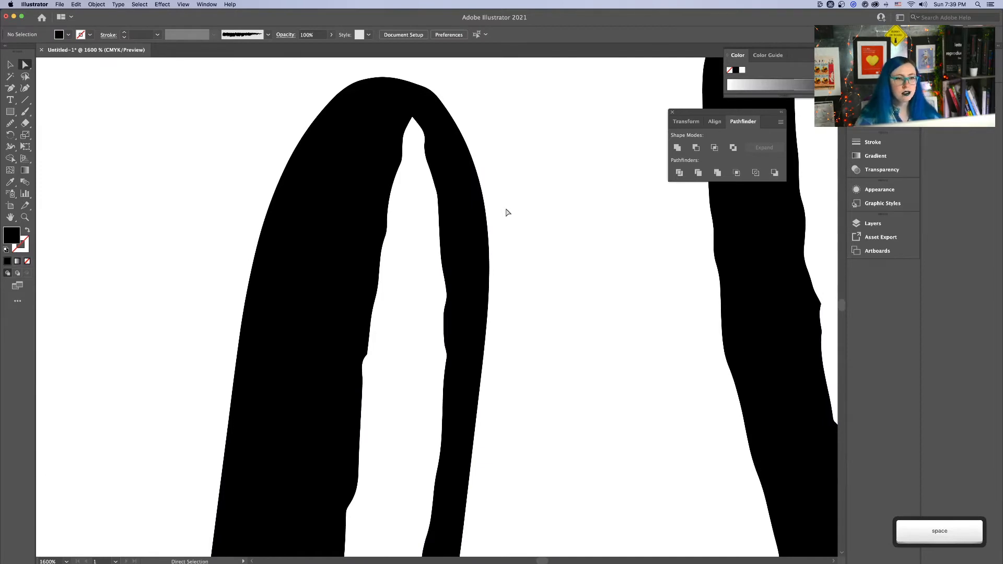
key(super+minus)
key(super+minus)
key(super+minus)
key(super+minus)
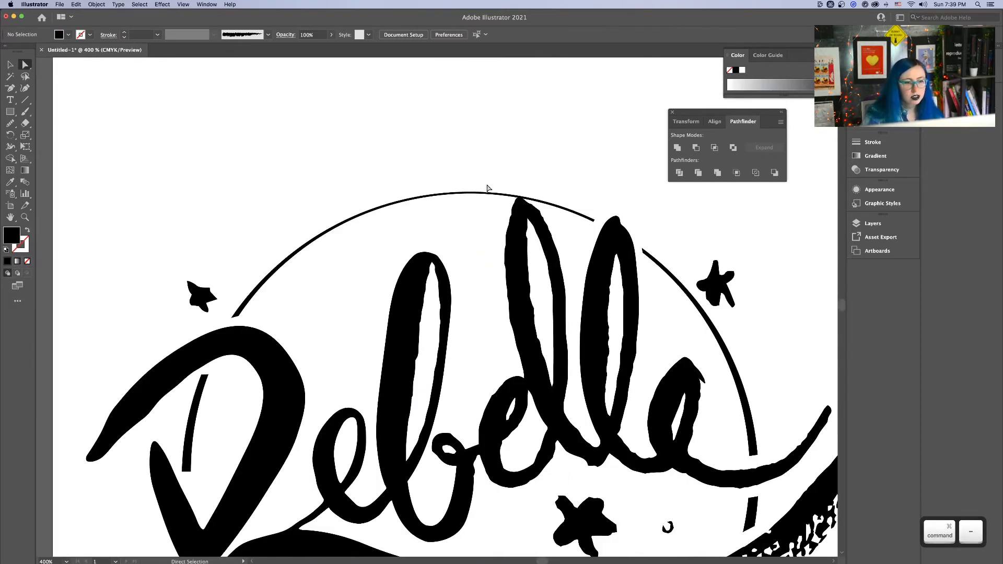
key(space)
drag(435, 381, 444, 267)
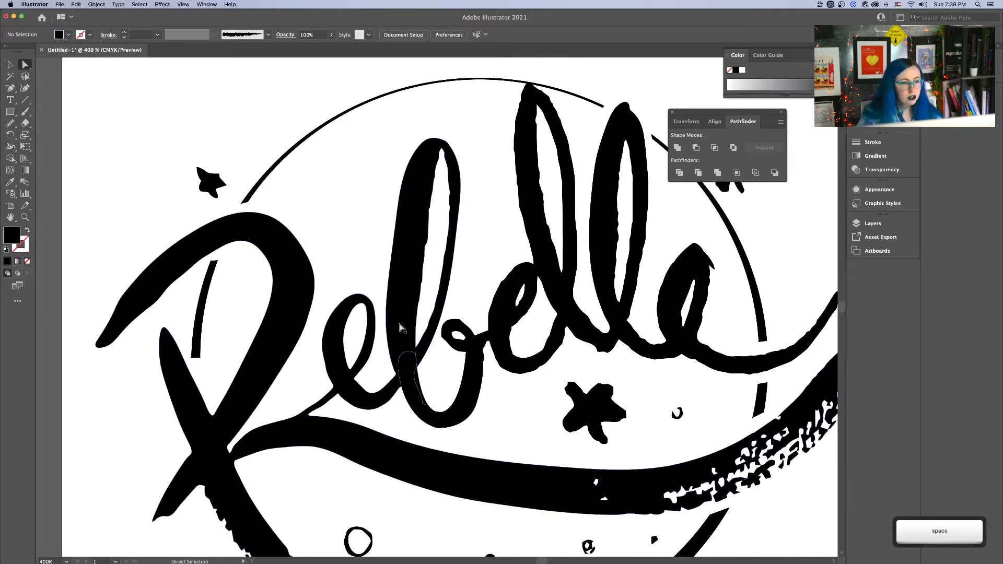
click(401, 328)
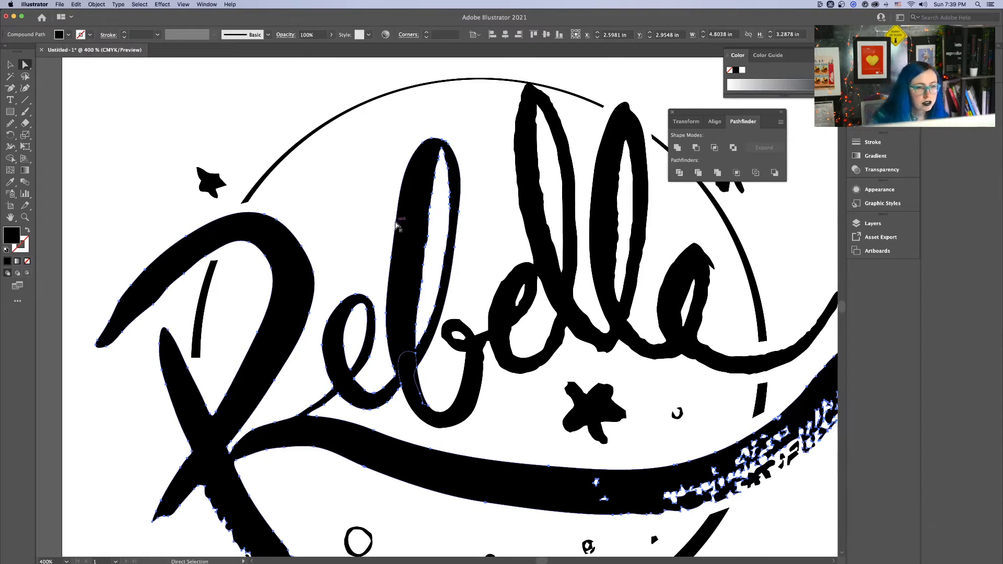
click(389, 346)
key(Left)
key(Left)
key(Left)
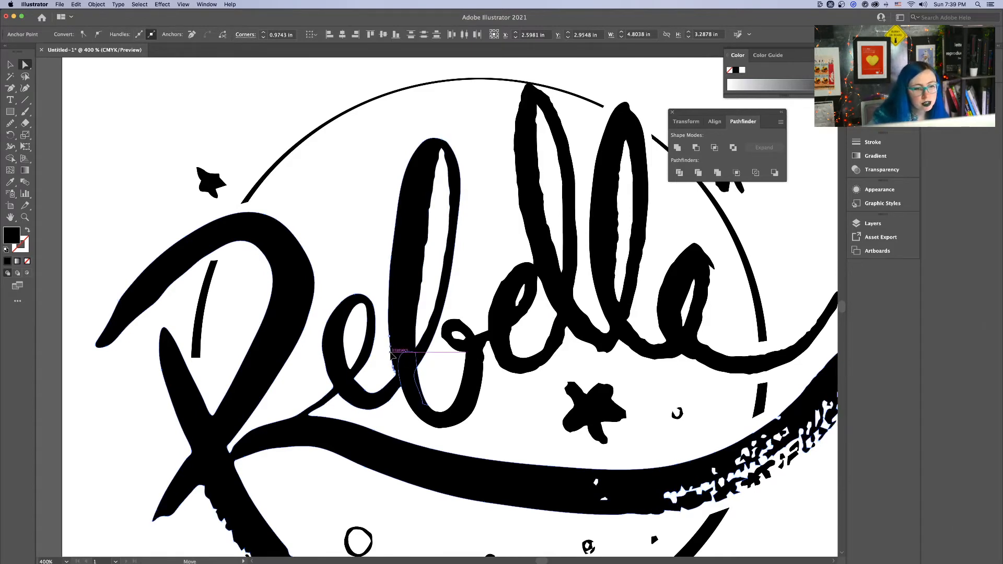
click(484, 232)
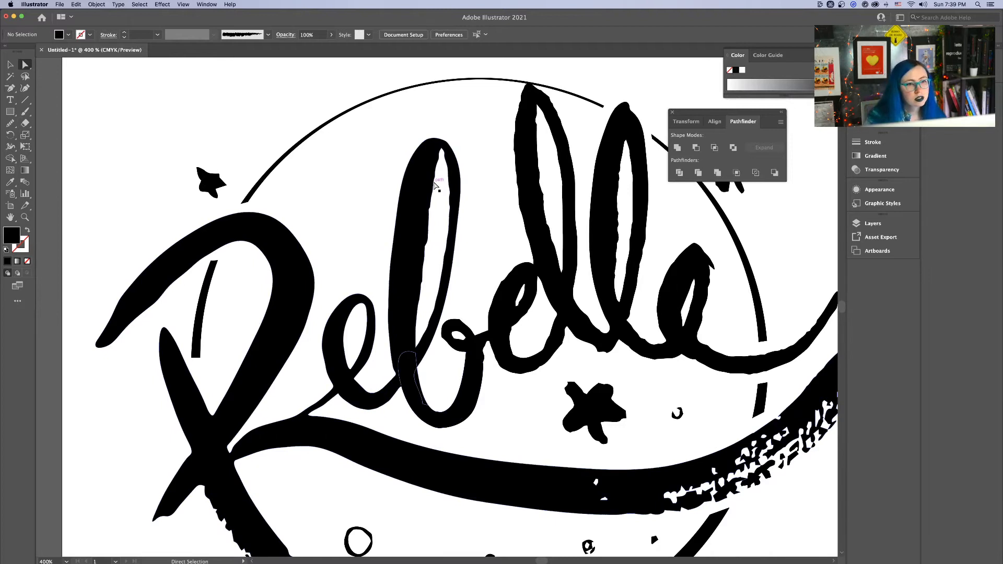
Smooth the left edge of the b loop's narrow inner opening with the Smooth tool
click(438, 184)
click(10, 124)
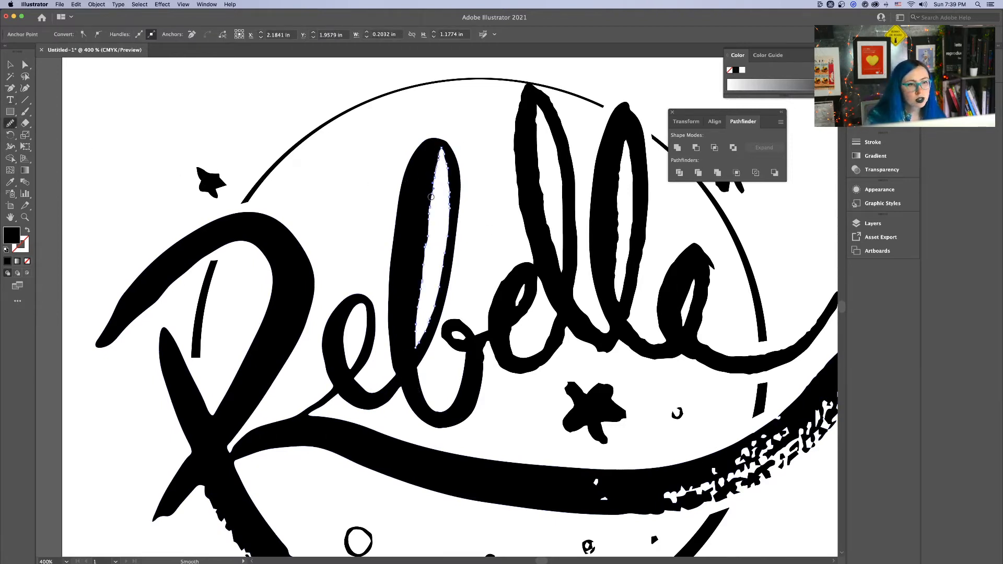
drag(412, 338, 413, 344)
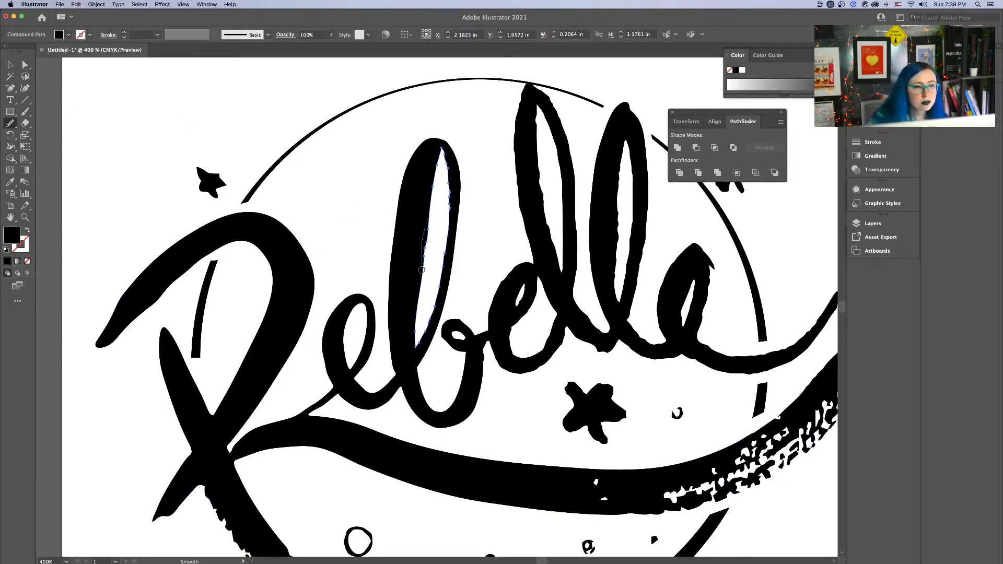
drag(422, 269, 427, 238)
Reposition individual anchor points along the left edge of the b loop's opening, up to its pointed tip
click(25, 64)
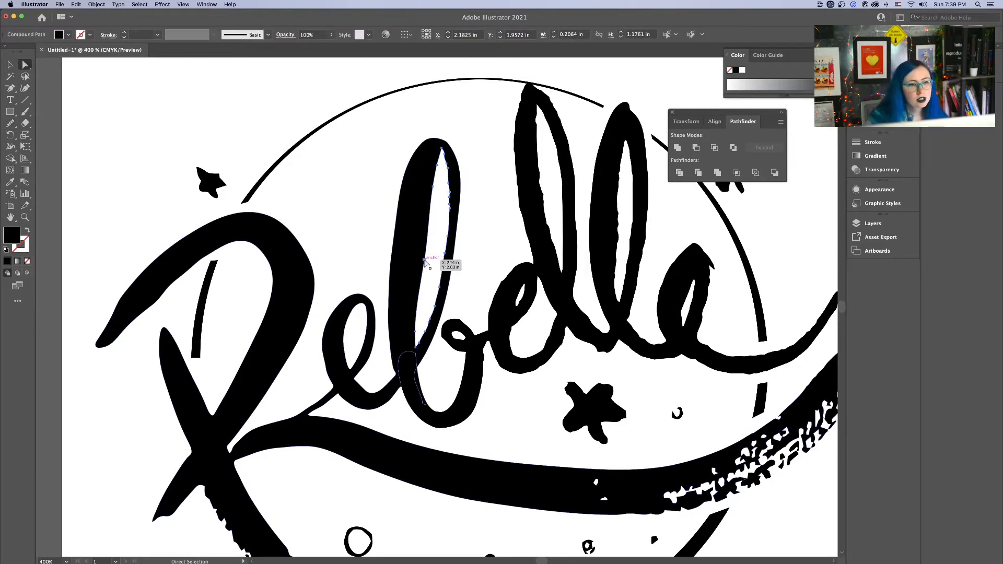
key(super)
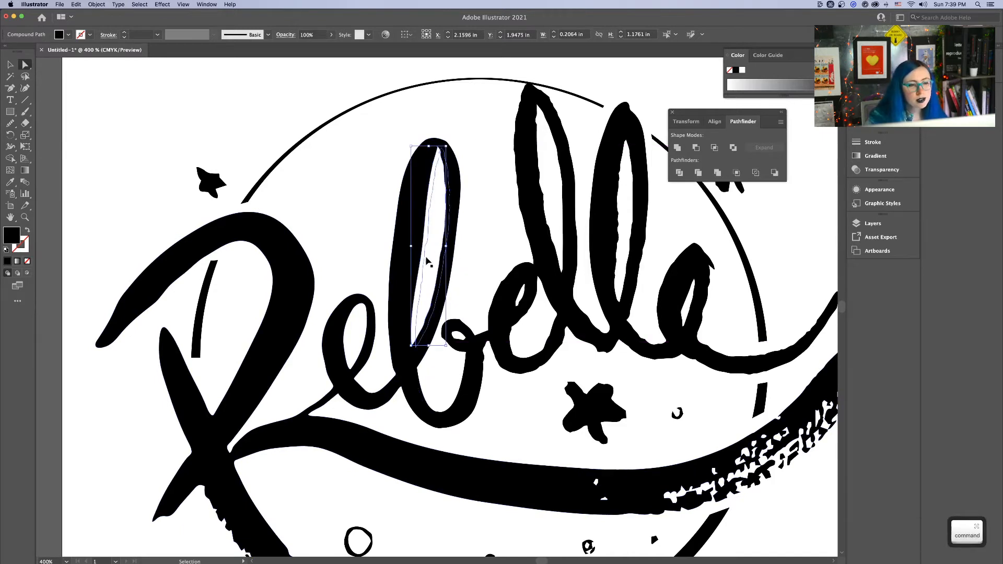
drag(426, 261, 419, 260)
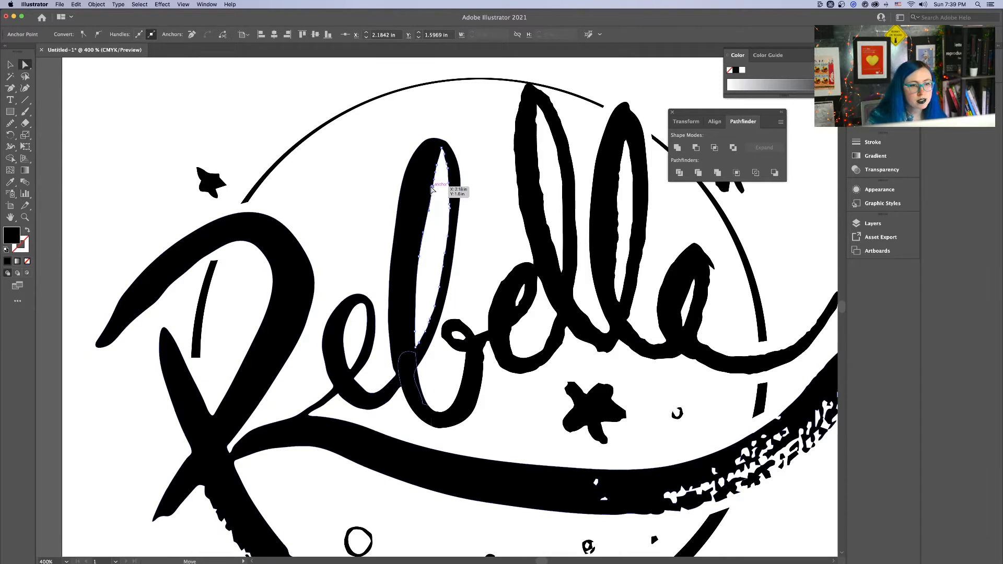
drag(436, 166, 439, 153)
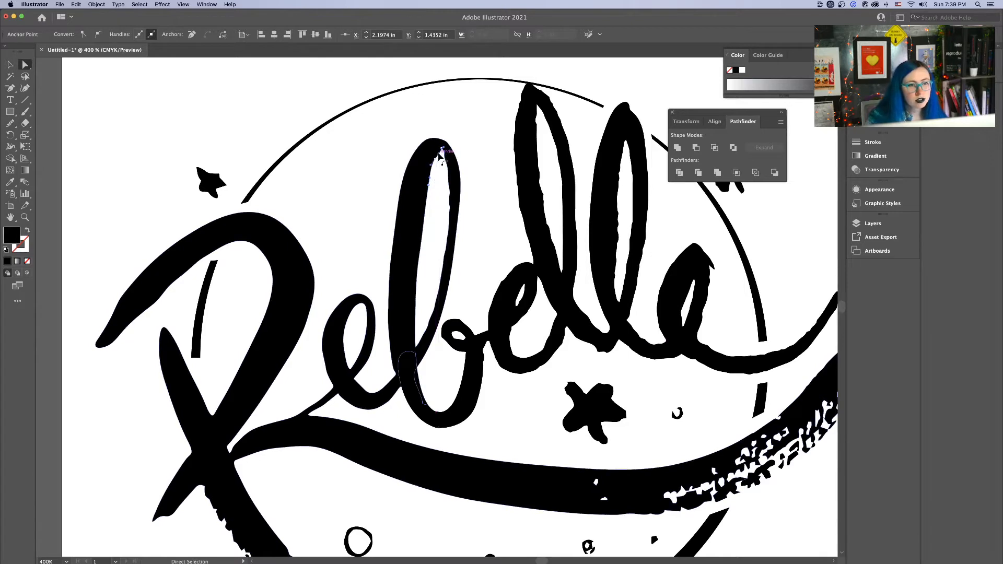
Move the upper left anchor point of the b loop's opening outward and angle its handle for a cleaner curve
key(super+equal)
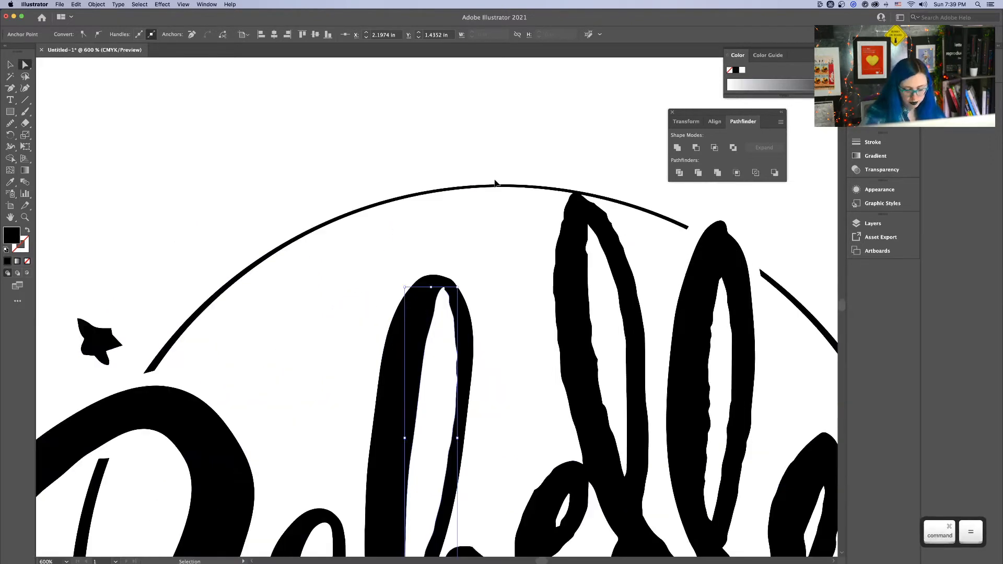
key(super+equal)
key(super+equal)
key(super+equal)
key(super+equal)
click(438, 303)
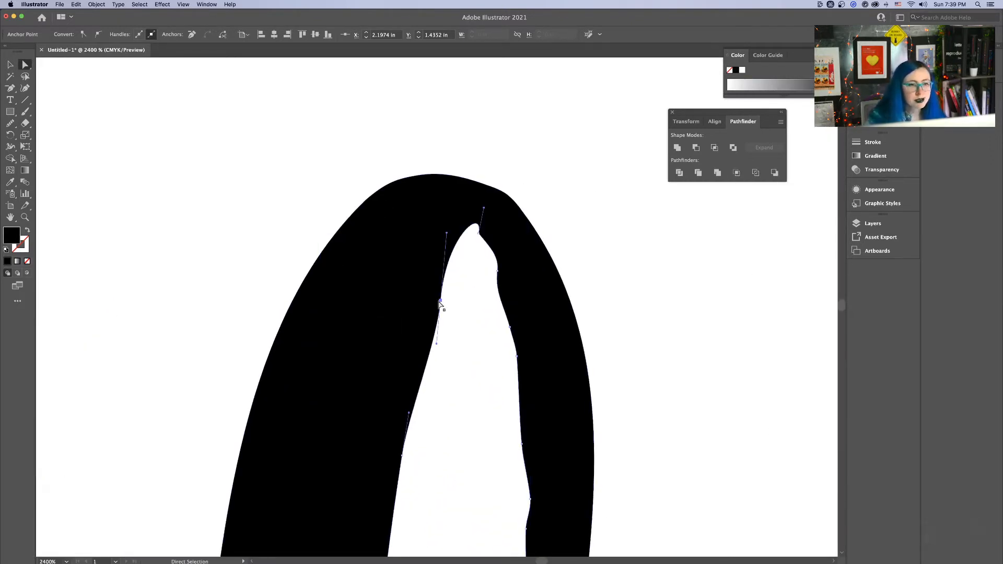
drag(439, 301, 429, 313)
drag(436, 245, 447, 246)
Round off the tip of the b loop's opening by adjusting the direction handle of its top anchor point
drag(483, 207, 484, 203)
key(super+z)
click(479, 233)
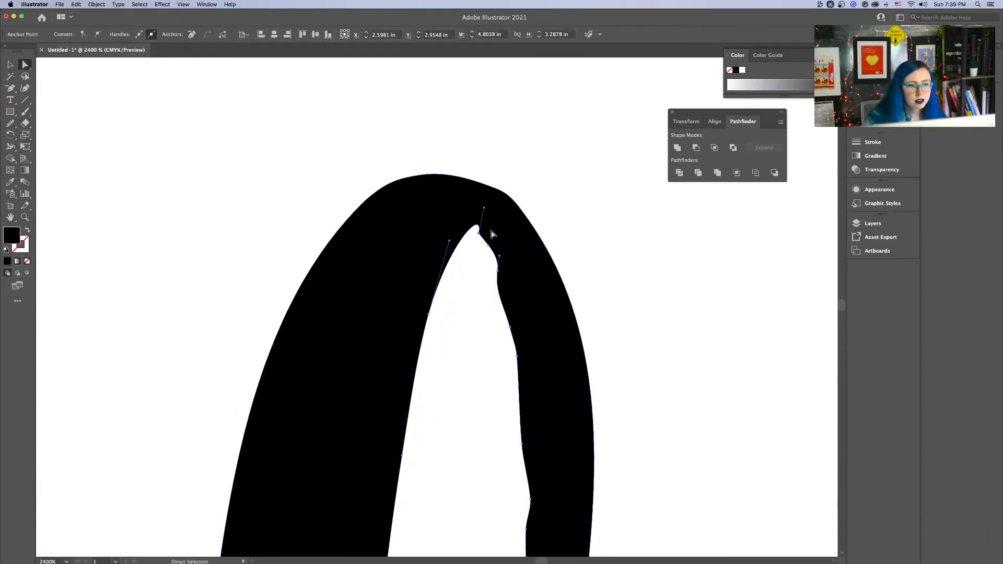
click(491, 233)
drag(484, 211, 475, 215)
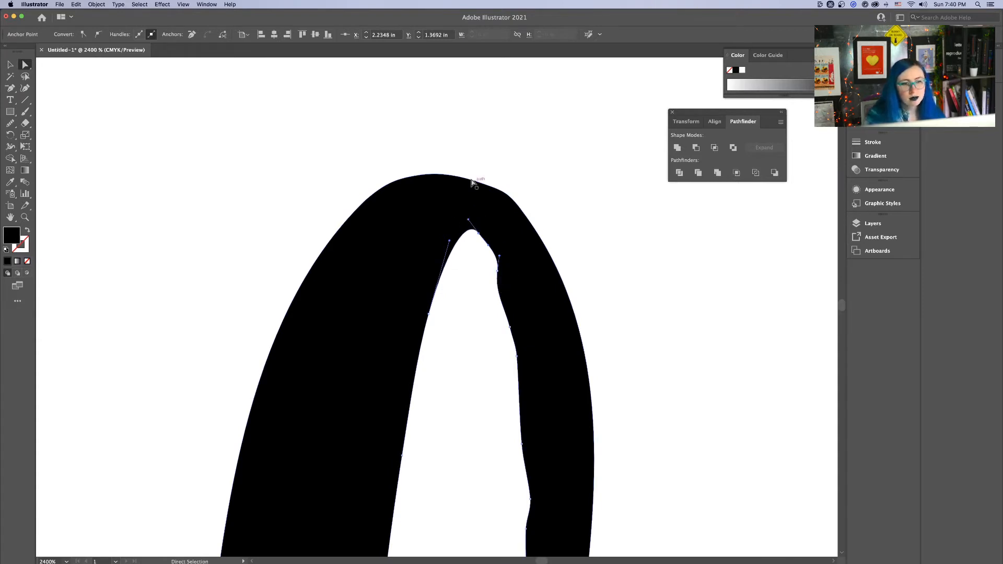
Smooth the jagged right edge of the b loop's narrow inner opening with the Smooth tool
key(super+minus)
key(super+minus)
key(super+minus)
key(super+minus)
key(super+minus)
click(10, 123)
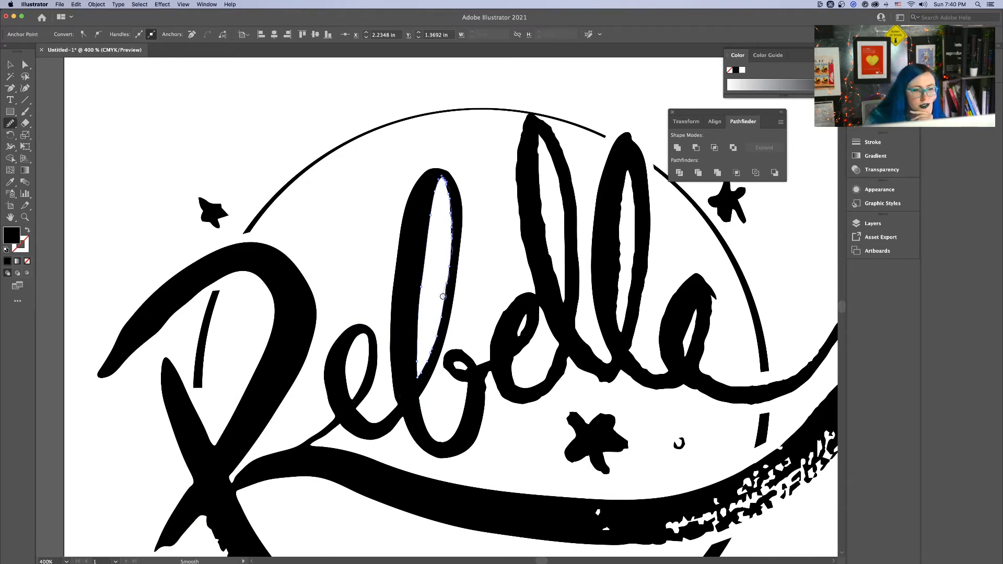
drag(443, 296, 490, 350)
Reshape the bottom end of the b loop's inner opening into a clean point by adjusting its anchor points
click(25, 63)
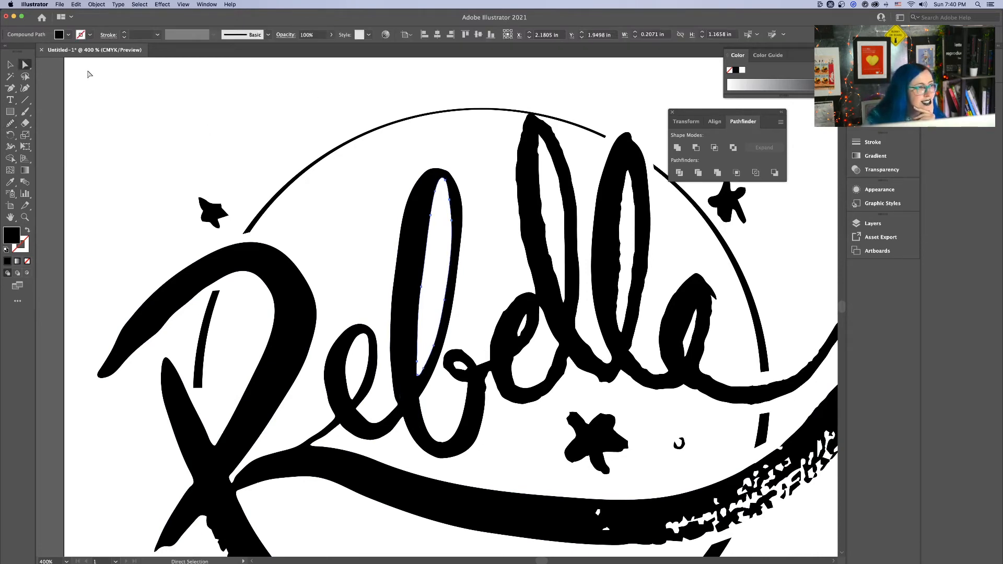
key(super+equal)
key(super+equal)
key(super+equal)
key(super+equal)
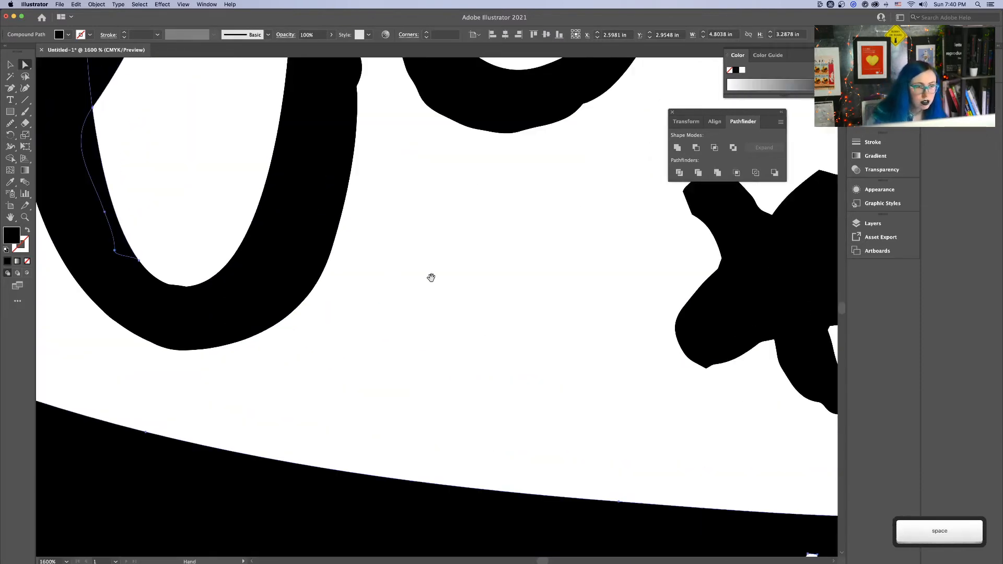
drag(430, 275, 558, 427)
click(451, 352)
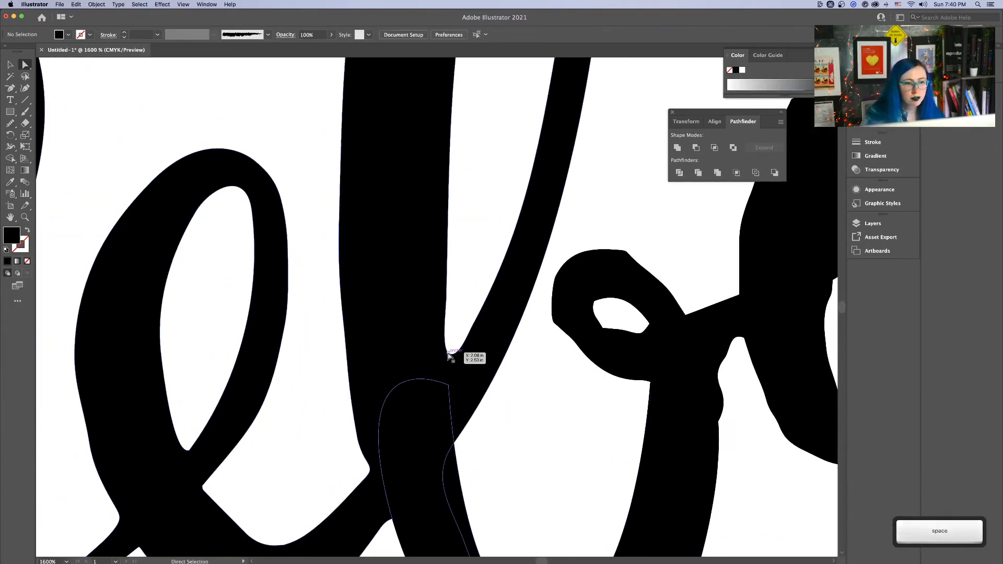
drag(459, 364, 444, 343)
click(528, 424)
Select the remaining "elle" lettering path and smooth the outer edge of the small loop joining the b to the next e
key(super+minus)
key(super+minus)
key(super+minus)
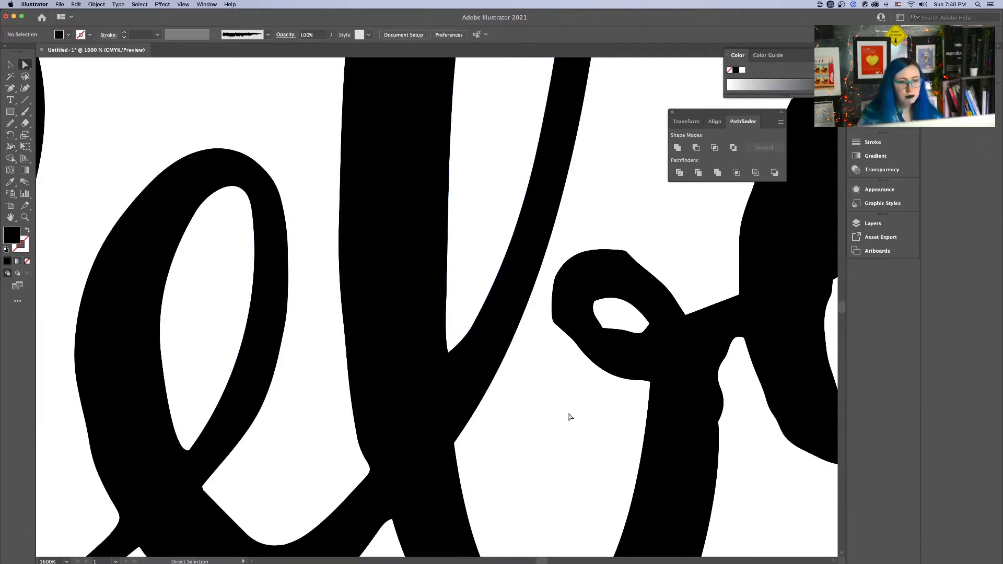
key(super+minus)
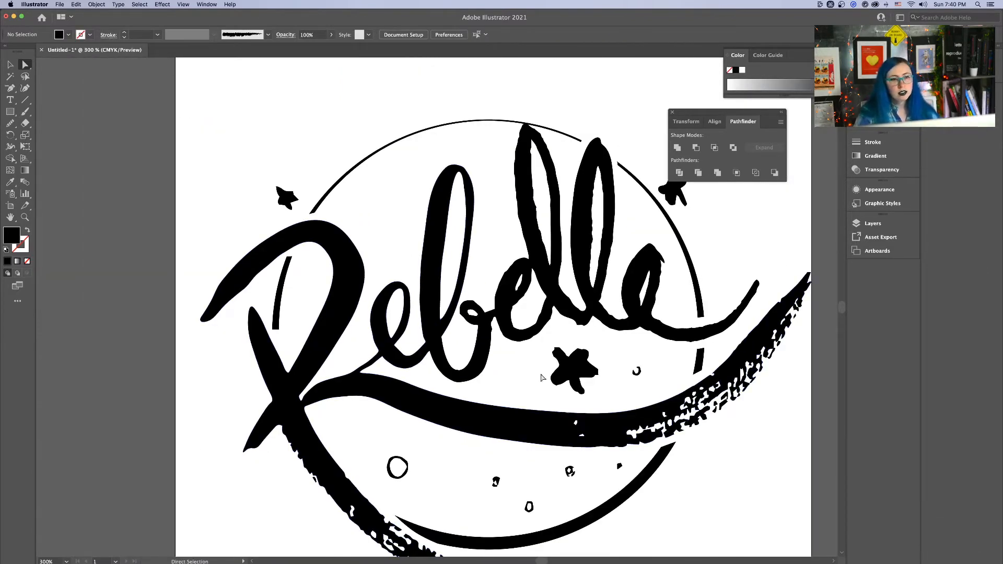
click(496, 340)
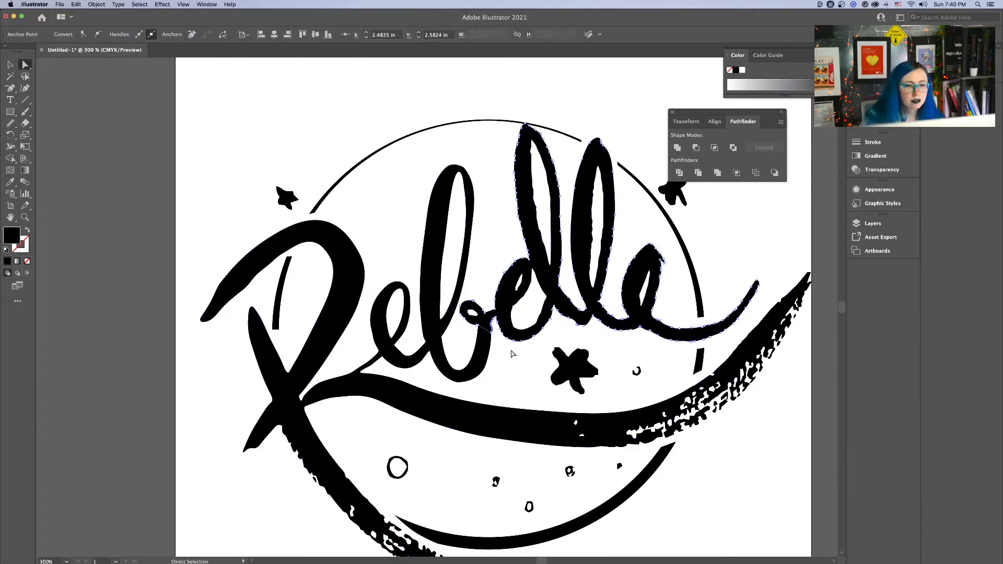
key(super+plus)
key(super+plus)
key(super+plus)
key(super+plus)
key(space)
drag(477, 319, 540, 397)
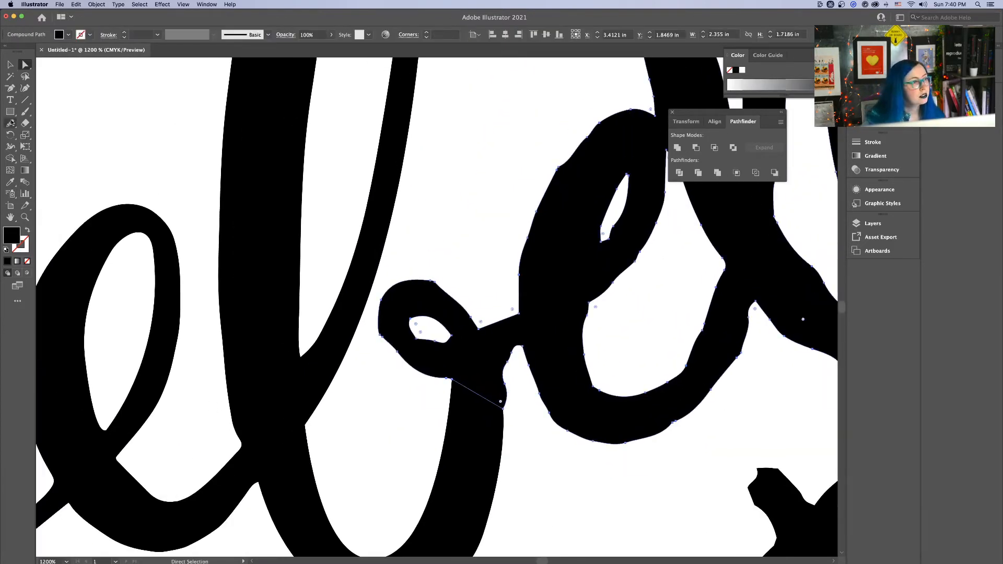
click(10, 123)
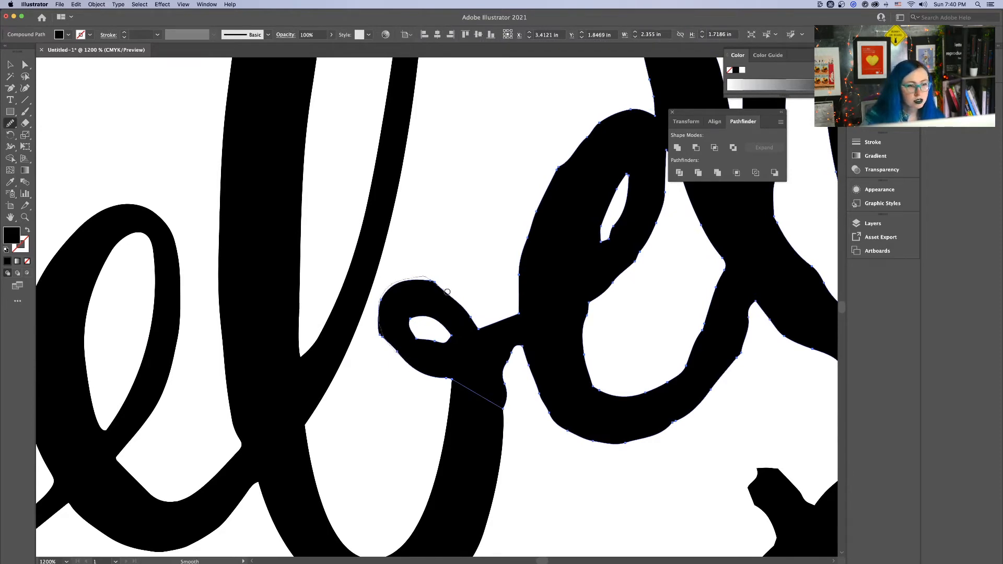
drag(448, 292, 465, 312)
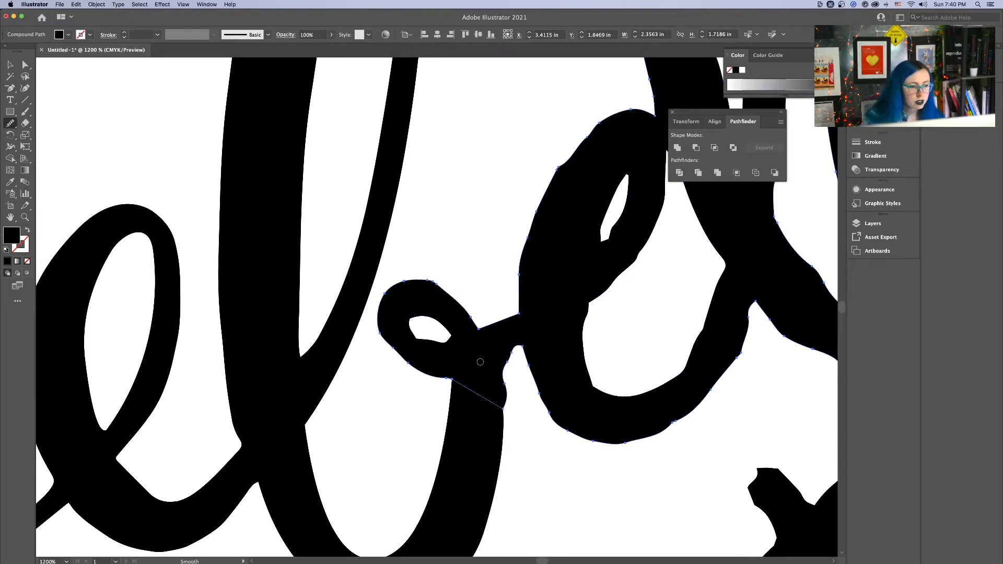
click(26, 64)
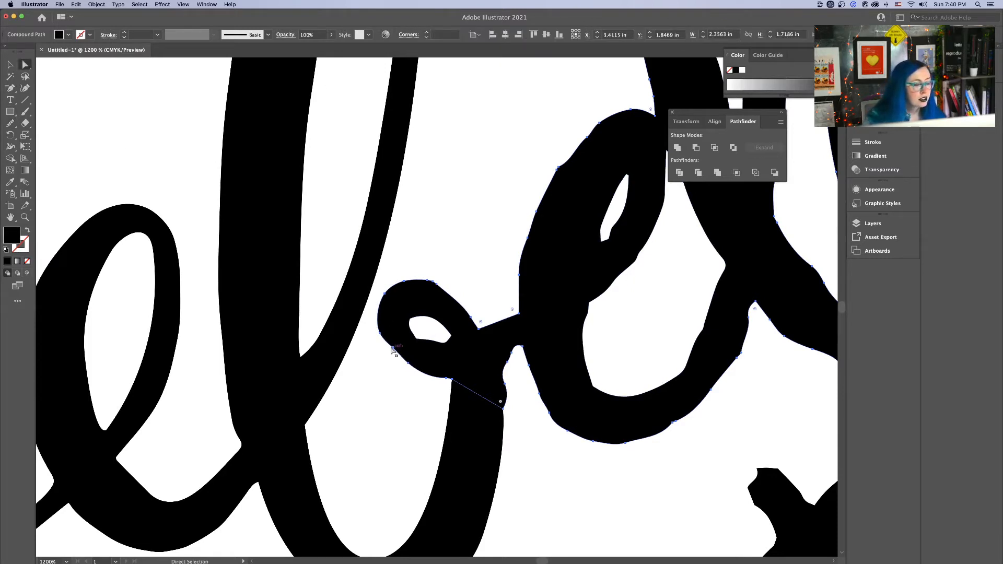
Delete the extra anchor points along the outer outline of the small loop on the letter b
key(minus)
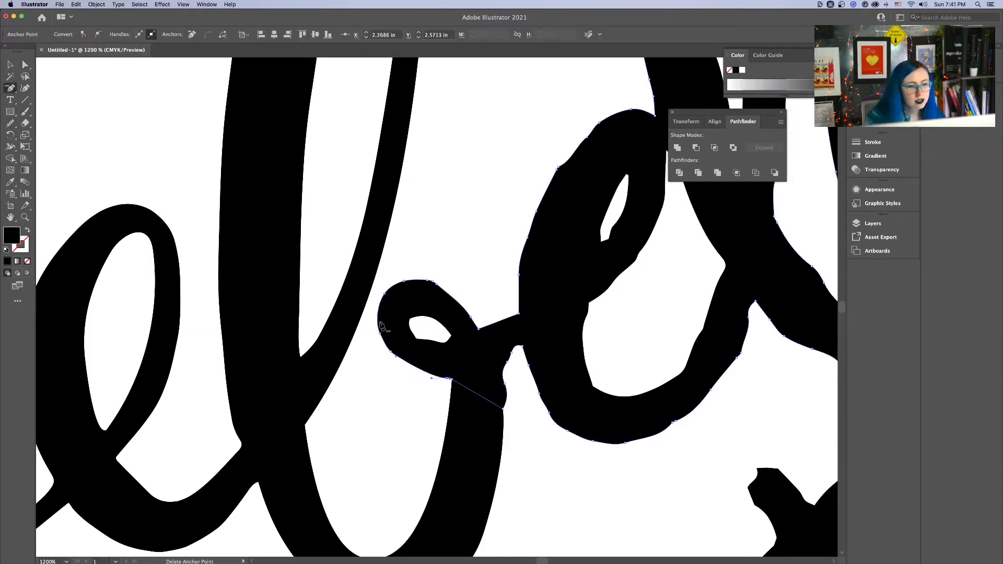
click(433, 282)
click(437, 284)
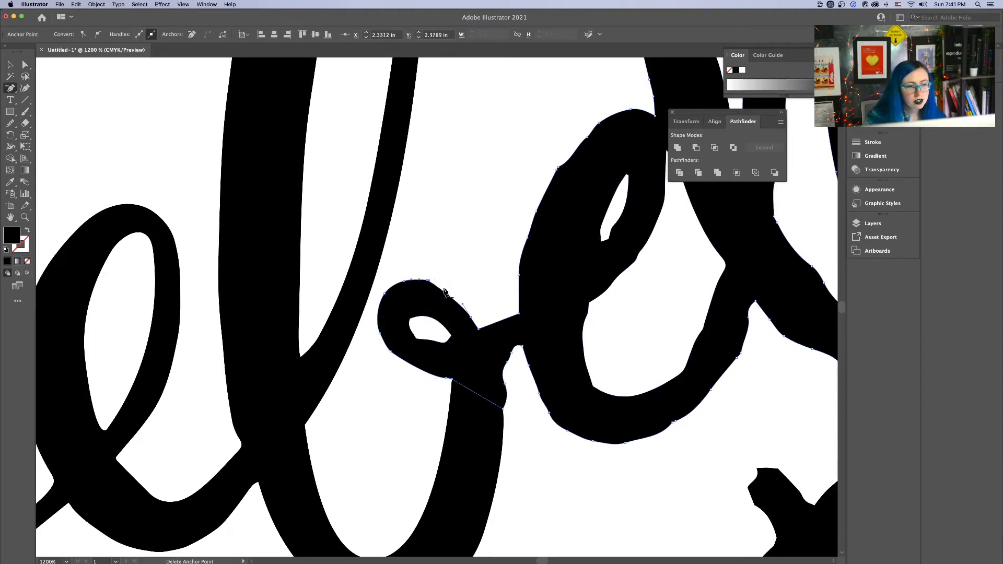
Adjust the top anchor handle and the lower-left curve to smooth the outer outline of the b's small loop
click(23, 67)
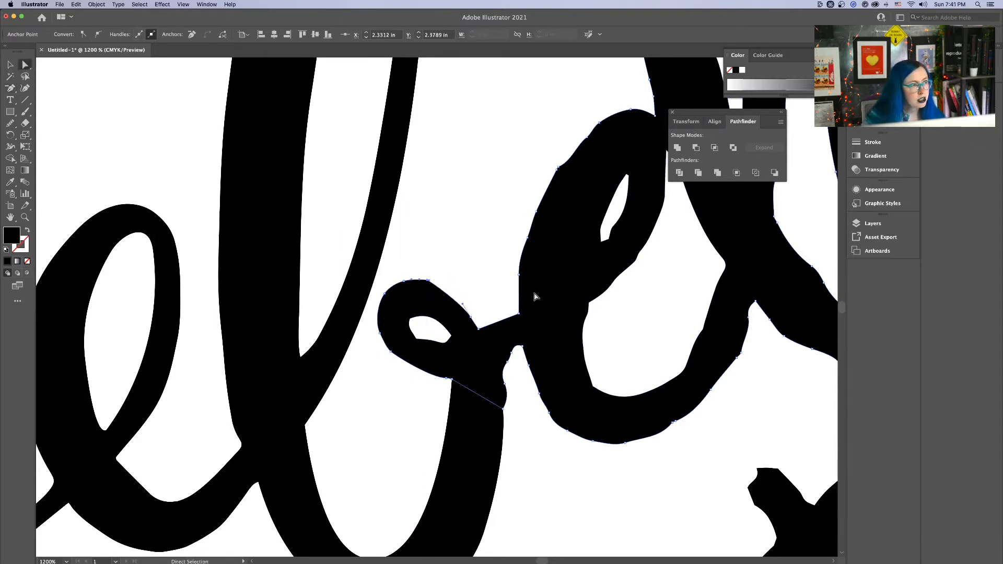
click(441, 271)
click(436, 285)
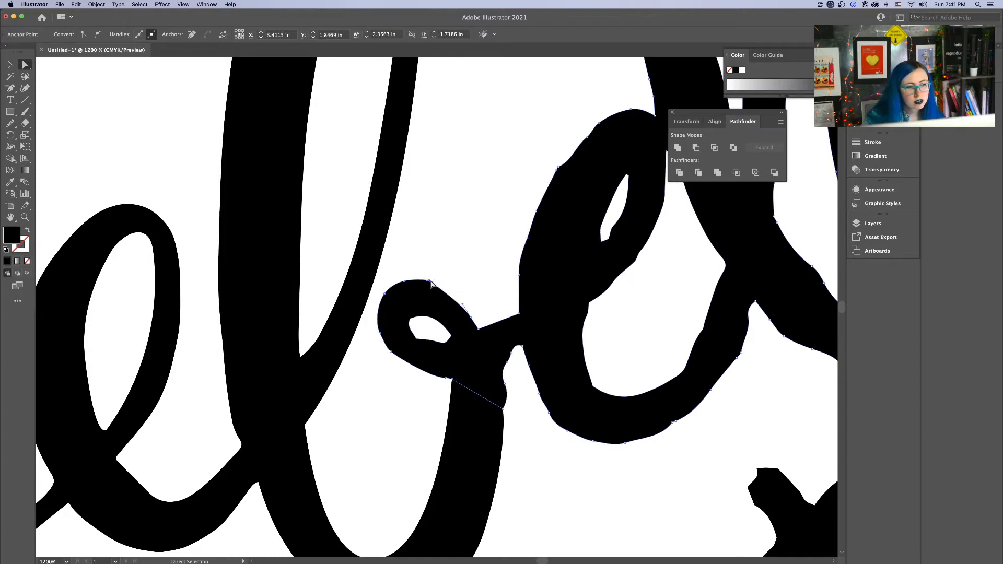
drag(429, 281, 440, 287)
click(402, 359)
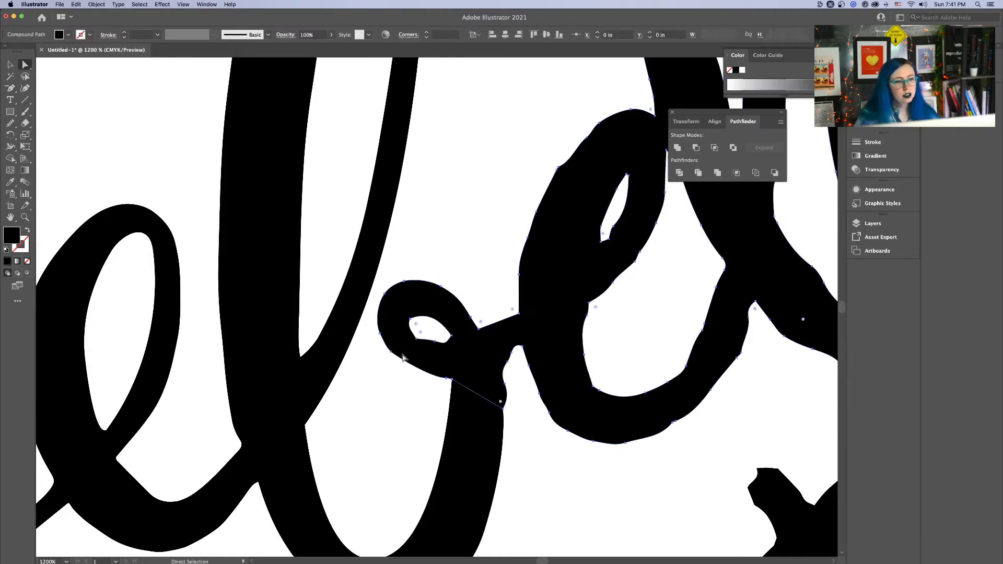
click(391, 352)
drag(396, 358, 382, 343)
click(404, 376)
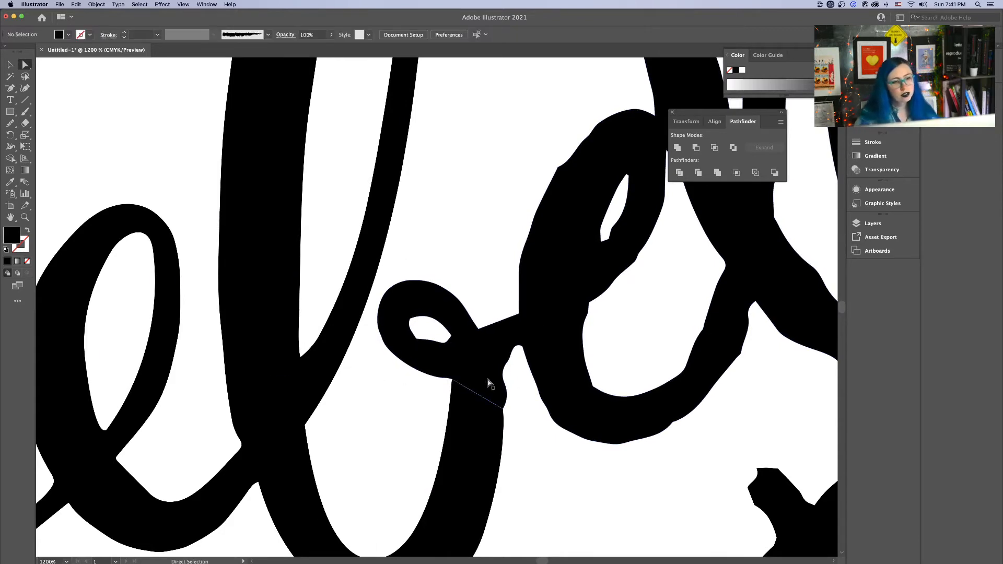
Reshape the hole inside the b's small loop into a wider, smoothly rounded oval by moving its anchors and handles
key(ctrl+alt)
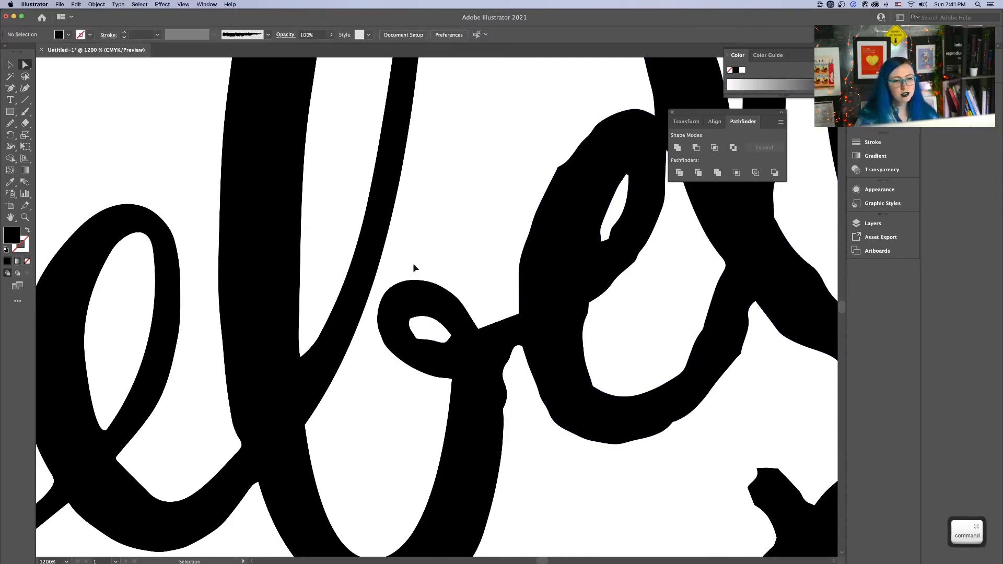
key(super+equal)
key(super+equal)
key(super+equal)
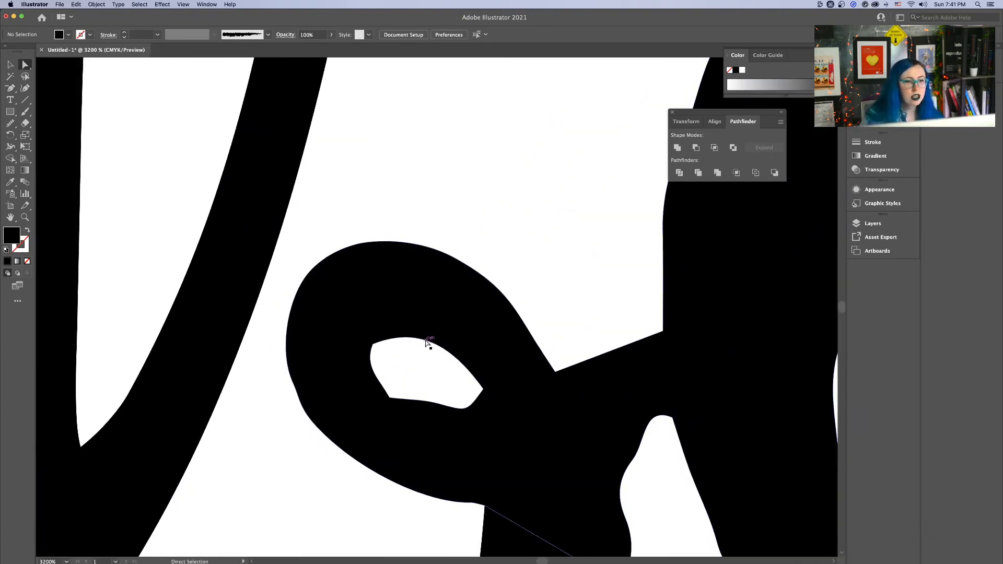
click(398, 341)
drag(372, 344, 366, 326)
drag(456, 350, 452, 329)
key(super+z)
click(483, 390)
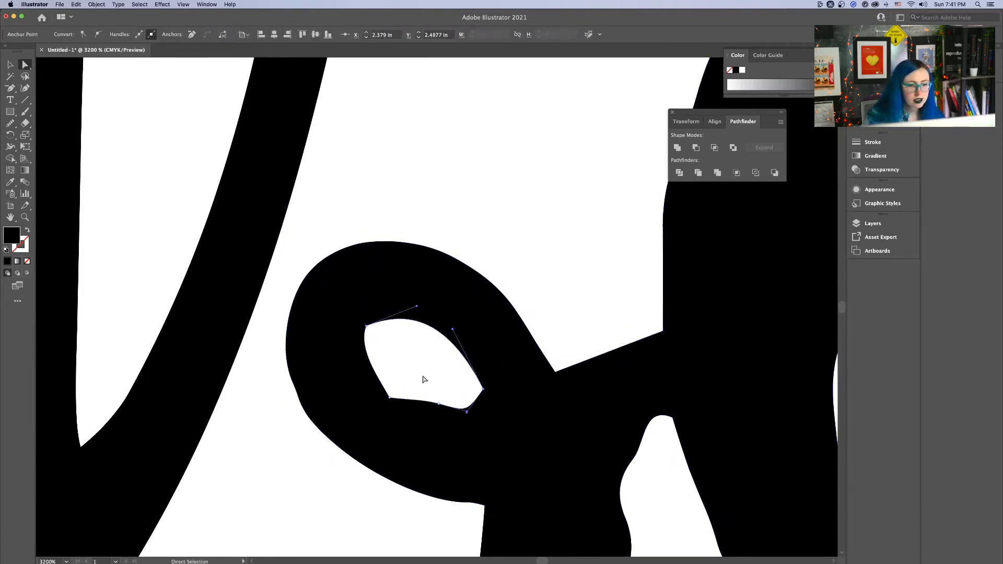
click(391, 398)
drag(379, 383, 362, 347)
click(544, 299)
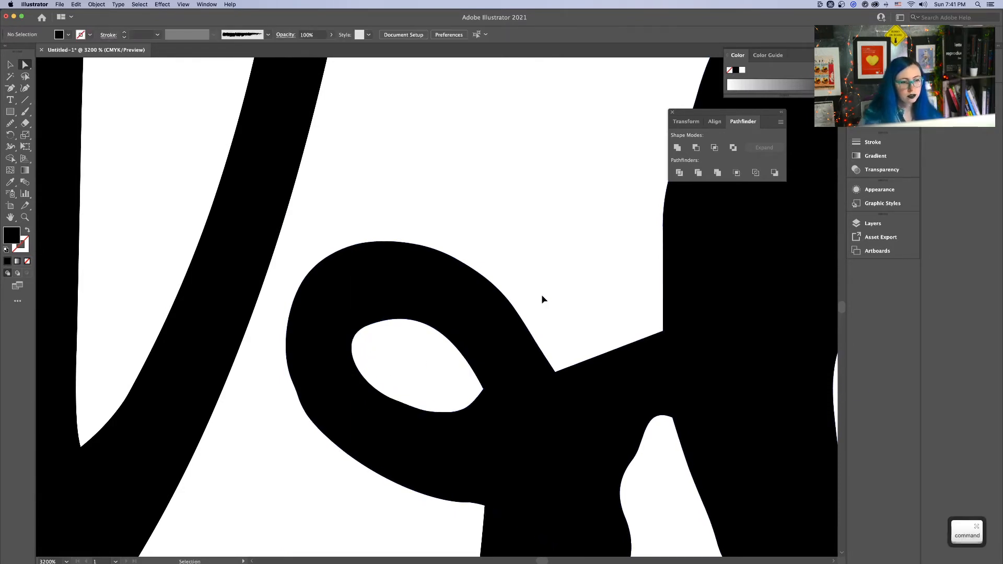
Examine the whole Rebelle lettering for outlines that still look uneven, especially around the letter b
key(super+minus)
key(super+minus)
key(super+minus)
key(super+minus)
key(super+minus)
key(super+minus)
key(super+minus)
key(super+minus)
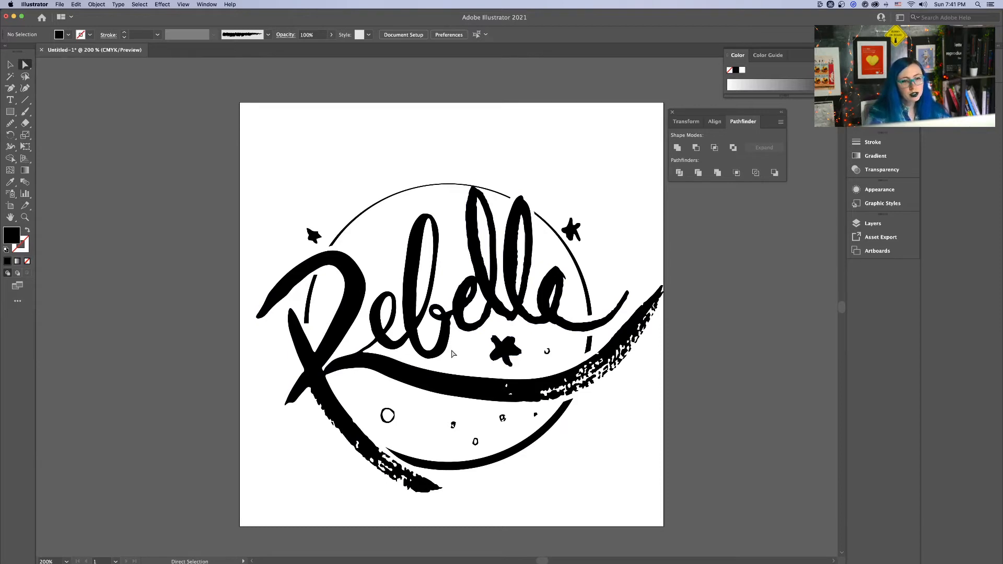
key(alt)
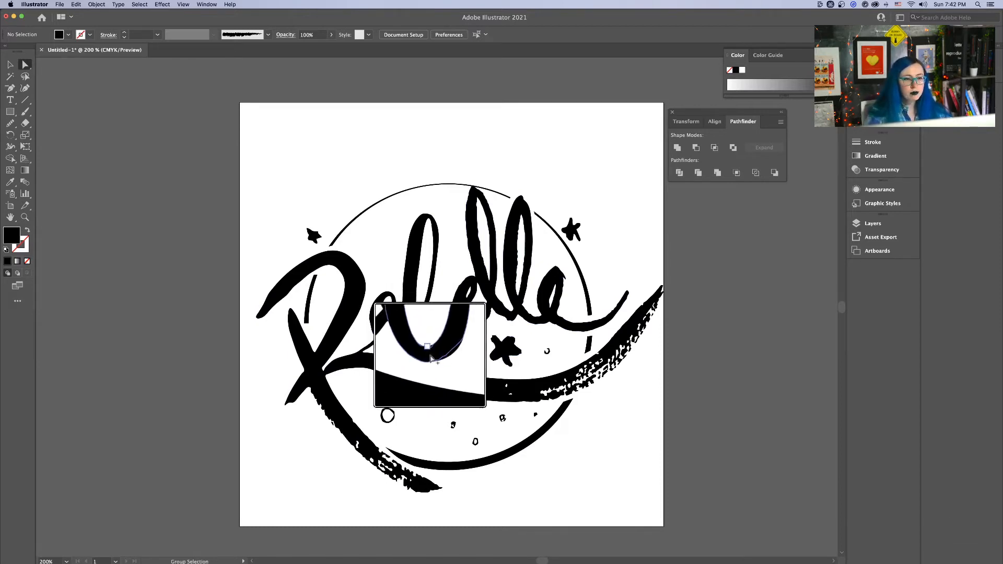
key(alt)
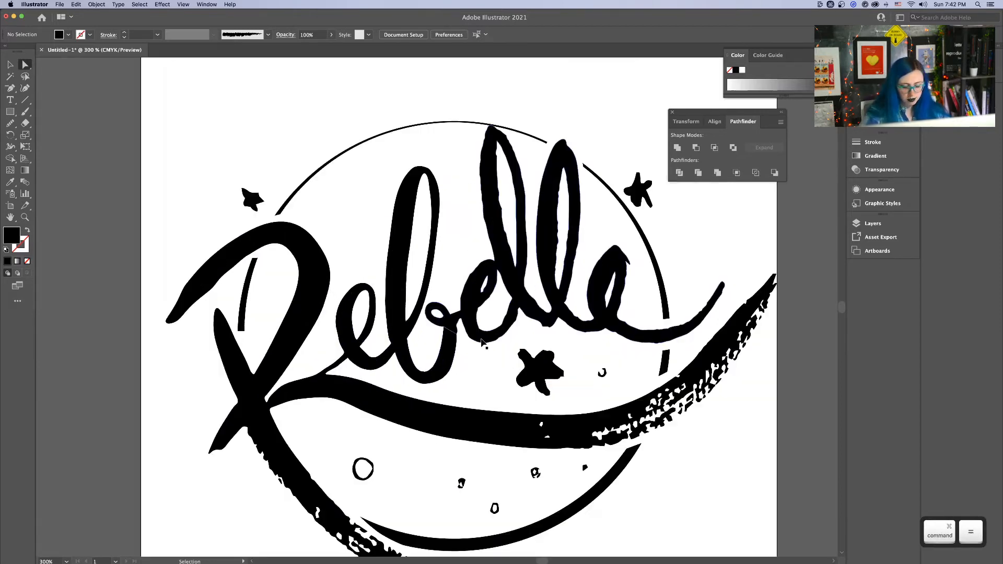
Smooth the lower-right outer curve of the b's bowl by adjusting its anchor handle
key(super+equal)
key(super+equal)
key(super+equal)
click(460, 442)
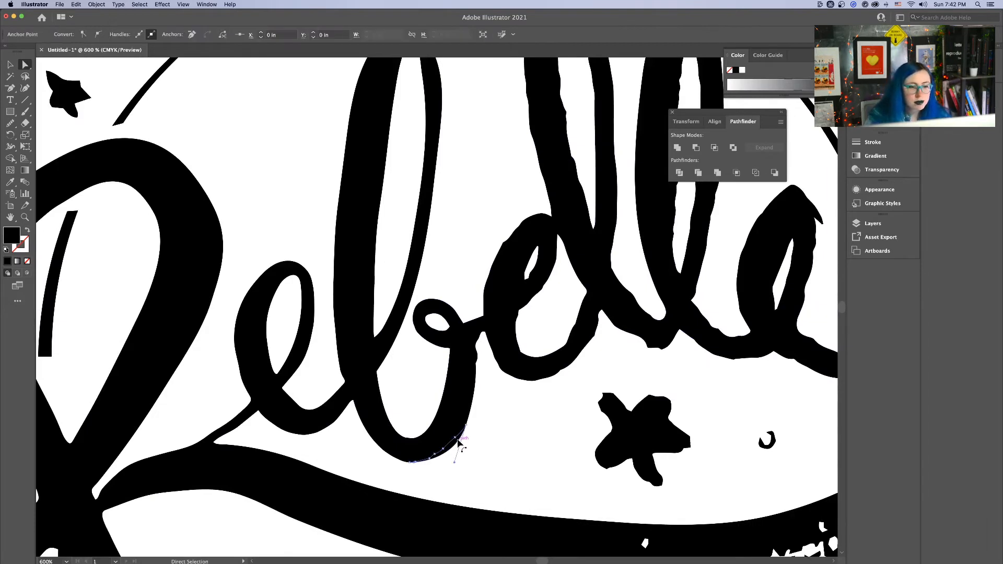
mouse_move(456, 463)
mouse_down()
mouse_move(438, 470)
mouse_move(452, 460)
mouse_up()
click(543, 413)
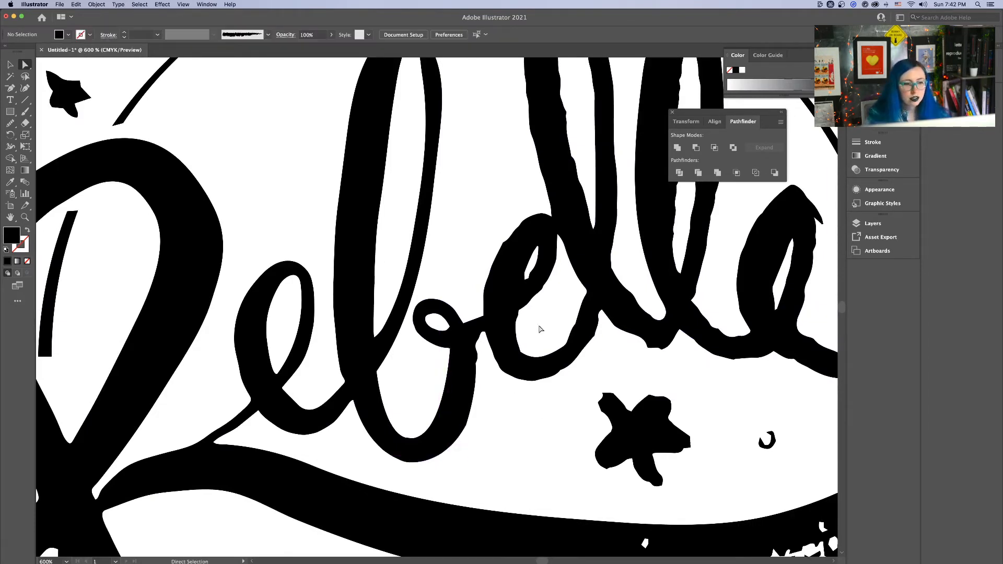
click(460, 445)
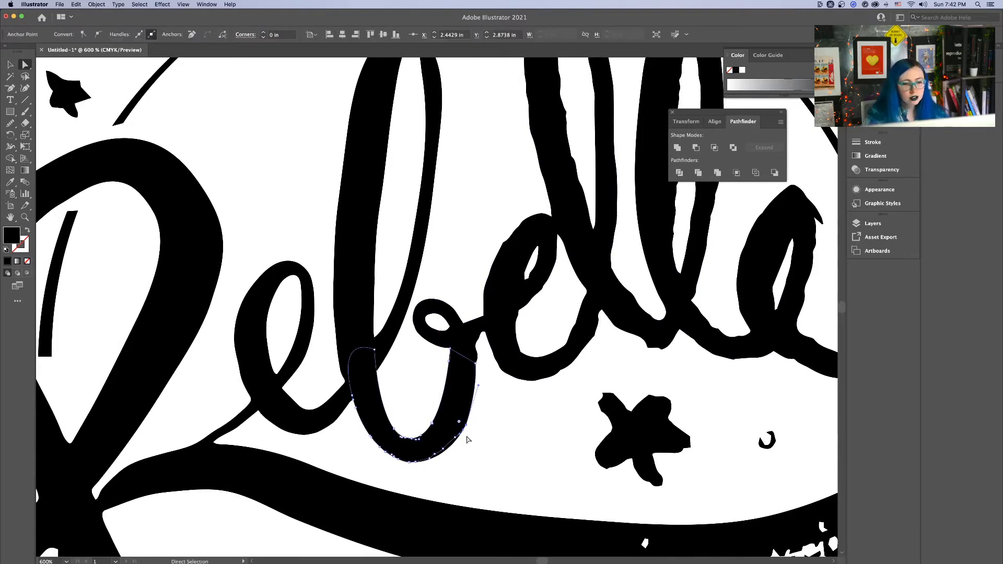
click(468, 439)
Reshape the corner where the b's bowl meets the underside of the stroke joining it to the next e
click(494, 370)
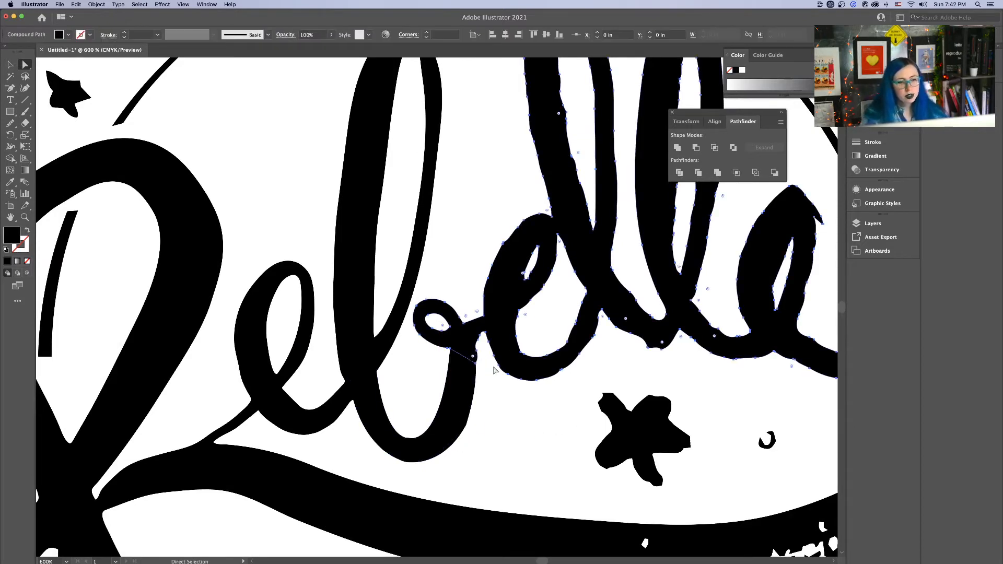
key(super+plus)
key(super+plus)
key(super+plus)
drag(473, 411, 659, 155)
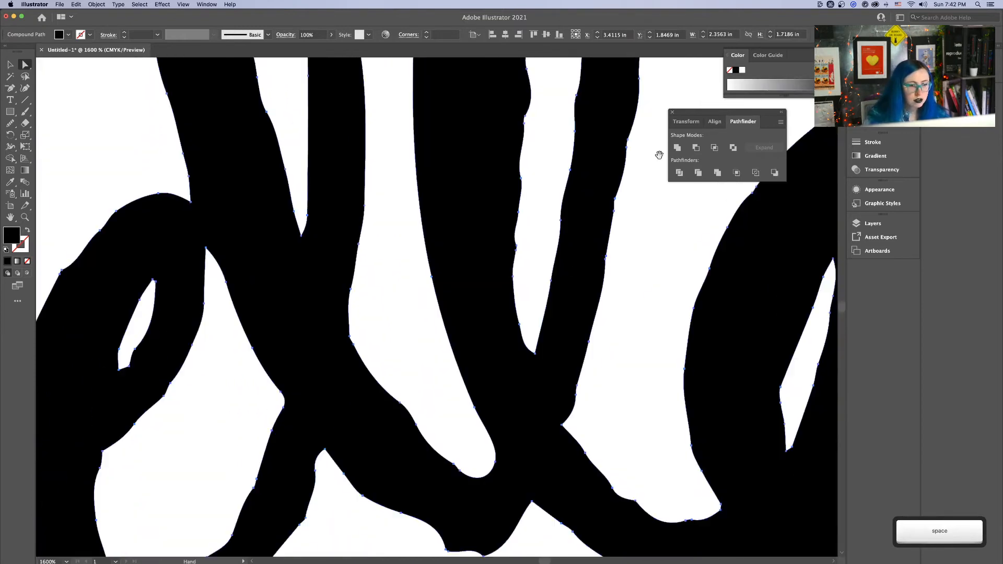
drag(356, 440, 846, 199)
click(458, 277)
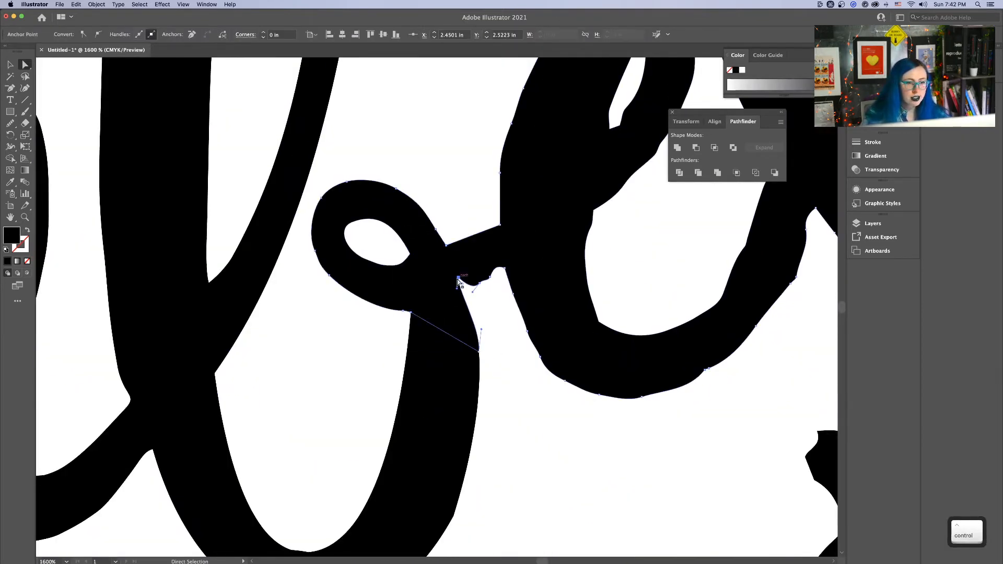
drag(457, 279, 466, 301)
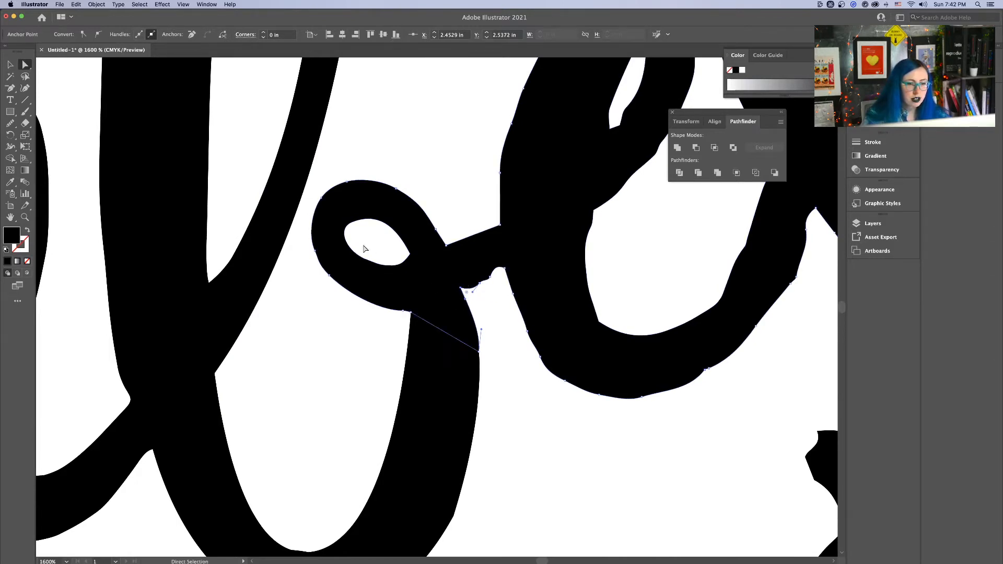
key(alt)
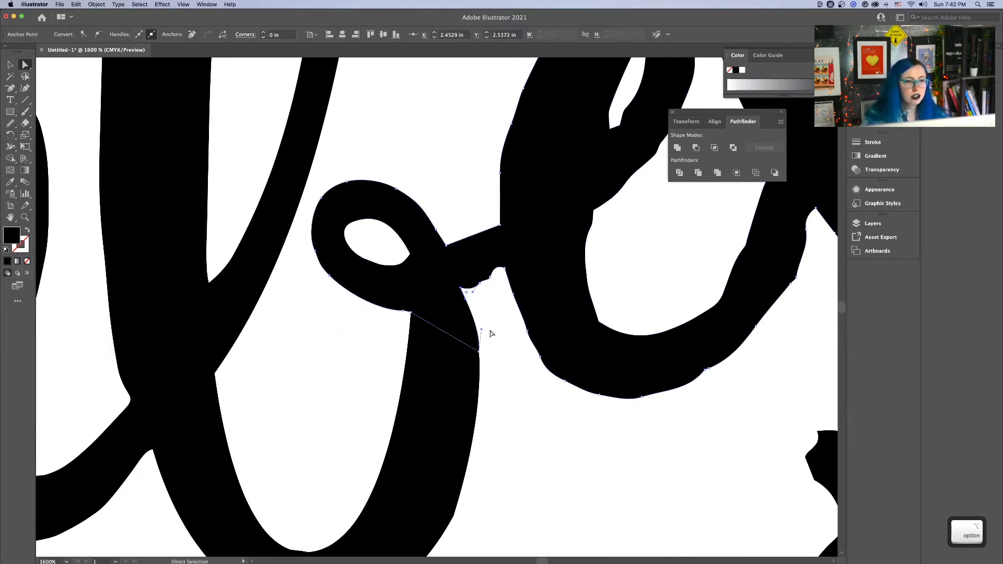
drag(481, 330, 476, 328)
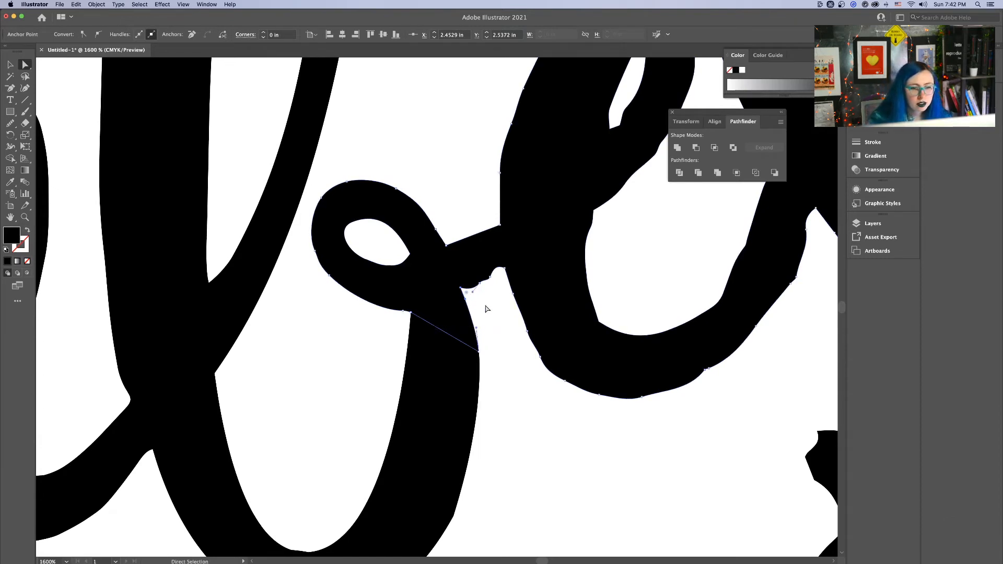
drag(472, 290, 471, 289)
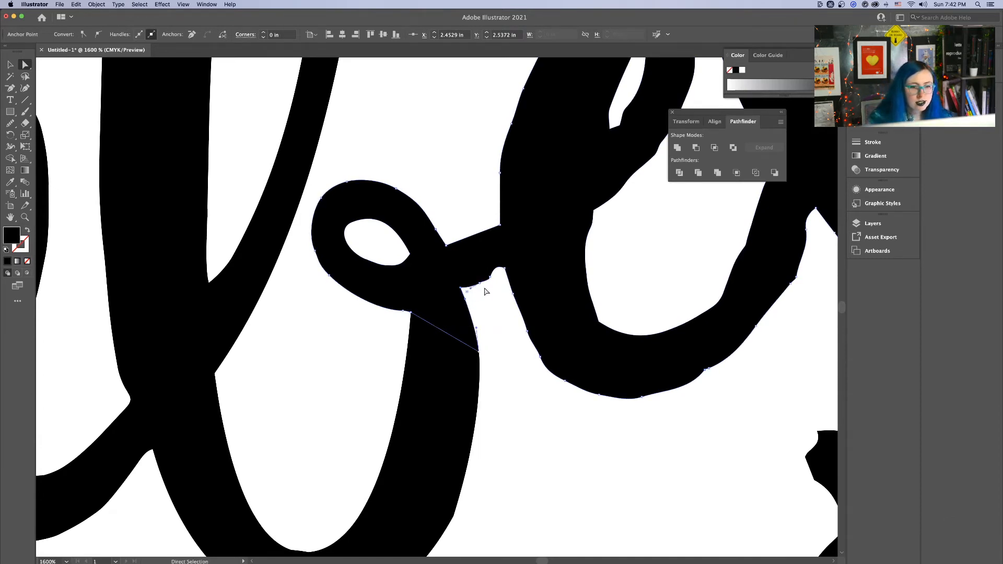
Delete the surplus anchor points forming the notch under the stroke that joins the b and e
click(490, 277)
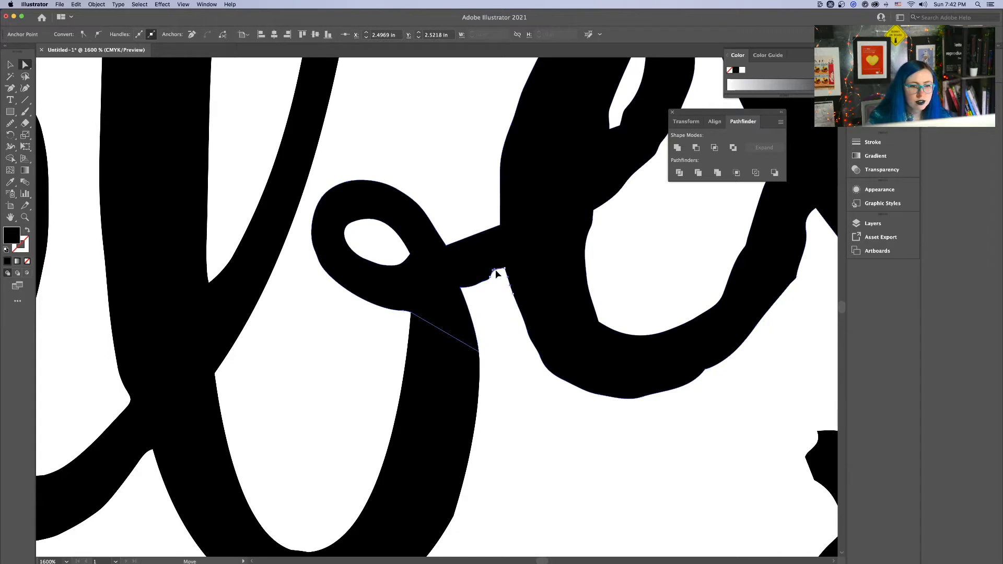
click(11, 89)
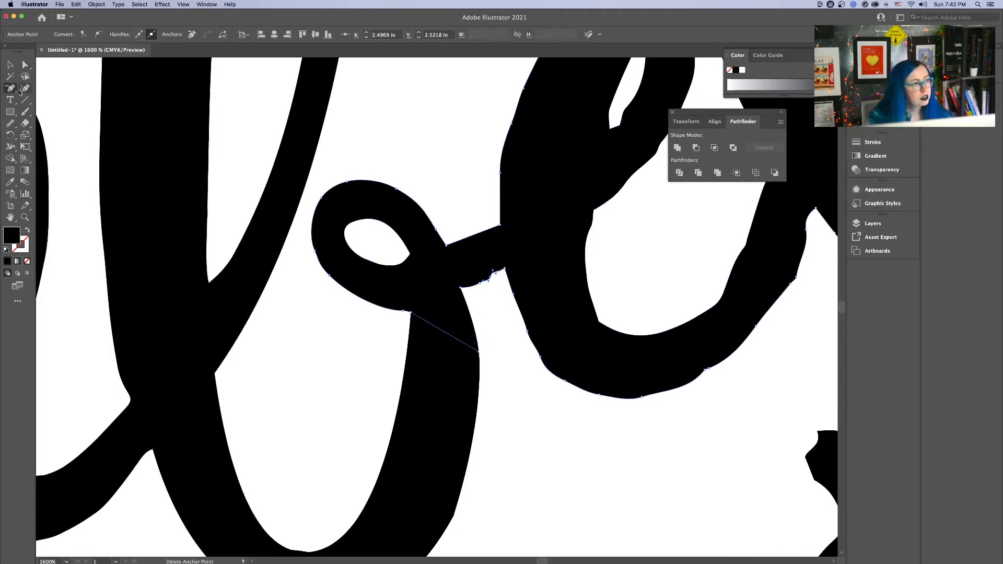
click(491, 276)
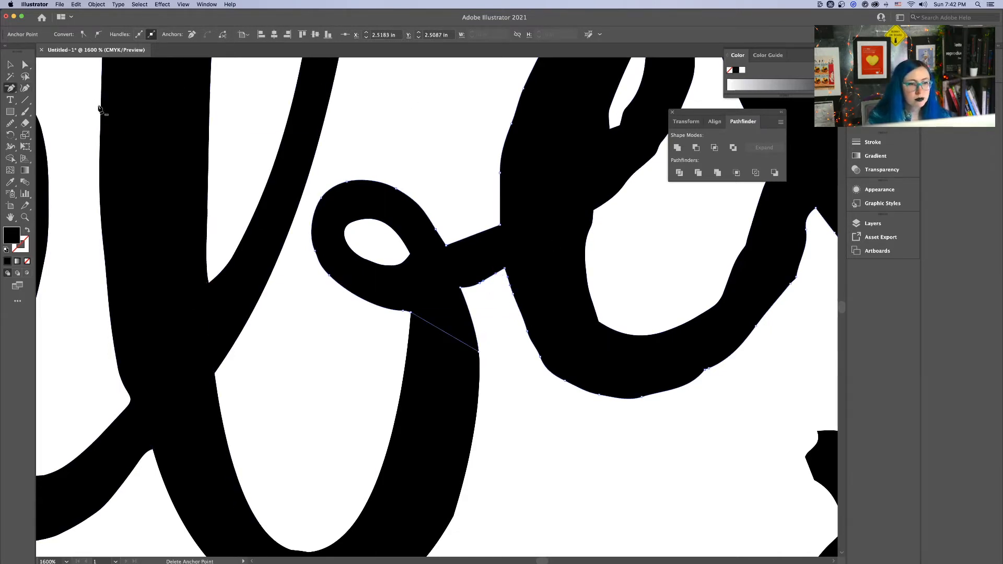
Bend the upper edge of the stroke joining the b and e into a soft curve and even out its underside
click(25, 64)
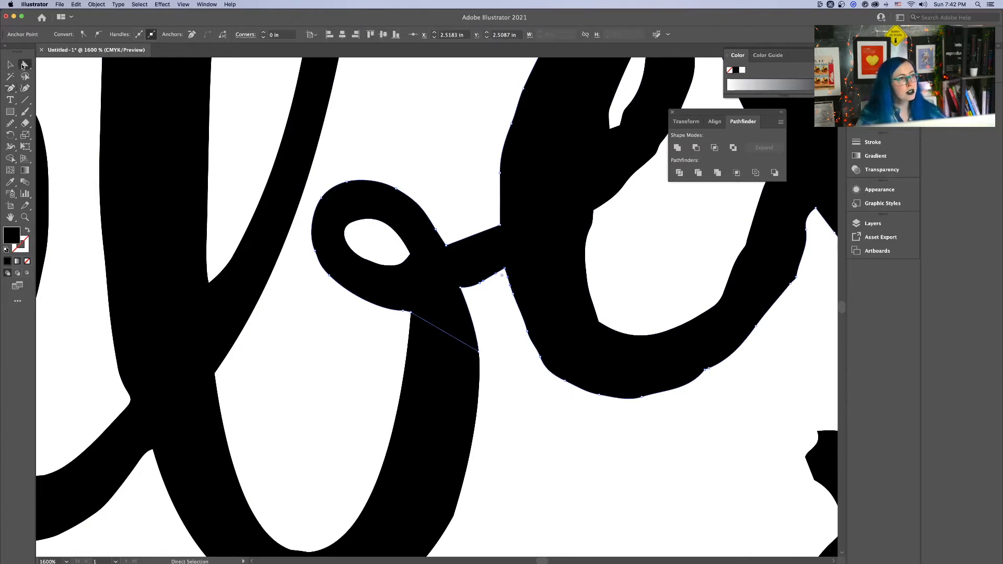
click(481, 240)
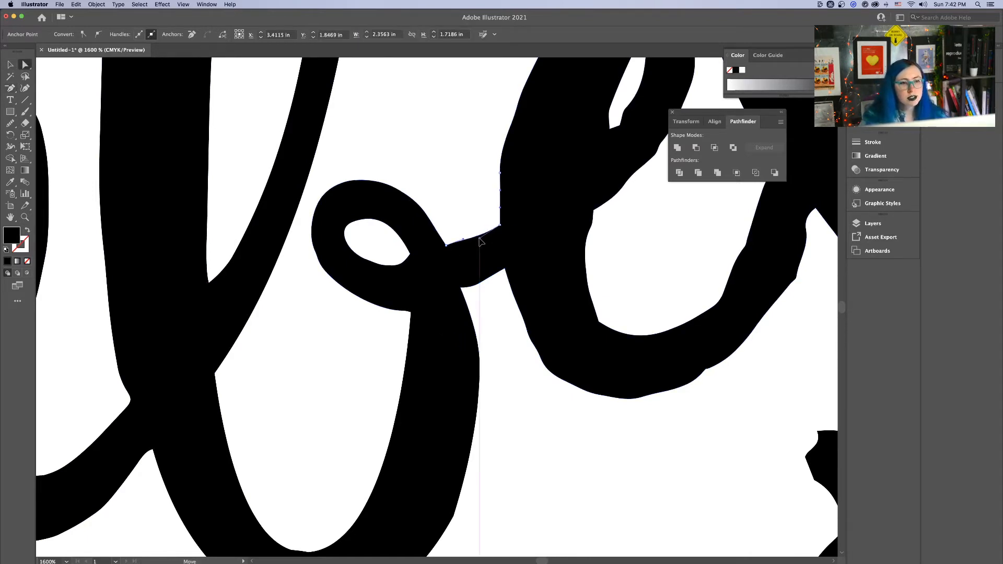
drag(480, 239, 461, 246)
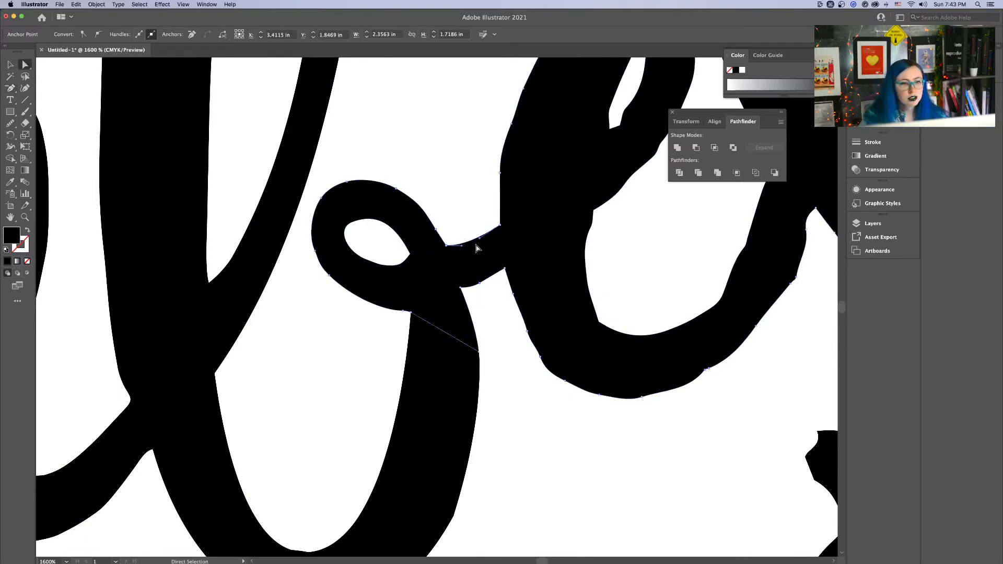
drag(480, 284, 486, 280)
click(504, 269)
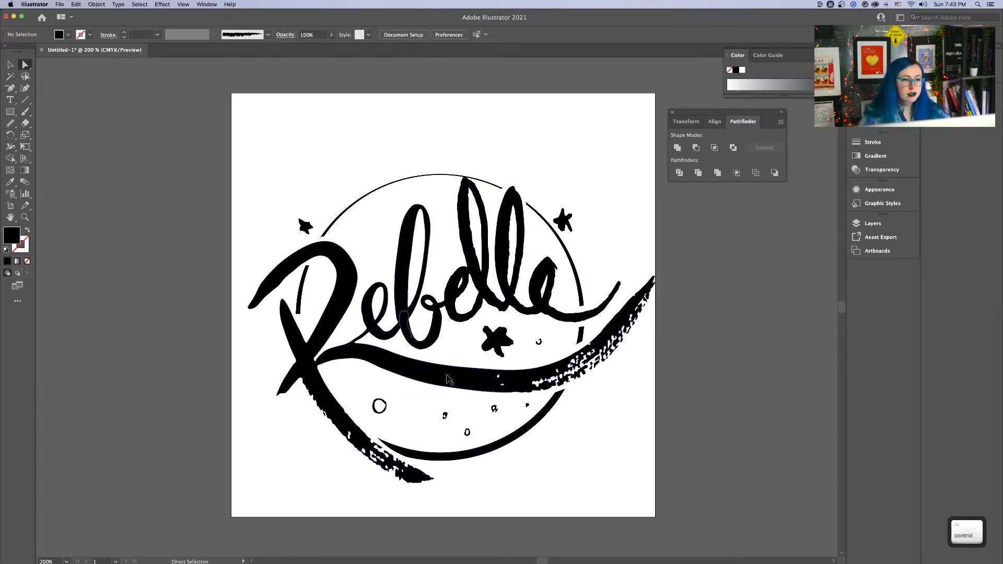
Refine the right corner of the small loop's hole into a clean point, with smooth curves running into it
key(super+equal)
key(super+equal)
key(super+equal)
key(super+equal)
key(super+equal)
key(super+equal)
key(super+equal)
click(374, 295)
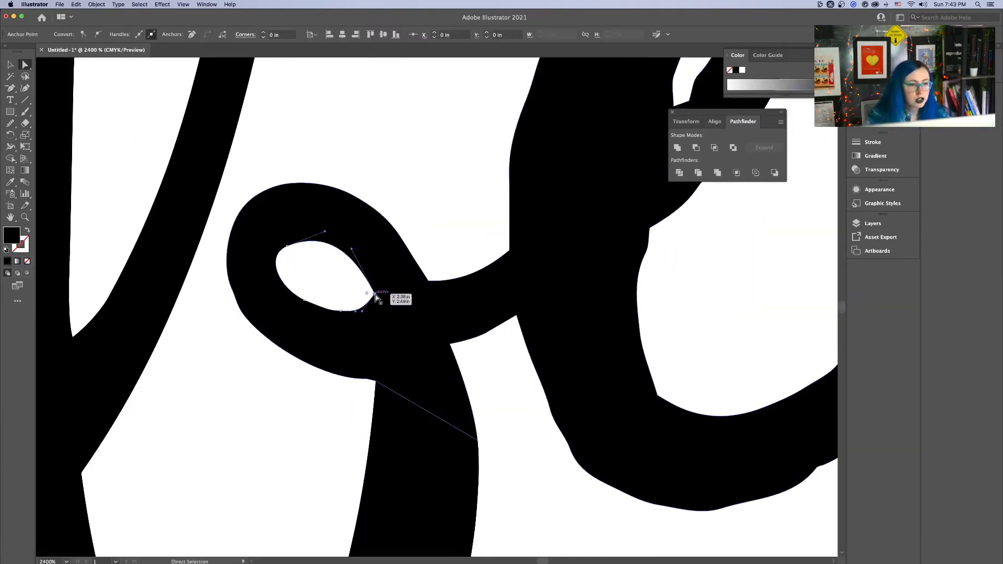
drag(375, 297, 377, 302)
drag(354, 259, 355, 244)
drag(365, 319, 357, 308)
key(ctrl)
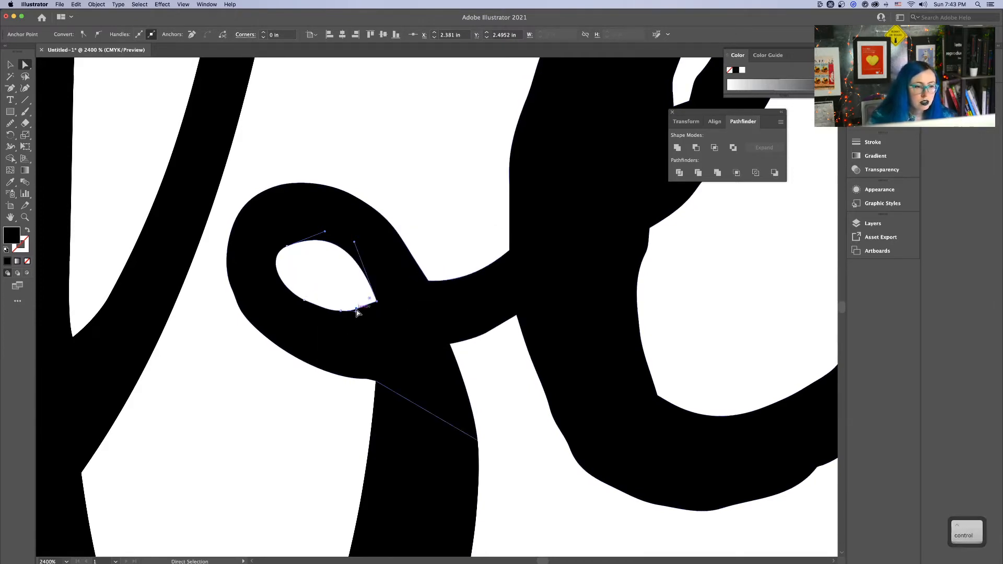
drag(356, 312, 356, 308)
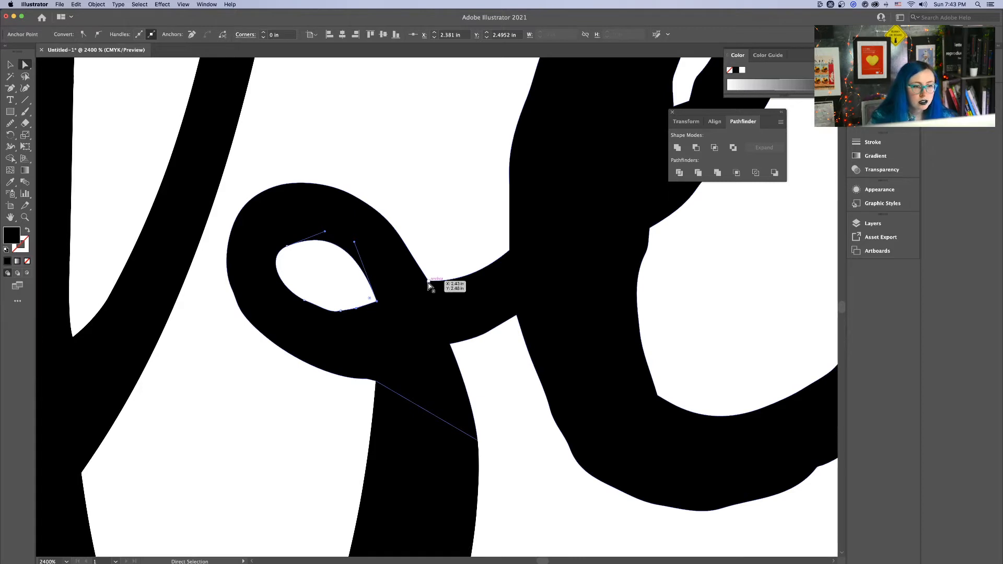
Refine the upper edge of the stroke joining the b and e, and raise its underside corner where it meets the e
click(477, 275)
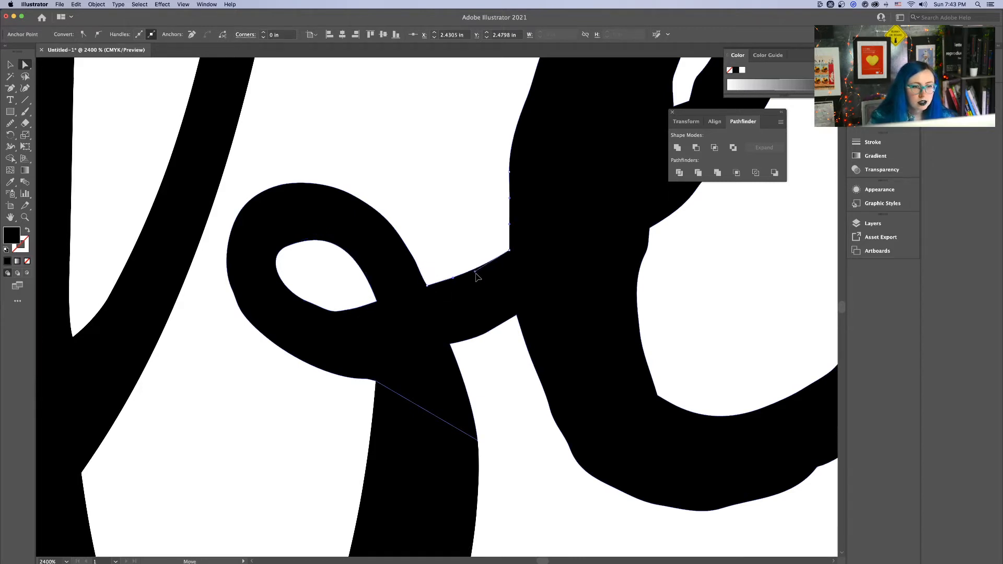
click(489, 329)
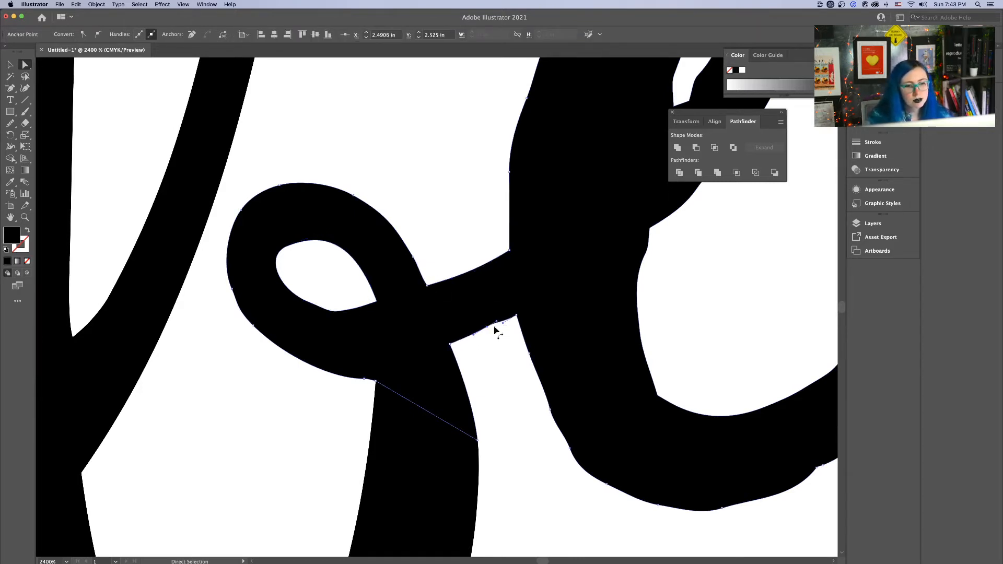
drag(516, 317, 516, 303)
click(492, 351)
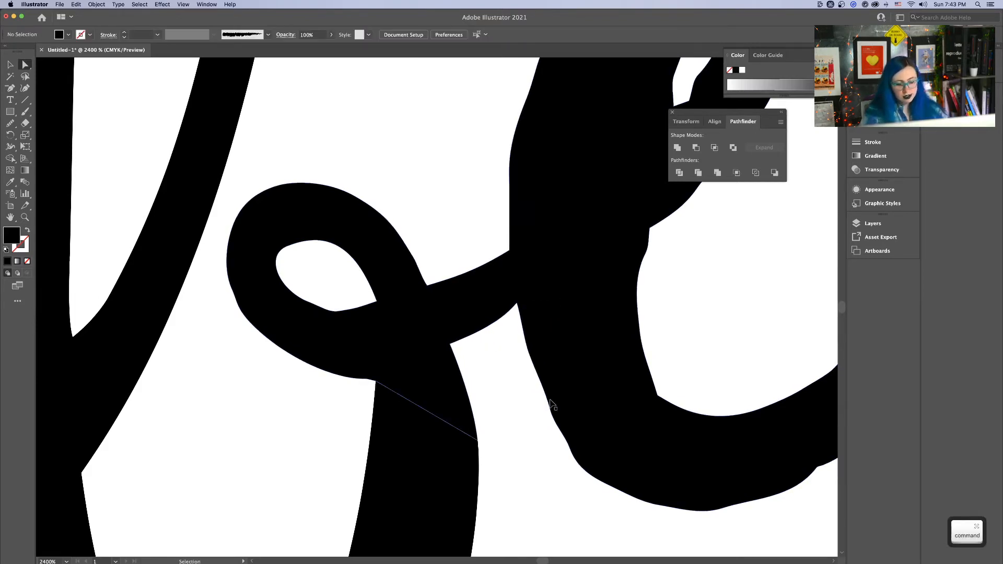
Review the whole logo, and examine where the top of the second e touches the first l
key(super+minus)
key(super+minus)
key(super+minus)
key(super+minus)
key(super+minus)
key(super+minus)
key(super+minus)
key(super+minus)
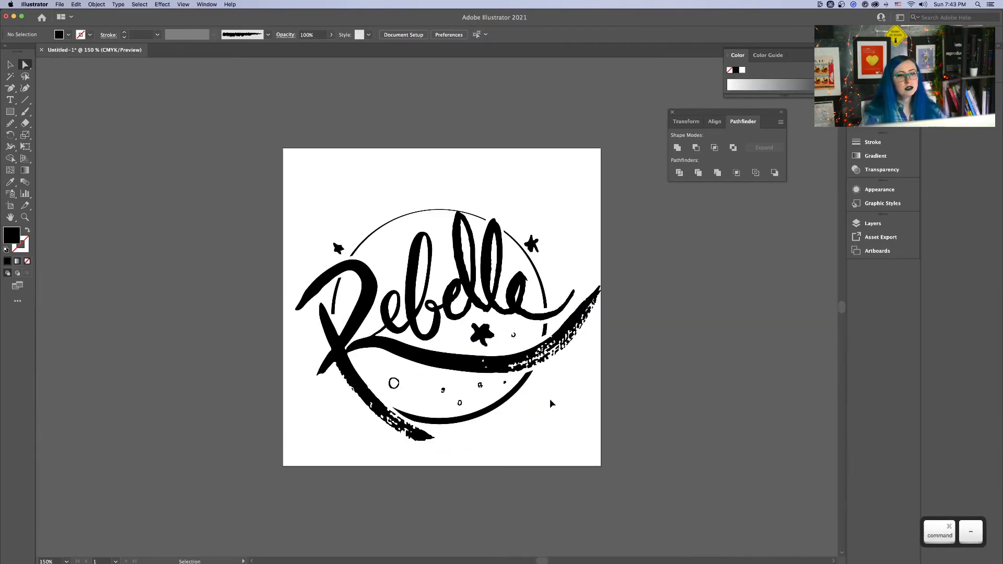
key(super+plus)
key(super+plus)
key(super+plus)
key(super+plus)
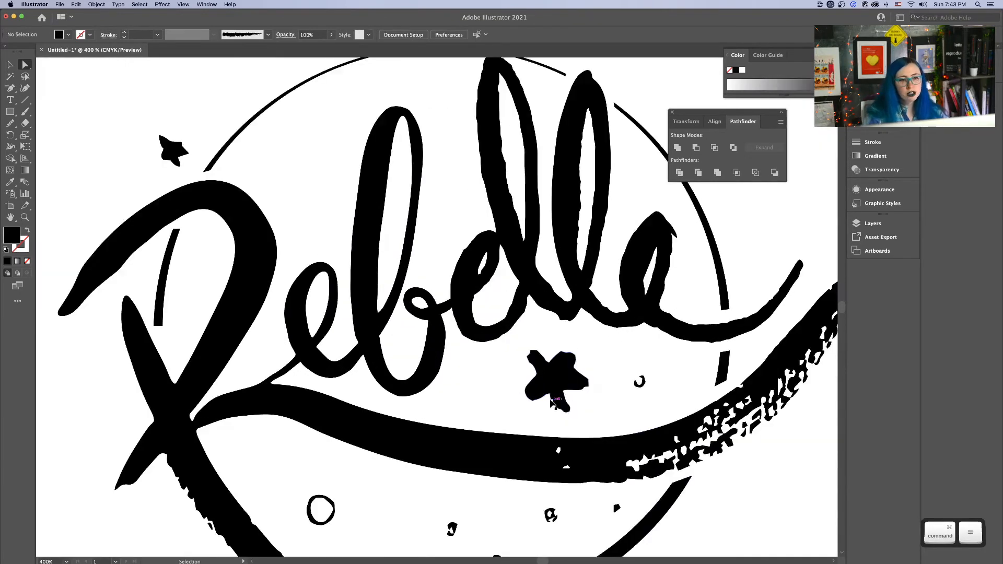
key(space)
drag(534, 361, 531, 375)
scroll(523, 355, up, 5)
Draw a short diagonal line between the second e's top and the first l, with a white (FFFFFF) stroke
click(512, 328)
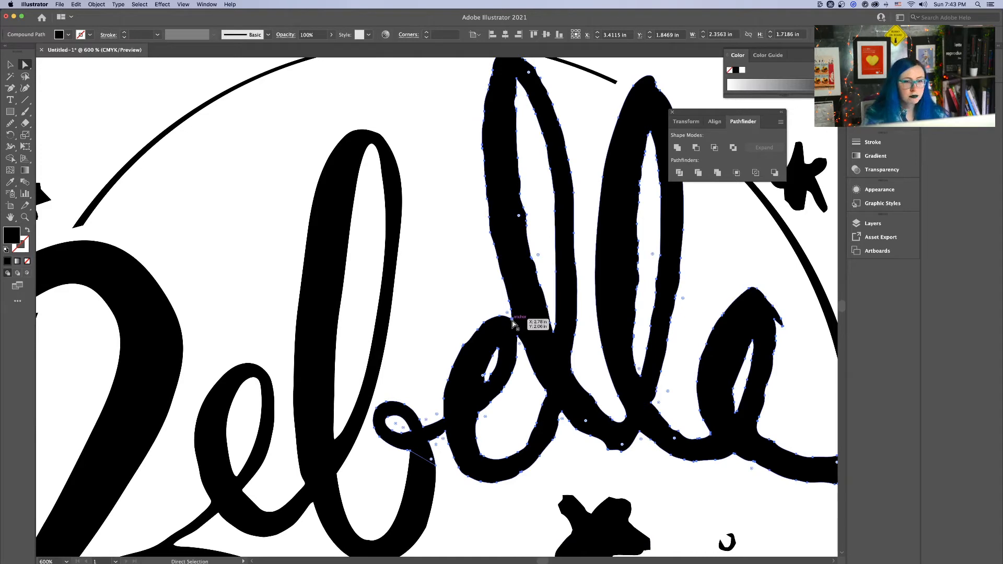
click(512, 320)
click(475, 278)
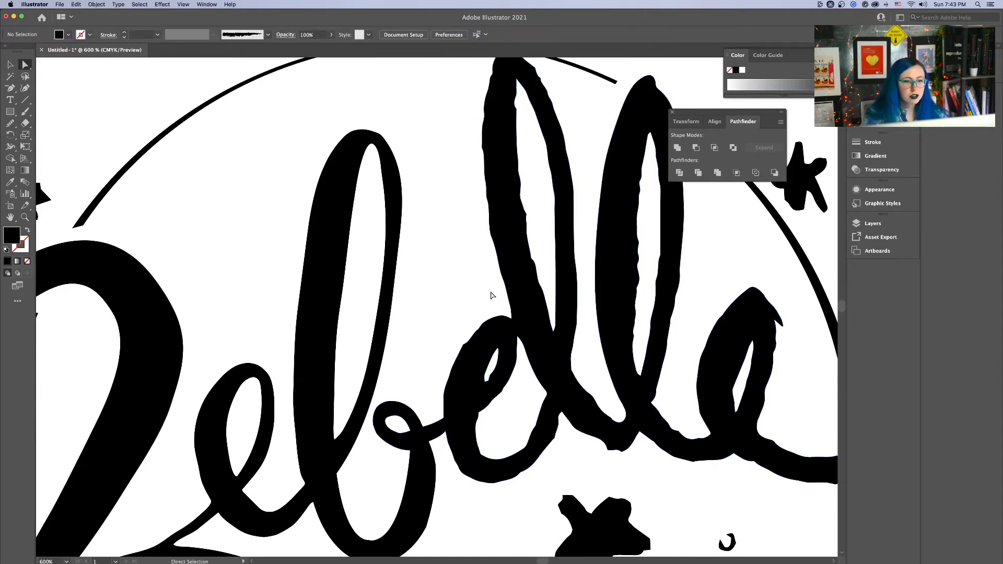
key(backslash)
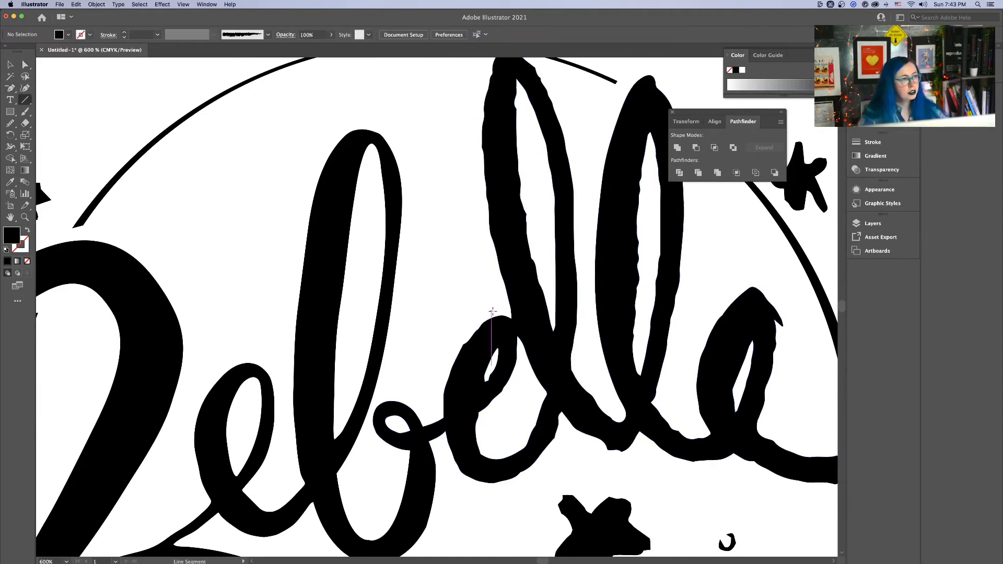
drag(504, 302, 521, 346)
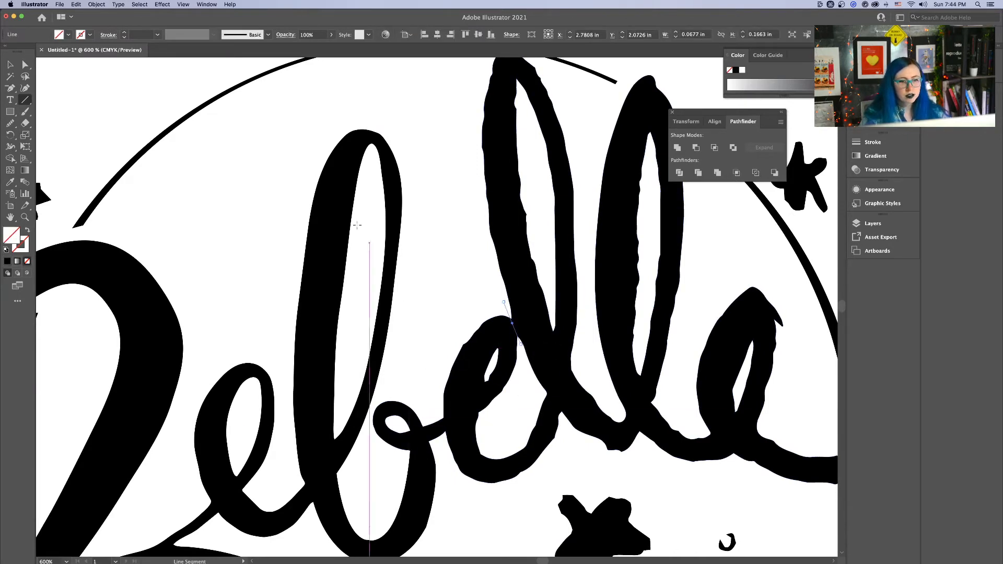
double_click(25, 248)
drag(659, 209, 617, 178)
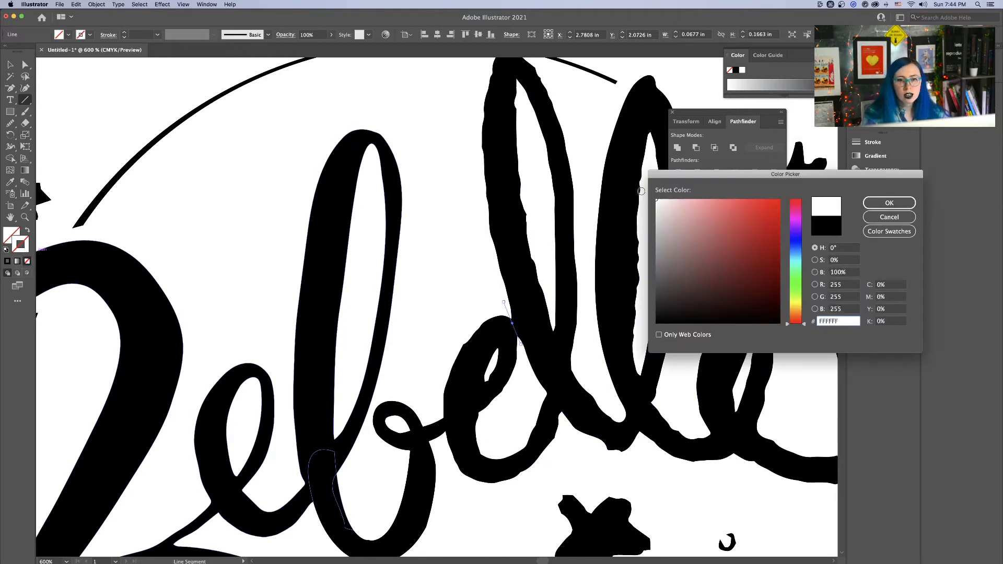
click(889, 203)
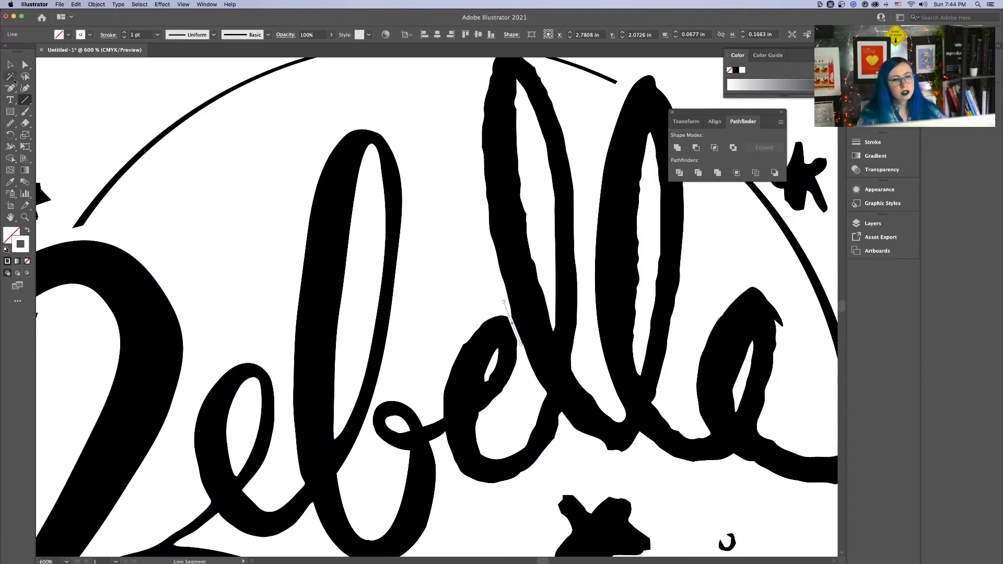
Lengthen the white line at both ends so it follows the l's edge past the e
click(10, 64)
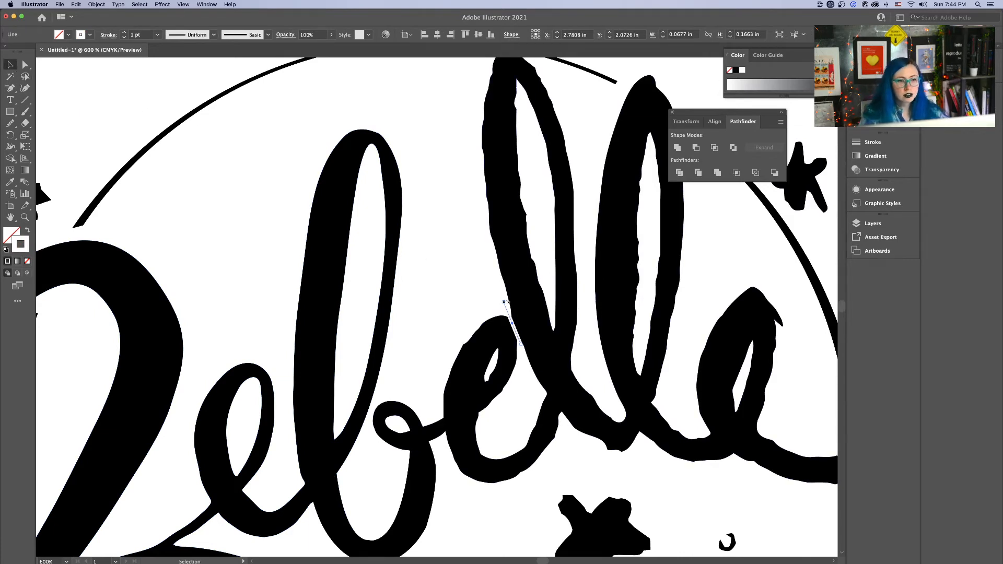
key(a)
drag(505, 303, 505, 302)
drag(524, 345, 530, 372)
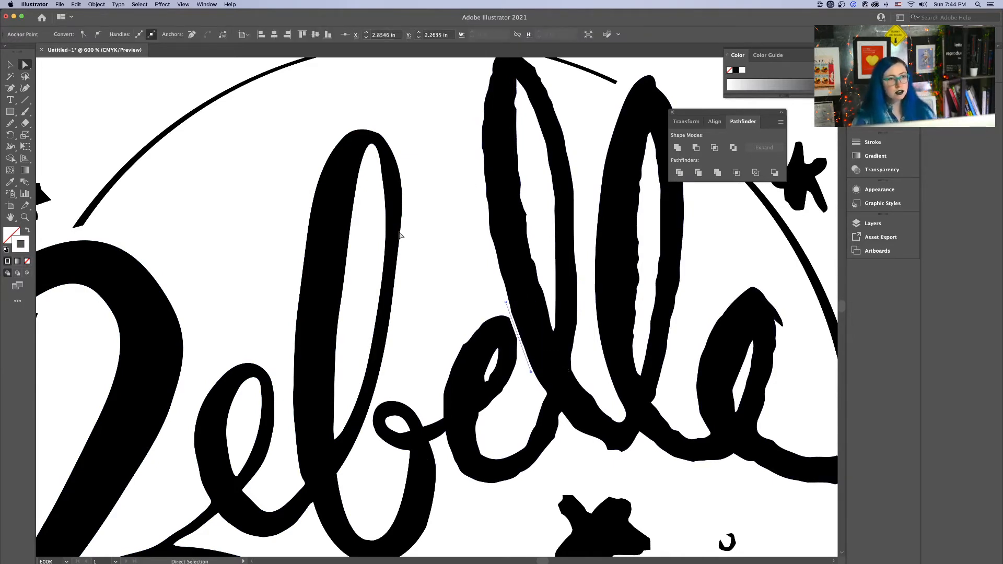
drag(505, 302, 505, 294)
Expand the white line into a filled shape with both Fill and Stroke included
click(96, 4)
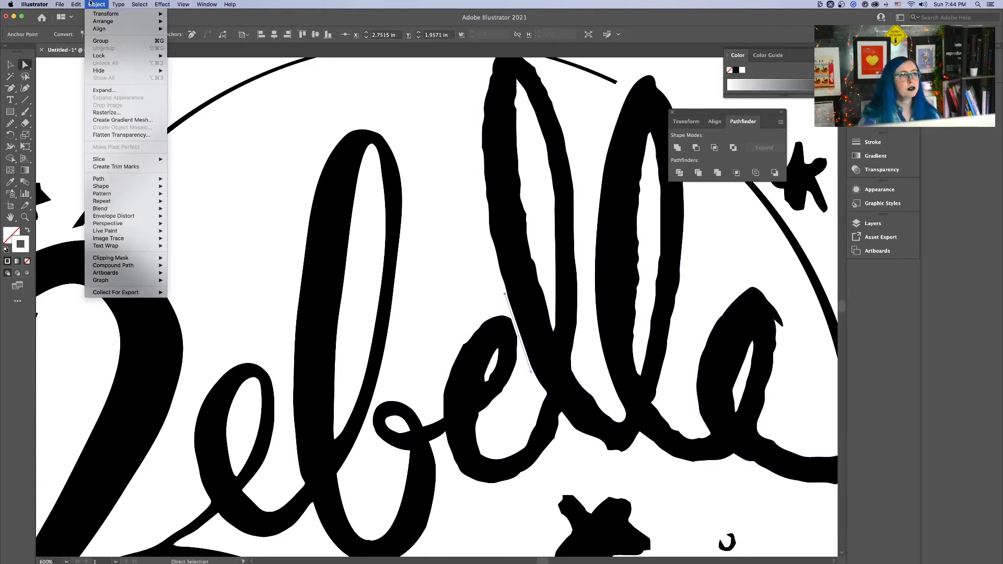
click(105, 90)
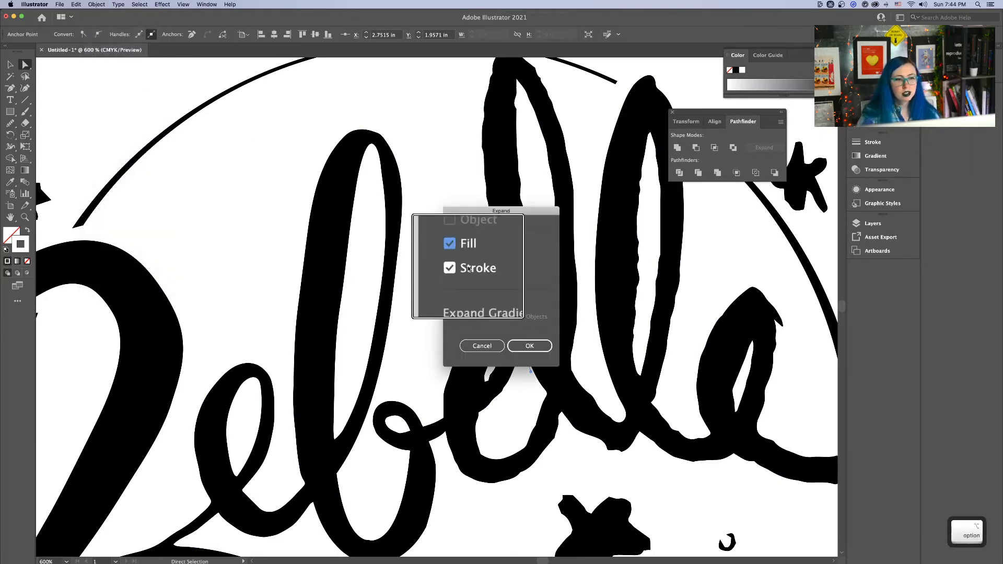
click(530, 346)
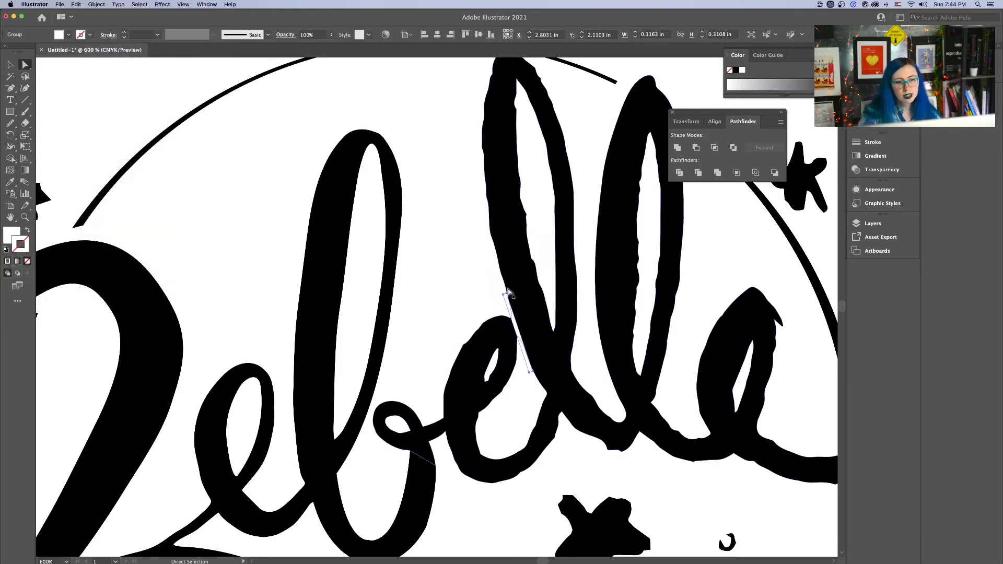
key(ctrl)
Try to subtract the expanded line group from the lettering with Minus Front
click(10, 67)
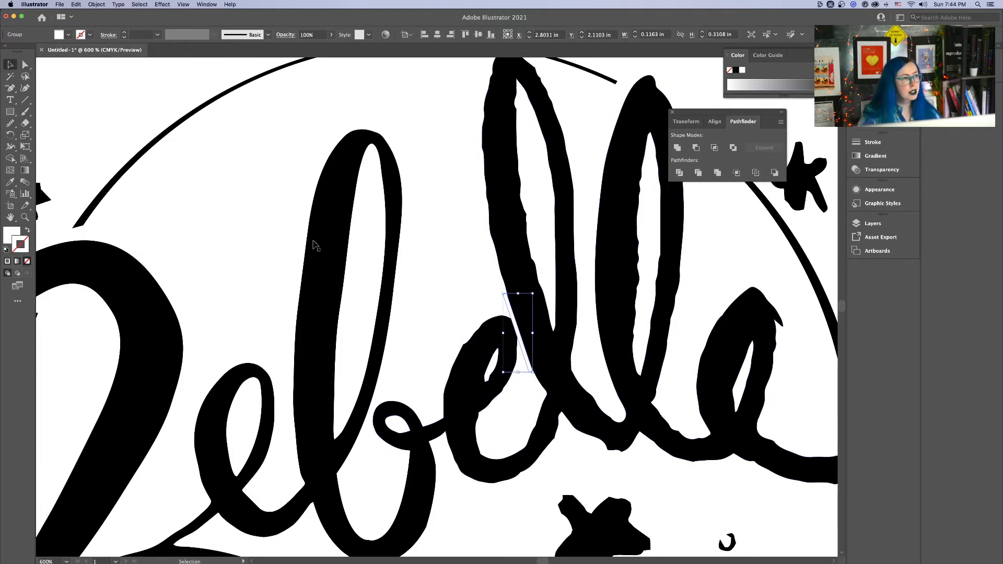
shift+click(514, 275)
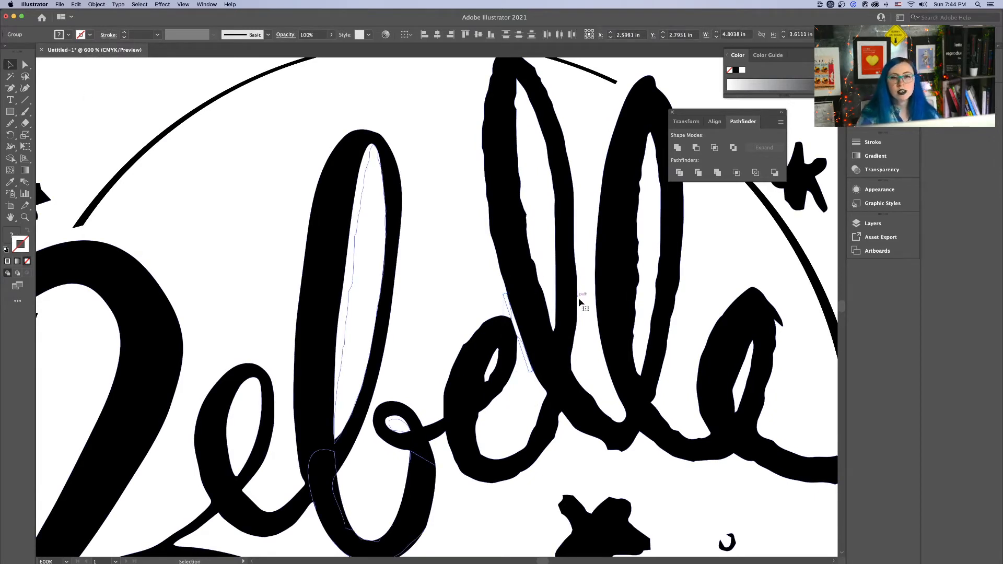
click(696, 147)
key(super+z)
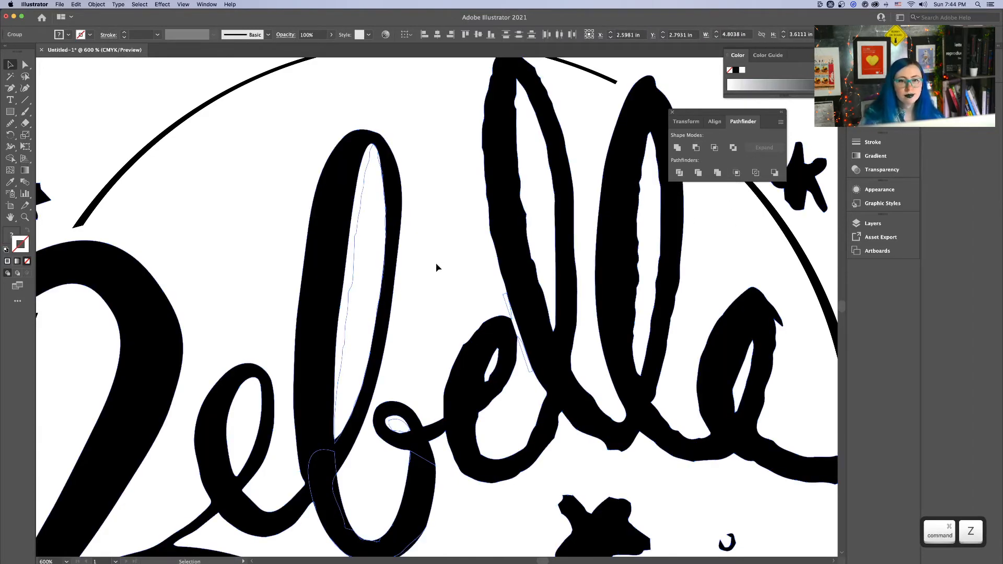
click(437, 269)
Ungroup the expanded white line and subtract it from the lettering with Minus Front
click(529, 320)
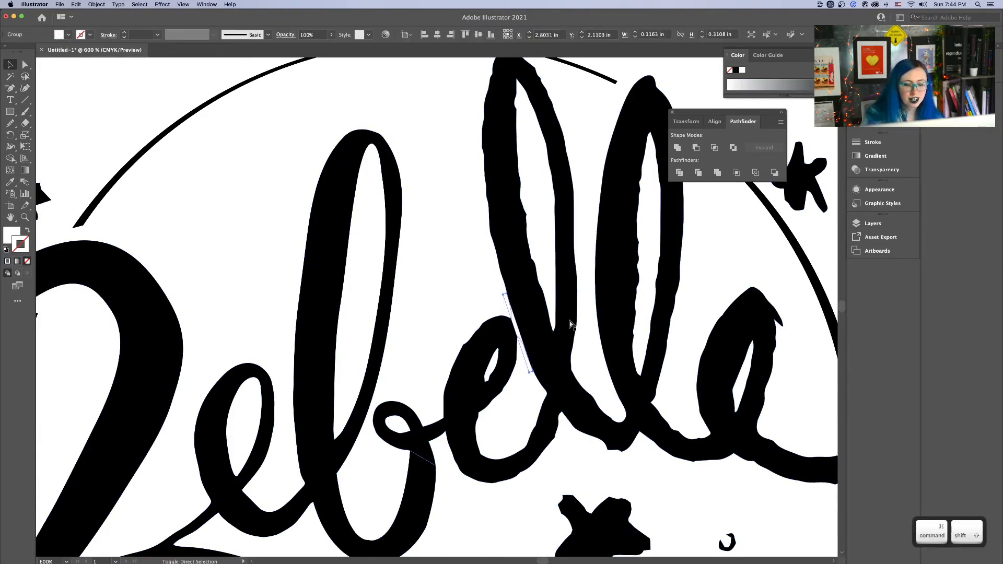
key(super+shift+g)
shift+super+click(684, 191)
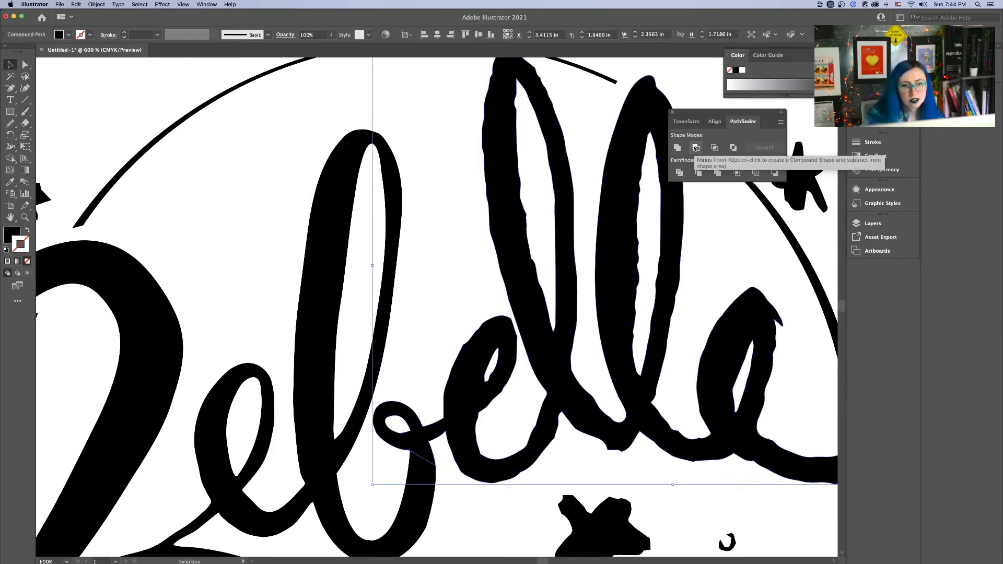
click(305, 108)
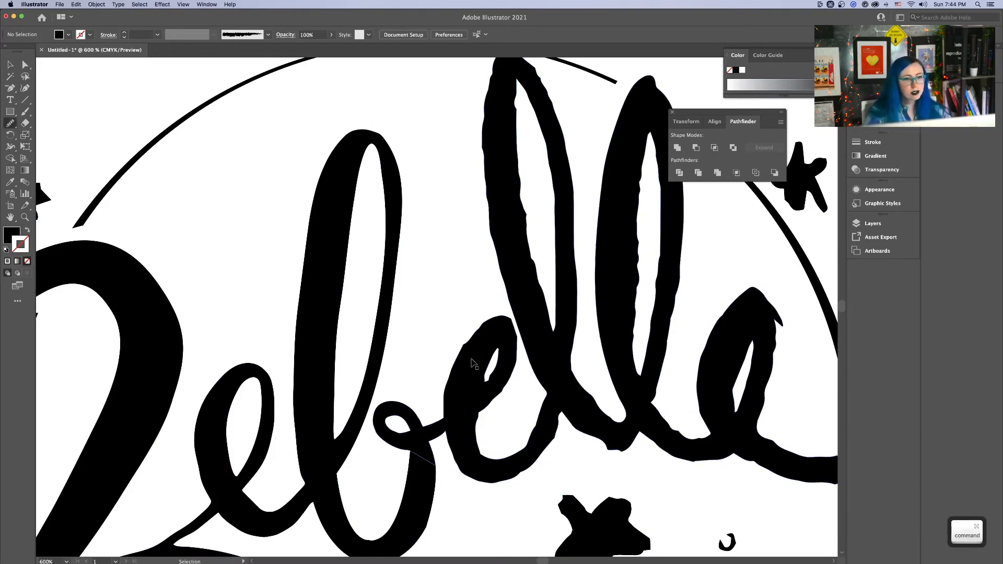
Even out the top and upper outer curve of the second e with the Smooth tool
super+click(495, 329)
key(super+equal)
key(super+equal)
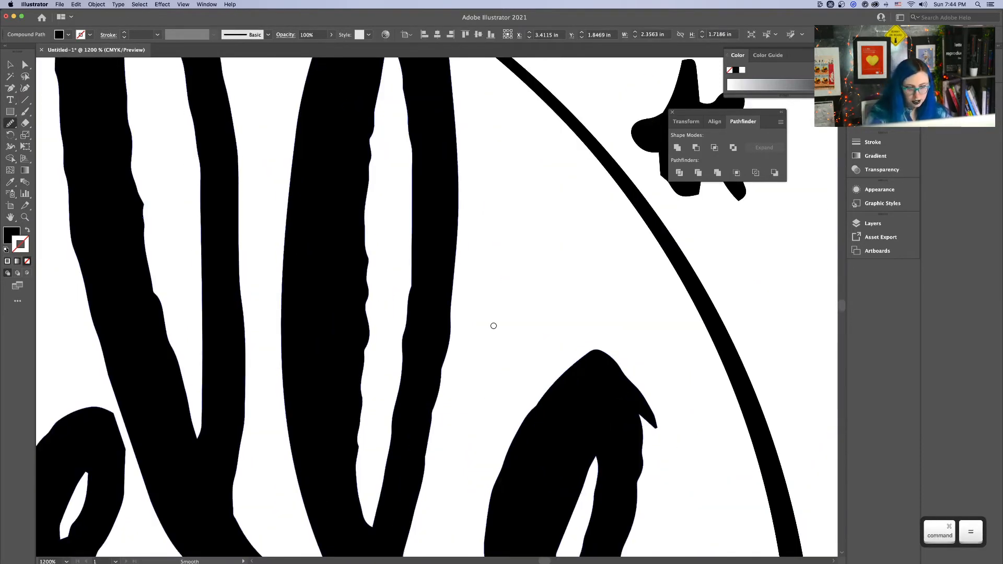
drag(361, 368, 776, 192)
drag(468, 347, 471, 292)
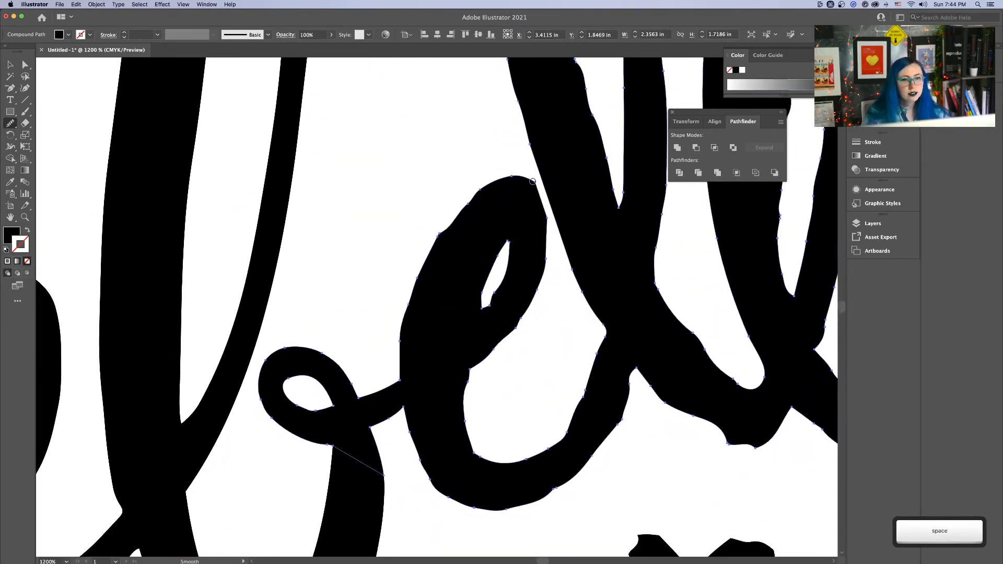
drag(532, 180, 504, 185)
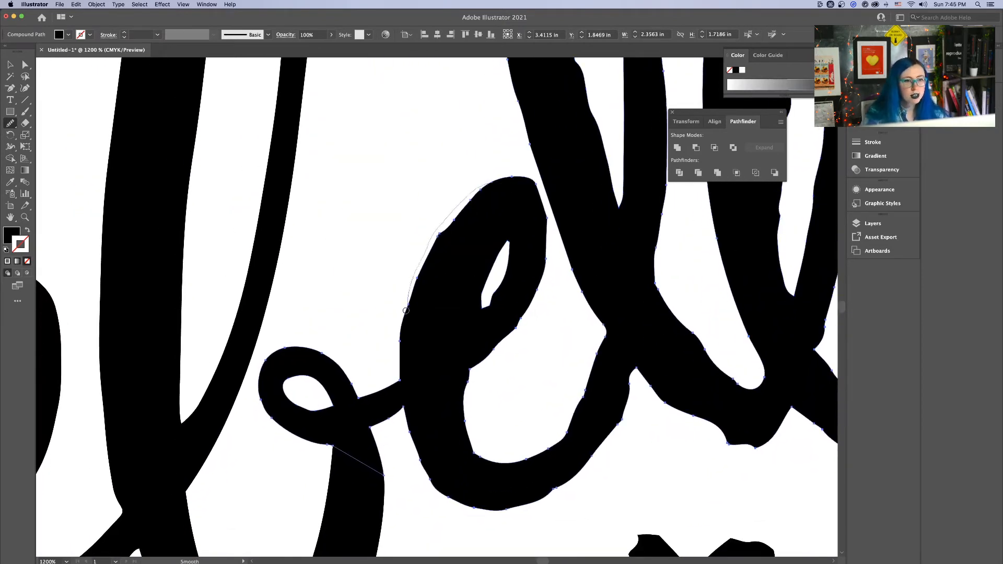
mouse_move(406, 310)
mouse_down()
mouse_move(405, 321)
mouse_move(467, 224)
mouse_move(413, 302)
mouse_up()
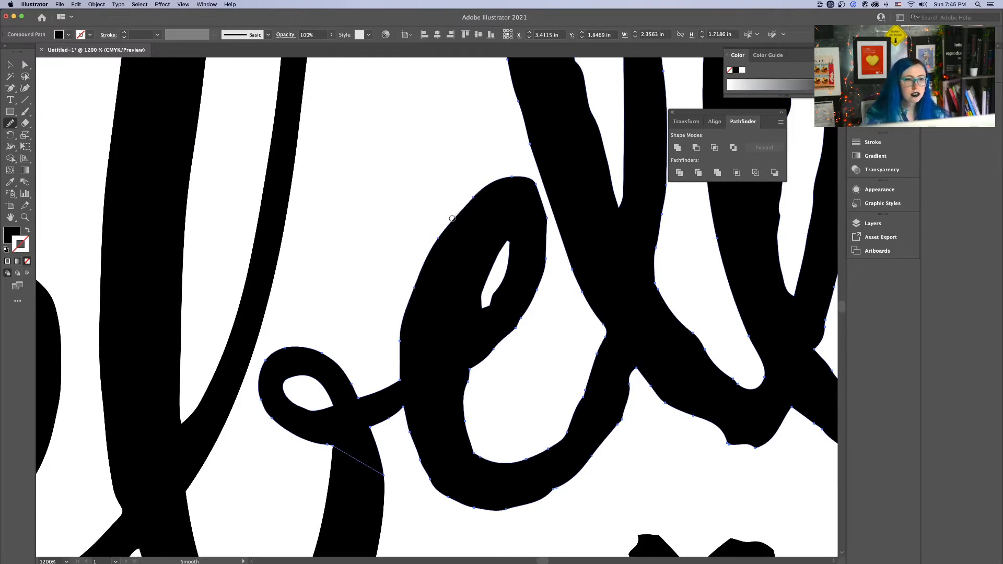
drag(451, 219, 393, 314)
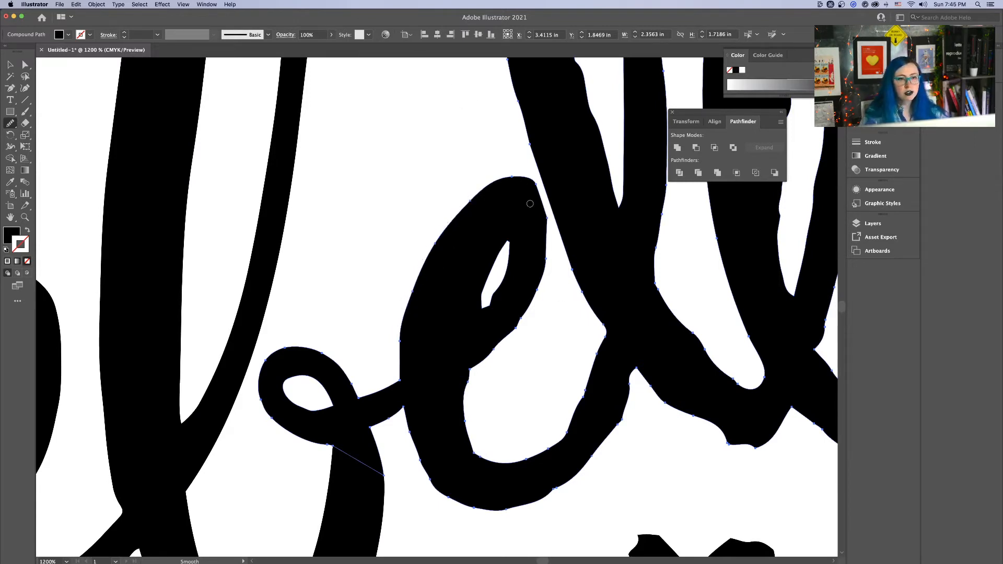
Smooth the outer edge of the second e's loop facing the l, down to where it rejoins the stem
drag(543, 282, 544, 215)
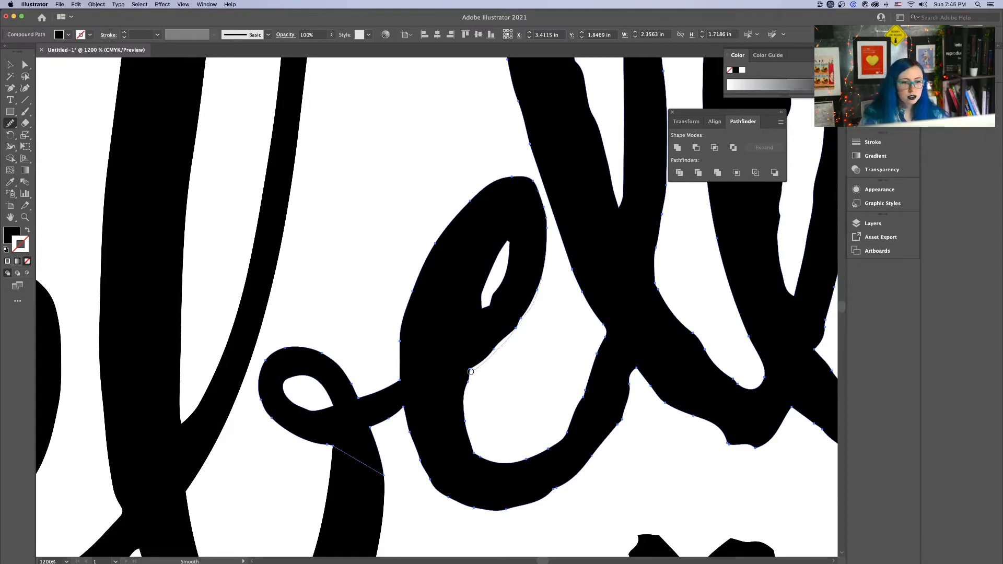
drag(471, 371, 471, 371)
drag(529, 300, 475, 361)
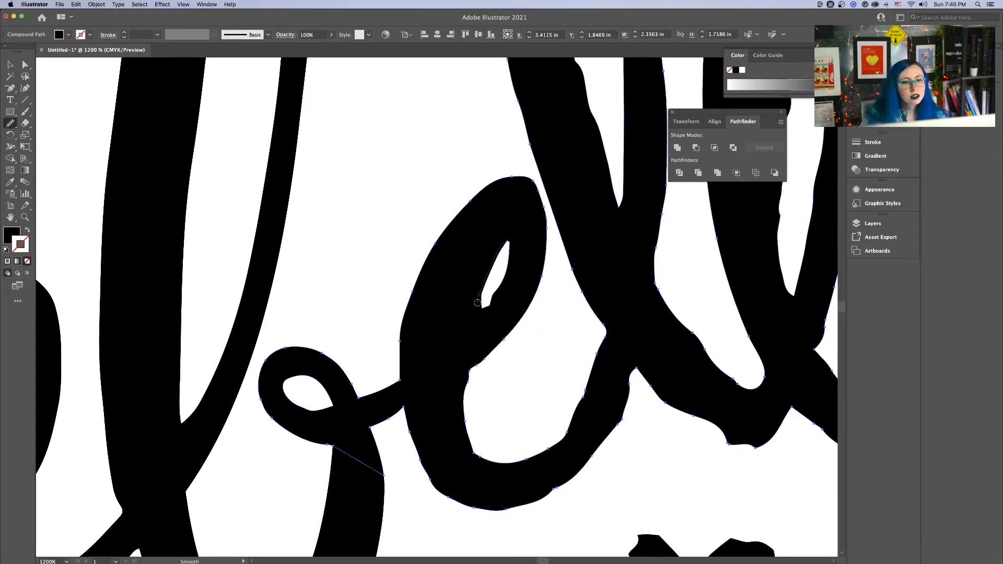
Try to smooth the second e's narrow inner hole in isolation mode
super+double_click(507, 267)
super+click(509, 264)
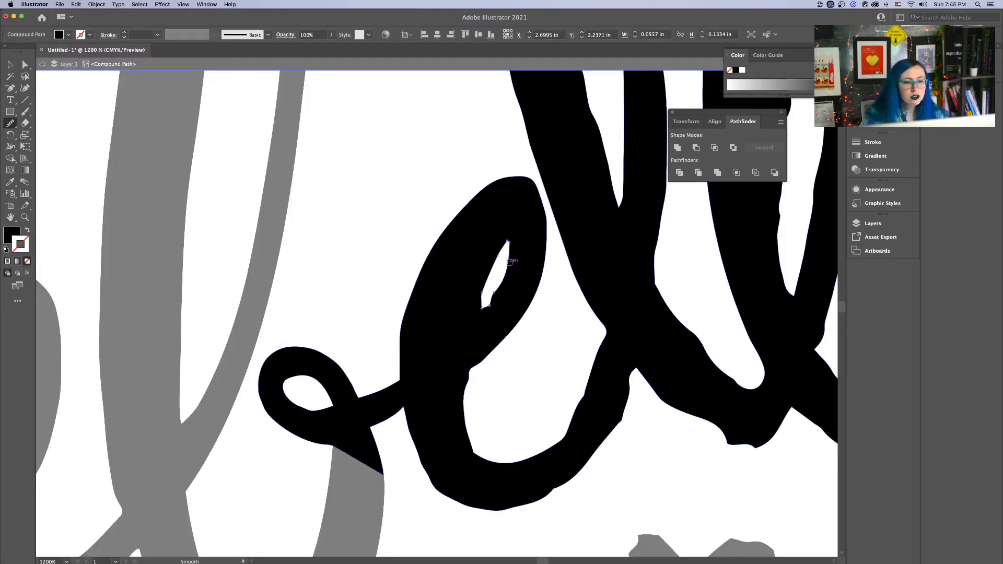
mouse_move(482, 312)
mouse_down()
mouse_move(510, 300)
mouse_move(516, 251)
mouse_up()
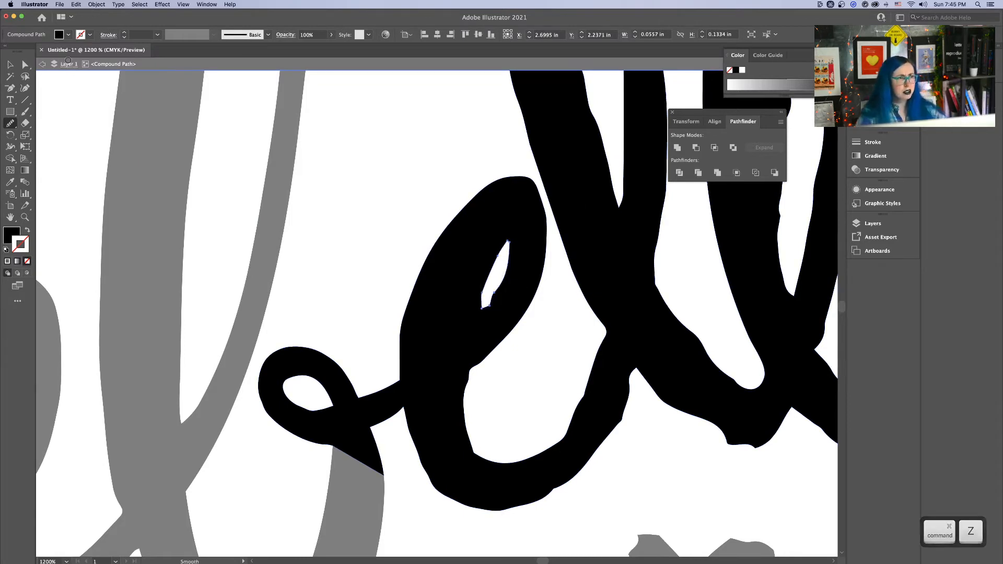
click(44, 66)
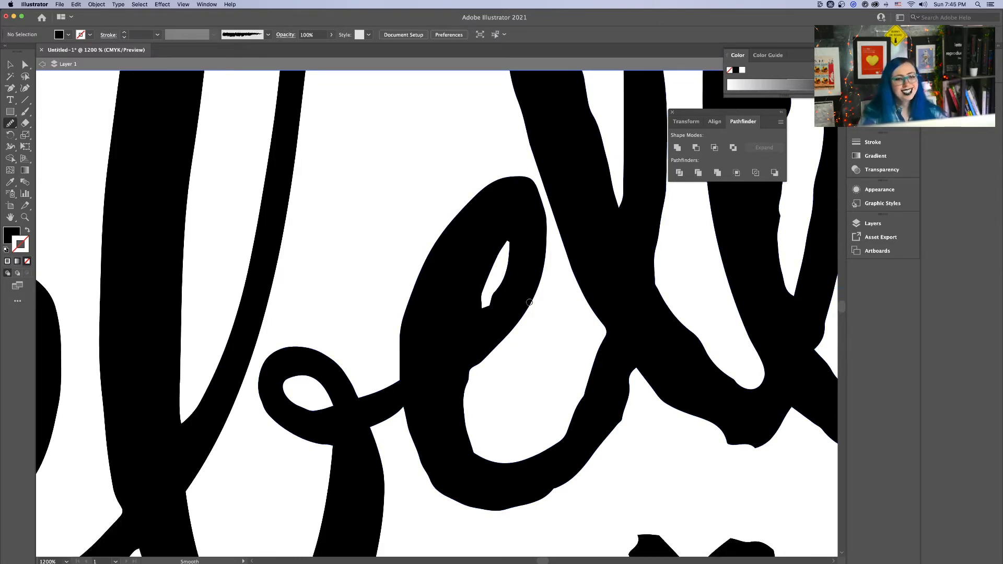
Smooth the second e's outer edge above the joining stroke and along the bottom of its bowl
super+click(413, 295)
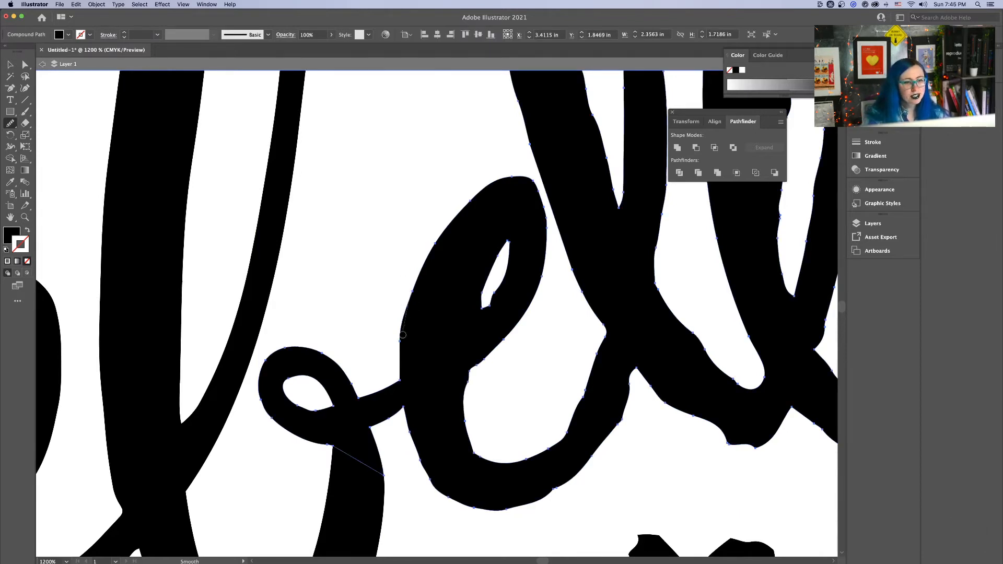
drag(403, 334, 419, 361)
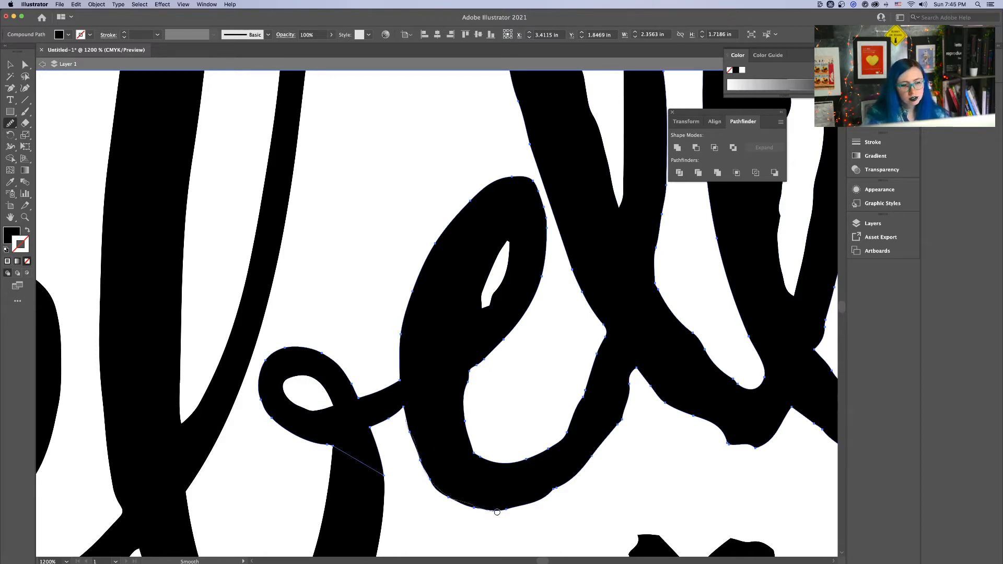
drag(571, 477, 464, 472)
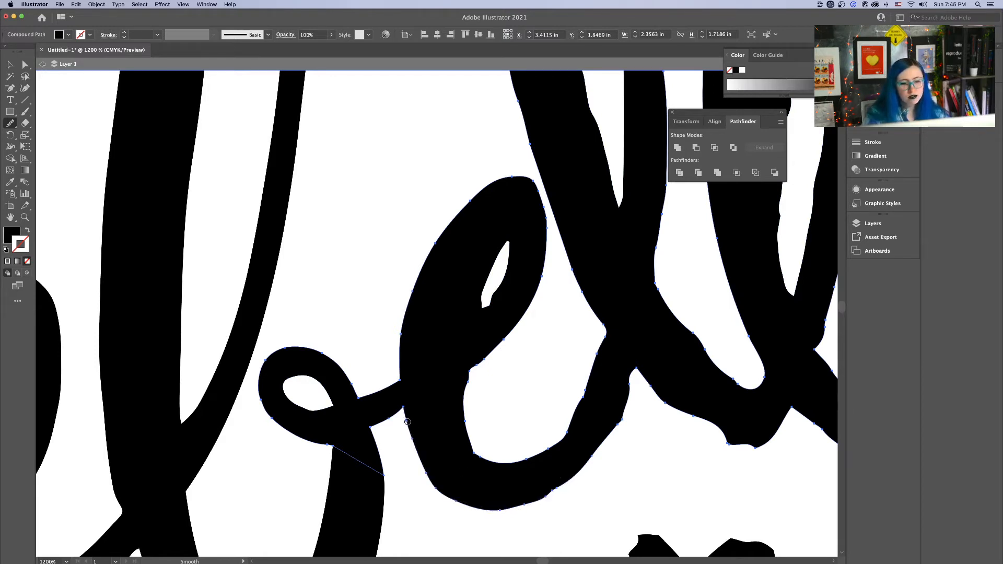
Smooth the underside of the second e's bowl and reposition its lower outer anchor points for an even curve
drag(500, 515, 520, 516)
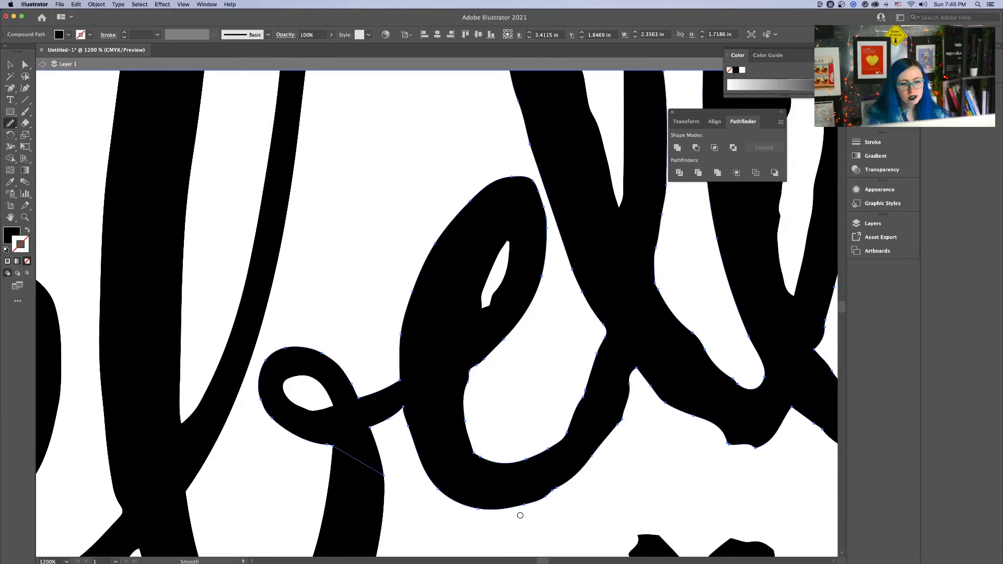
click(21, 65)
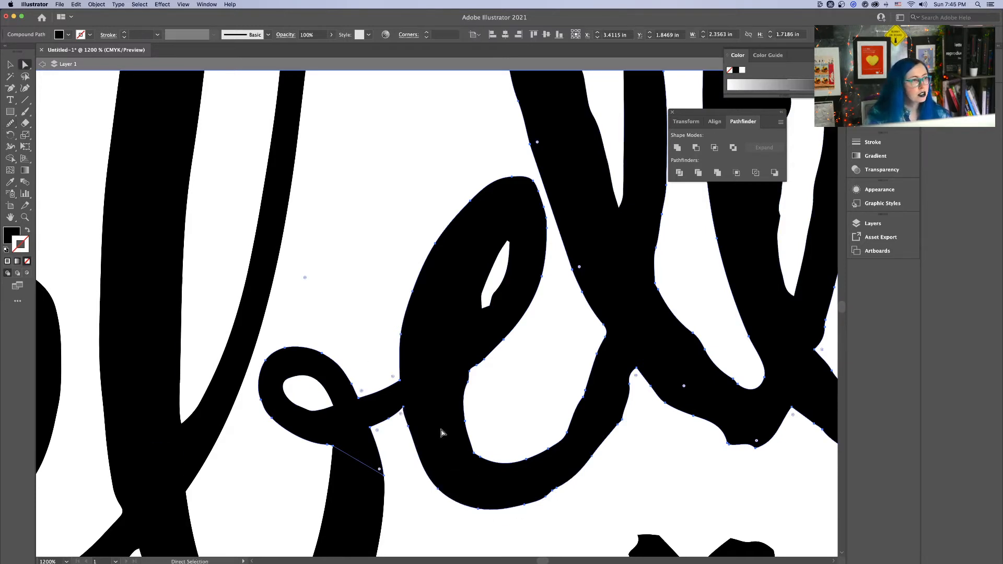
click(439, 487)
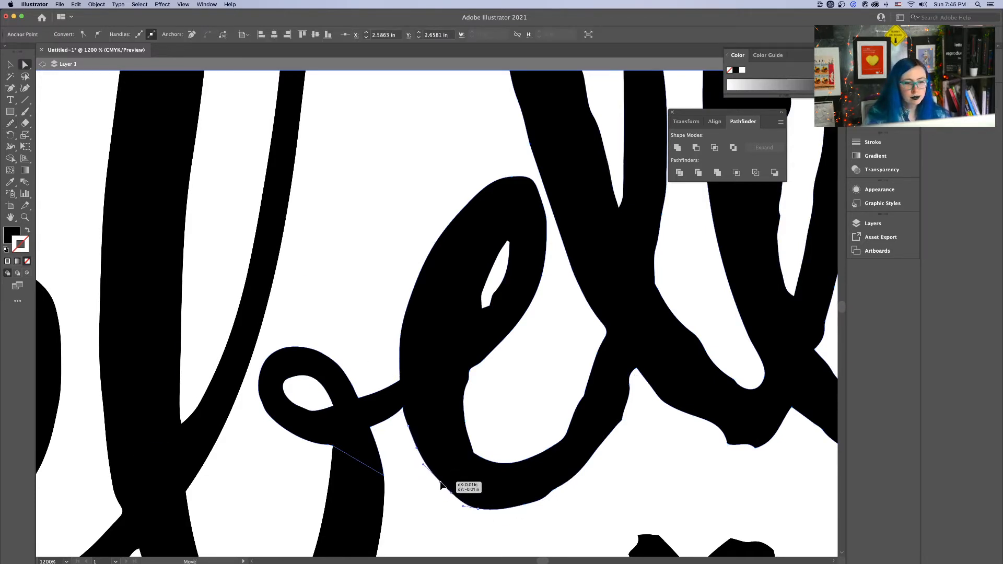
click(483, 508)
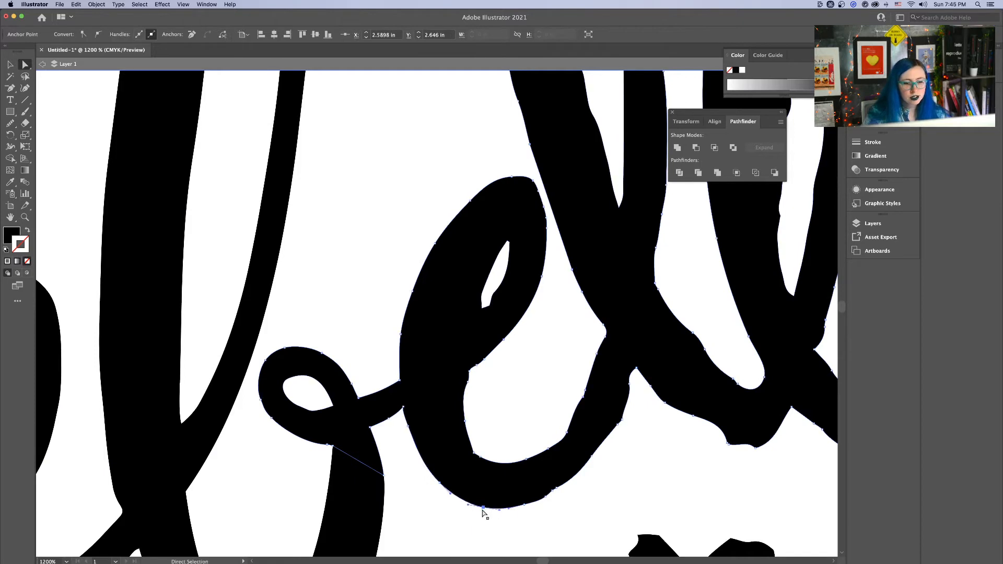
Smooth the outer edge of the second e's bowl from its underside up towards the joint with the first l
mouse_move(540, 505)
mouse_down()
mouse_move(522, 506)
mouse_move(549, 499)
mouse_up()
drag(629, 383, 568, 468)
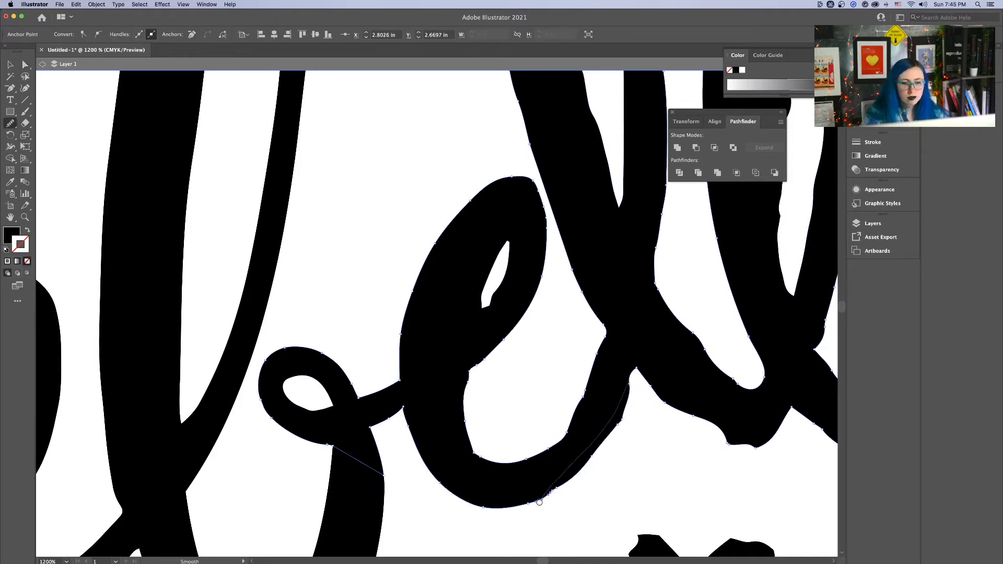
mouse_move(539, 503)
mouse_down()
mouse_move(616, 420)
mouse_move(570, 475)
mouse_up()
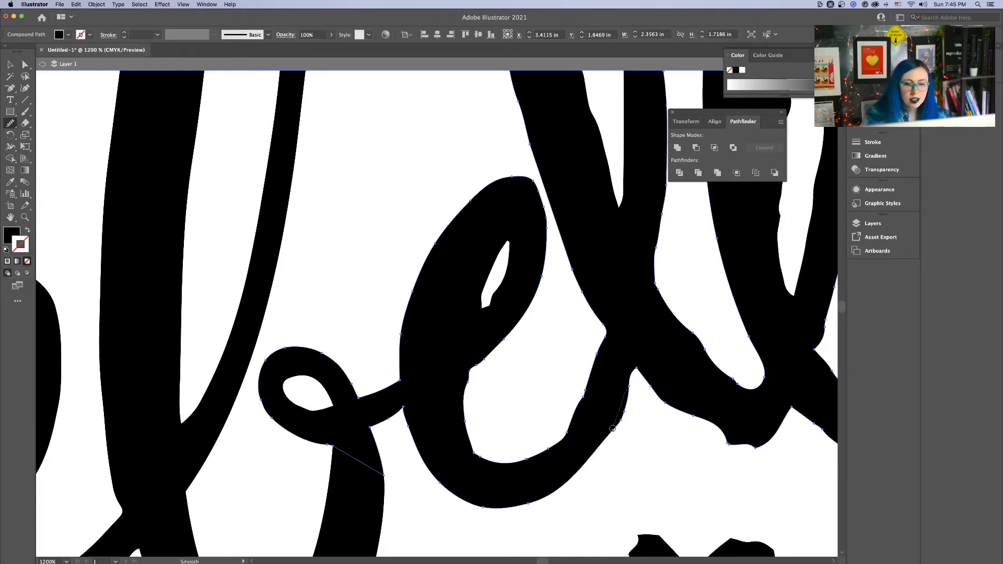
drag(613, 428, 614, 424)
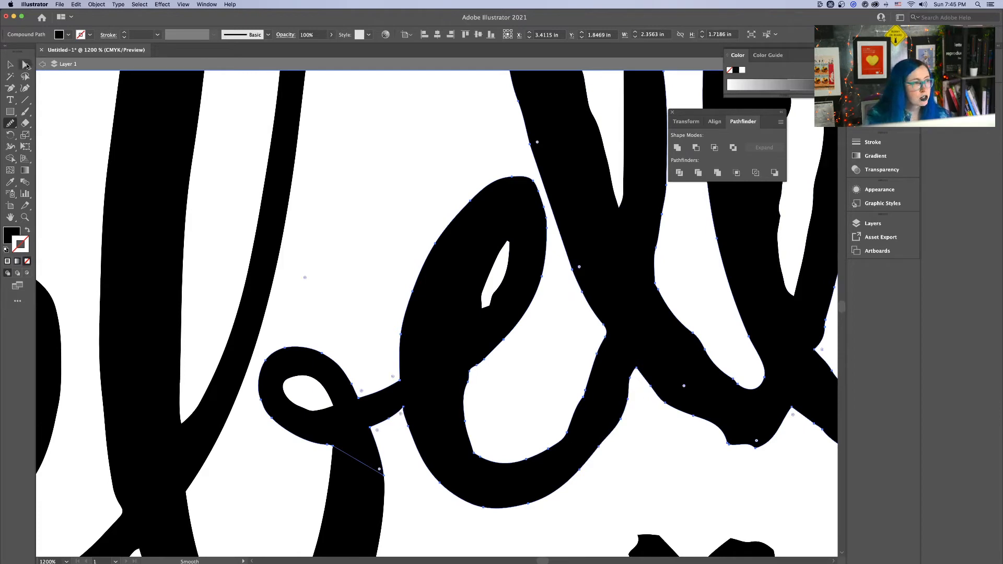
Straighten the second e's outer edge just below the l joint by moving anchor points and deleting the surplus ones
click(26, 65)
drag(622, 419, 618, 417)
key(super+z)
click(622, 417)
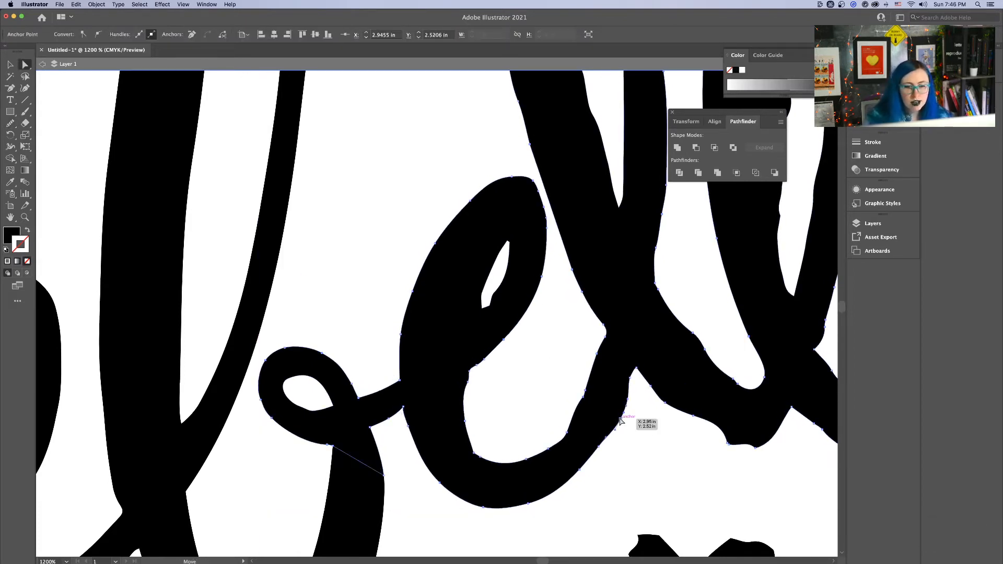
drag(623, 419, 640, 368)
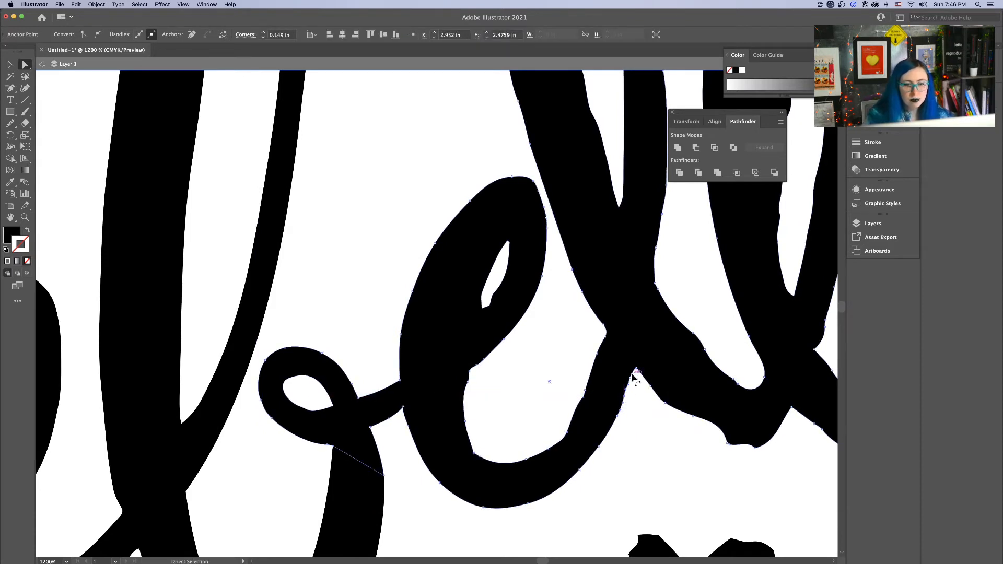
click(632, 376)
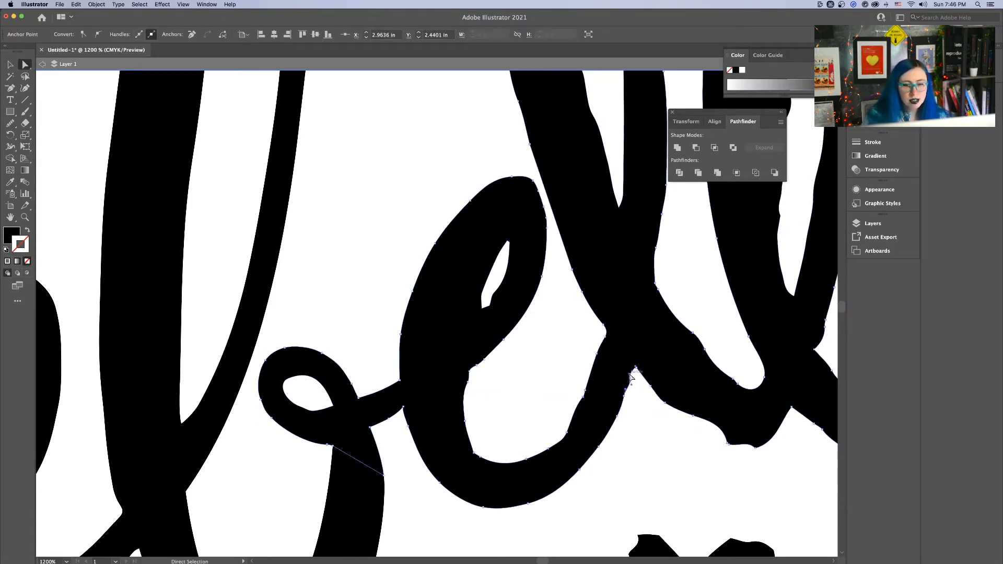
key(p)
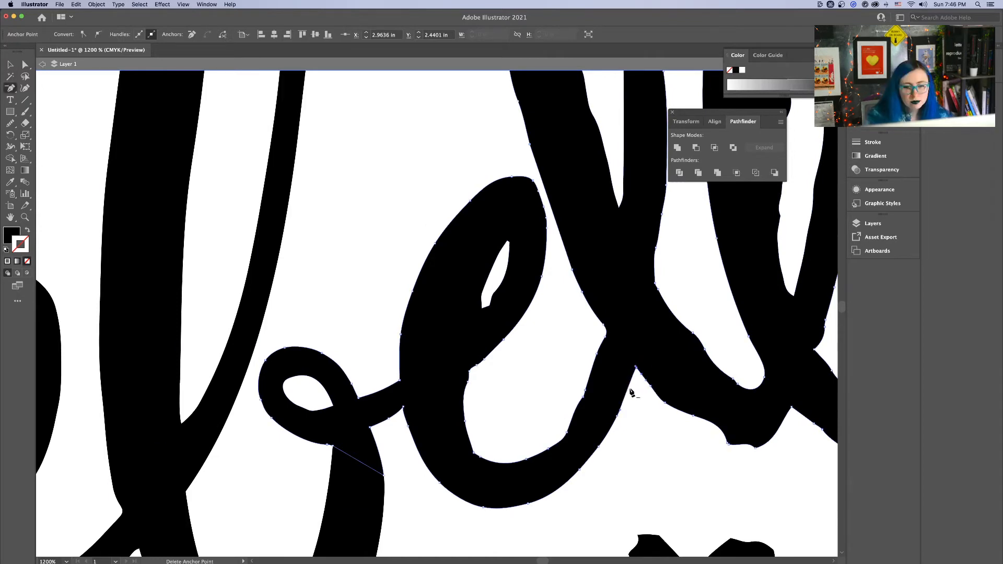
click(618, 416)
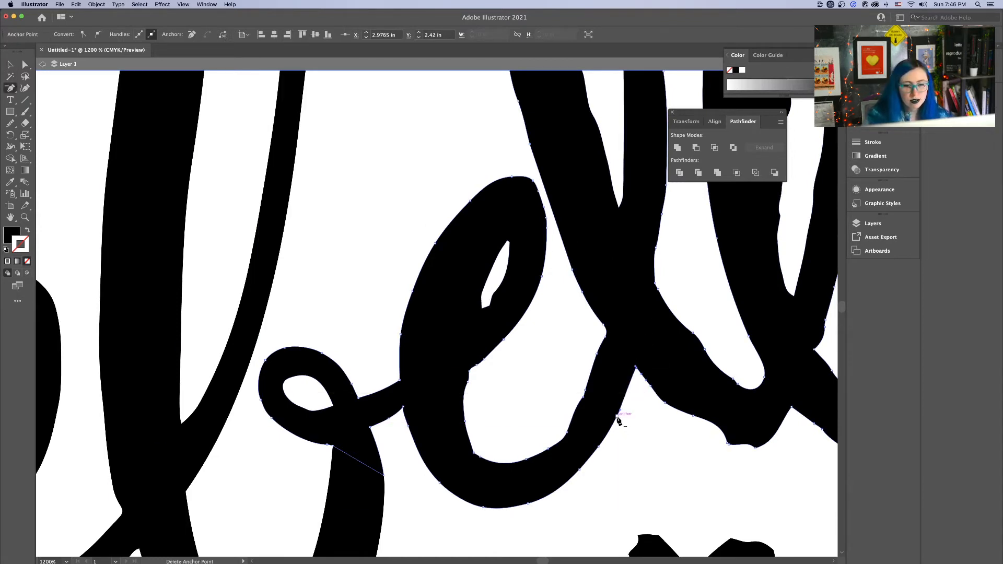
click(620, 409)
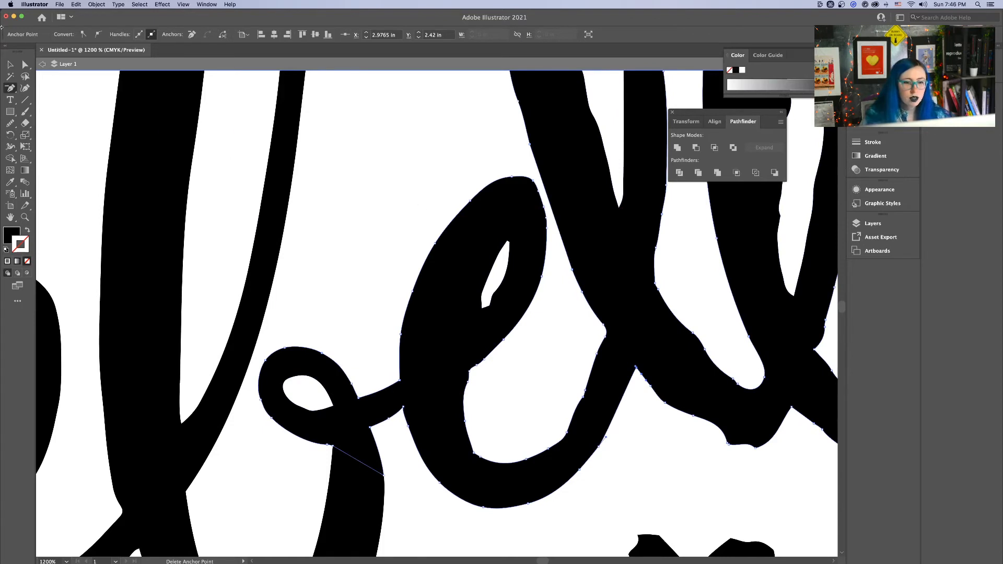
Taper the second e's exit stroke by shifting the anchors where it meets the l and removing surplus anchors from its inner edge
click(25, 64)
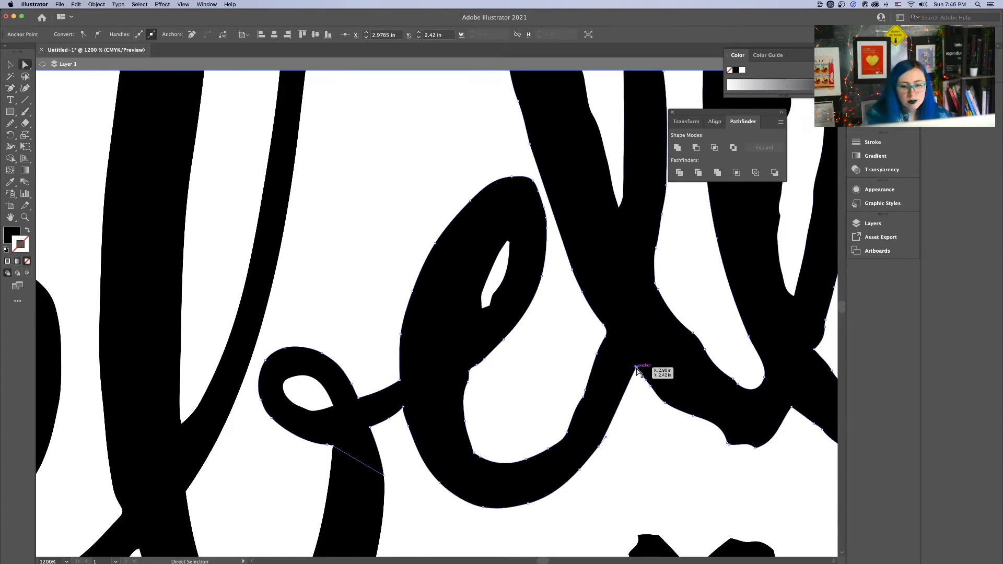
mouse_move(637, 368)
mouse_down()
mouse_move(608, 341)
mouse_move(610, 371)
mouse_up()
click(597, 353)
double_click(192, 35)
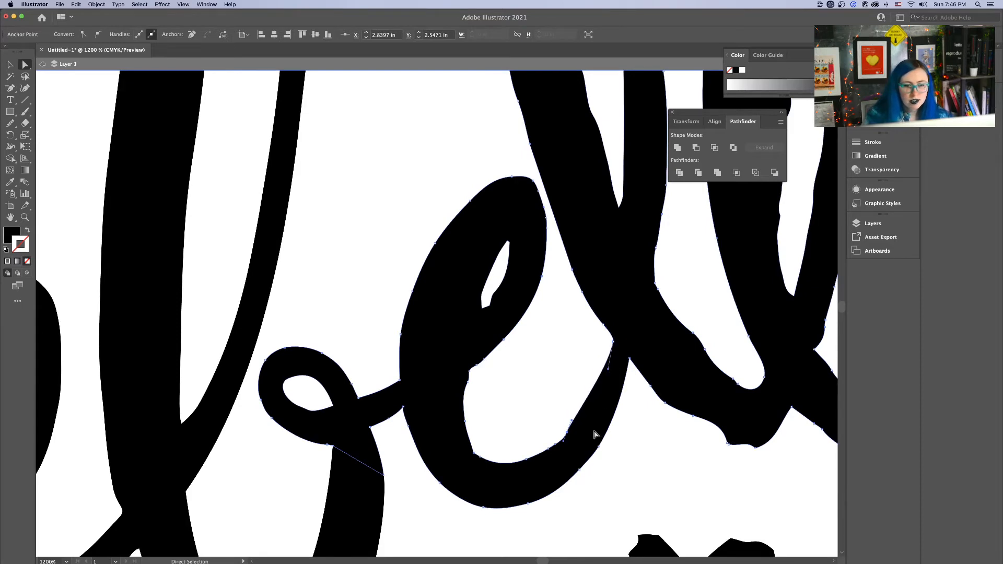
Check the reshaped bowl and exit stroke of the second e against the whole Rebelle lettering
click(520, 387)
key(super+minus)
key(super+minus)
key(super+minus)
key(super+minus)
key(super+minus)
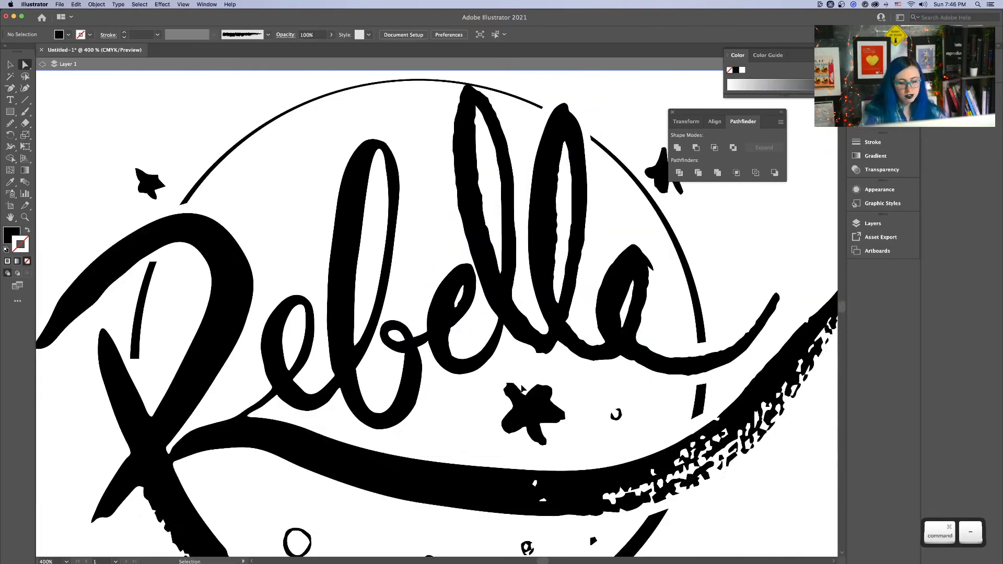
key(super+plus)
key(super+plus)
key(super+plus)
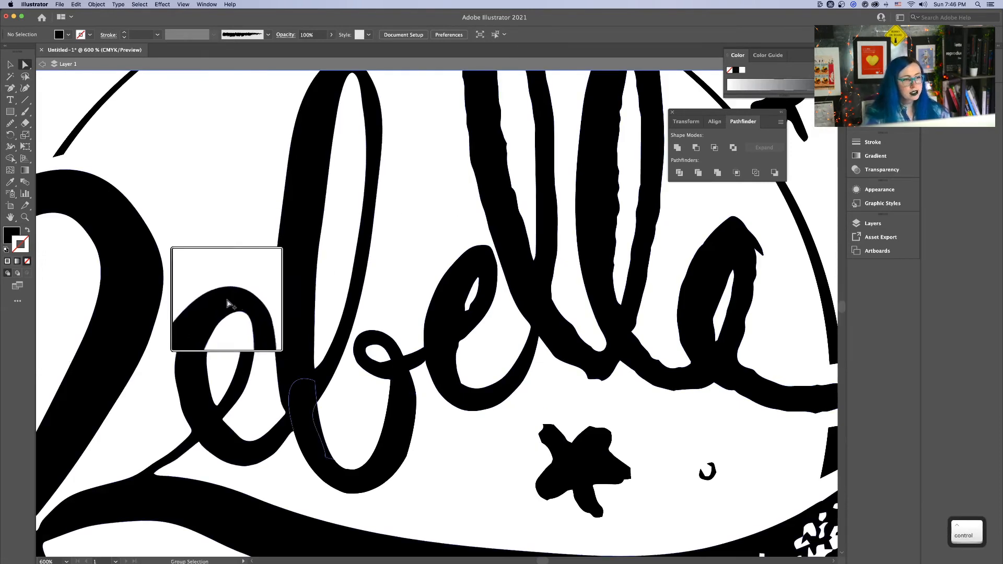
Reshape the inner edge of the second e's stem below the loop by moving its anchor points and handles into a smooth curve
click(460, 349)
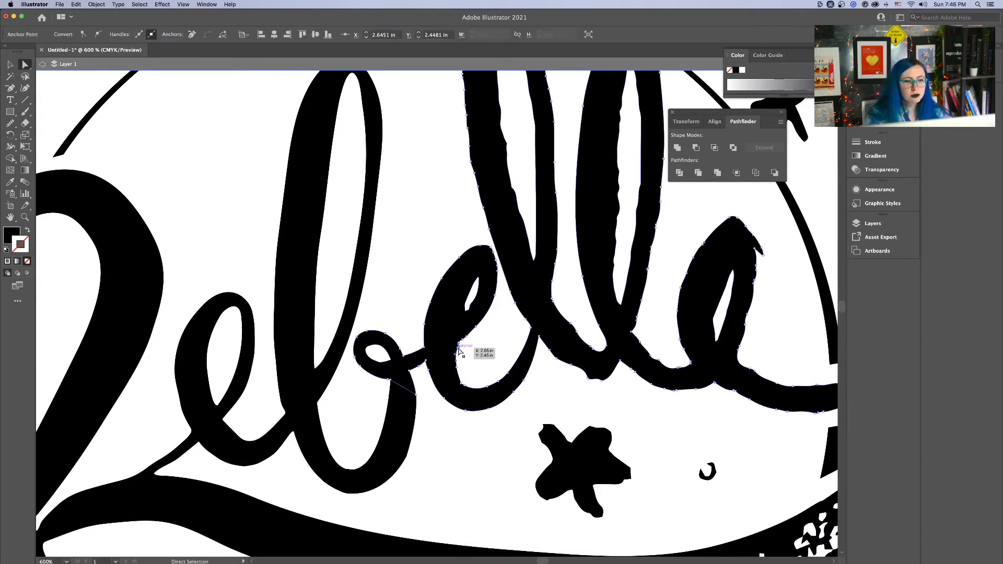
click(455, 346)
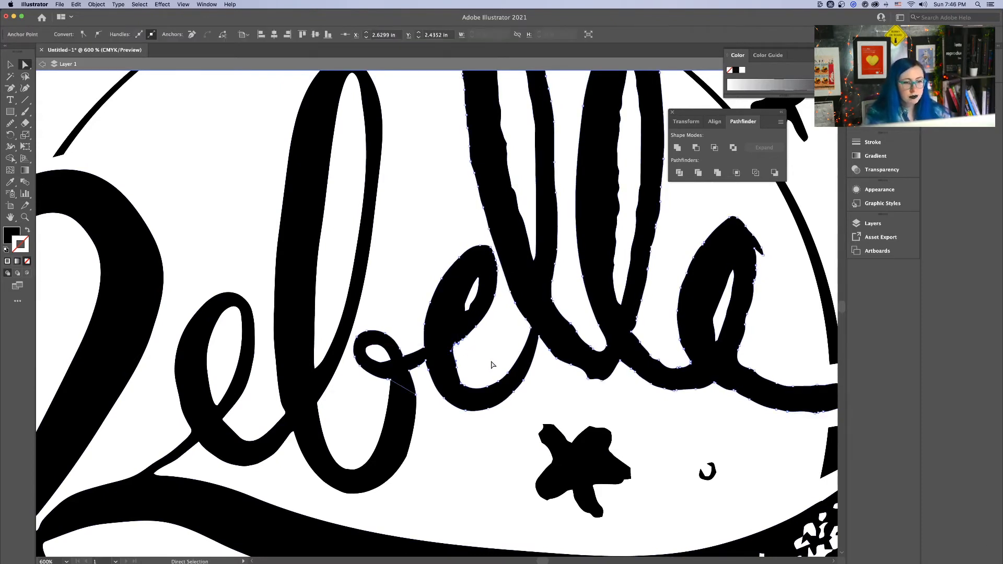
key(super+equal)
key(super+equal)
key(super+equal)
drag(442, 307, 437, 312)
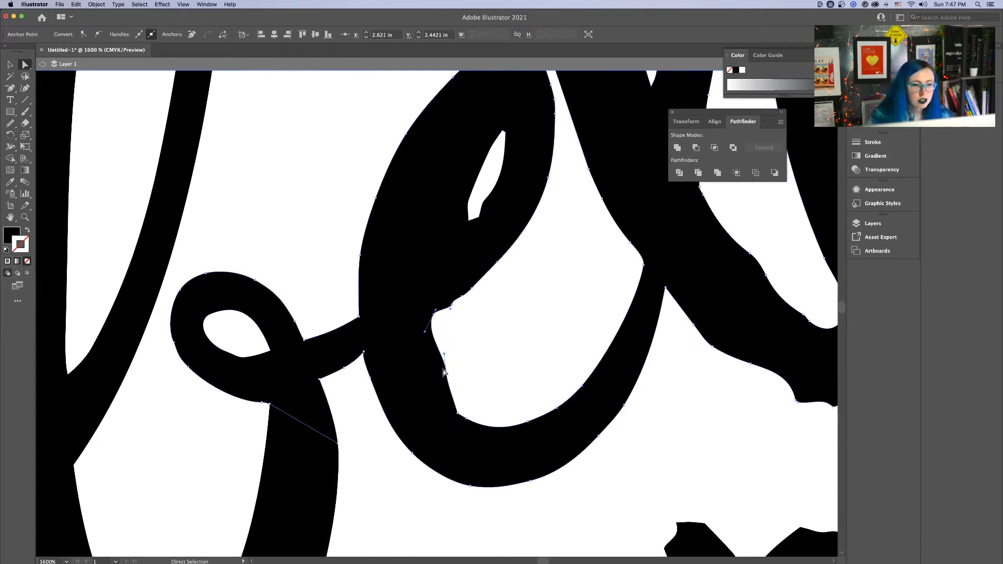
drag(446, 371, 436, 347)
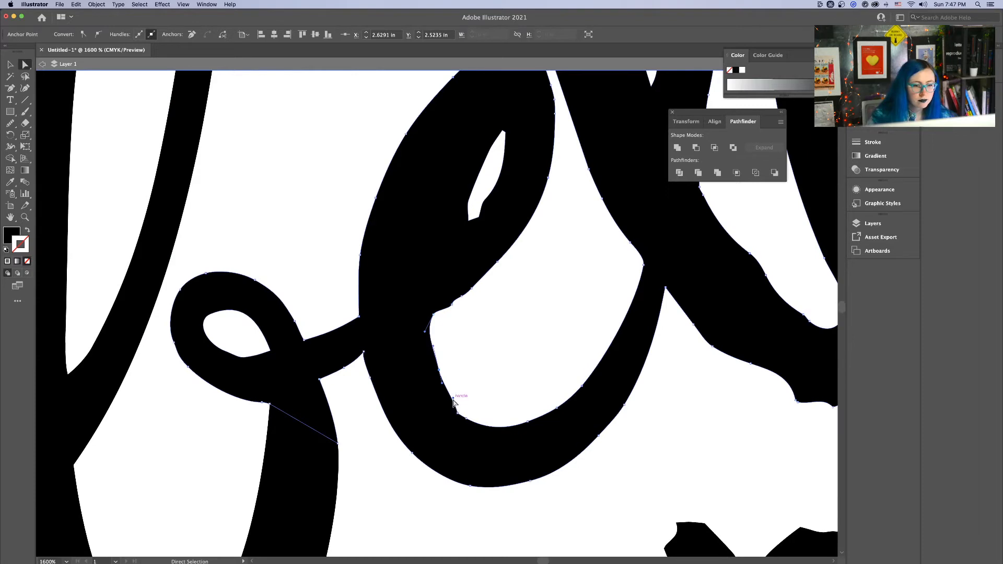
drag(447, 396, 446, 397)
click(472, 362)
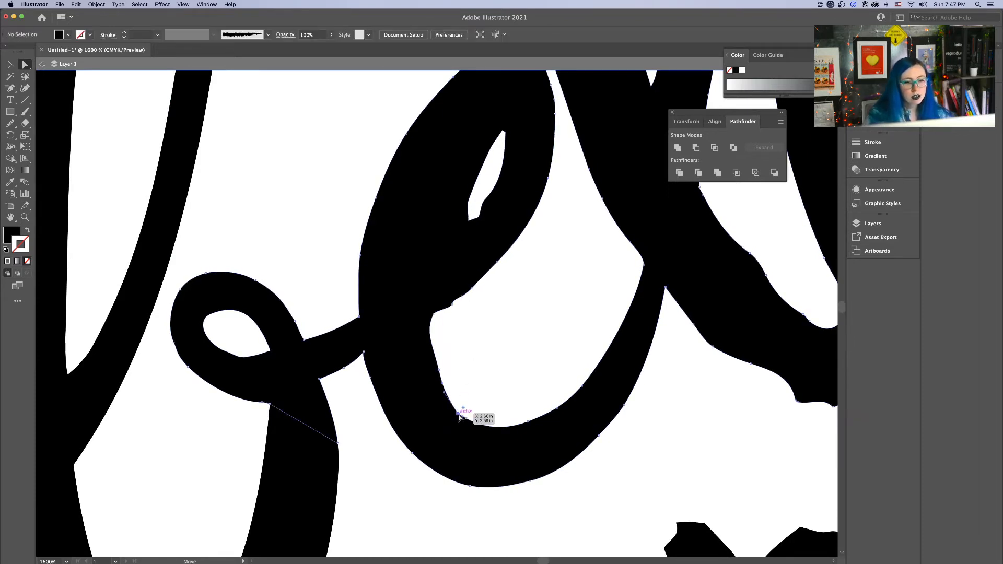
Round the inner corner at the base of the second e's bowl by moving its anchor point and shortening its handle
click(465, 412)
key(super+equal)
key(super+equal)
key(super+equal)
key(super+equal)
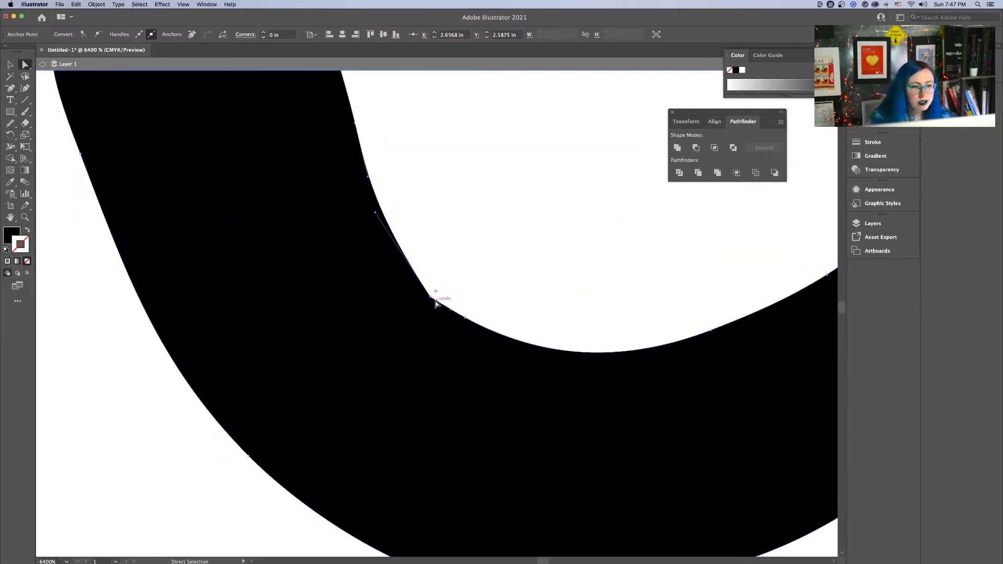
drag(432, 298, 420, 281)
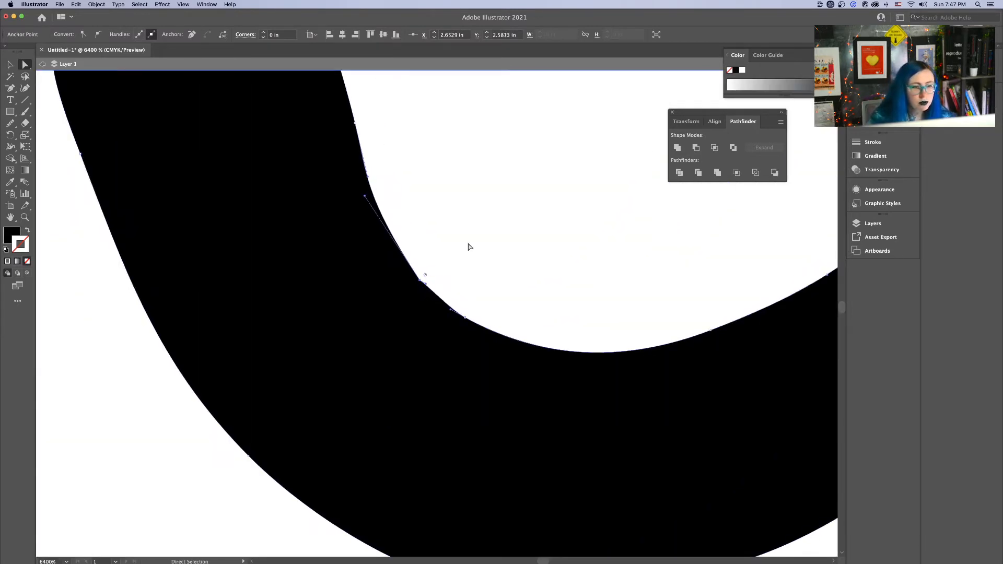
click(468, 246)
click(411, 267)
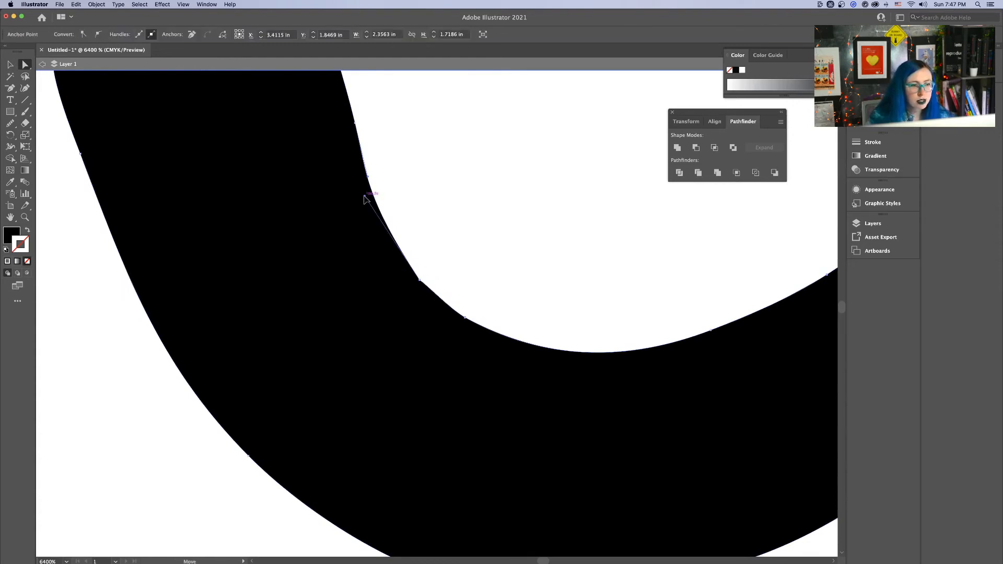
drag(365, 199, 402, 257)
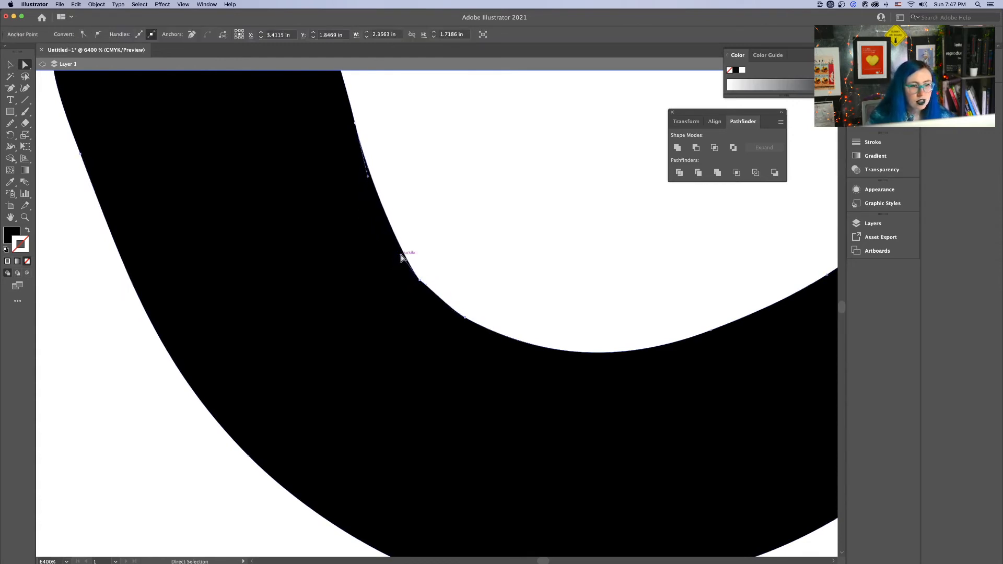
click(548, 282)
Examine the cleaned-up bowl of the second e alongside the neighbouring letters
drag(453, 188, 507, 496)
drag(515, 366, 477, 544)
key(super+minus)
key(super+minus)
key(super+minus)
key(super+minus)
key(super+minus)
key(super+minus)
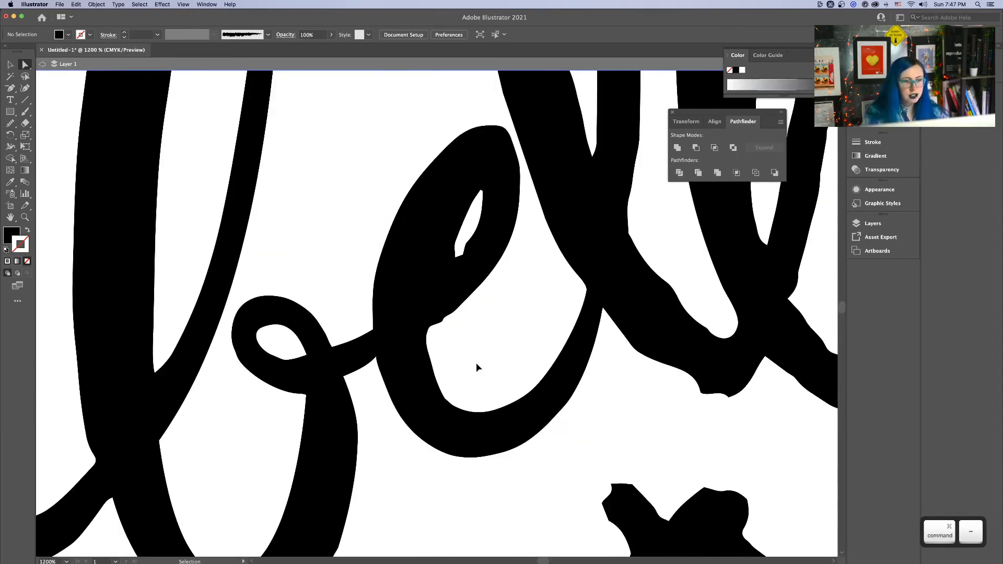
key(super+minus)
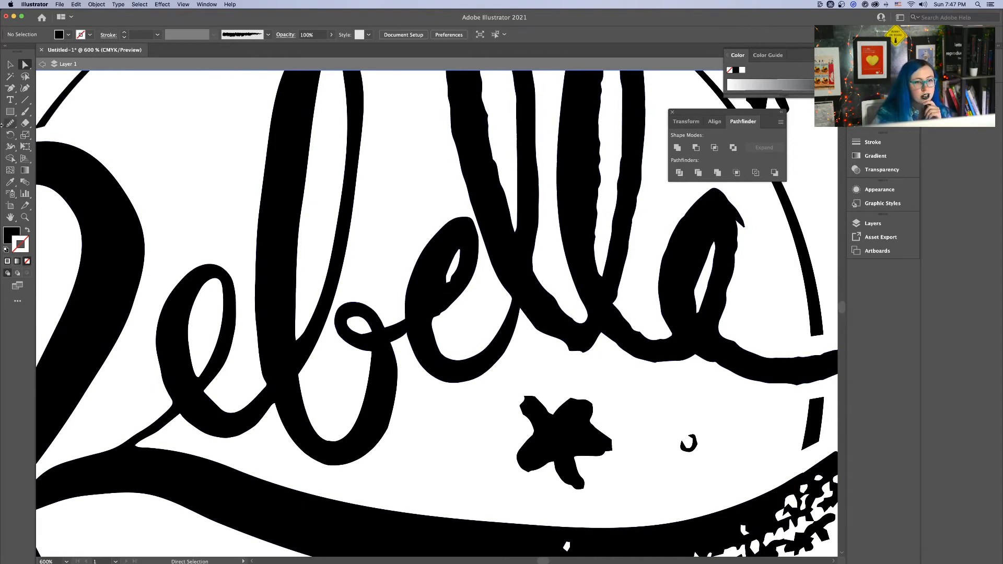
Choose the Pen tool and set the fill colour to white (FFFFFF)
drag(10, 88, 45, 89)
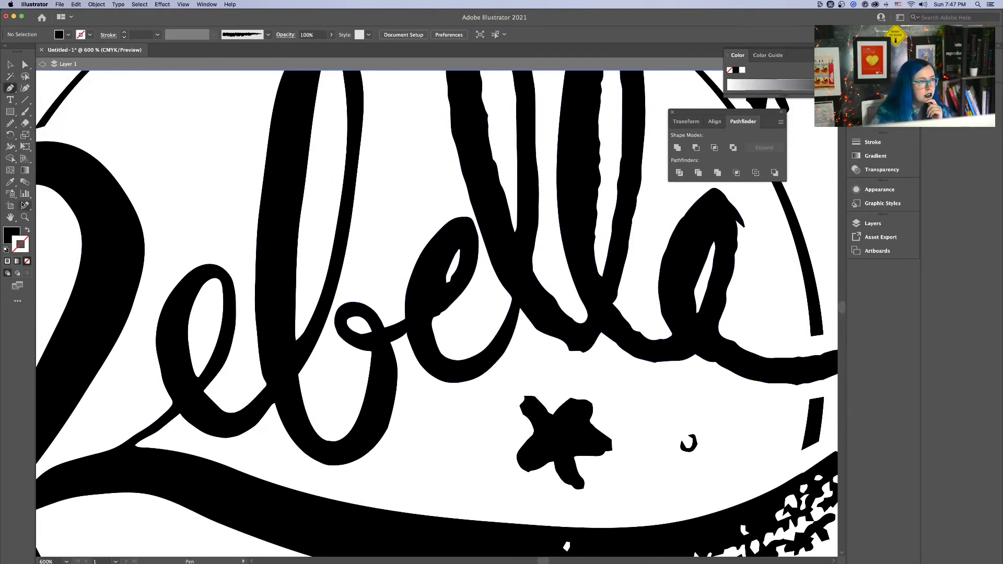
click(9, 235)
double_click(12, 234)
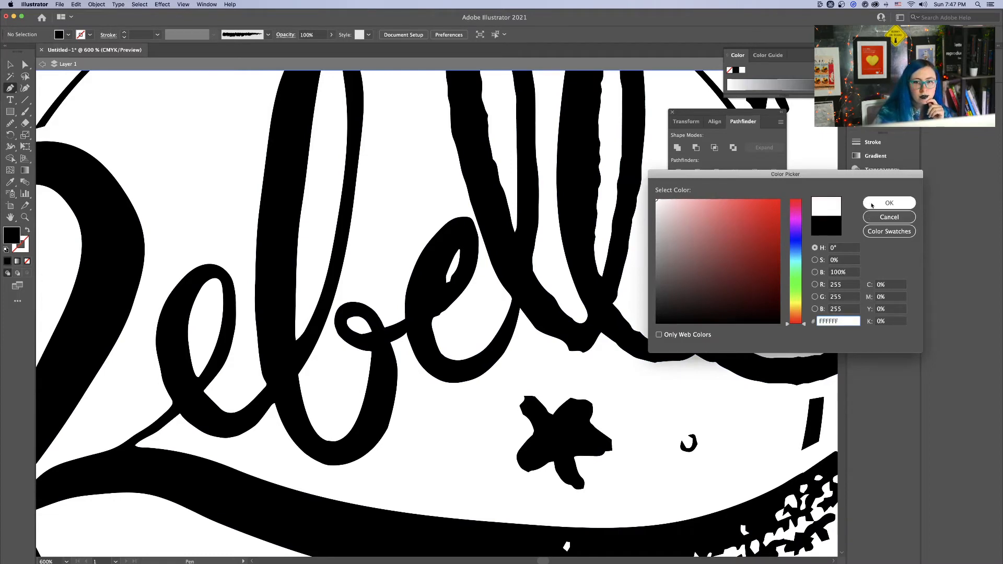
click(889, 202)
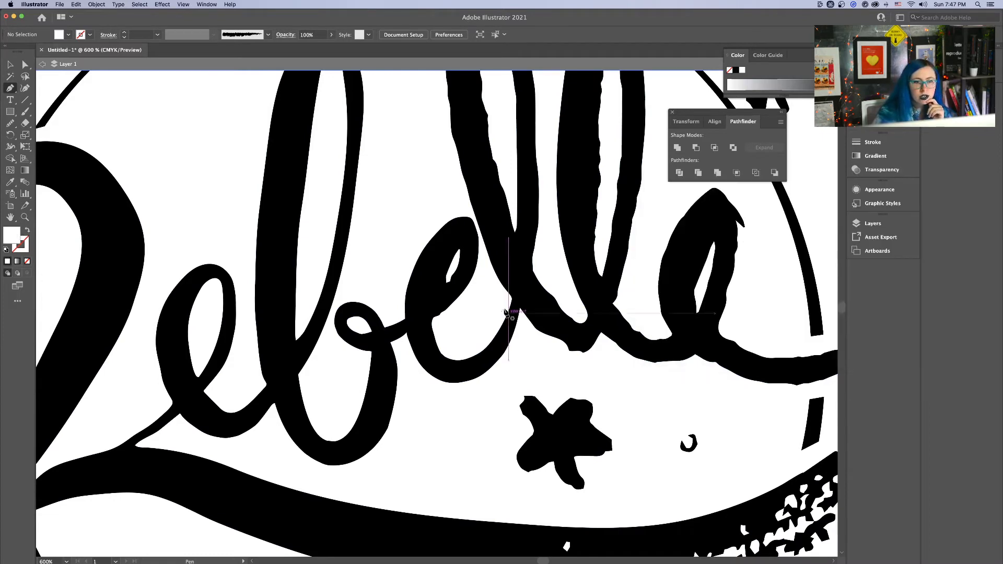
Draw a closed white teardrop with curved sides over the second e's narrow inner hole to form a larger opening
click(428, 308)
drag(459, 250, 465, 252)
key(super+z)
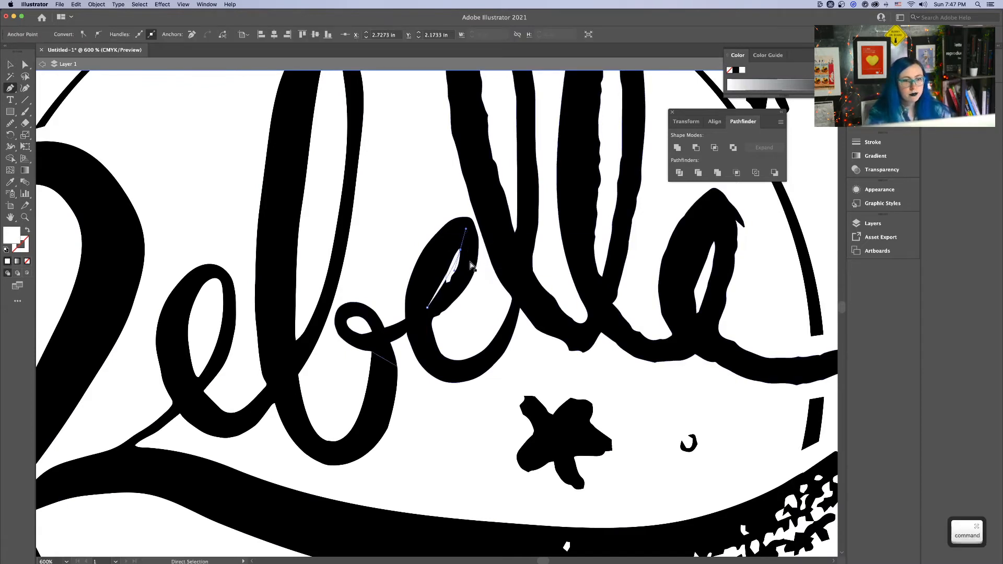
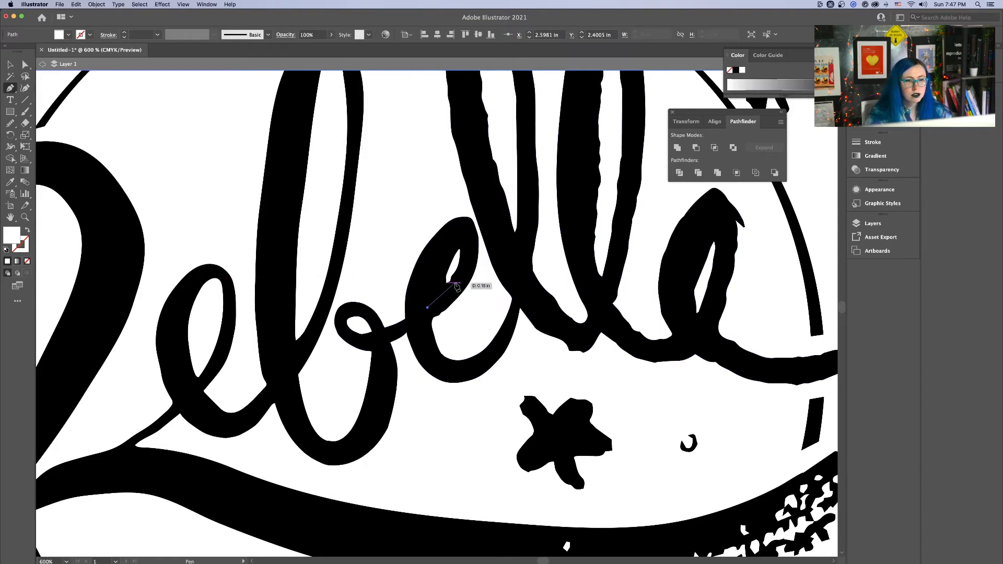
drag(450, 281, 520, 217)
key(super+z)
key(super+equal)
key(super+equal)
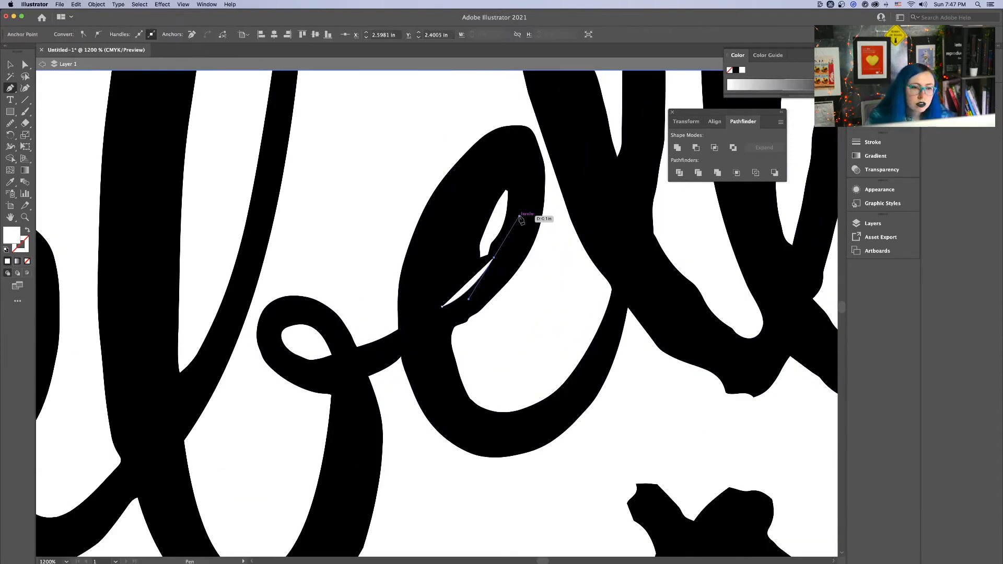
drag(512, 173, 503, 169)
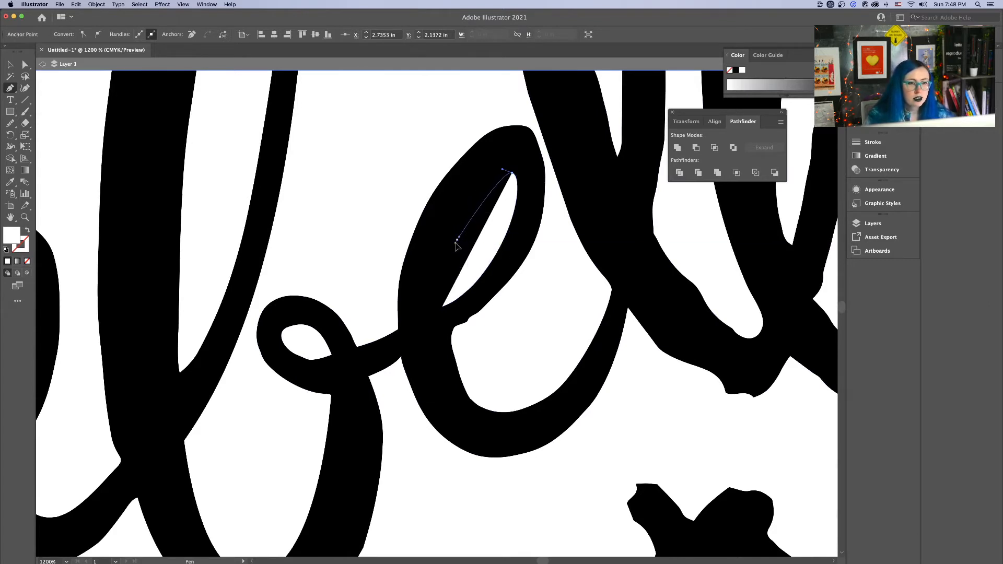
drag(457, 240, 469, 299)
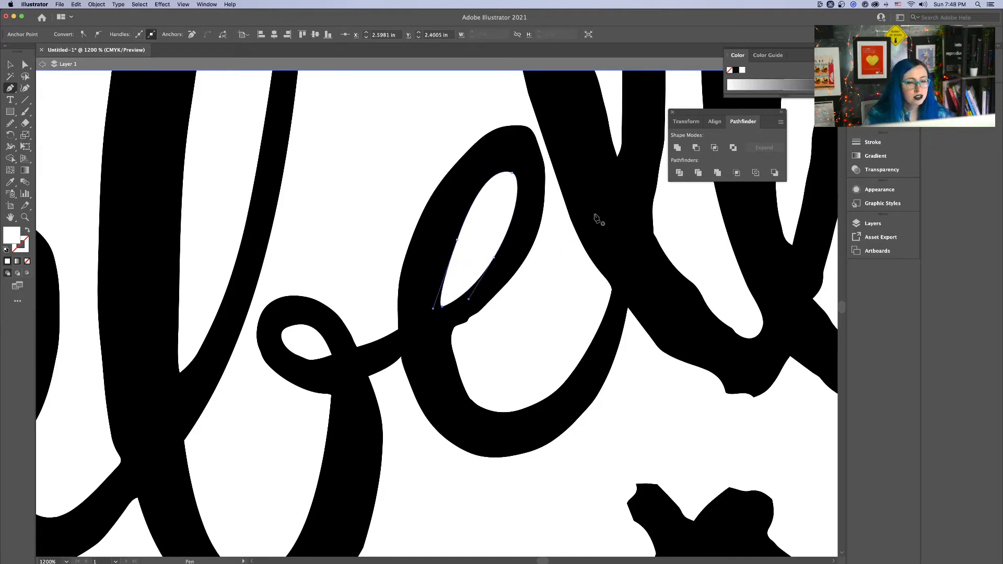
Widen the white teardrop in the second e by moving its left-side anchor point outward and slightly down
click(22, 65)
key(super+minus)
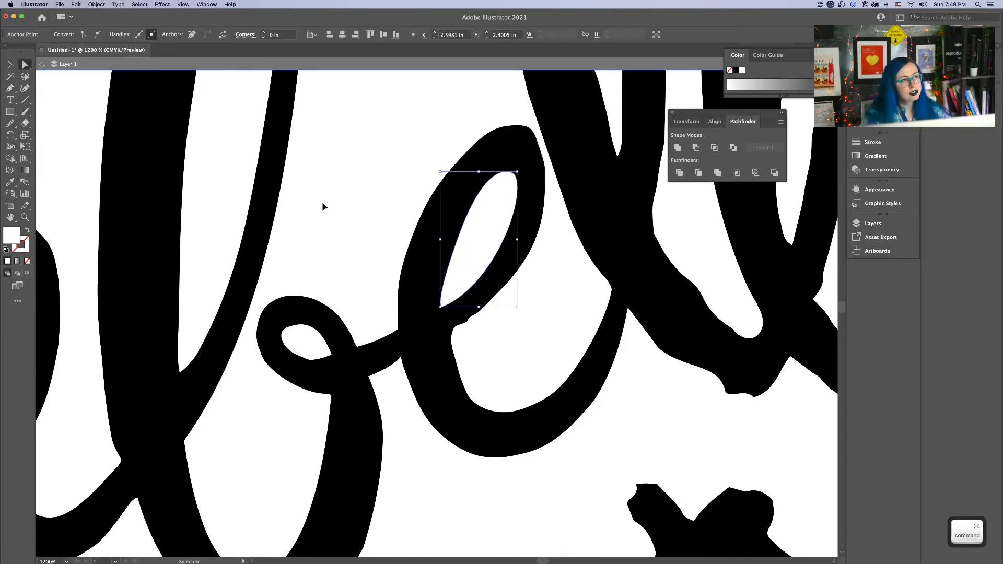
key(super+minus)
key(super+minus)
key(super+minus)
click(440, 292)
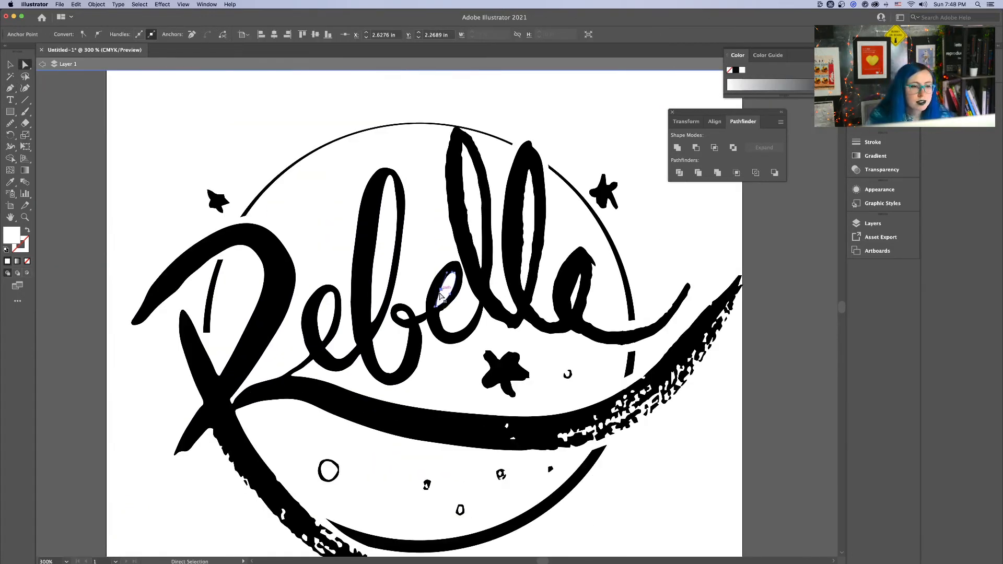
mouse_move(441, 291)
mouse_down()
mouse_move(436, 311)
mouse_move(437, 298)
mouse_up()
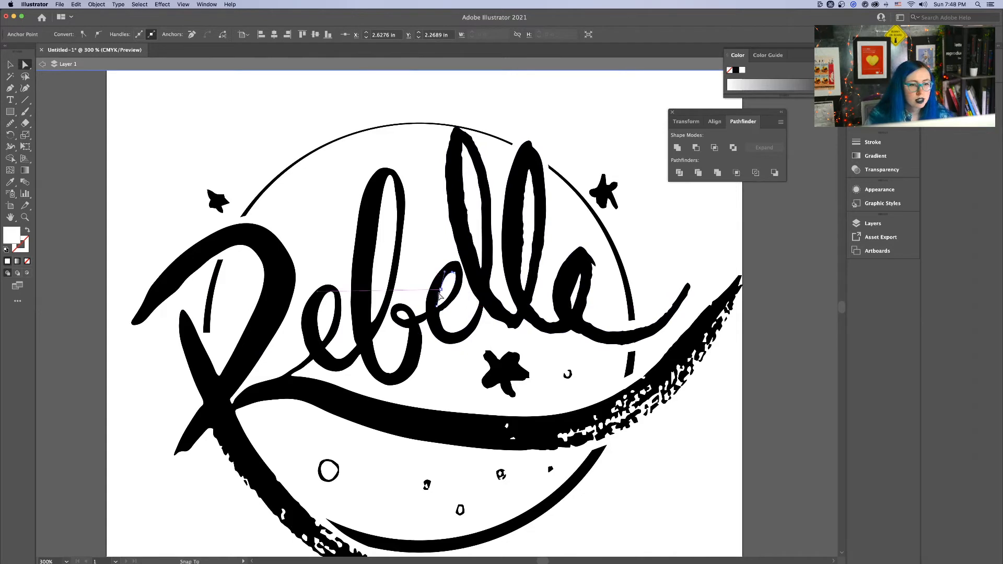
Refine the white teardrop's curve by shortening the lower handle of its left-side anchor point and angling the top point's handle upward
key(super)
key(super+equal)
key(super+equal)
key(super+equal)
key(super+equal)
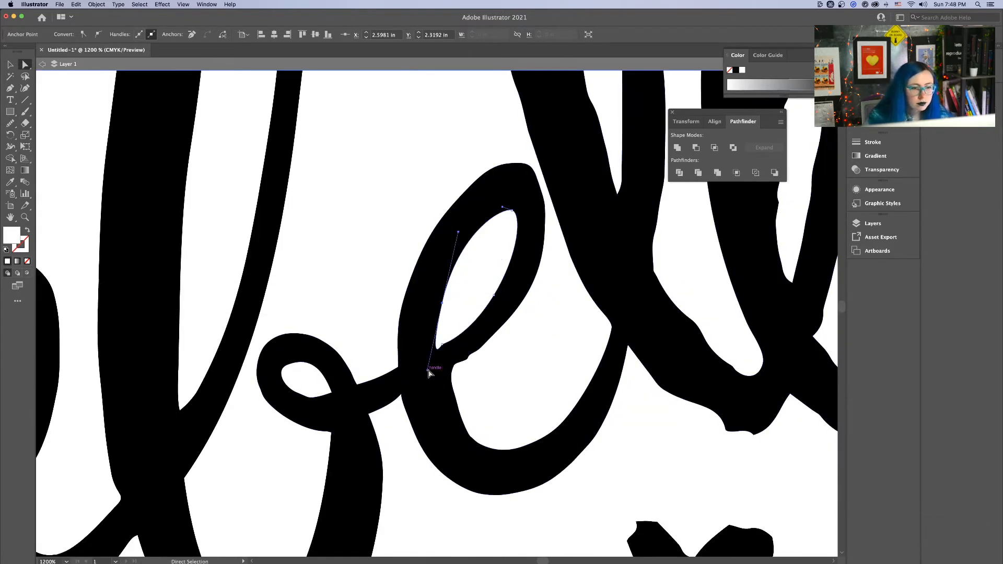
drag(432, 352, 434, 347)
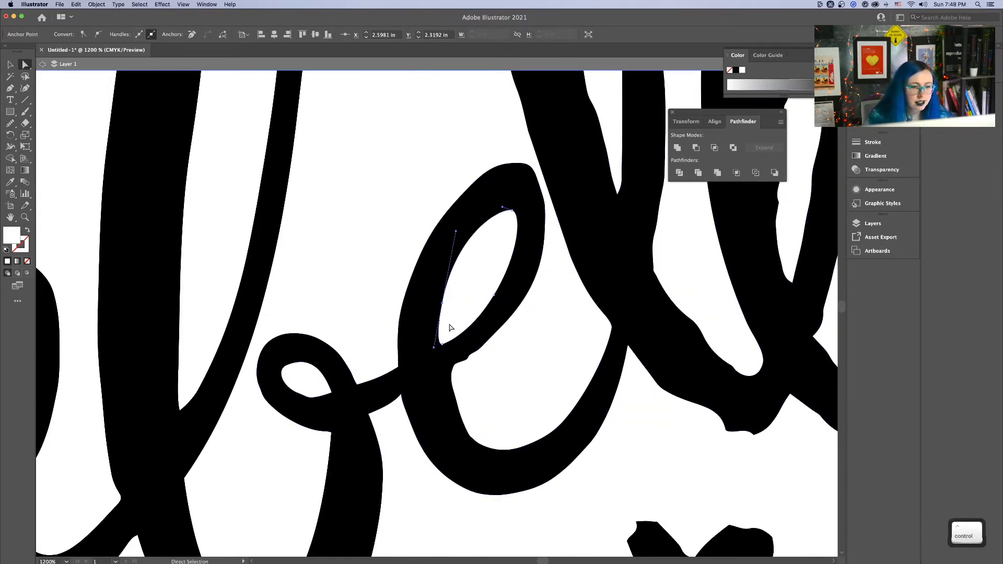
scroll(453, 388, up, 2)
scroll(453, 387, down, 2)
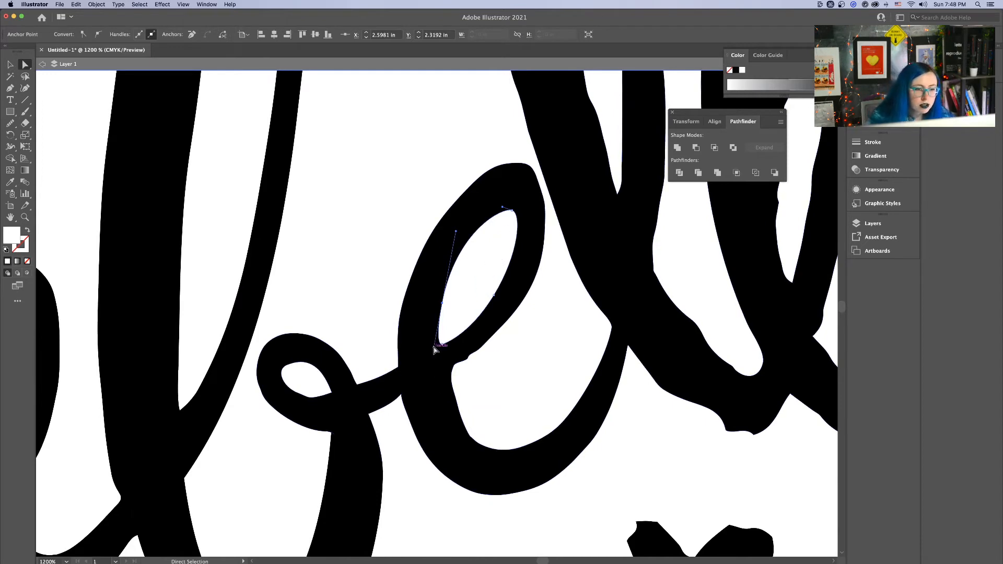
drag(434, 349, 438, 334)
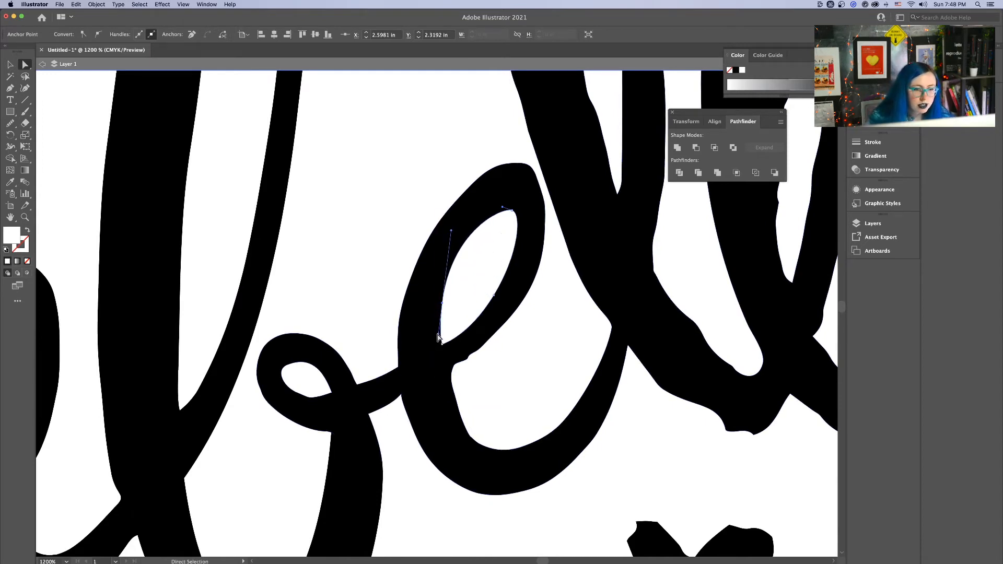
drag(451, 231, 507, 195)
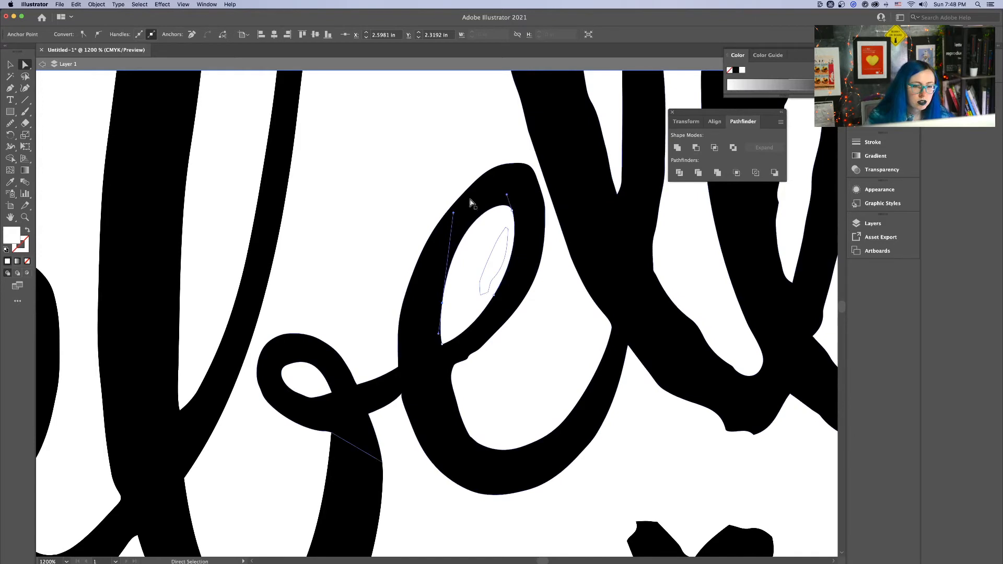
Adjust the anchor points along the upper outer edge of the second e's loop to smooth its curve
click(470, 194)
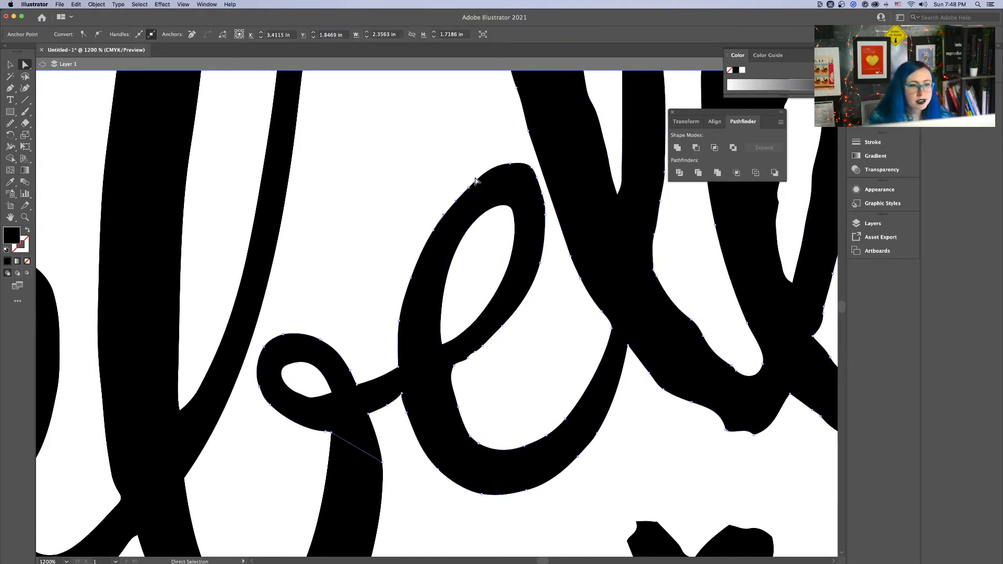
drag(419, 254, 418, 255)
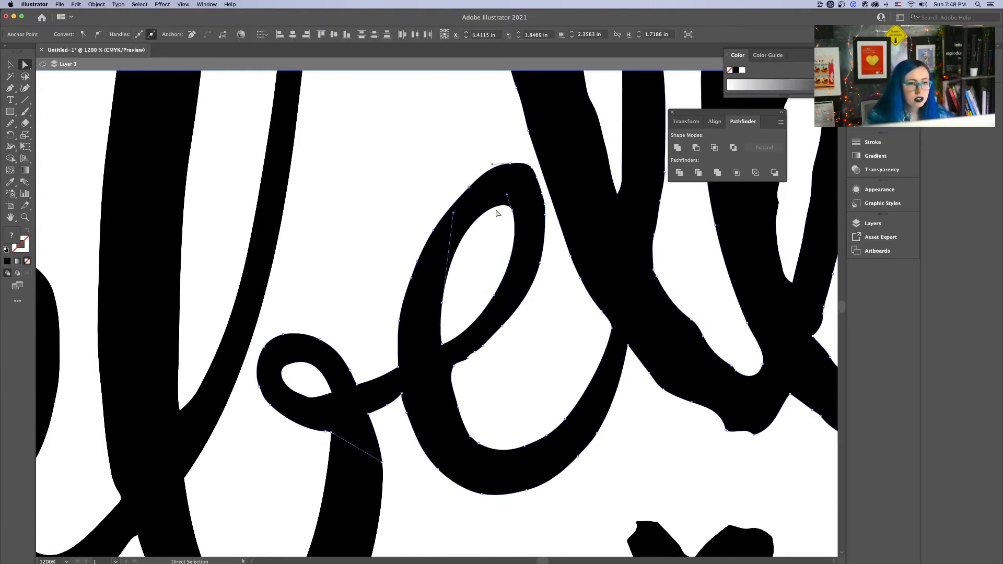
key(Down)
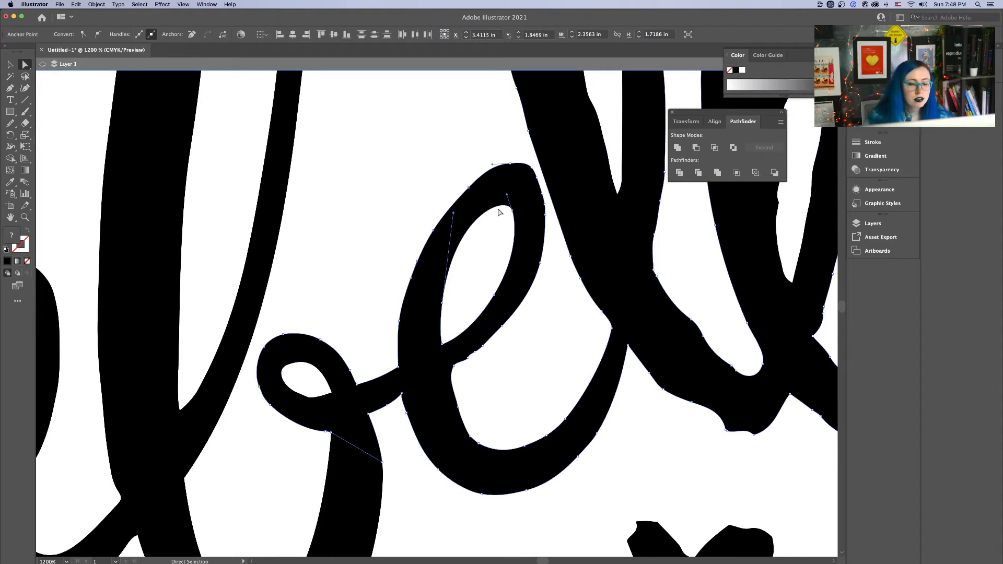
key(shift)
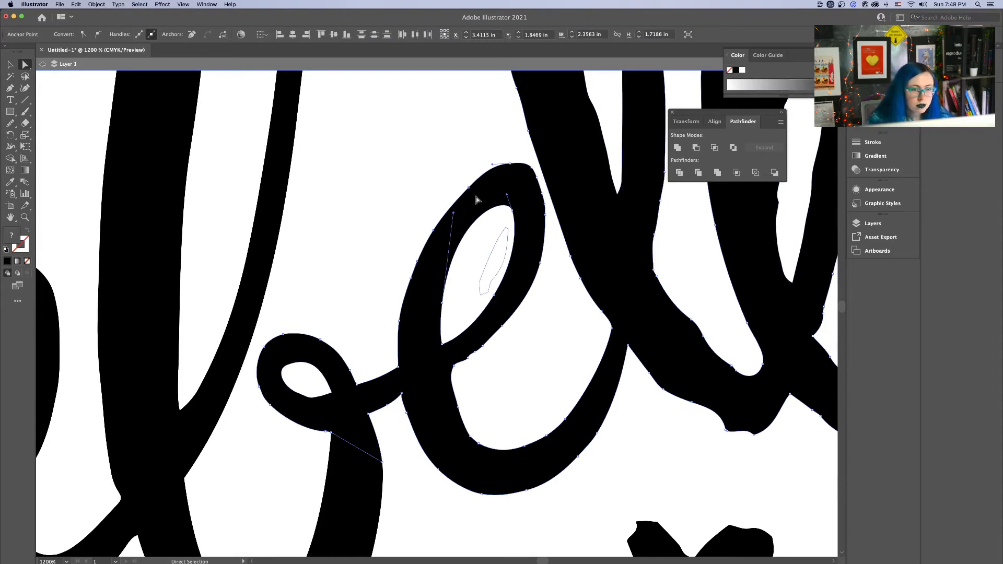
click(448, 215)
shift+click(434, 230)
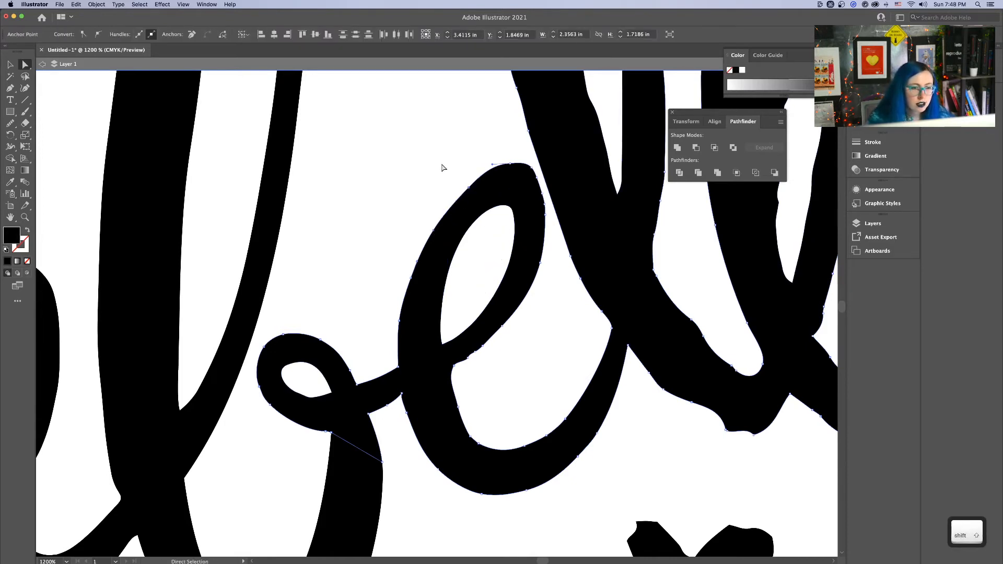
key(Up)
key(Up)
key(Down)
key(Down)
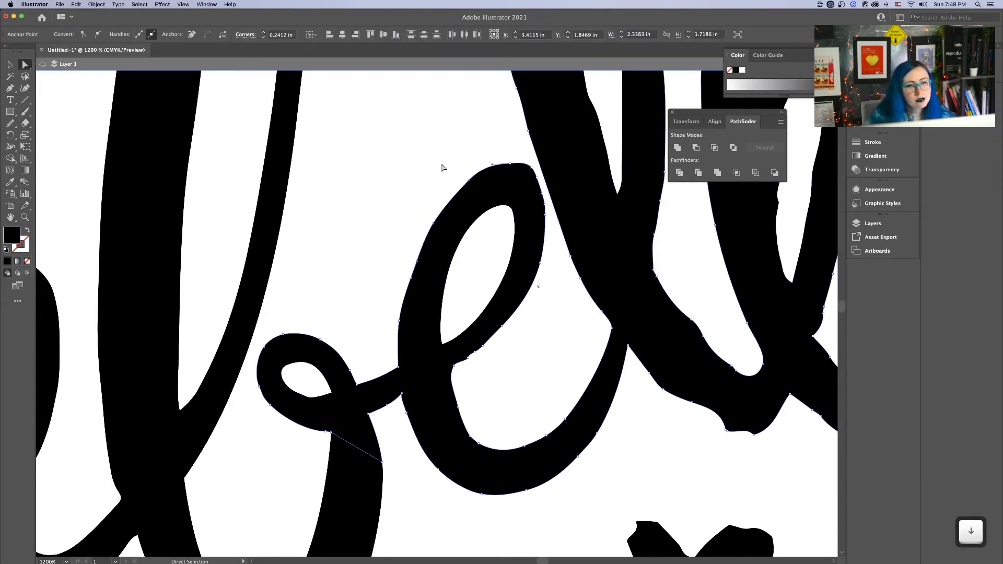
click(370, 164)
Subtract the white teardrop from the black lettering shape with Minus Front to cut out the second e's inner hole
key(super+minus)
key(super+minus)
key(super+minus)
key(super+minus)
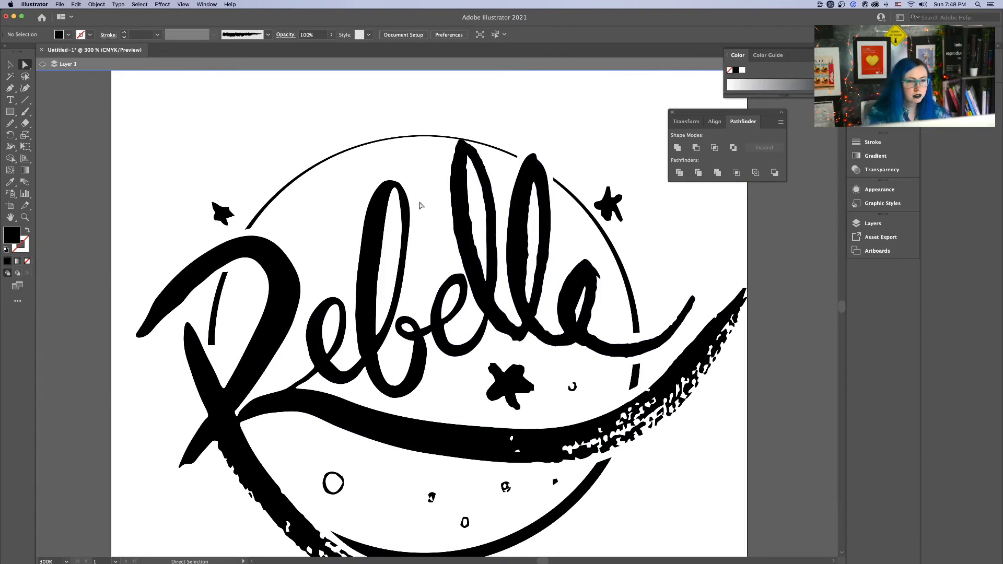
key(alt)
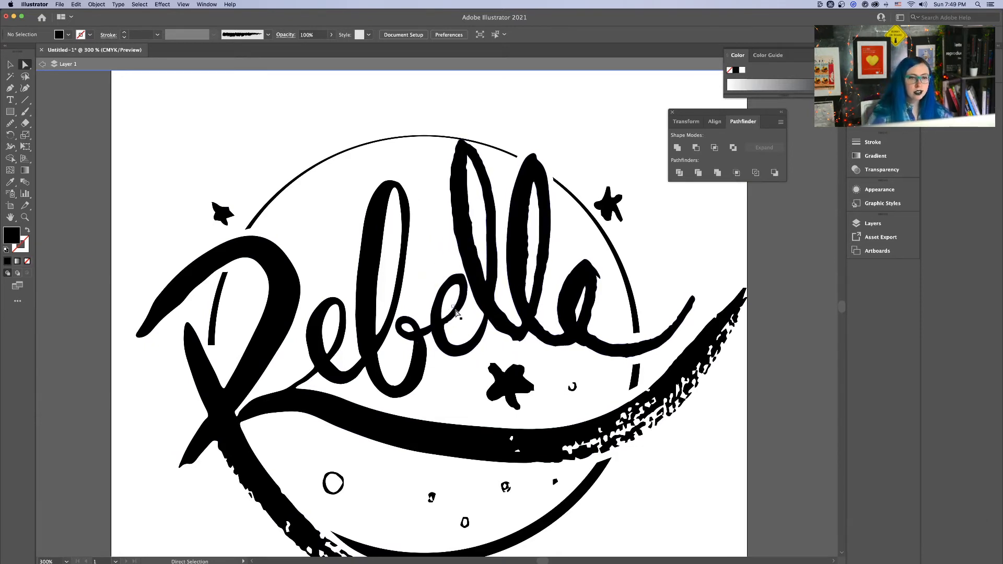
click(448, 296)
click(9, 66)
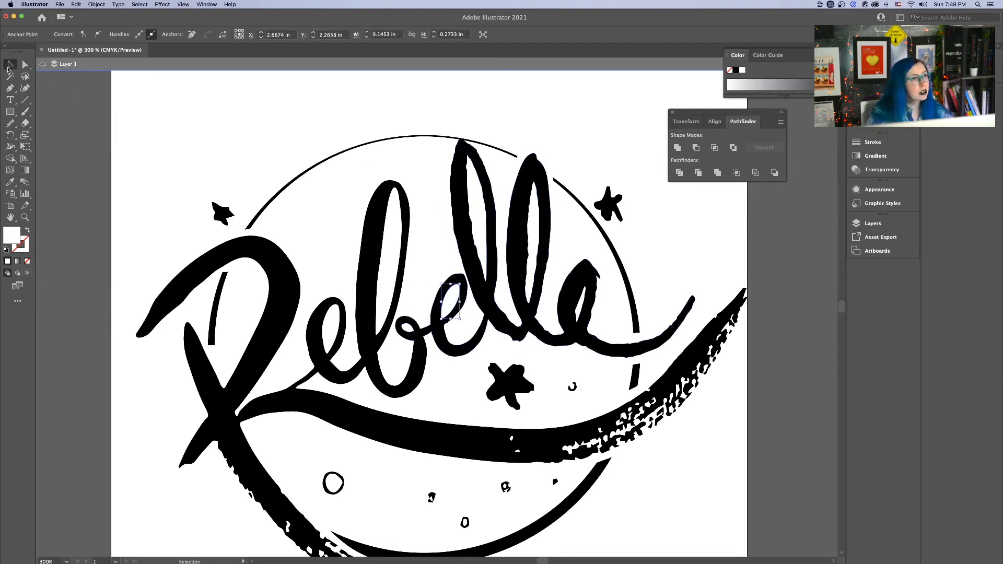
shift+click(455, 342)
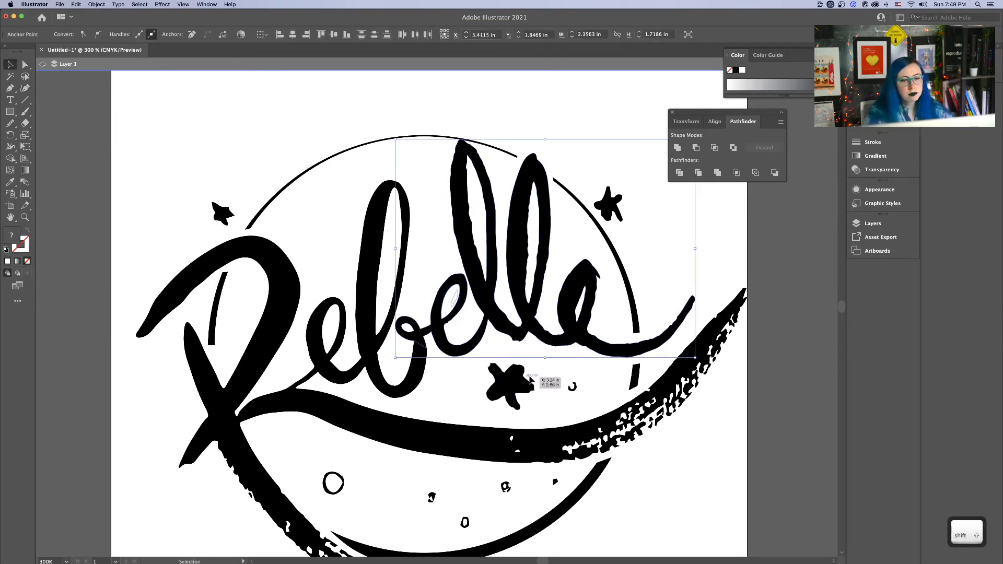
click(696, 148)
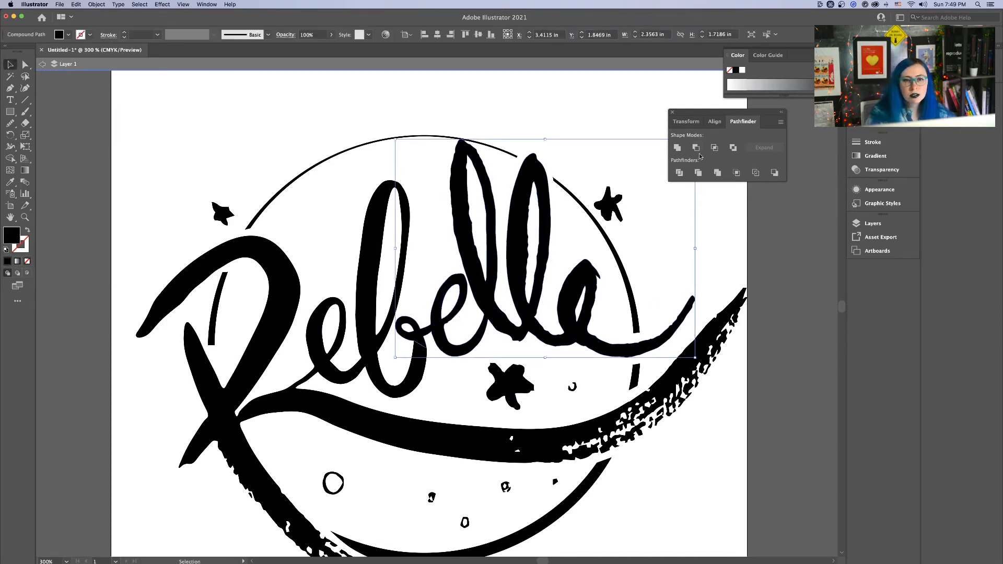
click(777, 422)
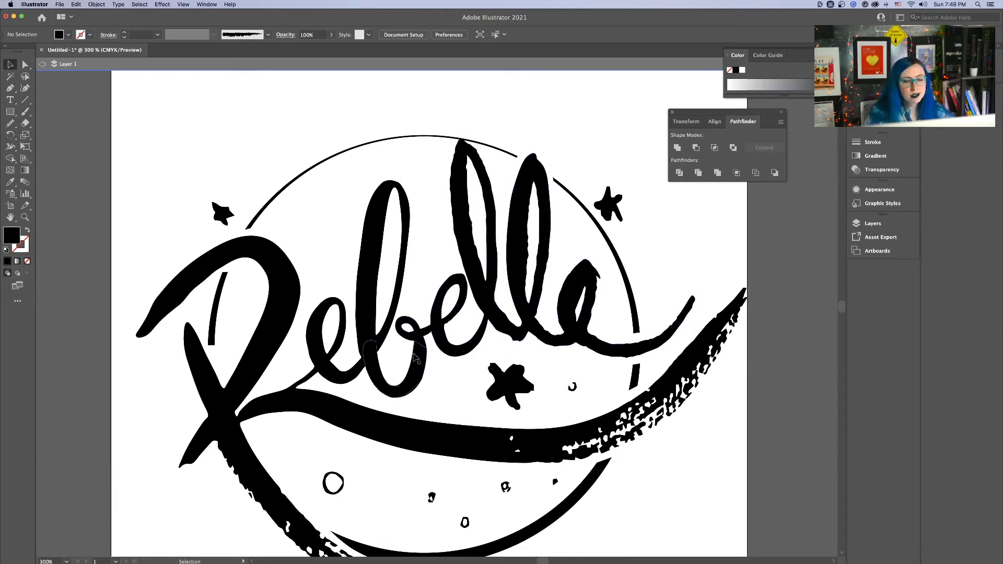
Try to unite the "elle" compound path with the rest of the Rebelle lettering, and undo it
double_click(440, 315)
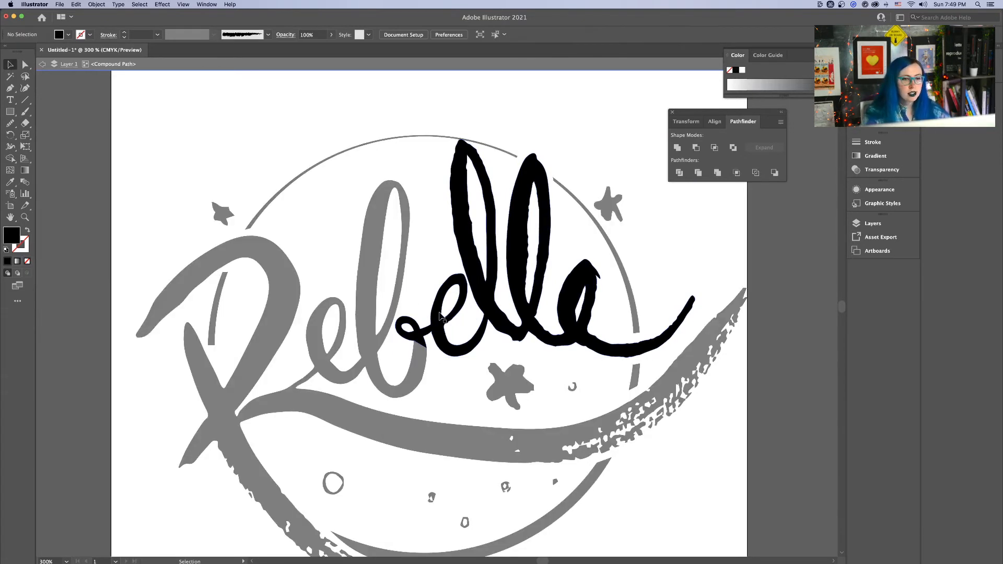
click(43, 64)
click(445, 346)
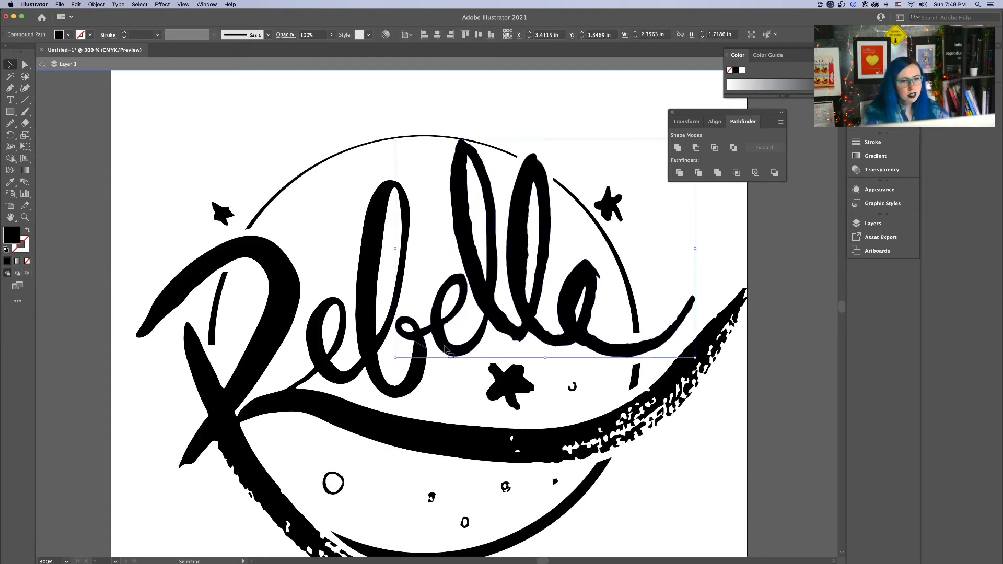
shift+click(371, 320)
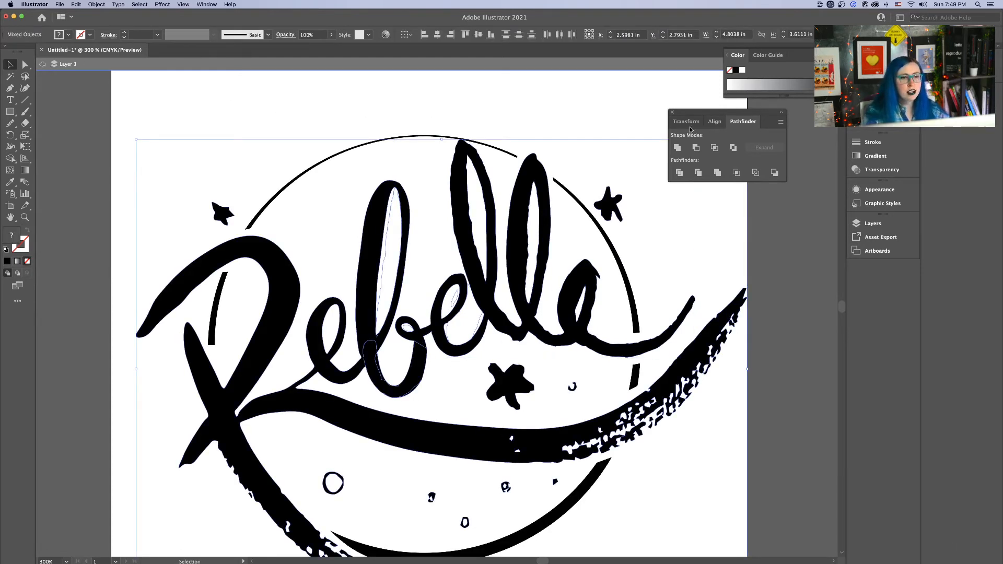
click(675, 147)
key(super+z)
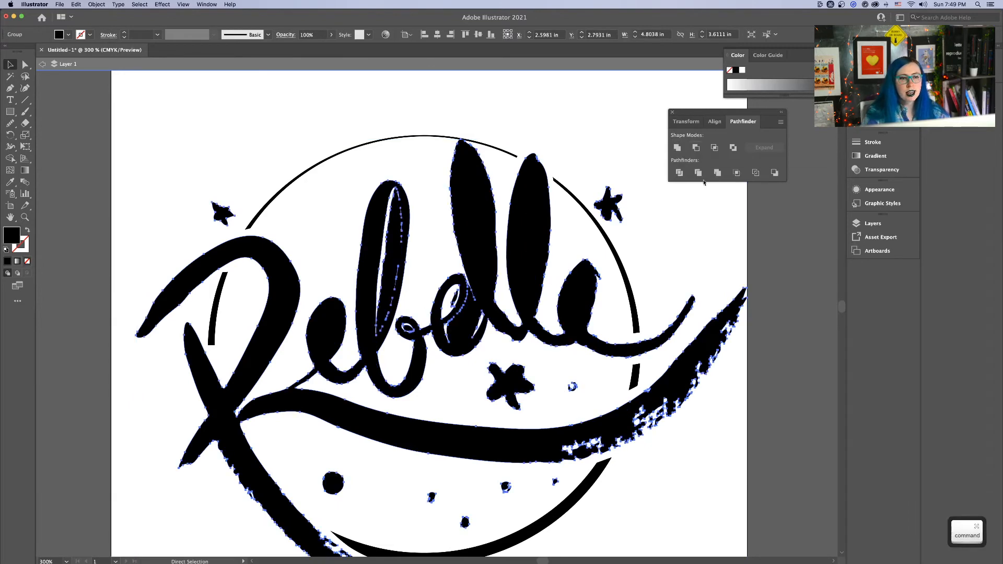
Isolate the group containing the R, first e and b, and unite the b's separate lower bowl with the main lettering
double_click(390, 235)
double_click(411, 232)
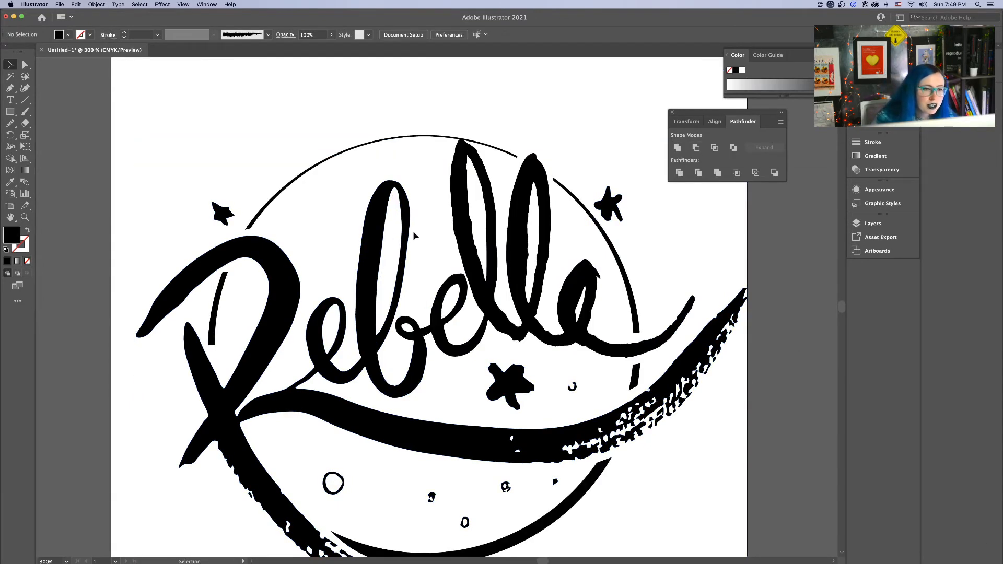
double_click(460, 214)
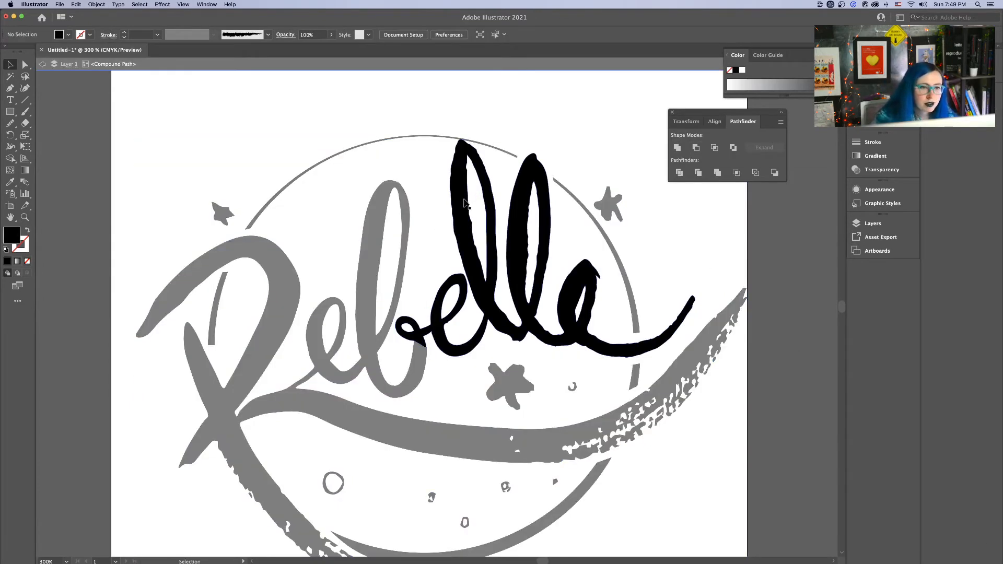
double_click(383, 198)
double_click(381, 198)
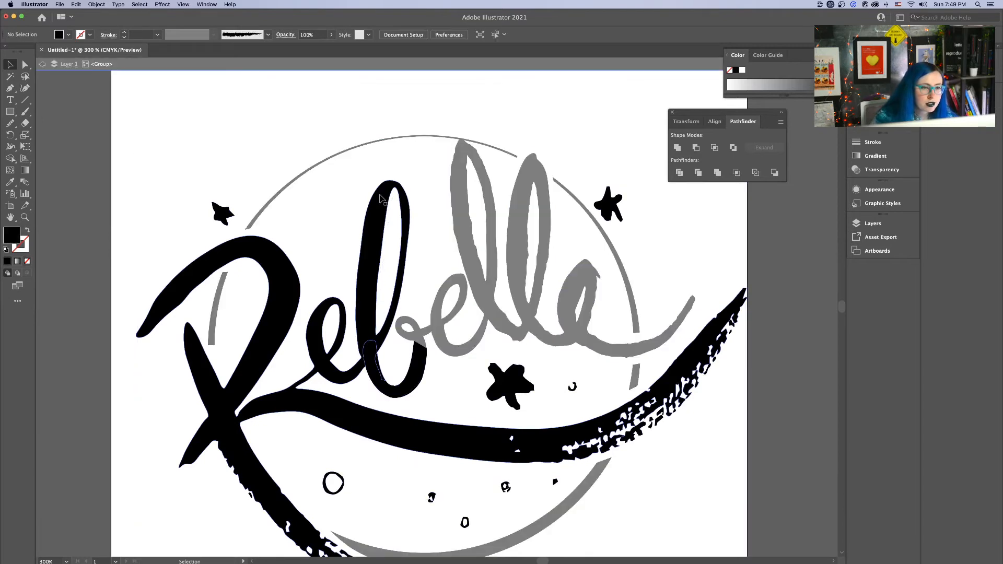
click(368, 361)
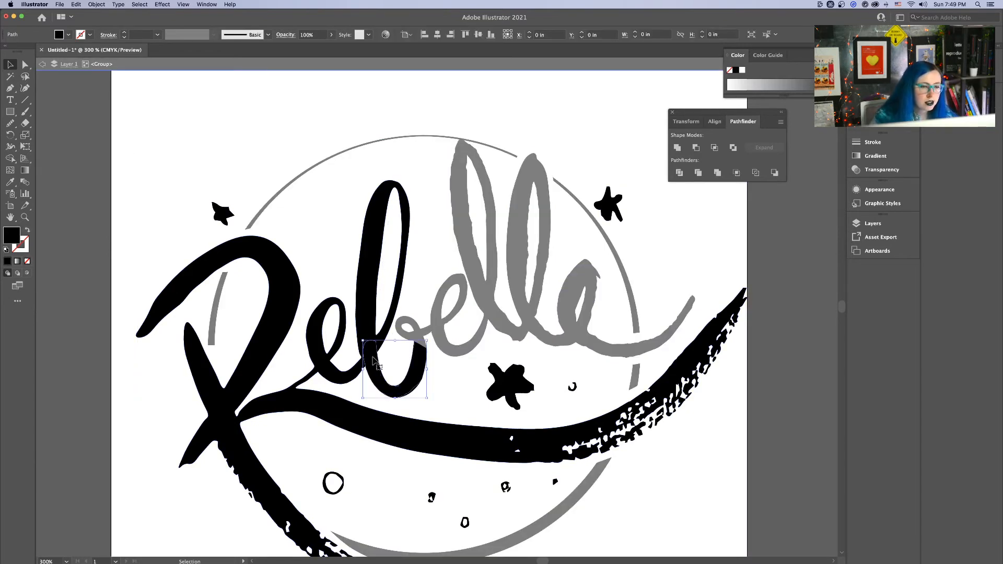
shift+click(370, 306)
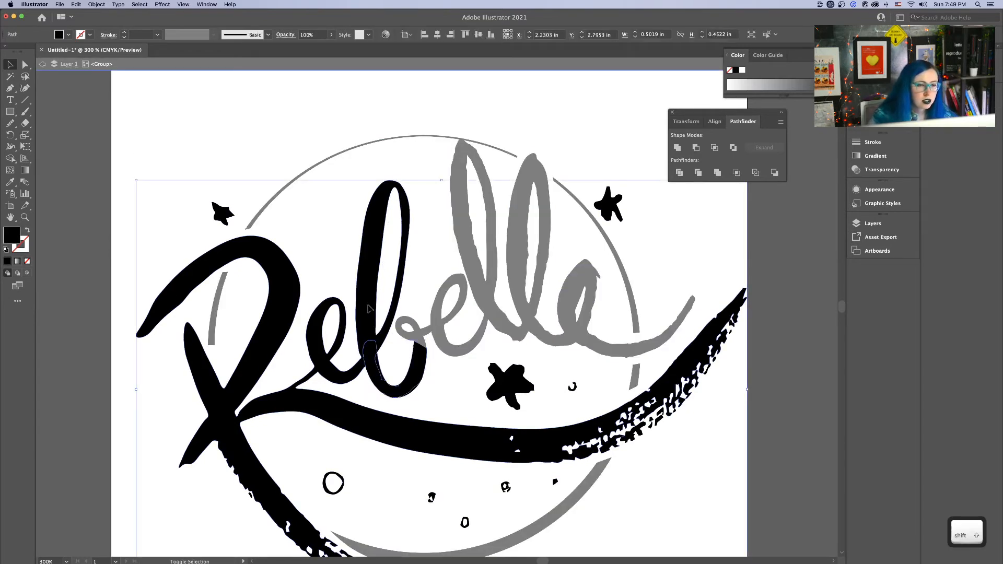
click(677, 148)
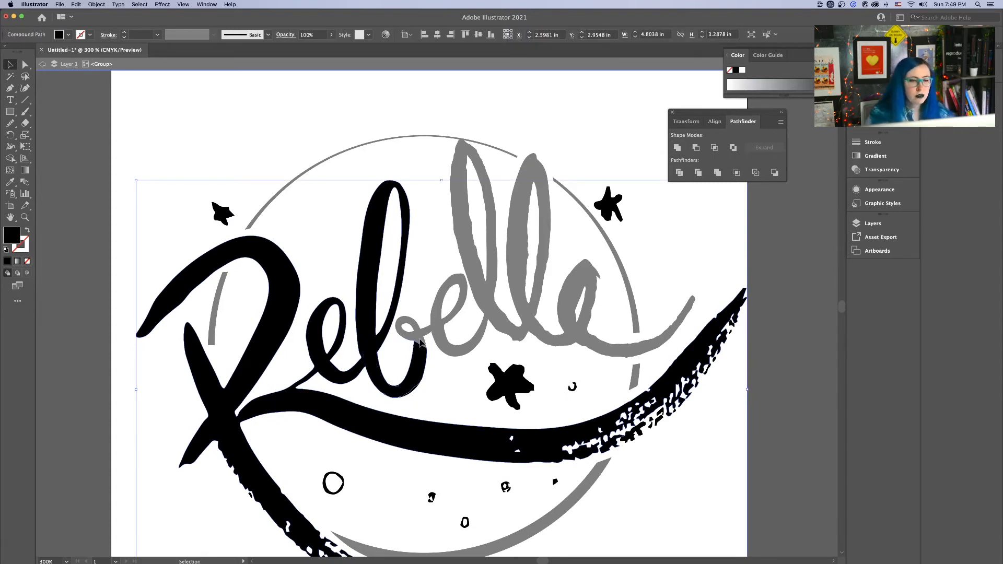
Isolate the "elle" compound path and delete surplus anchor points along the underside of the second e's loop near the stem
click(441, 369)
click(418, 383)
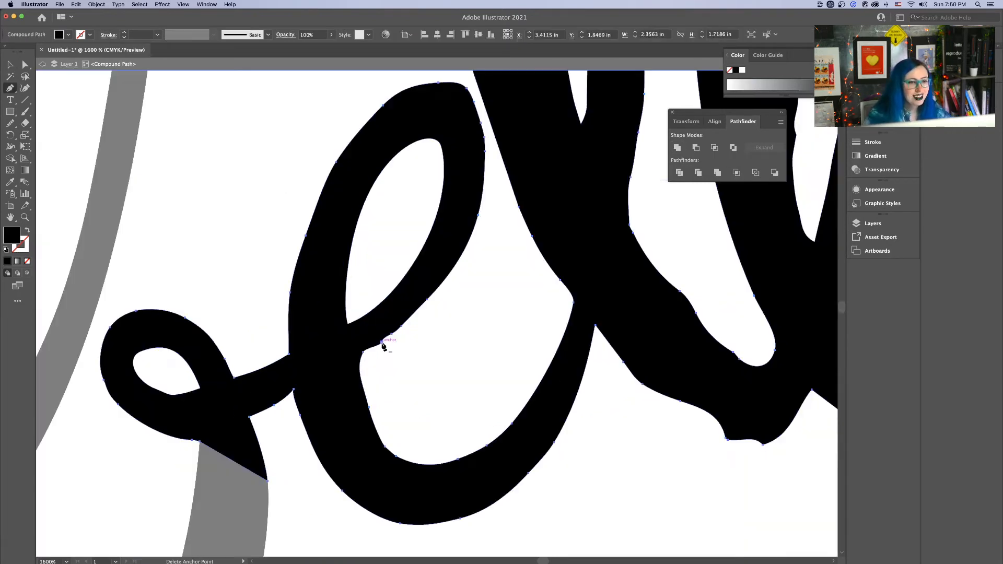
click(389, 335)
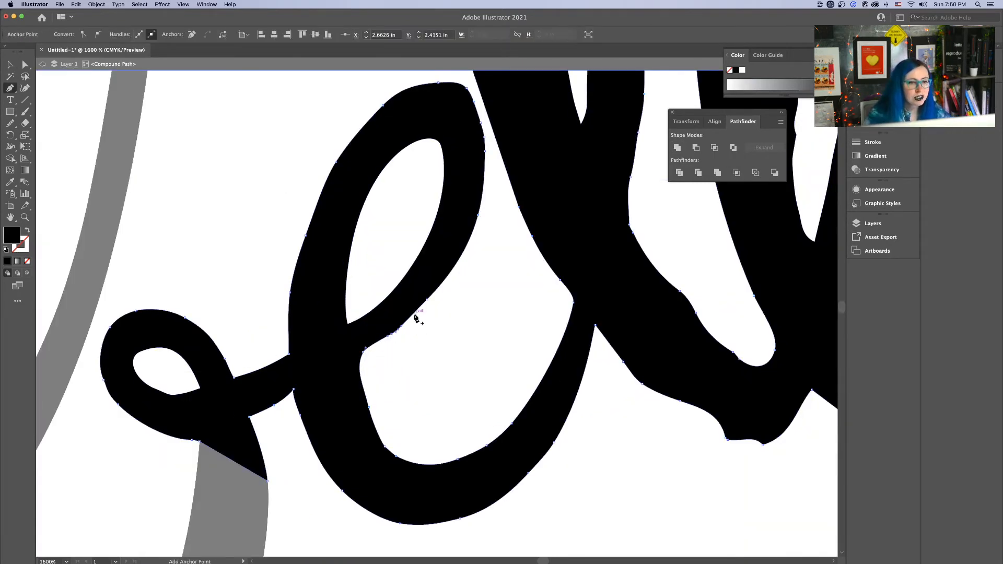
click(401, 327)
click(393, 334)
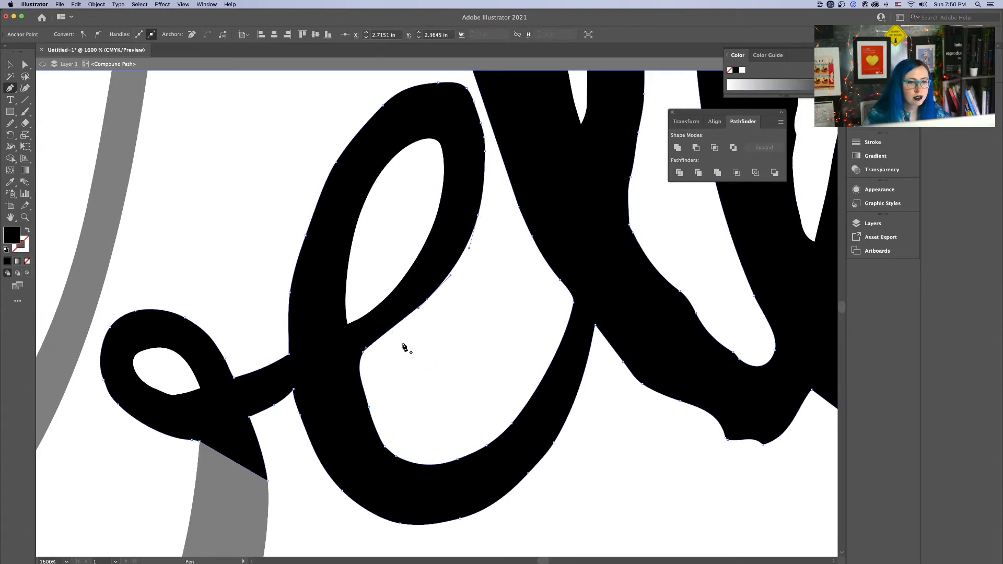
Reshape the second e's lower outer loop edge by adjusting its anchors and handles down to the inner corner at the stem
click(26, 65)
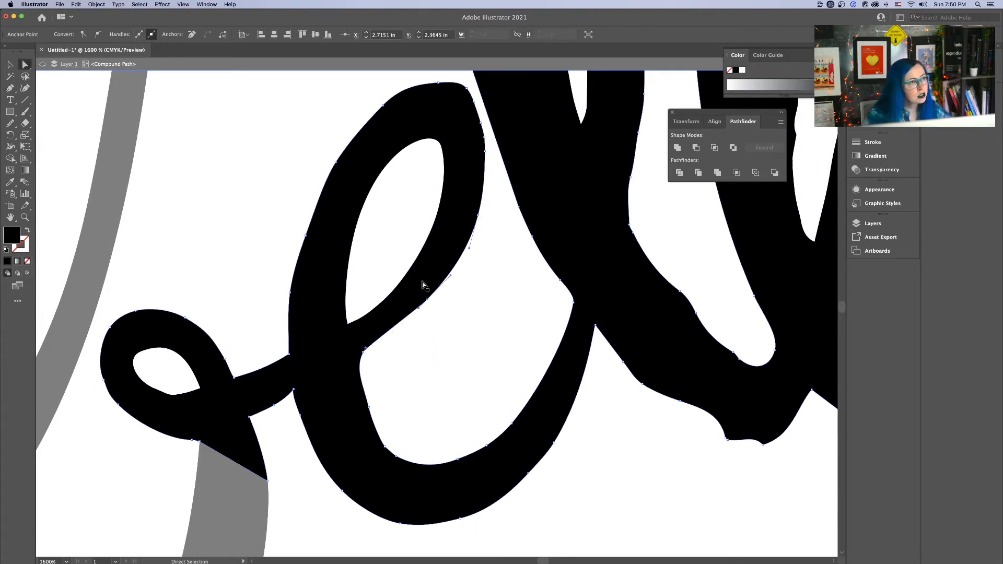
drag(418, 309, 439, 285)
click(500, 307)
drag(361, 348, 356, 363)
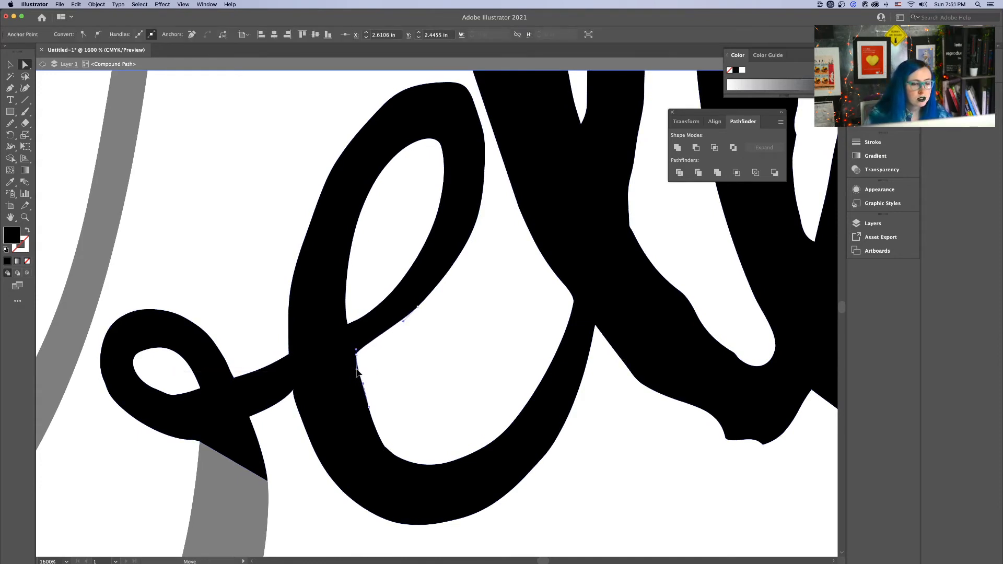
click(421, 365)
click(374, 345)
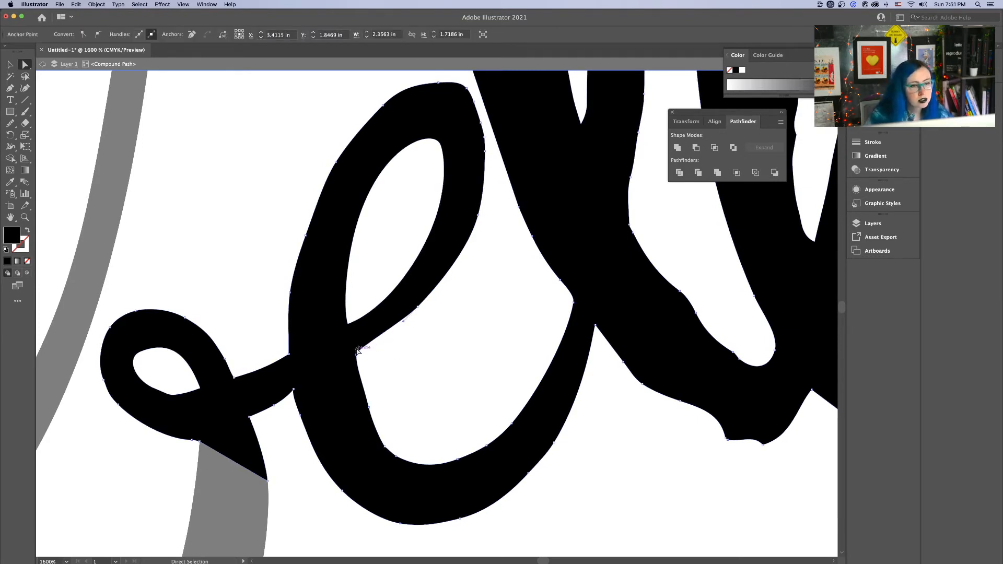
drag(357, 350, 356, 356)
drag(403, 321, 400, 332)
click(435, 321)
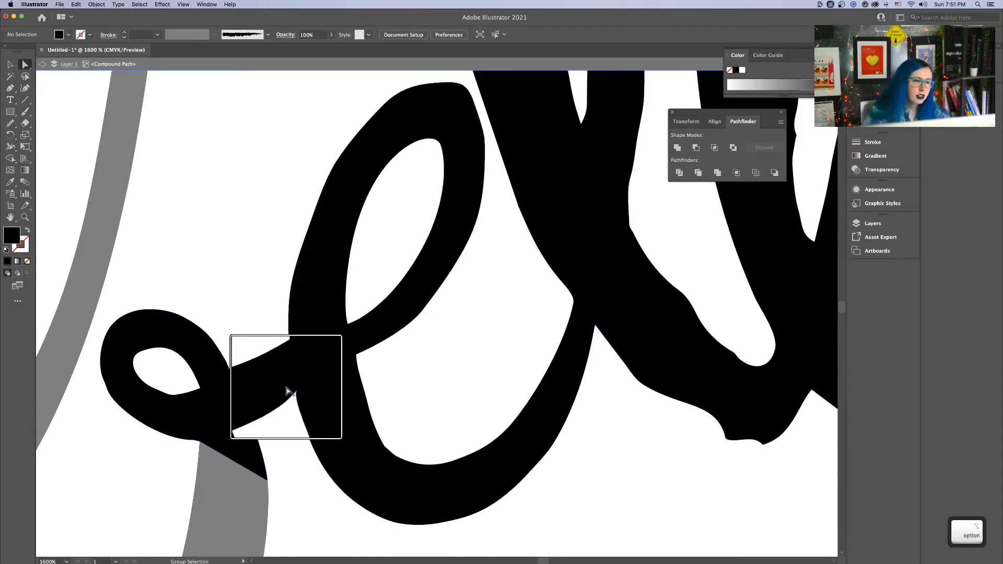
Refine the second e's stem joints at the inner loop corner and under the stroke connecting it to the b
drag(294, 392, 294, 392)
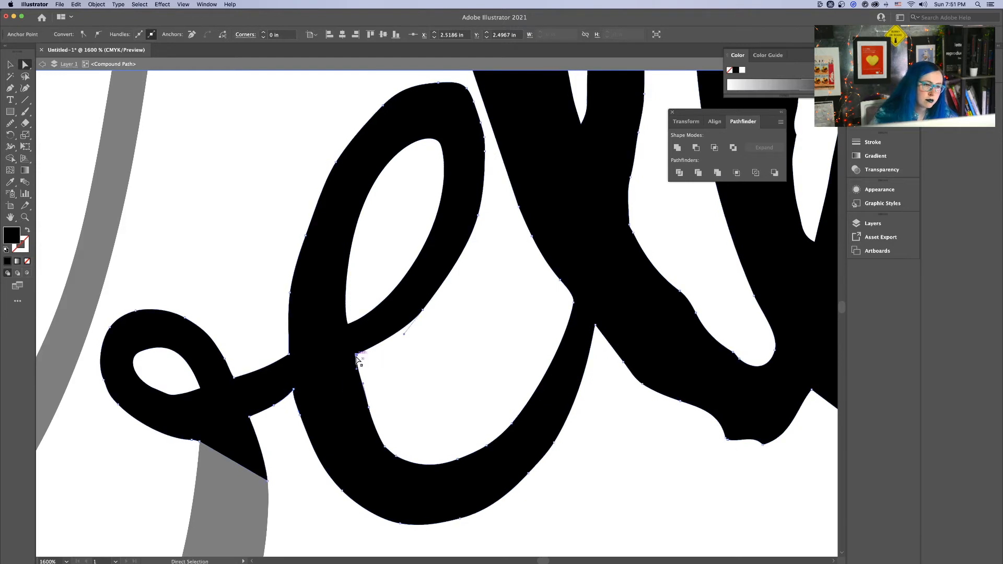
drag(356, 360, 355, 360)
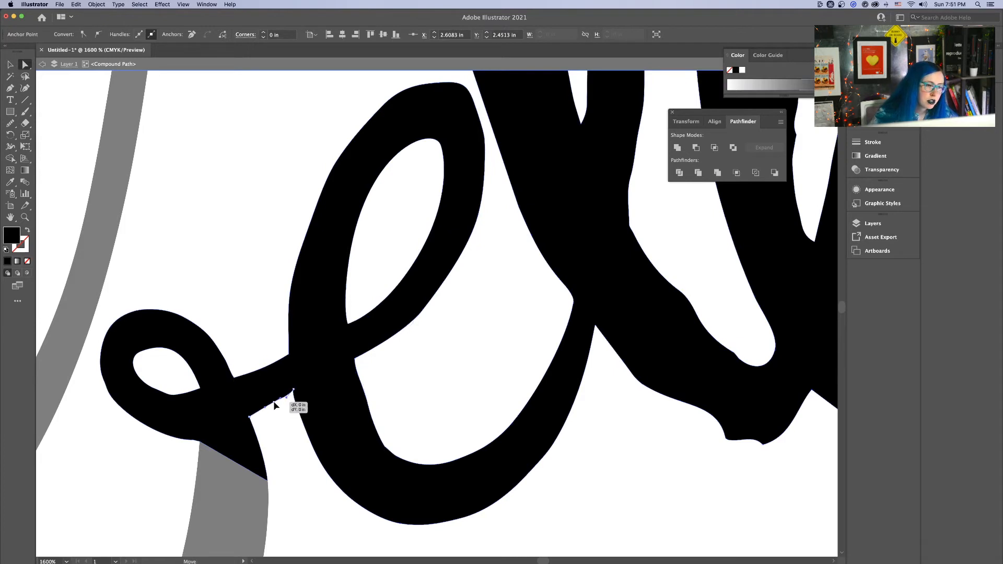
click(291, 401)
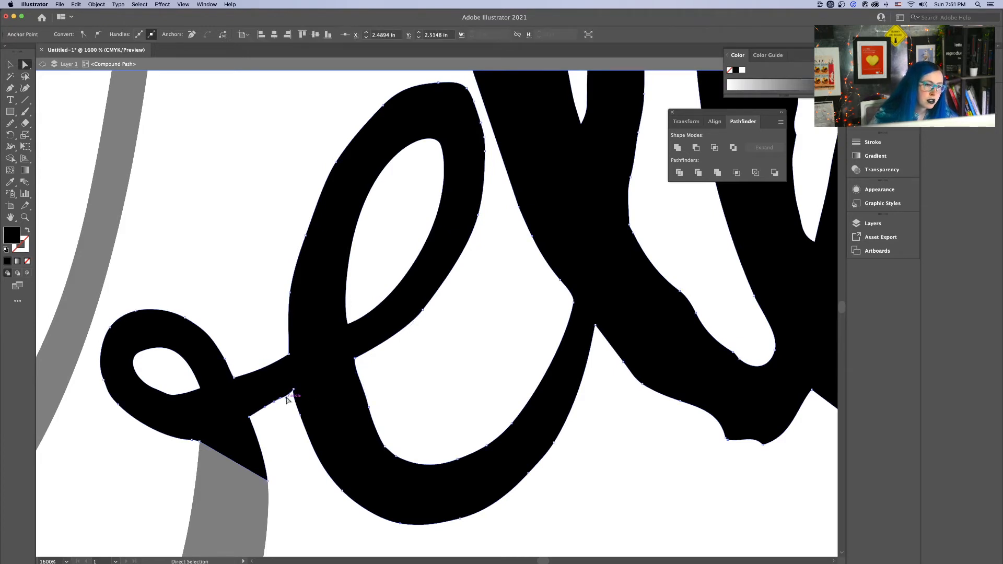
click(458, 347)
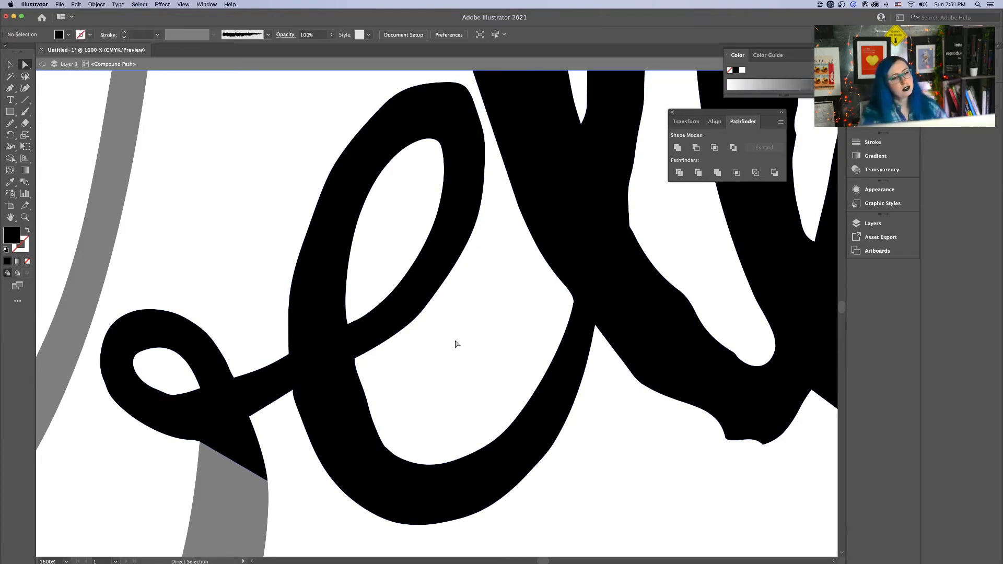
Smooth the left outer edge of the first l with the Smooth tool
key(super+minus)
key(super+minus)
key(super+minus)
key(super+minus)
key(super+minus)
key(super+minus)
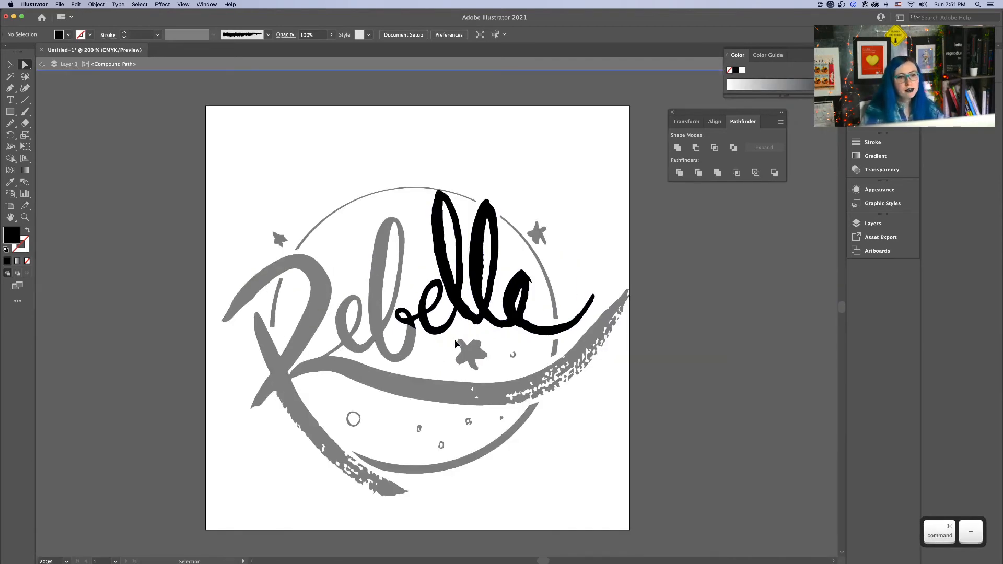
key(super+equal)
key(super+equal)
key(super+equal)
key(super+equal)
key(space)
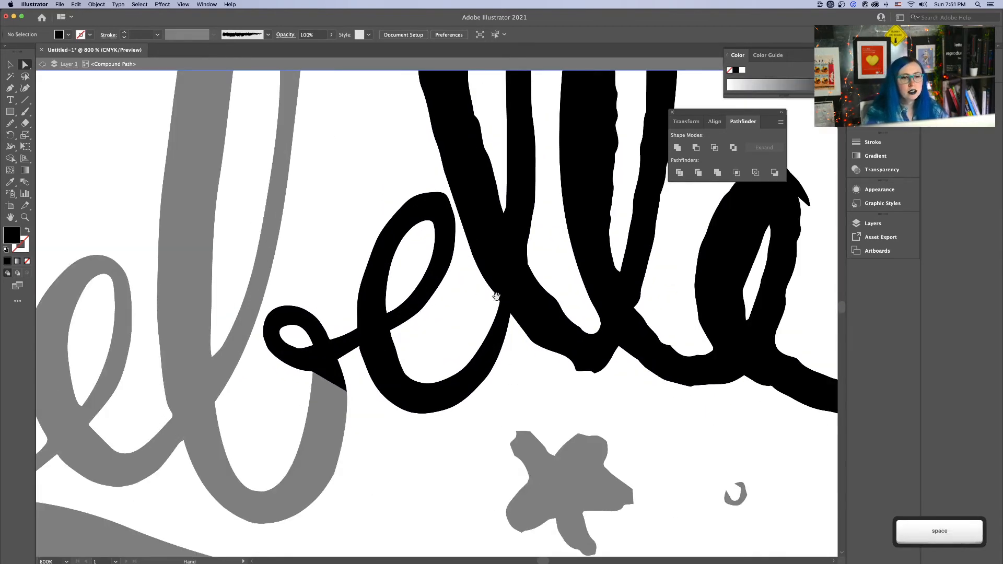
drag(496, 296, 470, 451)
click(473, 440)
click(10, 123)
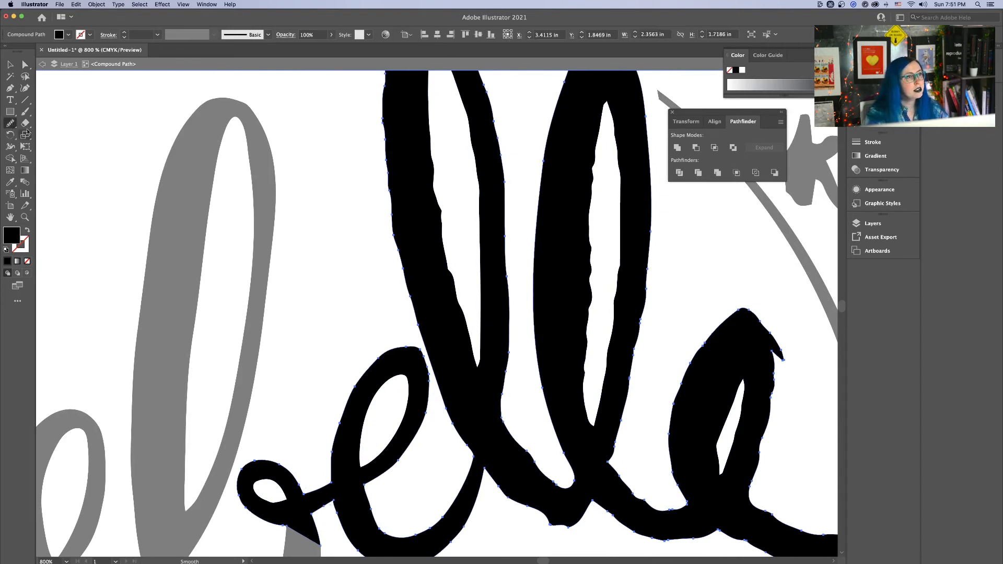
key(space)
drag(441, 164, 423, 236)
drag(414, 132, 386, 231)
drag(400, 354, 404, 367)
key(space)
mouse_move(403, 367)
mouse_down()
mouse_move(347, 179)
mouse_move(405, 324)
mouse_up()
drag(433, 410, 434, 412)
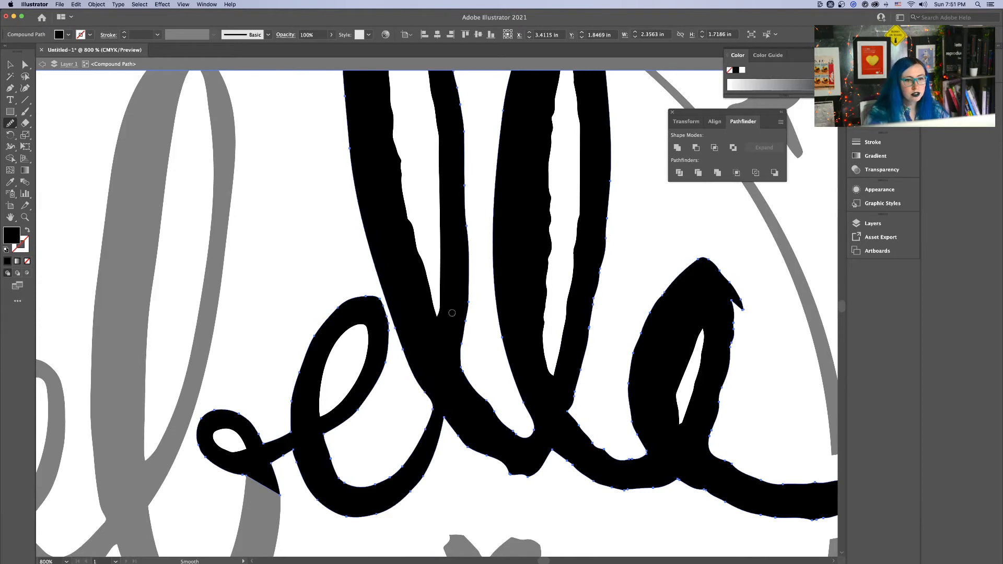
Try to adjust the handle and anchor point on the first l's lower left edge beside the second e's loop
key(a)
click(396, 328)
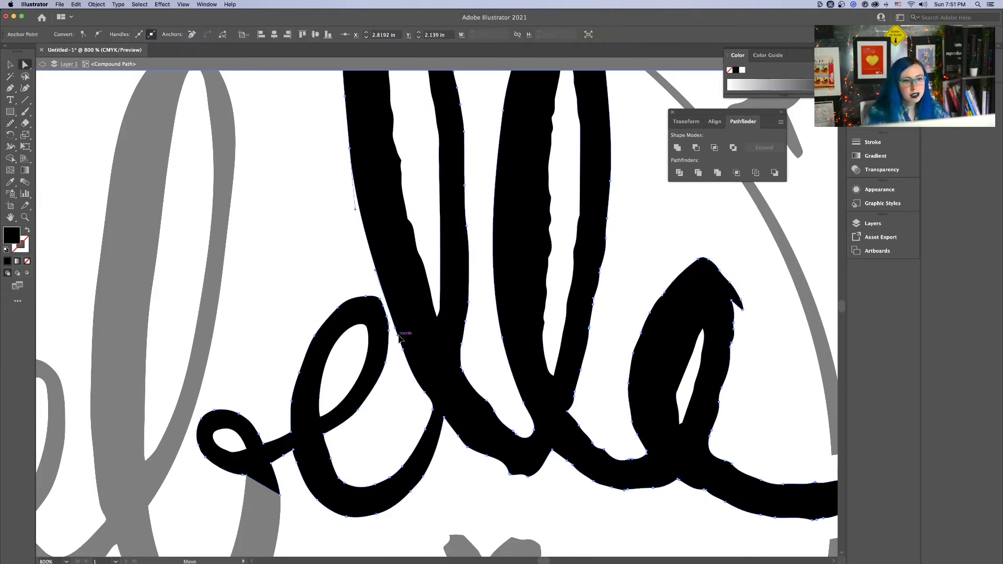
key(super+z)
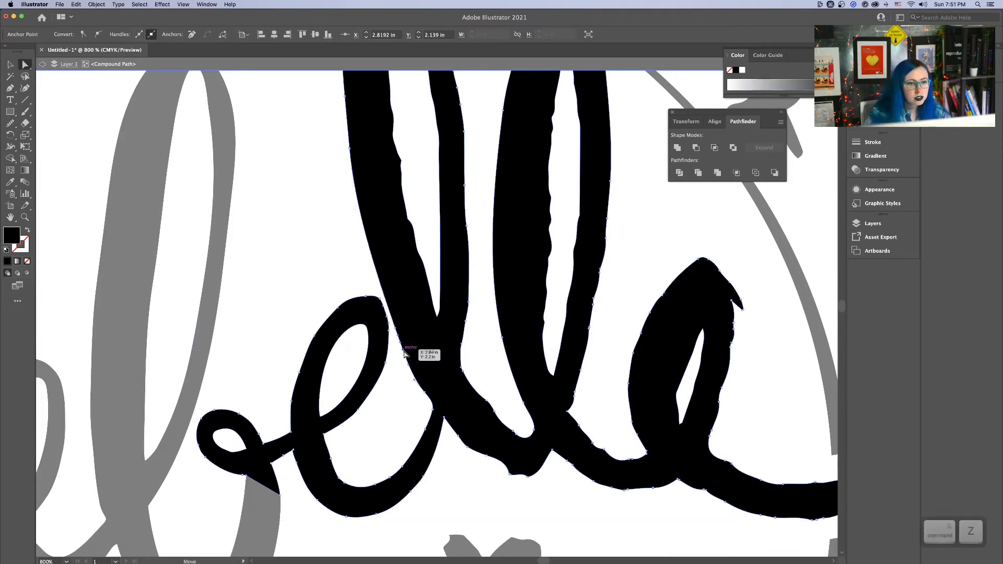
drag(403, 351, 406, 356)
Delete the surplus anchor points on the first l's lower left edge between the e's loop and the joining stroke
drag(13, 88, 42, 111)
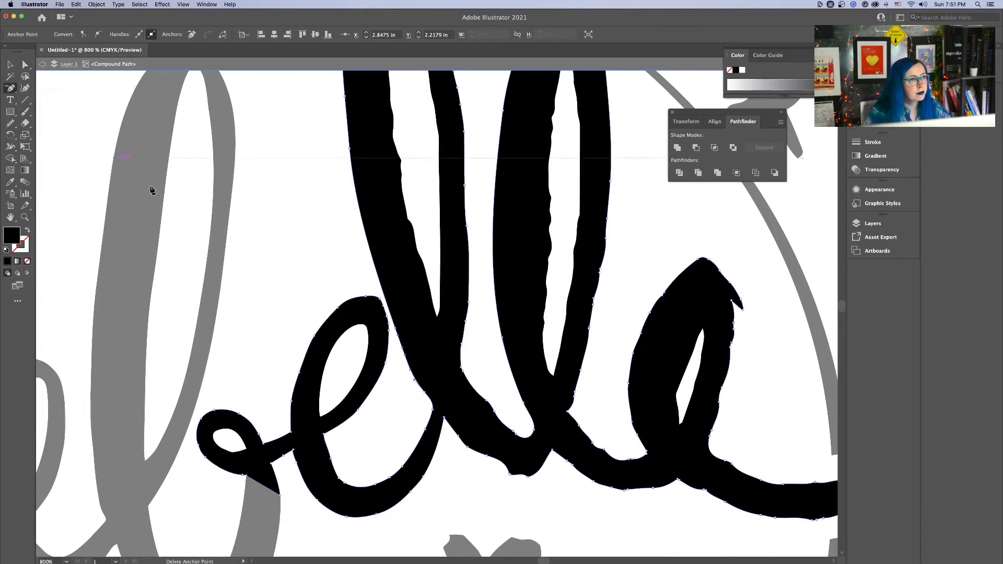
click(411, 372)
key(Return)
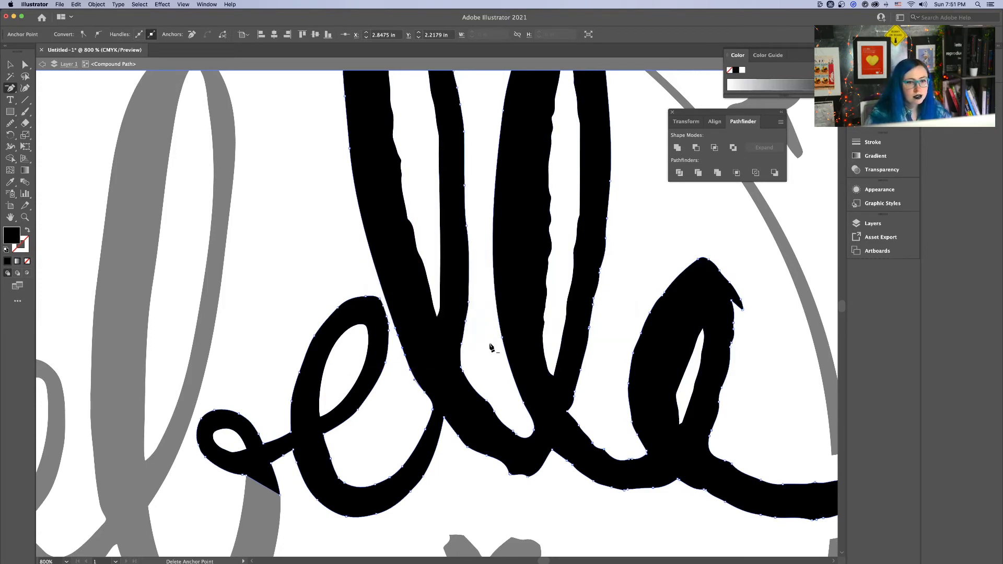
key(ctrl+equal)
key(ctrl+equal)
key(ctrl+equal)
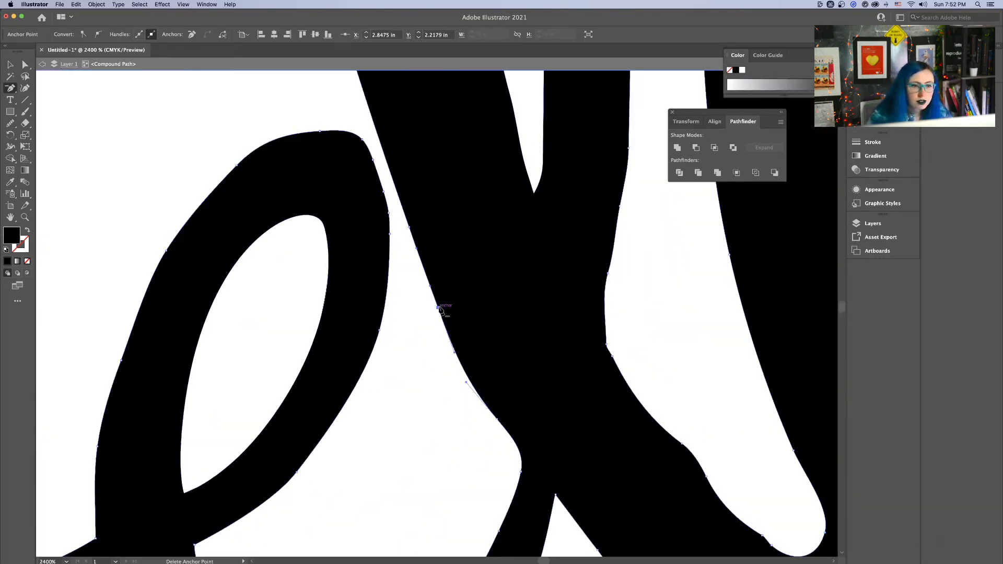
click(497, 418)
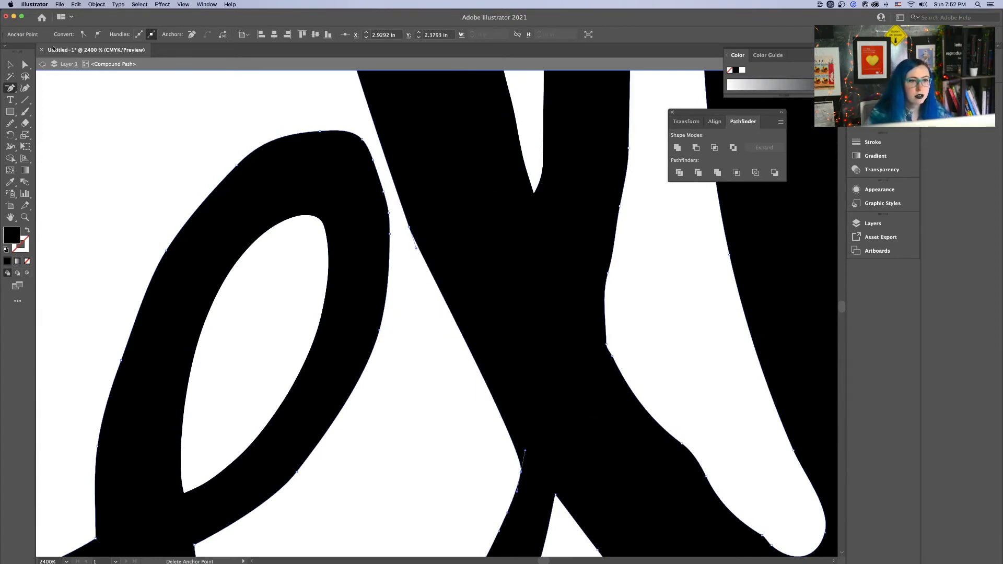
Reshape the first l's lower left edge with its direction handle to make the curve flow evenly into the joining stroke
click(24, 64)
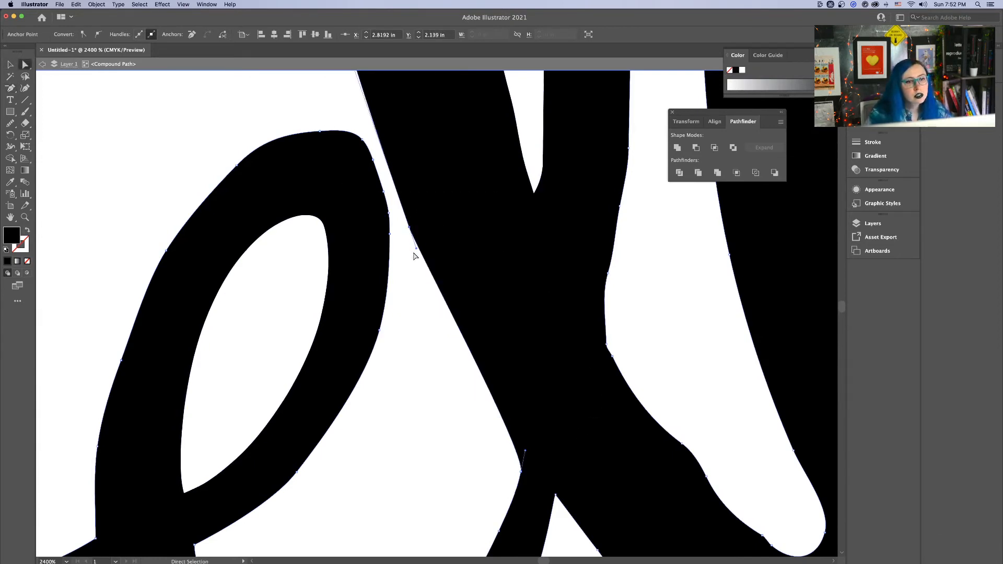
drag(418, 249, 424, 277)
key(super+minus)
key(super+minus)
key(super+minus)
key(super+minus)
key(super+minus)
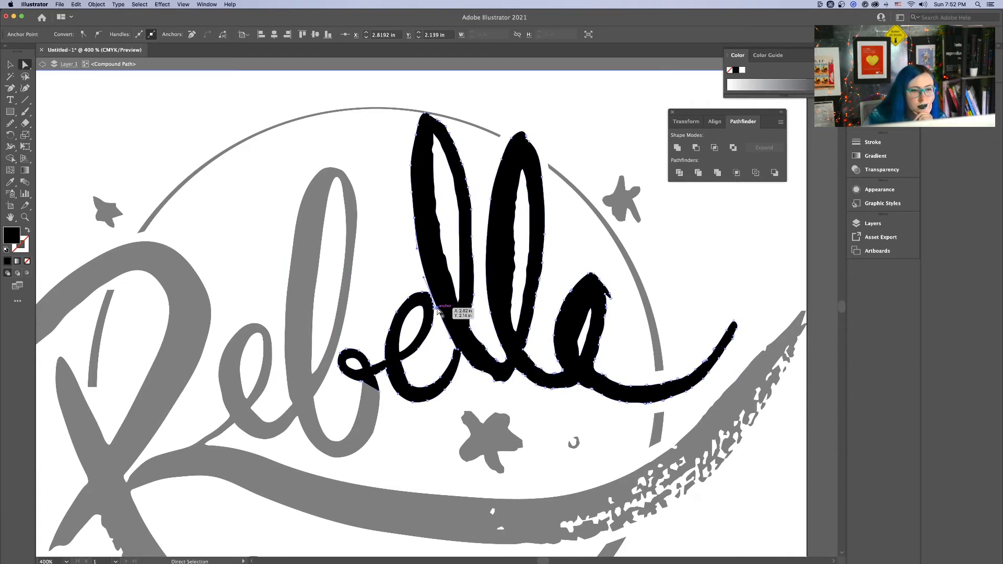
drag(441, 311, 453, 332)
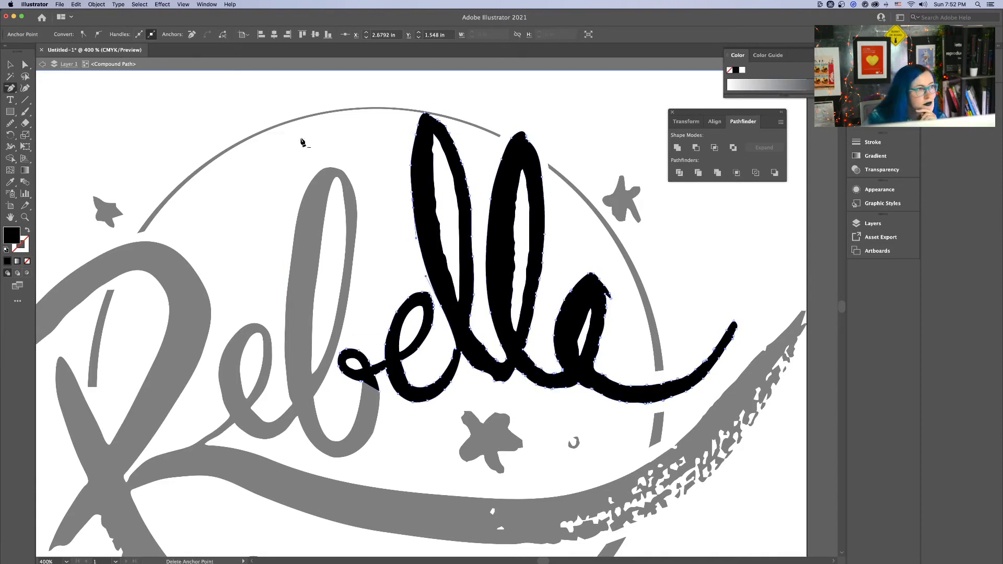
Delete a surplus anchor point near the top of the first l's left edge and pull that edge slightly inward
key(minus)
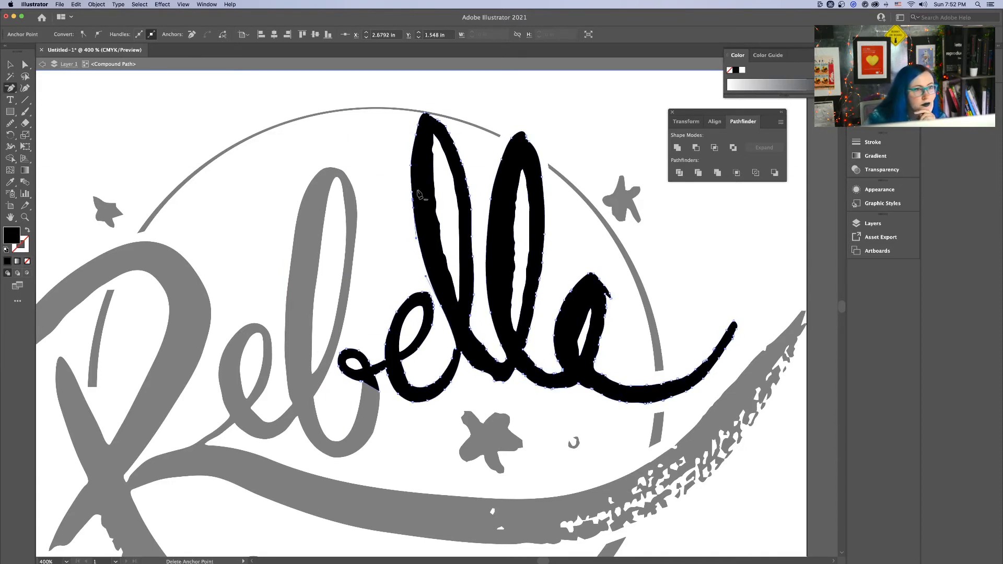
click(419, 128)
click(25, 63)
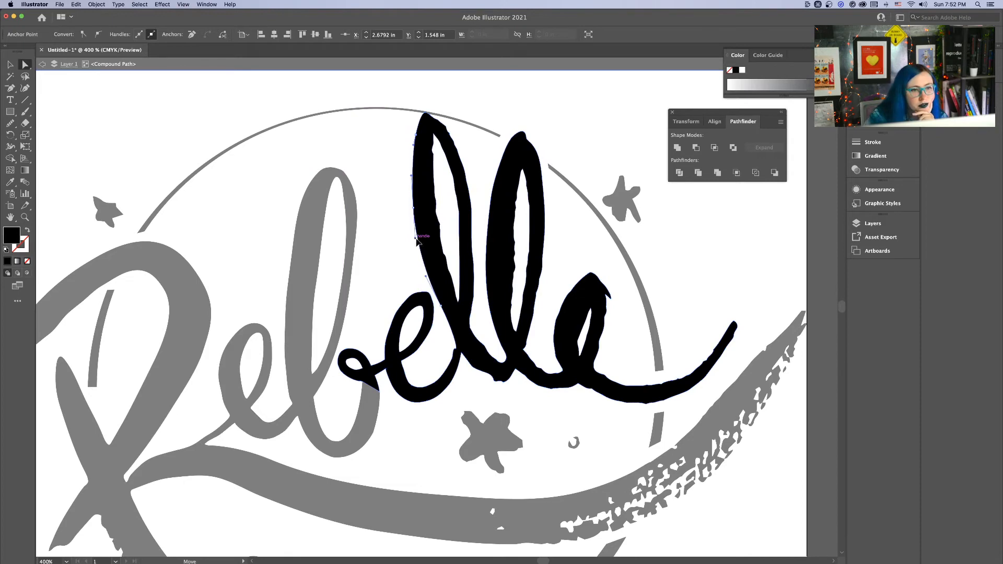
drag(414, 208, 420, 208)
click(392, 209)
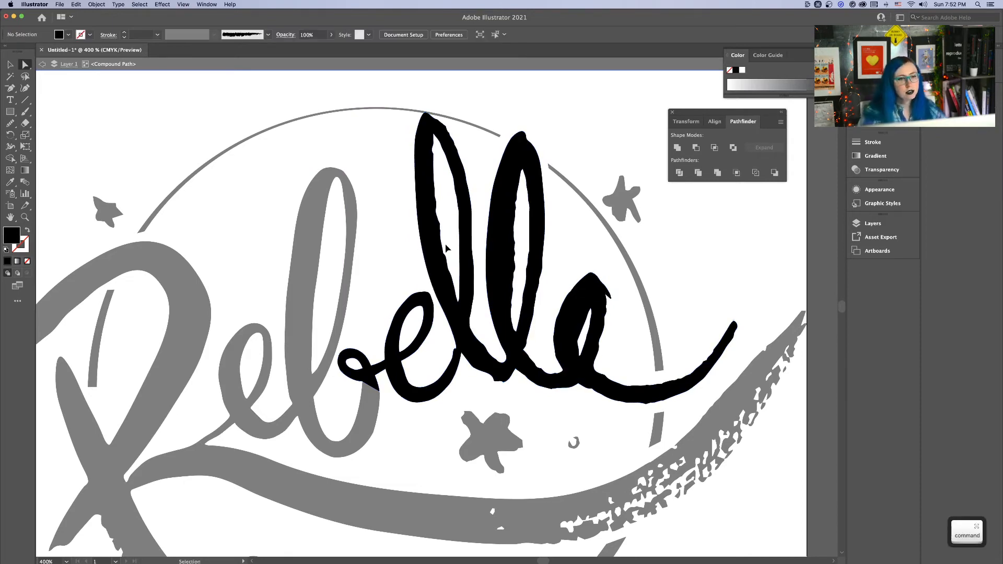
Round the tip of the first l and smooth its upper right shoulder by adjusting anchor points and handles
key(super+=)
click(427, 253)
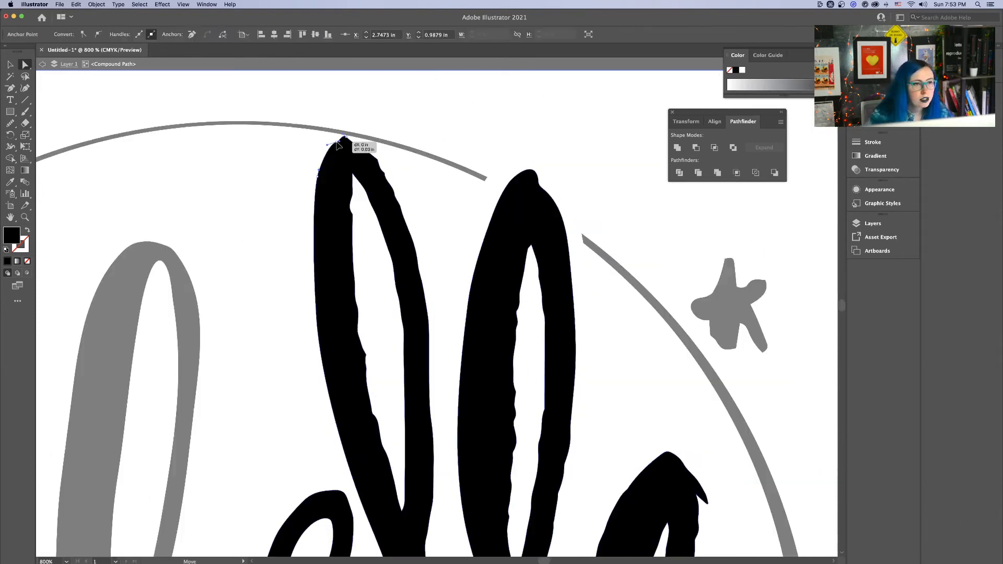
drag(338, 145, 366, 154)
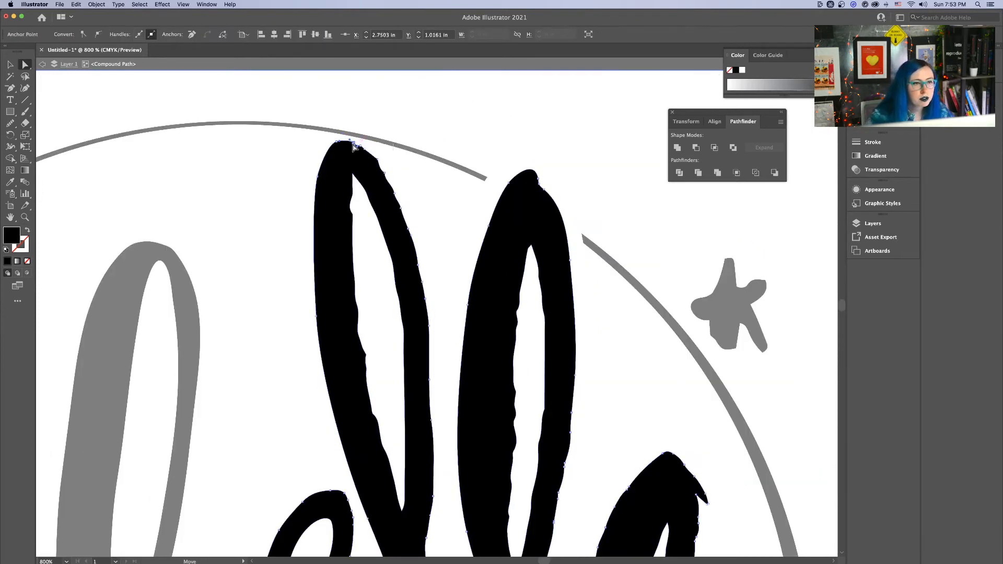
key(super+z)
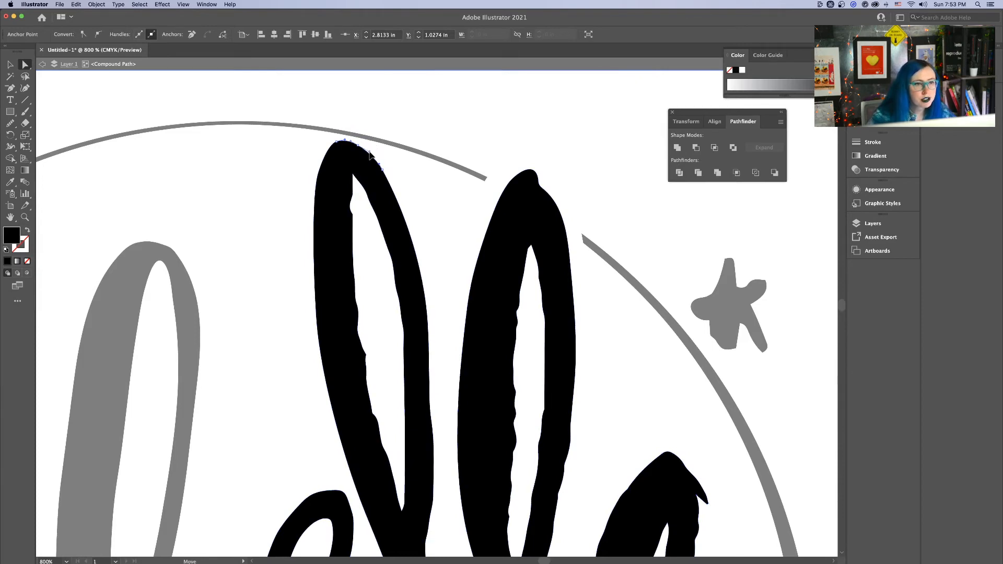
drag(387, 165, 393, 188)
drag(412, 221, 411, 224)
Even out the middle of the first l's right outer edge by adjusting its anchor points
key(space)
drag(454, 336, 449, 213)
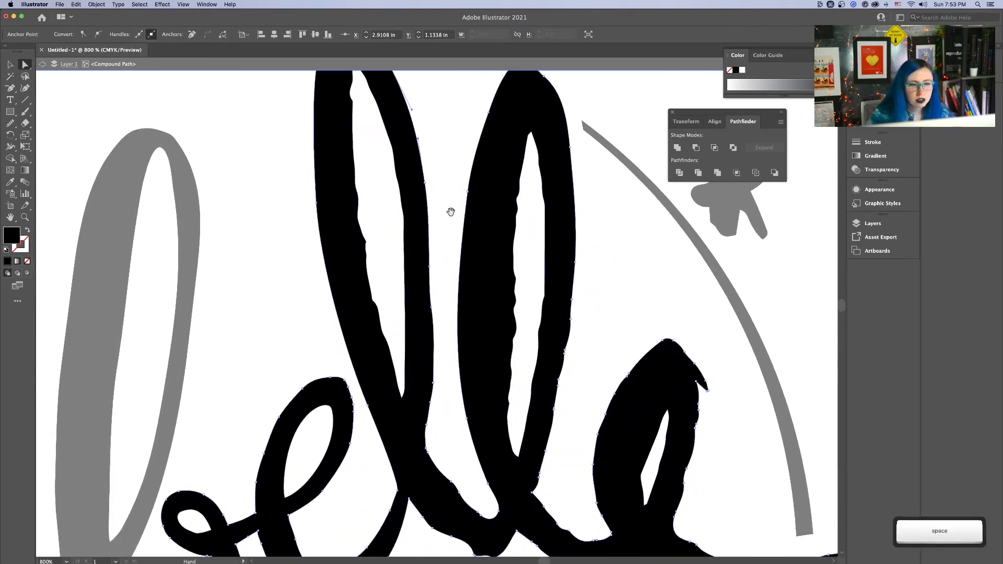
drag(429, 270, 432, 269)
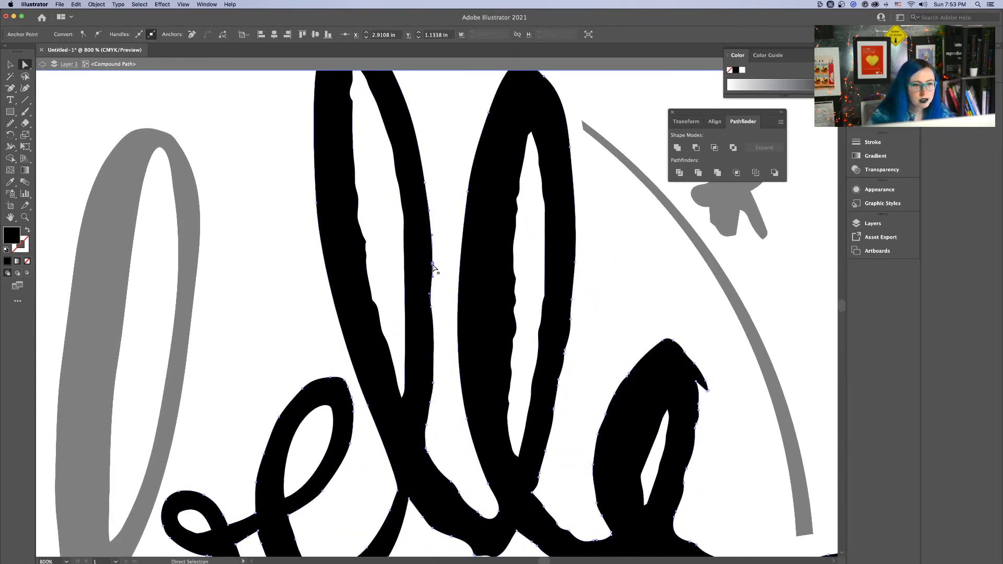
click(432, 307)
drag(432, 307, 434, 313)
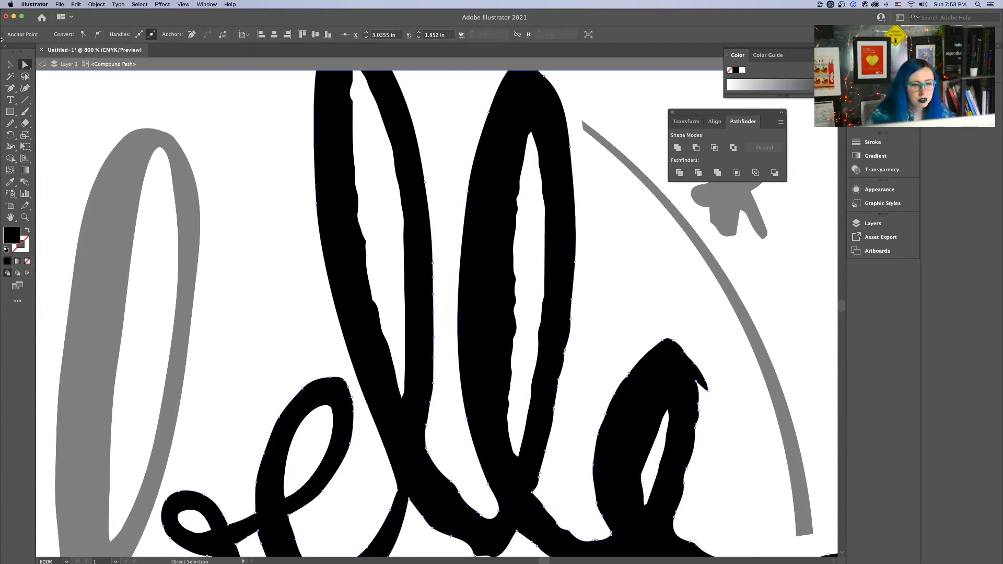
Delete the surplus anchor points along the lower part of the first l's right outer edge
click(25, 88)
click(433, 358)
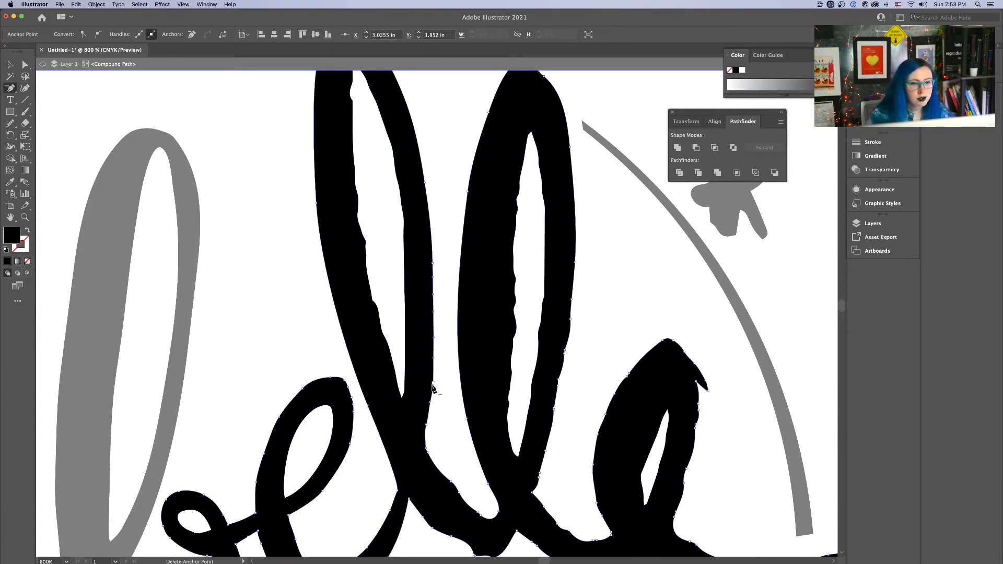
click(433, 383)
click(430, 402)
key(ctrl+alt)
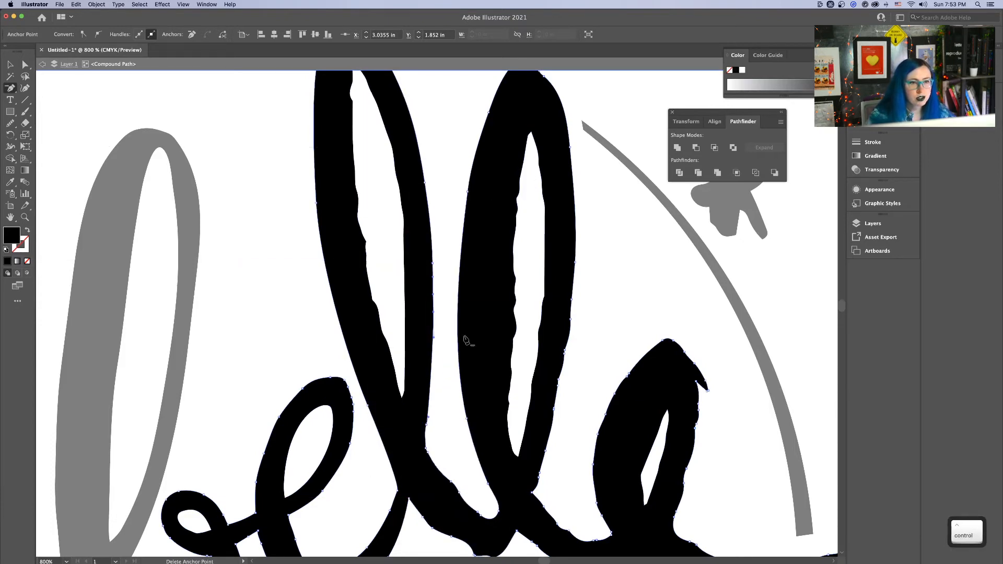
Smooth the wobbly inner left edge of the first l's loop with the Smooth tool
key(super)
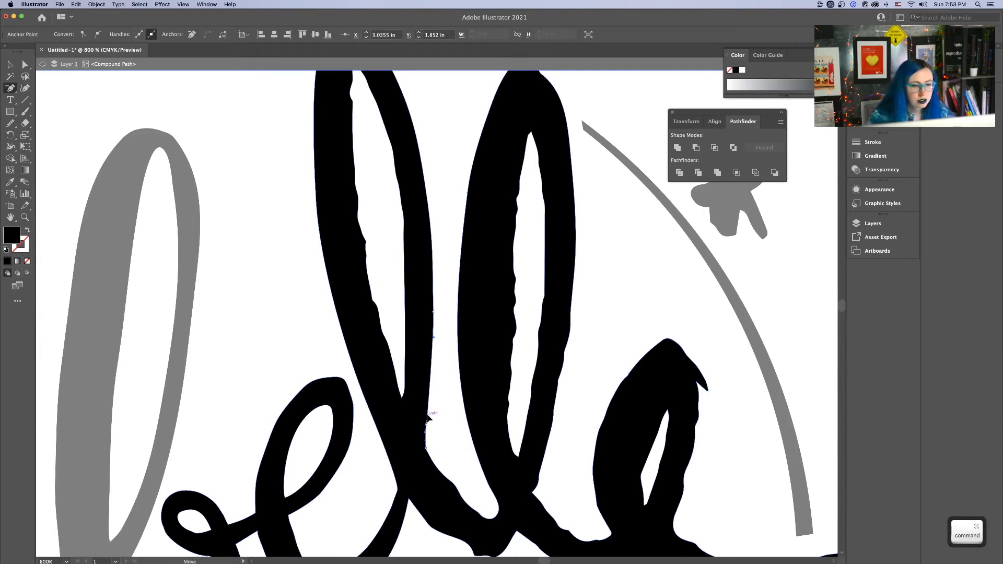
click(445, 414)
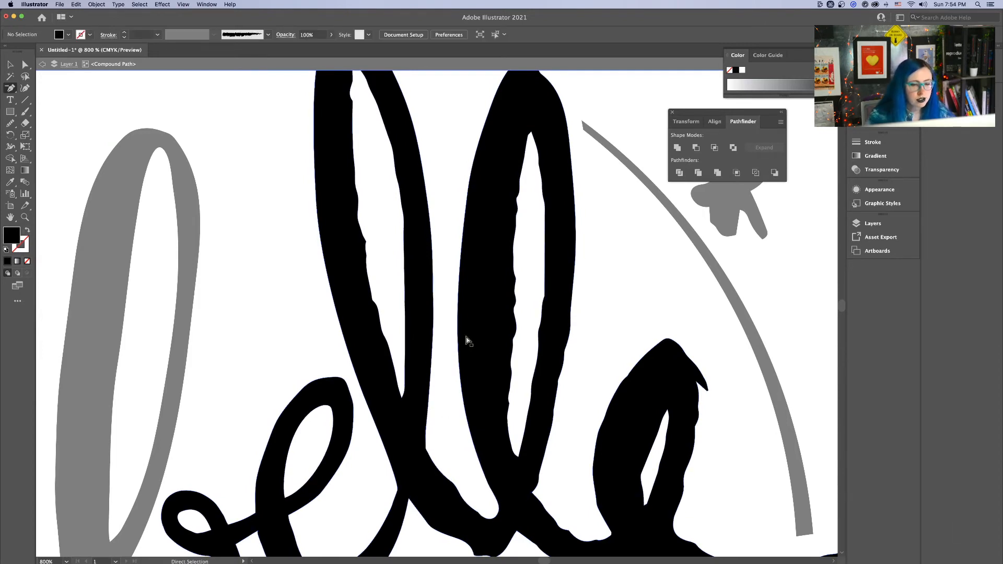
key(space)
drag(425, 188, 455, 248)
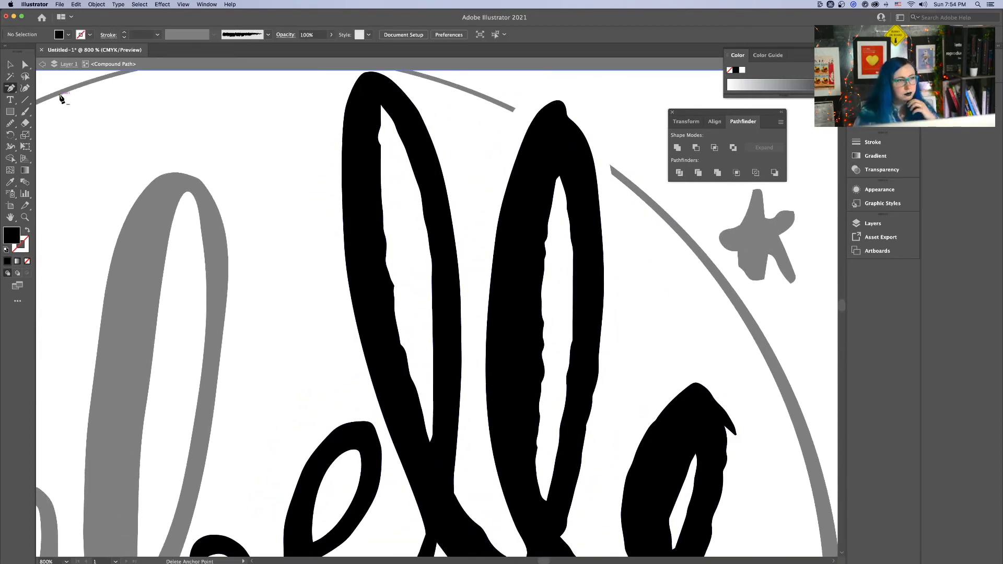
click(11, 123)
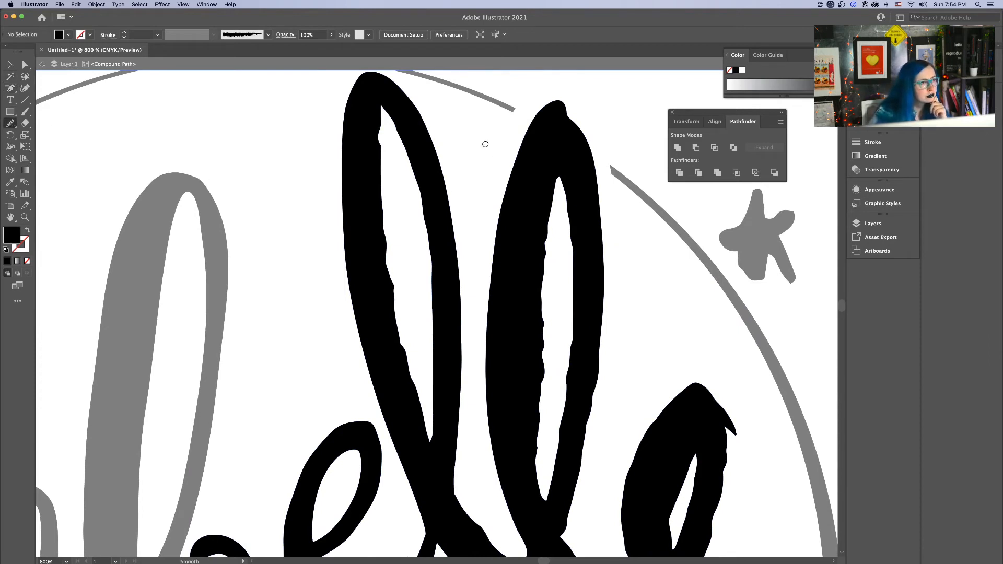
drag(417, 180, 433, 361)
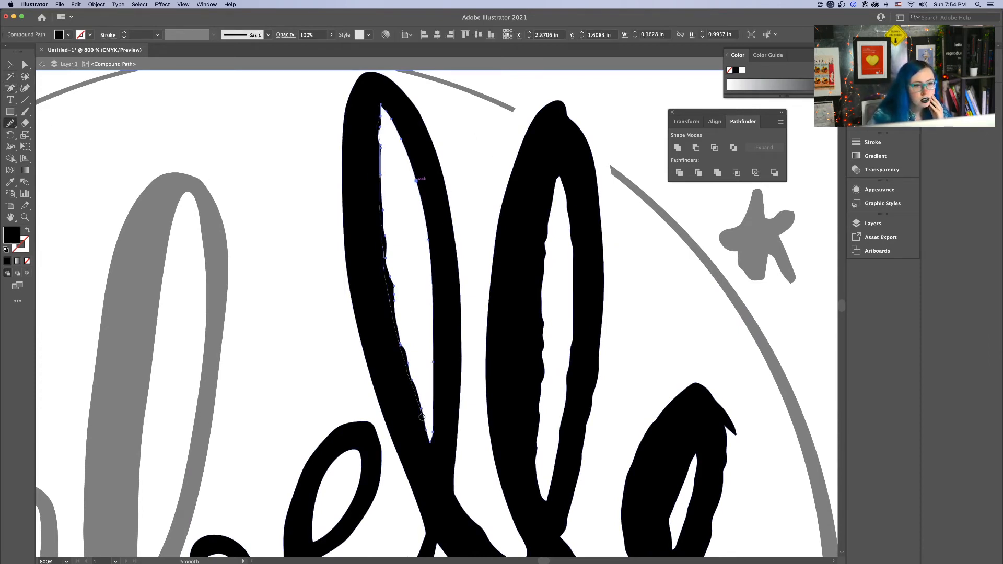
drag(423, 417, 430, 423)
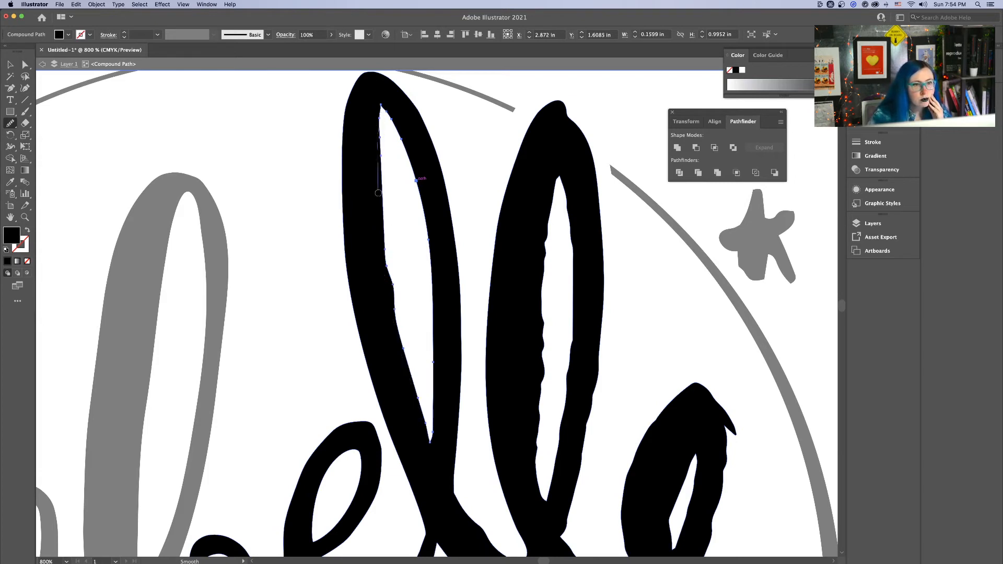
drag(420, 408, 421, 413)
Delete a surplus anchor point on the inner left edge of the first l and adjust the remaining points into an even curve
key(minus)
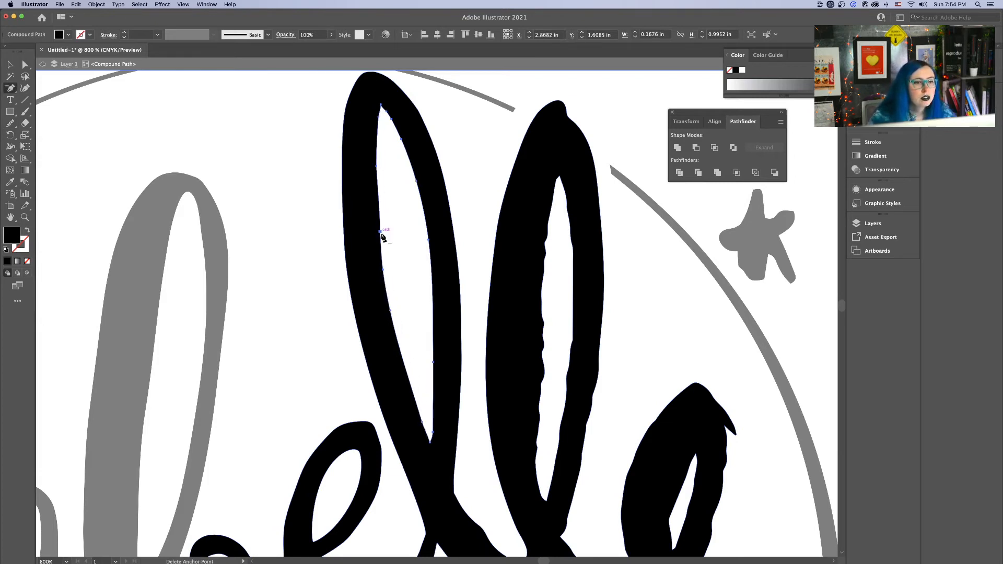
click(25, 65)
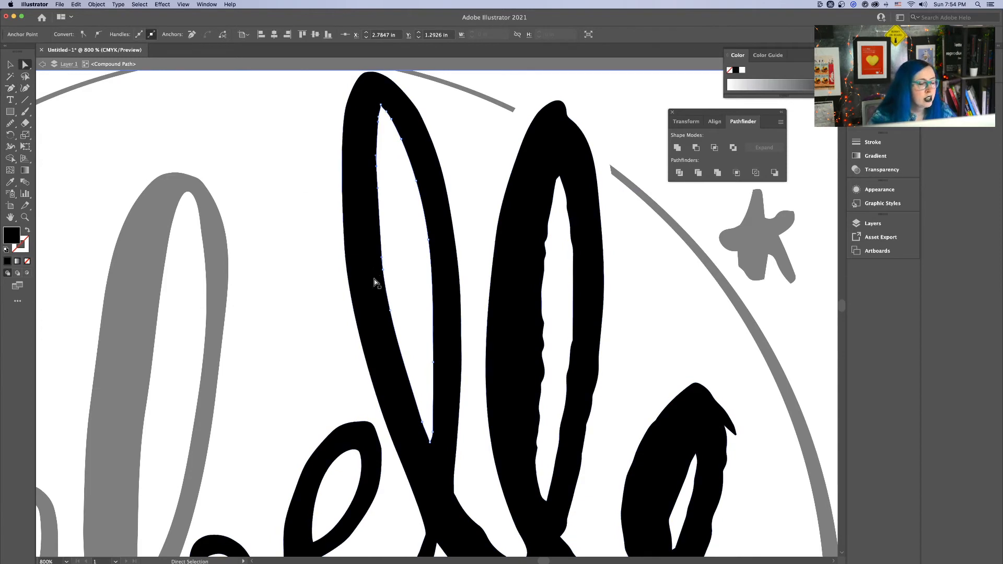
drag(383, 259, 377, 240)
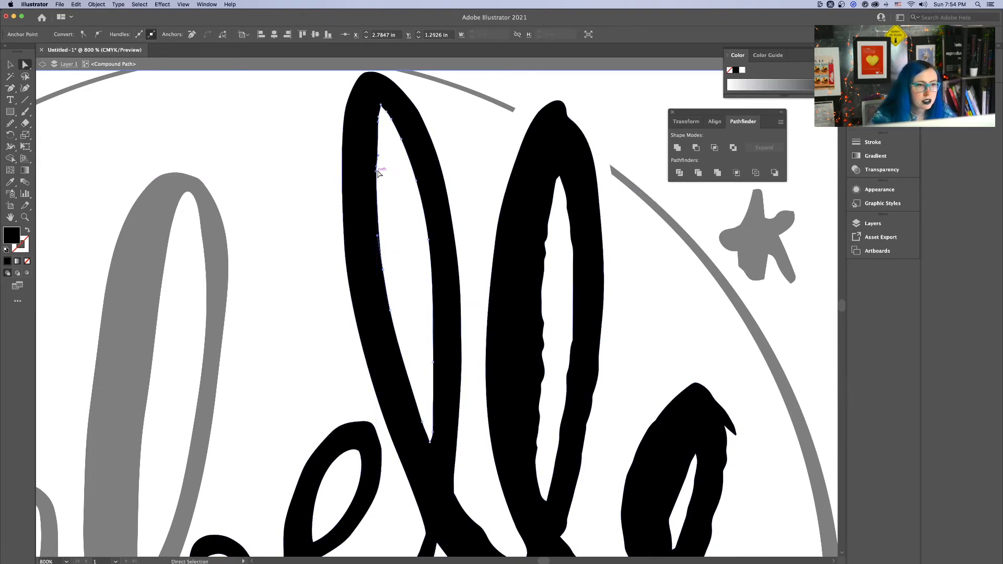
drag(376, 166, 374, 134)
click(457, 129)
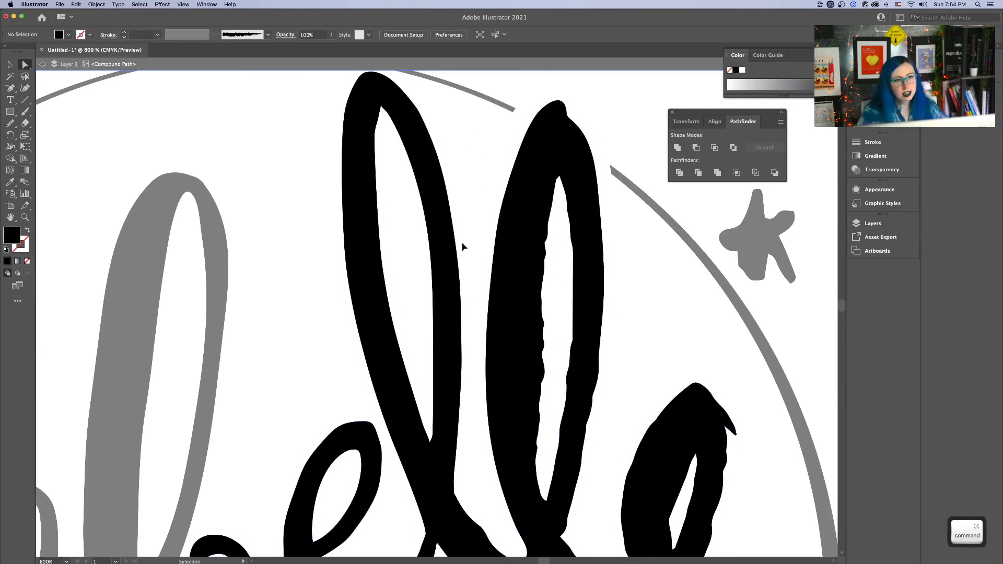
Leave isolation mode and view the whole logo at 200%
key(super+minus)
key(super+minus)
key(super+minus)
key(super+minus)
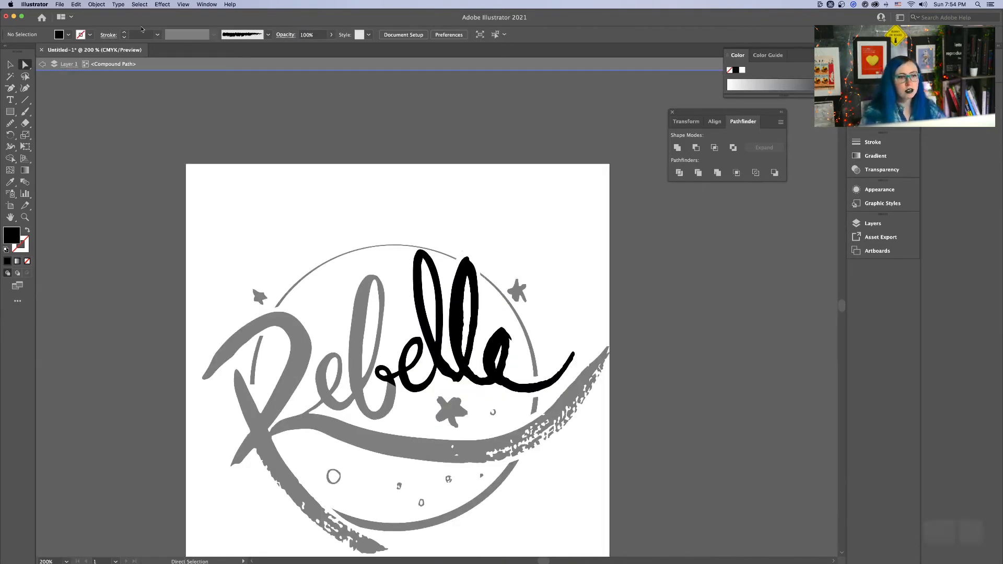
click(42, 65)
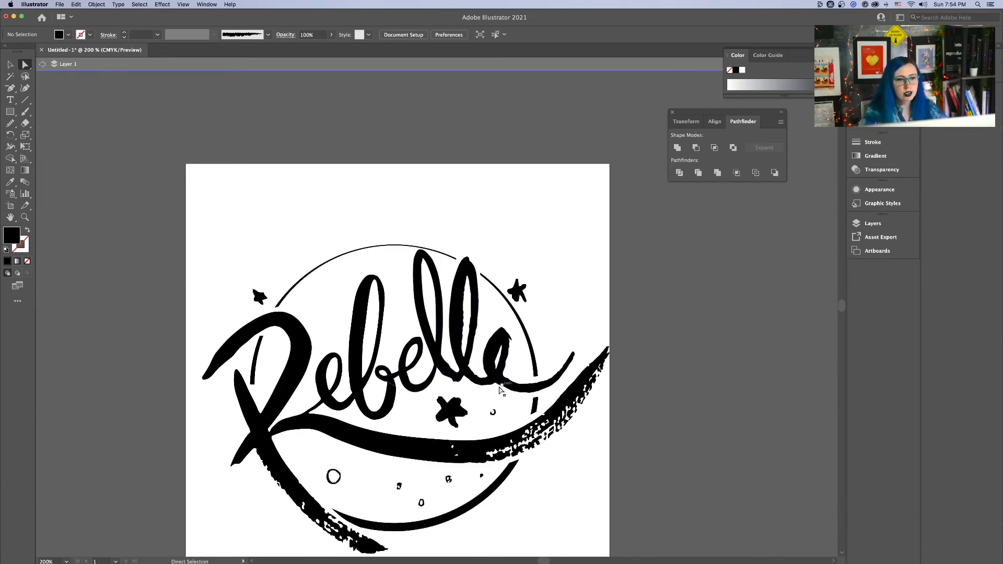
key(space)
drag(500, 389, 533, 285)
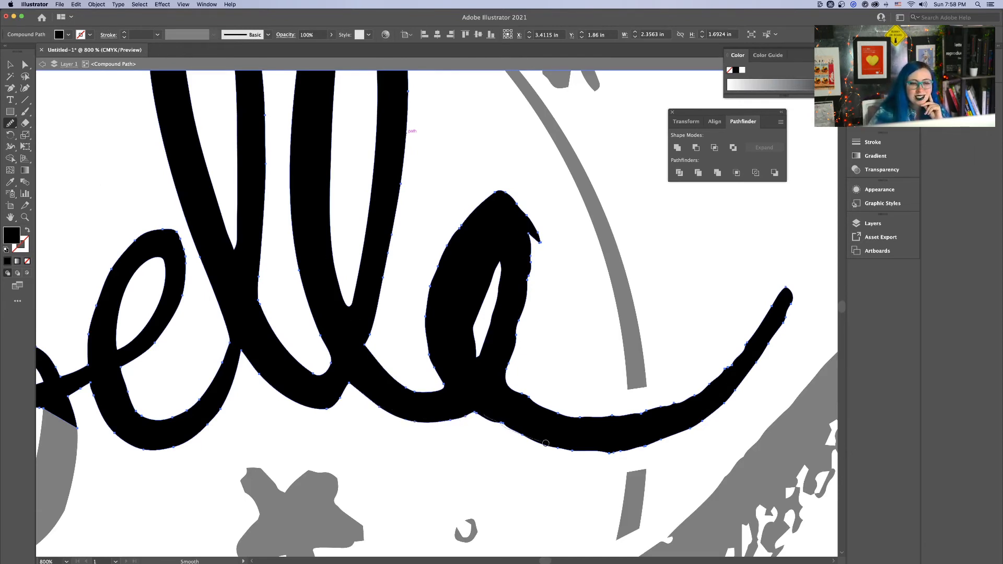
Smooth the underside of the final e's long tail with the Smooth tool
drag(620, 451, 654, 444)
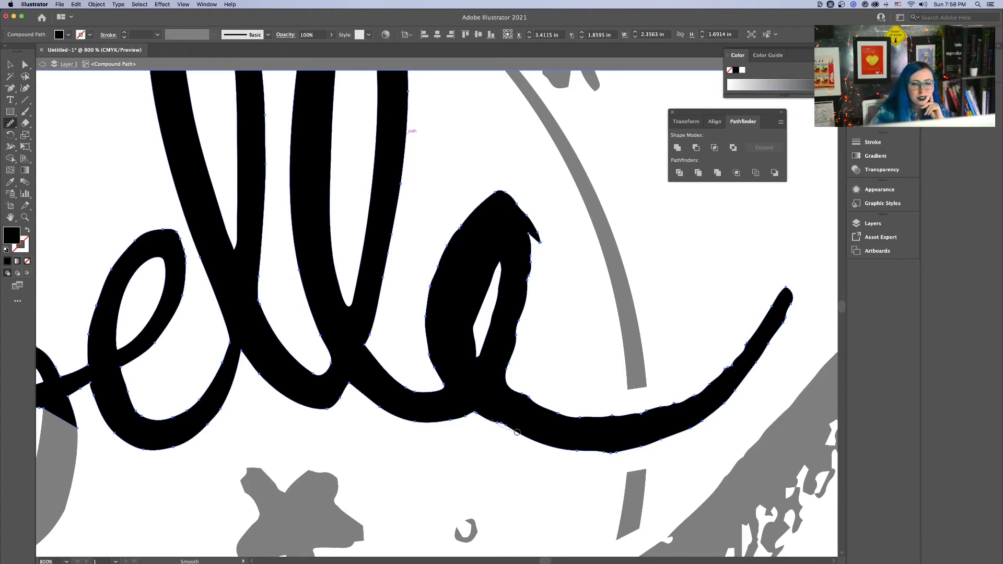
drag(517, 432, 630, 454)
drag(547, 440, 539, 421)
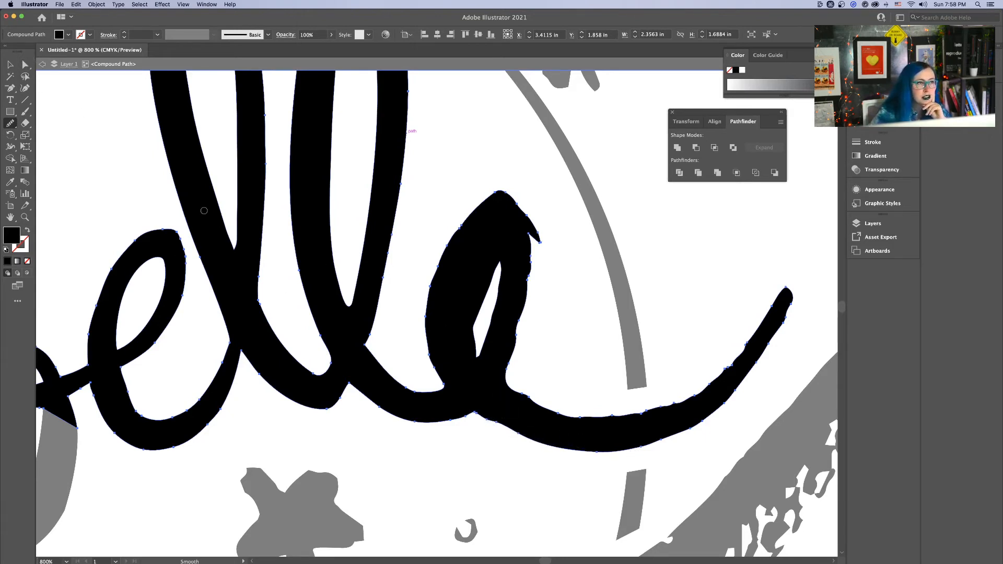
mouse_move(558, 442)
mouse_down()
mouse_move(554, 429)
mouse_move(356, 421)
mouse_move(448, 430)
mouse_up()
Smooth the bumps along the upper edge of the final e's rising tail with the Smooth tool
key(space)
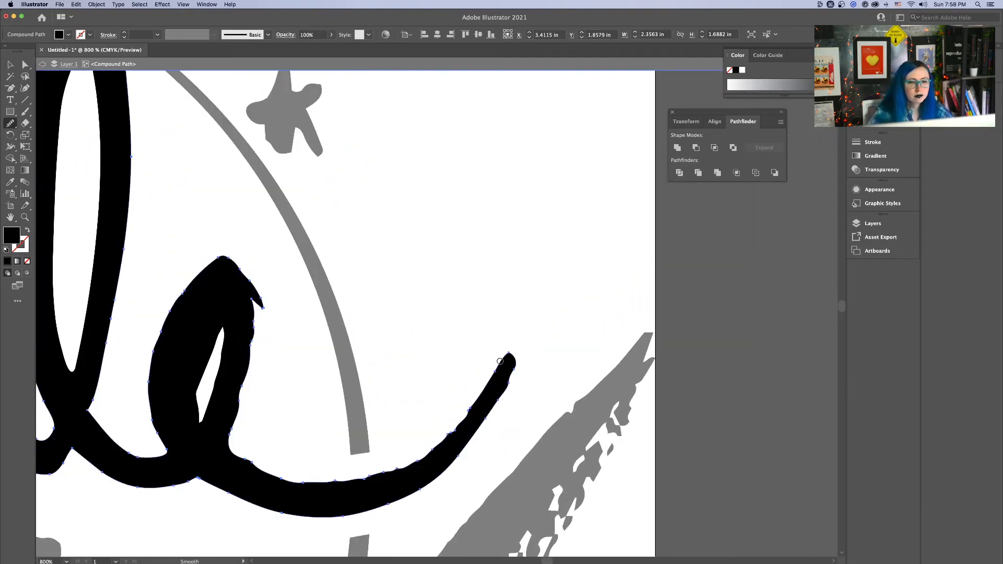
drag(386, 478, 385, 478)
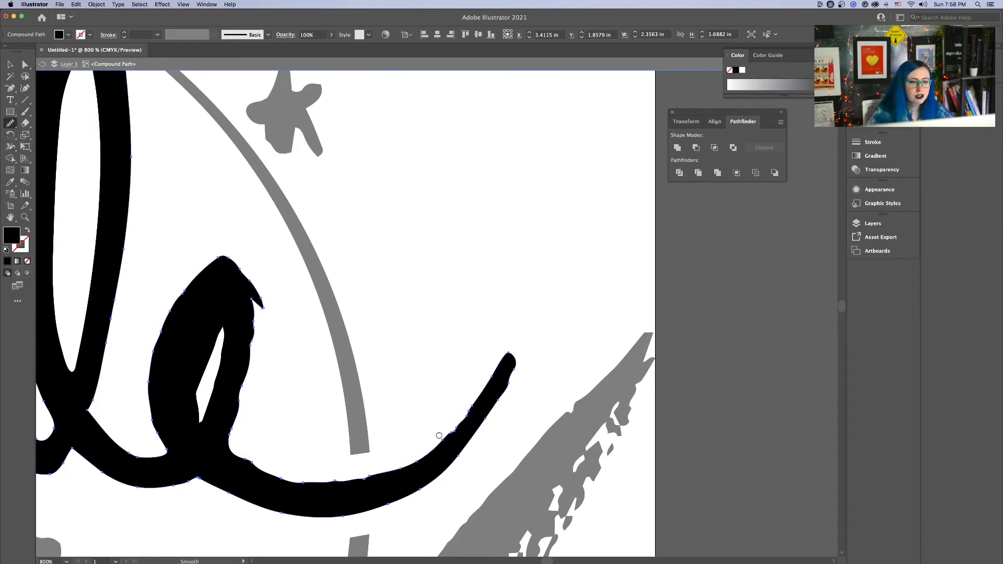
key(alt)
drag(420, 458, 419, 459)
key(space)
drag(485, 421, 585, 361)
drag(514, 392, 454, 396)
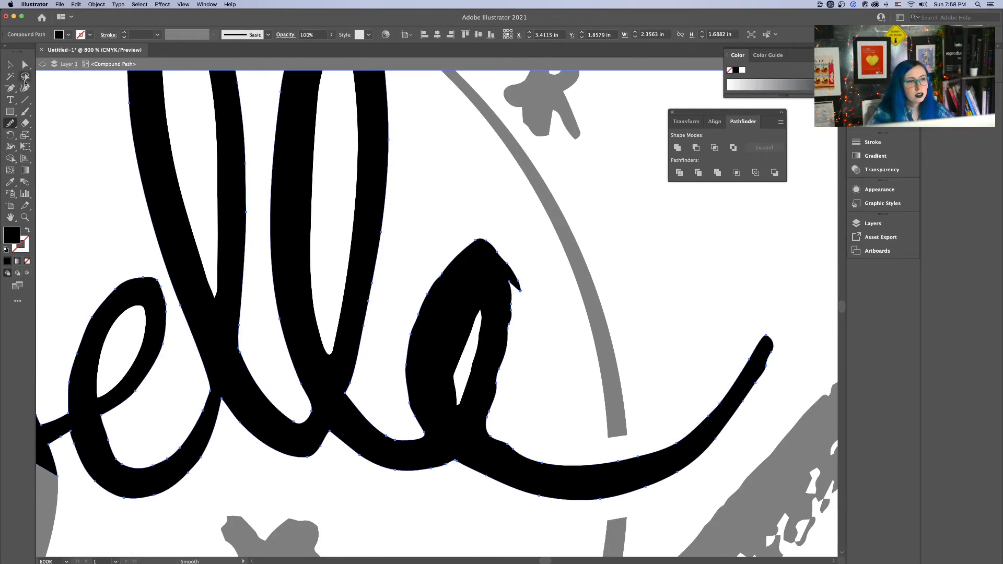
Pull the anchor point where the final e's loop meets its tail inward and delete the surplus anchor points beside it
click(25, 65)
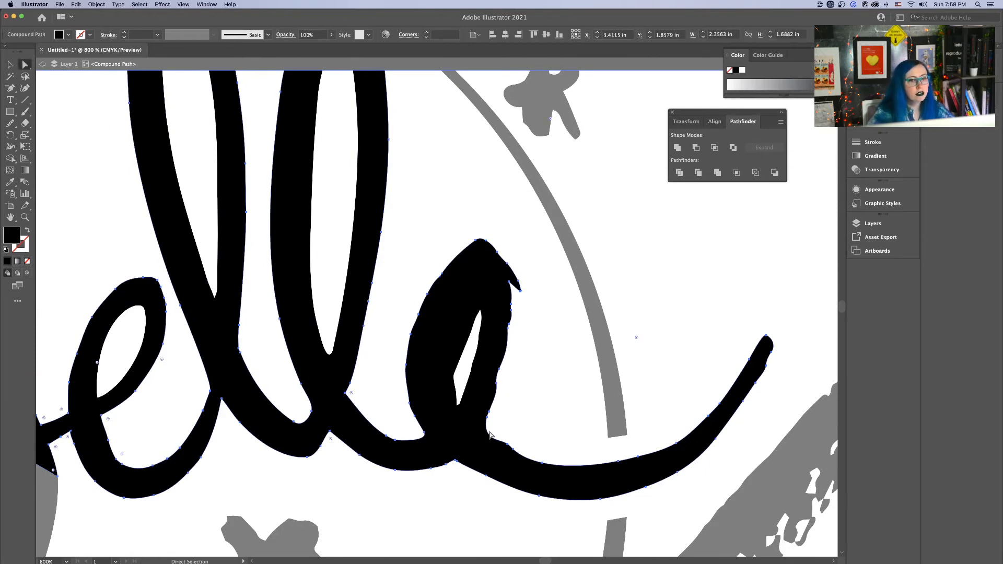
drag(490, 435, 485, 433)
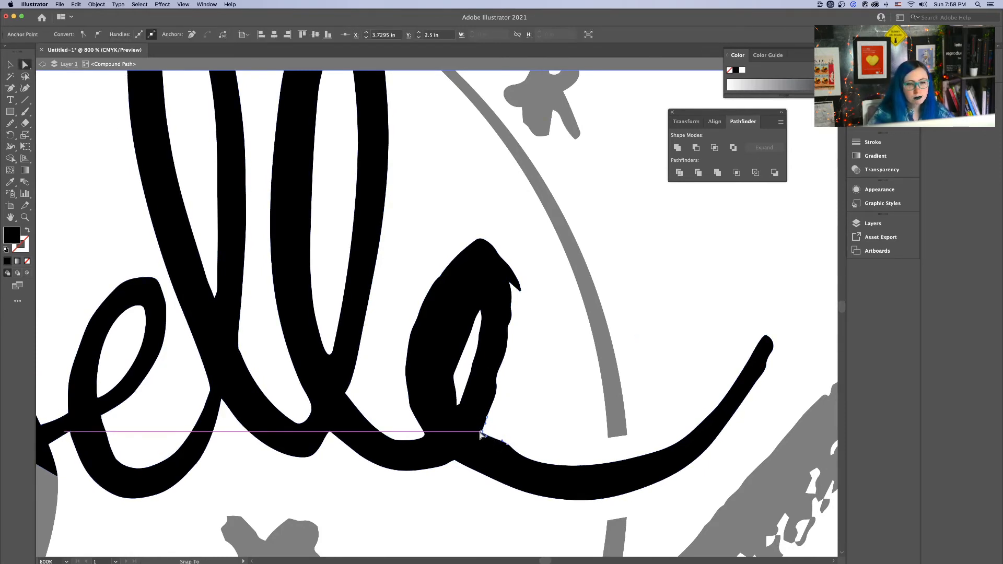
click(483, 432)
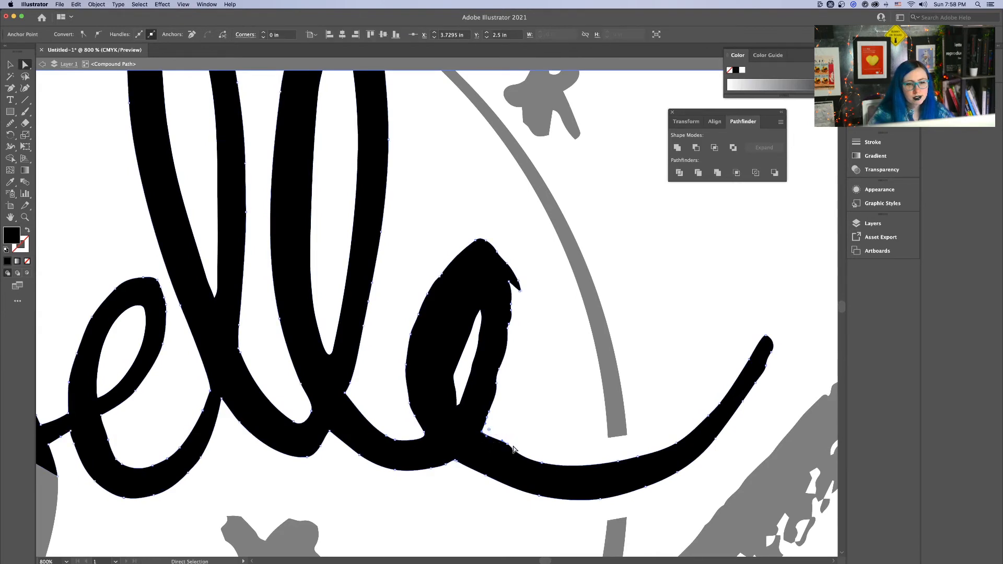
click(12, 90)
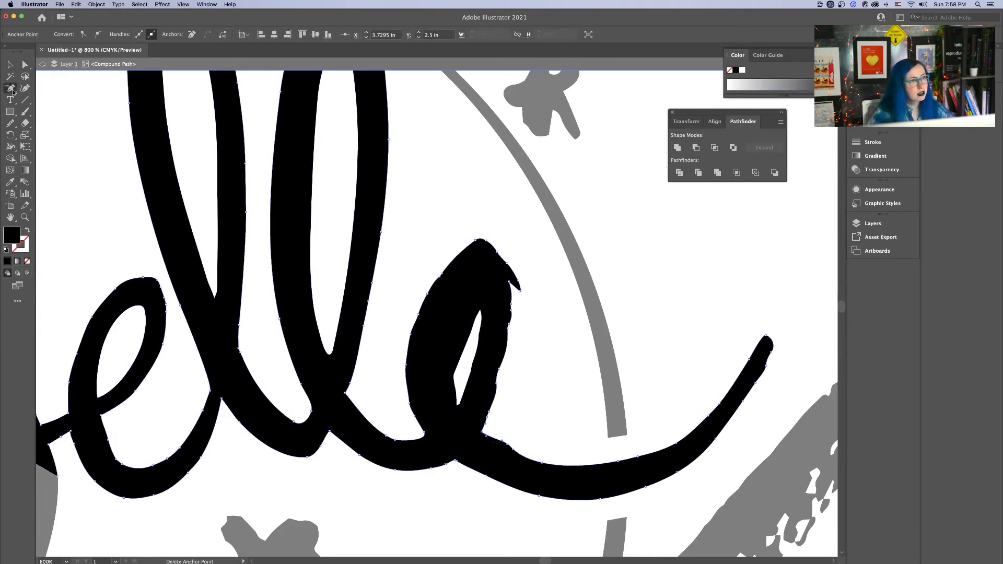
click(507, 444)
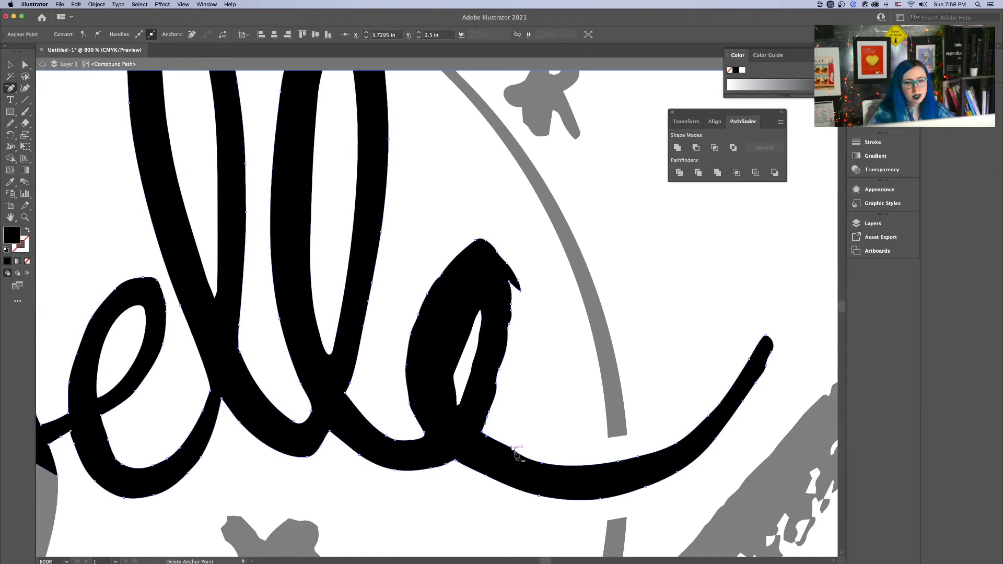
click(513, 449)
click(26, 67)
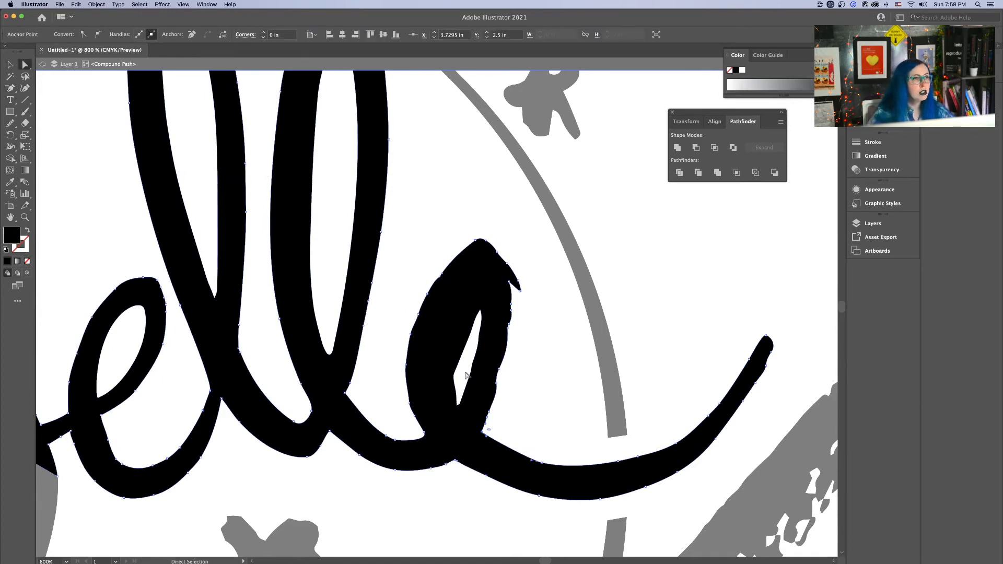
Undo the accidental shift of the lettering outline
key(super+z)
key(super+z)
key(super+z)
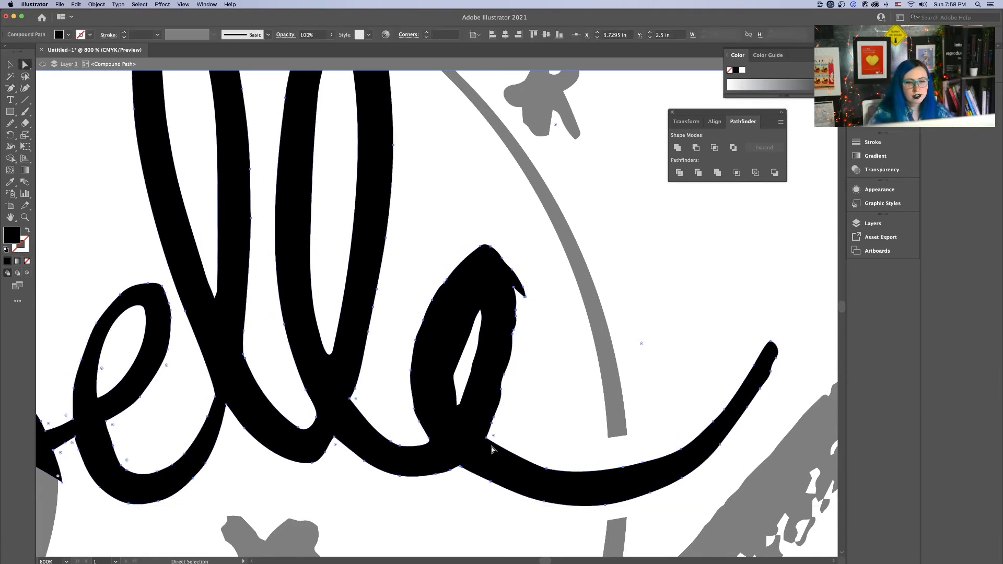
Curve the start of the final e's upper tail edge by adjusting the handles at its junction with the loop
click(487, 437)
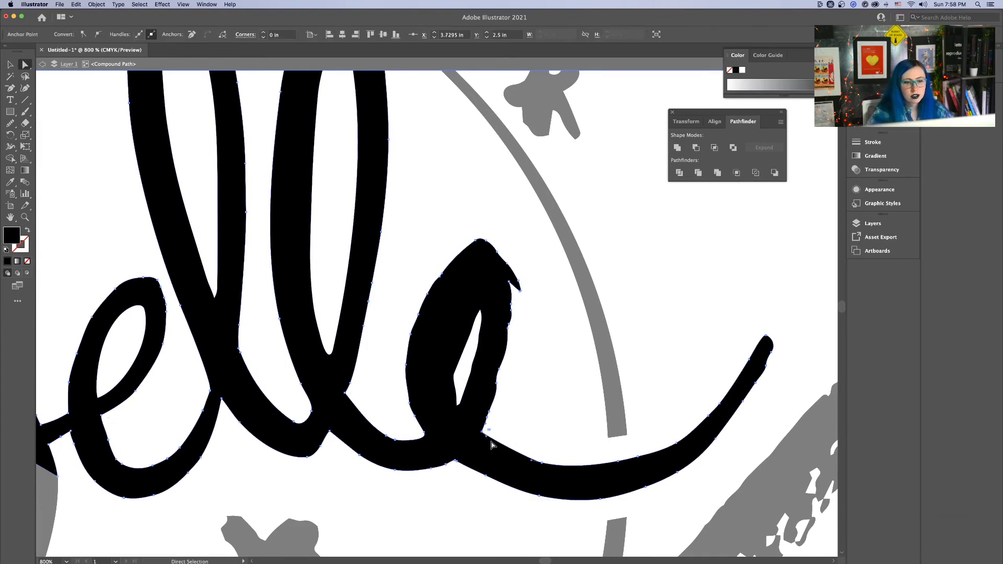
drag(486, 437, 528, 463)
click(612, 417)
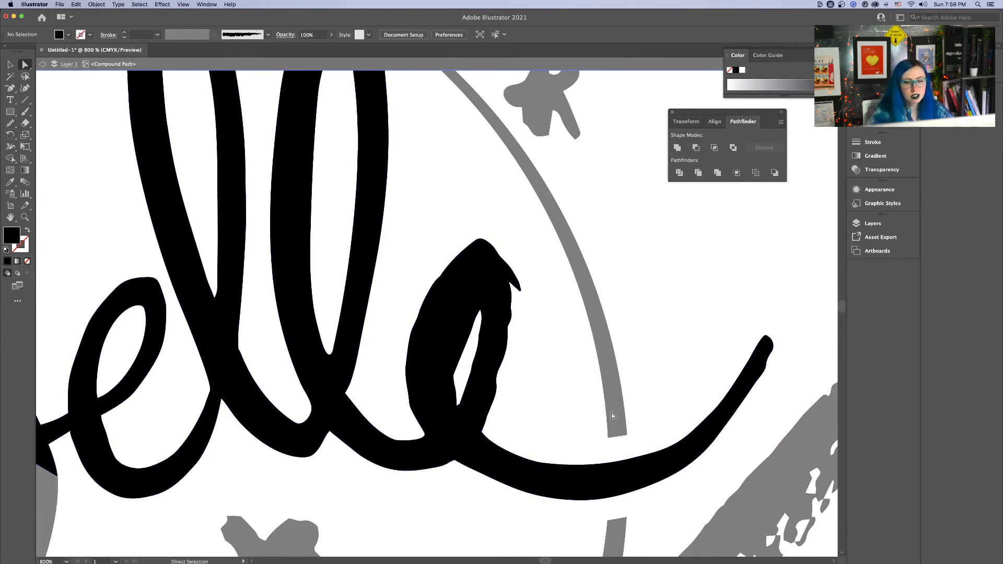
Lower the anchor point at the dip of the final e's upper tail edge and extend its handle into a smooth arc
click(615, 468)
drag(616, 468, 563, 469)
click(568, 472)
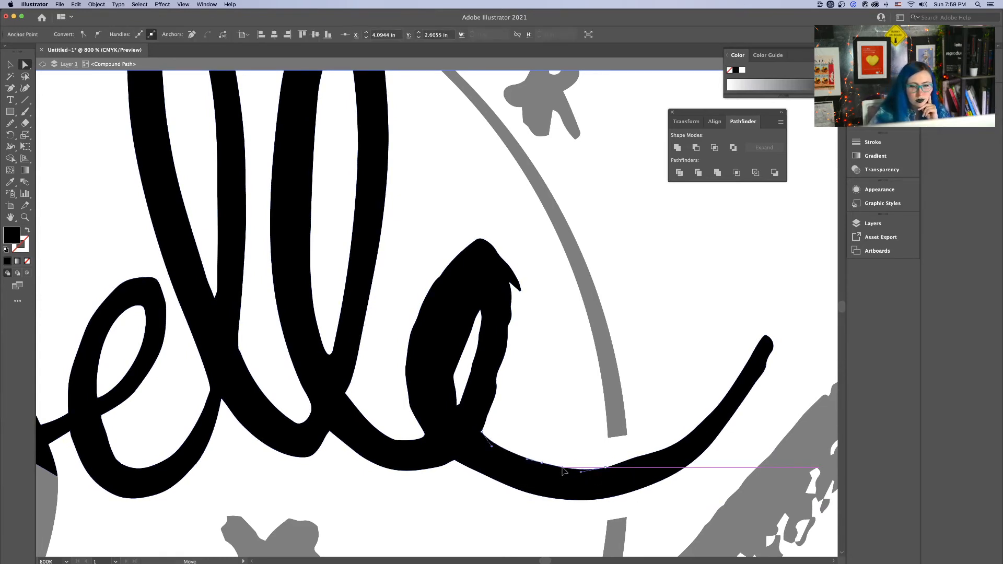
Delete the surplus anchor point where the final e's upper tail edge starts rising and even out the neighbouring curve
click(638, 456)
click(10, 88)
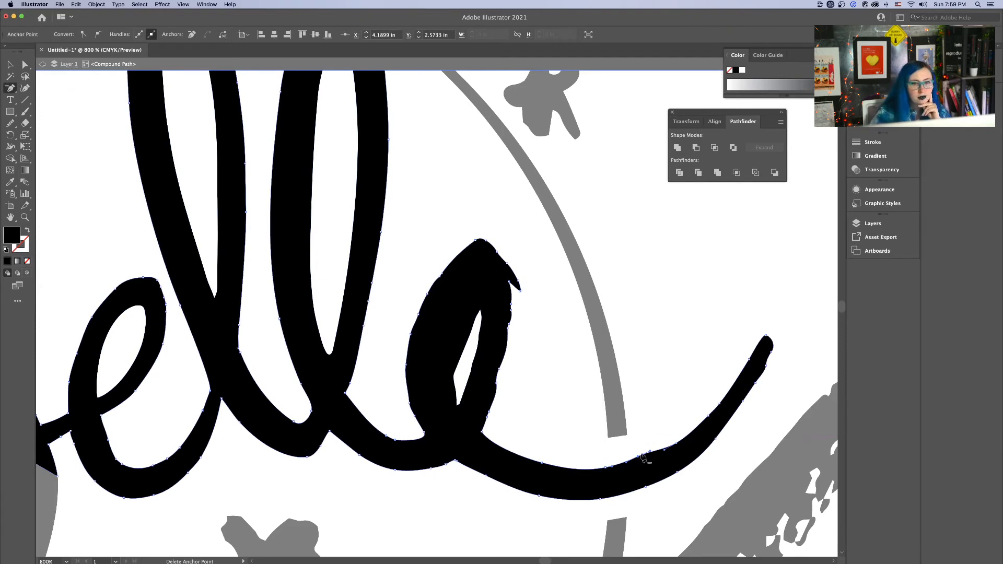
click(640, 456)
click(25, 64)
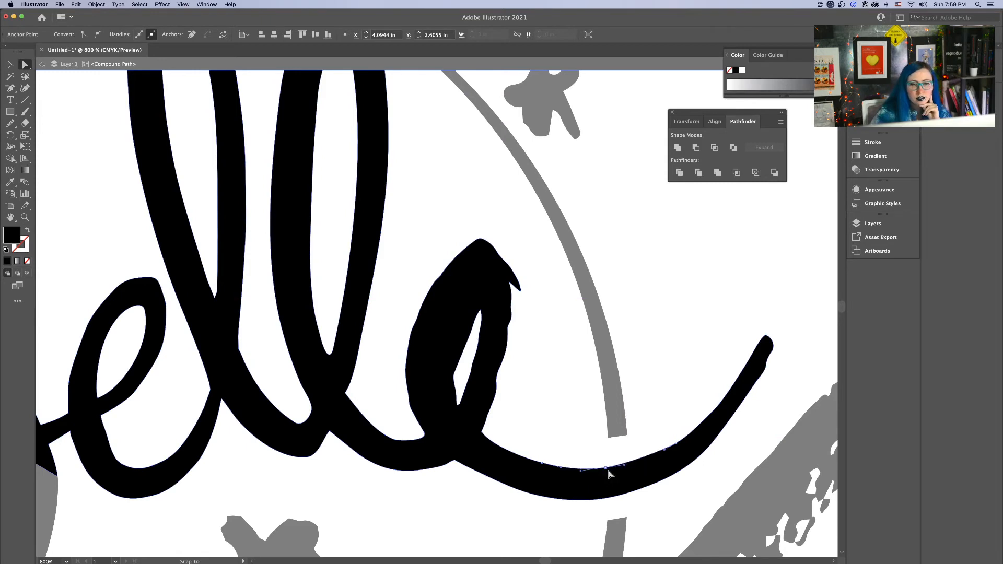
drag(677, 444, 678, 443)
click(611, 389)
Smooth the outer left and right edges of the final e's loop with the Smooth tool
key(space)
drag(524, 292, 597, 282)
click(499, 290)
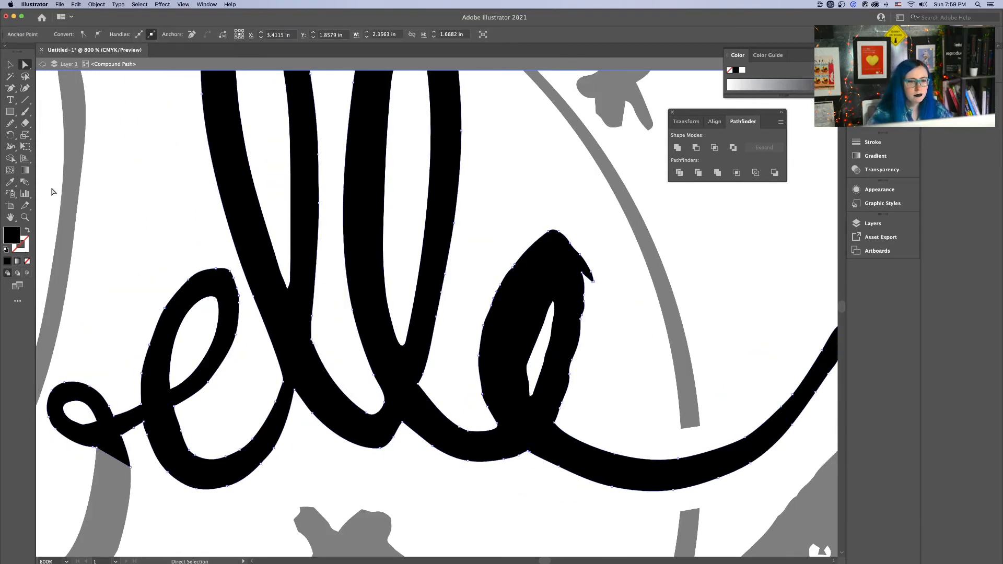
click(9, 123)
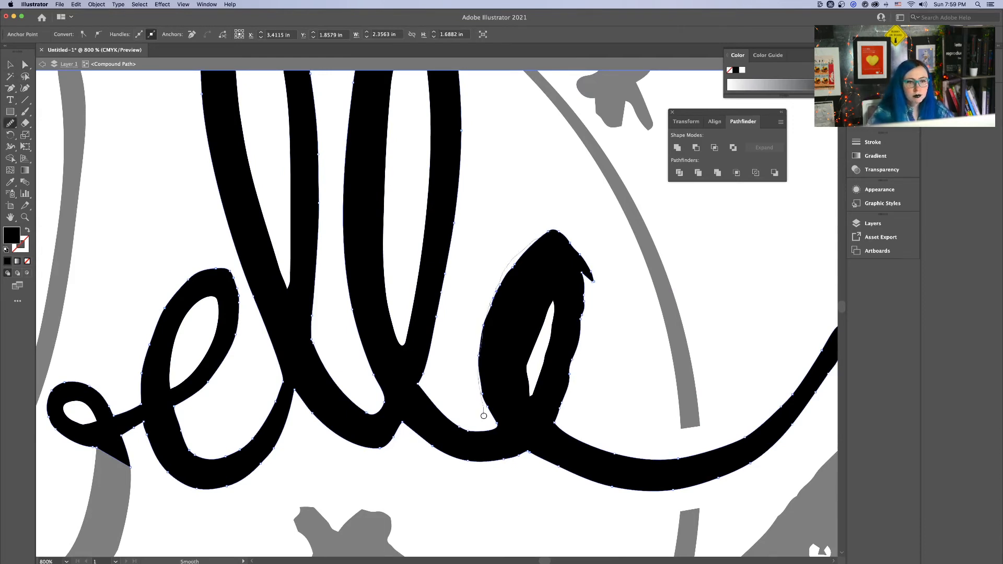
drag(484, 415, 490, 423)
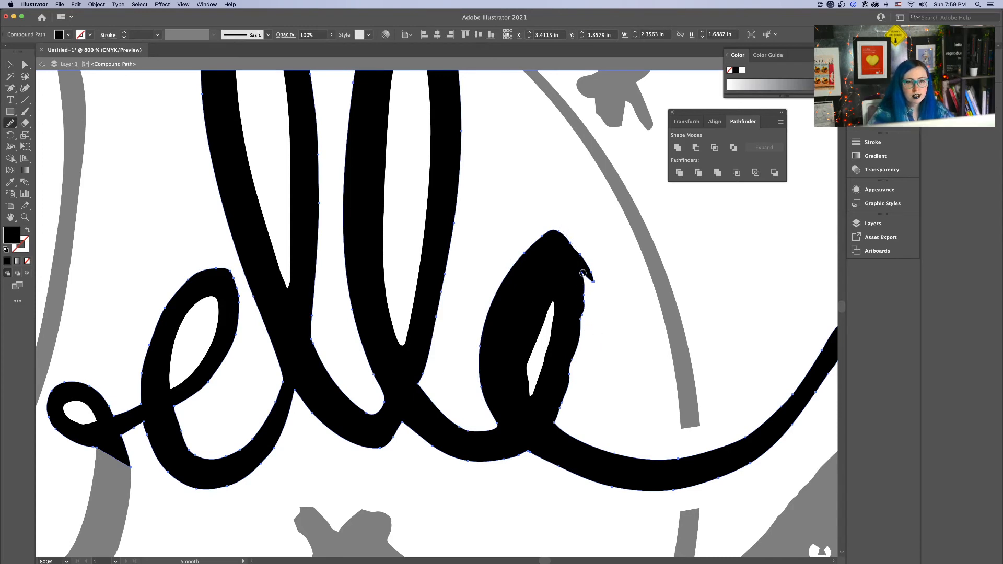
mouse_move(553, 417)
mouse_down()
mouse_move(582, 339)
mouse_move(566, 400)
mouse_up()
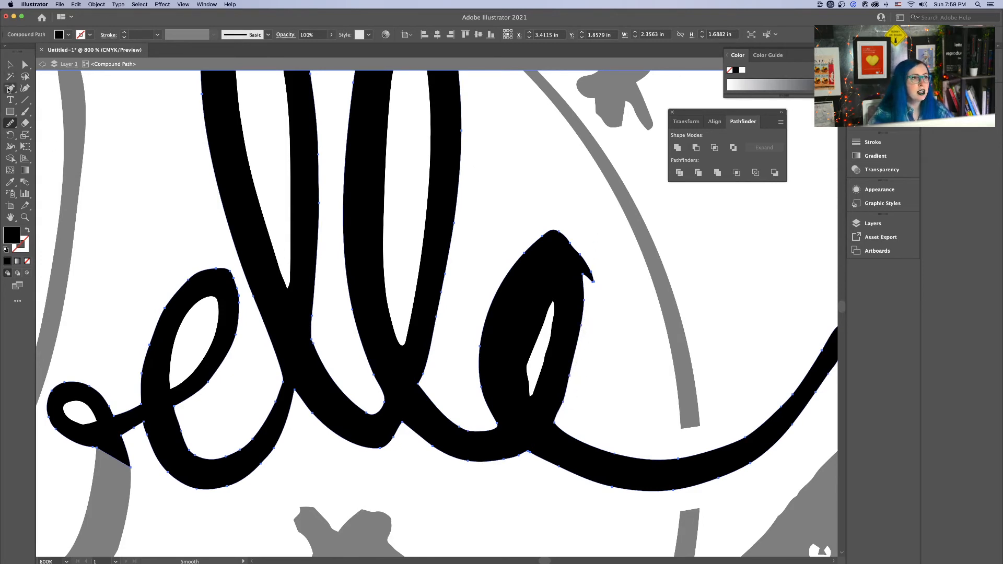
click(25, 64)
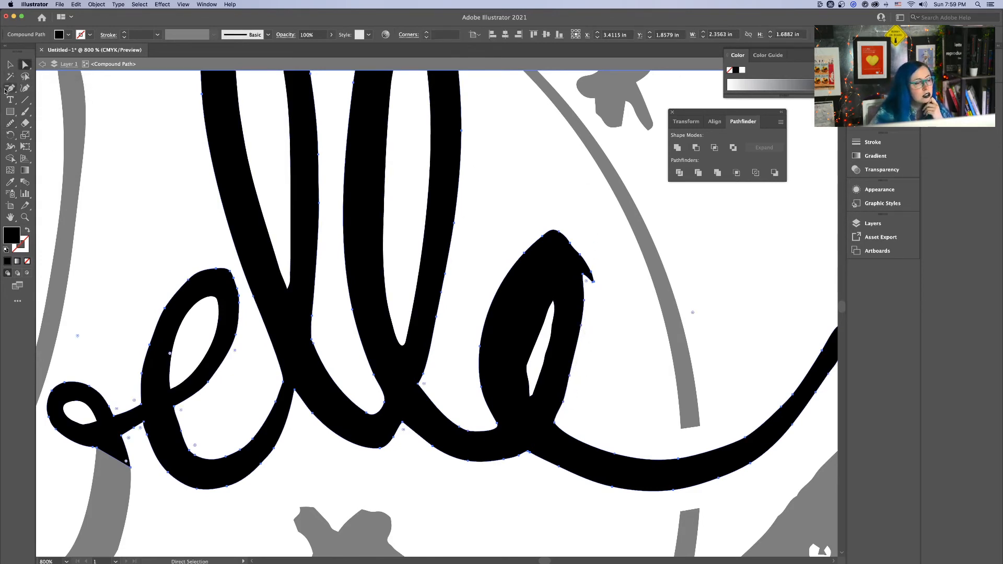
Delete the anchor points forming the spike beside the final e's peak and extend the remaining point's handle into a smooth right shoulder
key(minus)
click(599, 284)
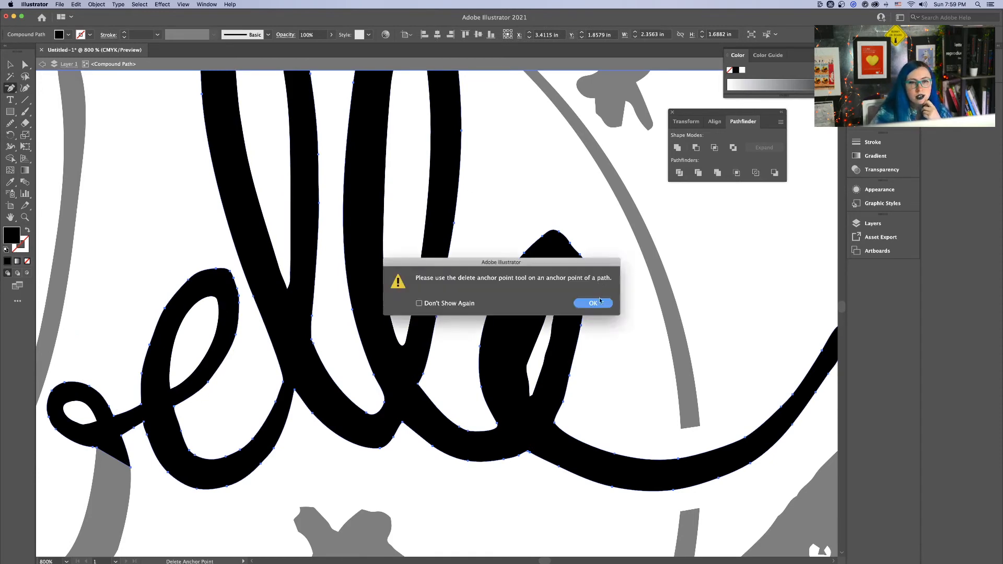
click(594, 303)
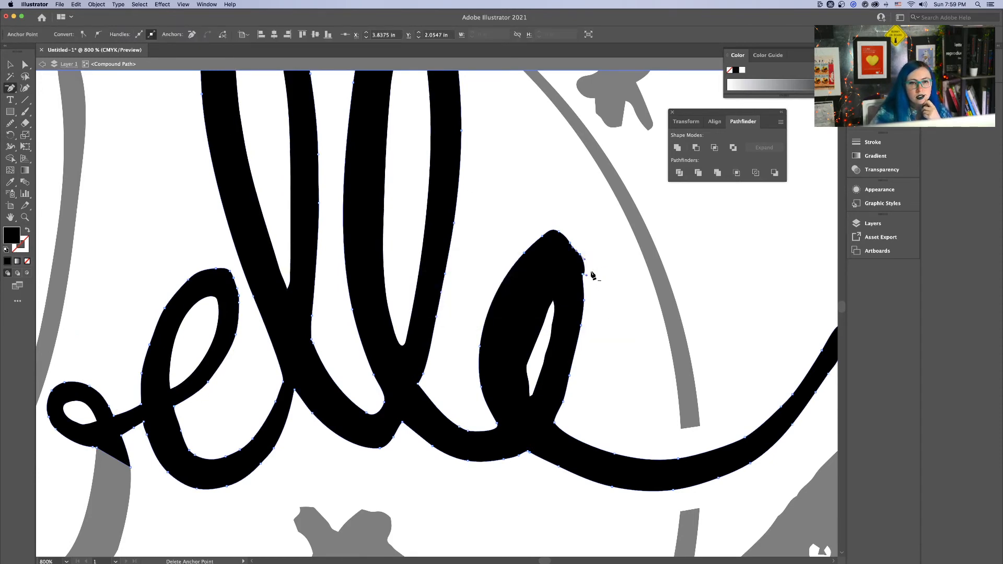
click(580, 255)
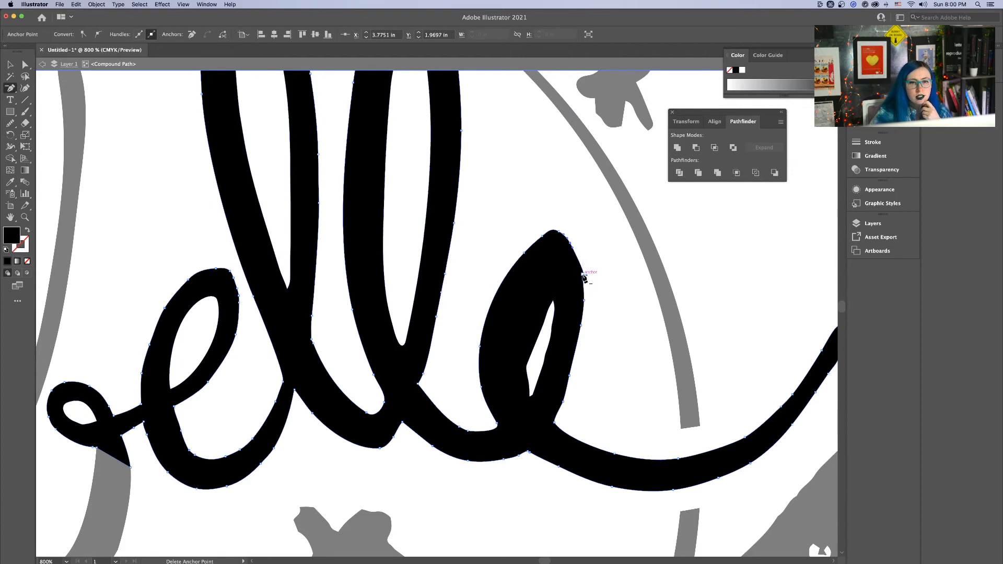
click(583, 275)
key(super+equal)
key(super+equal)
key(super+equal)
key(super+equal)
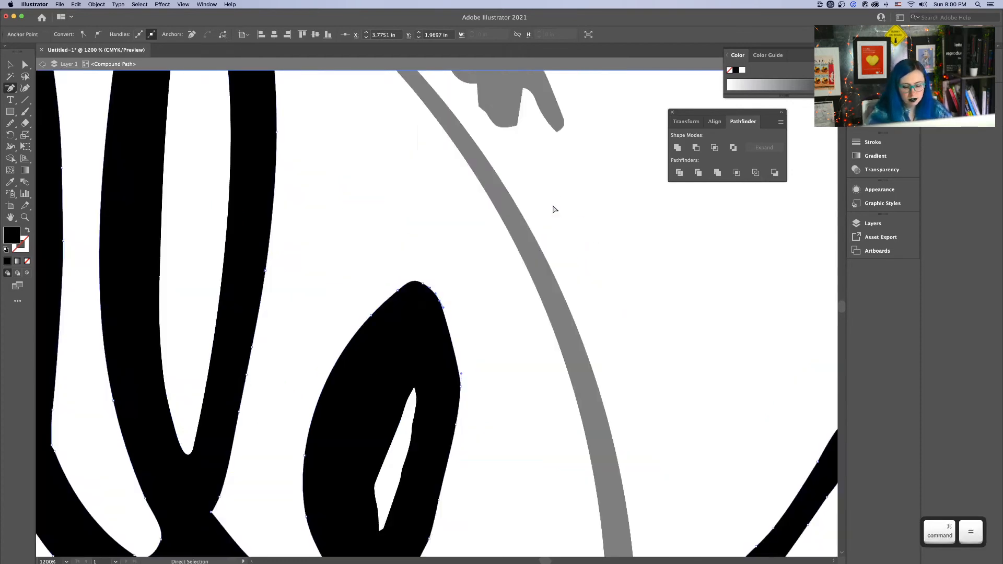
click(24, 64)
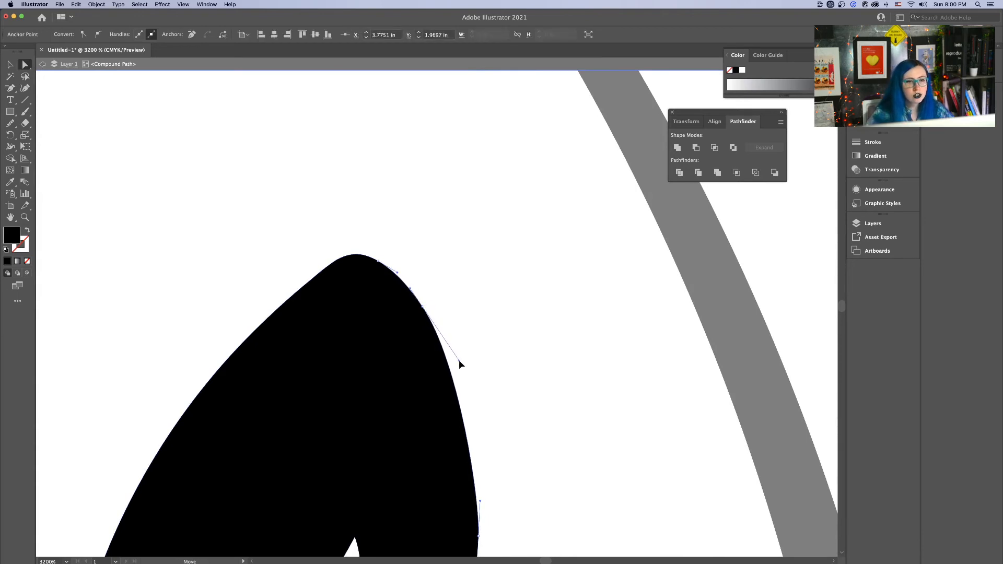
Shift the lowest anchor point on the final e's outer right edge down and inward, and adjust the handle above it toward the tail junction
key(space)
drag(531, 526, 496, 262)
key(space)
drag(517, 385, 544, 265)
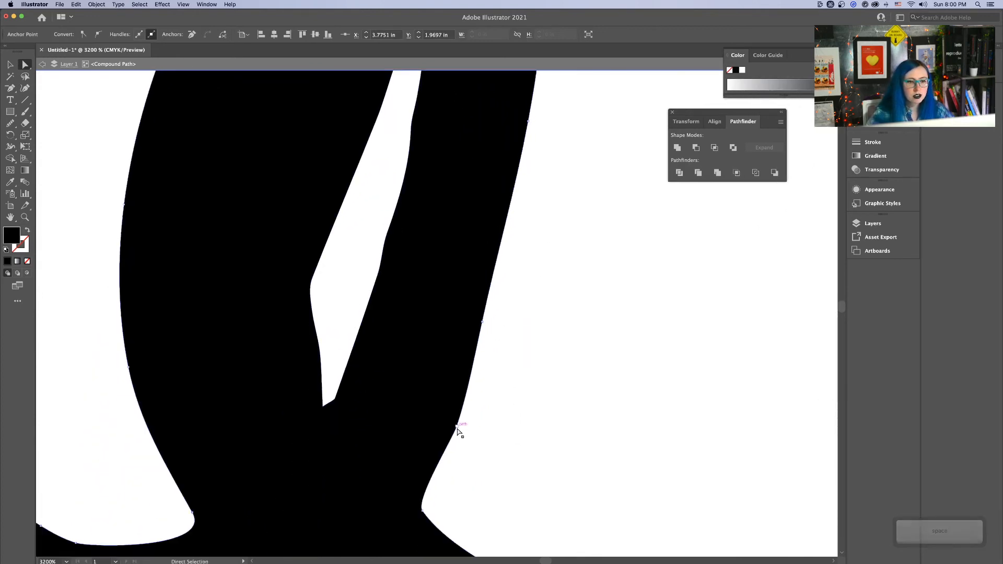
drag(457, 426, 430, 453)
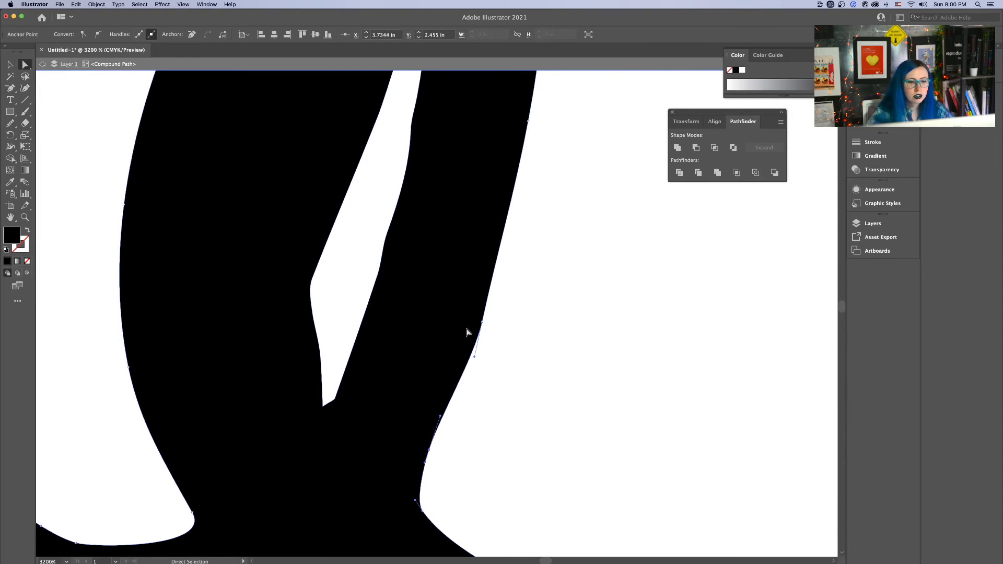
drag(475, 357, 469, 361)
Raise the anchor point on the upper left outer edge of the final e's loop to round out its top
click(403, 247)
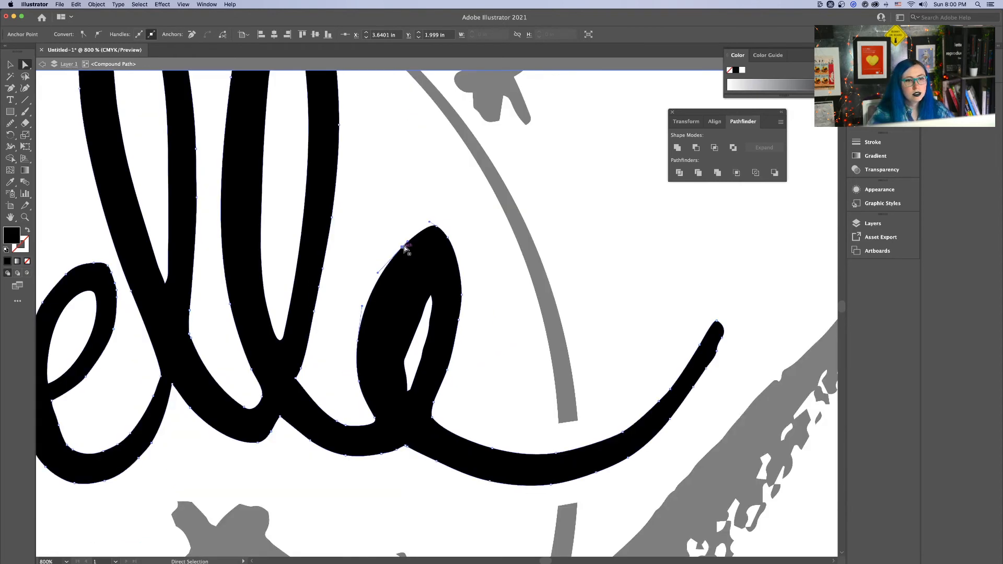
drag(405, 249, 408, 237)
click(646, 234)
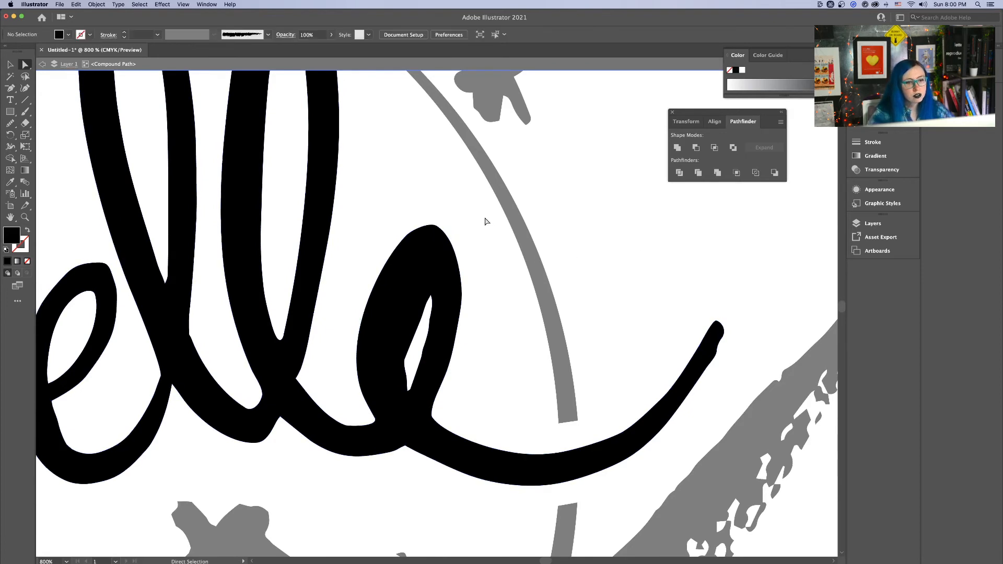
Draw a wider, curved, closed counter shape inside the final e's loop with the Pen tool, using a white fill and no stroke
click(431, 299)
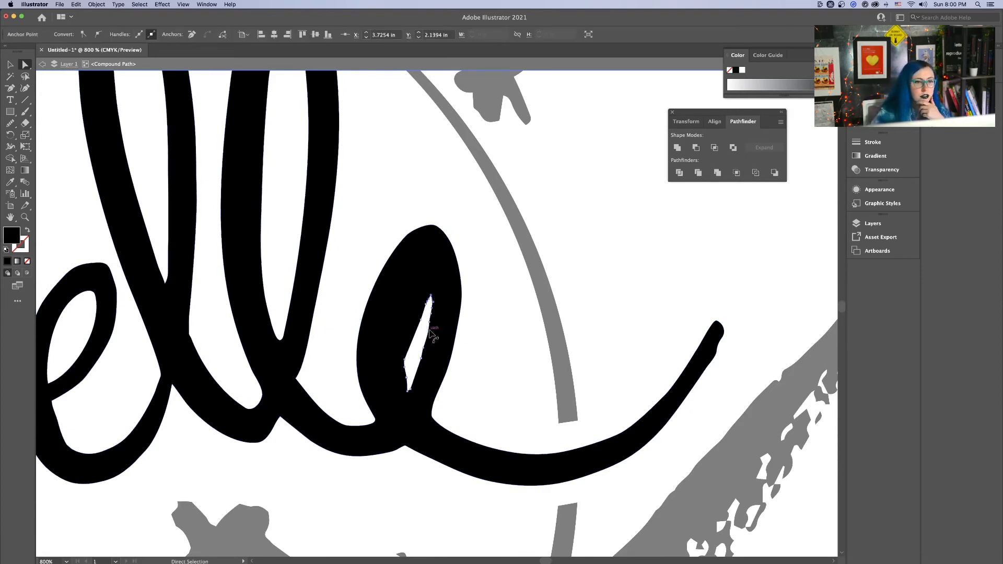
click(600, 225)
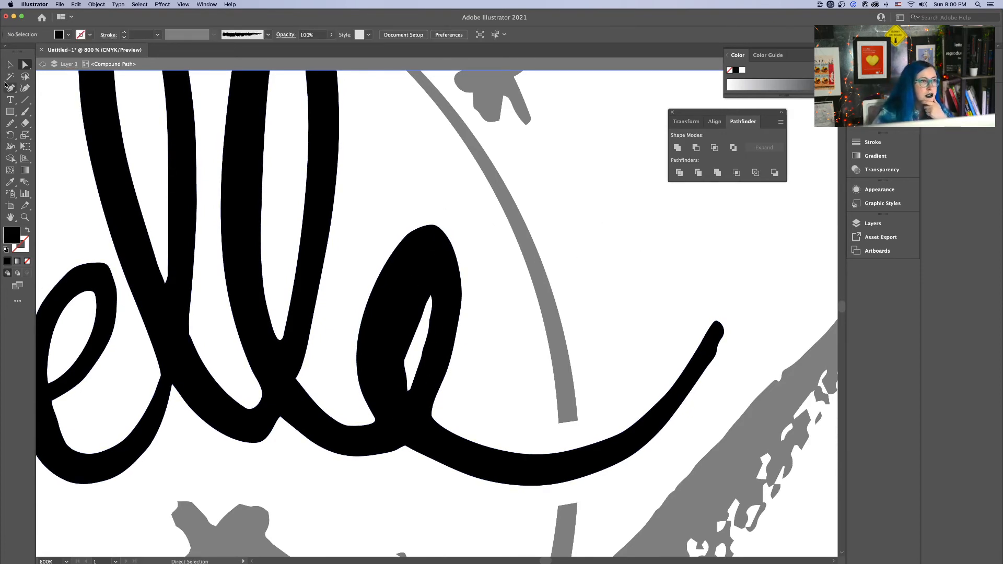
drag(10, 88, 53, 86)
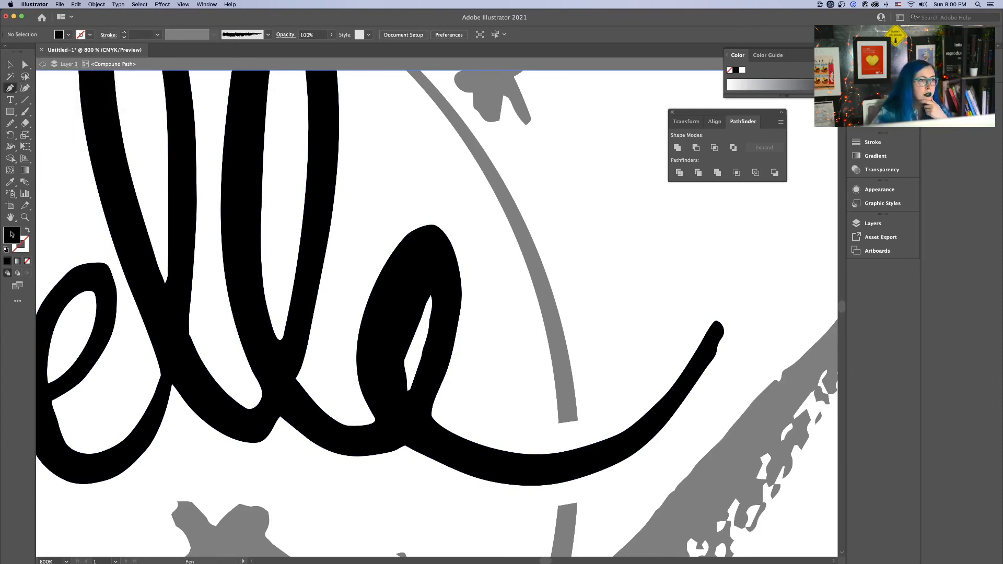
click(6, 250)
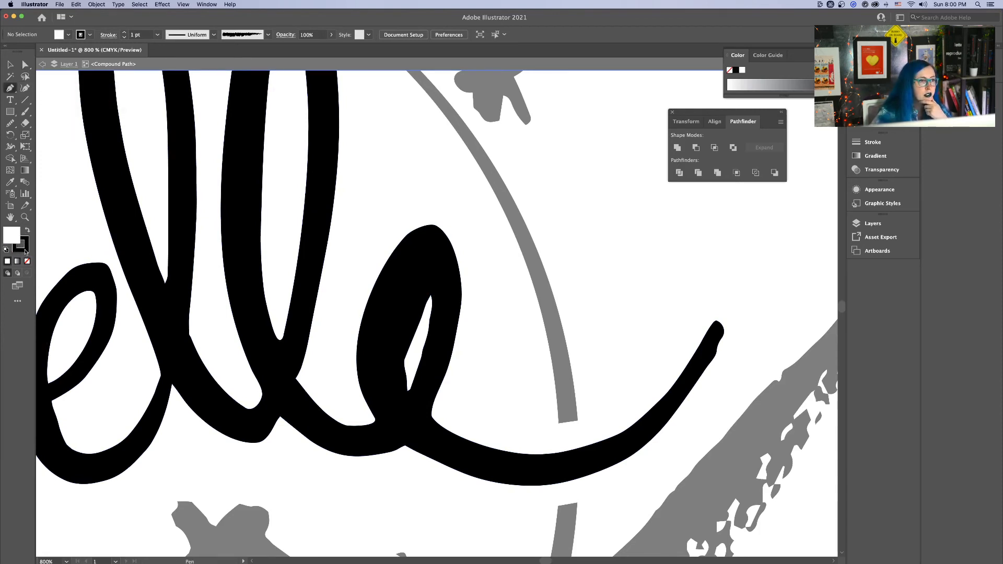
click(27, 261)
click(10, 232)
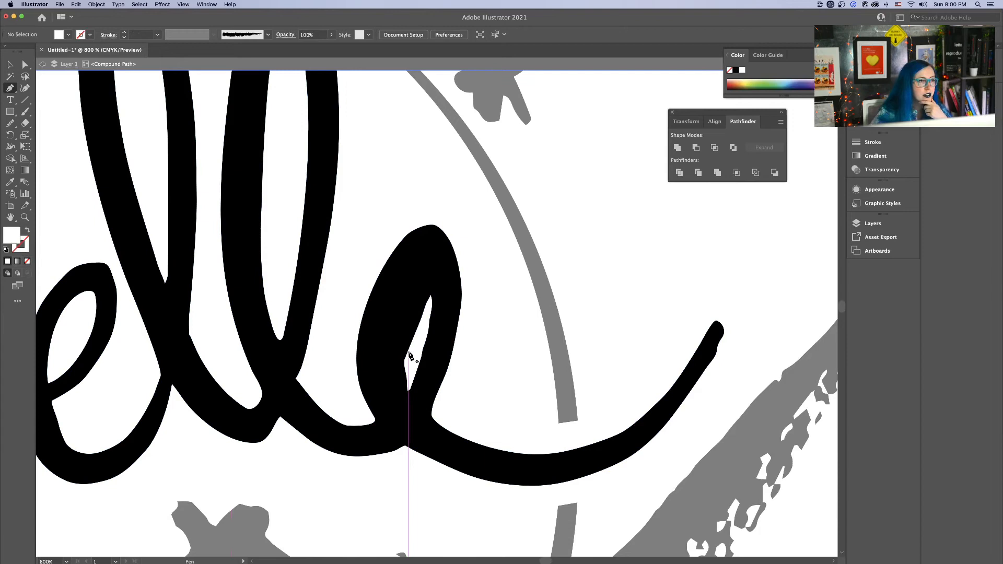
click(406, 396)
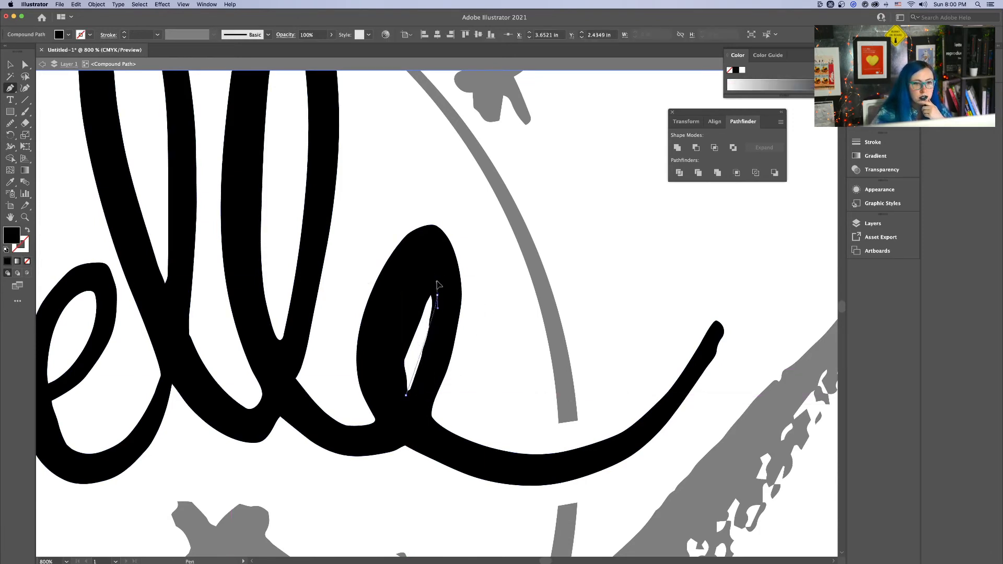
drag(437, 295, 436, 242)
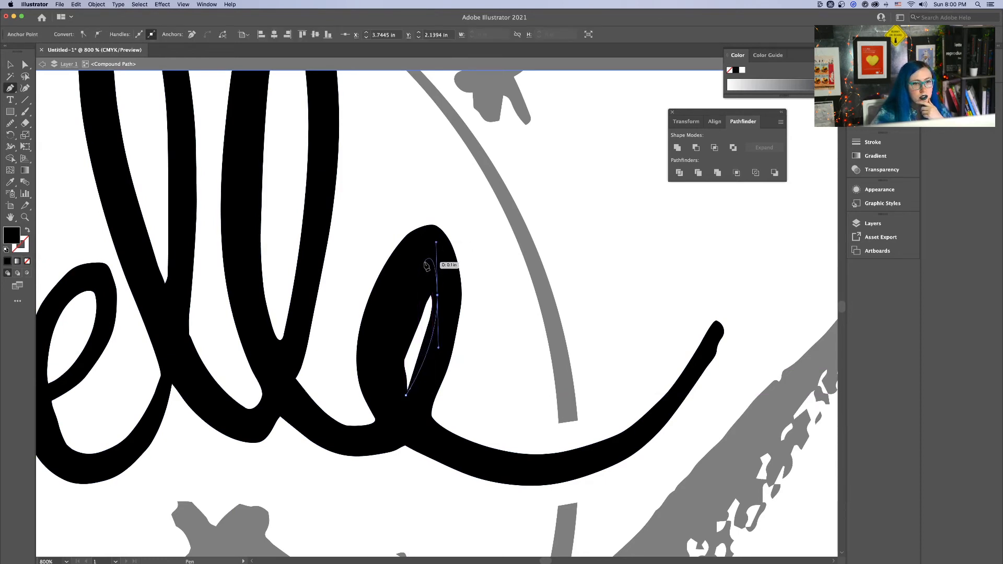
click(425, 262)
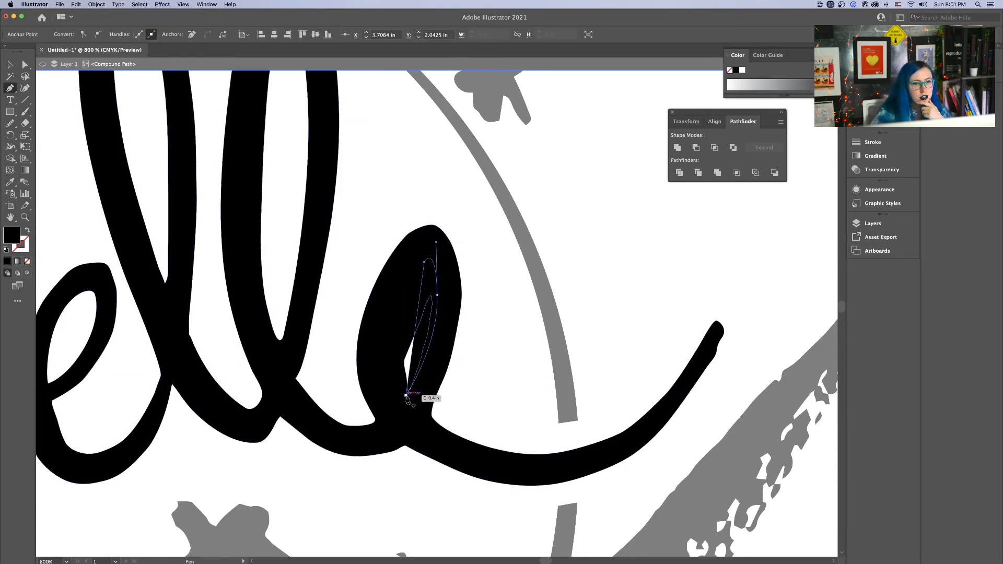
drag(406, 396, 440, 490)
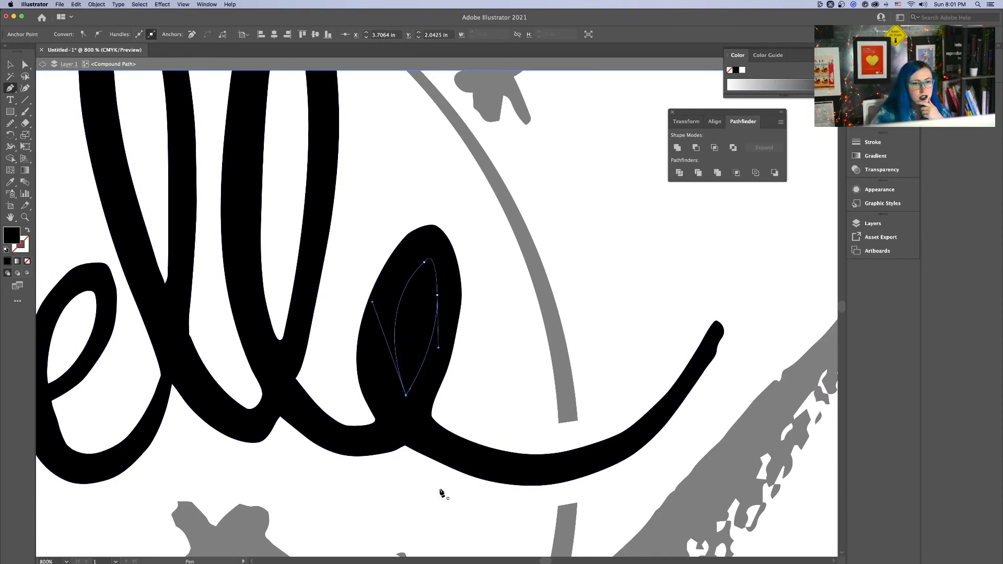
double_click(14, 240)
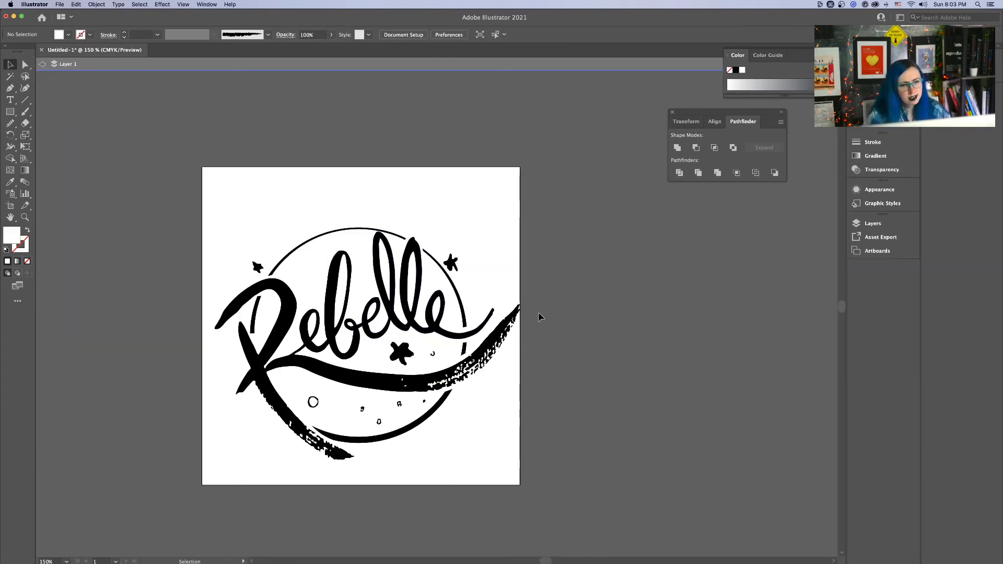
Delete the surplus anchor point on the lower left outer edge of the final e's loop and nudge the point above it upward
key(super+equal)
key(super+equal)
key(super+equal)
key(super+equal)
key(super+equal)
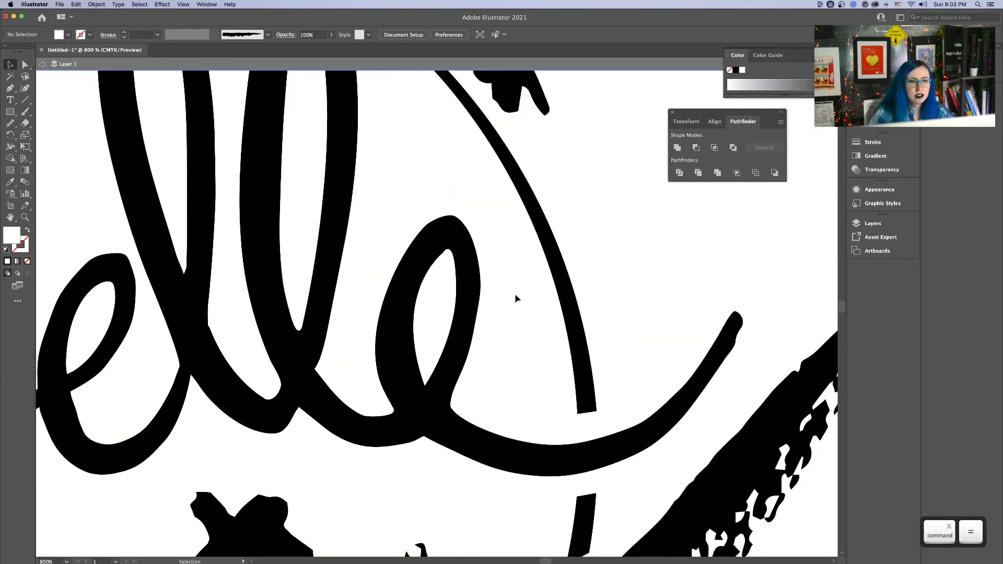
click(384, 338)
click(27, 66)
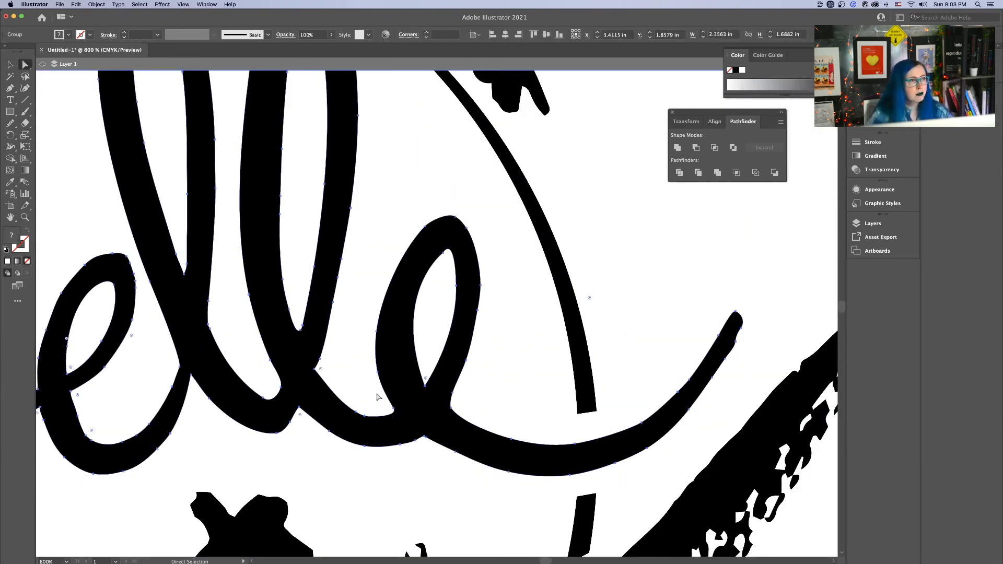
click(380, 373)
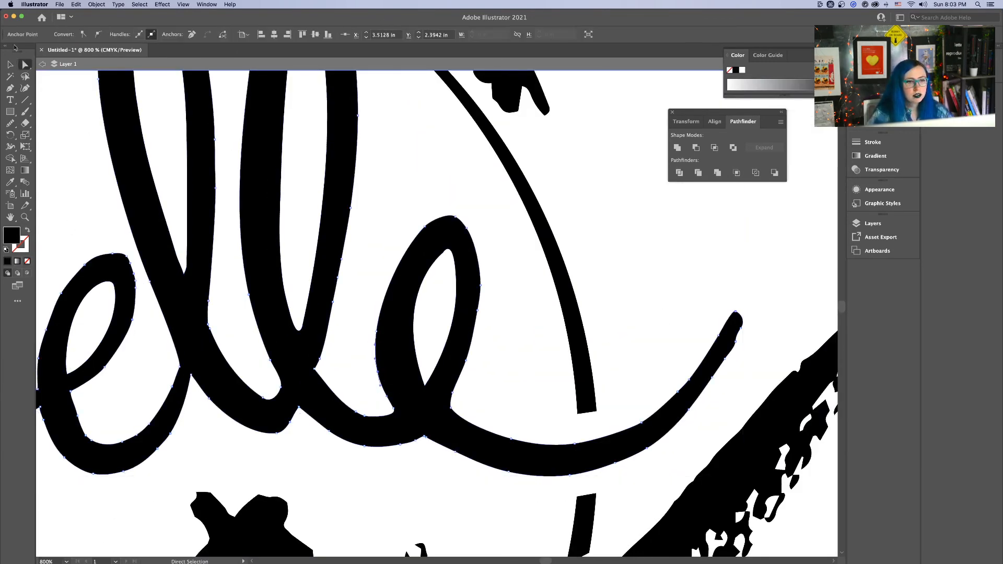
drag(11, 91, 39, 112)
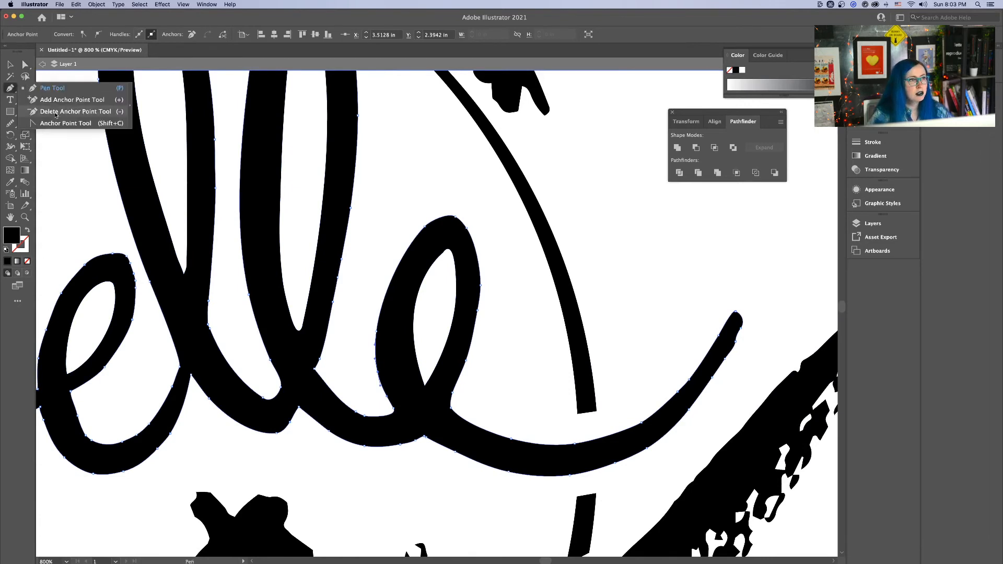
drag(378, 323, 377, 313)
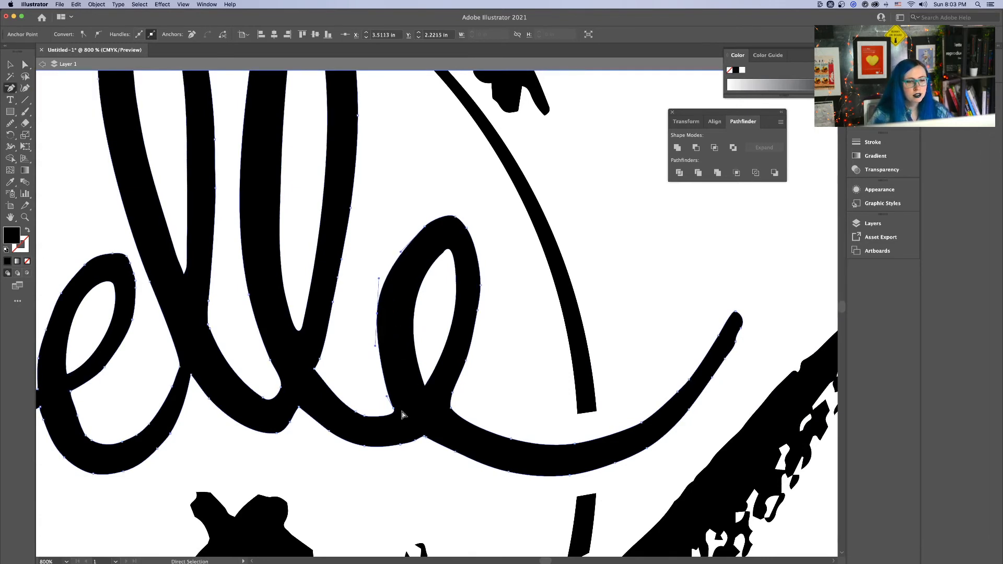
Move the final e's left junction point inward and shift the upper left anchor slightly outward to even out the left stroke
drag(395, 412, 406, 406)
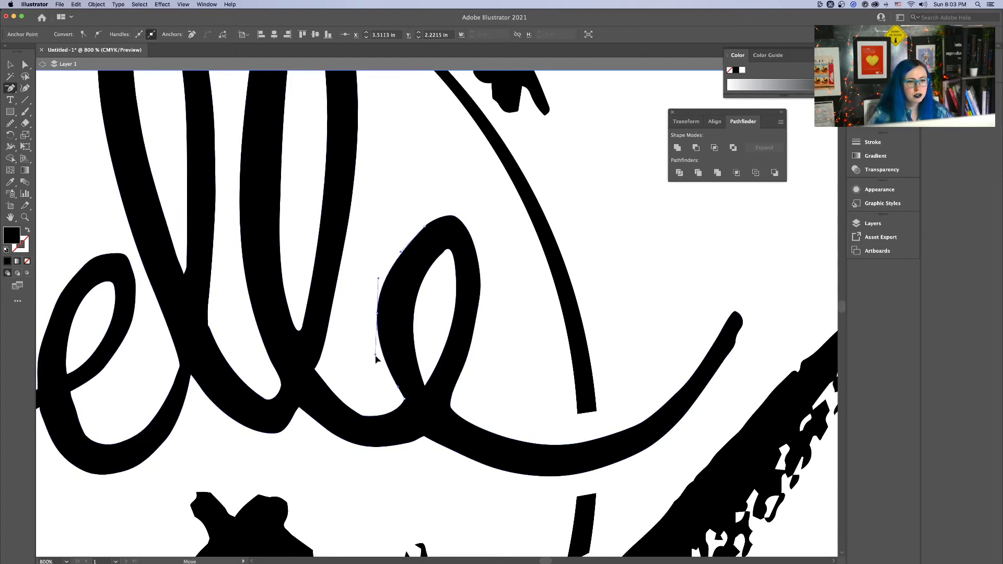
drag(426, 226, 421, 226)
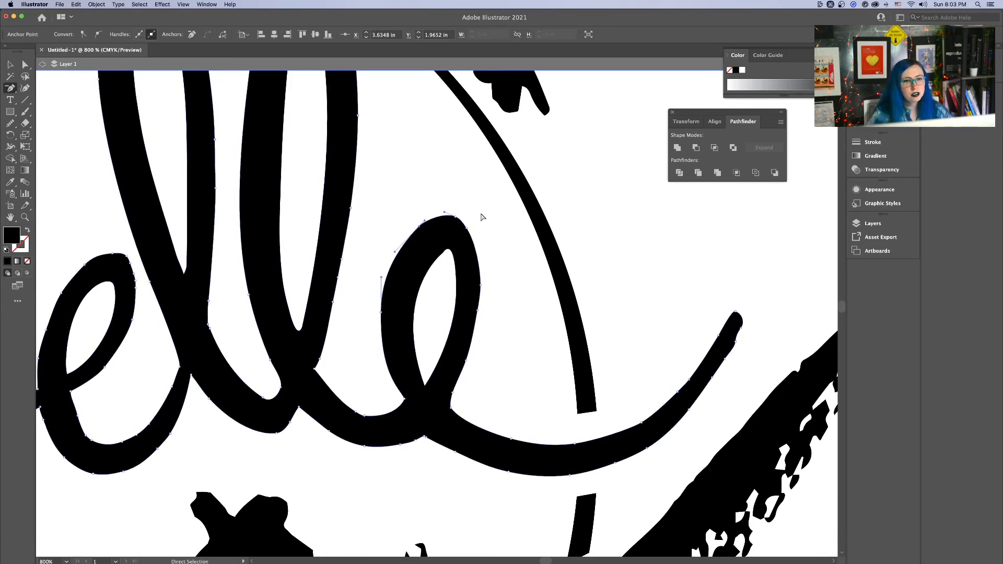
click(548, 244)
key(super+0)
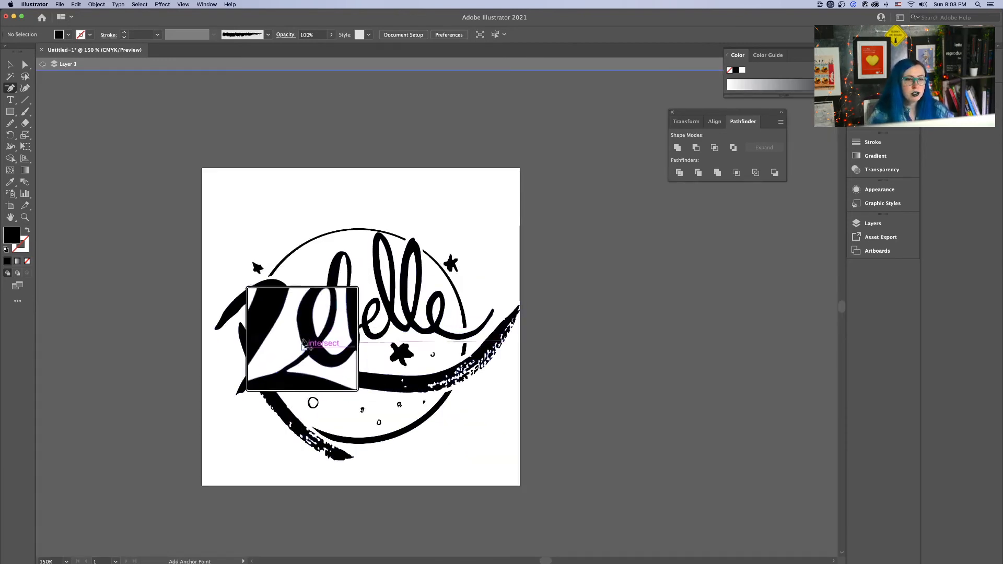
key(super+minus)
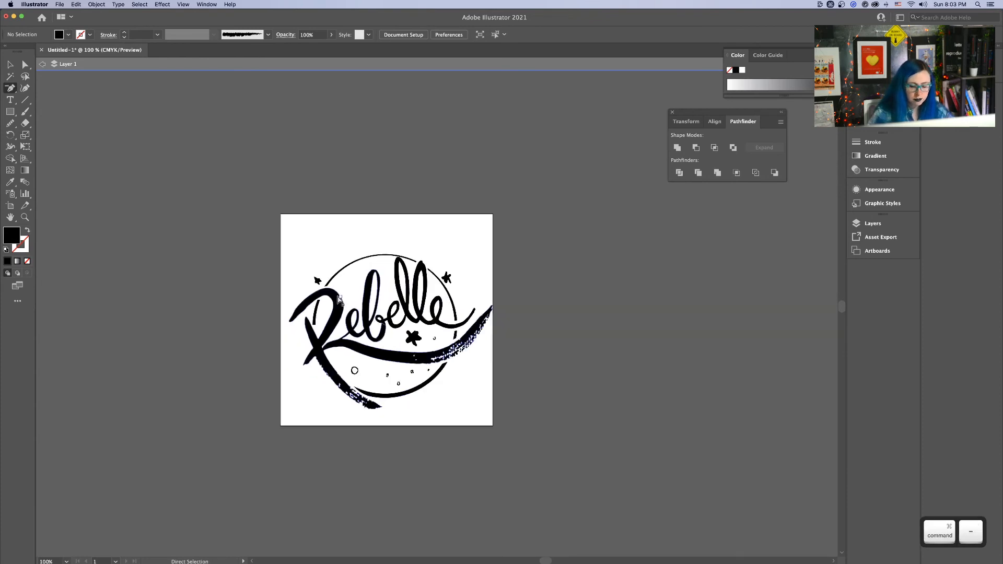
Delete the leftover counter paths lying inside the final e's loop
key(super+equal)
key(super+equal)
key(super+equal)
key(super+equal)
key(super+equal)
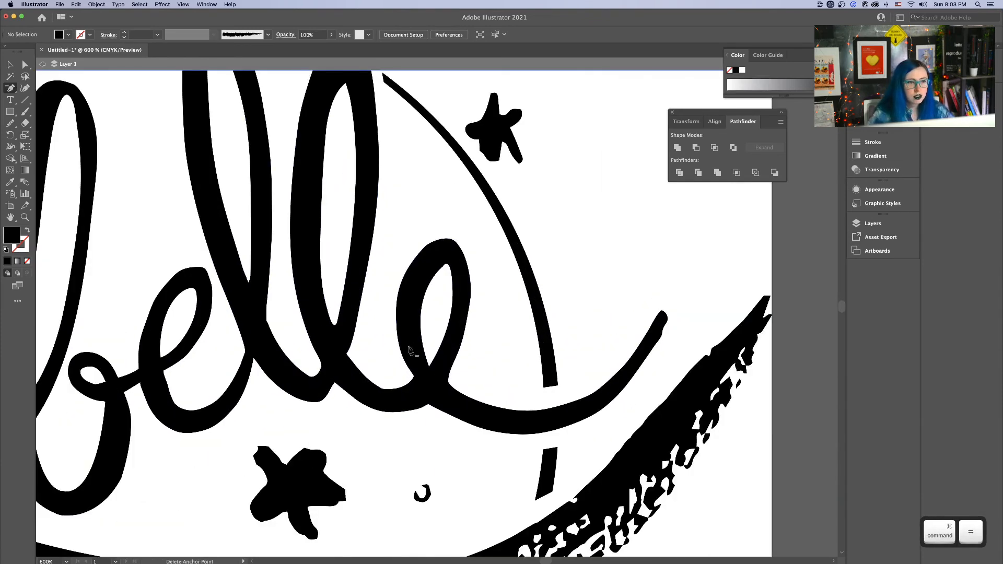
click(458, 312)
key(Return)
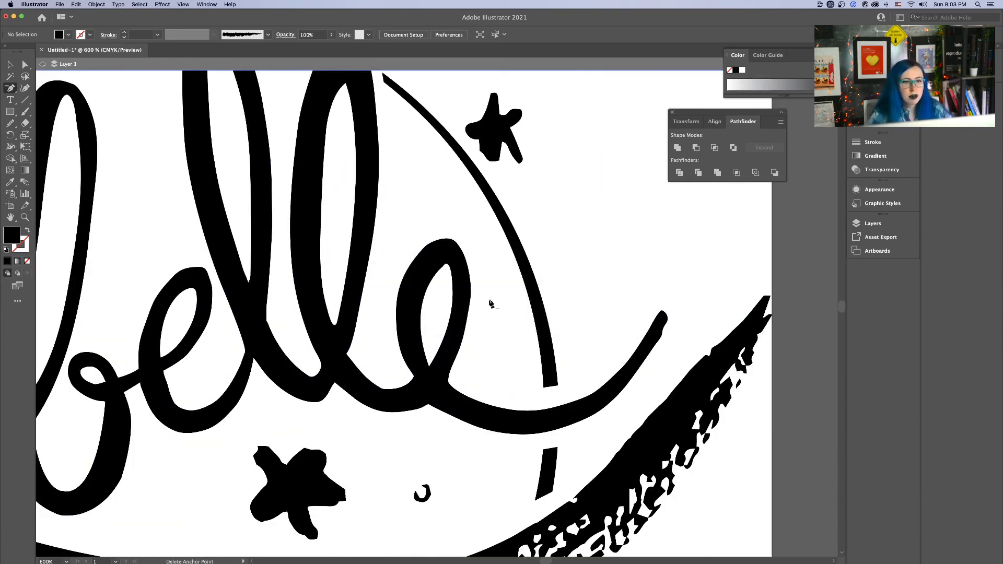
super+click(454, 302)
drag(452, 291, 458, 296)
key(BackSpace)
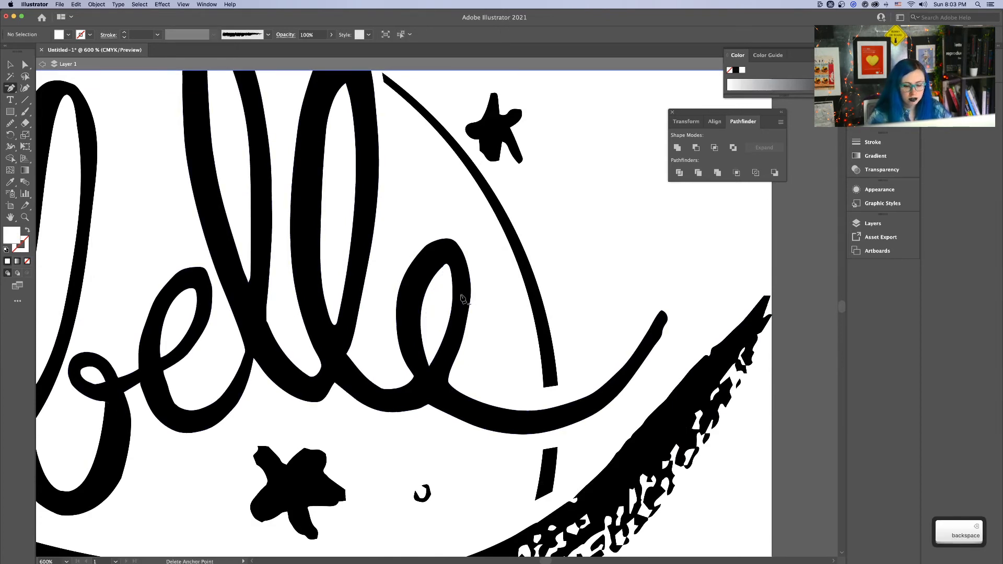
super+click(449, 298)
key(BackSpace)
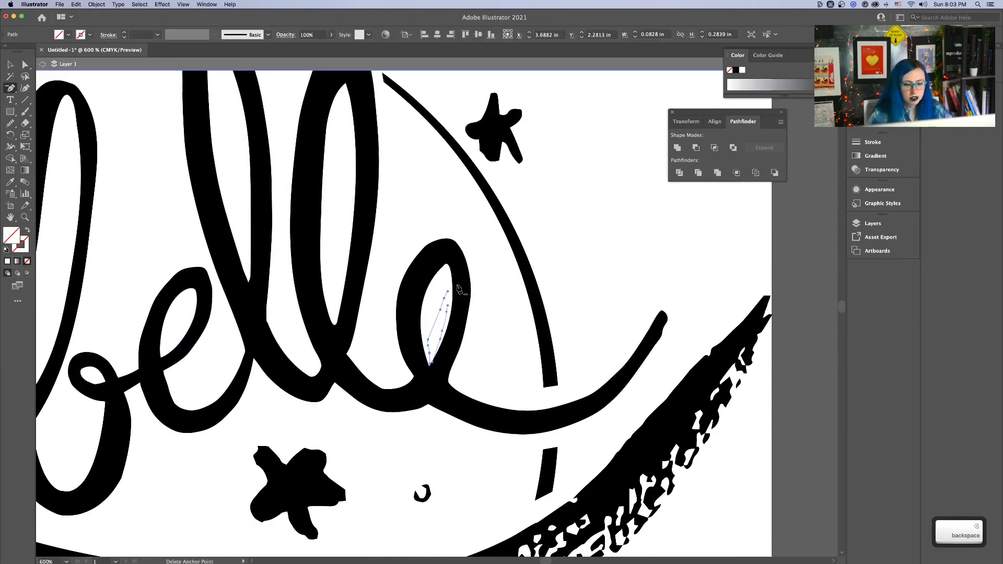
key(BackSpace)
Move the anchor point on the right side of the final e's counter outward to thin the right stroke
super+click(453, 291)
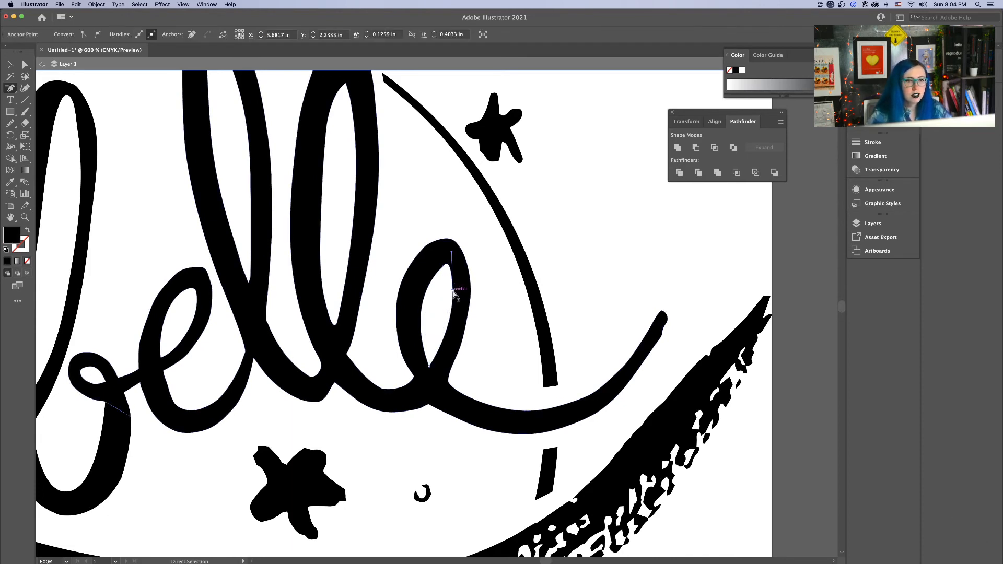
drag(454, 294, 462, 296)
super+click(466, 344)
Inspect the outlines of the lettering from the first e and b across to the final e for remaining uneven spots
key(super+equal)
drag(159, 356, 568, 365)
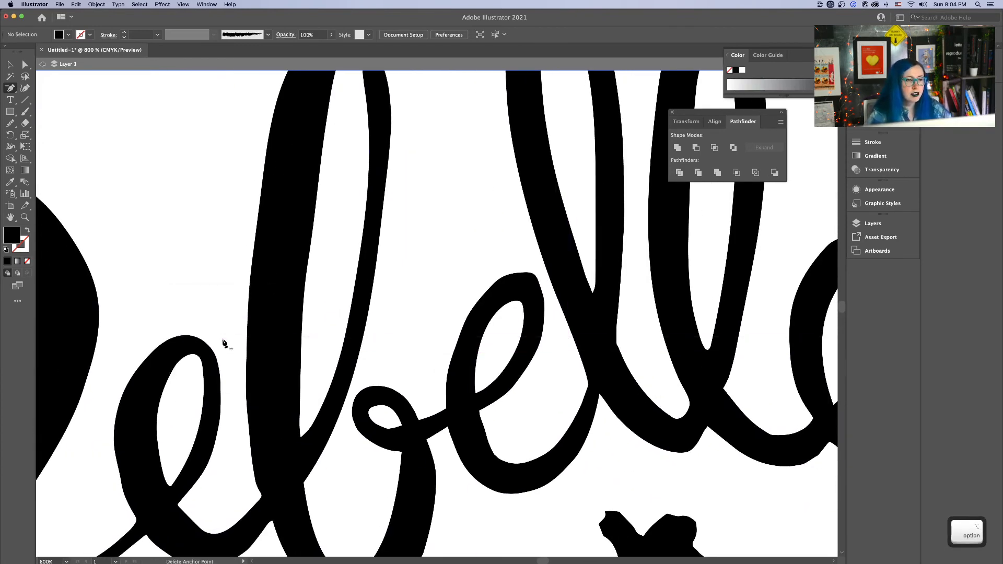
drag(223, 343, 229, 365)
drag(493, 308, 226, 410)
drag(474, 395, 376, 365)
scroll(481, 347, up, 3)
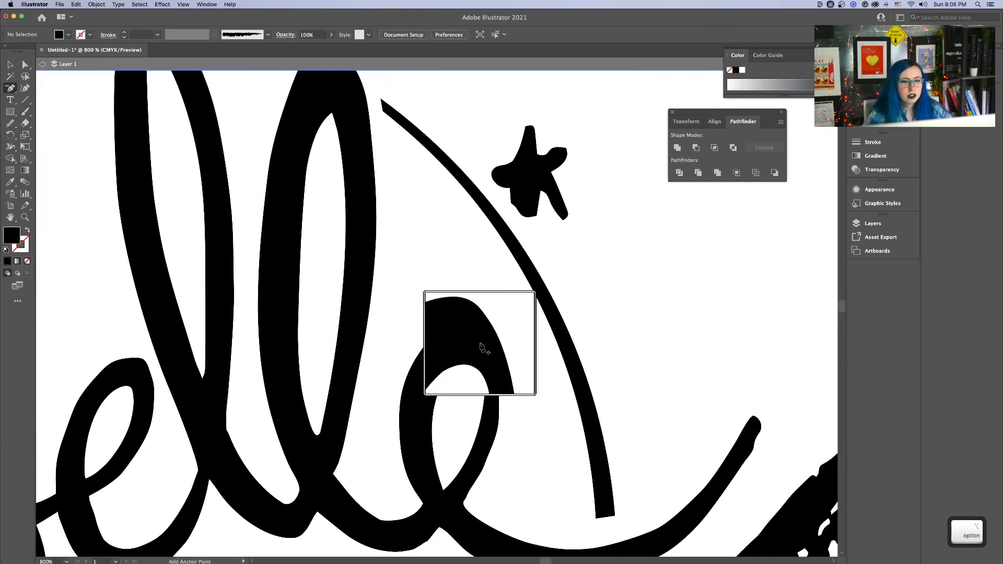
Raise the top of the final e's counter by moving its upper outline points upward to thin the top stroke
scroll(481, 348, down, 3)
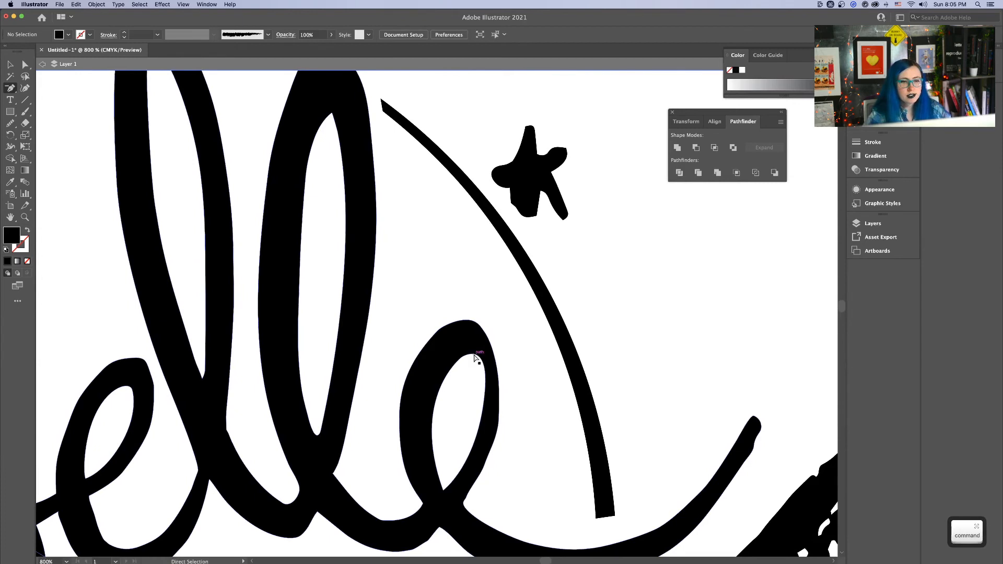
super+click(478, 358)
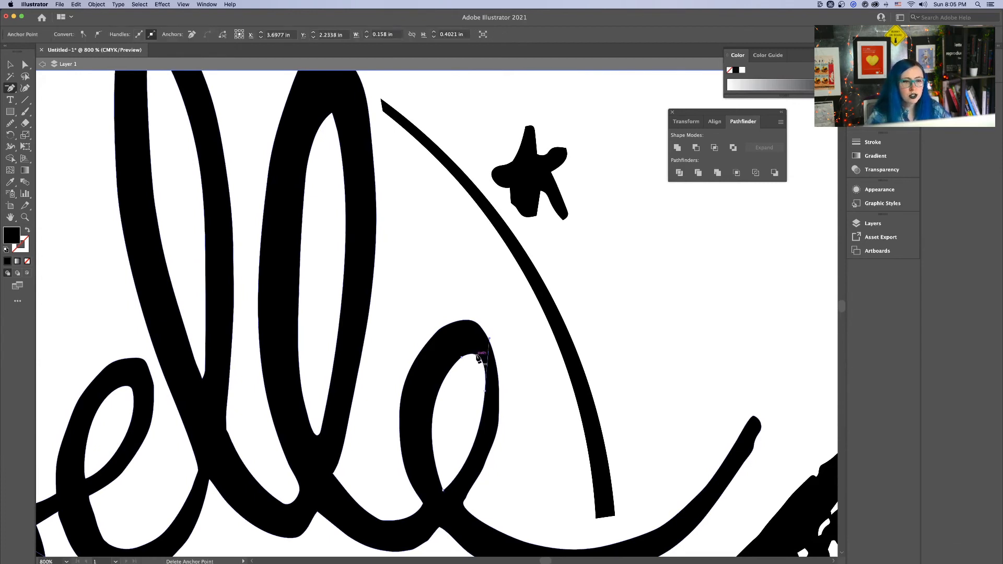
click(10, 88)
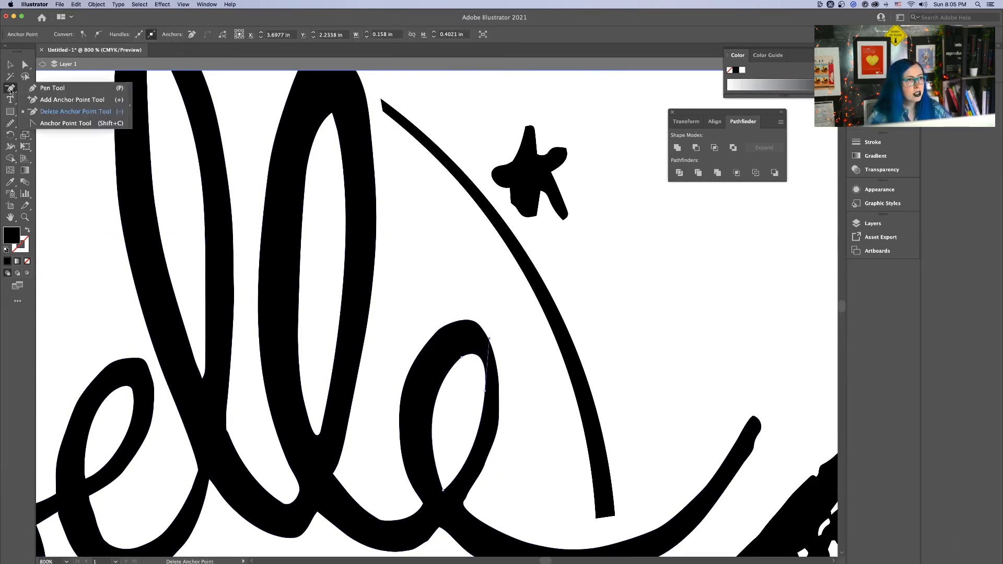
click(43, 100)
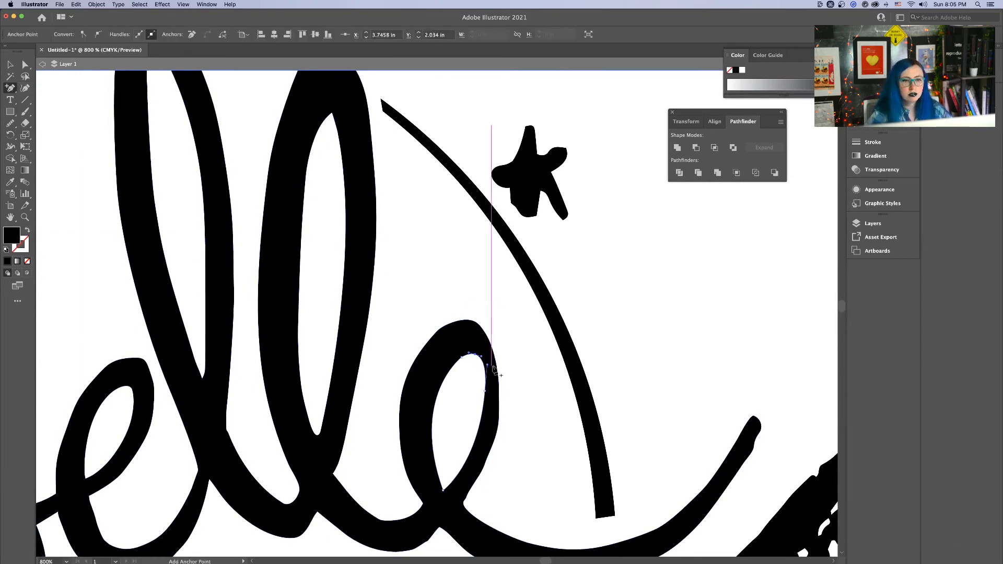
mouse_move(477, 355)
mouse_down()
mouse_move(477, 343)
mouse_move(455, 354)
mouse_move(474, 342)
mouse_up()
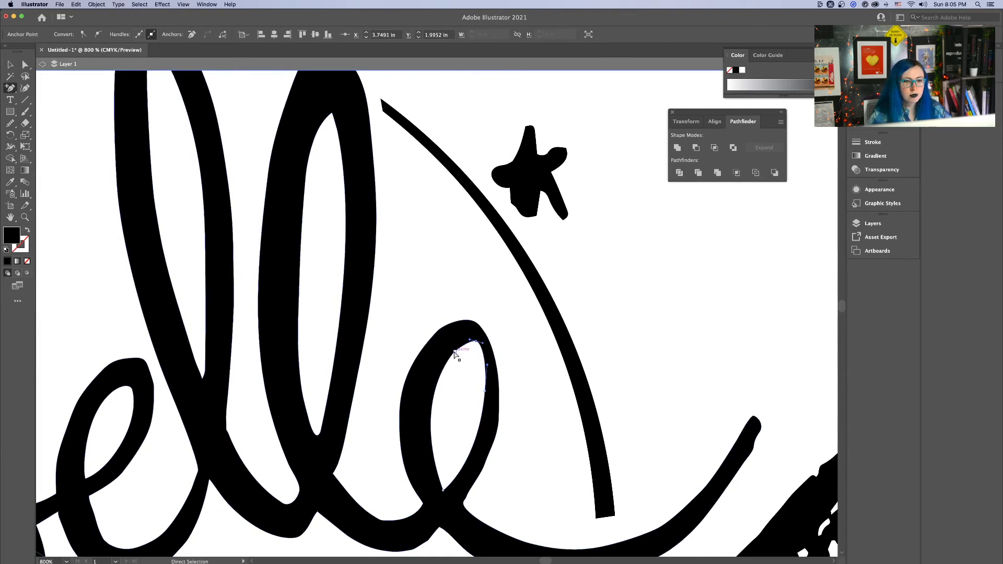
drag(455, 352, 464, 338)
Move the final e counter's right anchor slightly outward and adjust the loop's outer right outline to even out the stroke
click(476, 341)
click(497, 376)
drag(485, 390, 488, 394)
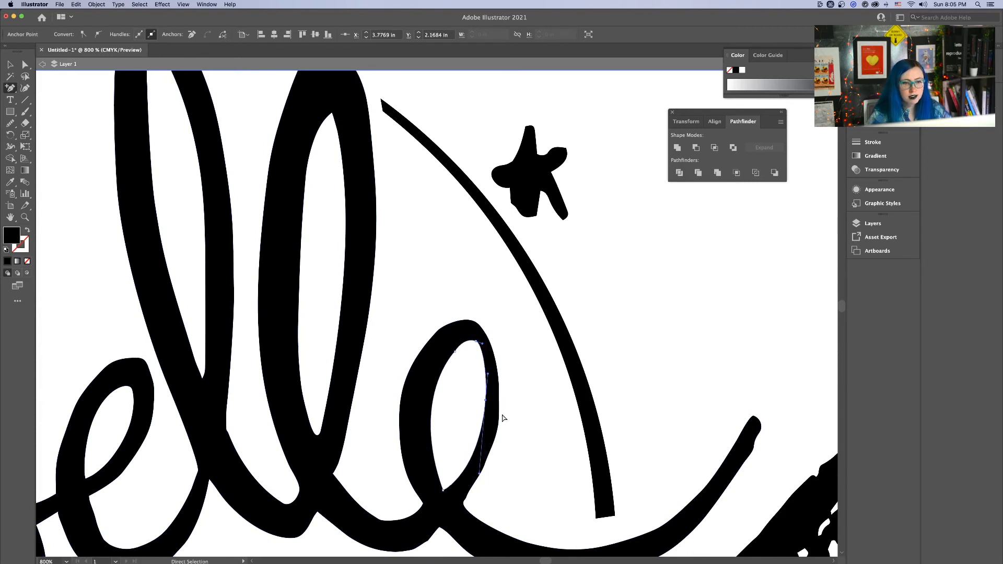
click(499, 419)
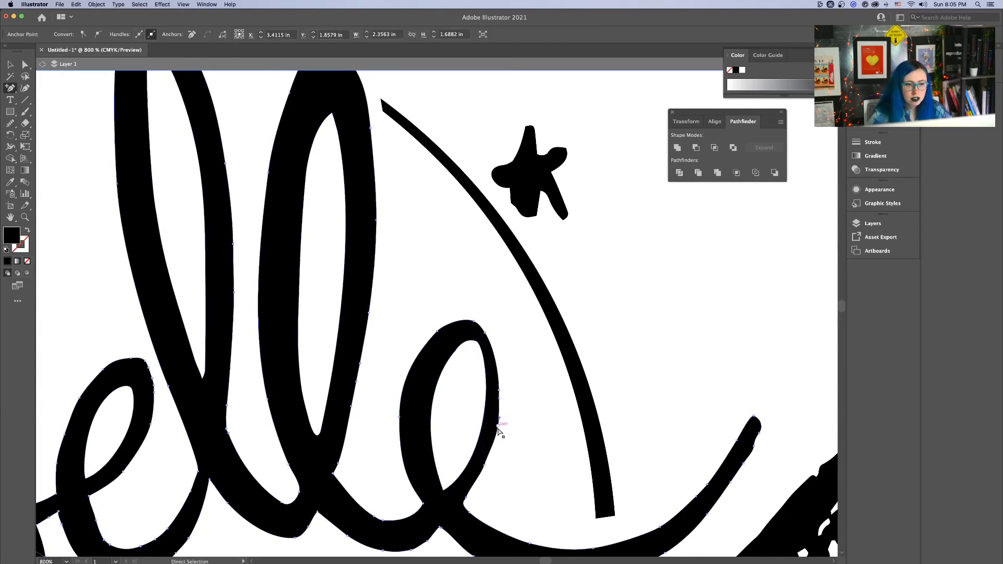
drag(499, 428, 501, 414)
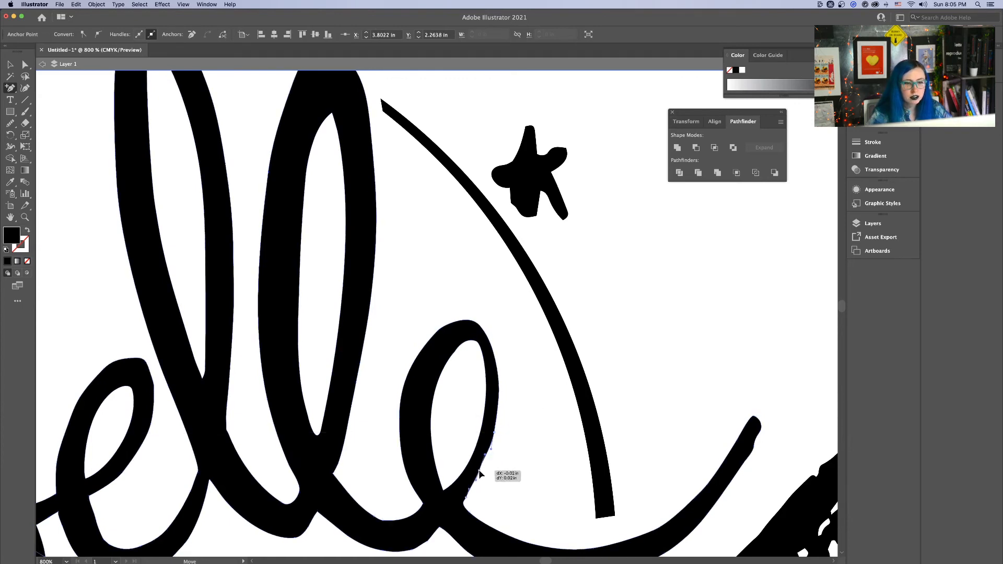
key(super+1)
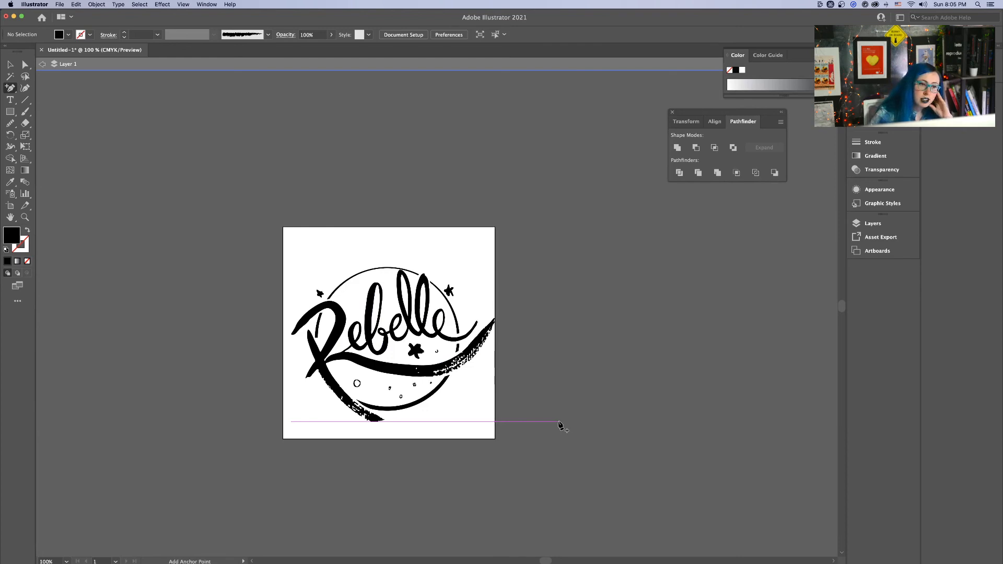
Move the left and upper left anchors on the final e's outer outline slightly outward to round its loop
key(super+equal)
key(super+equal)
key(super+equal)
key(super+equal)
key(super+equal)
key(super+equal)
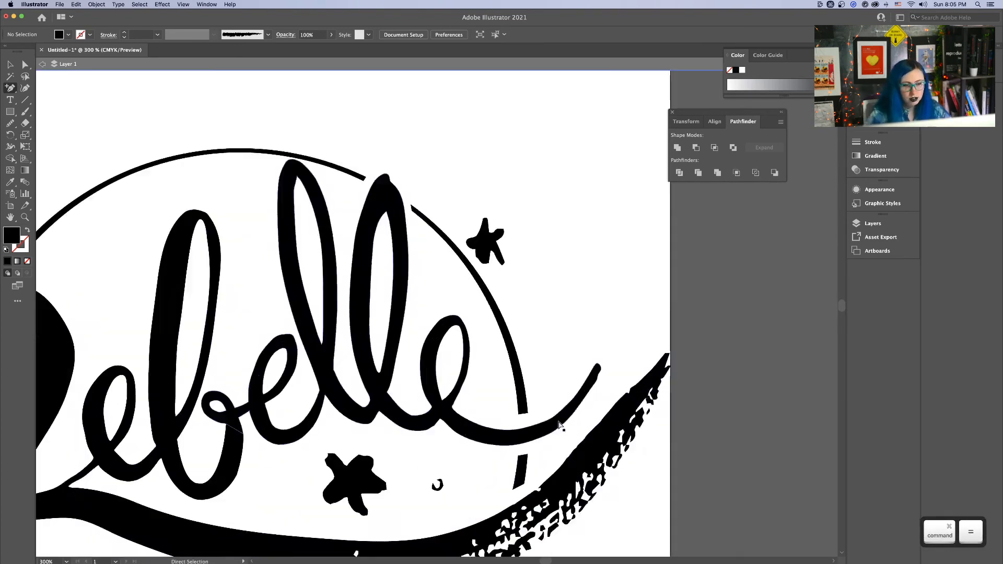
key(space)
drag(522, 420, 578, 352)
super+click(466, 326)
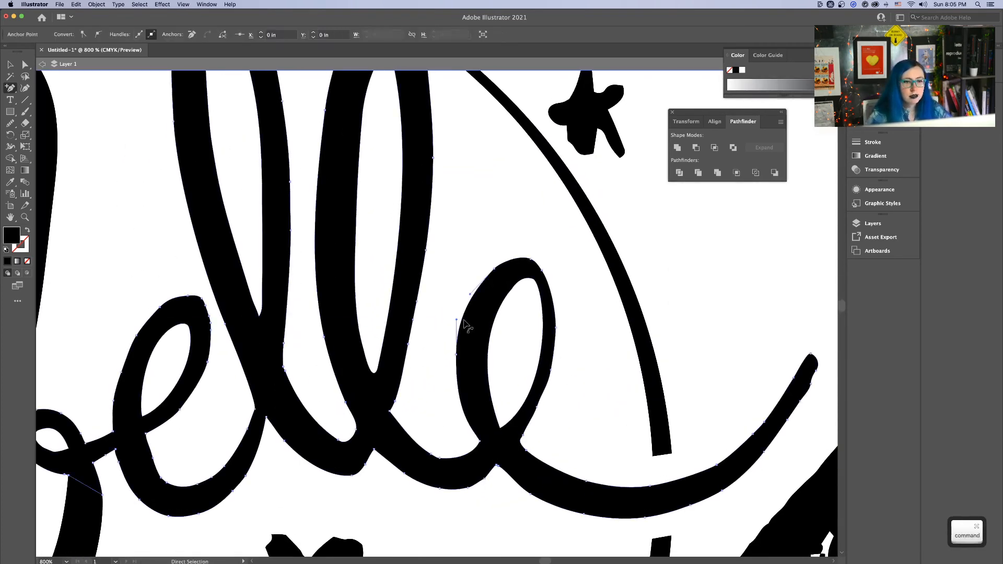
super+click(456, 355)
drag(455, 357, 452, 353)
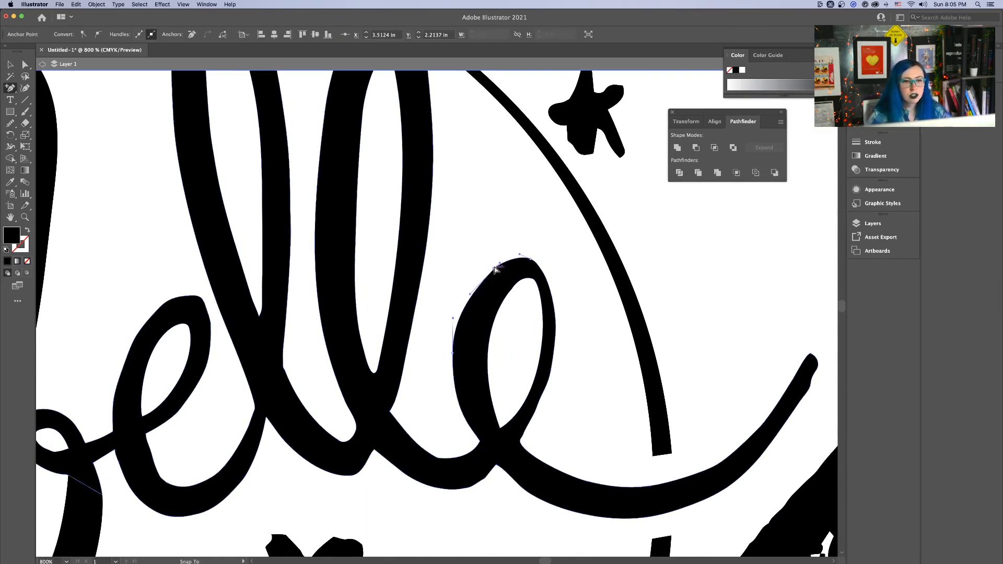
drag(494, 267, 491, 264)
Adjust the outline at the right junction where the final e's loop meets its tail
super+click(515, 343)
super+click(524, 452)
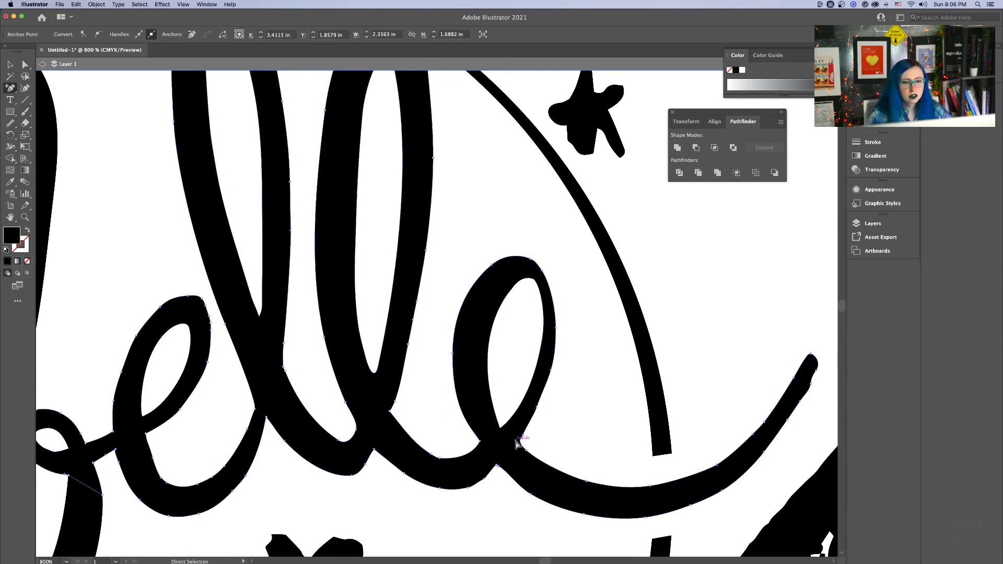
drag(516, 440, 516, 440)
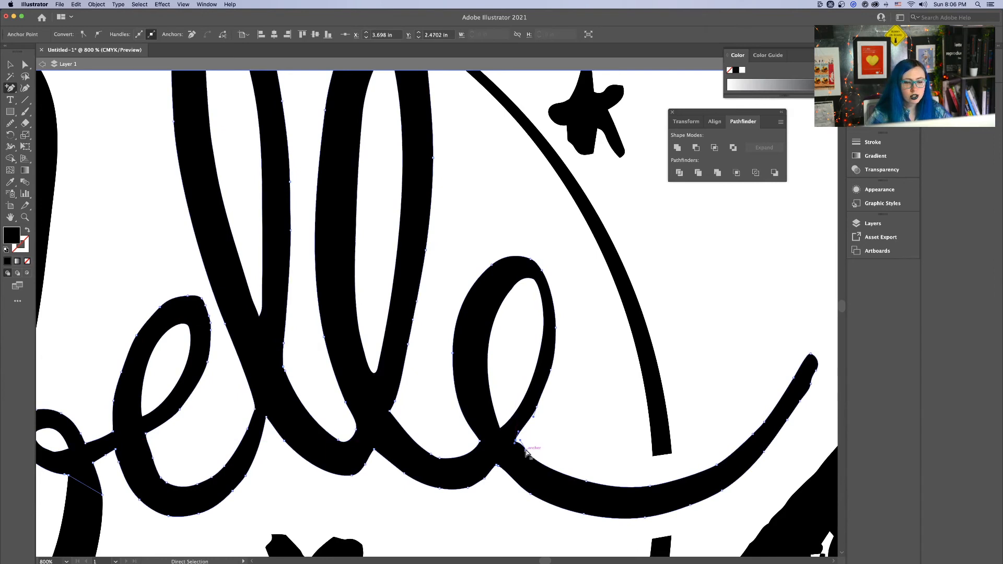
click(517, 442)
super+click(525, 450)
key(super+1)
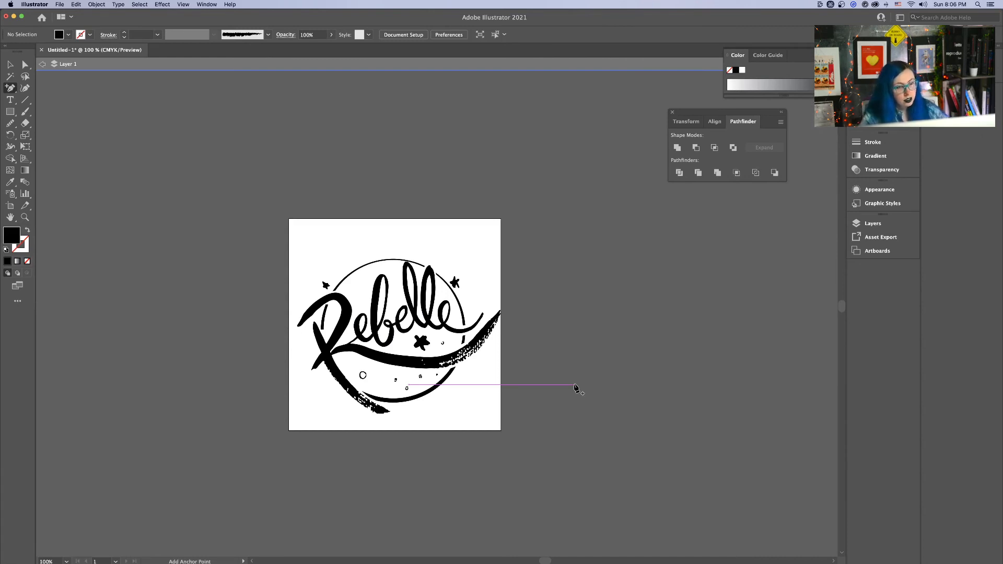
Select all the artwork, isolate the group inside the lettering to inspect it, and return to the layer level
key(super+equal)
click(10, 65)
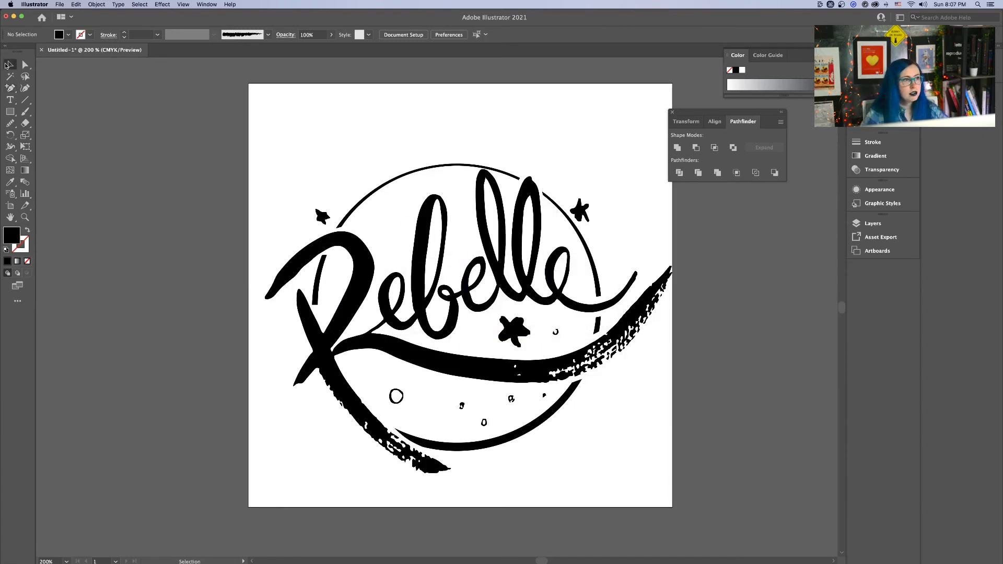
key(super+a)
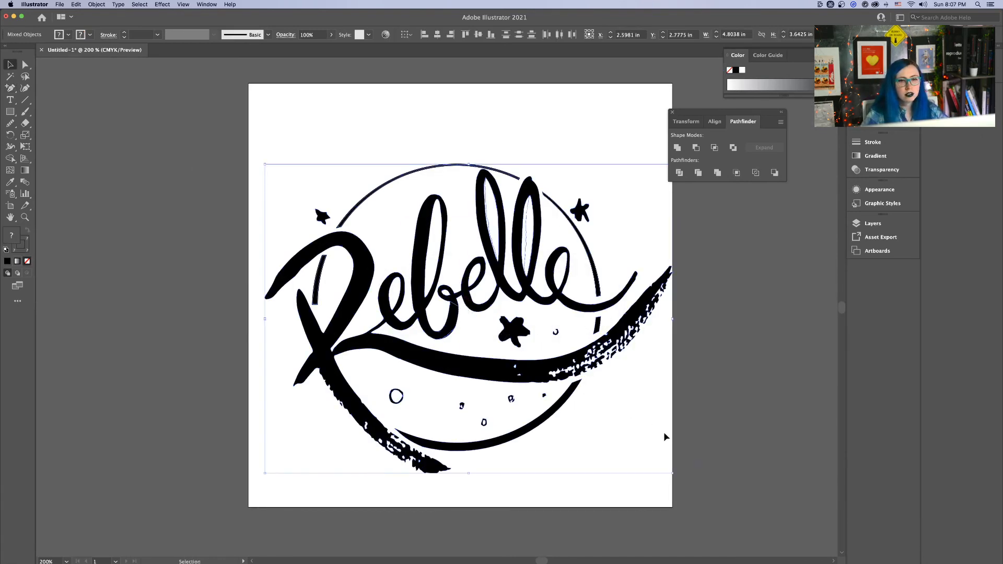
double_click(528, 228)
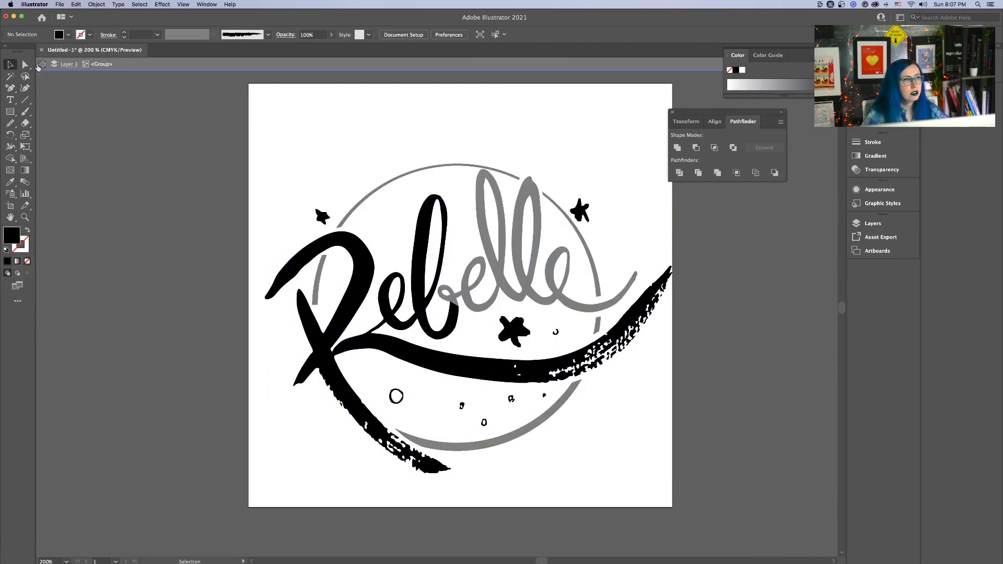
click(39, 64)
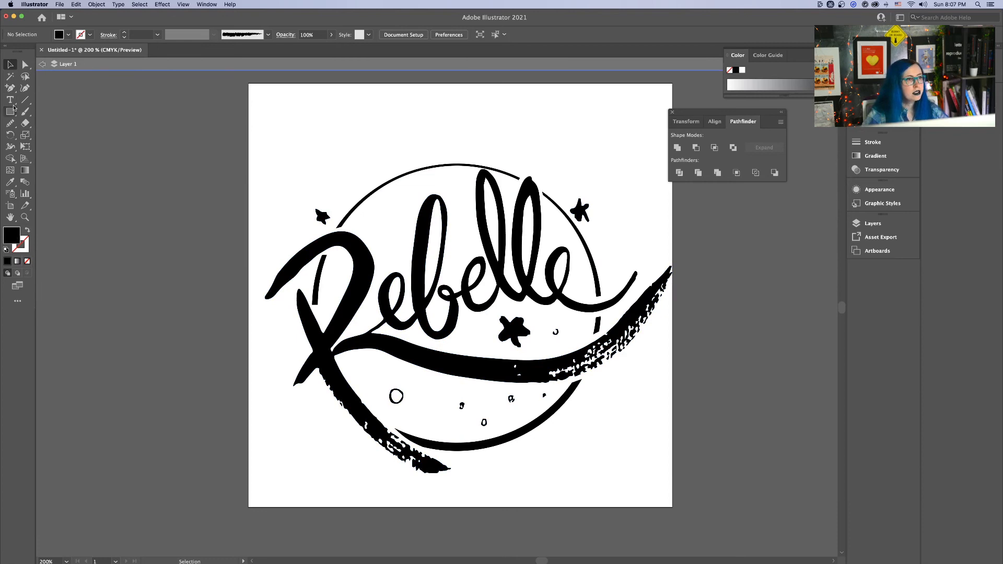
Draw a rectangle about 5.22 by 5.12 in over the artboard, send it behind the logo and give it a grey fill
mouse_move(238, 80)
mouse_down()
mouse_move(416, 201)
mouse_move(712, 506)
mouse_move(683, 512)
mouse_up()
key(super+shift+[)
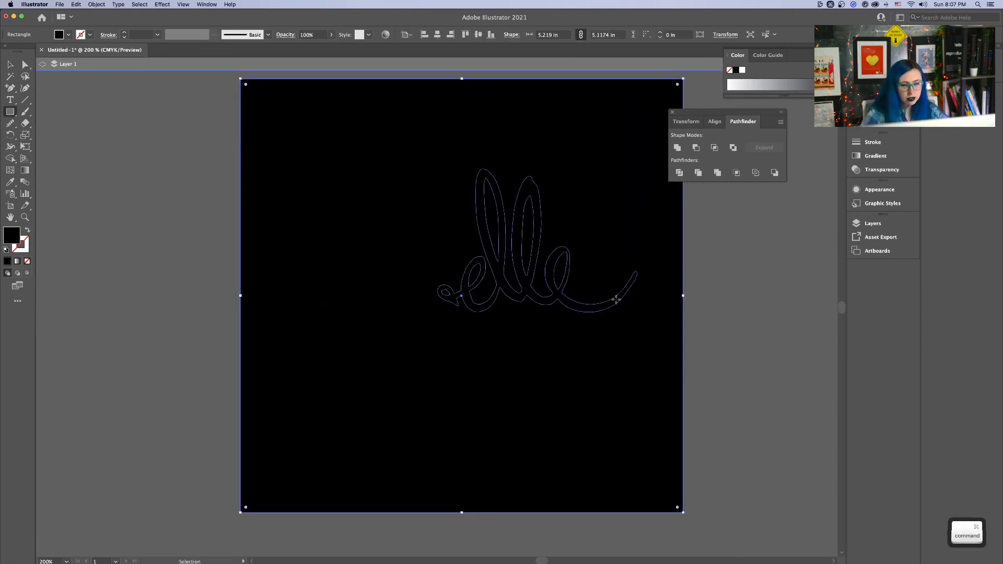
double_click(12, 235)
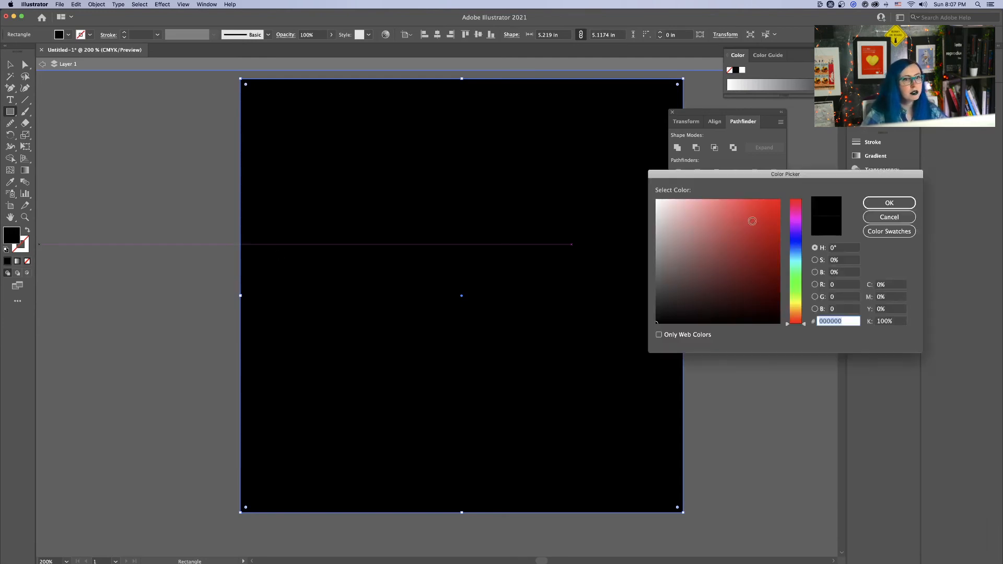
drag(657, 293, 656, 322)
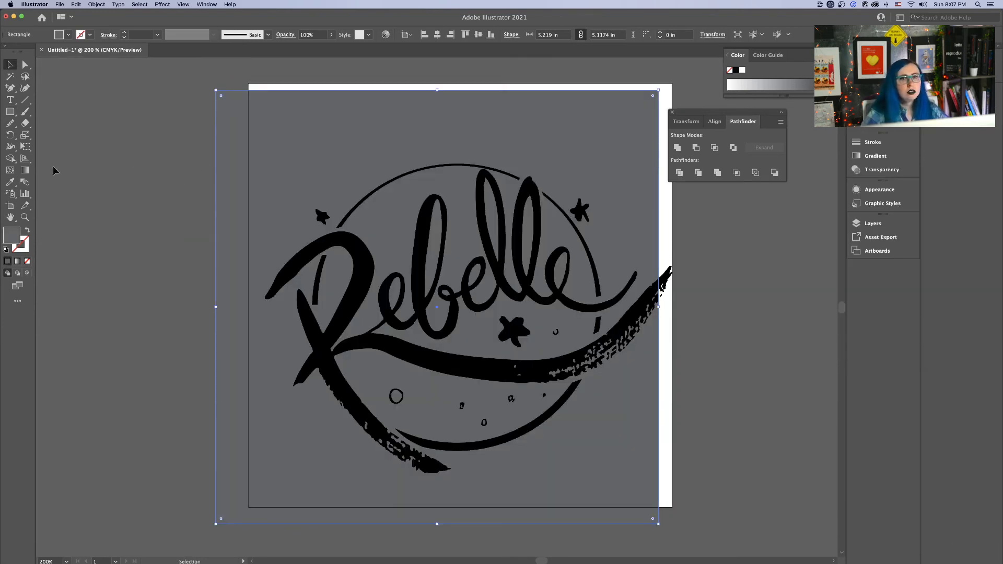
Change the background rectangle's fill to red so it contrasts with the black logo
double_click(14, 239)
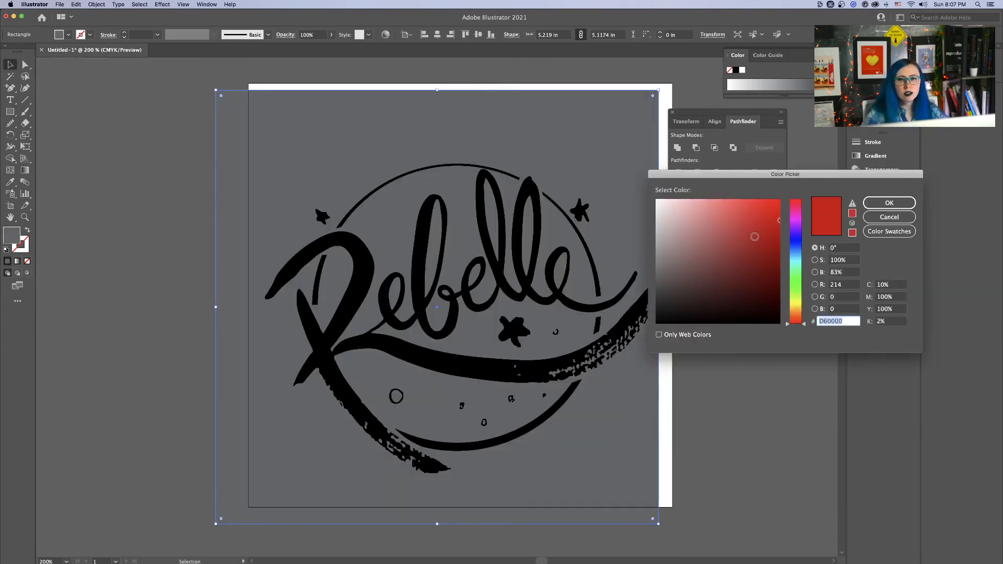
click(888, 212)
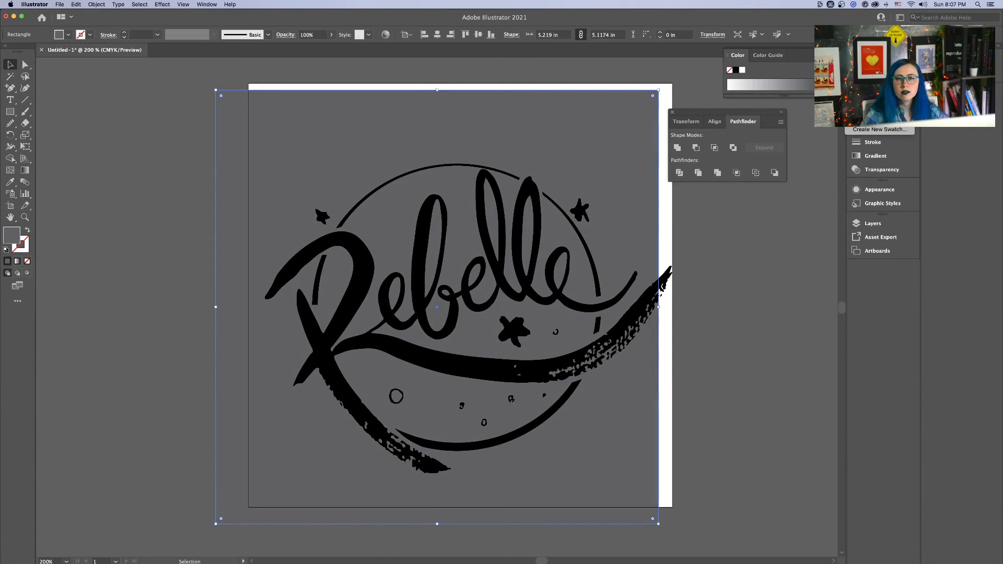
key(alt)
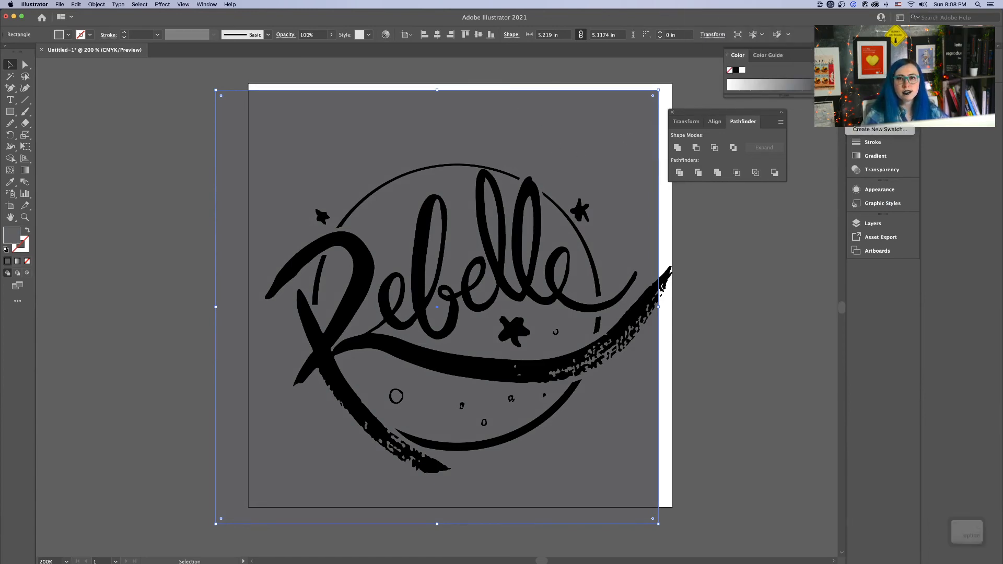
click(878, 124)
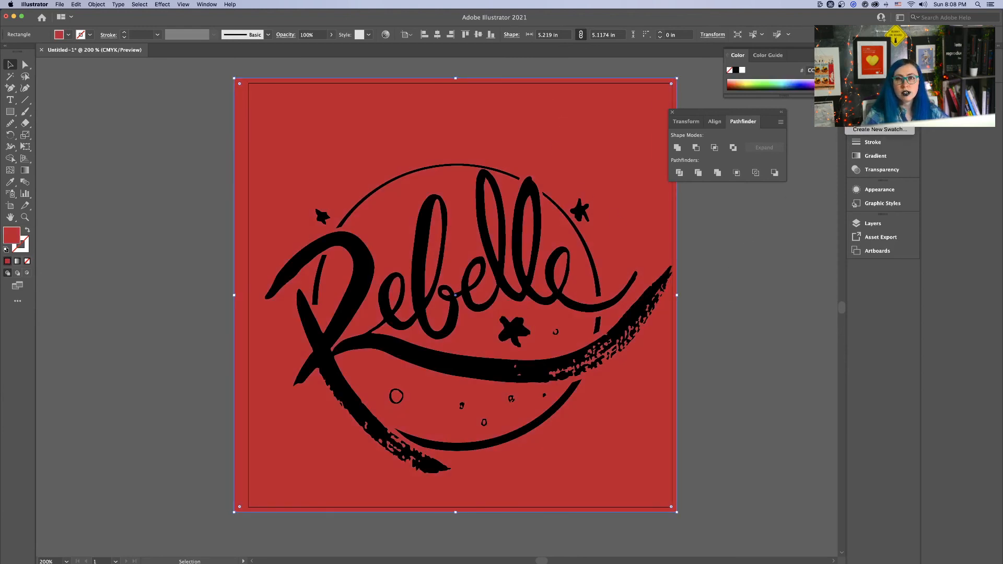
click(732, 236)
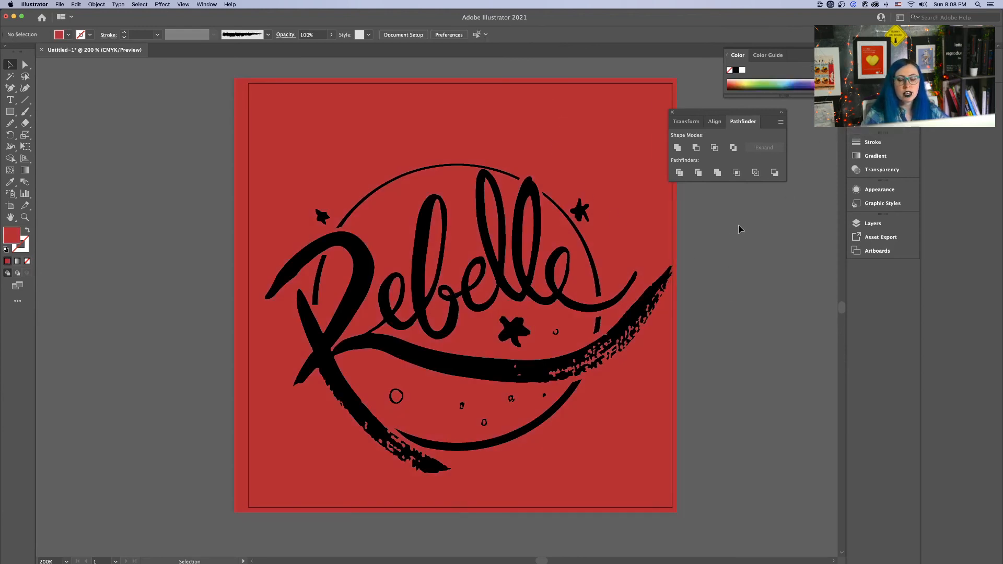
Delete the red background rectangle behind the logo
key(super+minus)
key(super+minus)
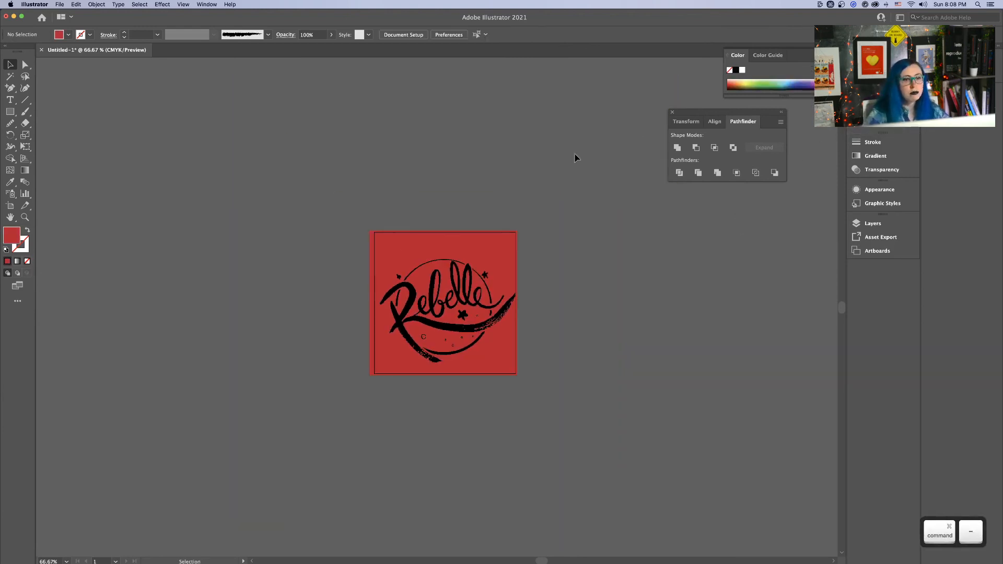
click(496, 254)
key(BackSpace)
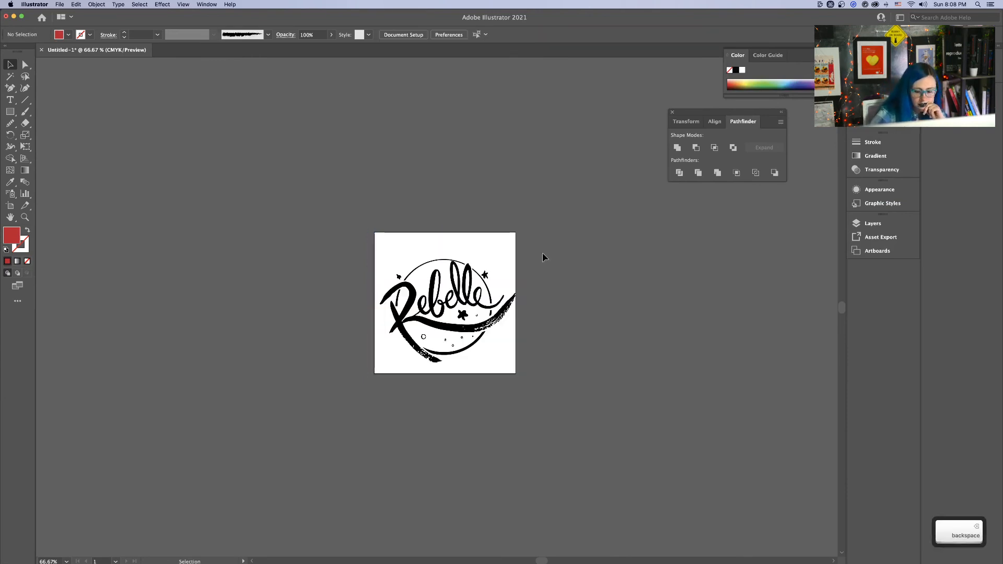
Draw a red circle about 3.77 in in diameter over the logo and send it behind the lettering
click(10, 111)
click(53, 134)
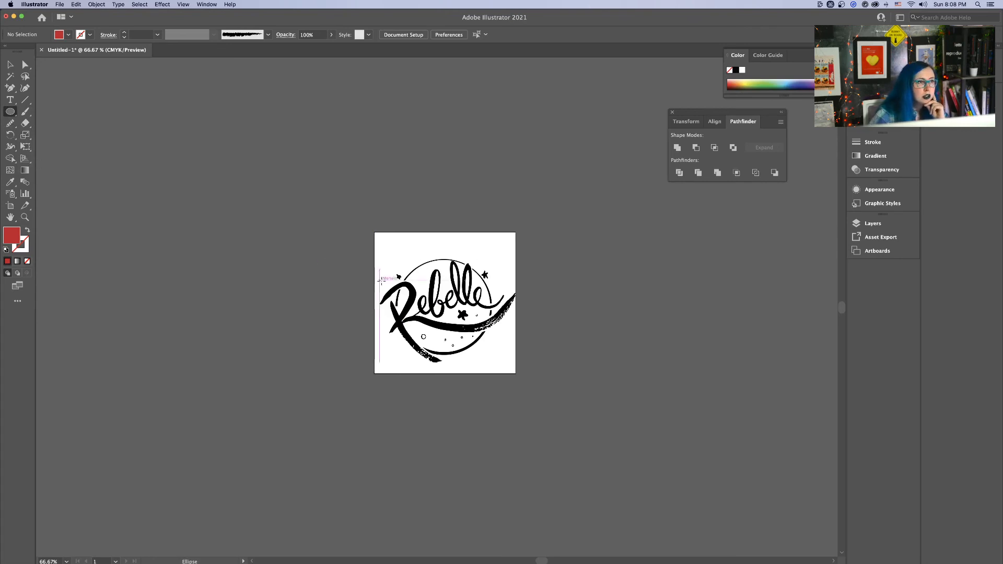
drag(399, 264, 505, 371)
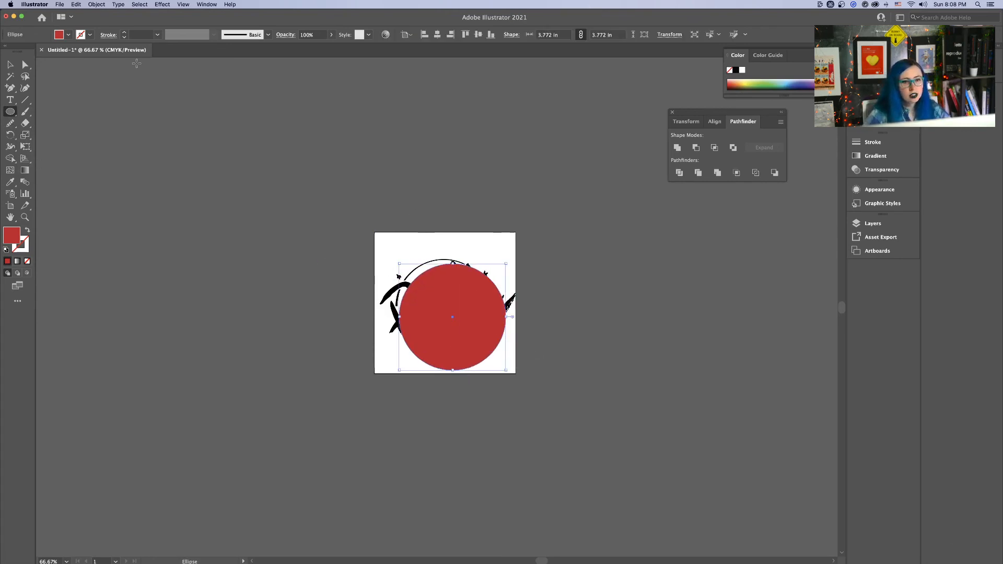
click(10, 65)
key(super+shift+bracketleft)
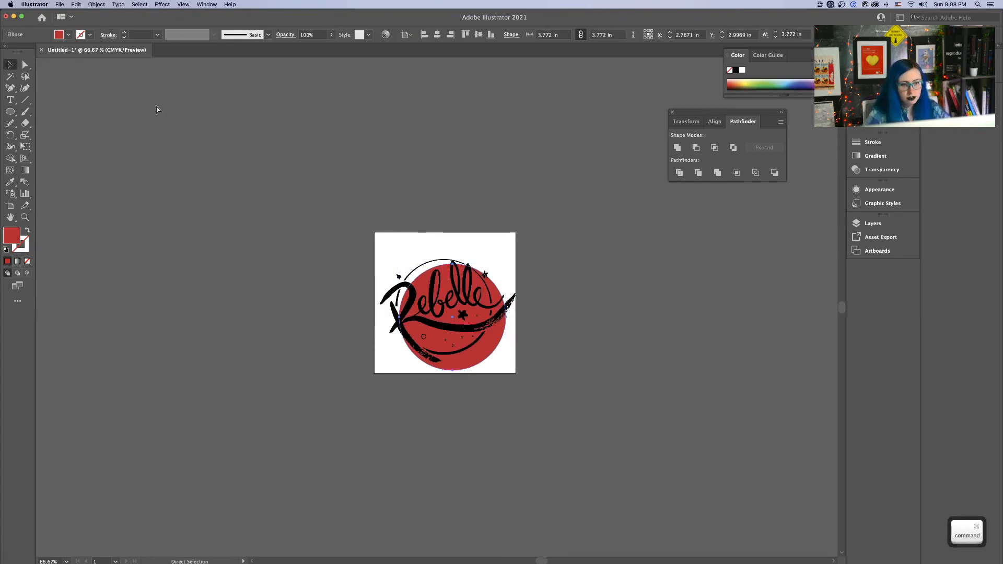
Select every object that shares the fill color of the selected lettering group
key(super+equal)
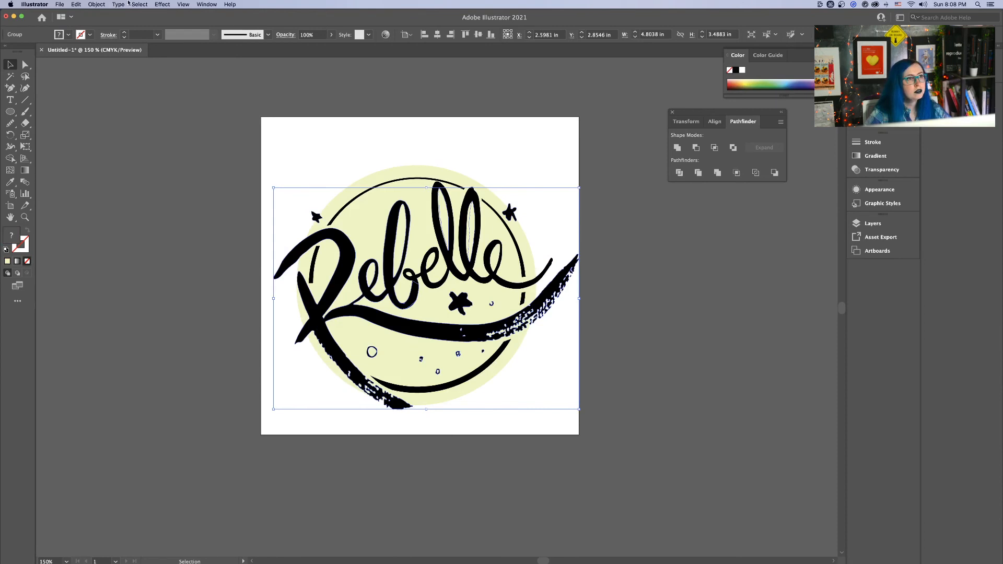
click(140, 5)
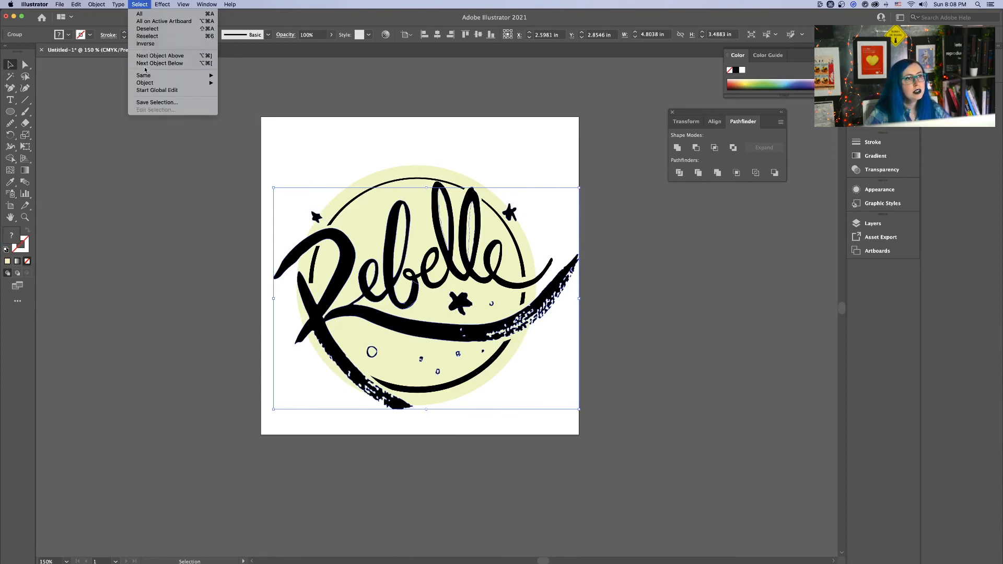
mouse_move(145, 75)
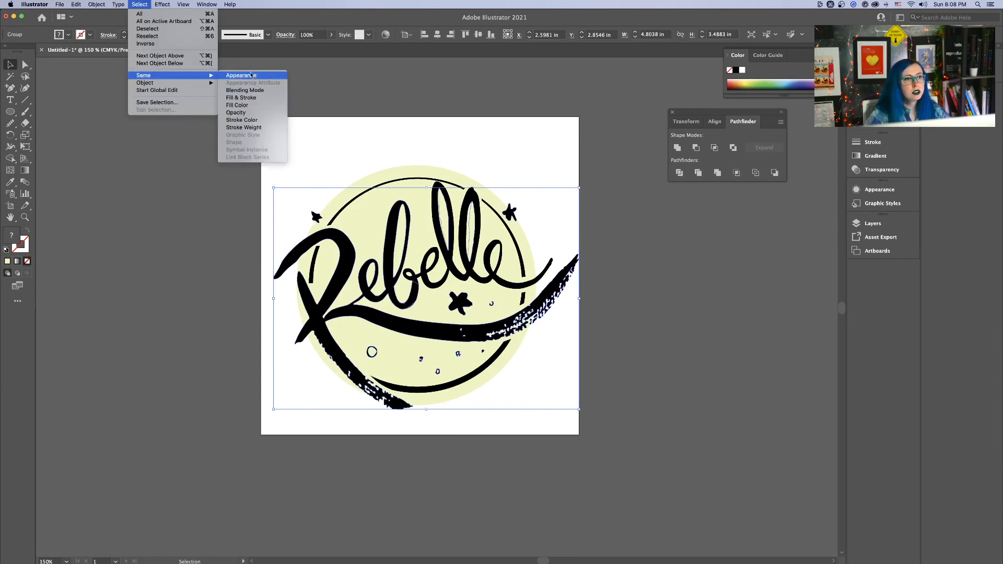
click(251, 106)
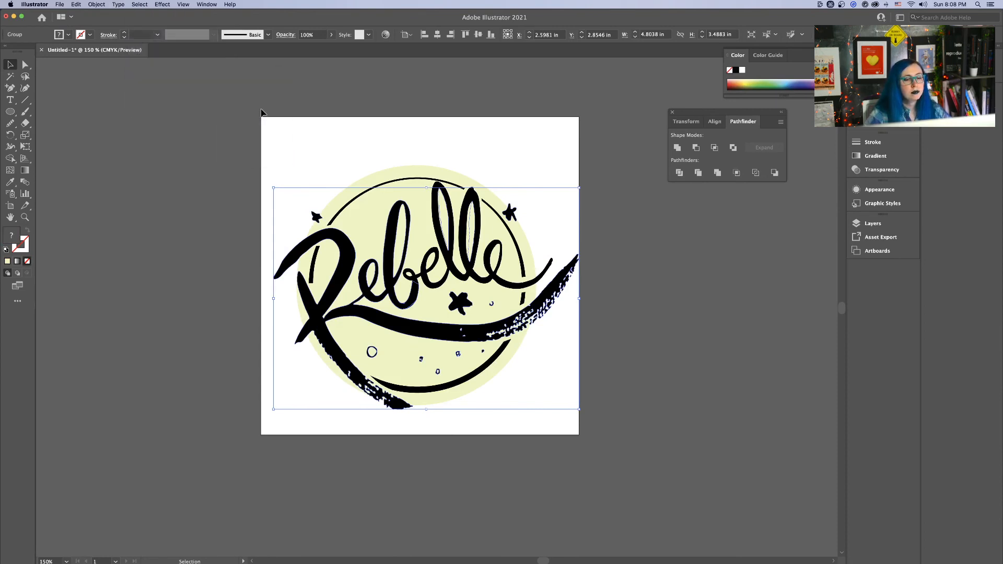
Expand the appearance of the ring's top and left arcs, and expand the resulting group into plain shapes
click(97, 5)
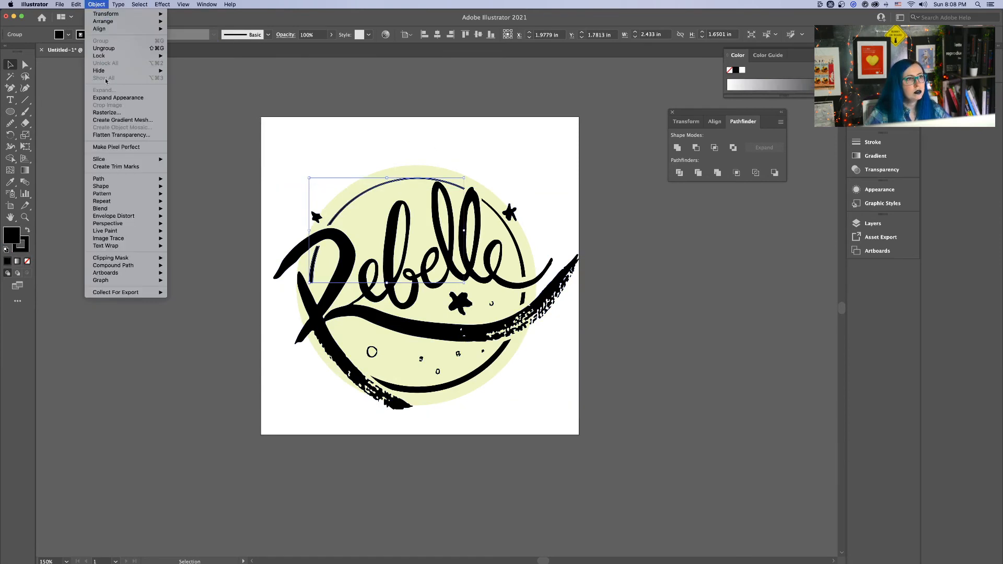
click(133, 98)
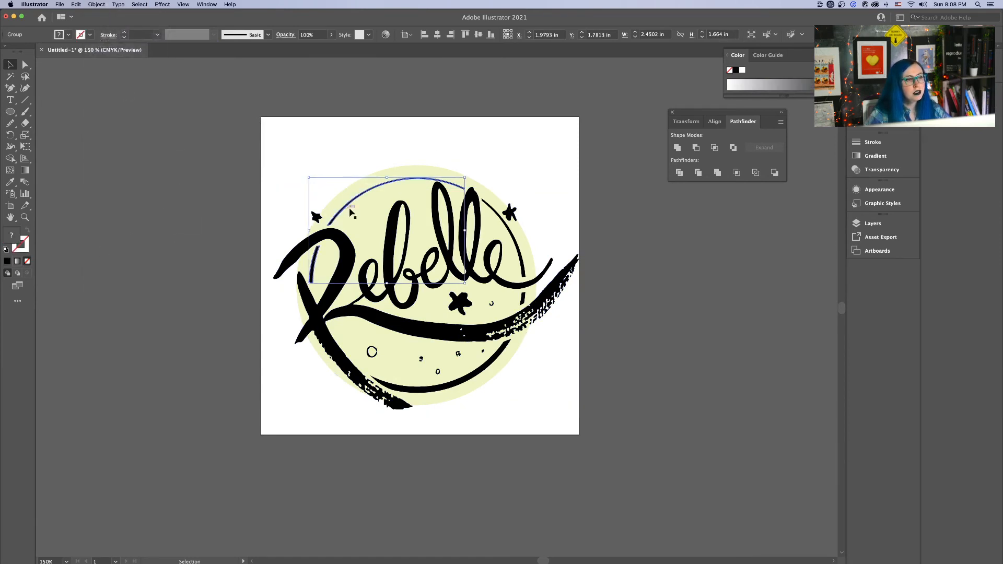
click(76, 4)
mouse_move(97, 4)
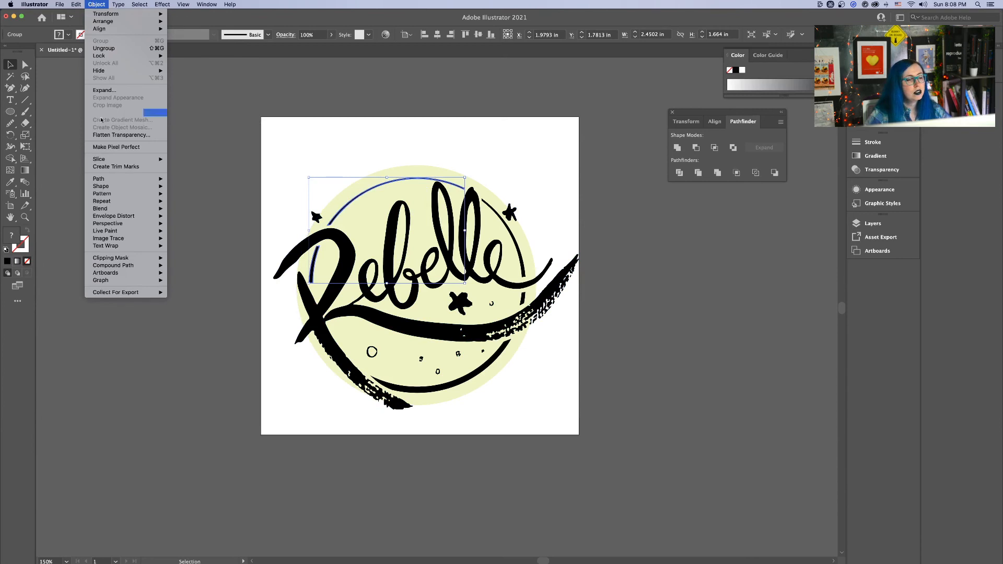
click(104, 91)
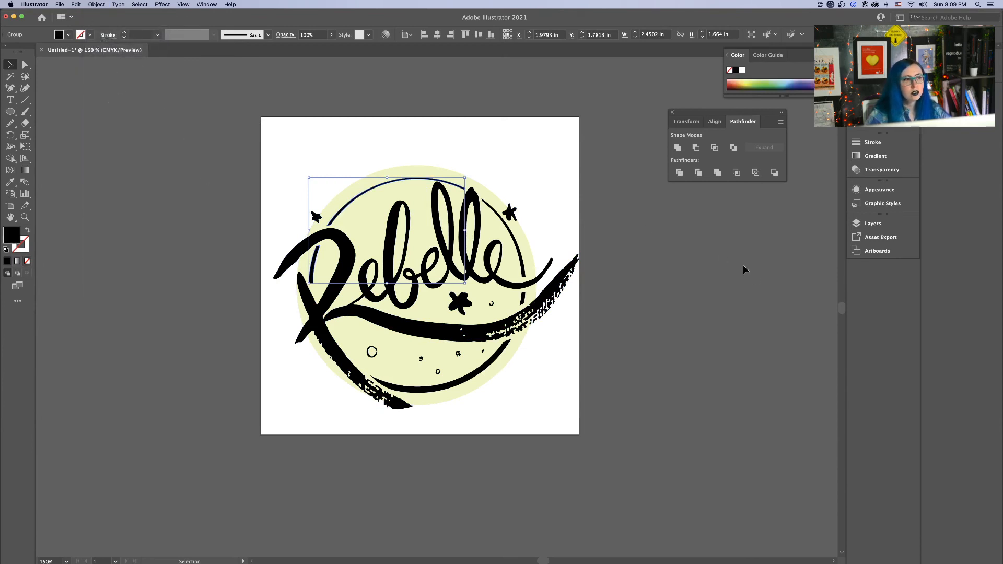
Expand the fill and stroke of the ring's upper-right arc and unite the pieces into one shape
click(496, 214)
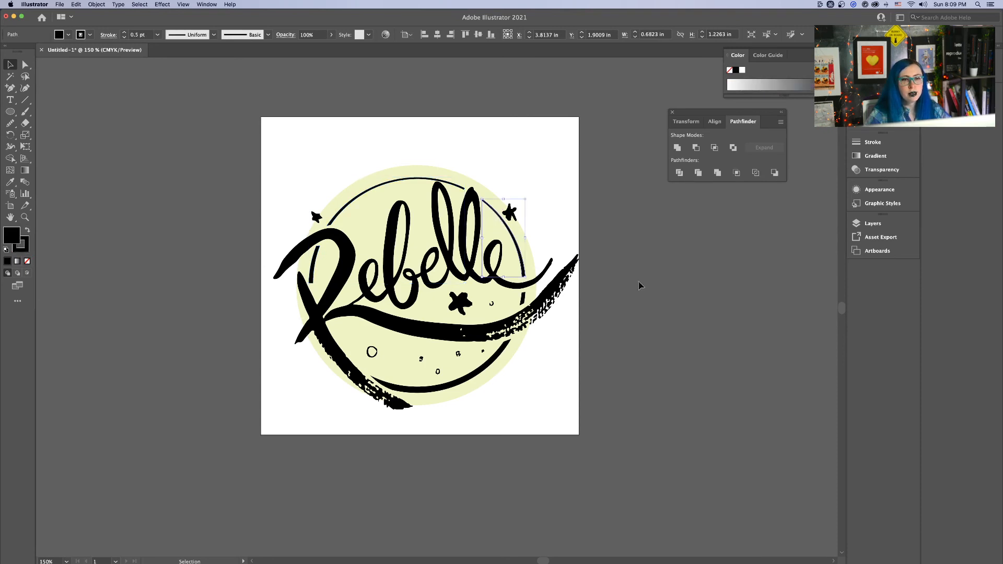
click(92, 4)
click(102, 90)
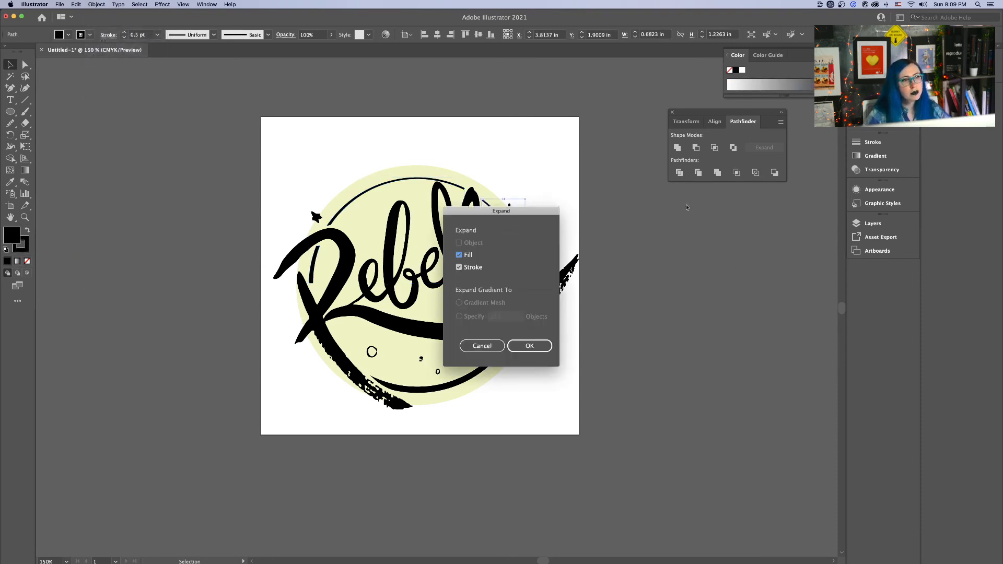
click(528, 346)
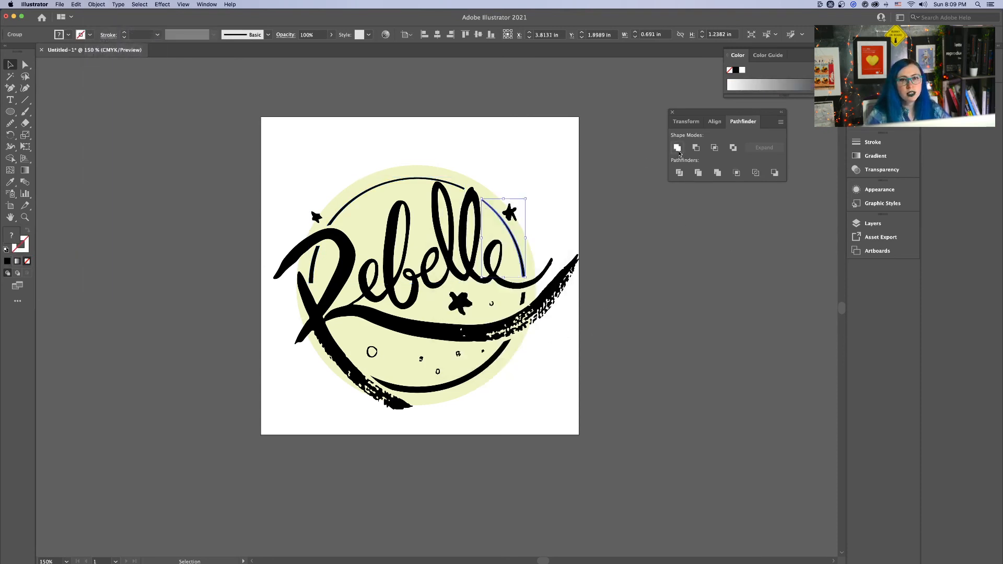
click(677, 148)
Try to expand the short arc segment on the right side of the ring
click(522, 299)
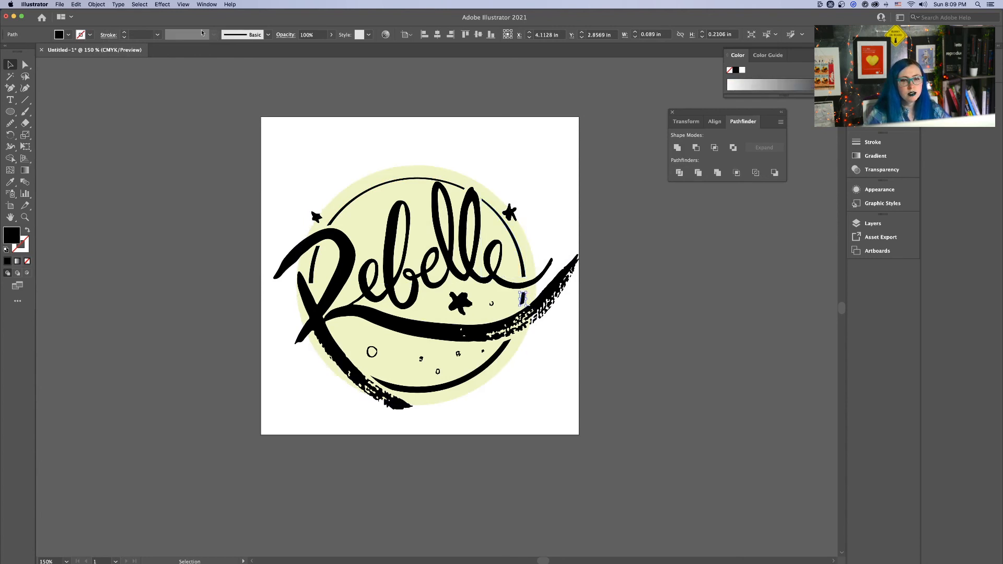
click(97, 4)
click(104, 91)
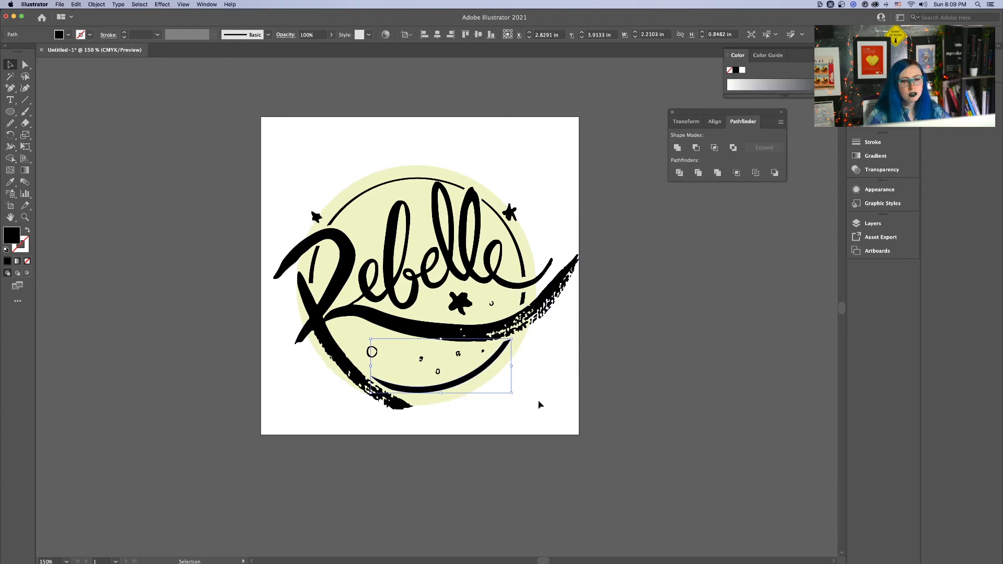
click(598, 417)
Move the Rebelle lettering off the artboard, up and to the right, to about X 7.71 in, Y -1.44 in
click(347, 370)
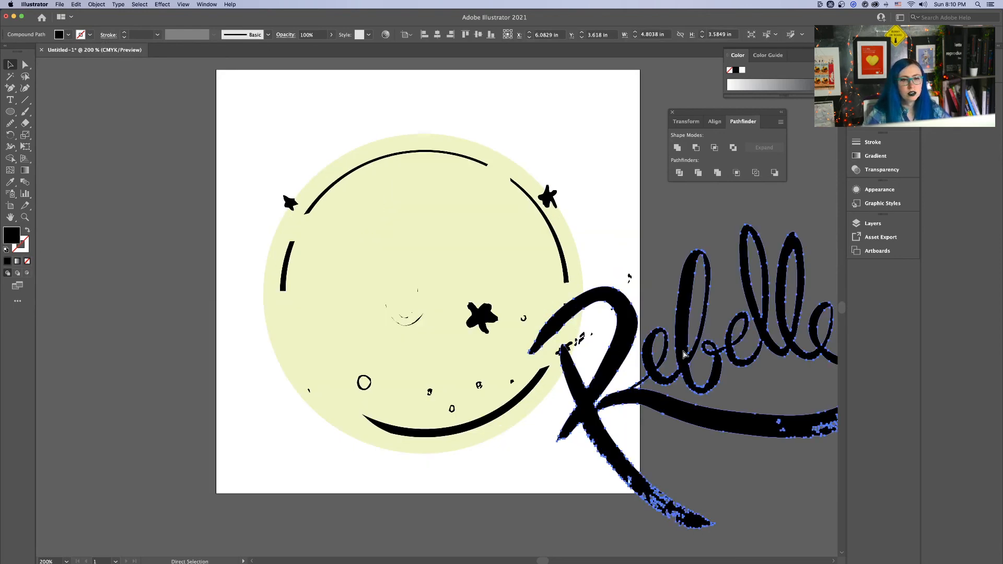
key(super+z)
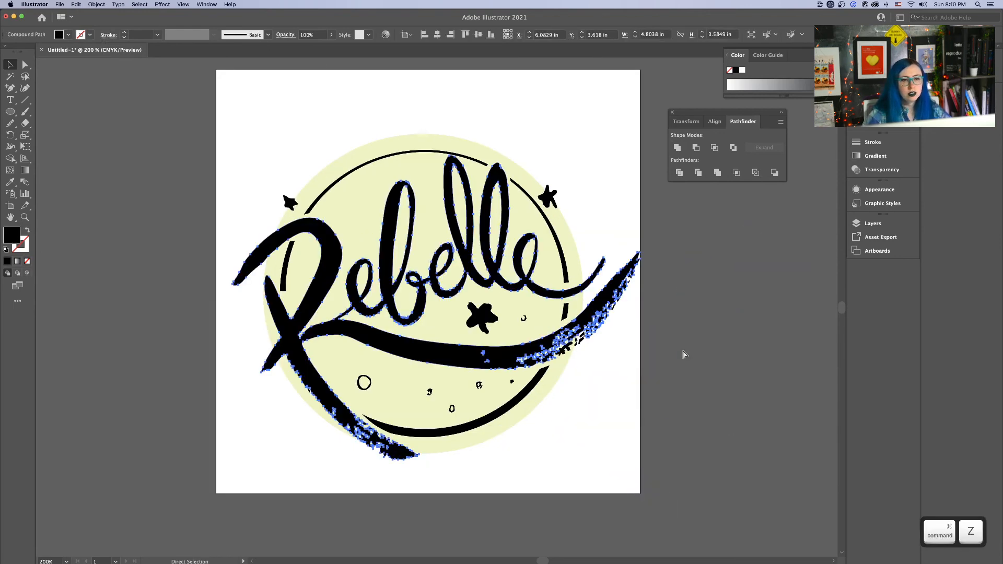
key(super+minus)
key(super+minus)
key(super+minus)
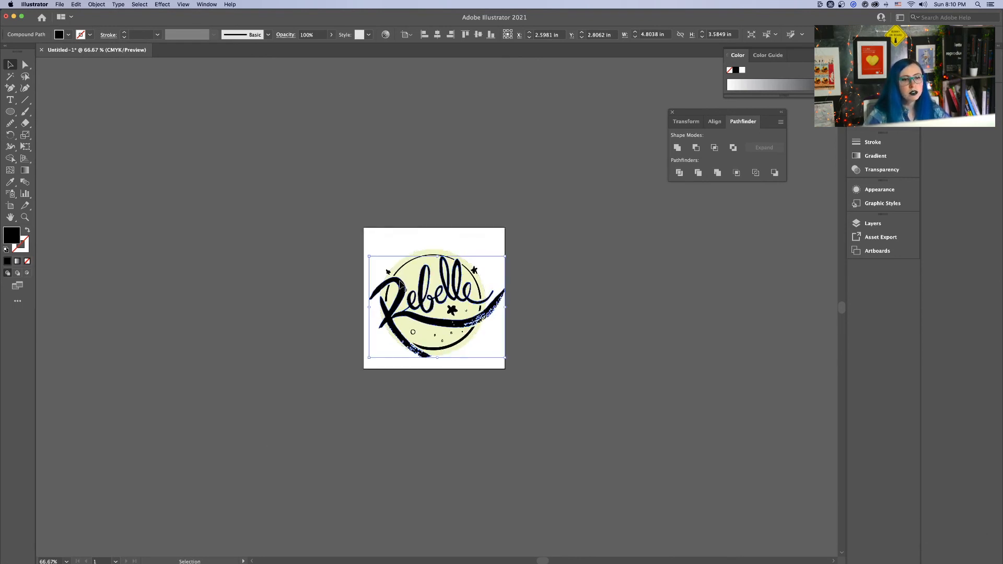
drag(412, 277, 559, 157)
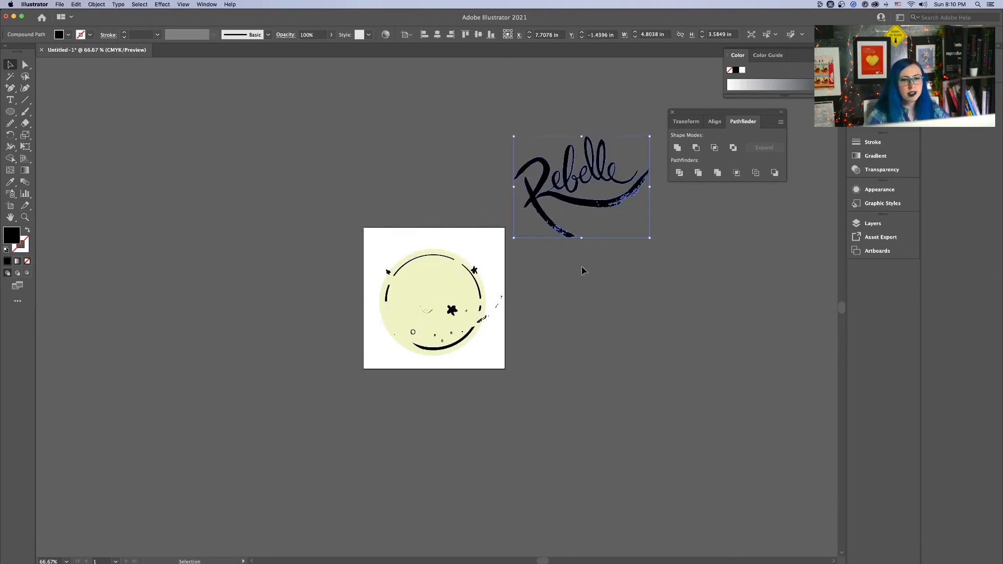
click(612, 300)
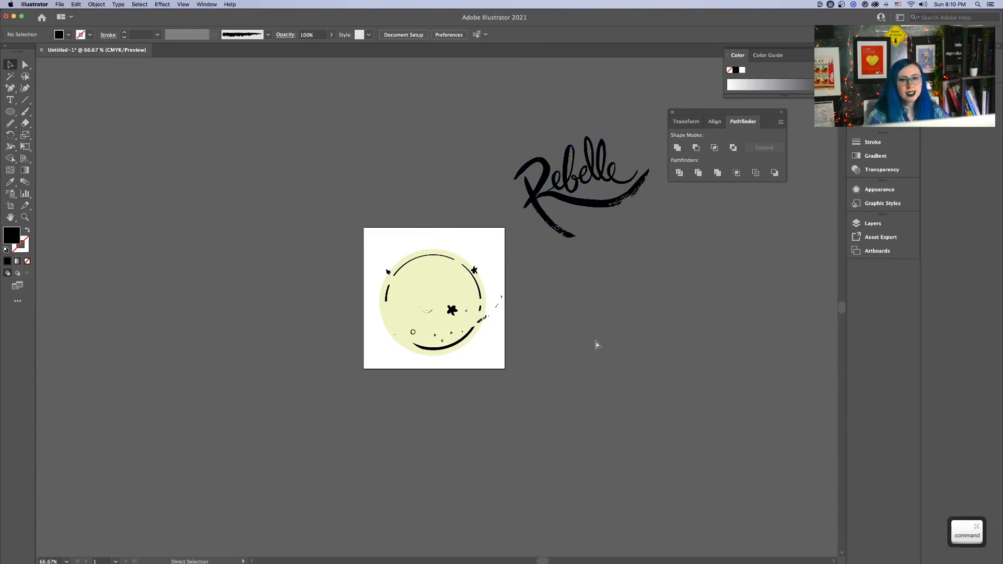
Delete the stray brush specks outside the right edge of the pale yellow circle
key(super+plus)
key(super+plus)
key(space)
drag(597, 345, 471, 344)
click(25, 66)
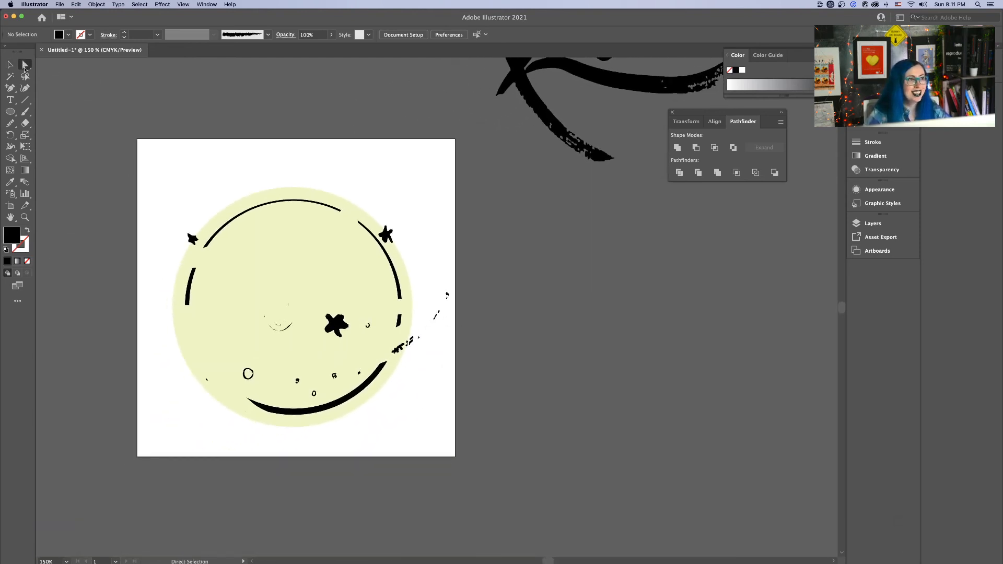
drag(421, 350, 389, 359)
key(BackSpace)
Move the pale yellow circle off the artboard to the right, to about X 9.58 in, Y 4.32 in
key(v)
click(226, 209)
drag(227, 209, 681, 316)
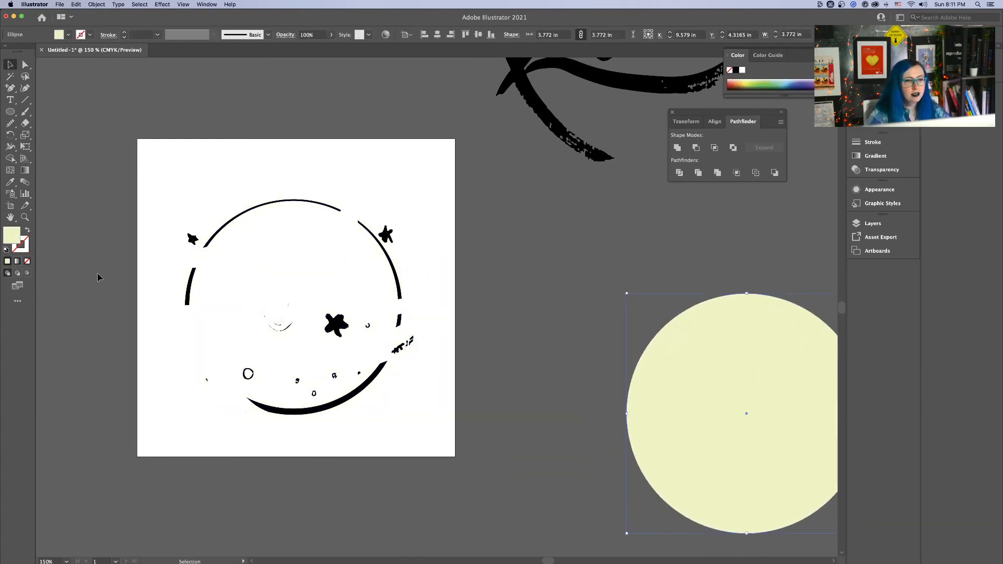
Delete the remaining dry-brush specks beside the ring's lower-right side
click(25, 64)
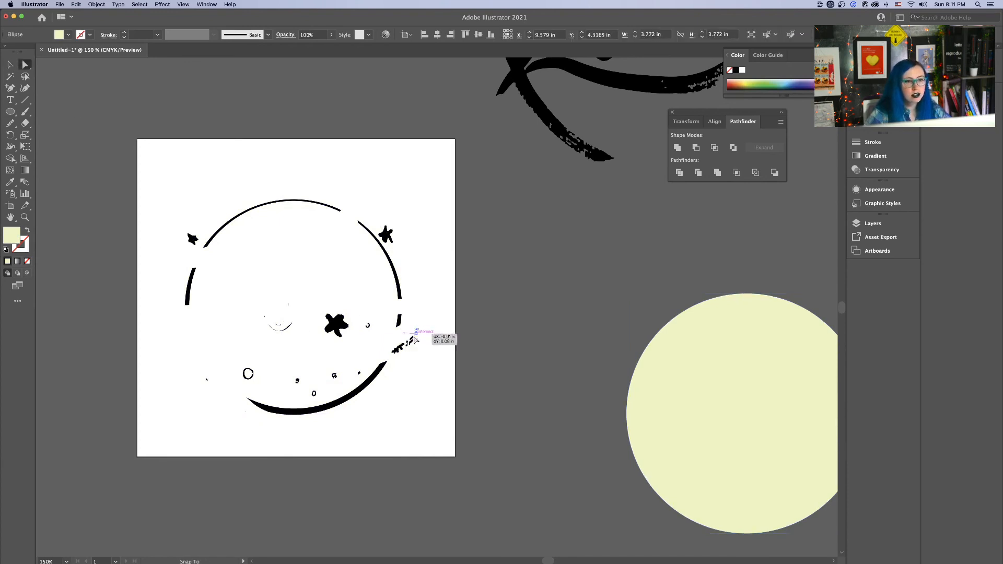
mouse_move(416, 337)
mouse_down()
mouse_move(395, 360)
mouse_move(408, 359)
mouse_up()
key(BackSpace)
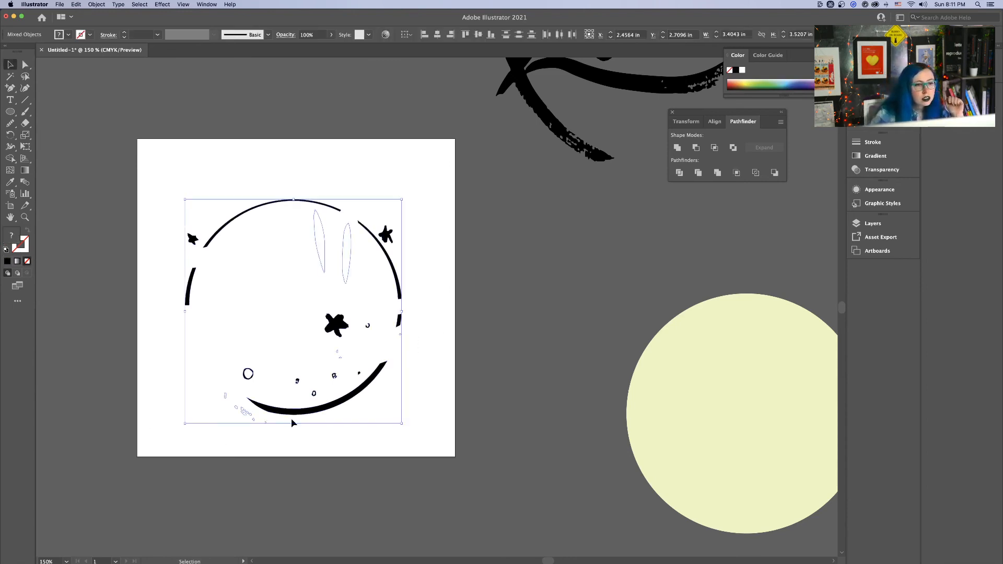
Delete the two narrow unfilled outlines in the ring's upper right and the unfilled fragments at its lower left
scroll(311, 240, up, 3)
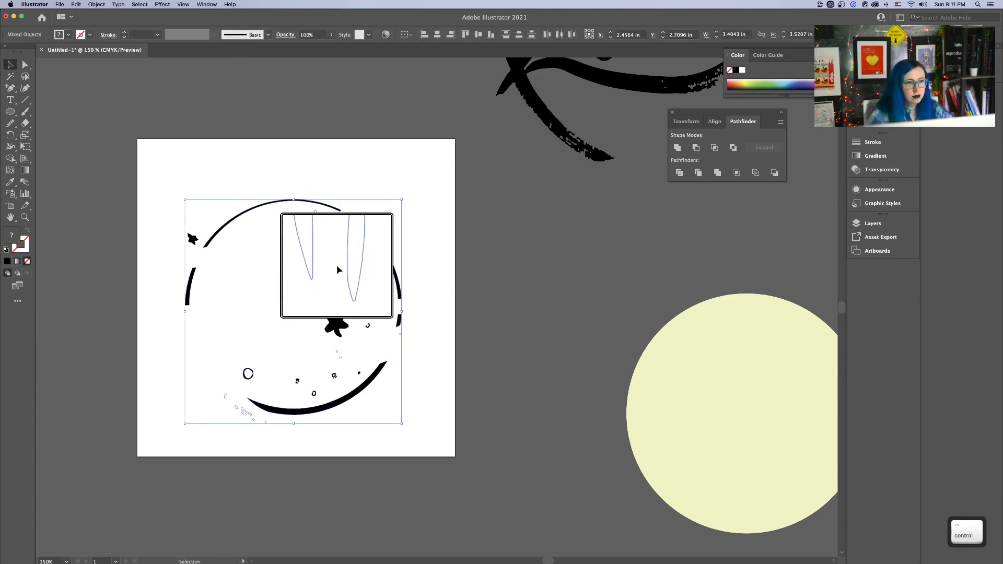
scroll(468, 363, down, 3)
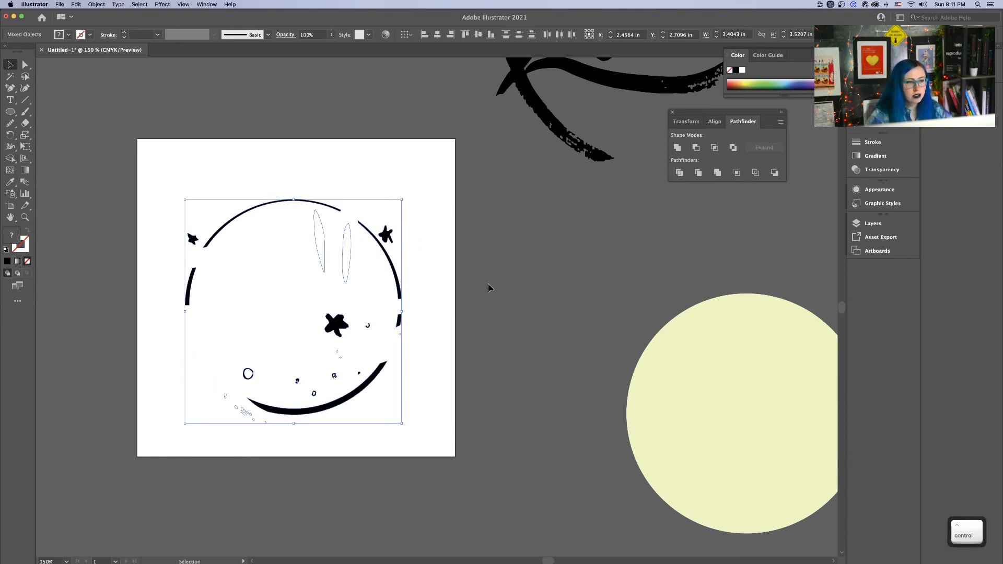
click(490, 287)
click(25, 64)
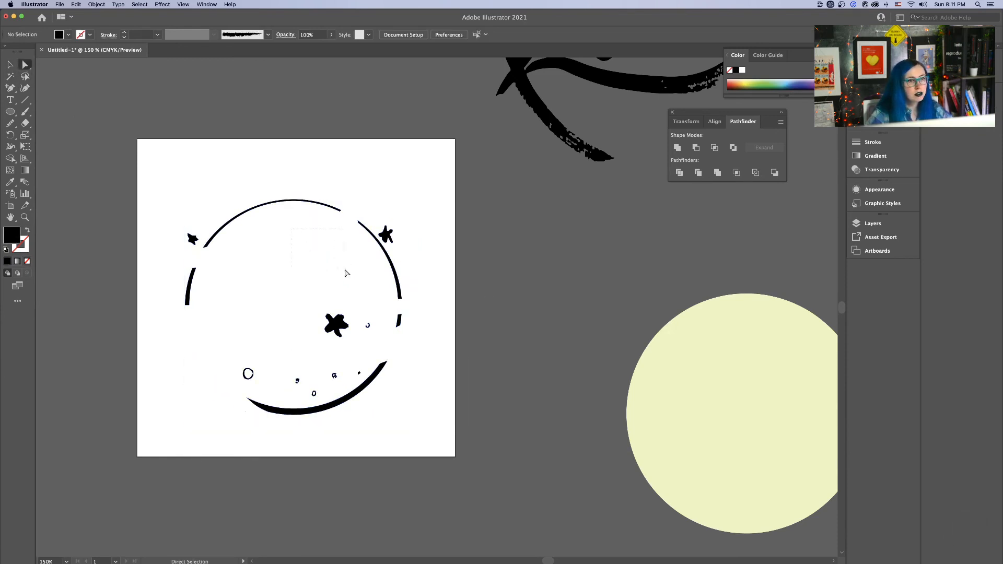
drag(344, 273, 356, 279)
key(Delete)
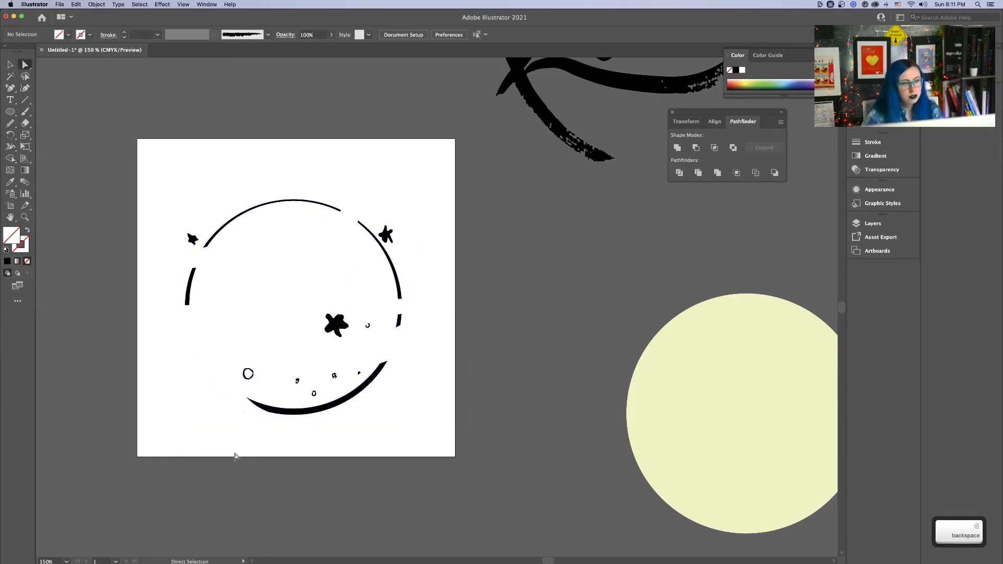
drag(225, 400, 241, 445)
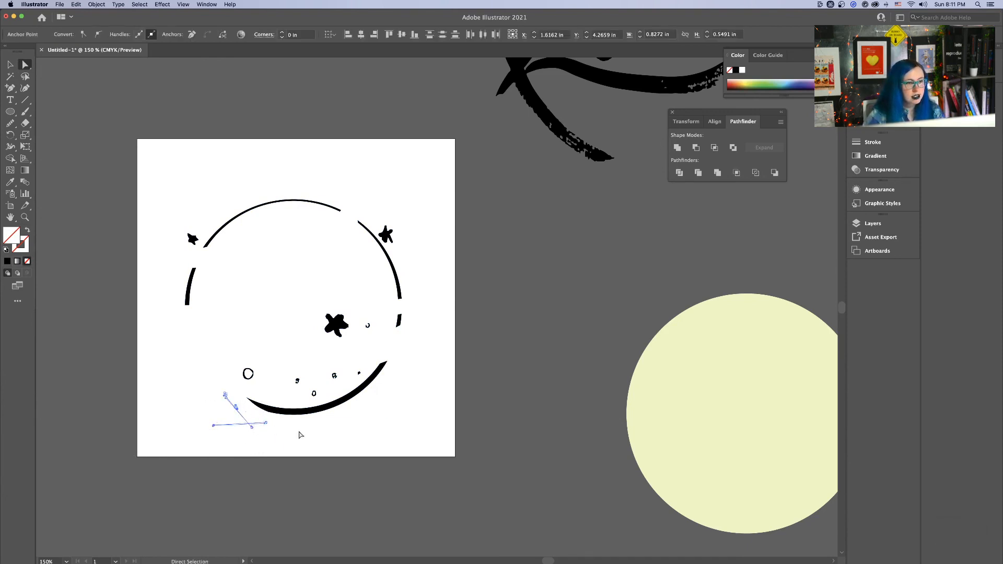
key(BackSpace)
Select the unfilled specks below the large star, extend the selection to all objects with the same fill color, and delete them
click(7, 65)
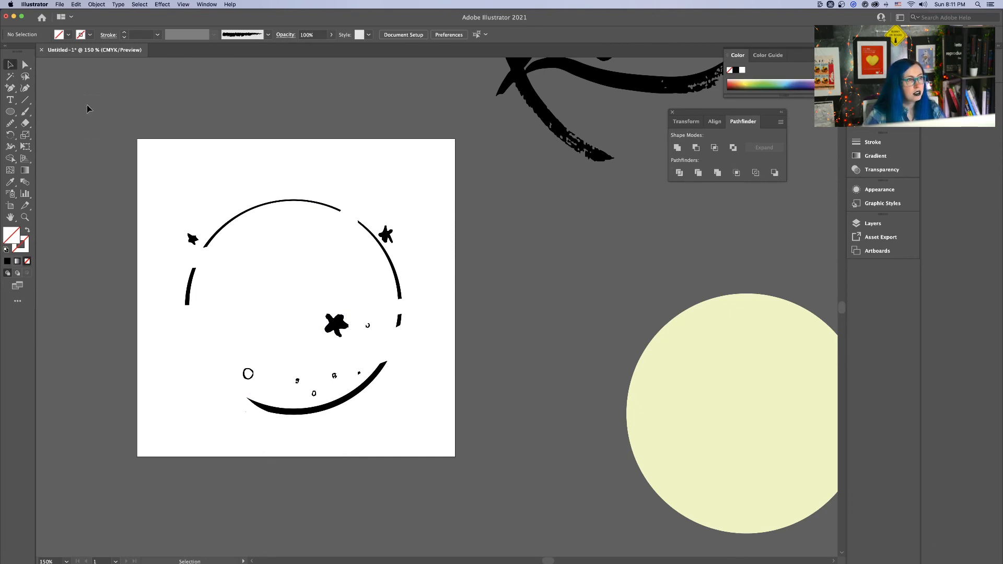
drag(186, 202, 450, 422)
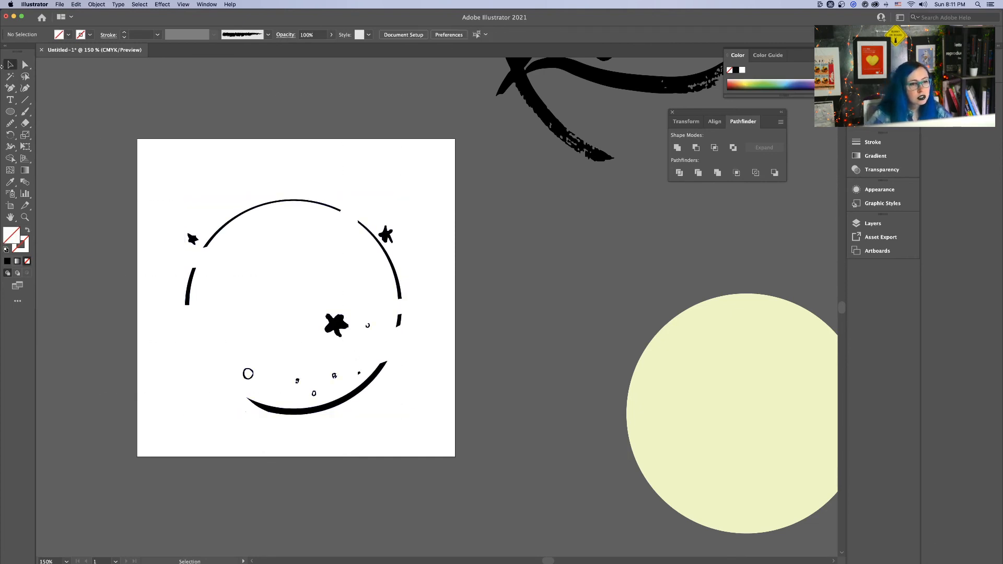
click(25, 66)
drag(363, 351, 324, 364)
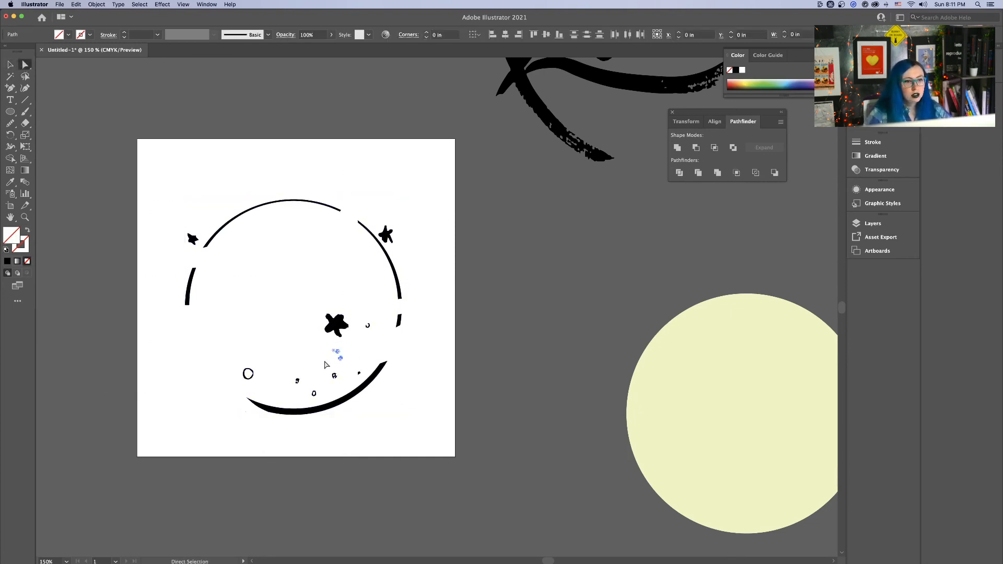
click(134, 4)
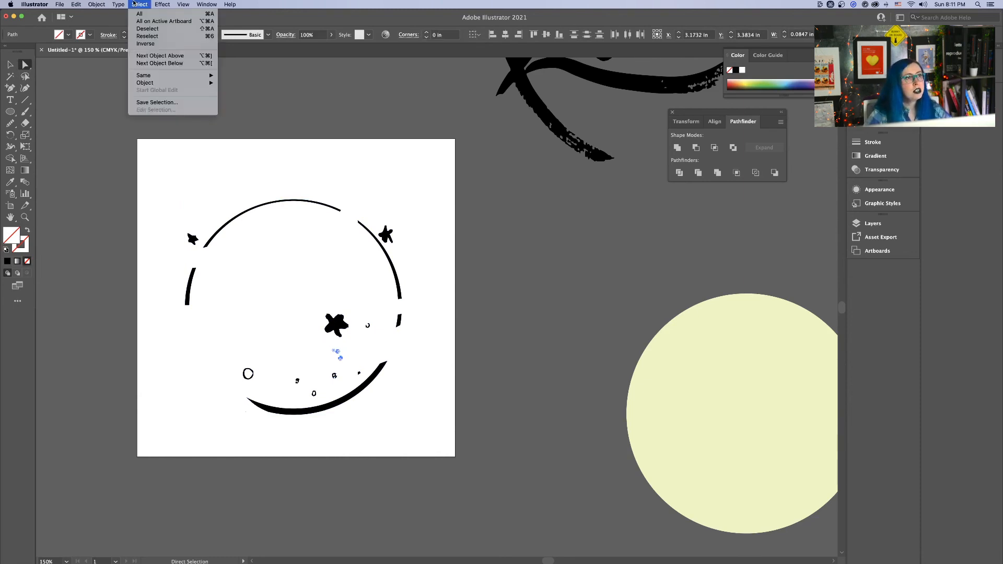
mouse_move(173, 75)
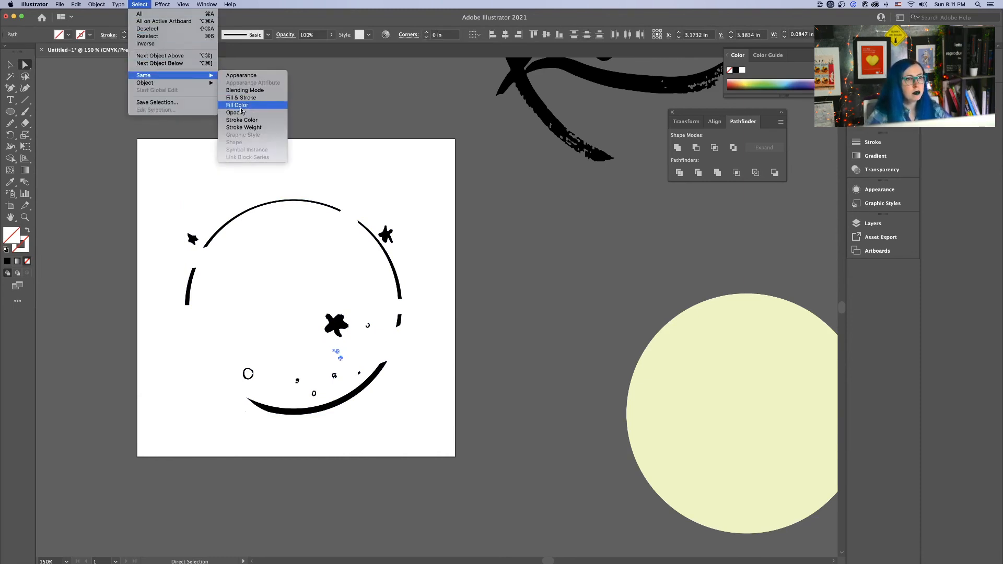
click(240, 106)
key(BackSpace)
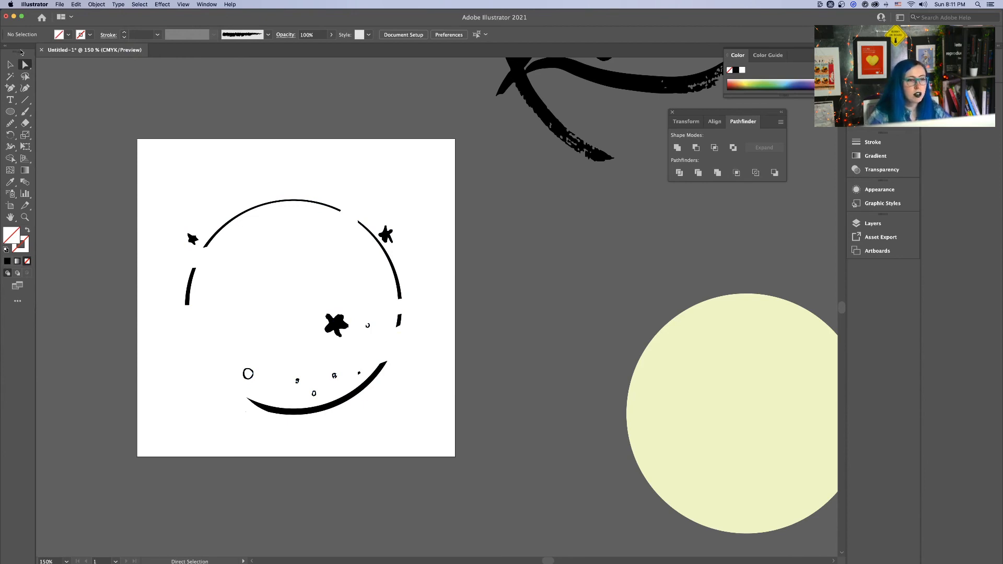
Select all artwork to check for leftover invisible paths, and deselect it
click(9, 64)
key(cmd+a)
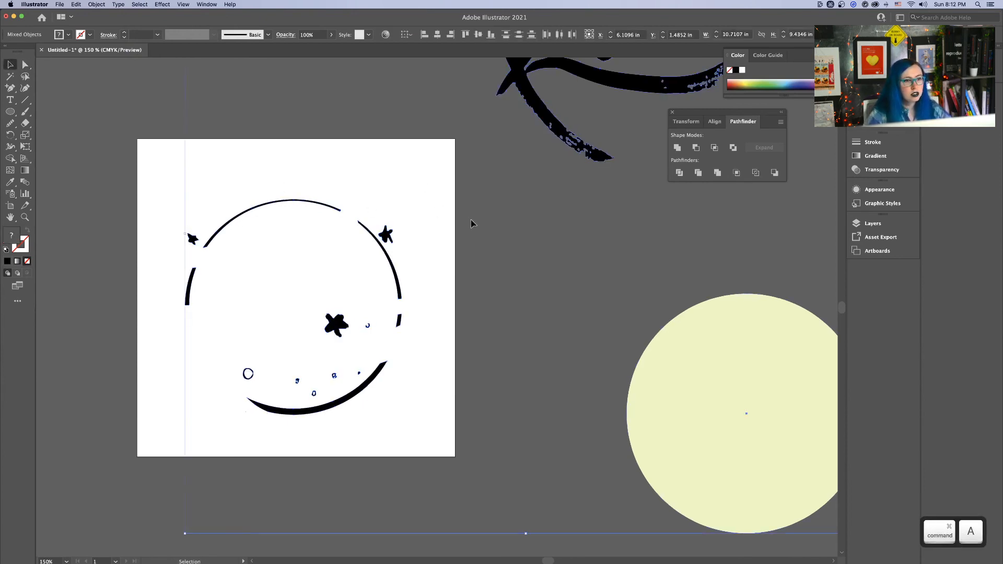
click(104, 155)
key(cmd+minus)
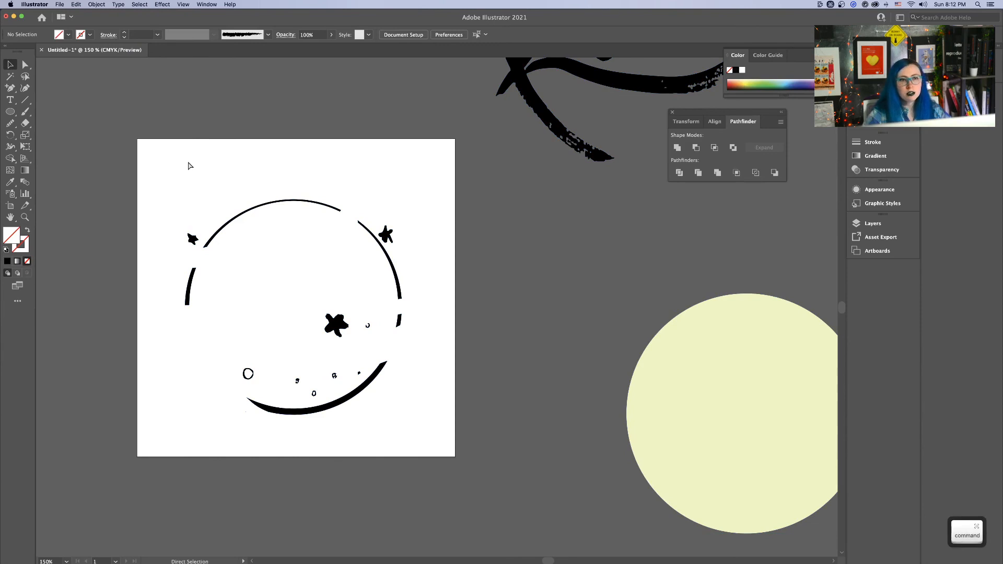
Move the Rebelle lettering back onto the artboard over the ring and fine-tune its position in small nudges
drag(482, 194, 339, 312)
key(Down)
key(Down)
key(Down)
key(Down)
key(Down)
key(Down)
key(Down)
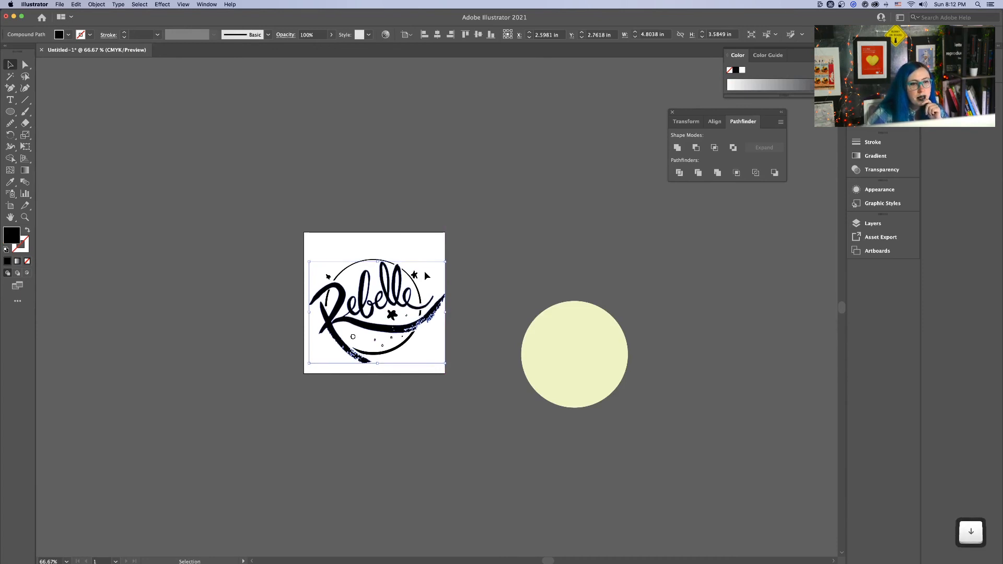
key(Up)
key(Up)
key(Up)
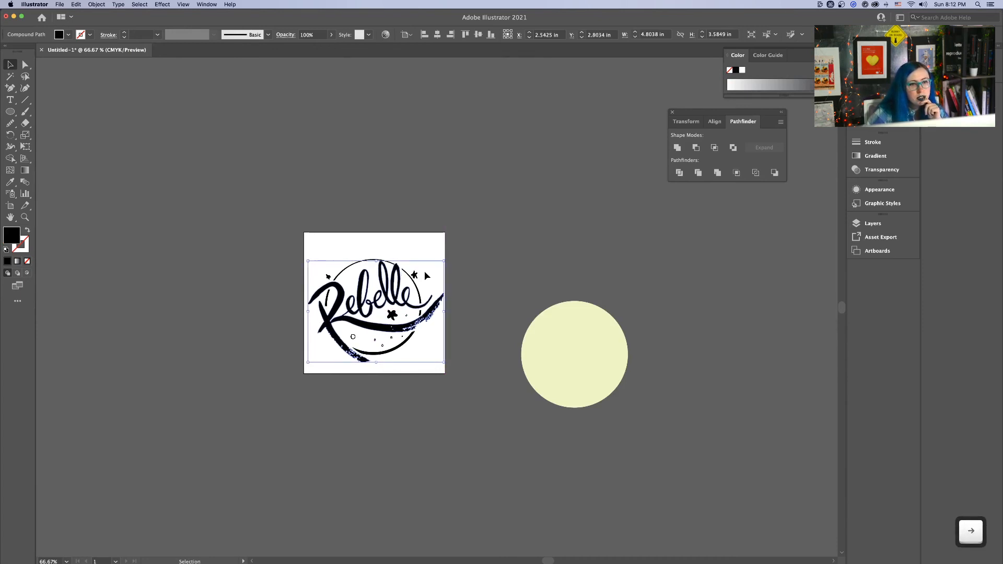
key(Left)
key(Left)
key(Left)
key(Right)
key(Right)
key(Right)
key(Right)
key(Up)
key(Up)
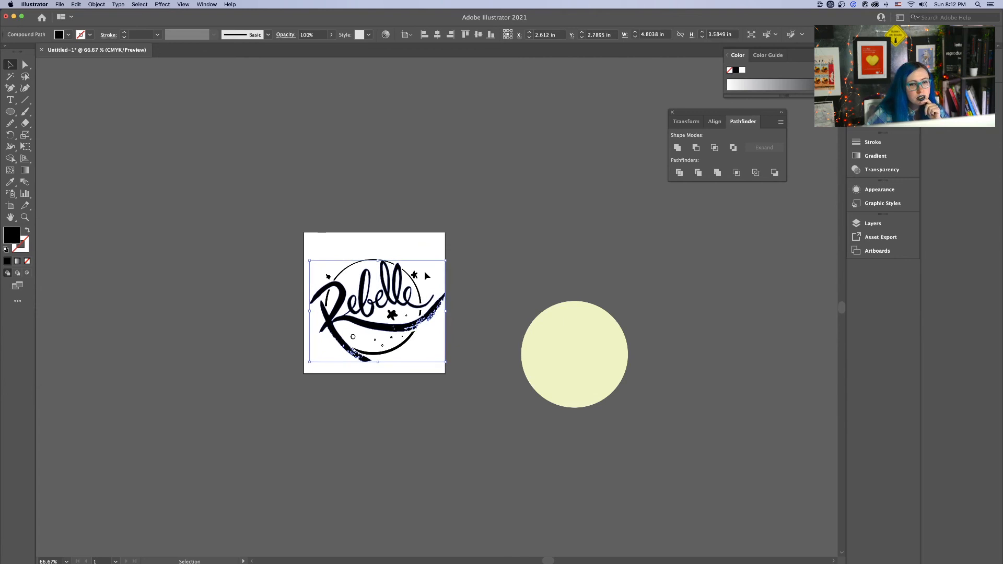
Move the pale yellow circle onto the artboard behind the lettering and ring, and deselect it
click(473, 258)
drag(569, 347, 285, 281)
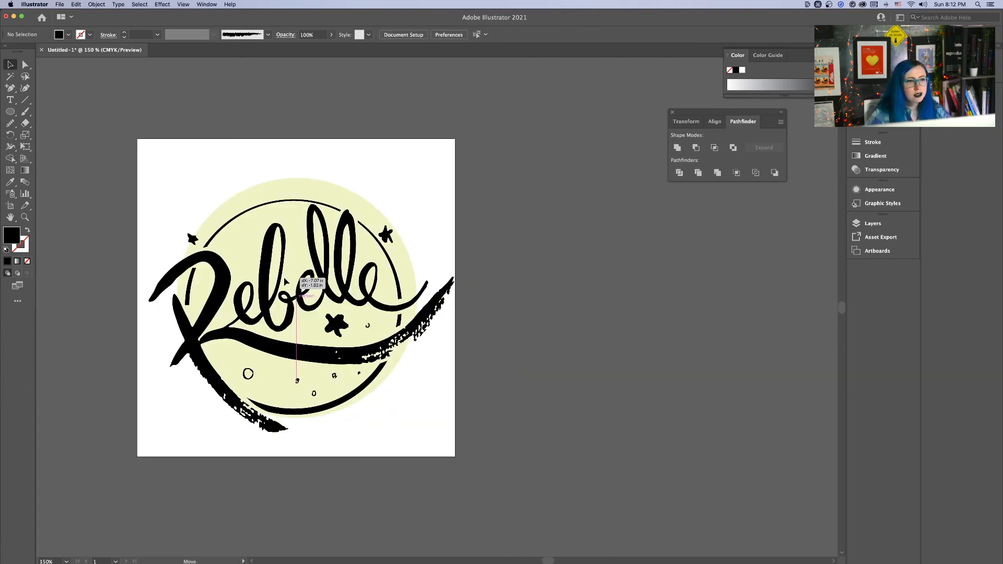
click(555, 403)
Draw a 5 × 5 in rectangle covering the whole artboard as the background behind the logo
key(space)
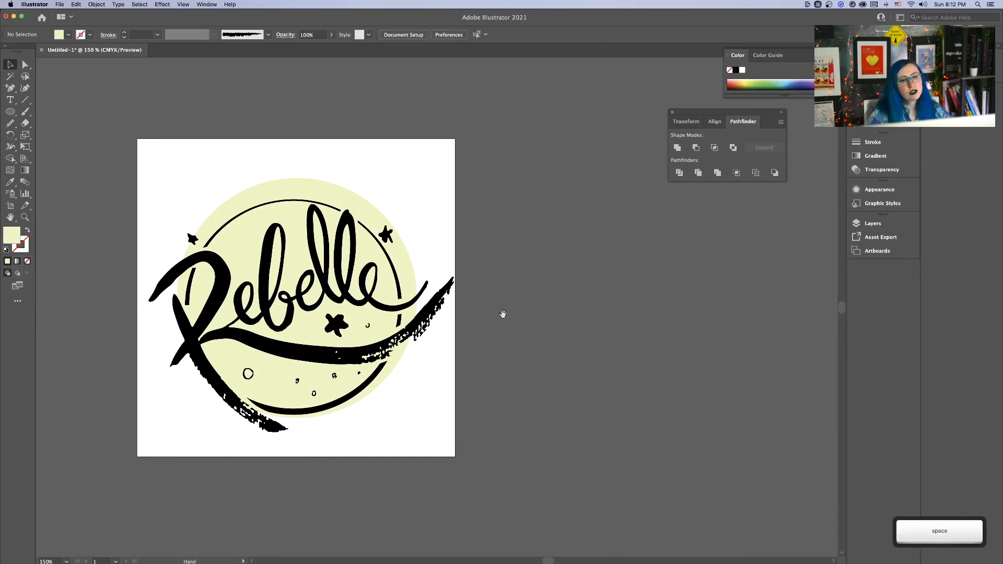
drag(503, 313, 642, 329)
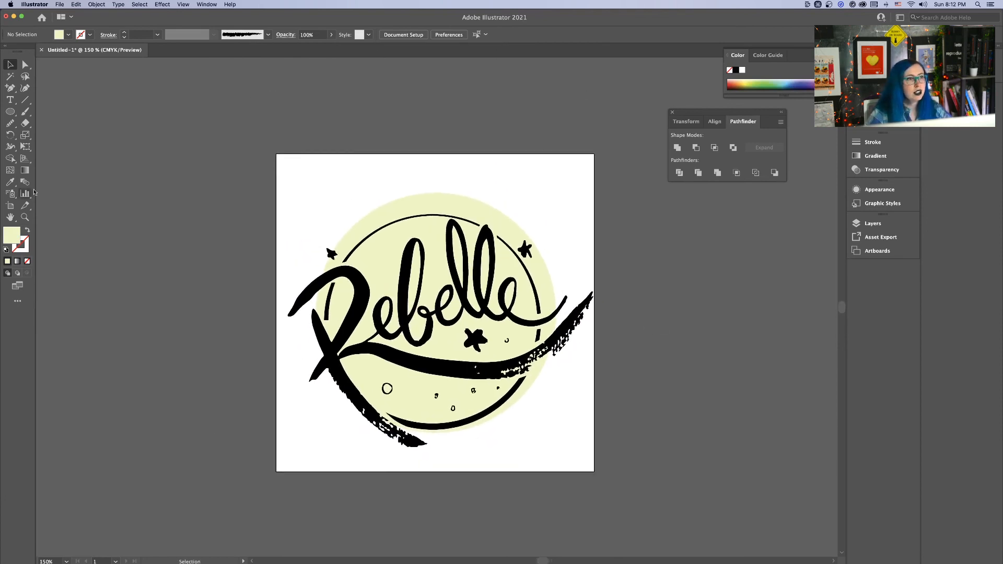
drag(18, 110, 49, 114)
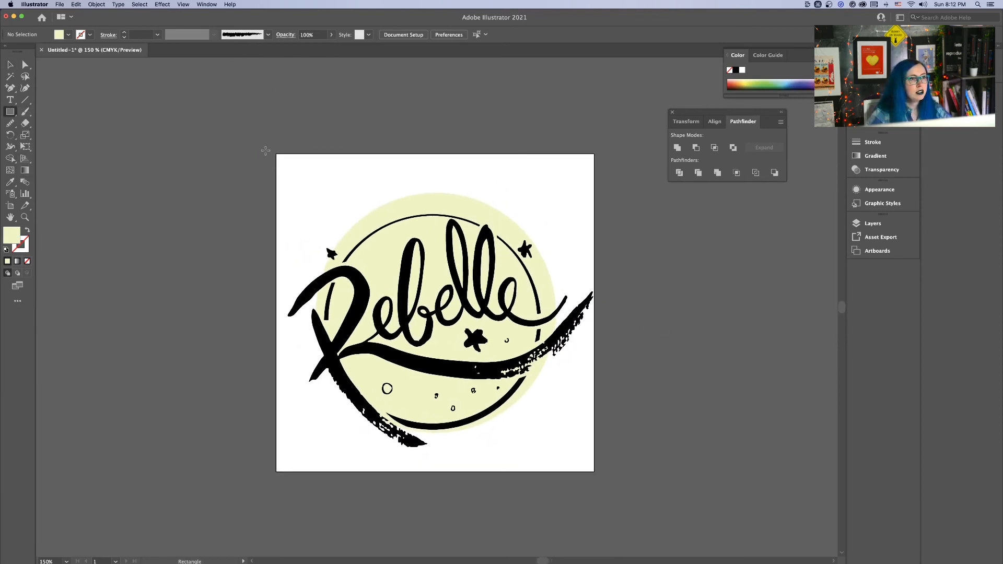
drag(275, 153, 596, 473)
drag(594, 472, 594, 472)
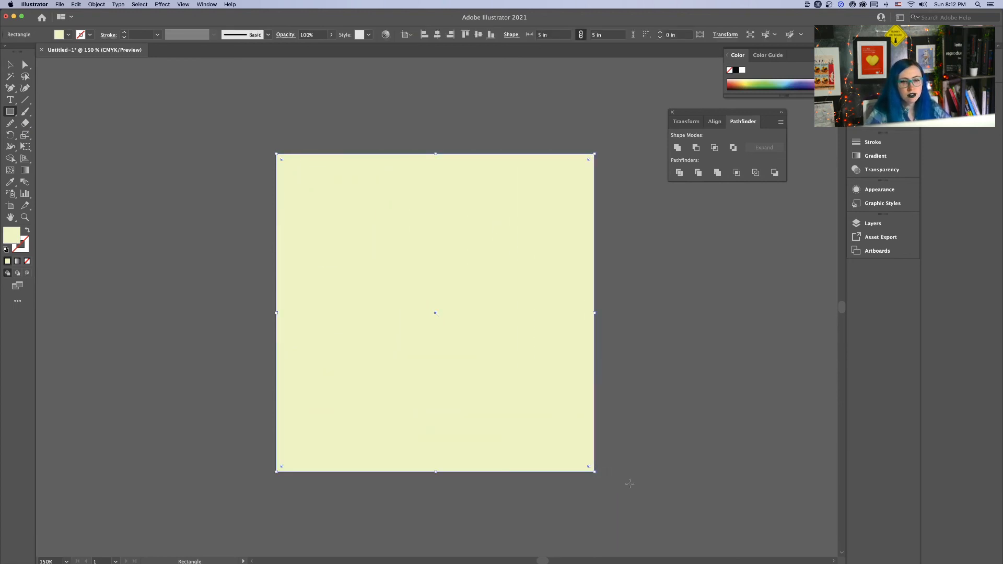
key(super+v)
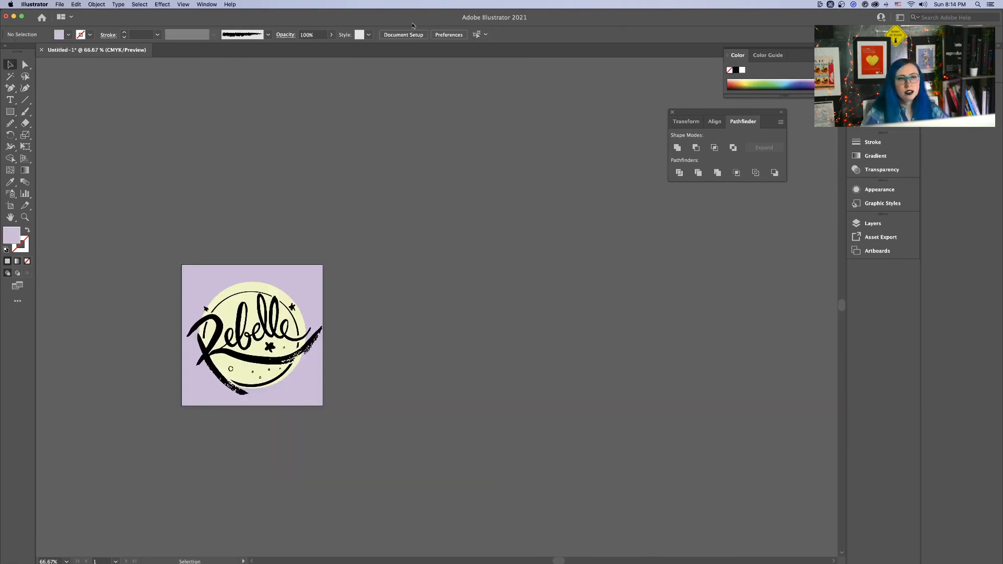
Edit the artboards and duplicate the logo artboard with its artwork about 6 in to the right
click(410, 35)
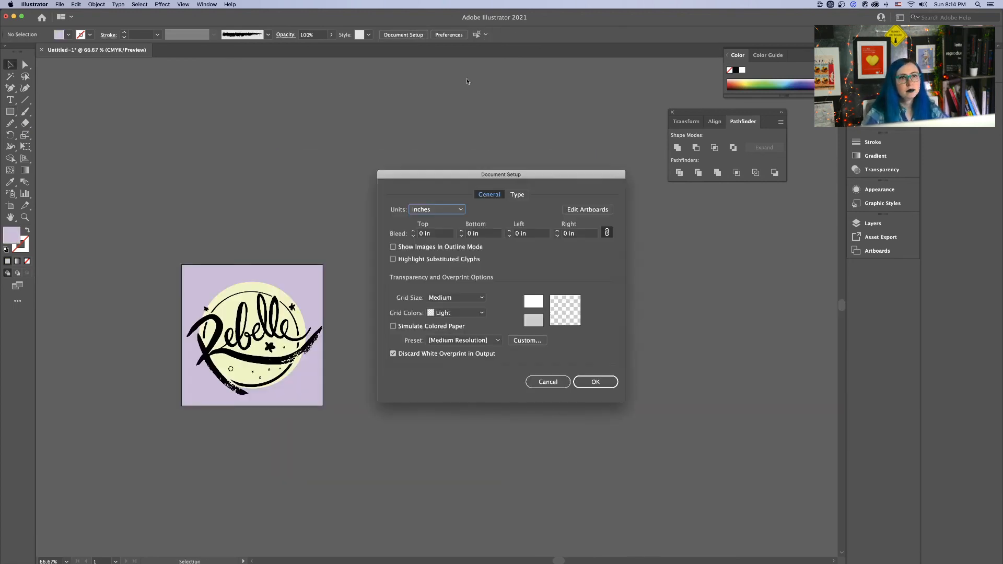
click(572, 208)
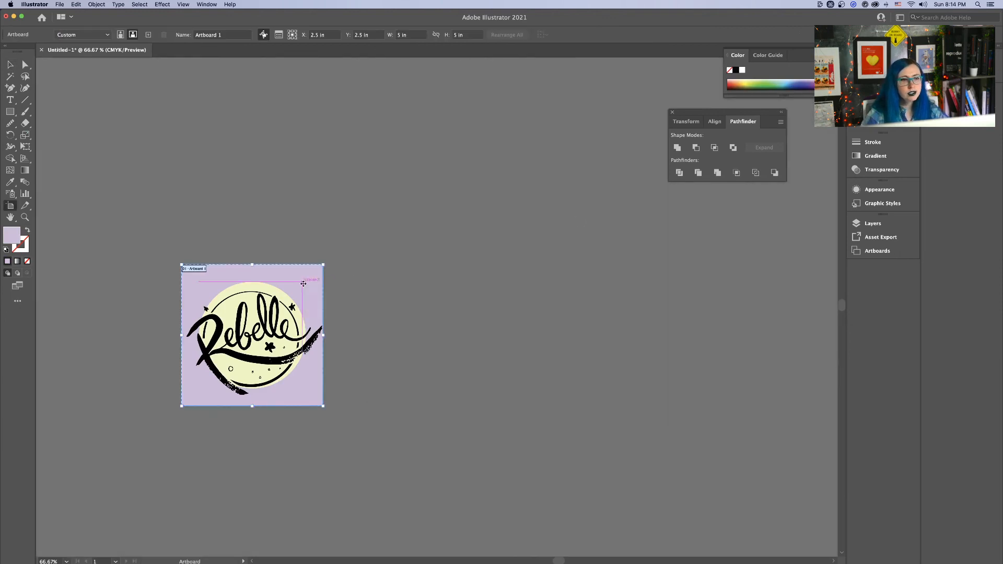
drag(303, 269, 474, 269)
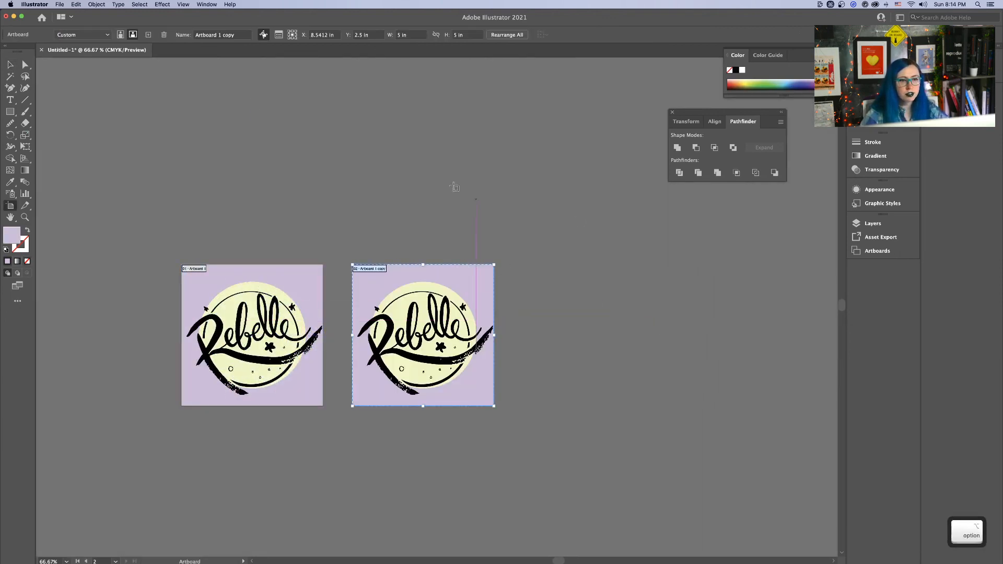
Delete the pale yellow circle, ring arcs, stars and dots from the duplicated artboard, keeping its lettering aside
click(8, 68)
click(443, 291)
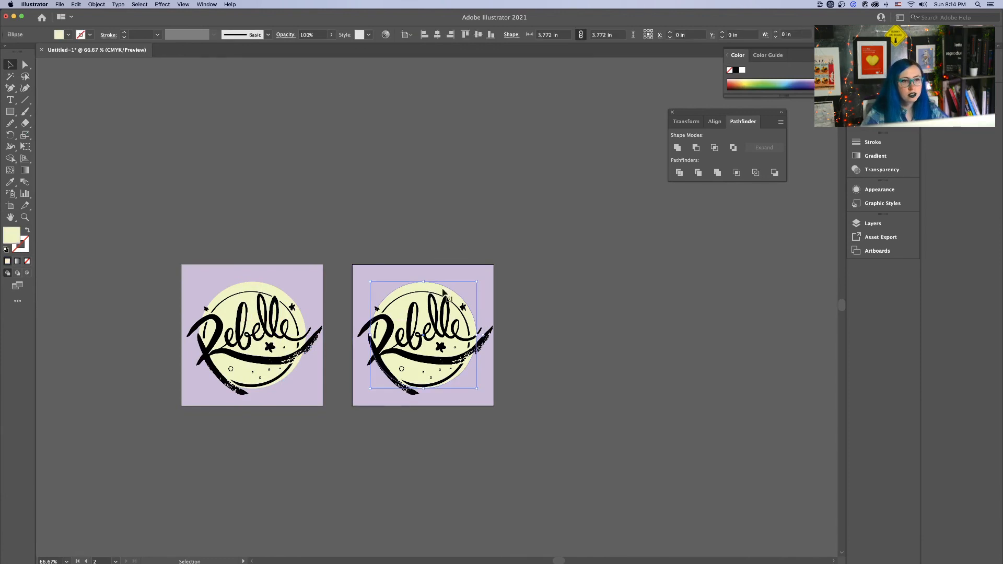
key(Delete)
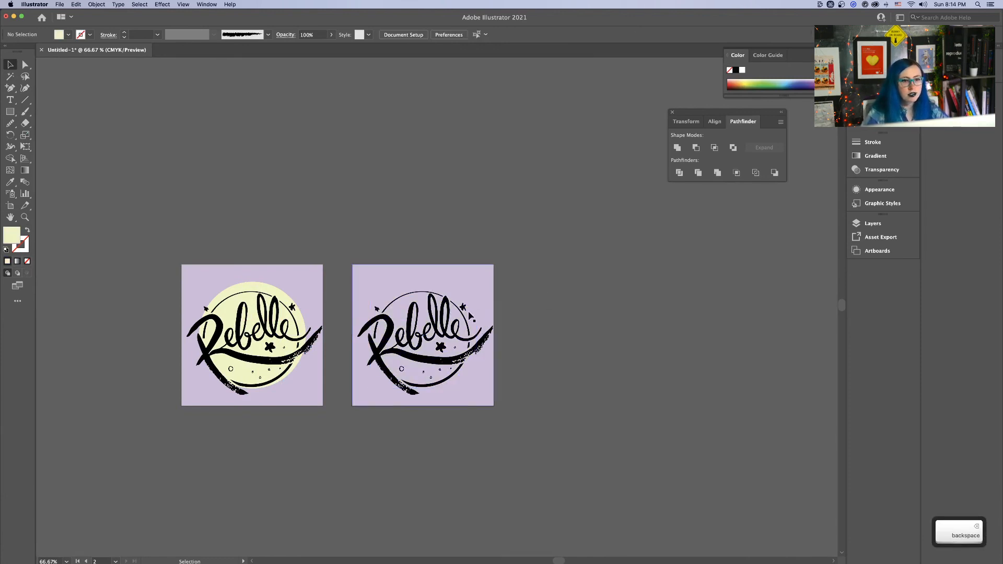
click(469, 316)
key(super+BackSpace)
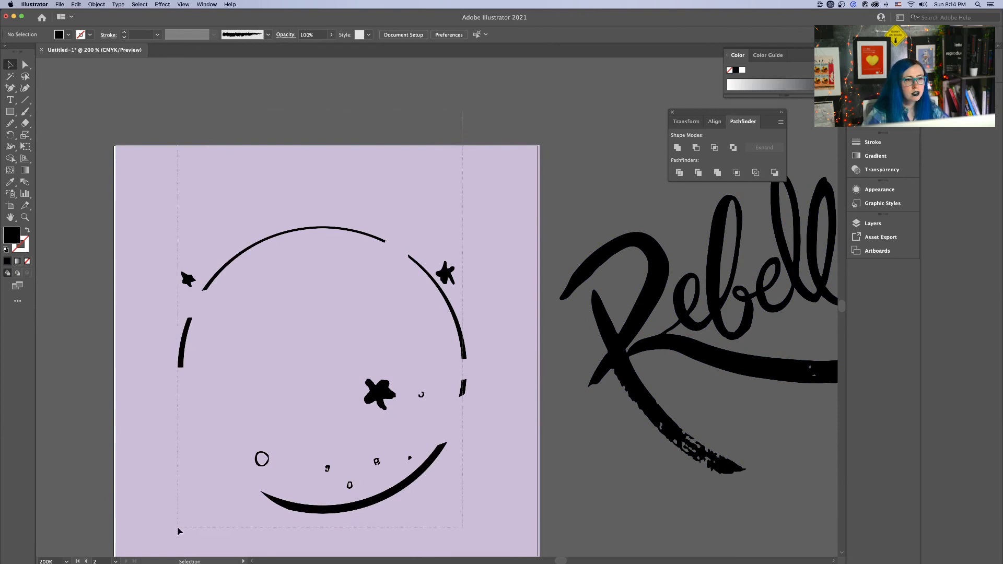
drag(179, 530, 467, 272)
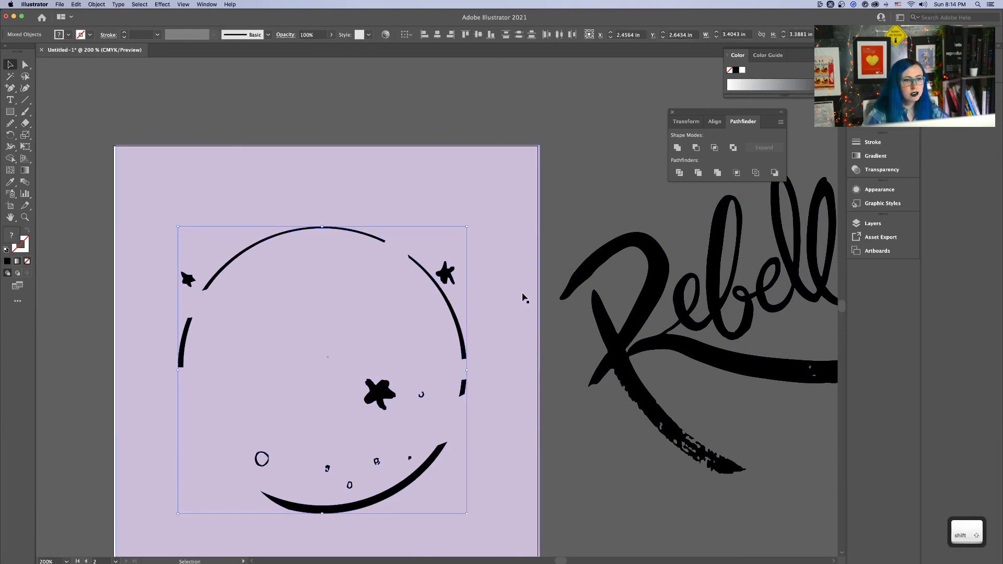
key(BackSpace)
Scale the lettering on the duplicated artboard down proportionally to about 3.89 in wide
key(super+equal)
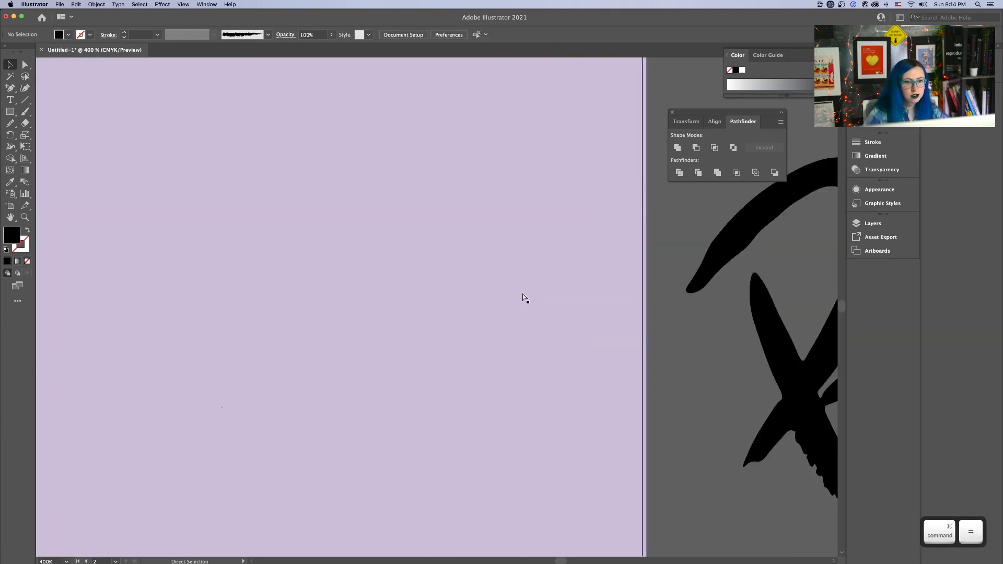
key(super+minus)
key(super+minus)
key(super+minus)
drag(489, 270, 450, 297)
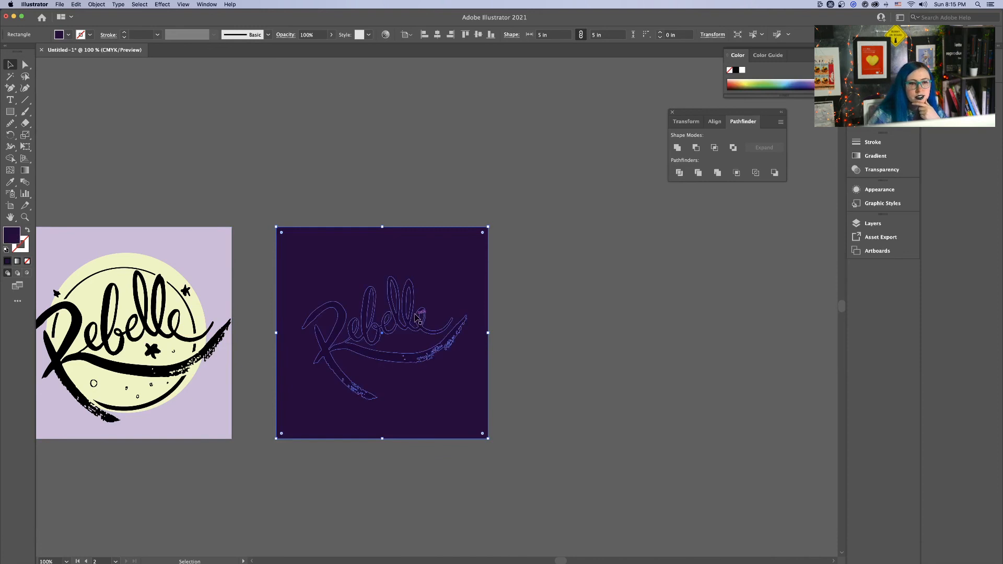
Fill the lettering on the dark purple artboard with F7F7F7, and recolor it with the pale yellow sampled from the first logo's circle
click(419, 315)
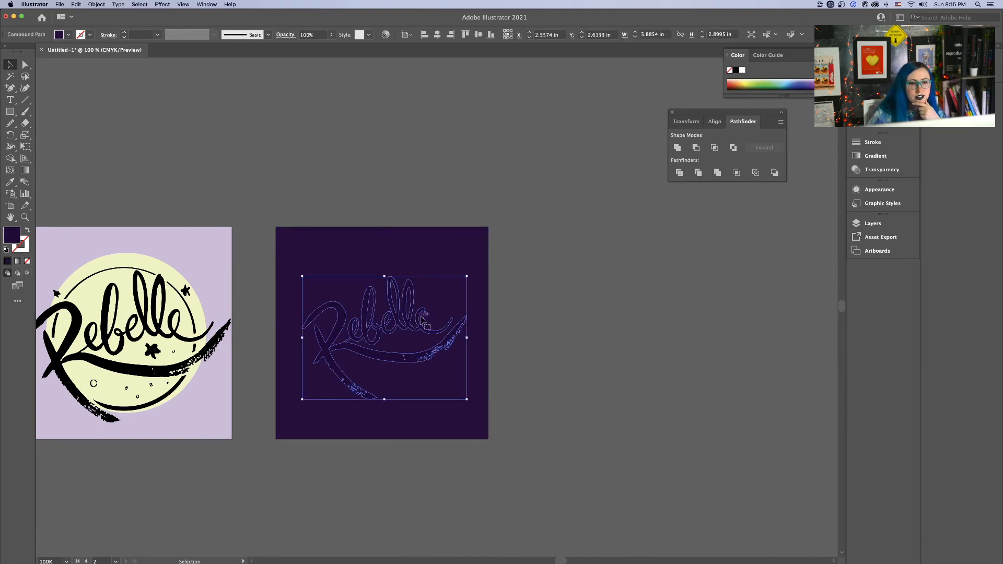
double_click(8, 240)
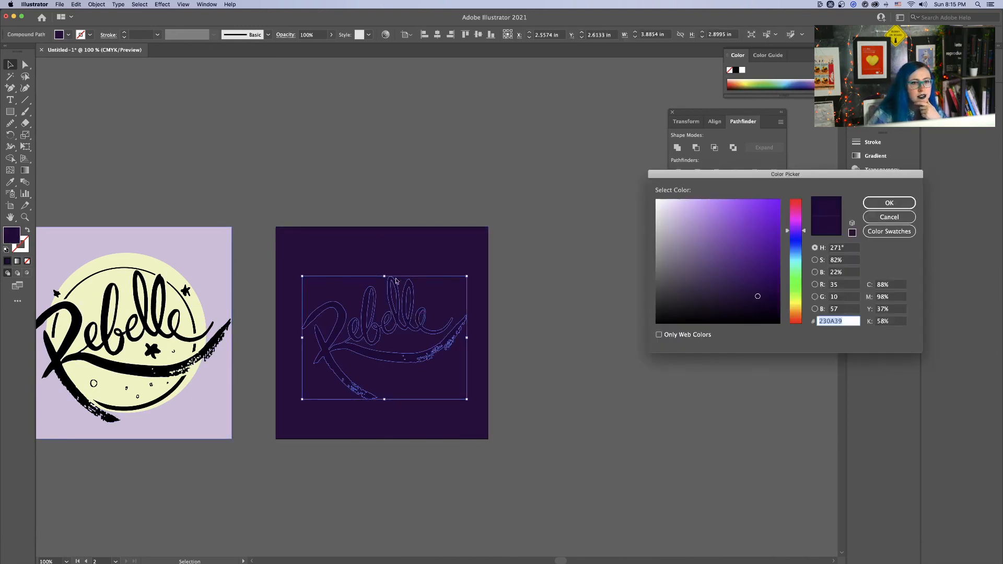
text(ffffff)
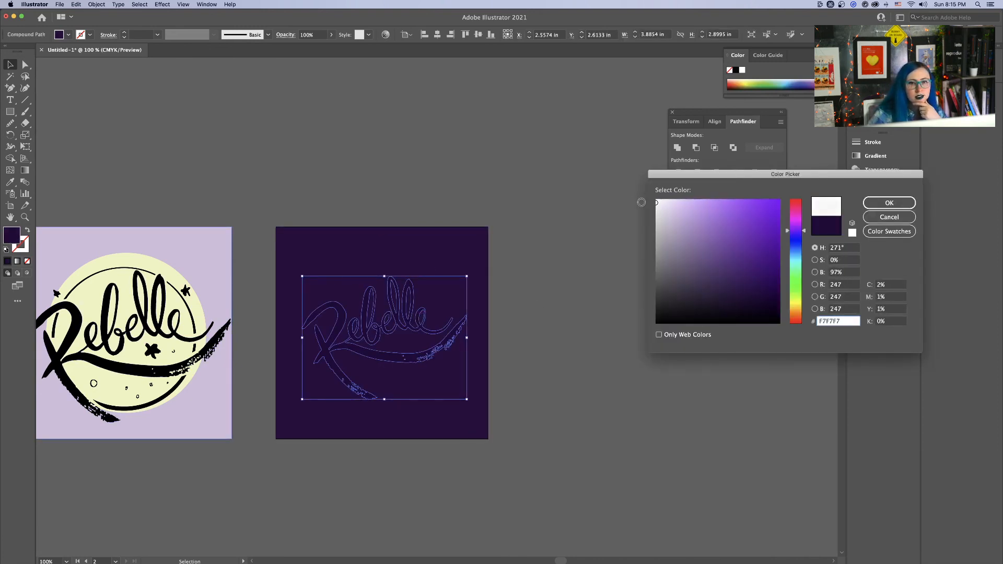
key(Return)
key(i)
click(194, 316)
click(199, 310)
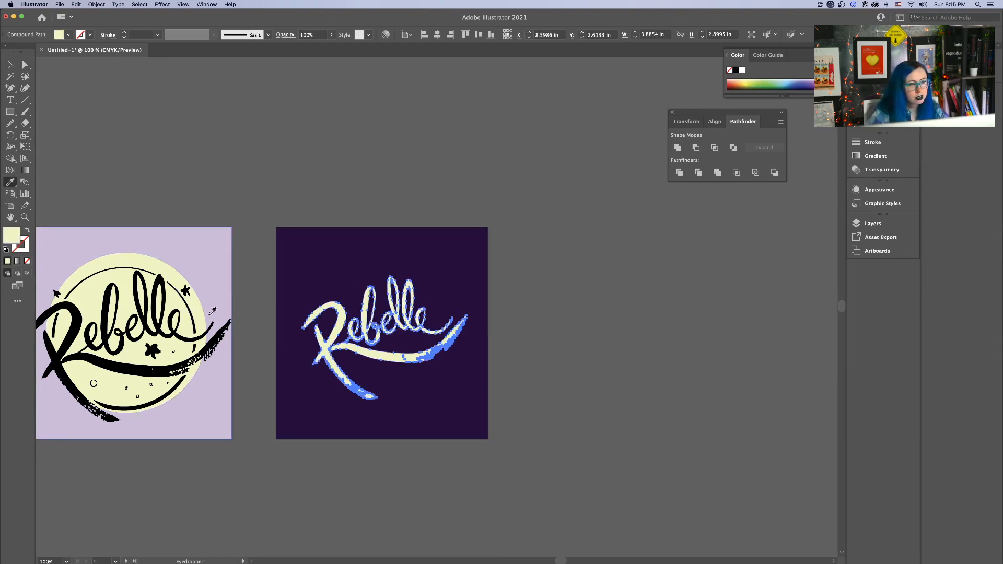
click(11, 64)
click(193, 147)
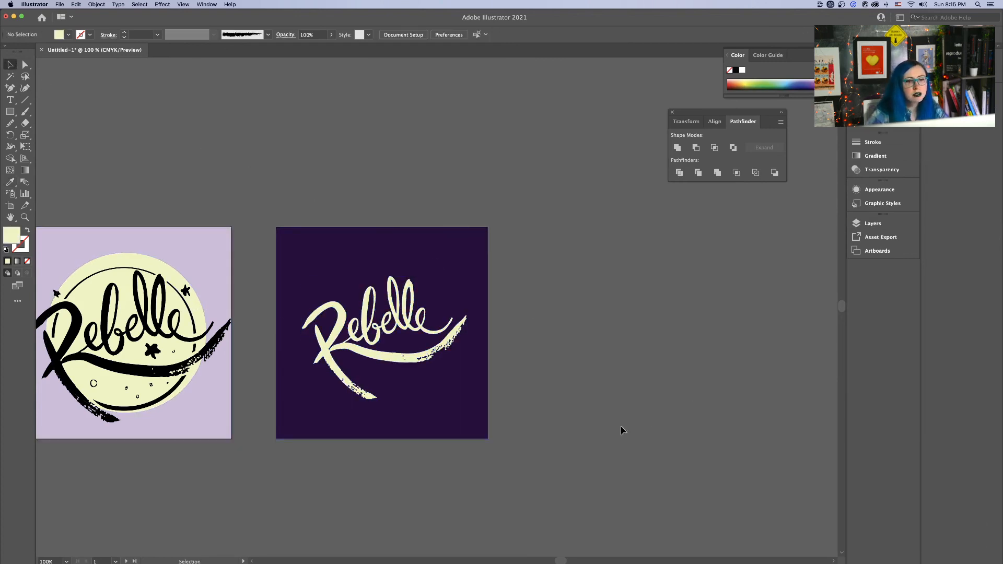
drag(622, 429, 738, 385)
key(super+equal)
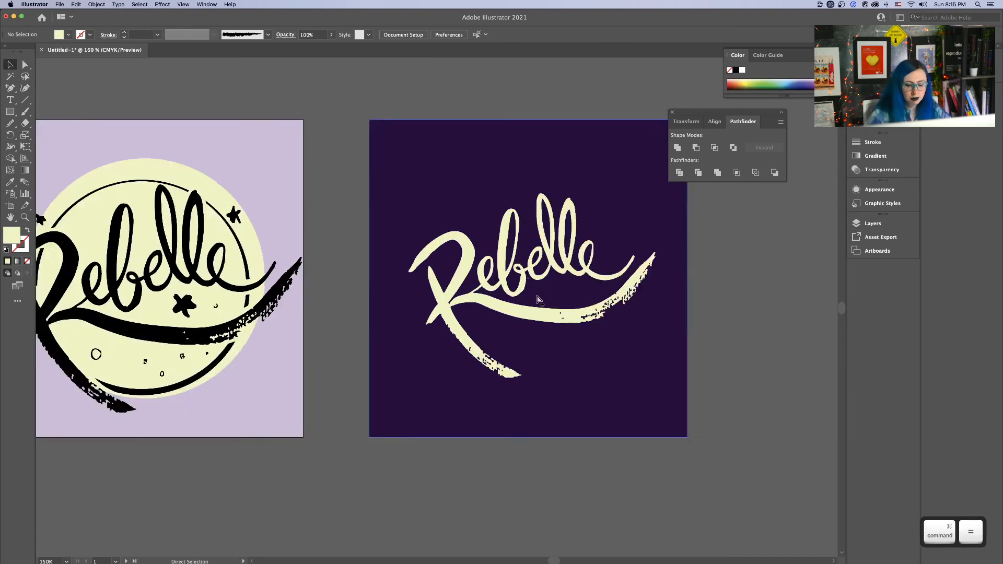
key(super+equal)
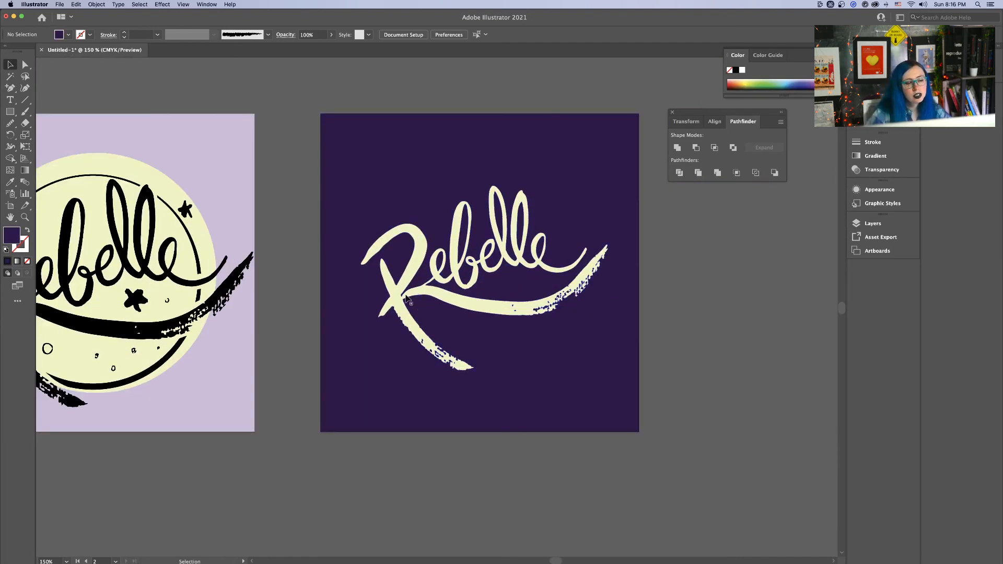
mouse_move(567, 557)
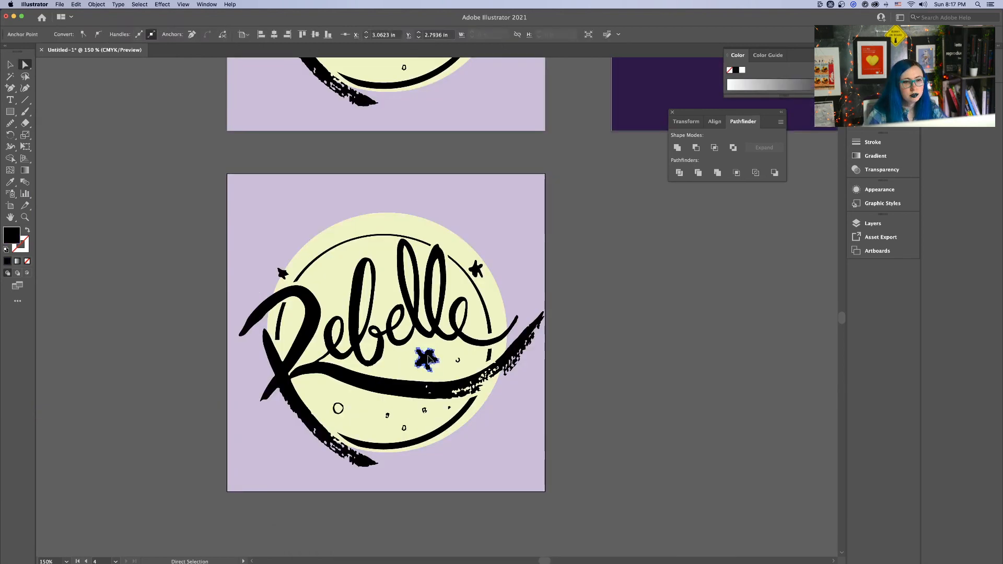
Try deleting the large star below the lettering on the lower logo artboard, and undo the deletion
key(i)
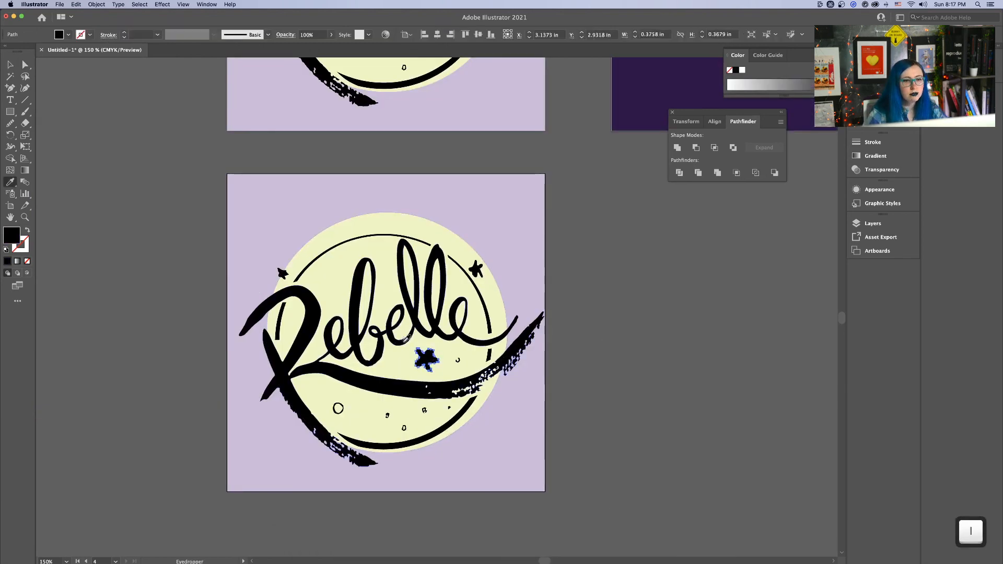
key(BackSpace)
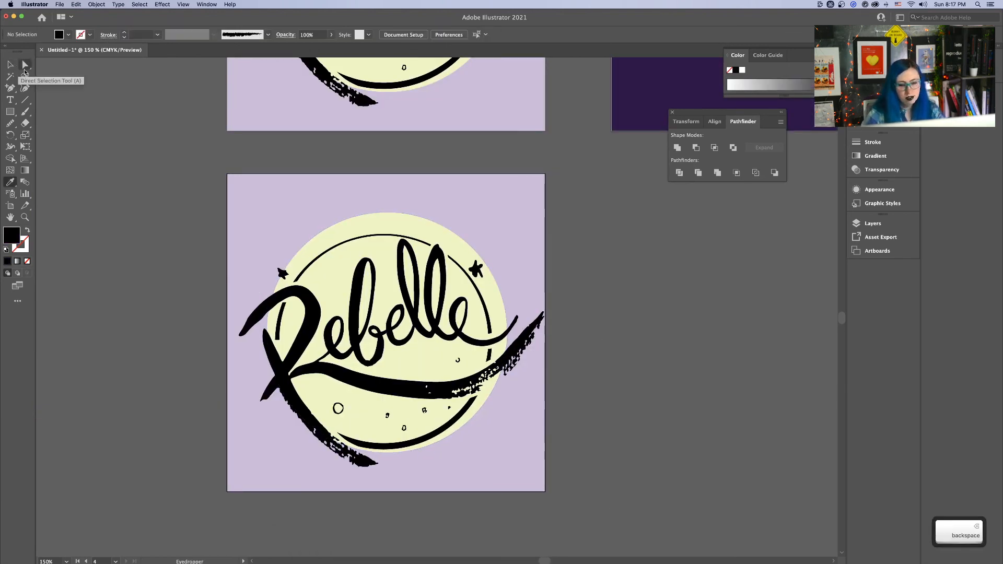
click(14, 68)
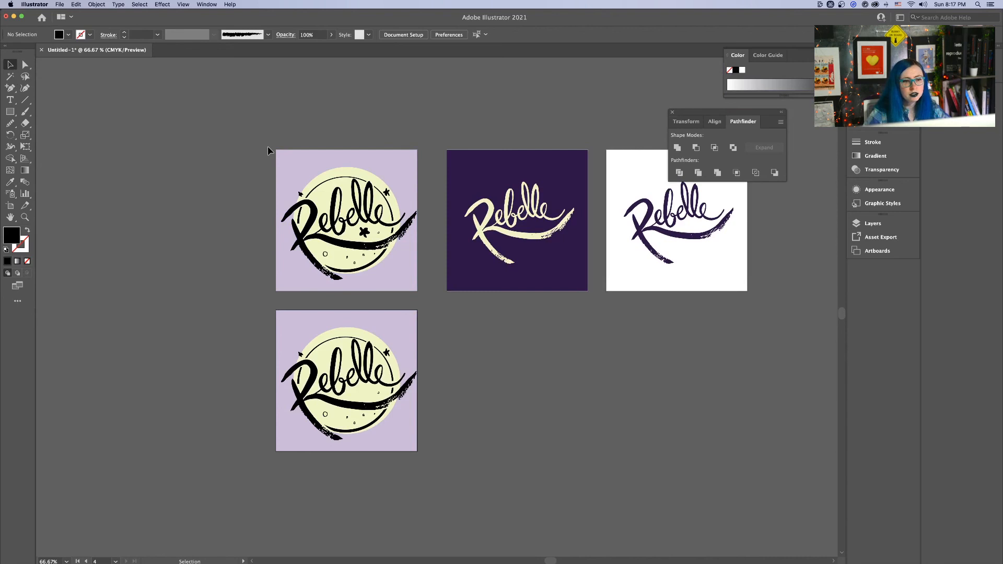
click(339, 160)
click(402, 114)
key(space)
drag(618, 371, 545, 362)
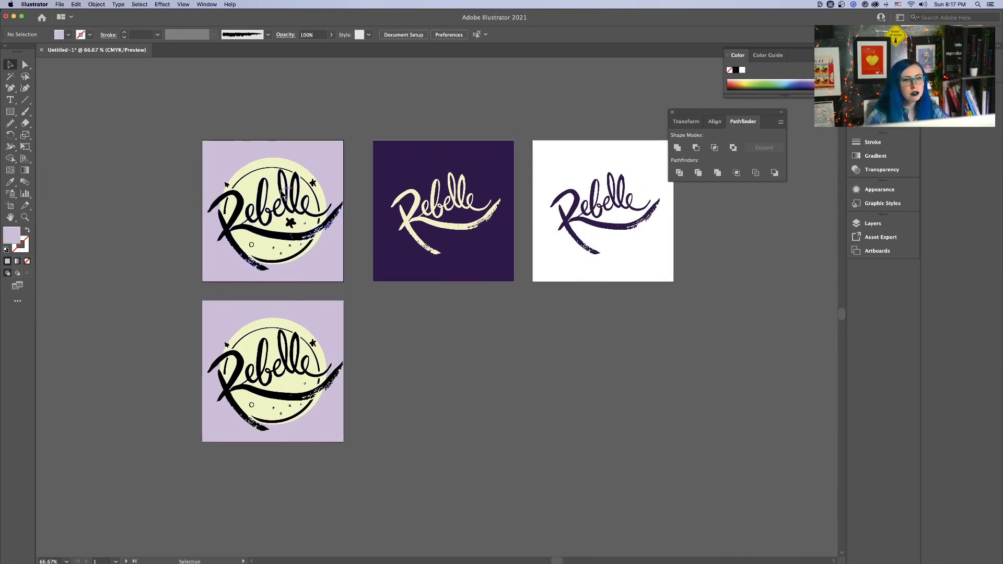
key(super+z)
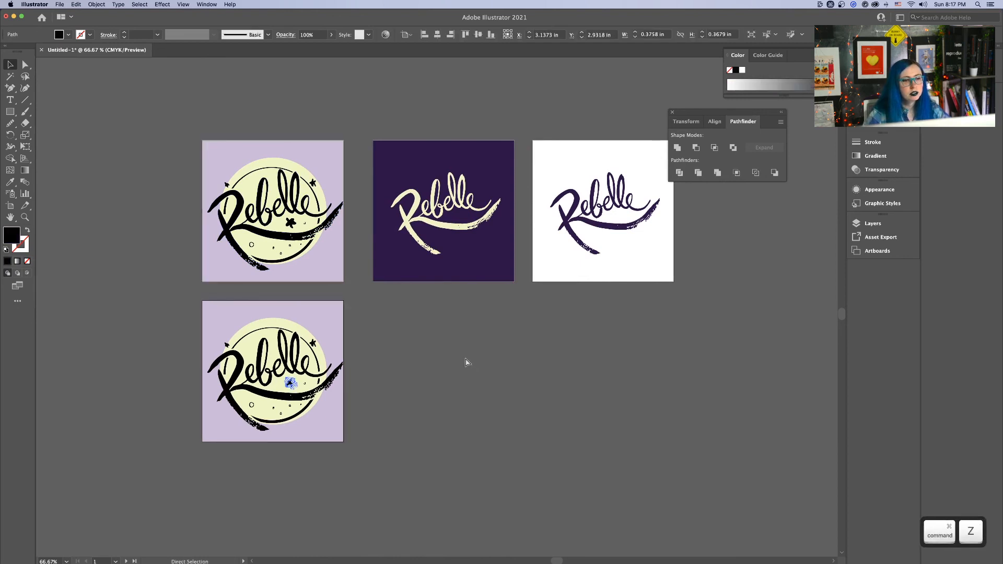
Scale down the large star below the lettering on the lower logo artboard
key(super+equal)
key(super+equal)
key(super+equal)
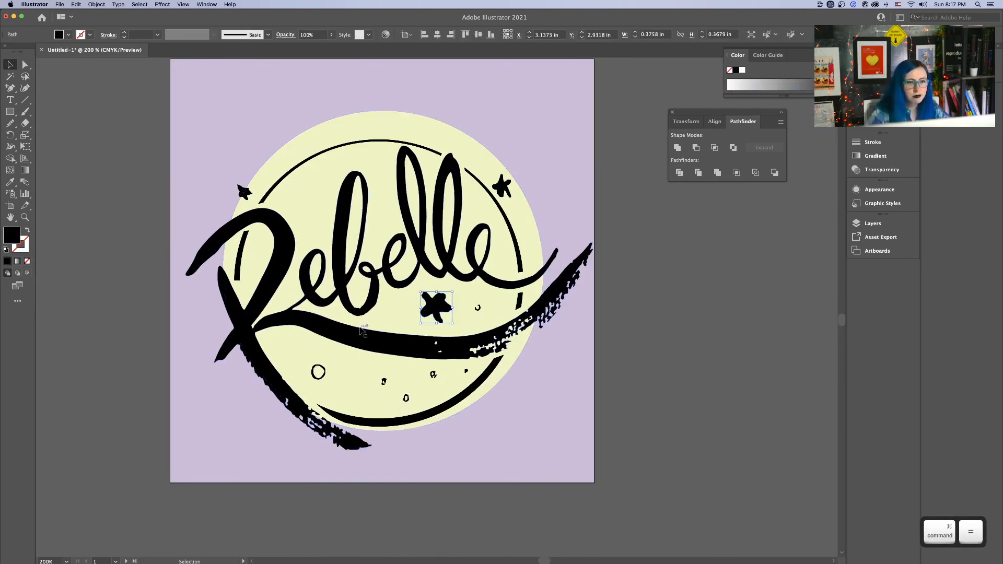
drag(452, 291, 446, 298)
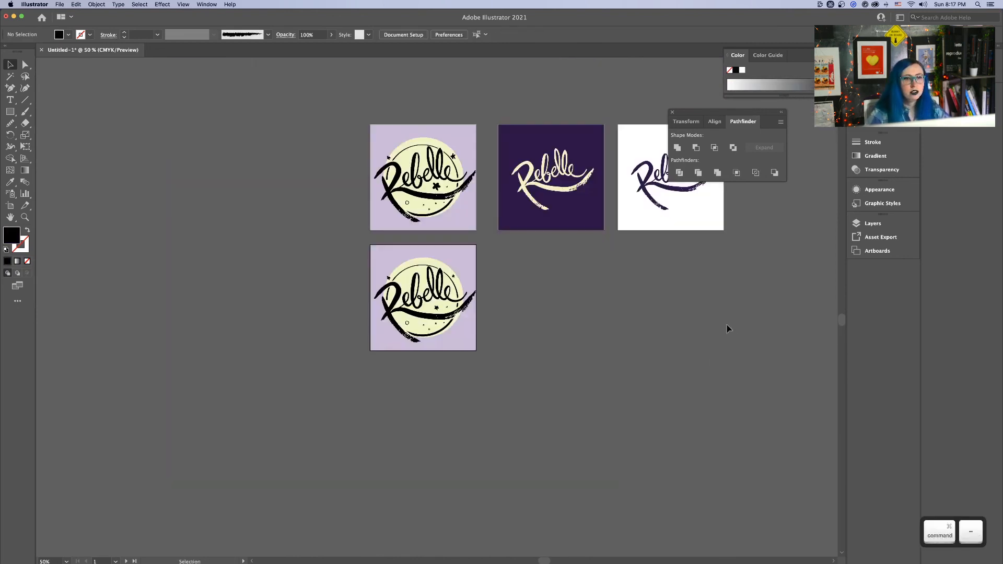
Move Artboard 1 with the original moon logo well away from the other artboards, to about X 31.3 in, Y 21.9 in
drag(664, 295, 530, 363)
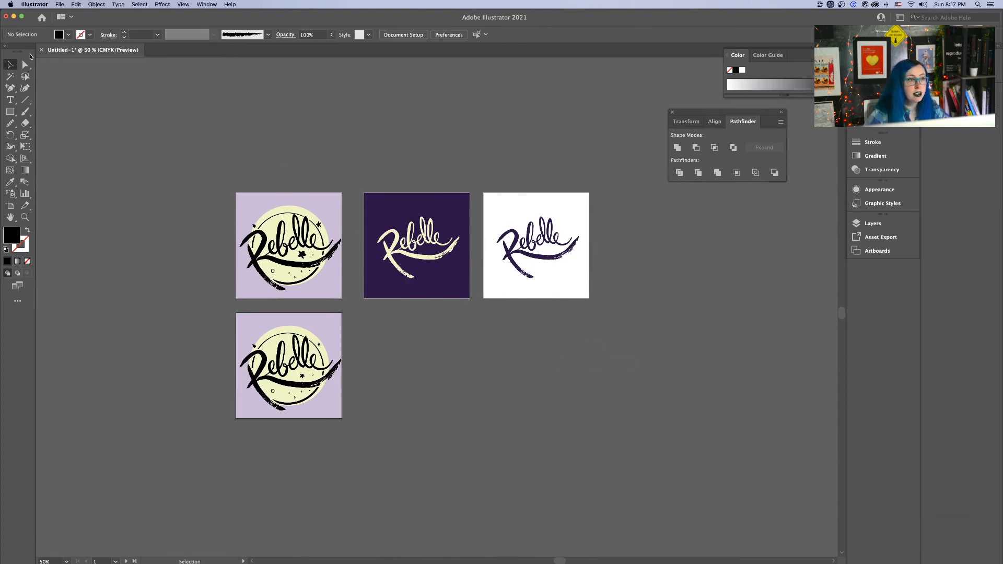
click(407, 35)
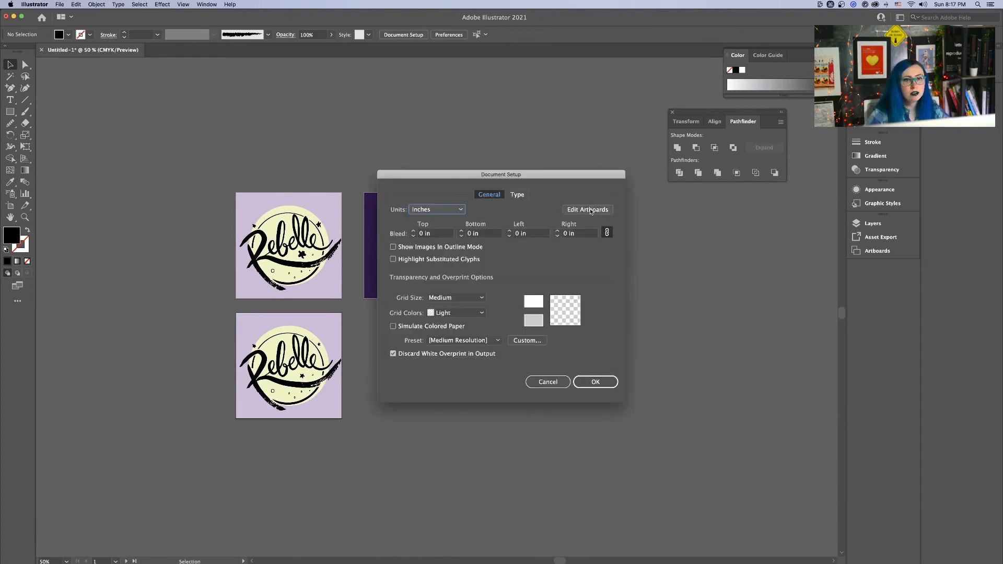
click(590, 210)
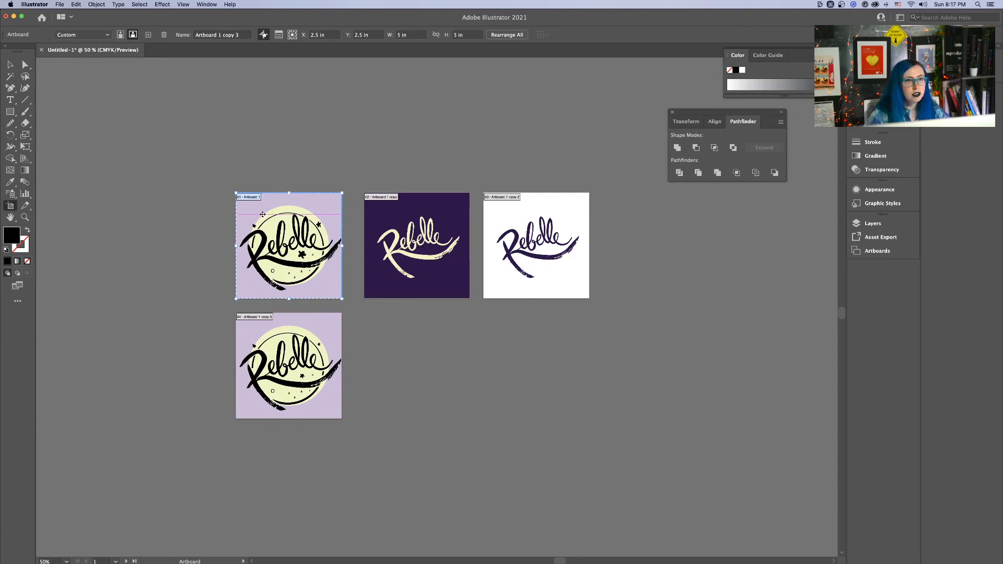
drag(262, 211, 750, 481)
drag(667, 403, 487, 273)
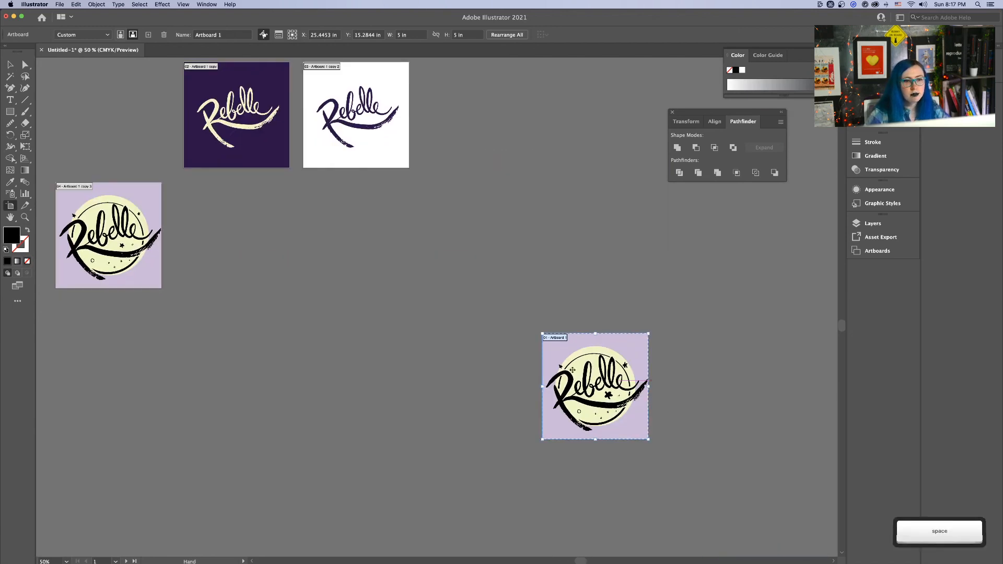
drag(601, 363, 724, 502)
drag(368, 334, 698, 531)
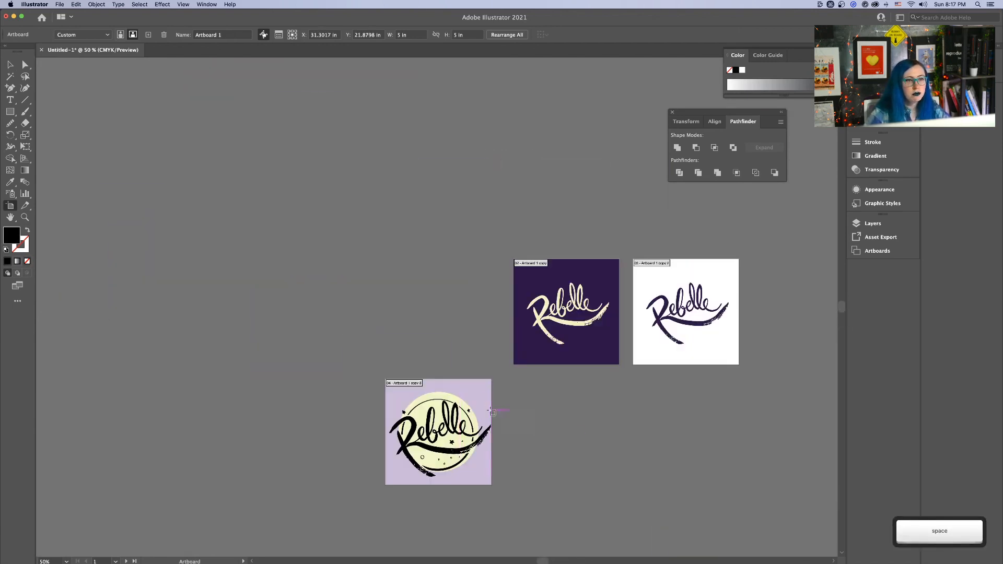
Move the lower artboard with the smaller-star moon logo up into the row beside the dark purple artboard
click(475, 408)
drag(477, 400, 476, 275)
drag(656, 385, 600, 385)
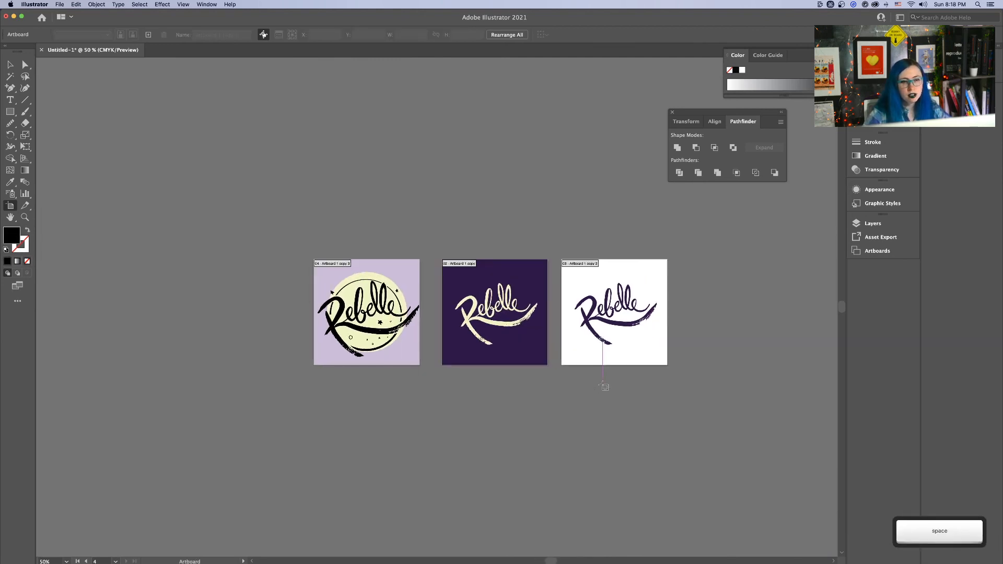
Copy the moon logo's star onto the dark purple artboard, placing pale yellow stars below the lettering and beyond its last letters
key(super+equal)
key(super+equal)
key(super+equal)
key(v)
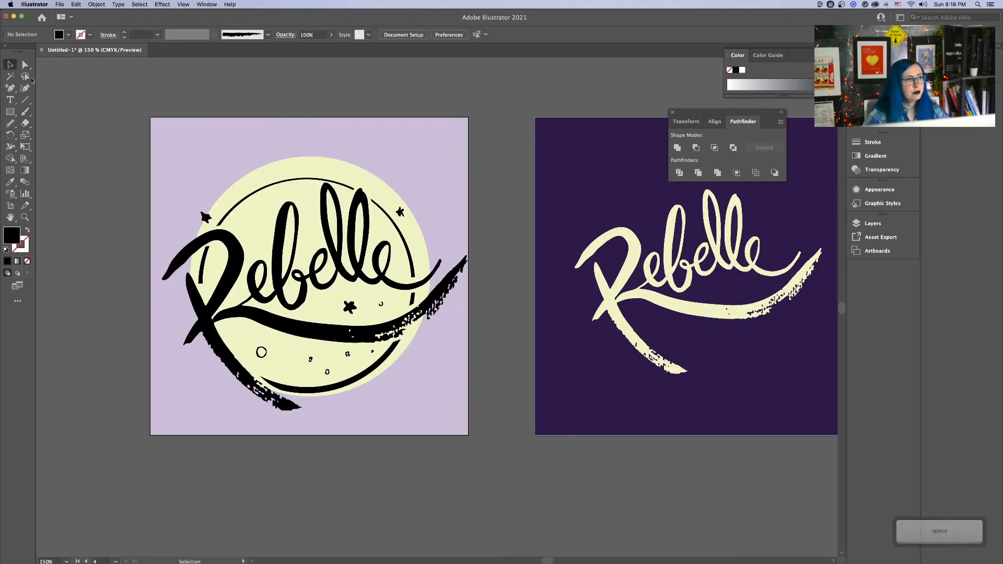
super+click(349, 307)
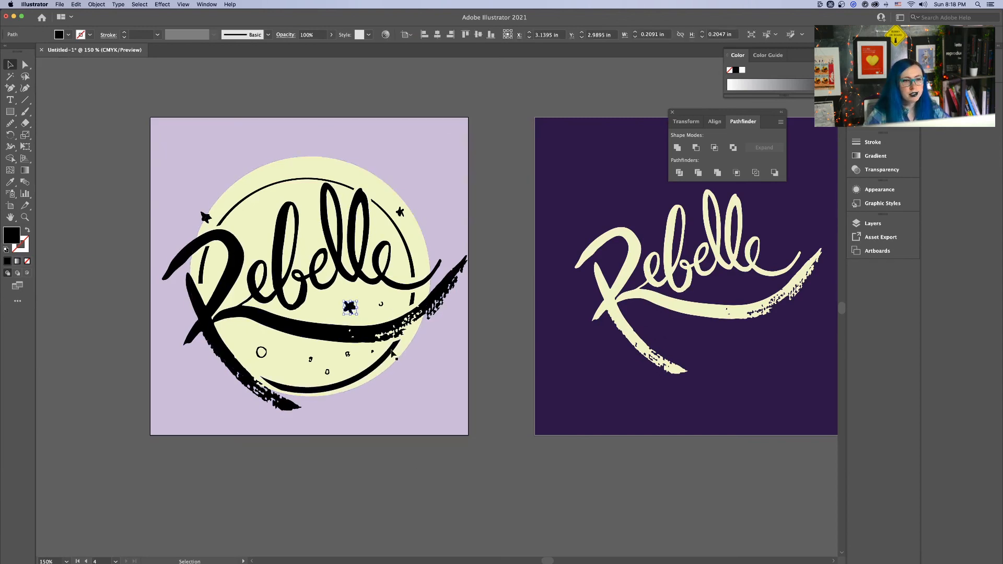
key(super+c)
drag(676, 430, 364, 422)
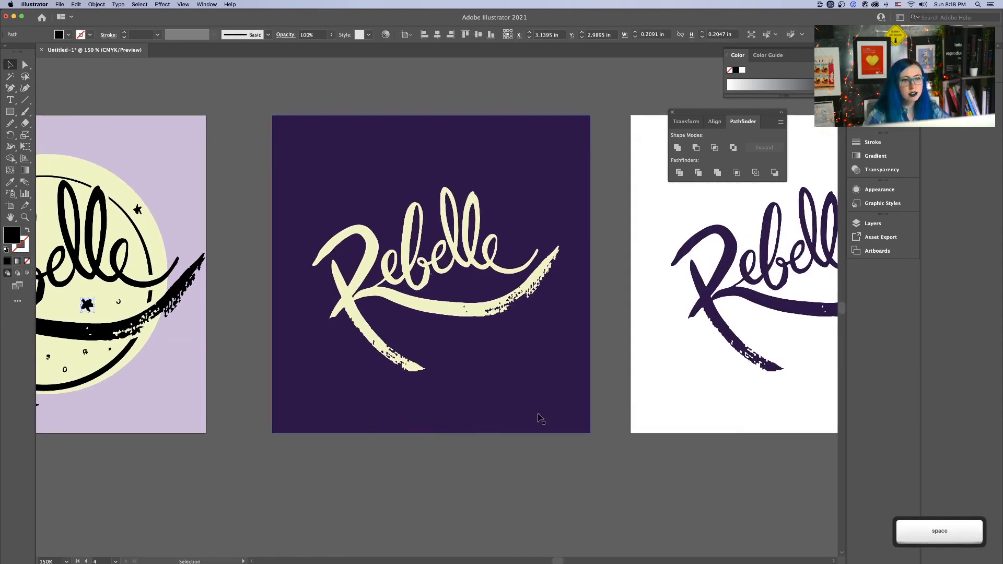
key(super+v)
drag(439, 305, 473, 286)
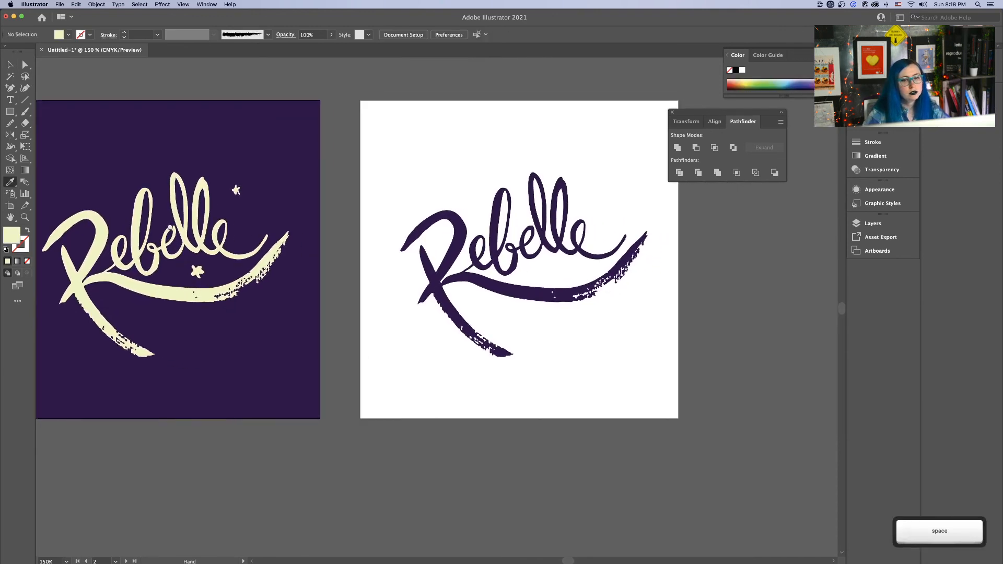
Duplicate both pale yellow stars from the dark purple artboard to the matching places around the lettering on the white artboard
key(super)
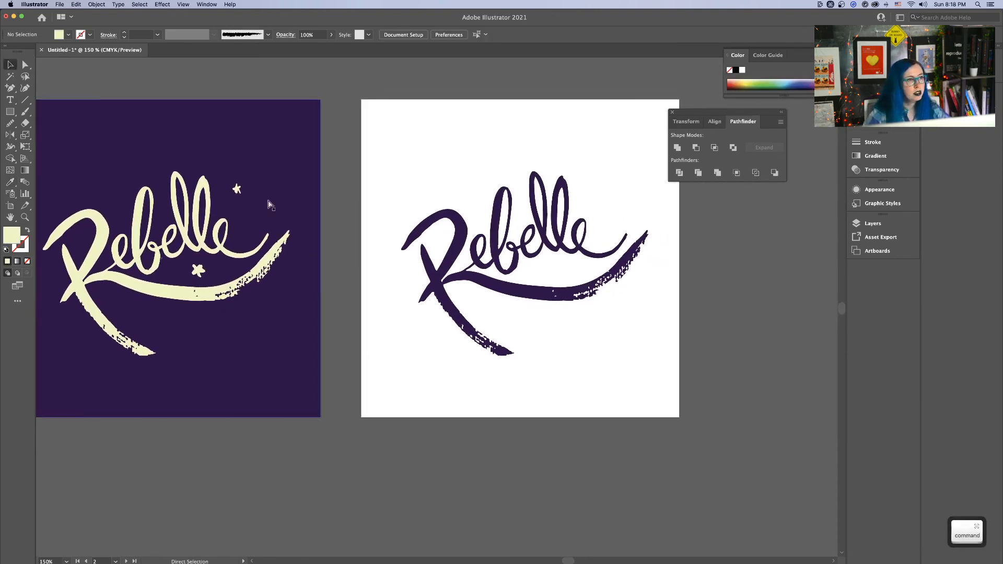
super+click(237, 190)
shift+super+click(198, 271)
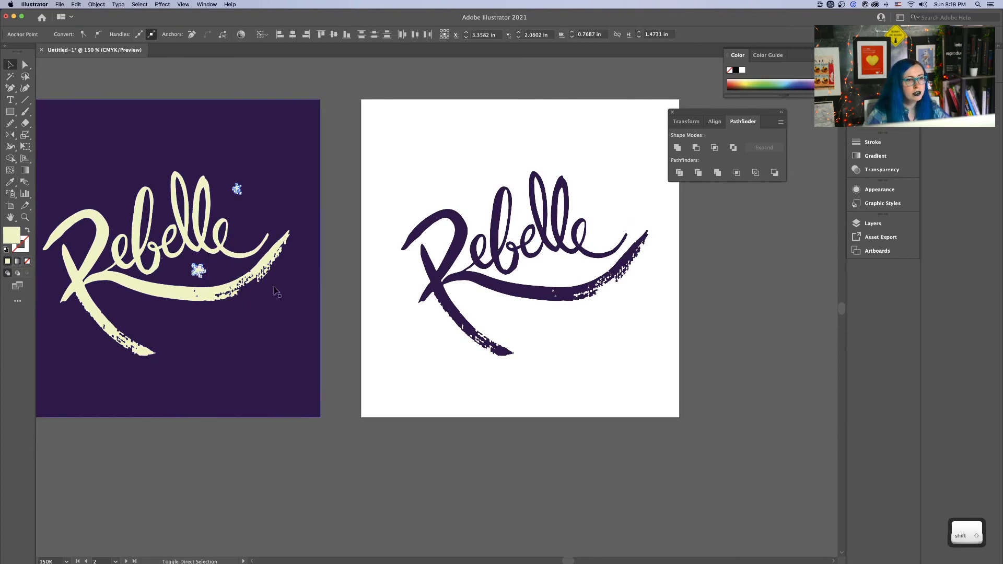
super+click(566, 301)
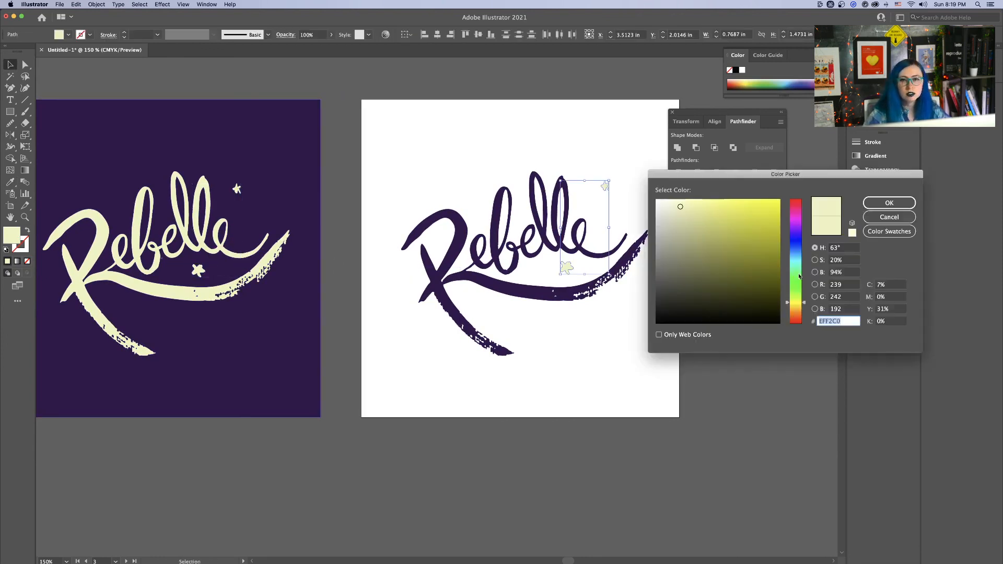
Recolor the two stars on the white artboard, trying a darker yellow-green and settling on gold
click(733, 221)
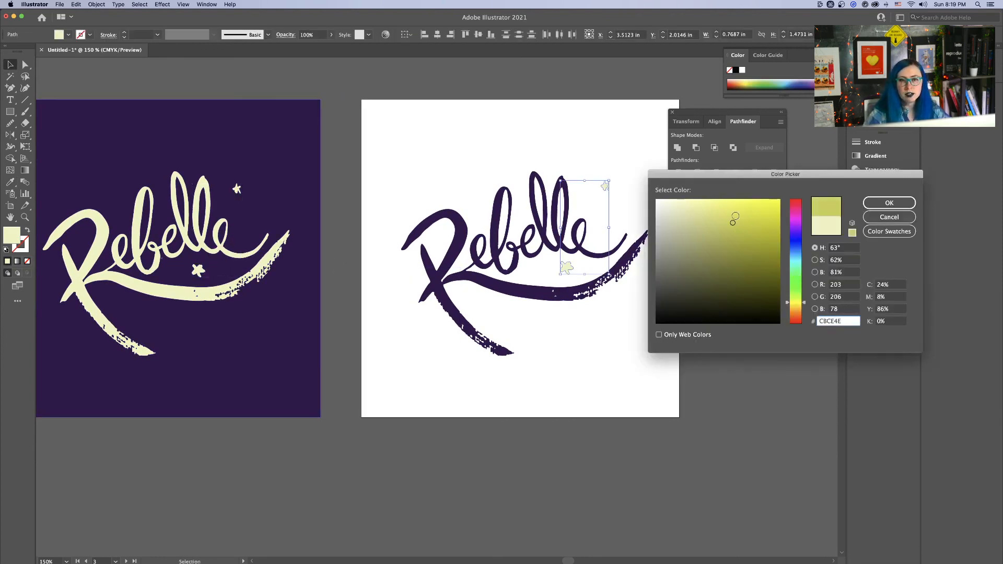
click(730, 212)
key(space)
drag(774, 298, 623, 320)
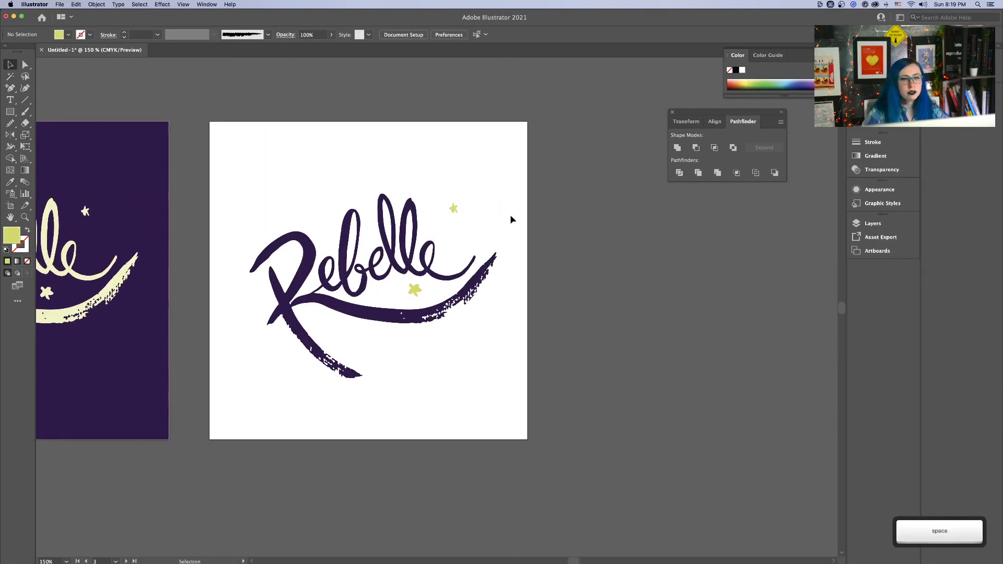
click(453, 209)
shift+click(414, 289)
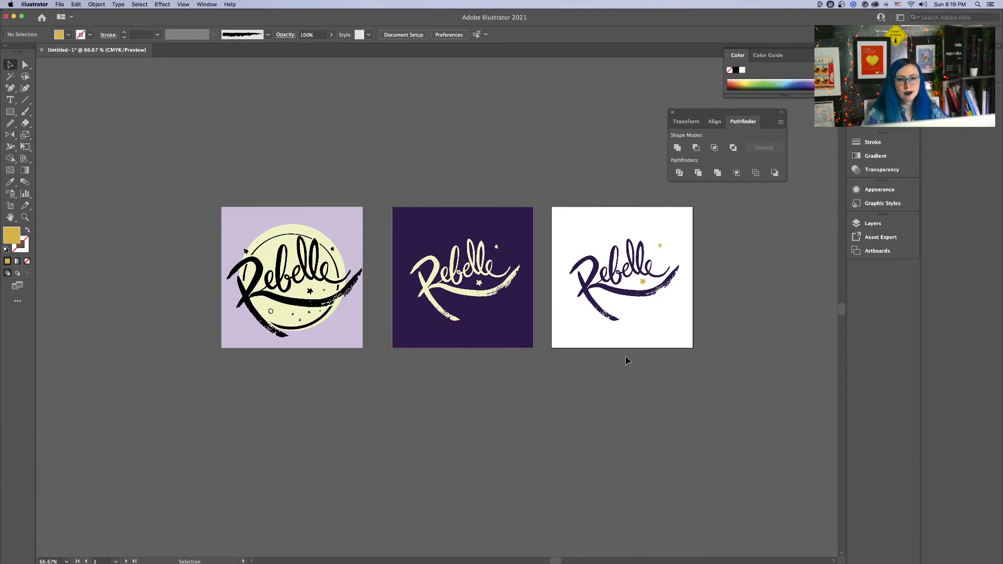
Try filling the moon circle on the lavender artboard with gold sampled from the white artboard's star, and undo the change
click(321, 245)
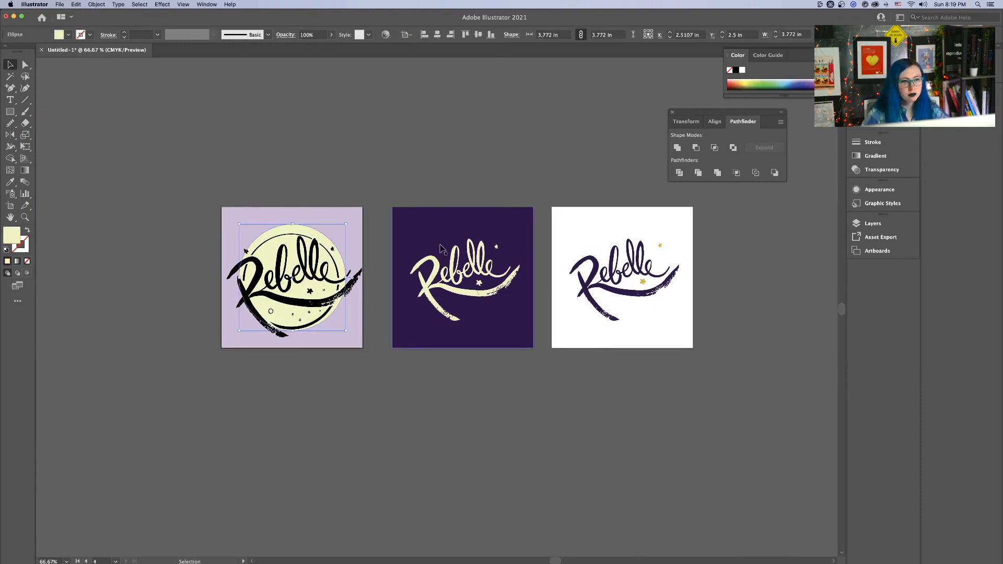
key(i)
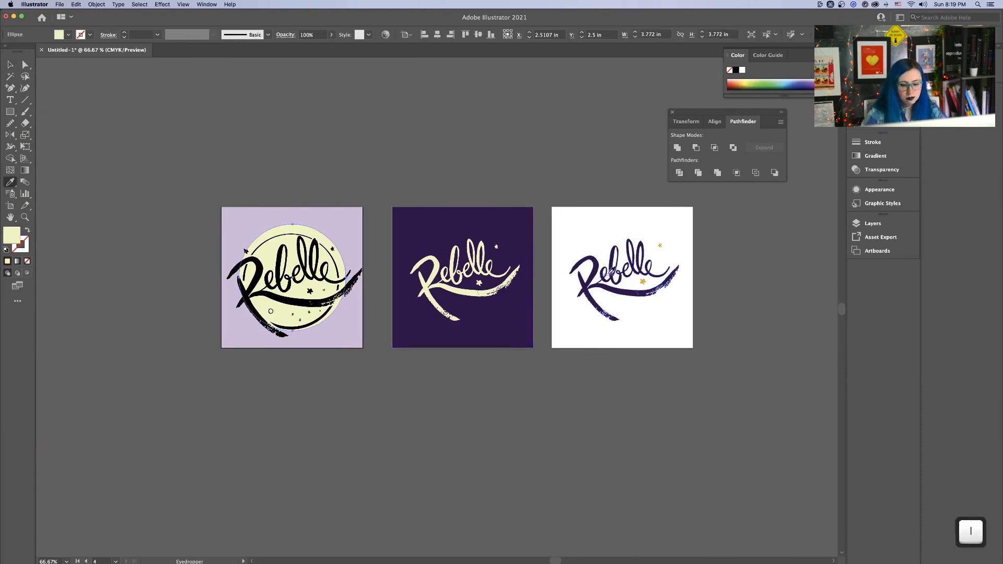
click(642, 282)
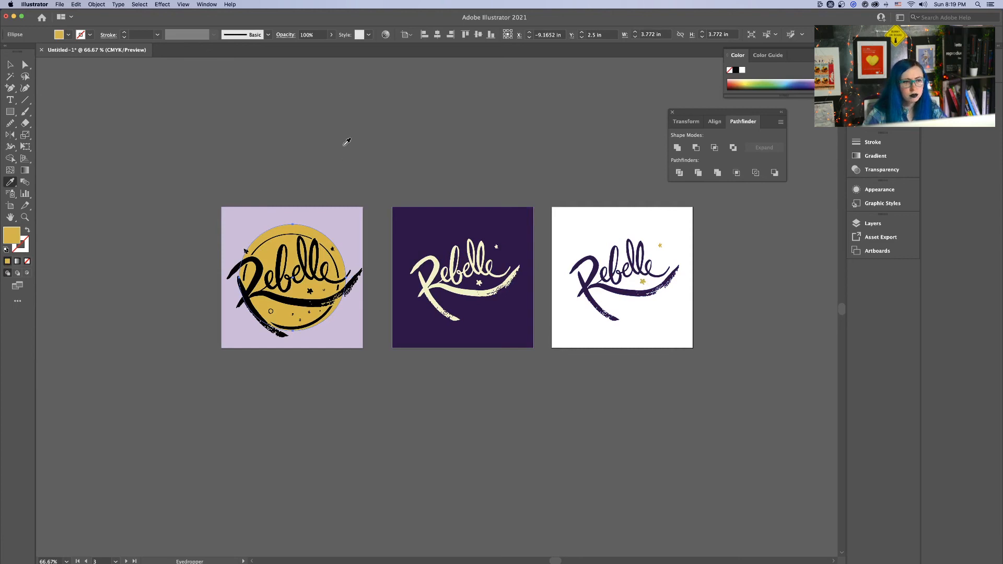
key(v)
key(super+z)
click(262, 149)
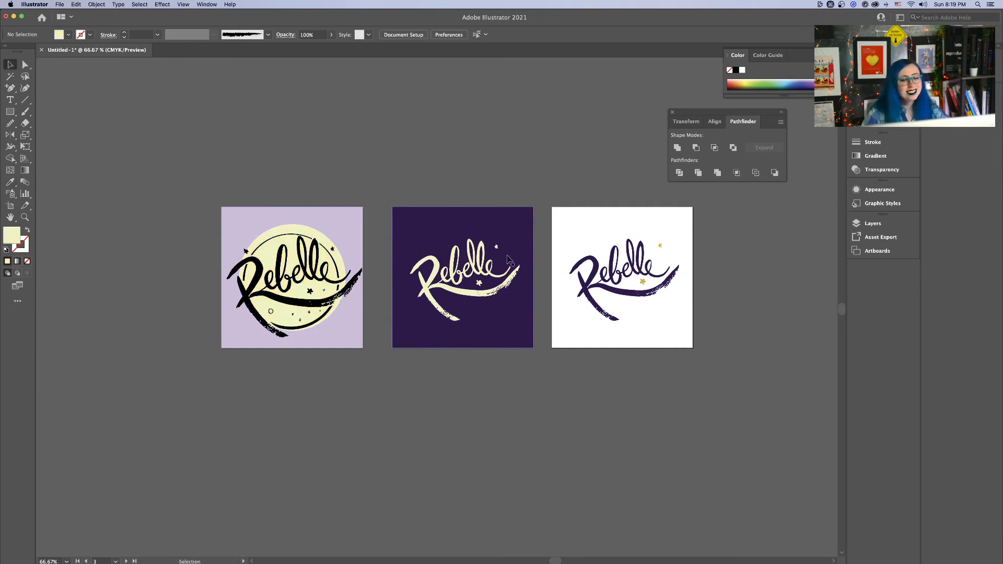
Recolor the two stars on the dark purple artboard with the gold sampled from the white artboard's star
click(253, 281)
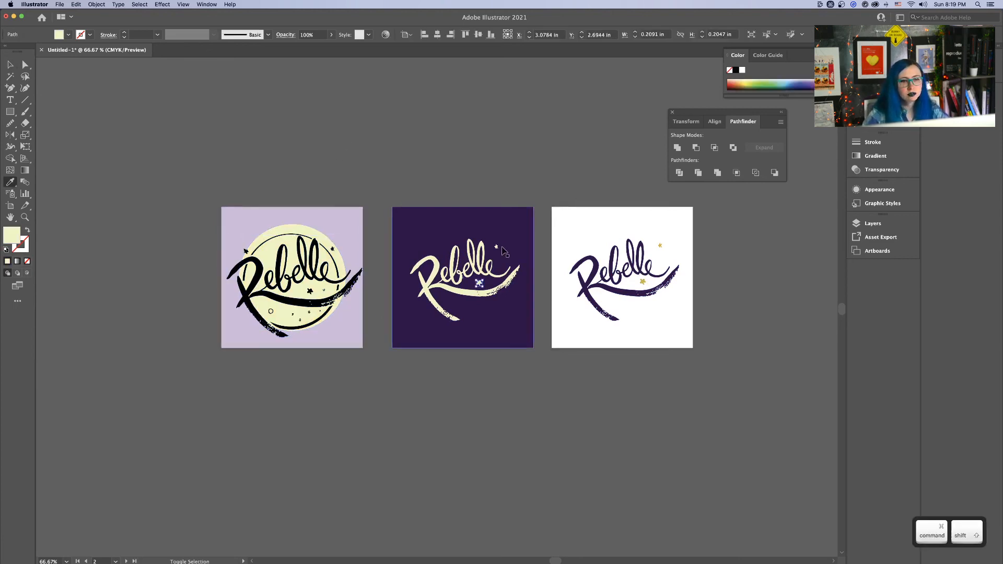
shift+super+click(498, 247)
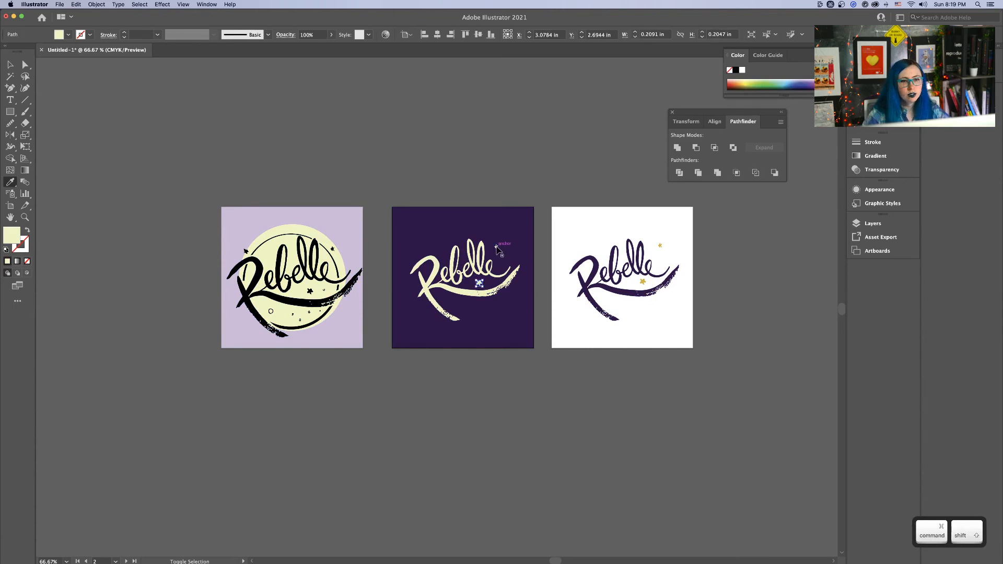
click(643, 281)
super+click(779, 356)
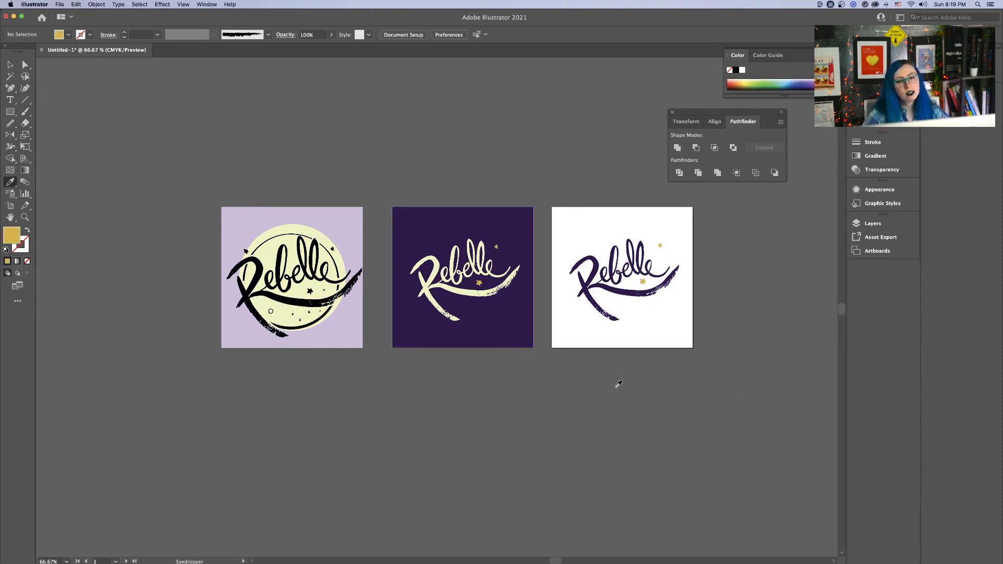
Fill the Rebelle lettering on the dark purple artboard with white
click(14, 67)
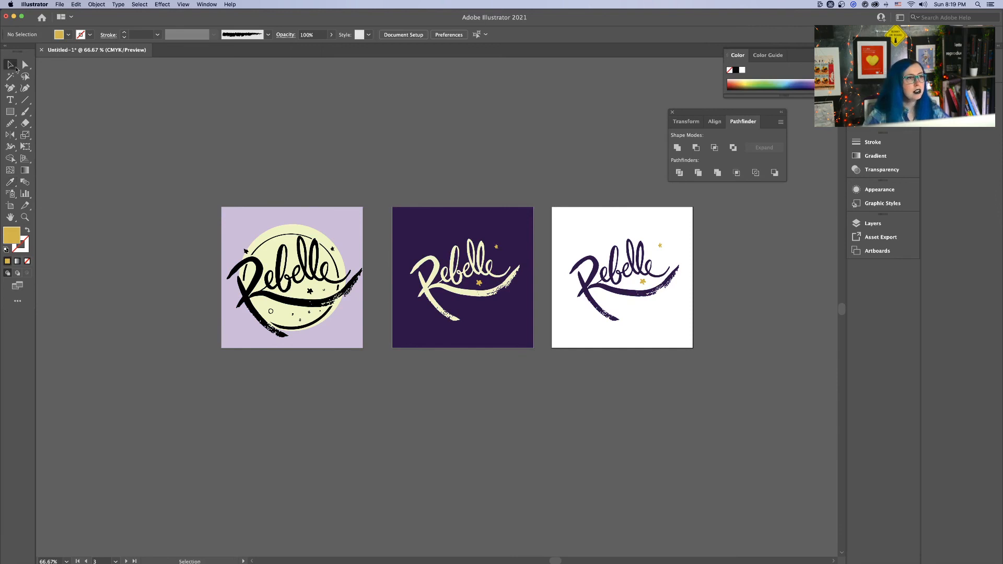
click(439, 295)
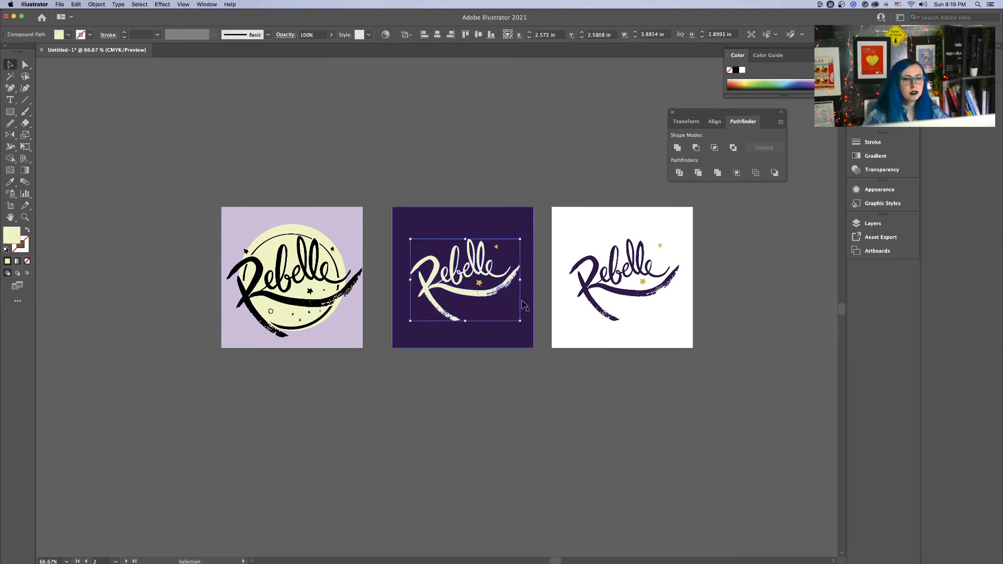
double_click(11, 234)
drag(662, 209, 632, 171)
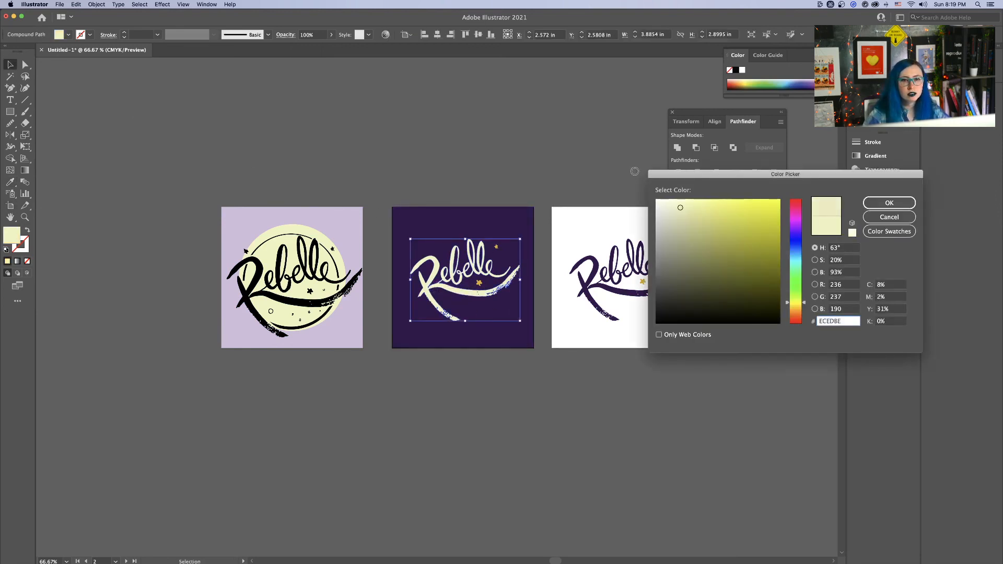
key(Return)
click(601, 214)
Examine the three logo variations up close and side by side, comparing their lettering, stars and moon details
key(super+equal)
key(super+equal)
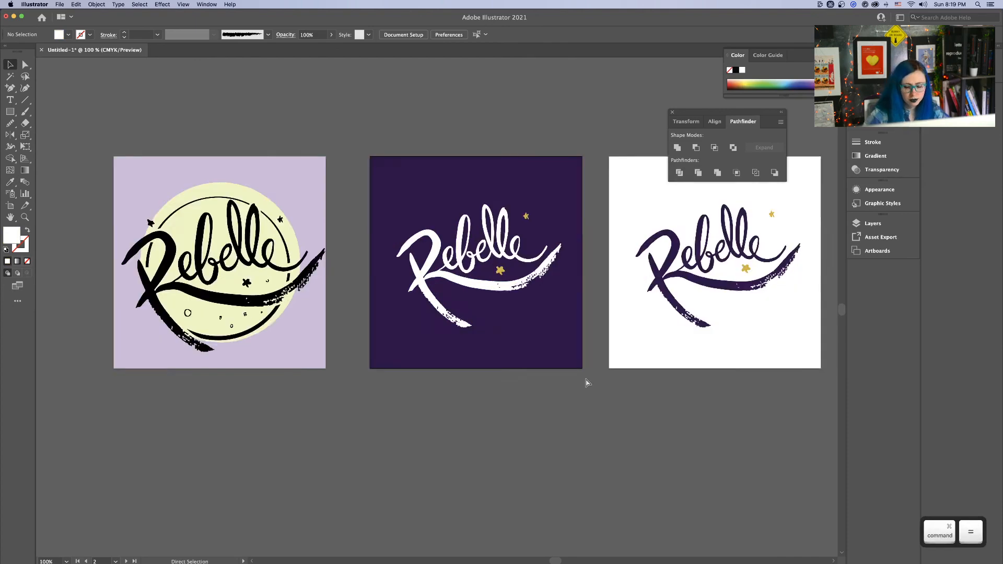
key(space)
drag(624, 351, 411, 382)
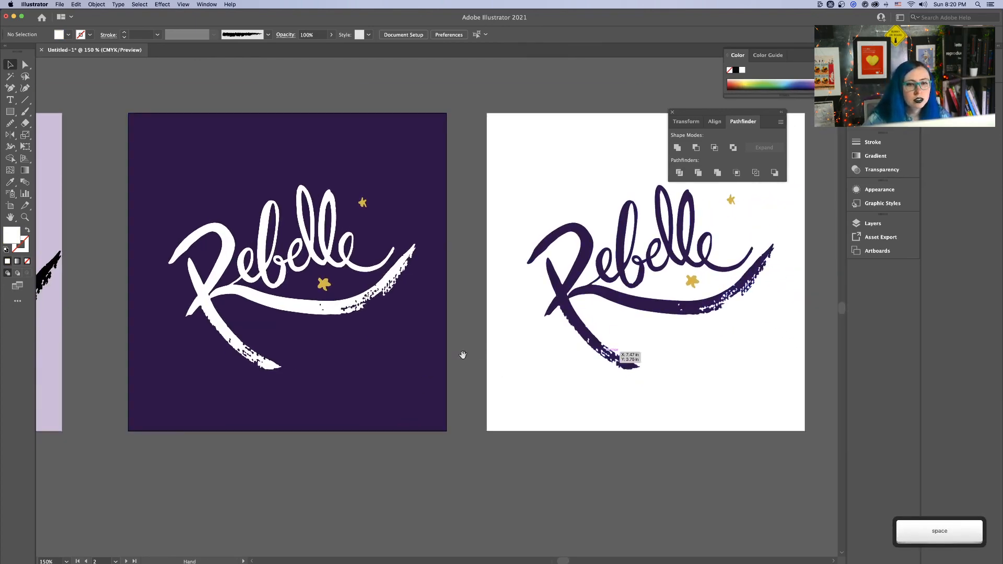
drag(495, 328, 692, 318)
drag(381, 323, 568, 315)
key(super+minus)
key(super+minus)
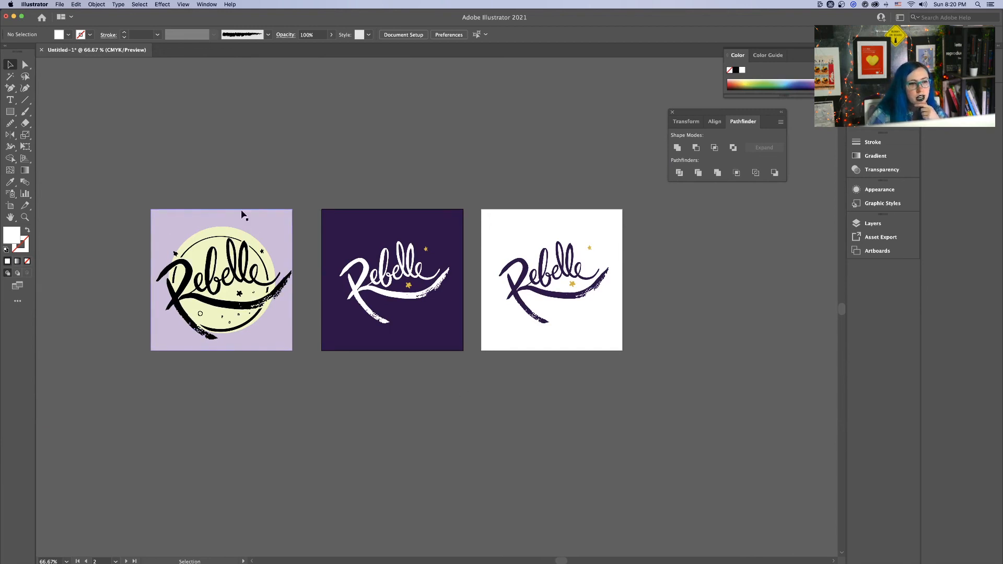
scroll(219, 267, up, 3)
scroll(173, 287, down, 3)
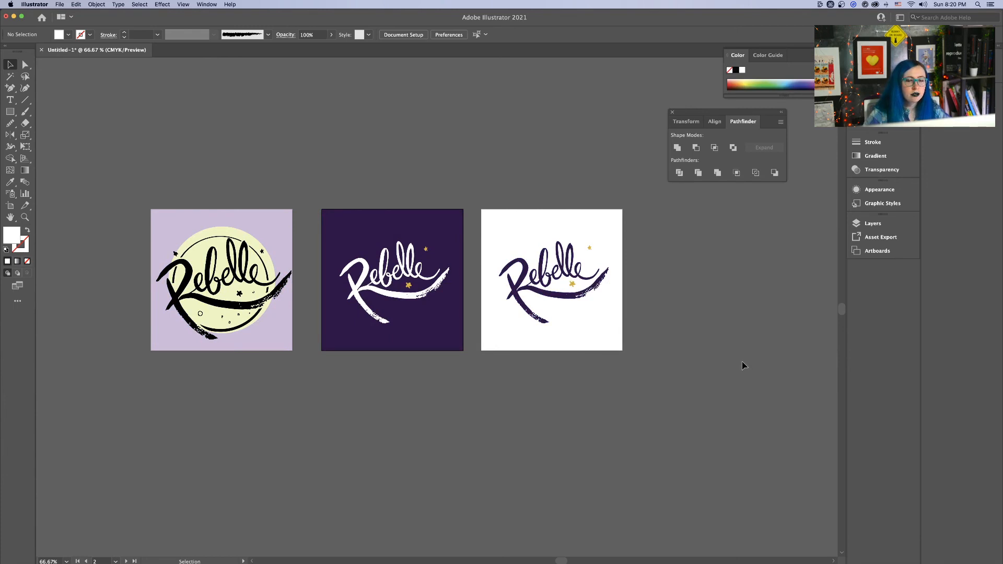
scroll(213, 224, up, 3)
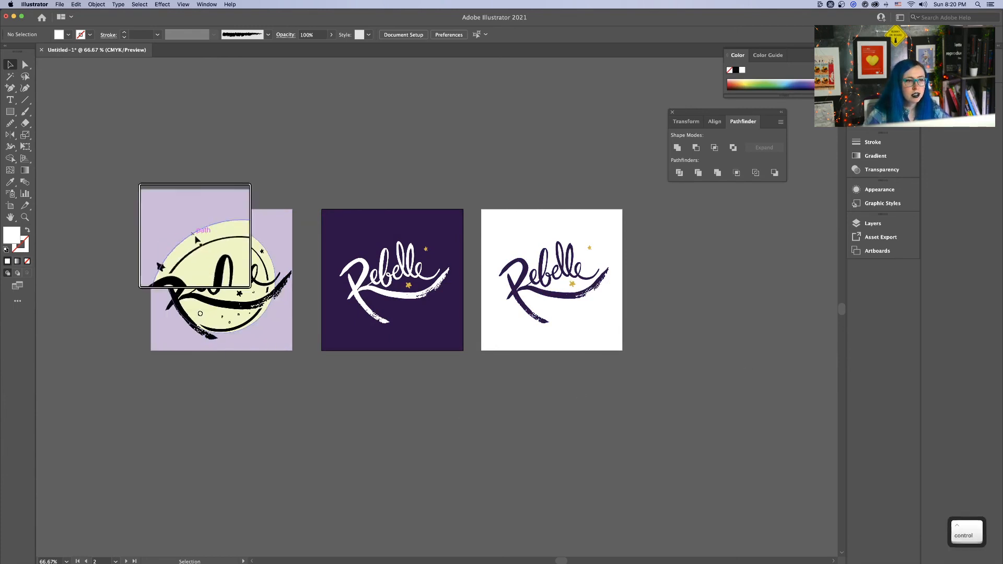
scroll(195, 236, down, 3)
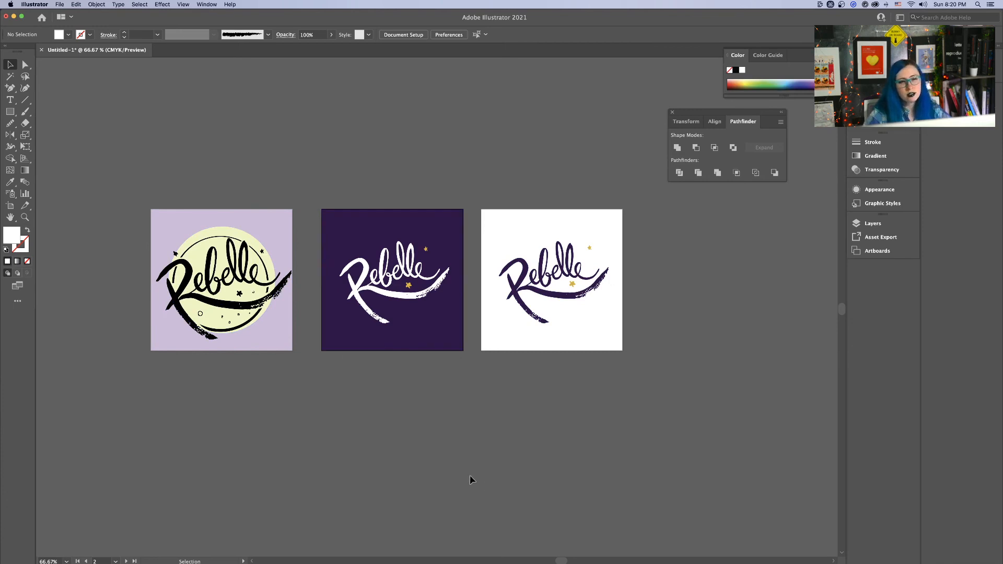
Move the lavender moon artboard with its artwork away from the logo variations, into the empty area near the original moon version
click(403, 35)
click(584, 226)
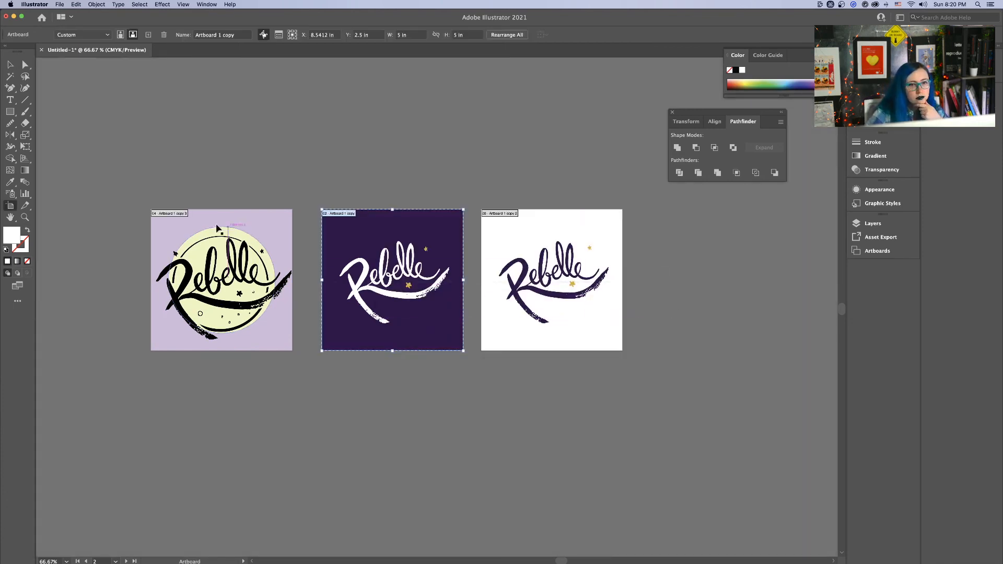
click(221, 215)
drag(174, 217, 194, 449)
scroll(432, 265, down, 5)
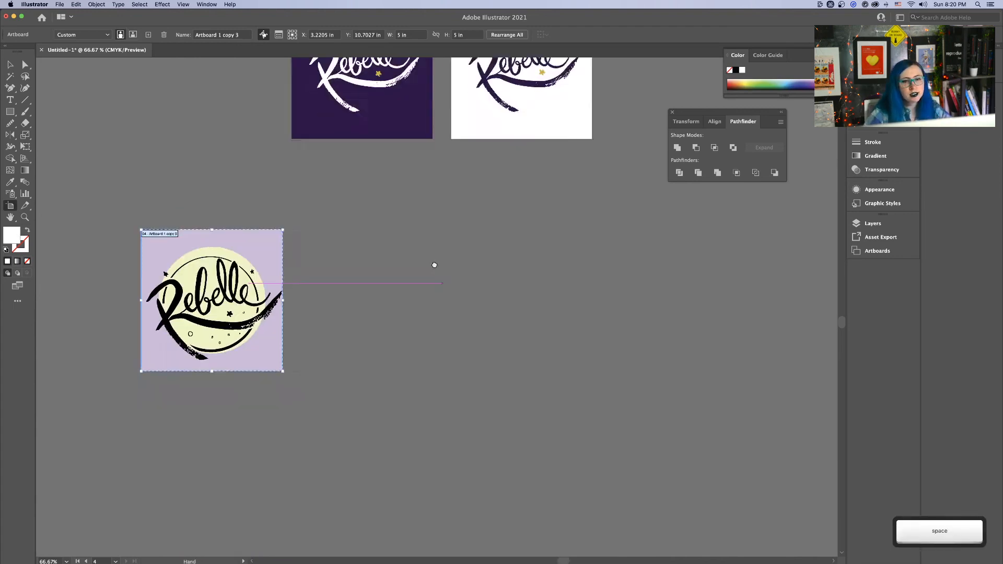
drag(250, 191, 470, 438)
drag(545, 406, 386, 213)
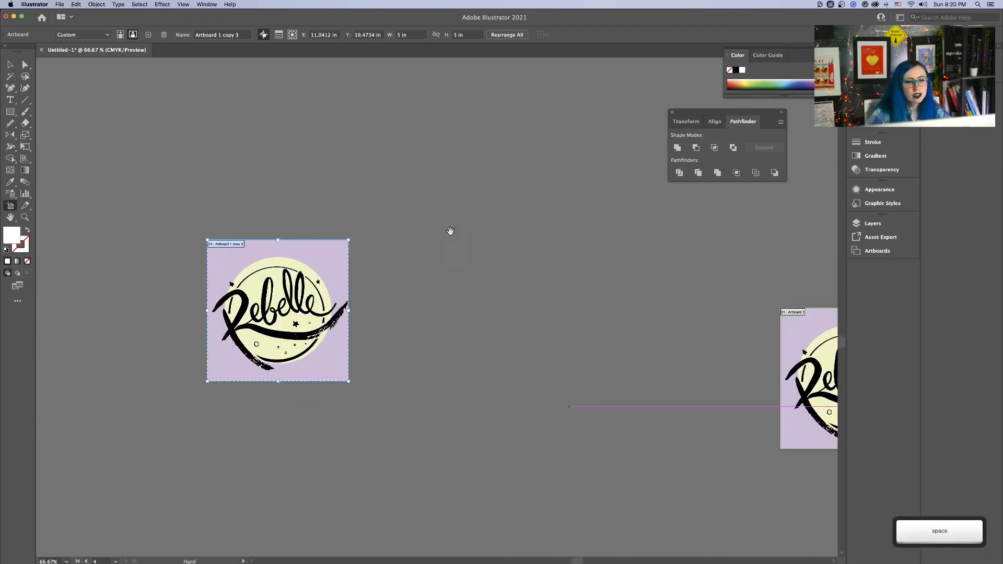
drag(303, 261, 296, 325)
drag(728, 339, 323, 354)
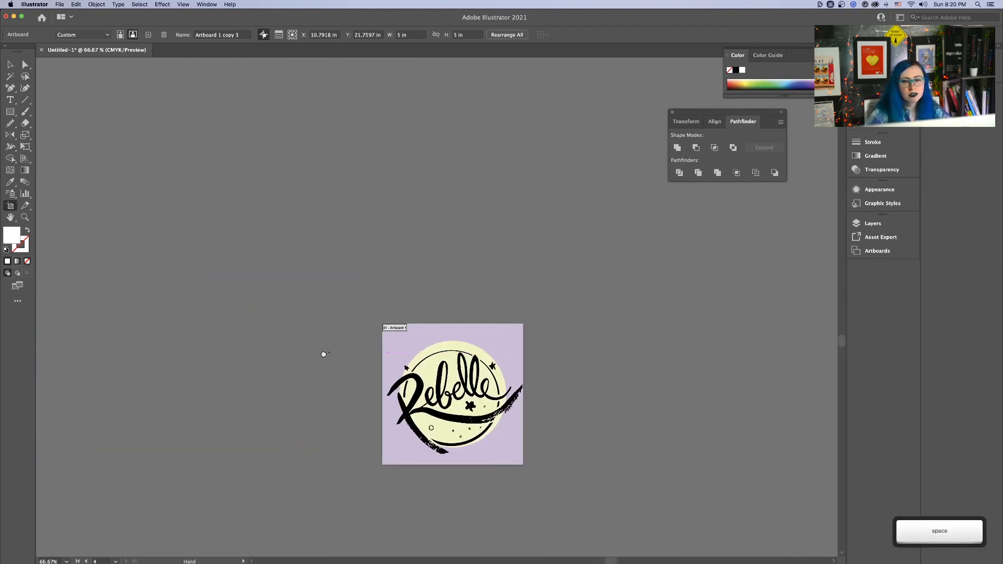
Delete the artboard around the original lavender moon logo and return to the dark purple and white variations
key(BackSpace)
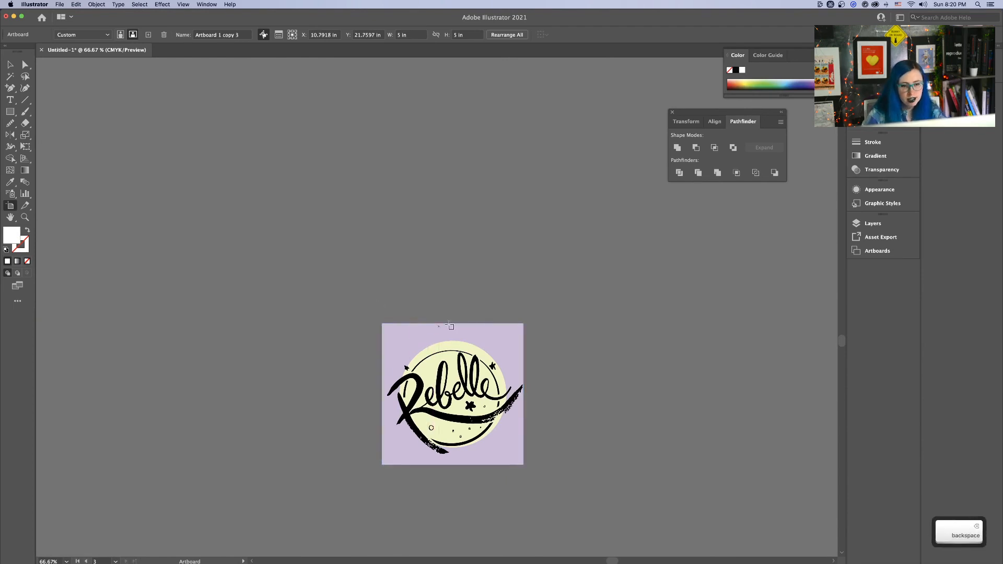
click(10, 64)
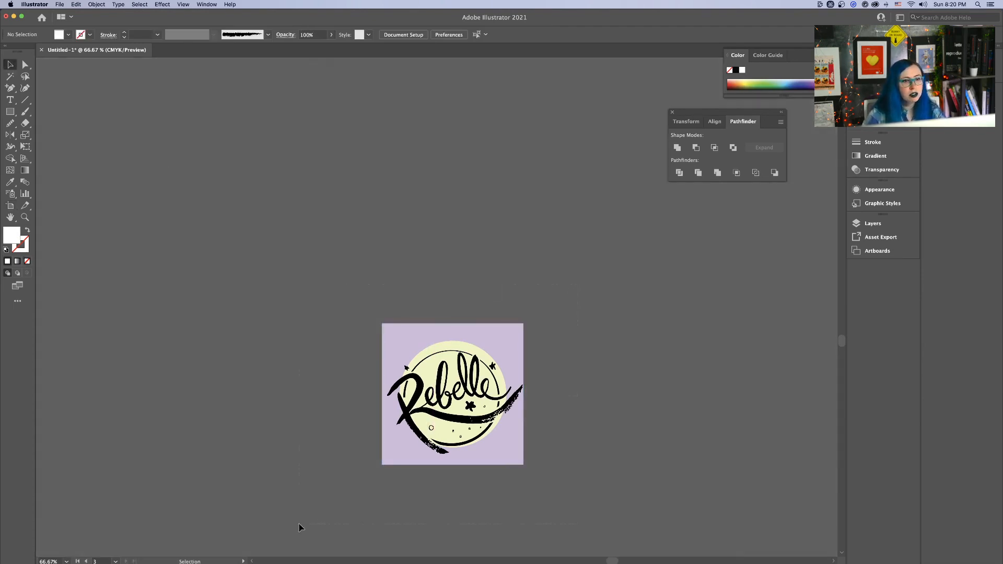
key(BackSpace)
drag(120, 247, 418, 463)
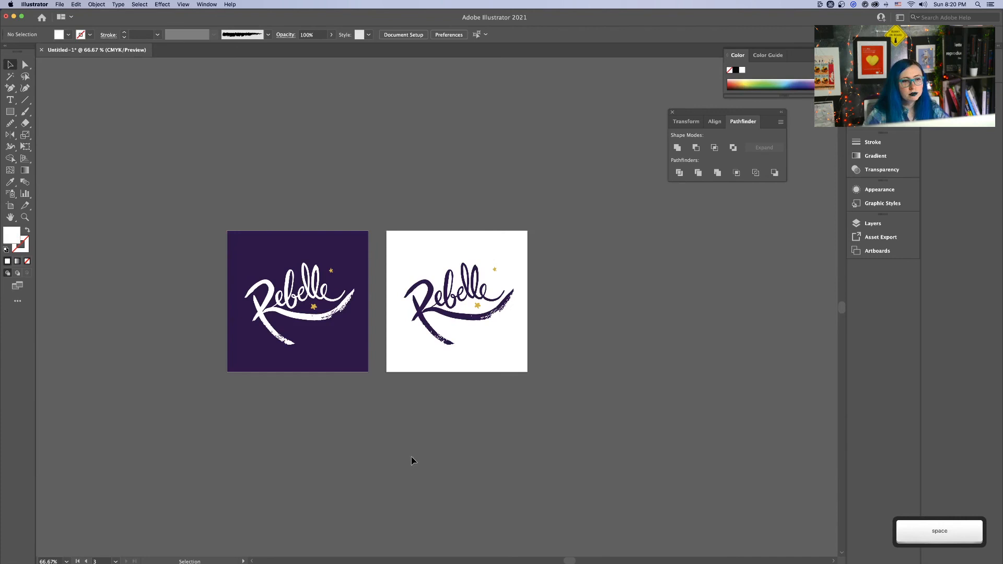
Duplicate the dark purple artboard with its artwork and place the copy beside the white artboard, on its far side
click(397, 34)
click(588, 209)
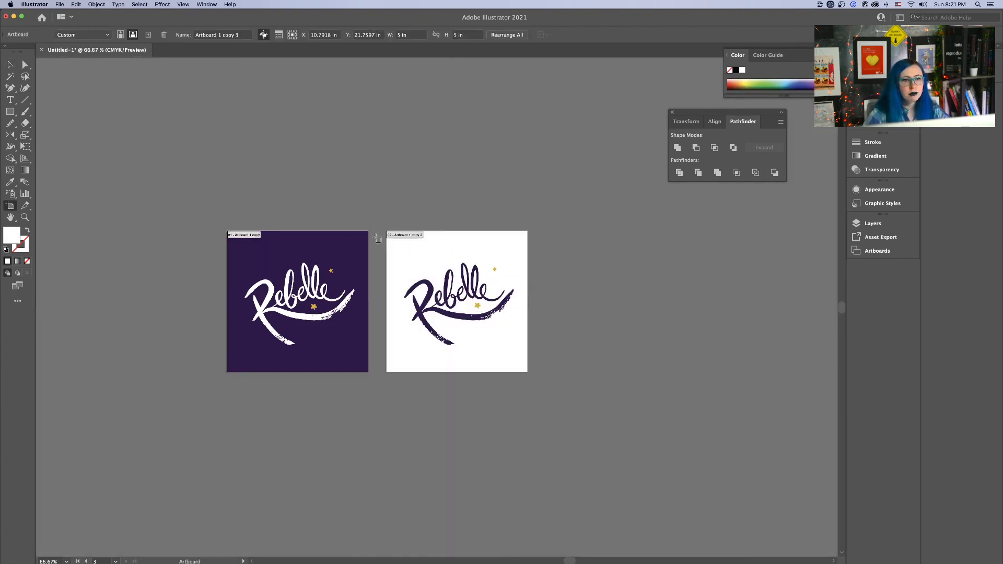
click(353, 244)
drag(313, 243, 632, 266)
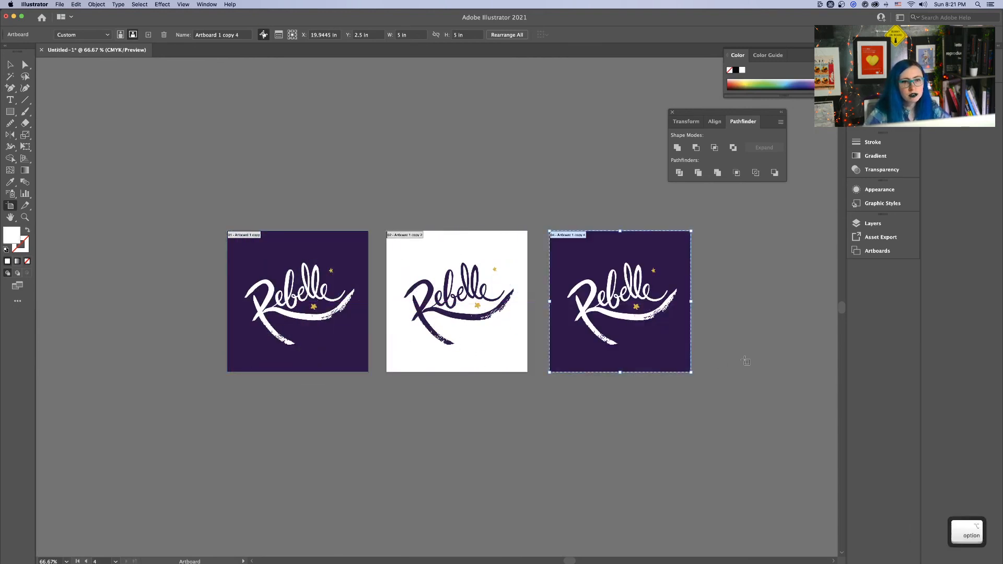
Fill the duplicated artboard's background rectangle with the gold sampled from a star
key(space)
drag(701, 289, 534, 295)
click(464, 255)
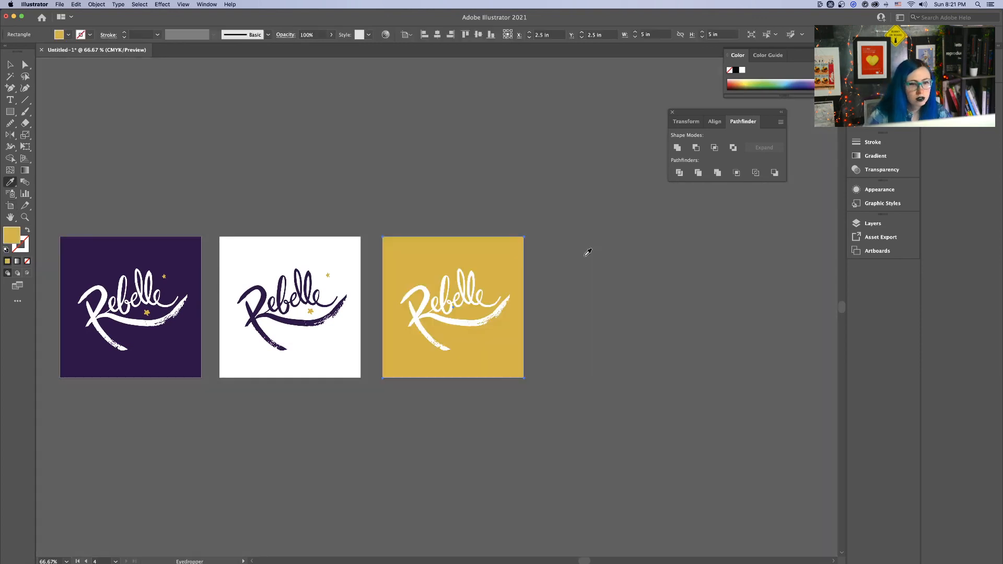
Recolor the Rebelle lettering on the gold artboard dark purple and its two stars white
key(super)
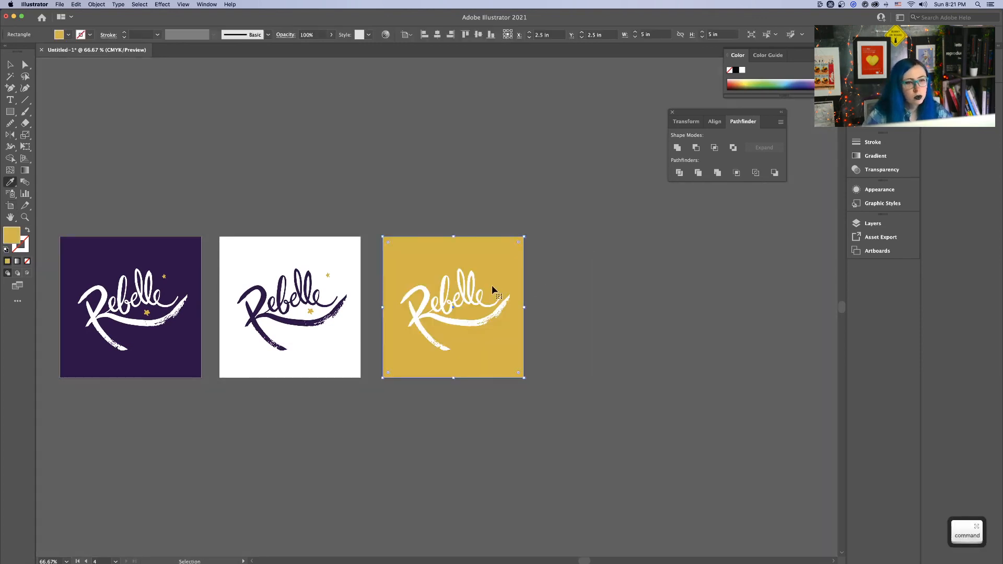
key(super+equal)
key(super+equal)
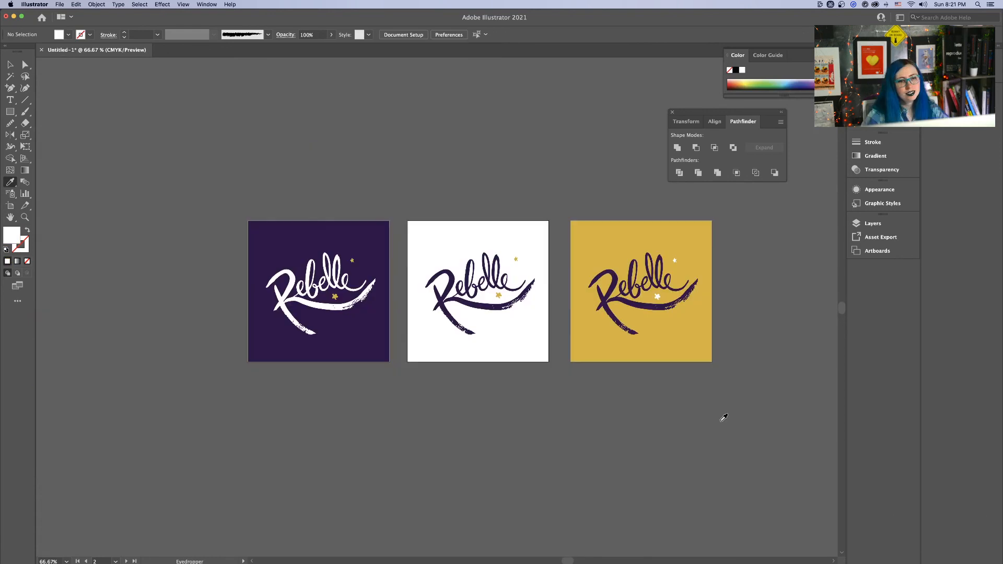
Compare the dark purple, white and gold logo variations side by side, checking the lettering and stars up close
click(10, 65)
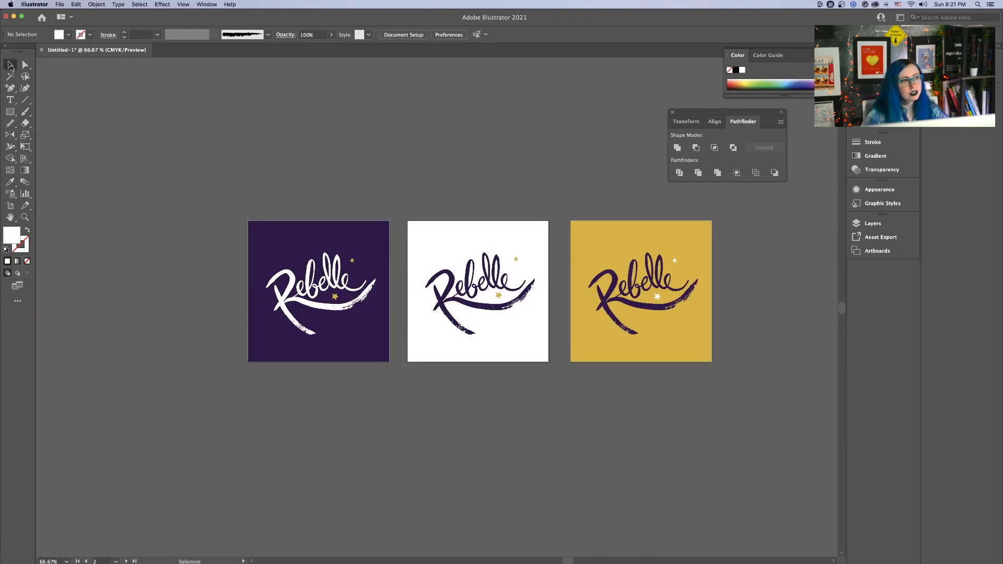
key(alt)
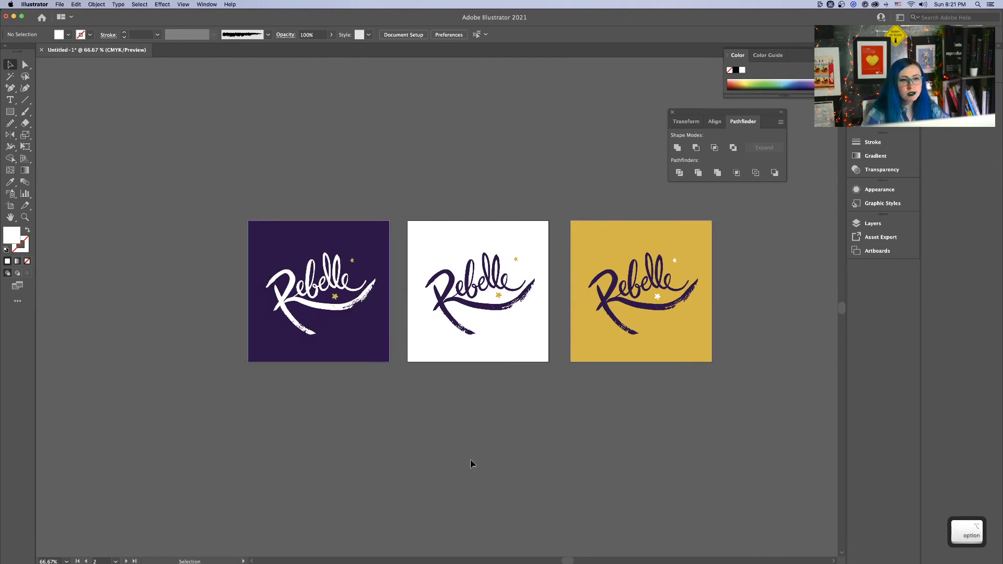
key(alt)
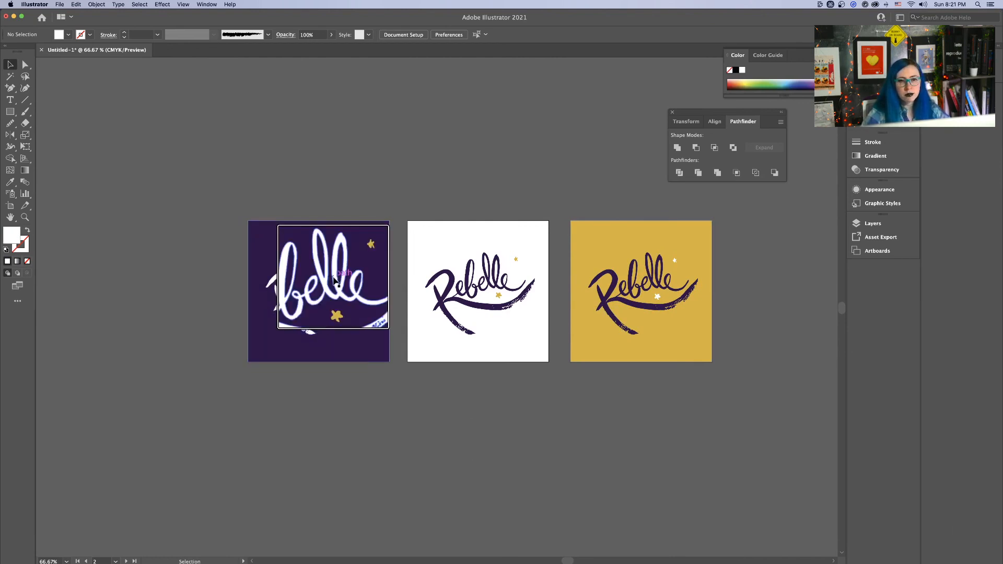
key(ctrl)
key(space)
drag(642, 434, 549, 436)
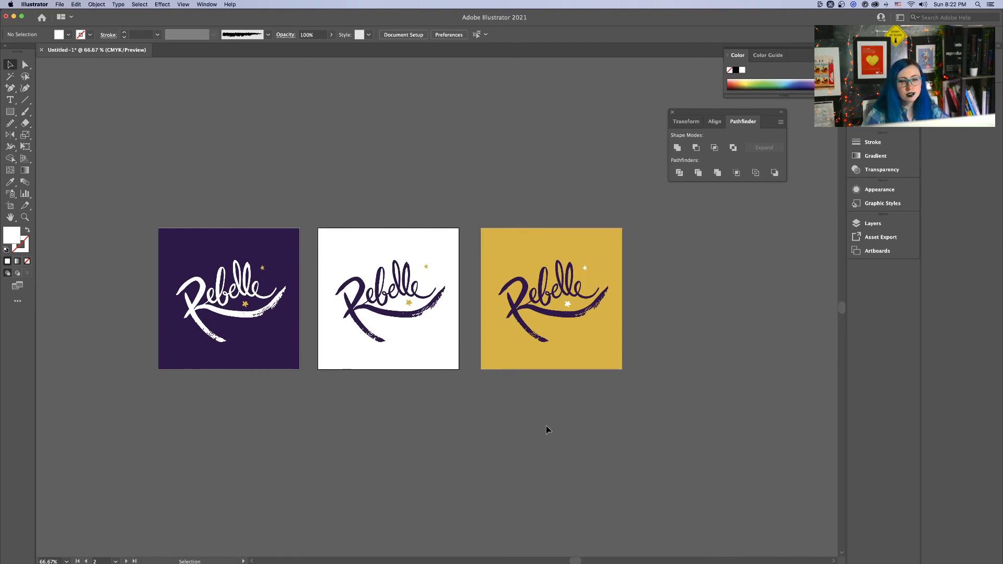
Save the logo document as rebelle-logo.ai in the Documents folder, in Adobe Illustrator format
key(super+s)
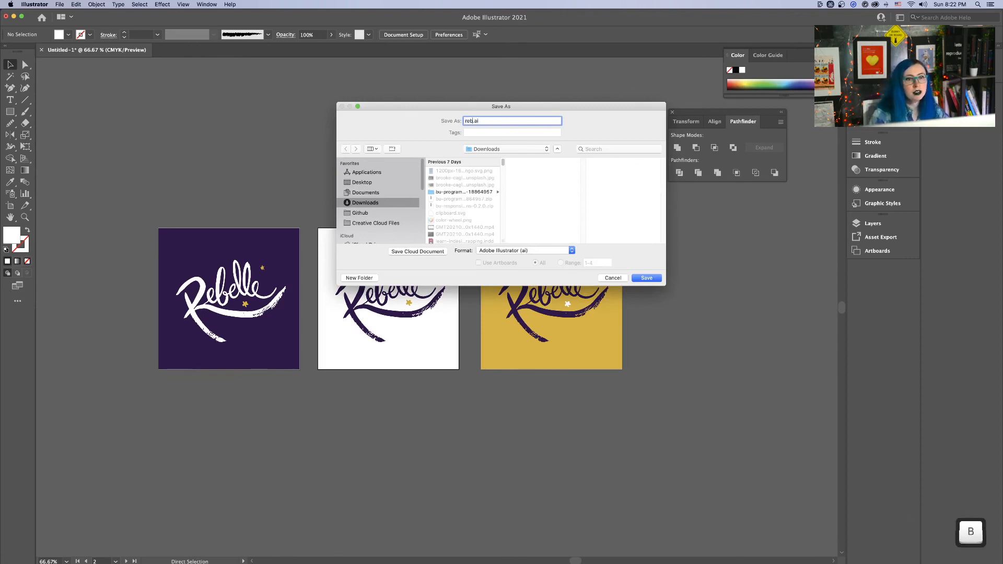
text(elle-logo)
click(361, 193)
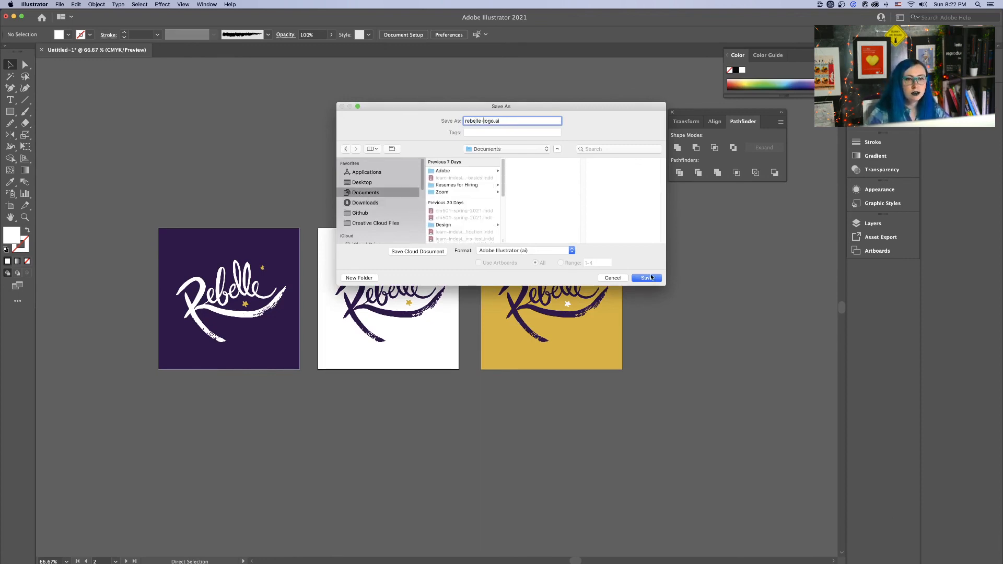
click(646, 278)
click(603, 432)
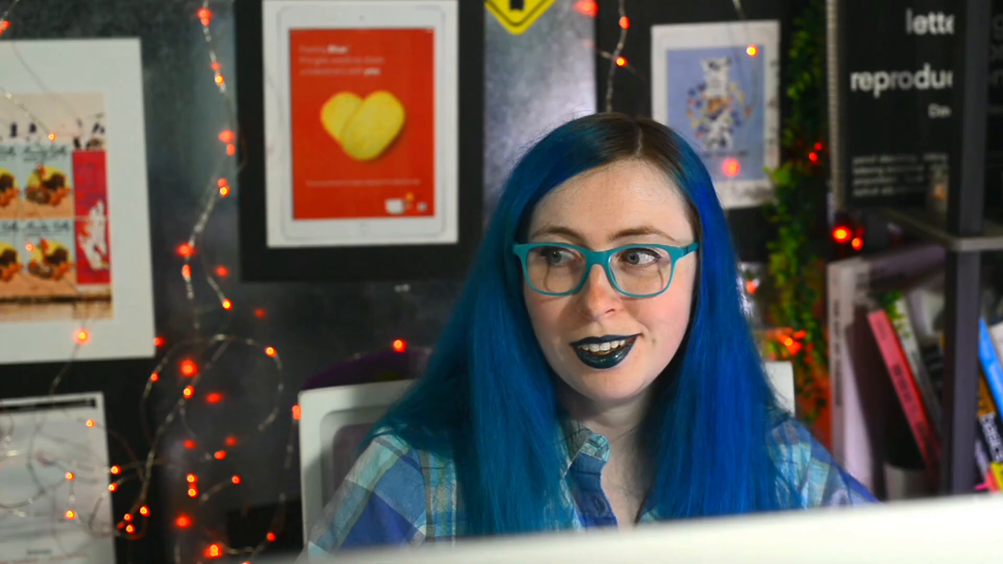